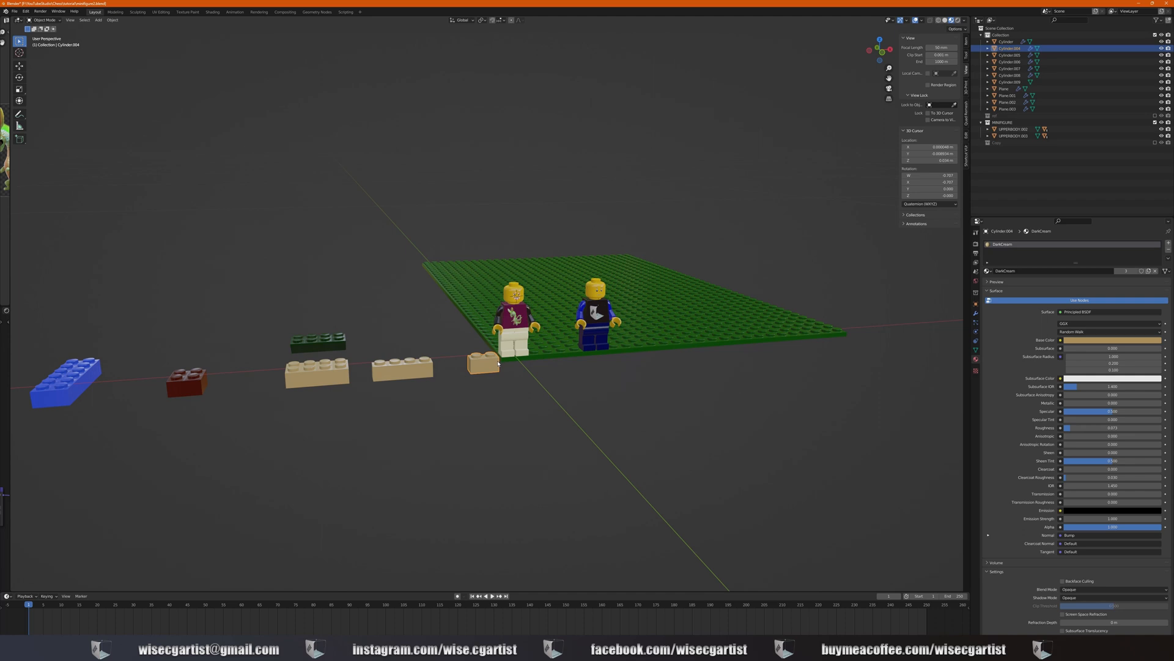
Duplicate the tan four-stud single-row brick and place the copy on the green baseplate, aligned to the studs from above
scroll(499, 363, down, 5)
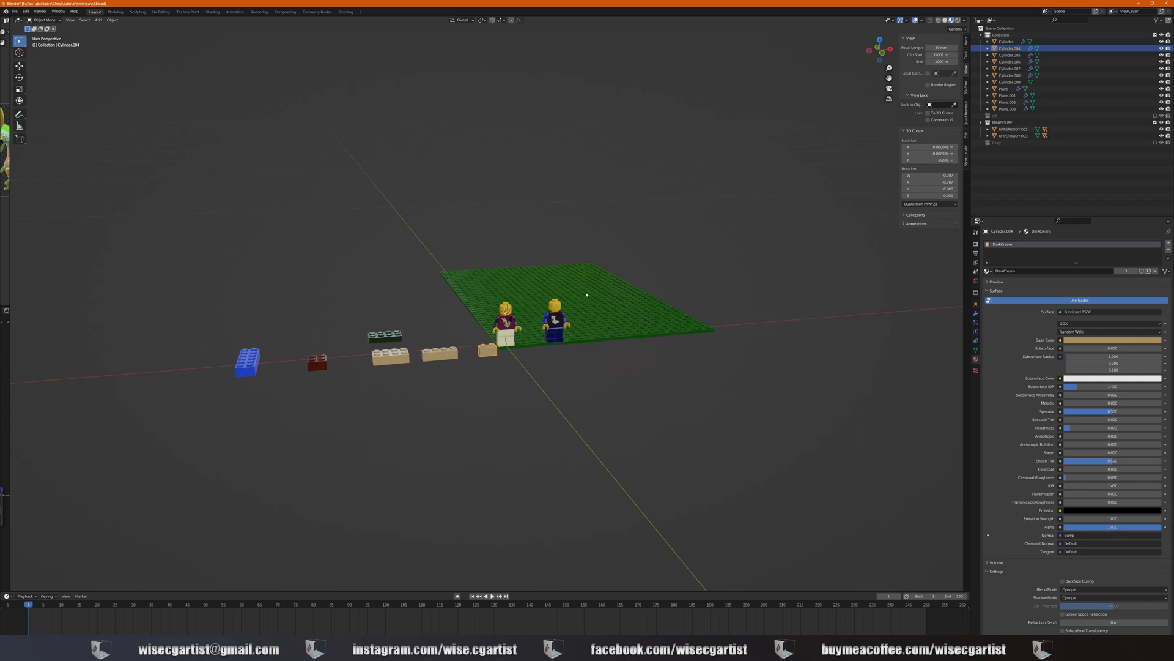
mouse_move(546, 286)
middle_down()
mouse_move(532, 324)
mouse_move(534, 305)
middle_up()
scroll(532, 325, up, 2)
key(KP_7)
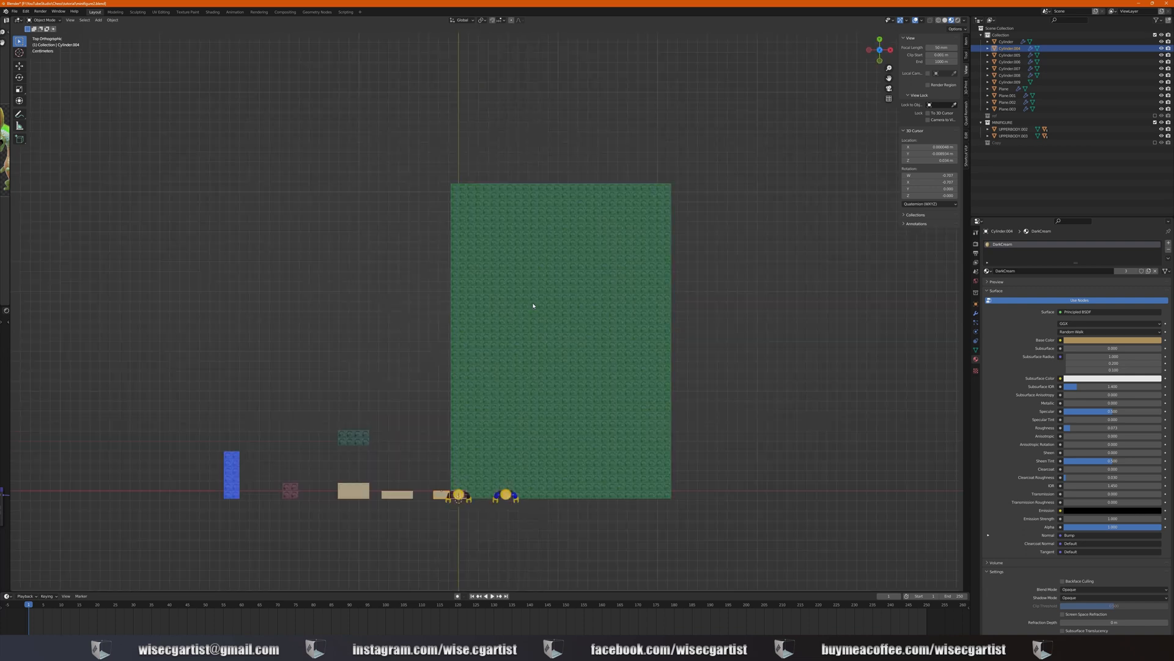
click(400, 497)
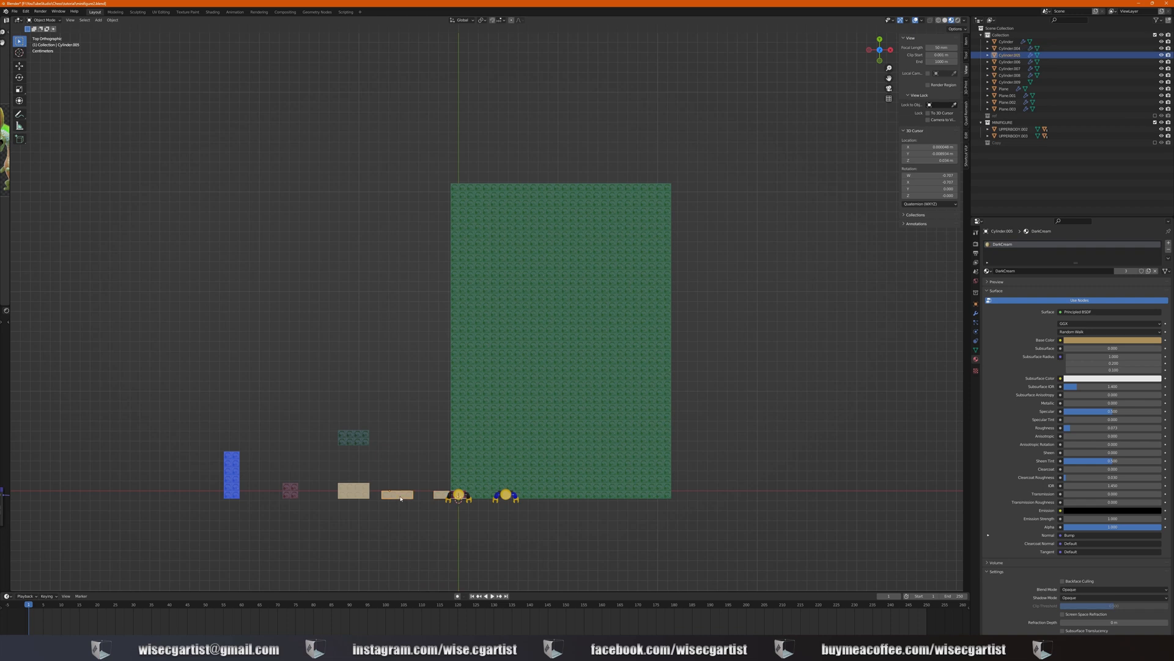
key(shift+d)
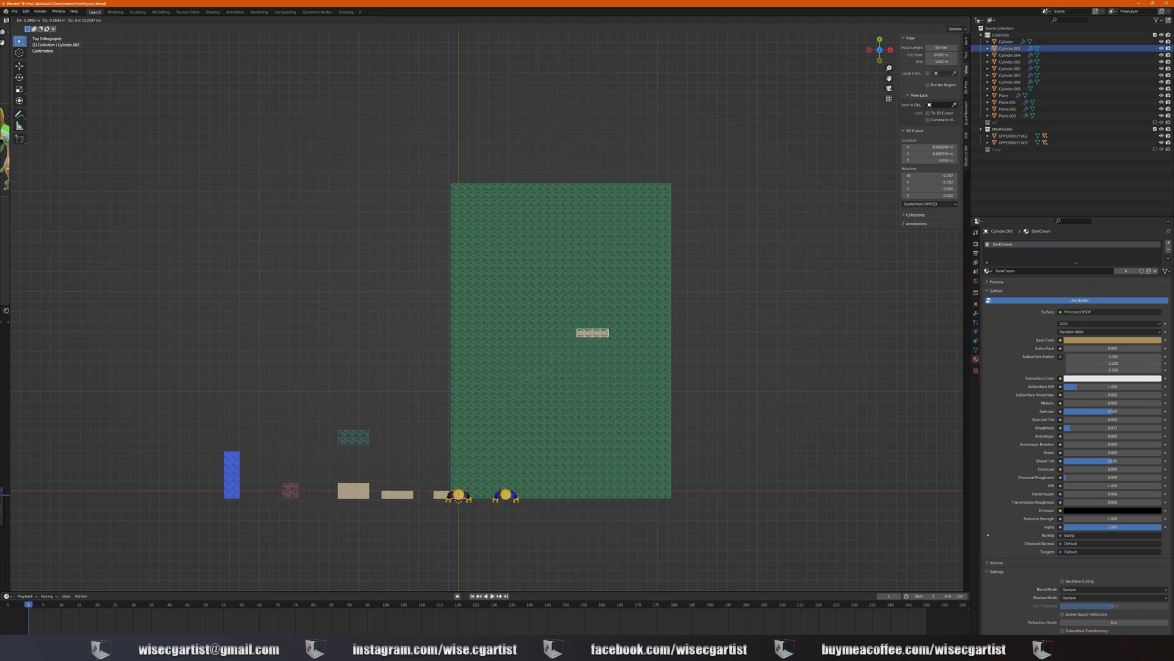
click(658, 314)
scroll(555, 343, up, 8)
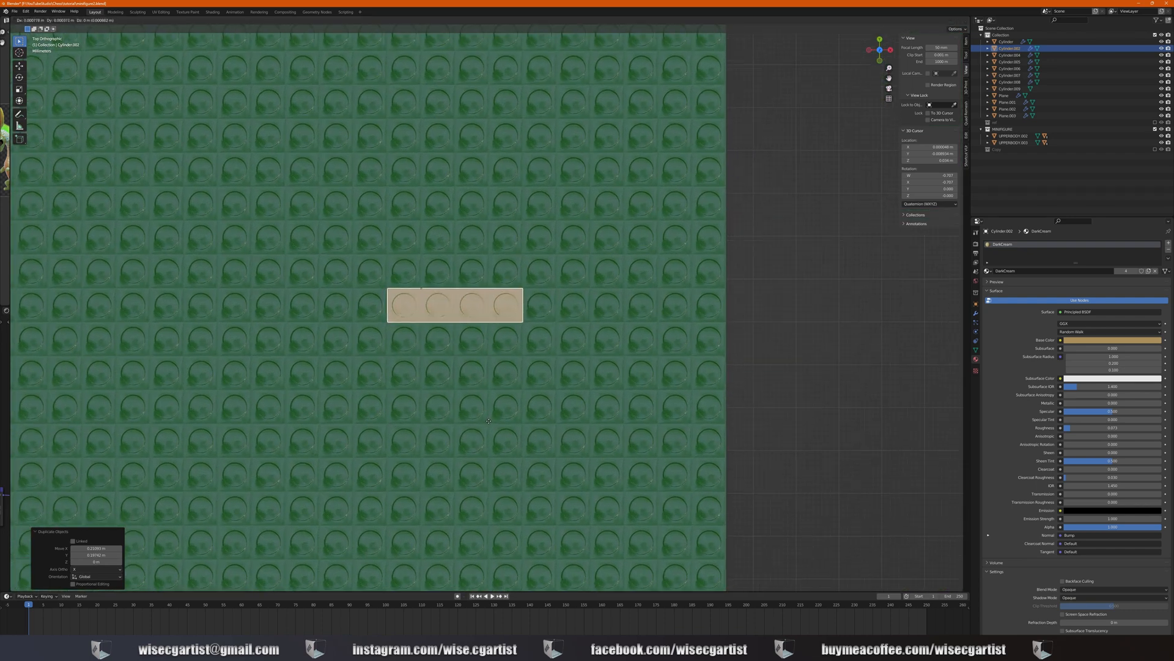
Raise the copied four-stud brick along Z so it sits on the baseplate surface
middle_drag(523, 432, 506, 451)
key(z)
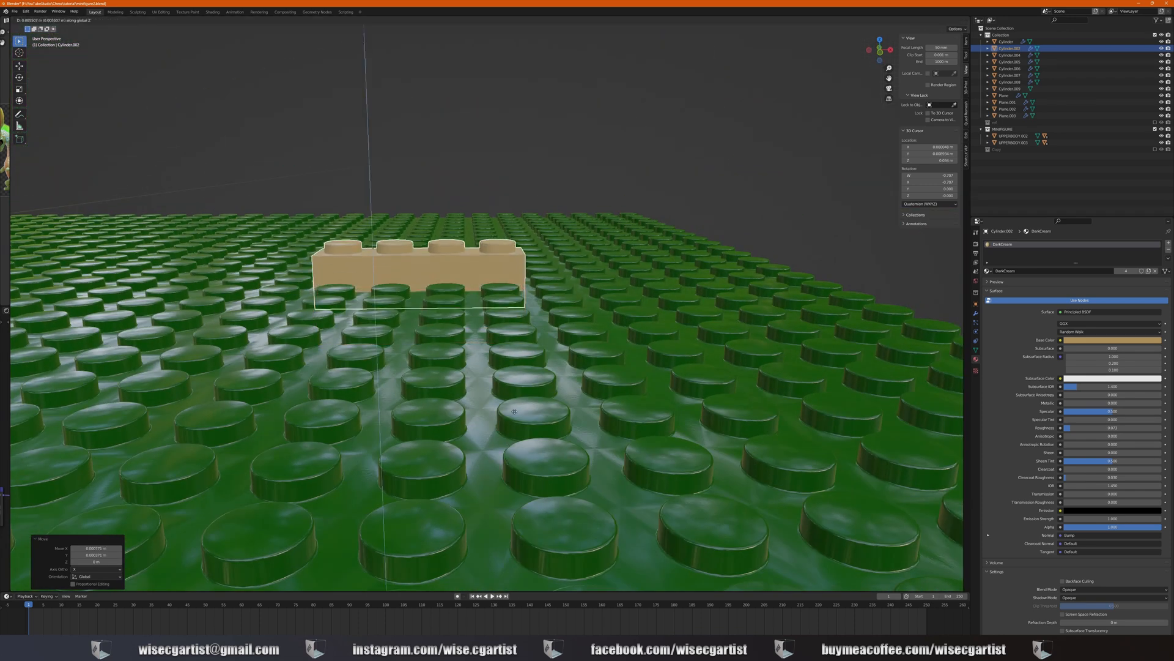
click(517, 400)
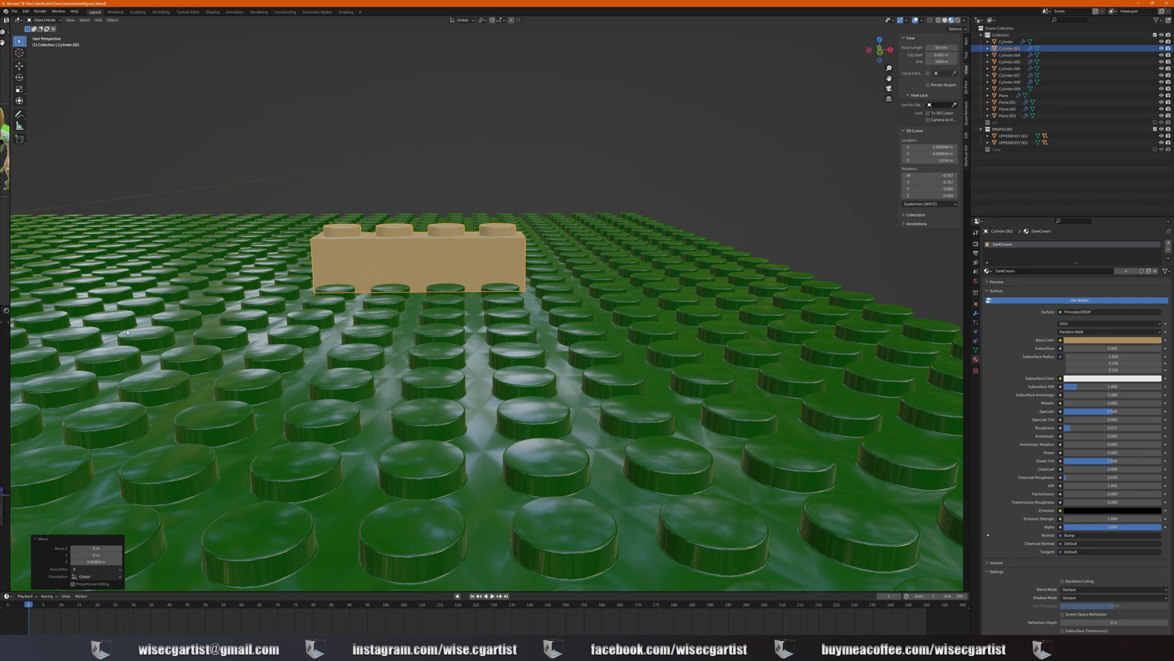
Widen the area beside the main viewport and turn its upper editor into a 3D viewport showing the brick from the front
drag(8, 269, 385, 269)
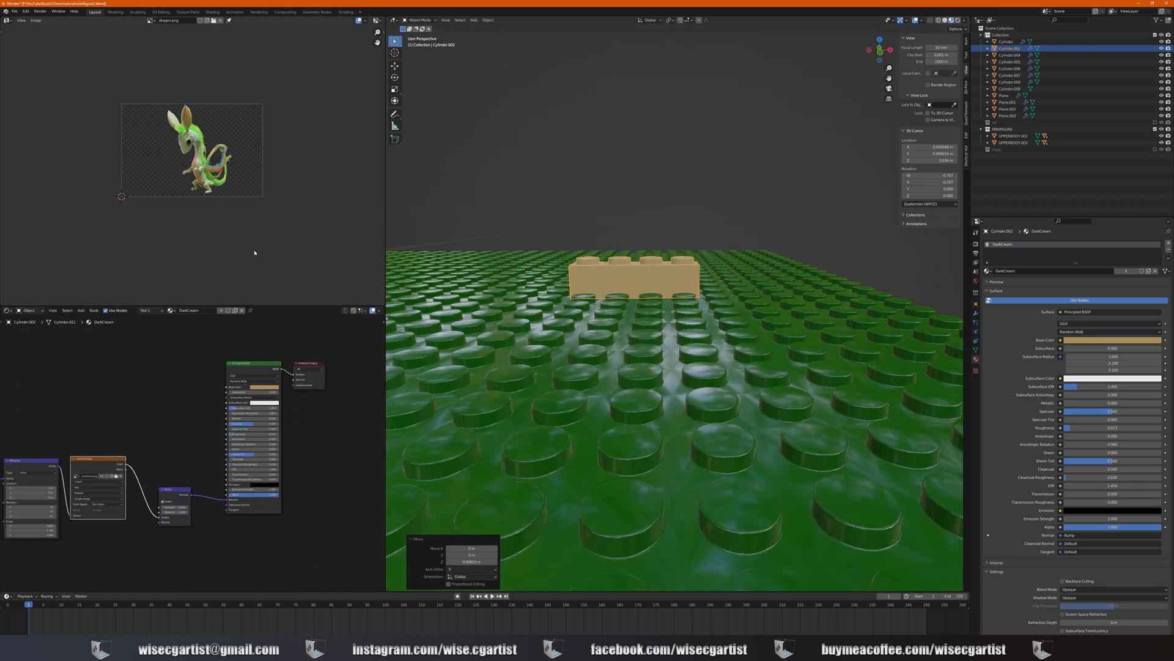
click(7, 21)
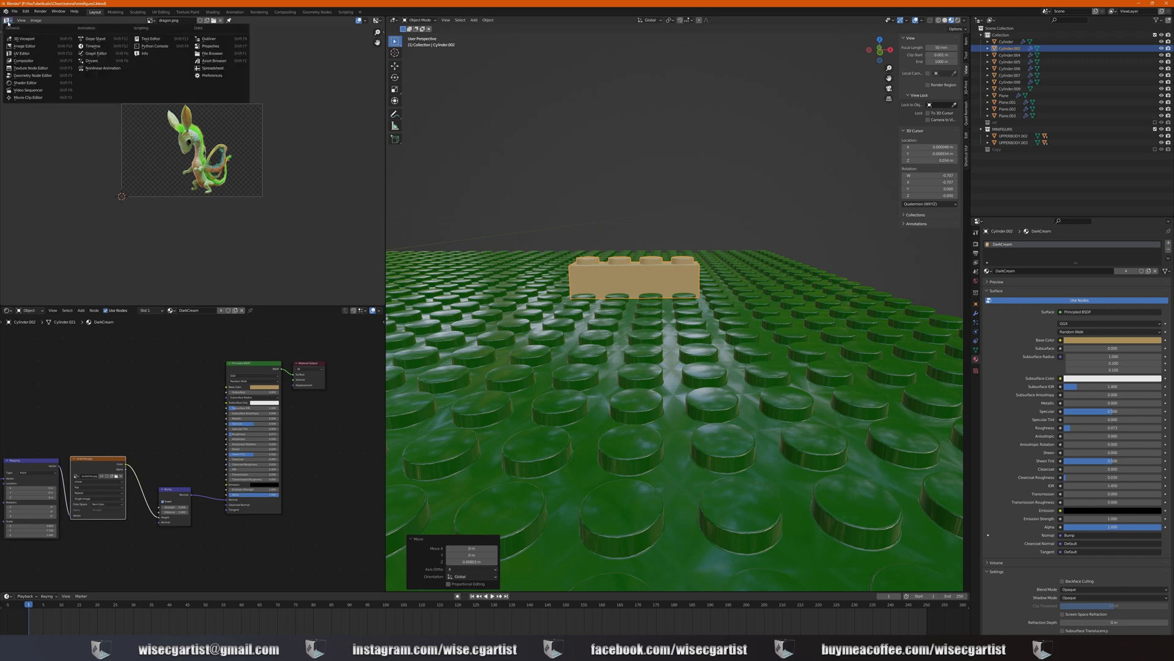
click(23, 39)
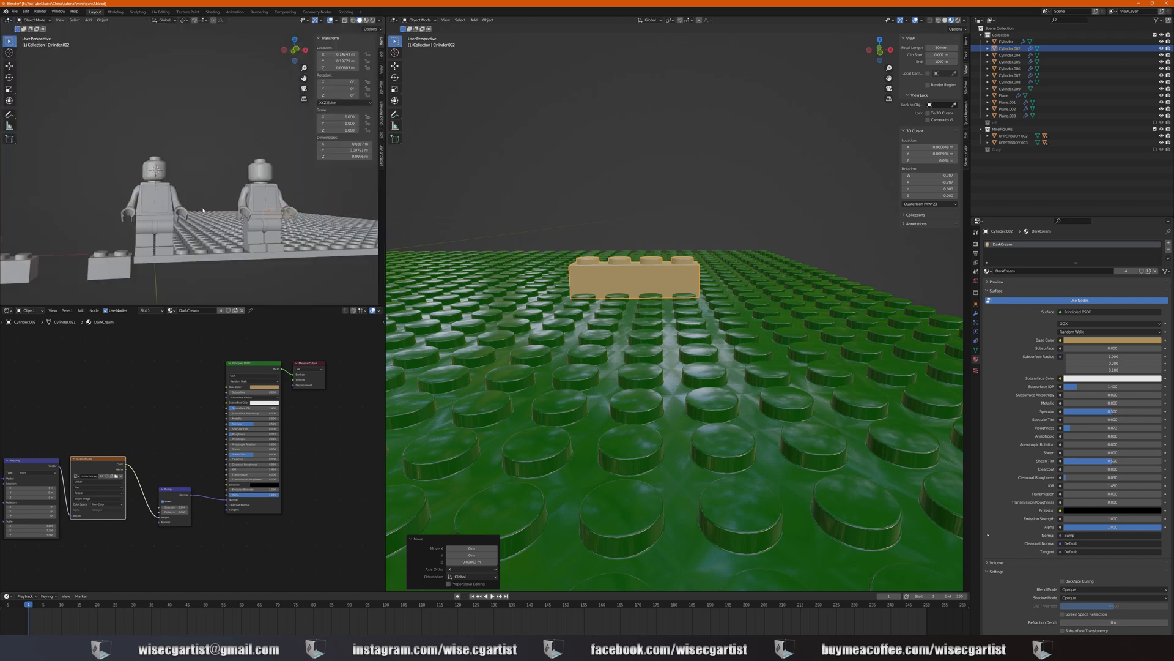
middle_drag(203, 210, 128, 242)
key(KP_1)
scroll(186, 236, down, 3)
shift+middle_drag(249, 258, 184, 198)
scroll(187, 264, up, 3)
scroll(175, 243, up, 2)
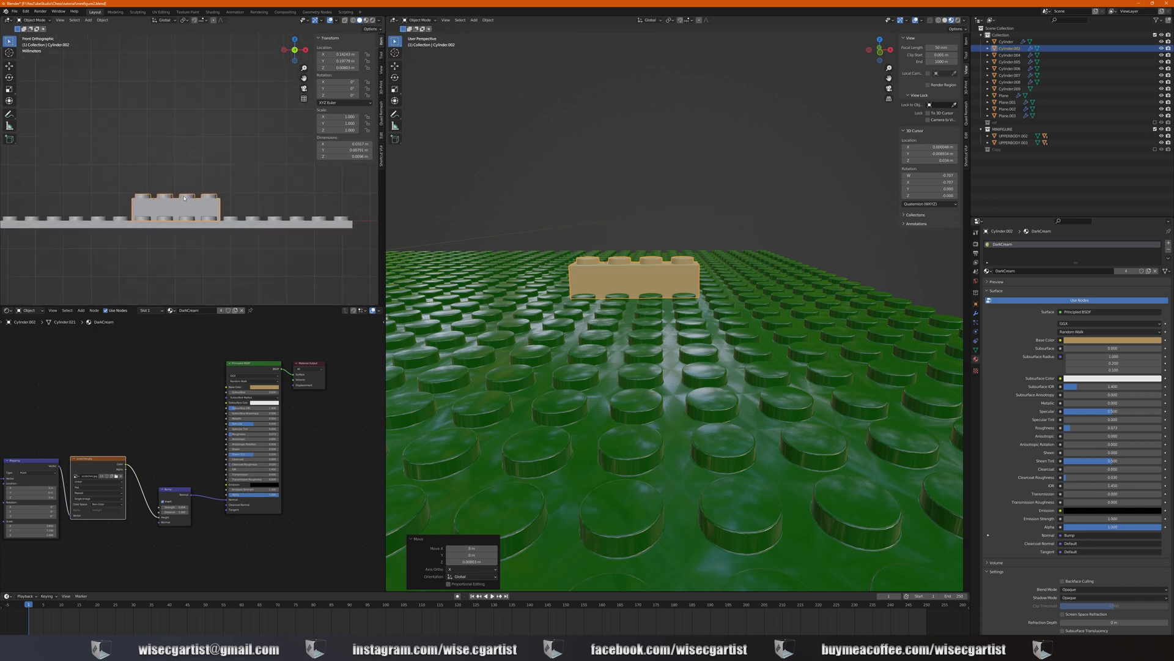
scroll(184, 199, up, 1)
scroll(177, 208, down, 2)
shift+middle_drag(177, 209, 264, 215)
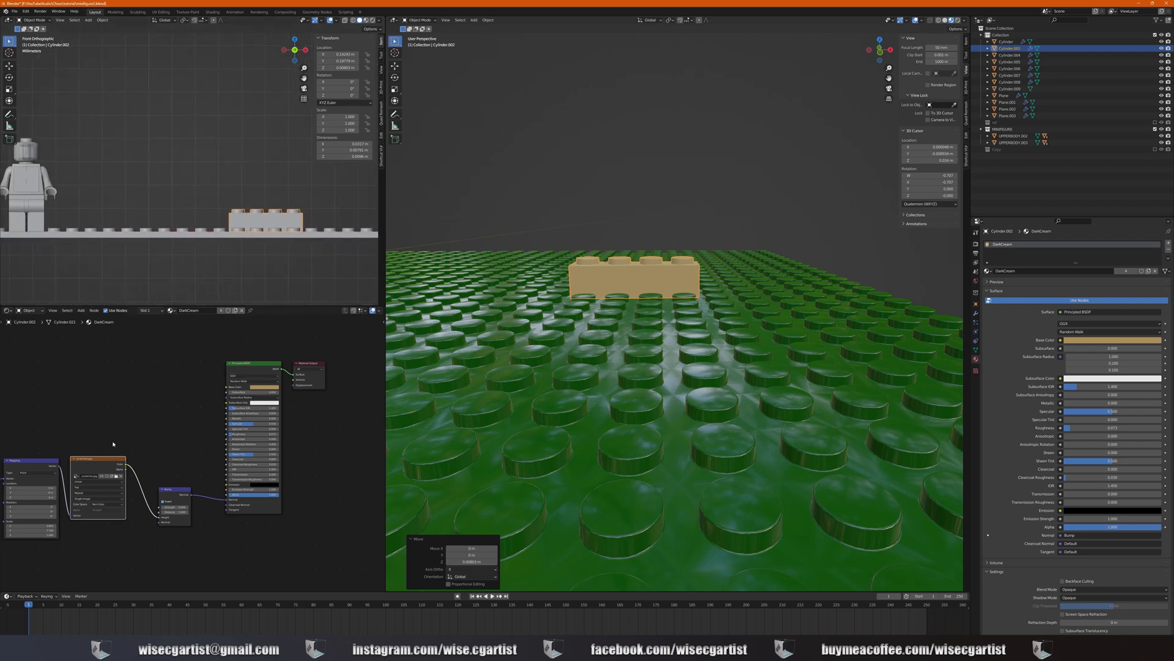
scroll(113, 444, down, 1)
Turn the node editor into a 3D viewport with a right orthographic view of the brick, and hide both small viewports' sidebars
click(9, 311)
click(18, 328)
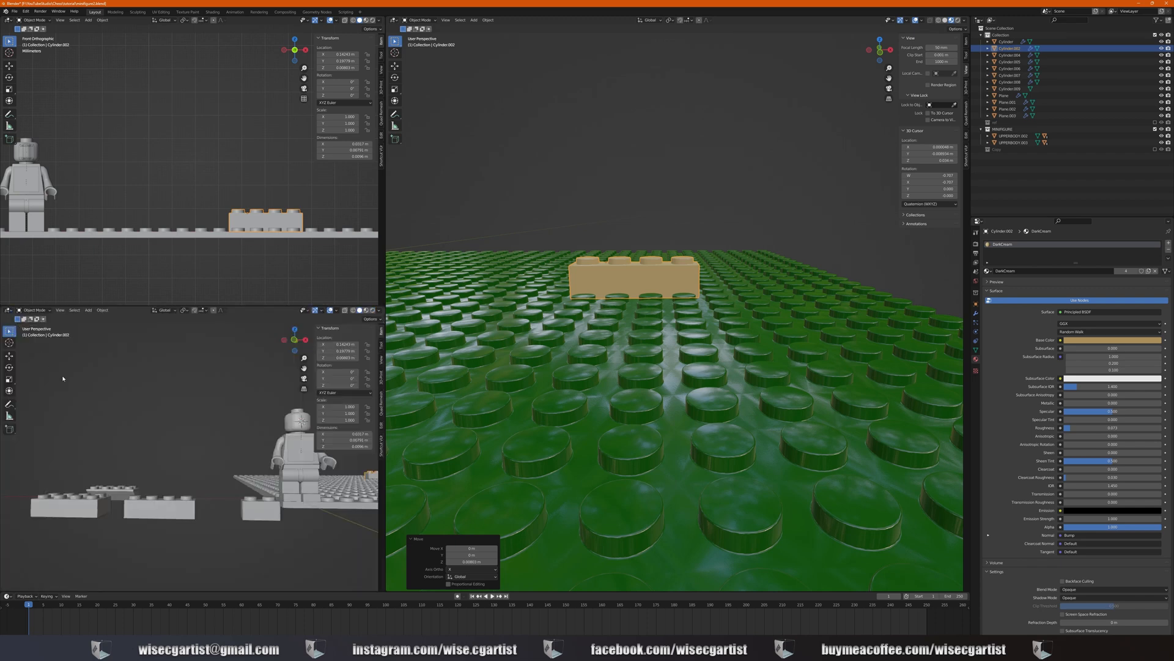
key(KP_3)
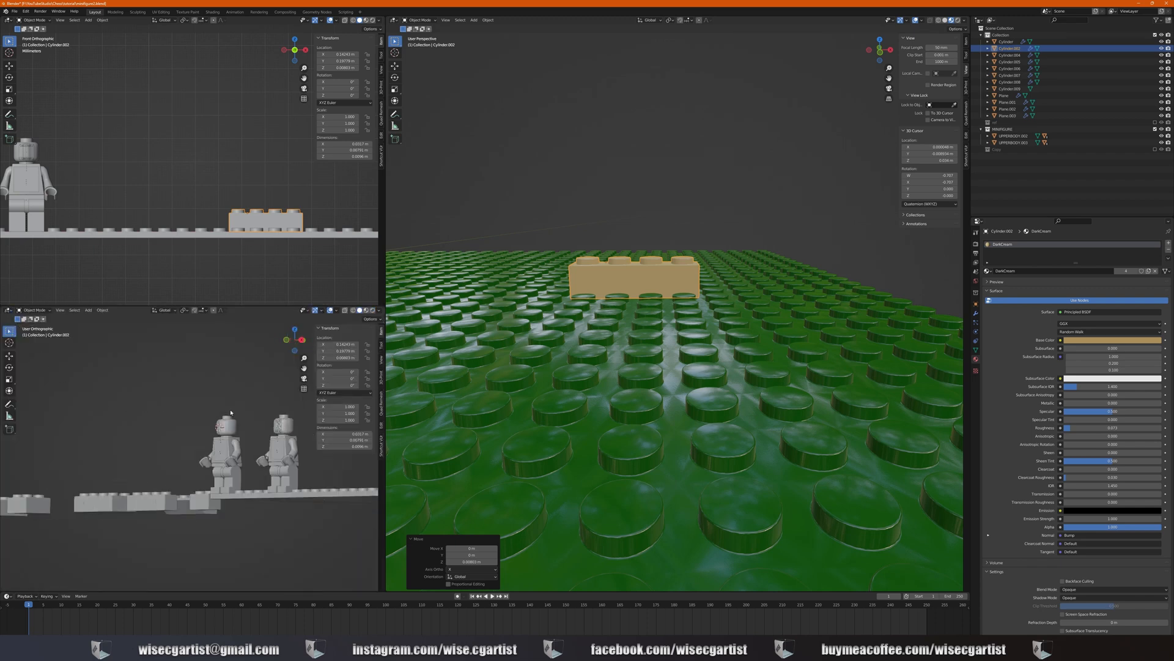
shift+middle_drag(367, 463, 177, 469)
scroll(237, 472, down, 3)
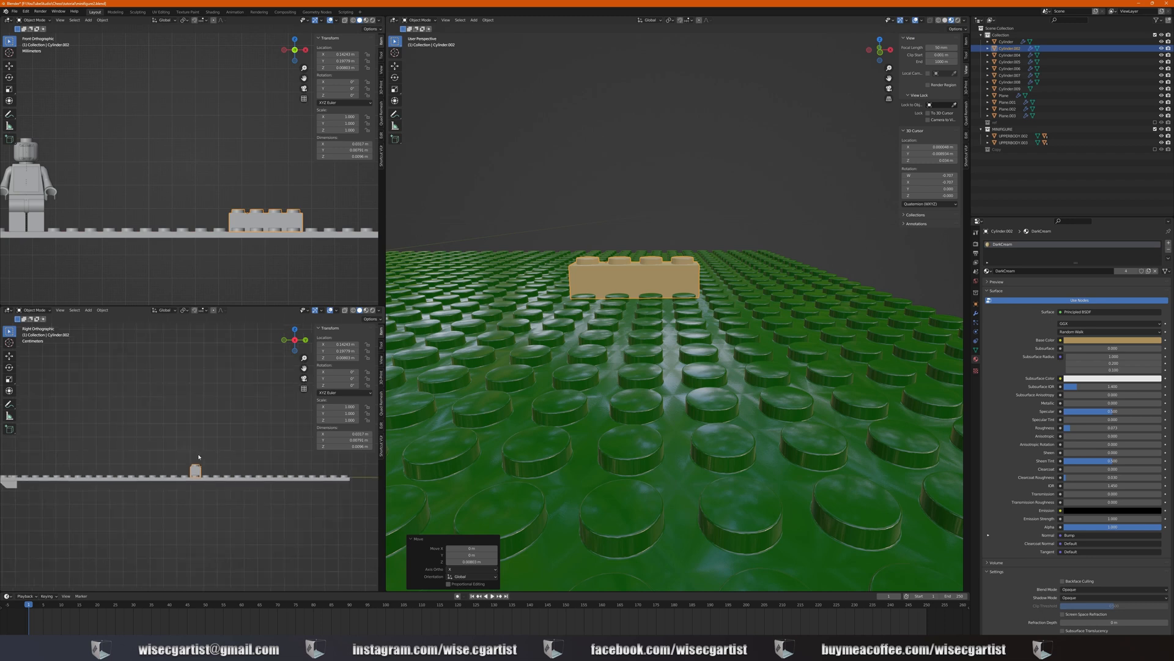
scroll(198, 453, up, 2)
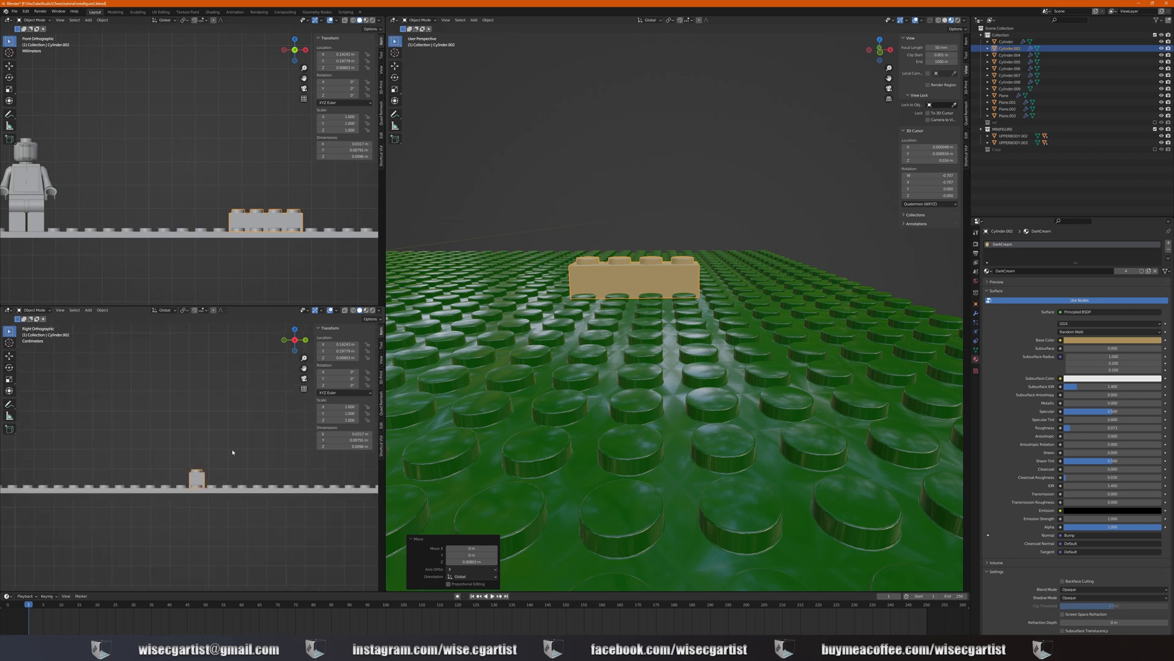
key(n)
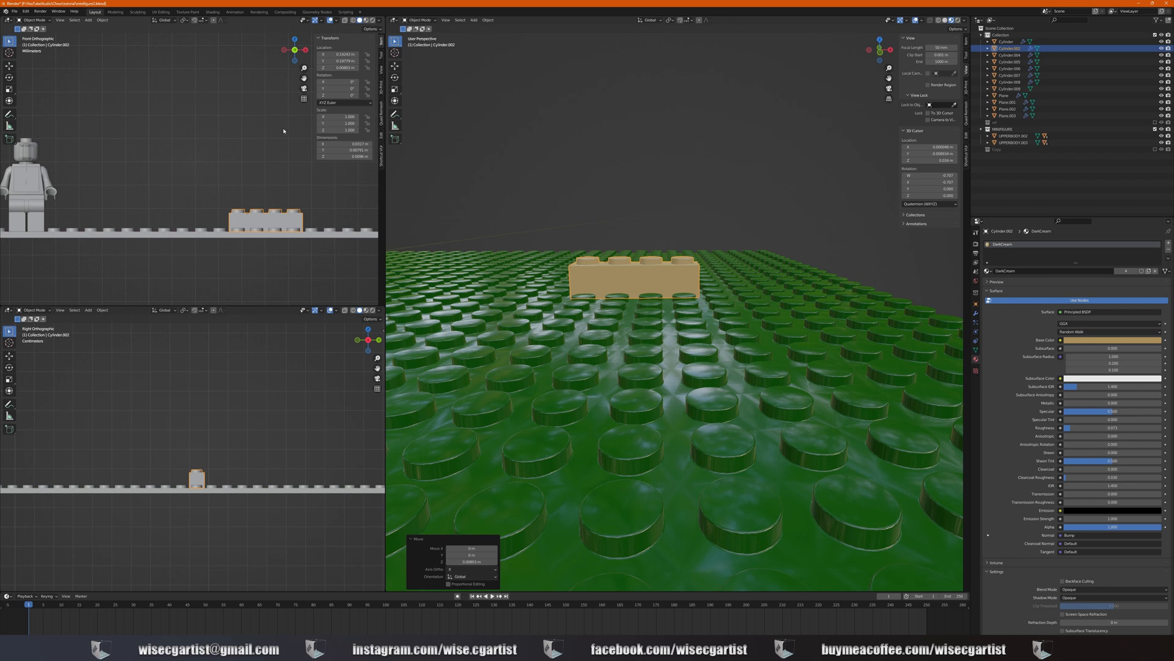
key(n)
Duplicate the tan two-stud brick and place the copy over the left end of the four-stud brick on the baseplate
scroll(642, 285, down, 5)
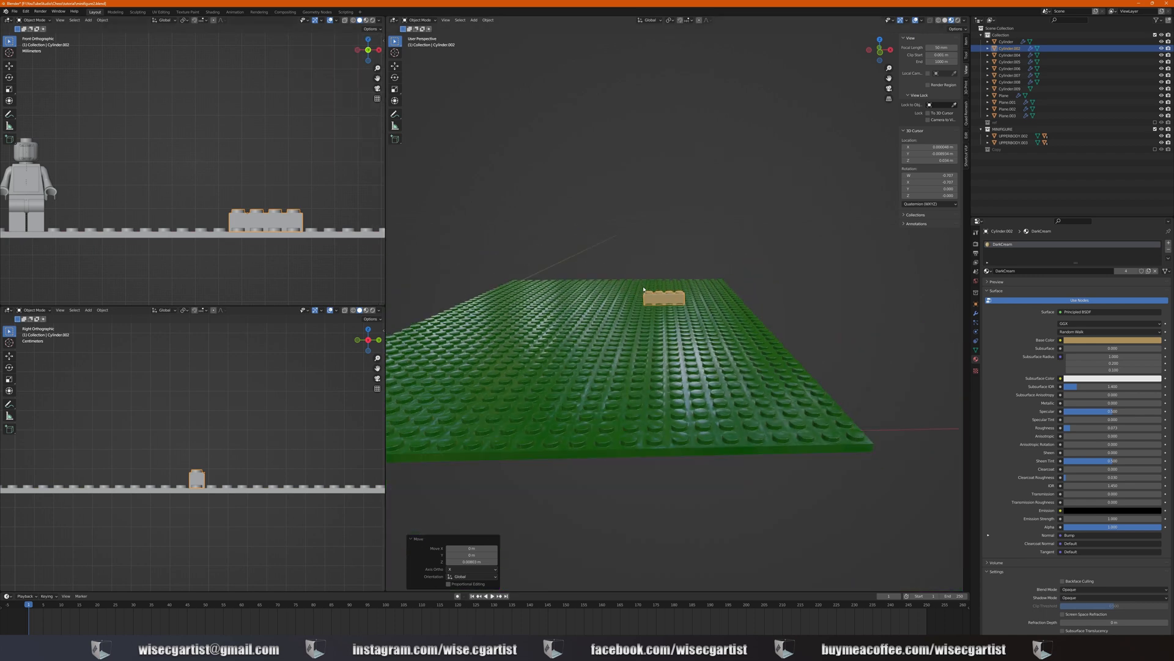
middle_drag(642, 284, 533, 447)
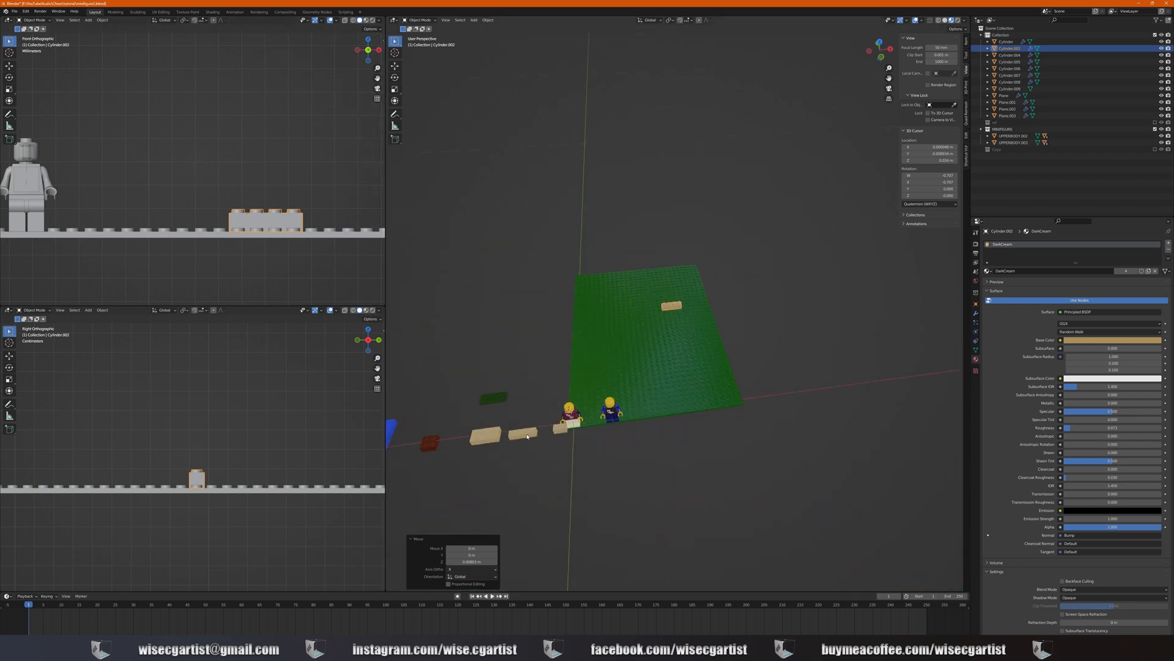
click(527, 435)
key(KP_7)
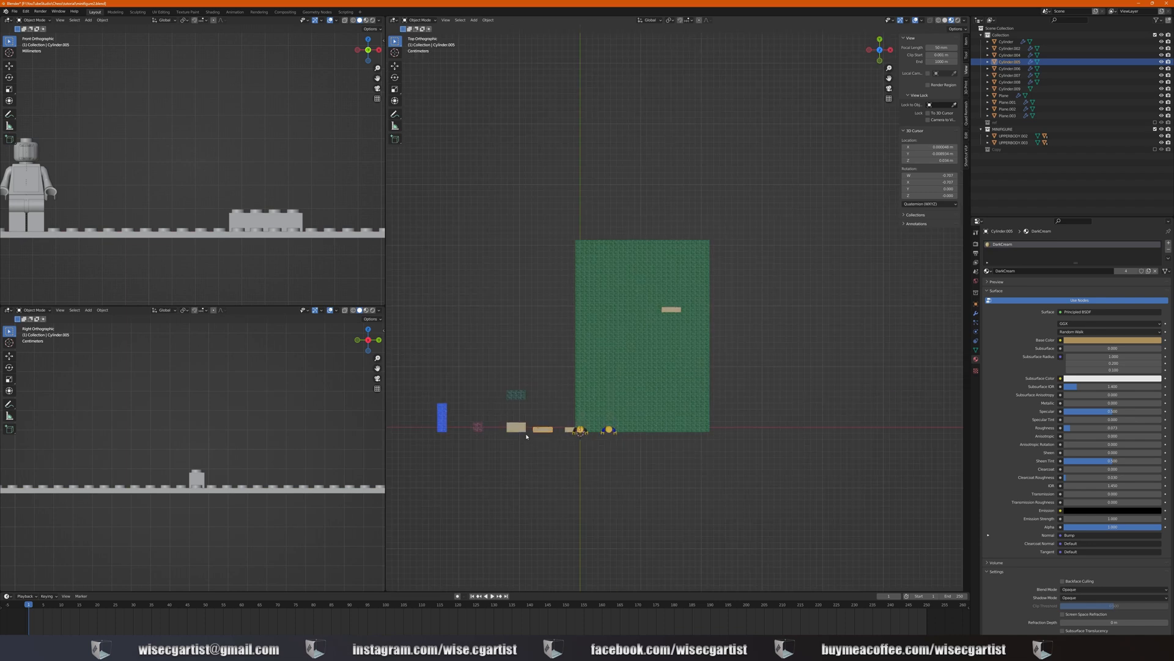
click(568, 430)
key(shift+d)
click(665, 311)
Raise the two-stud copy along Z onto the four-stud brick and align it with that brick's left end
key(KP_Decimal)
middle_drag(852, 459, 826, 342)
key(g)
key(z)
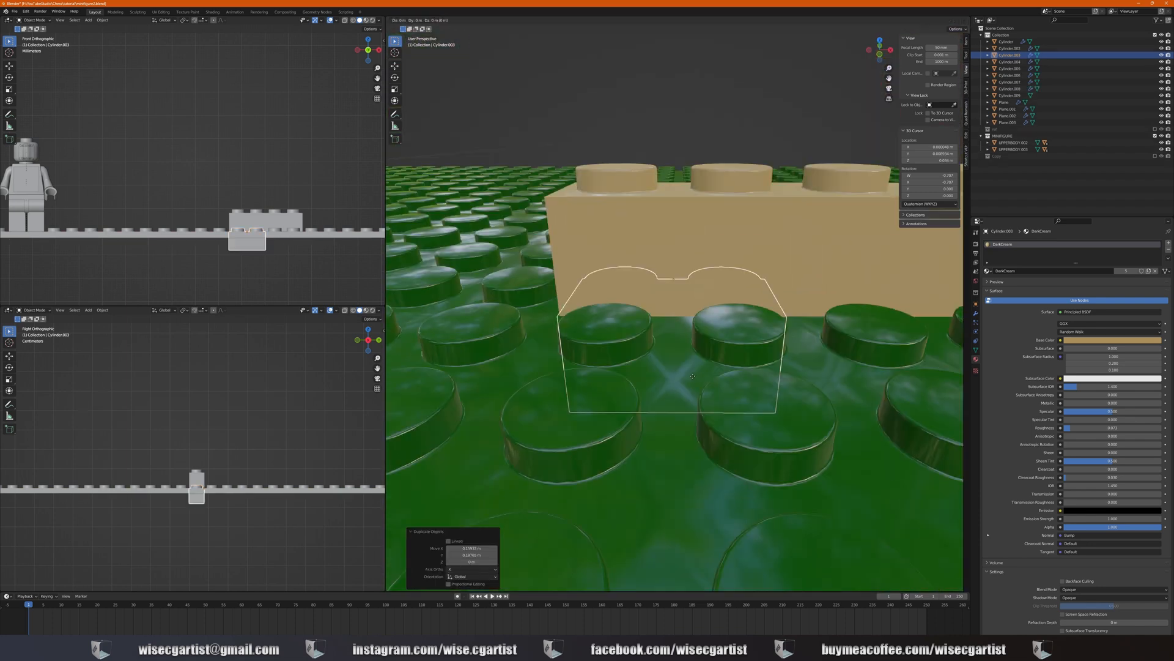
click(724, 208)
key(KP_7)
click(698, 309)
middle_drag(697, 309, 695, 309)
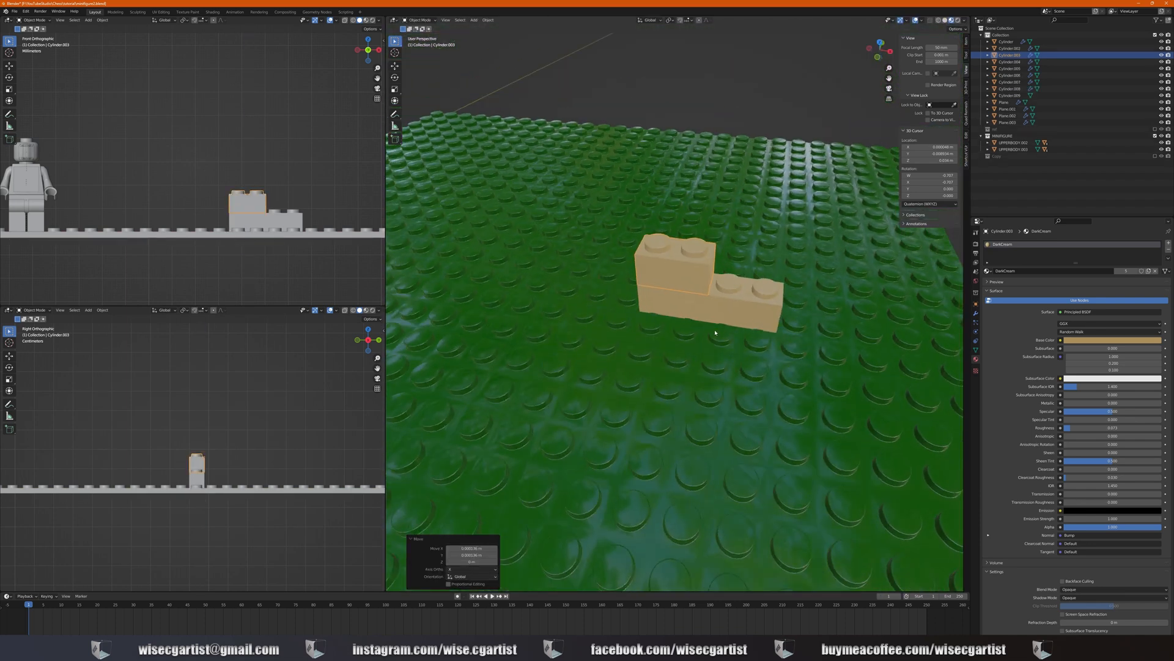
Duplicate the four-stud brick, rotate the copy 90 degrees and place it behind the first brick's right end to form a corner
scroll(696, 309, down, 3)
key(KP_7)
scroll(696, 309, up, 6)
key(shift+d)
click(781, 240)
text(r90)
key(Return)
key(g)
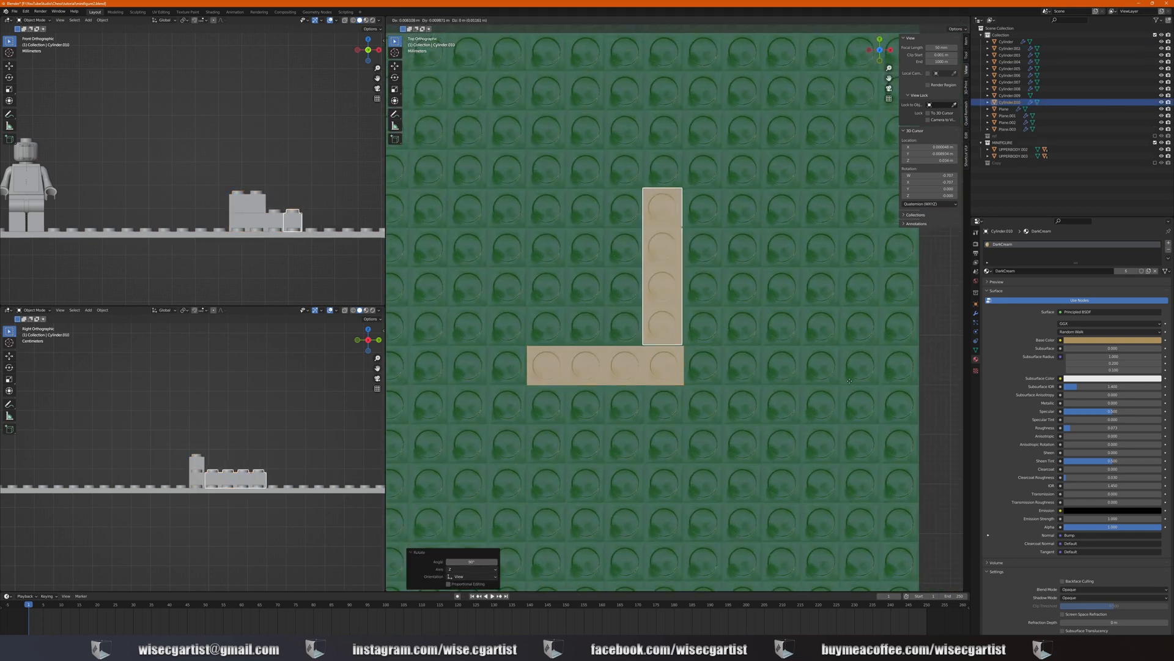
click(851, 383)
Duplicate the rotated brick one layer up and shift the copy along Y to overlap the corner
middle_drag(851, 383, 838, 275)
key(shift+d)
key(z)
click(795, 257)
key(KP_7)
scroll(783, 288, up, 1)
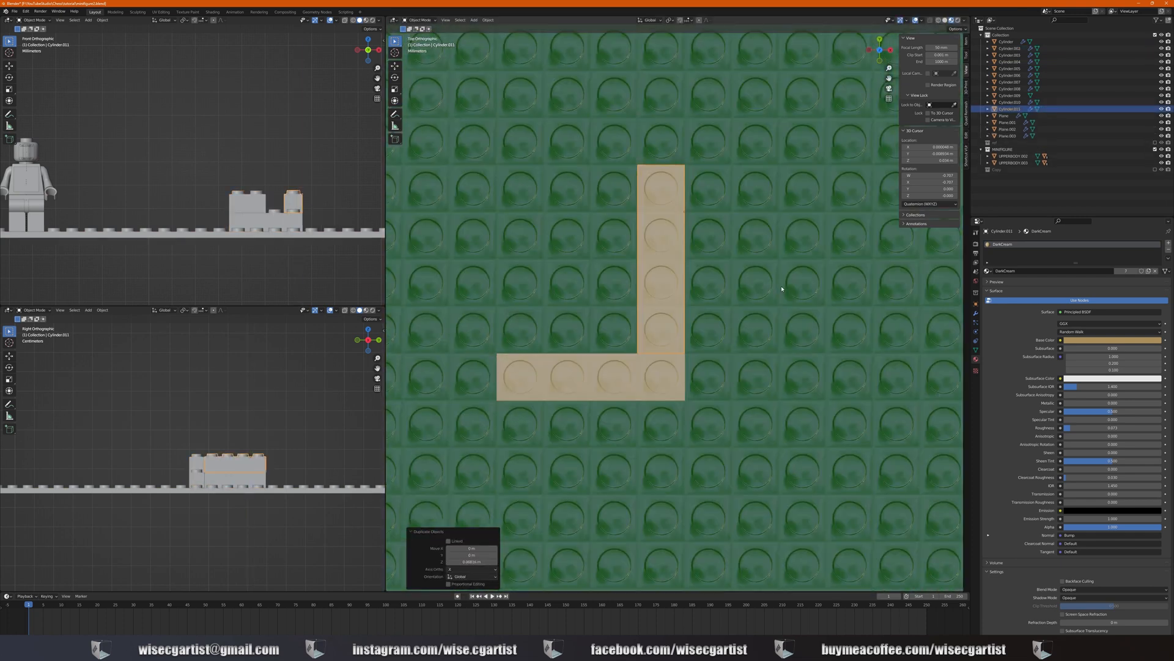
key(g)
key(y)
click(800, 354)
Duplicate the spare two-stud tan brick beside the minifigure and offset the copy along X
scroll(747, 295, down, 7)
middle_drag(800, 354, 795, 330)
click(652, 387)
shift+middle_drag(652, 386, 671, 292)
scroll(670, 292, up, 10)
scroll(670, 291, down, 7)
key(shift+d)
key(x)
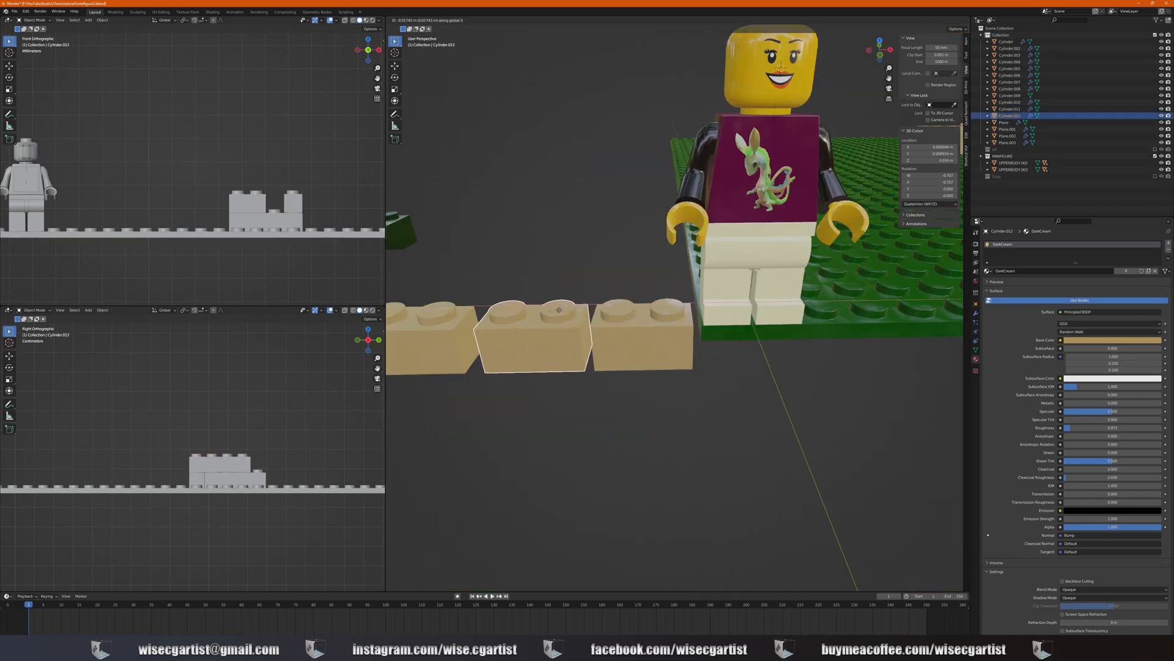
click(566, 333)
Remove the modifiers from the duplicated brick to leave a single-stud brick
middle_drag(566, 334, 667, 343)
click(977, 314)
click(1158, 253)
click(1158, 253)
click(1159, 253)
middle_drag(749, 373, 791, 390)
Assign the Brown material to the single-stud brick
key(KP_Decimal)
scroll(764, 393, down, 3)
scroll(792, 391, down, 4)
click(976, 359)
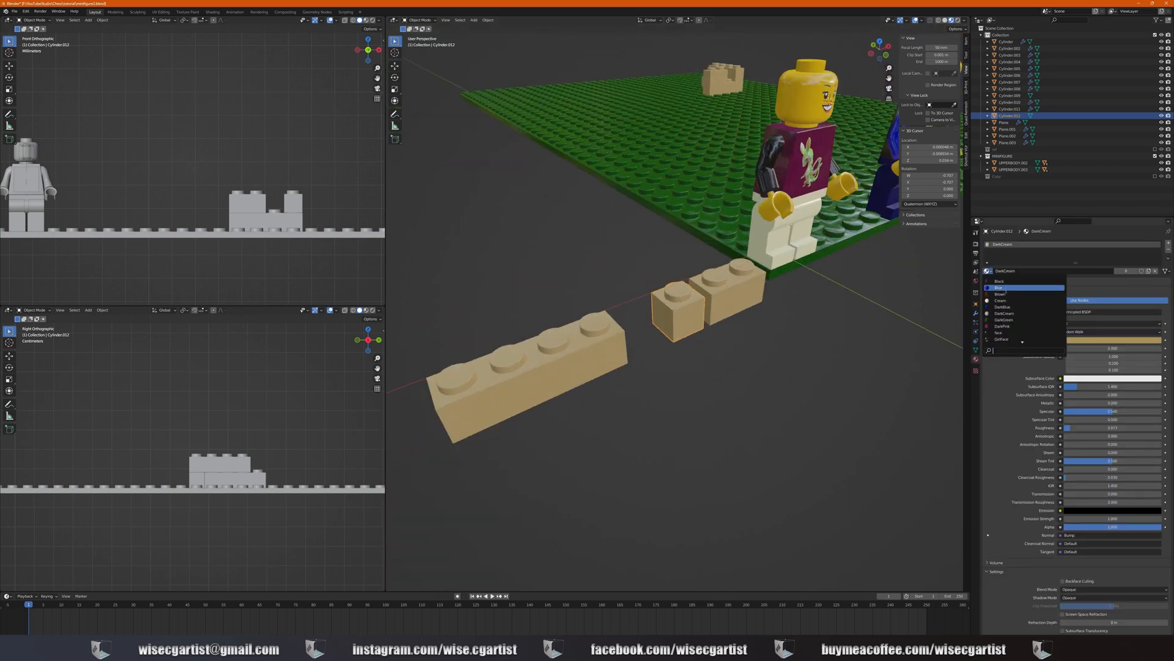
Duplicate the brown single-stud brick and align the copy from above with the gap in the front wall's second layer
key(KP_7)
scroll(489, 482, down, 3)
key(shift+d)
click(733, 222)
scroll(716, 189, up, 11)
shift+middle_drag(716, 189, 708, 410)
key(g)
click(709, 477)
Raise the brown brick along Z so it rests on the front wall's first layer
key(g)
key(z)
click(716, 276)
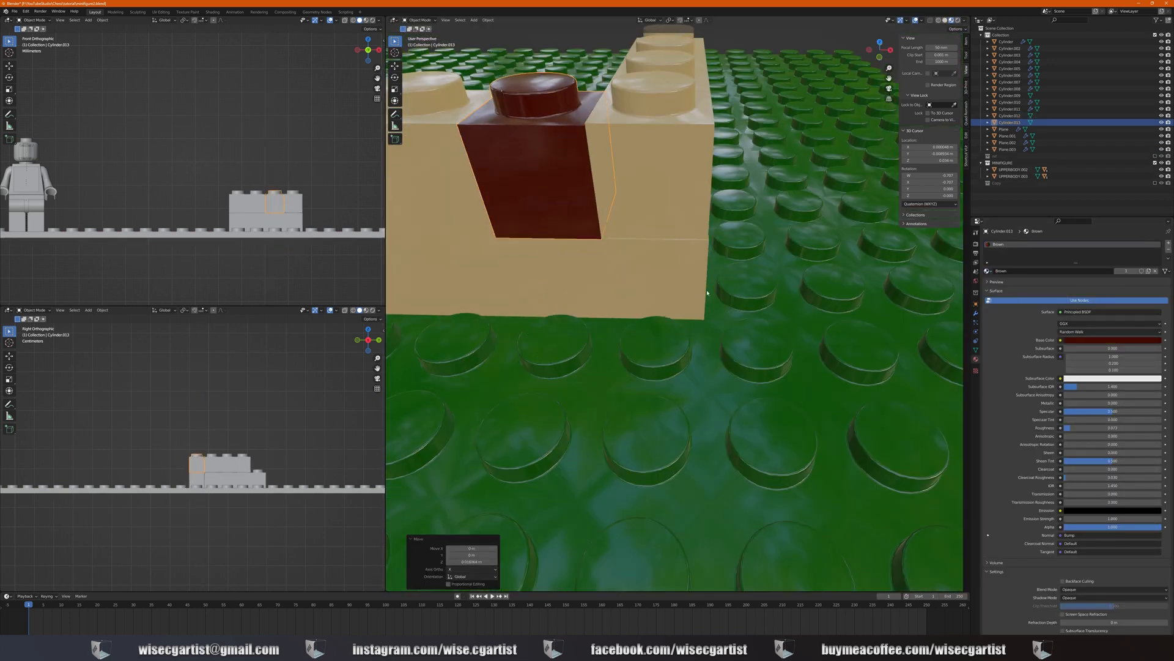
key(KP_1)
key(KP_Decimal)
key(g)
key(z)
click(786, 426)
Align the upper tan corner brick along Z and X with the bricks around it in front view
click(802, 414)
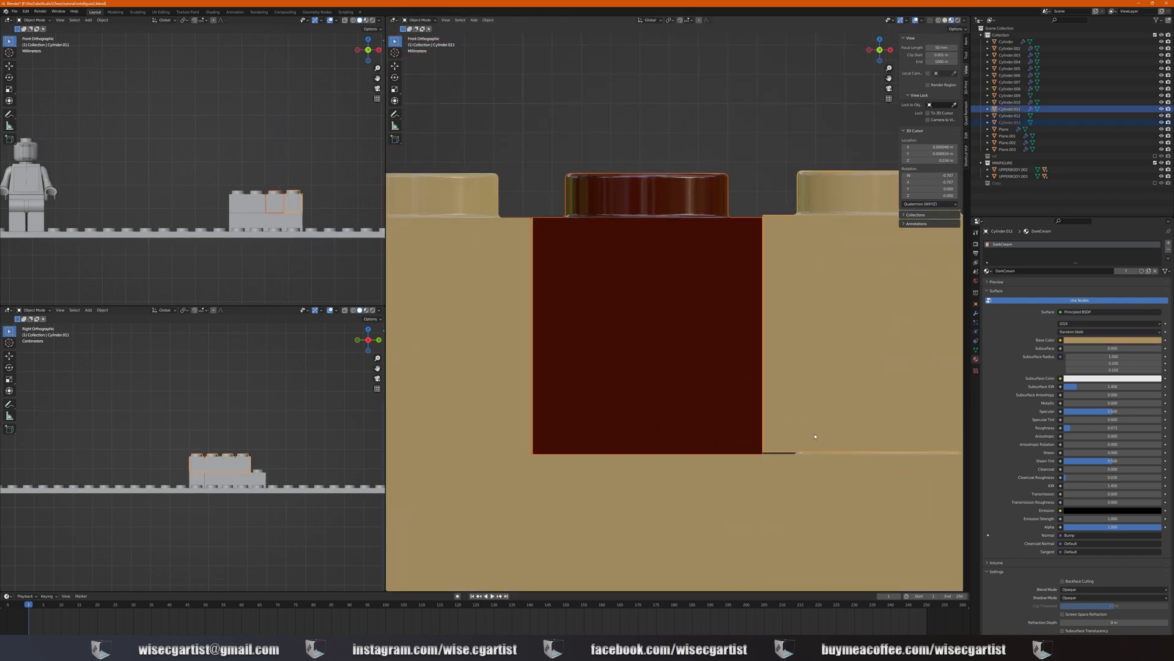
key(g)
key(z)
click(821, 412)
scroll(816, 420, down, 4)
shift+middle_drag(814, 422, 765, 433)
scroll(765, 428, up, 4)
key(g)
key(x)
click(767, 374)
Nudge the brown brick along X to align it with its neighbours in the wall
click(615, 397)
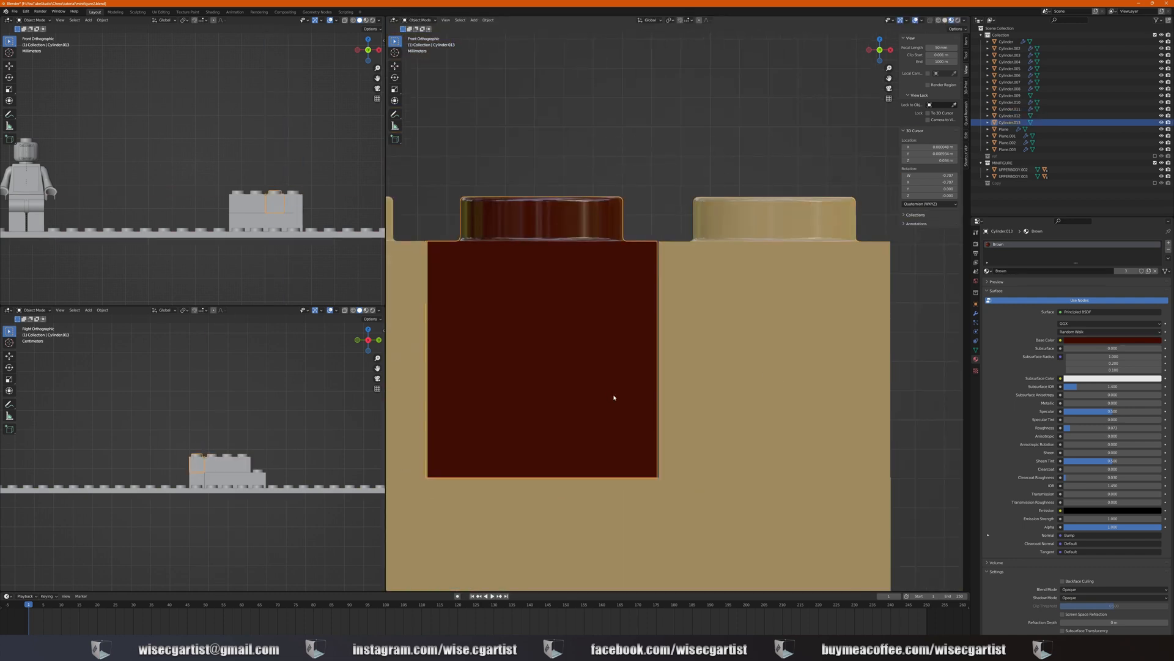
key(g)
key(x)
click(628, 401)
mouse_move(625, 391)
middle_down()
mouse_move(617, 424)
mouse_move(624, 371)
middle_up()
click(628, 365)
Duplicate the brown brick to the back end of the side wall's second layer and align it along X
click(635, 313)
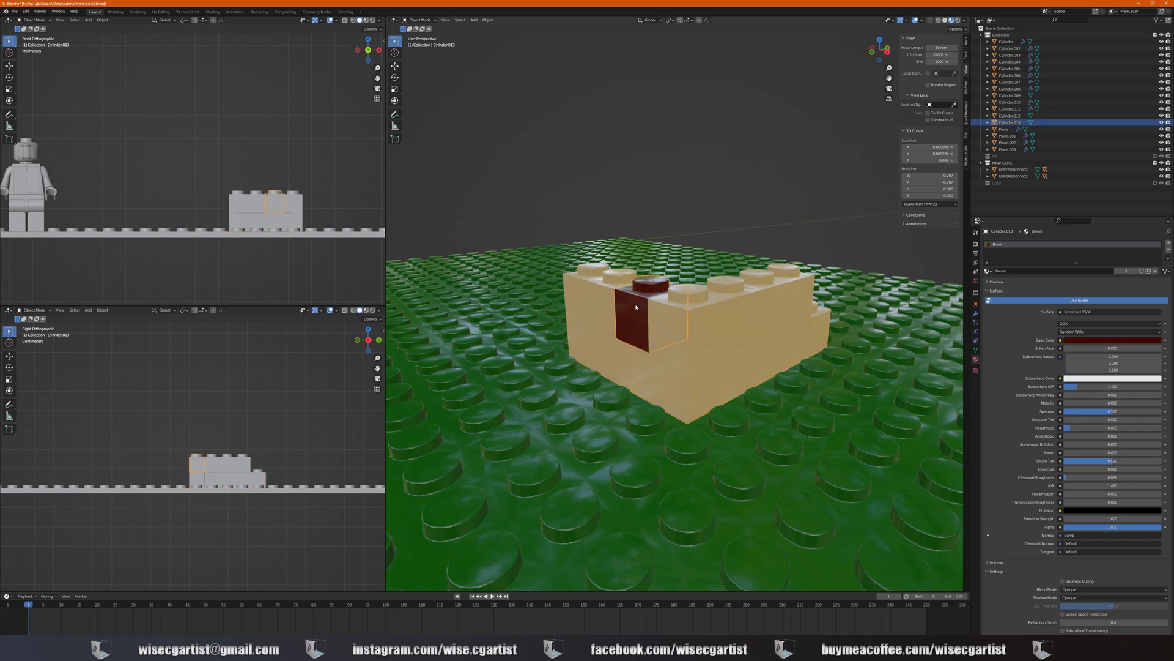
key(KP_7)
key(shift+d)
click(696, 165)
scroll(698, 182, up, 5)
shift+middle_drag(697, 181, 673, 245)
scroll(660, 367, up, 4)
key(g)
key(x)
click(695, 357)
Duplicate the front and side four-stud tan bricks together and raise the copies along Z as the wall's third layer
scroll(694, 357, down, 6)
click(648, 392)
shift+click(683, 372)
middle_drag(682, 372, 642, 398)
key(shift+d)
key(z)
click(649, 324)
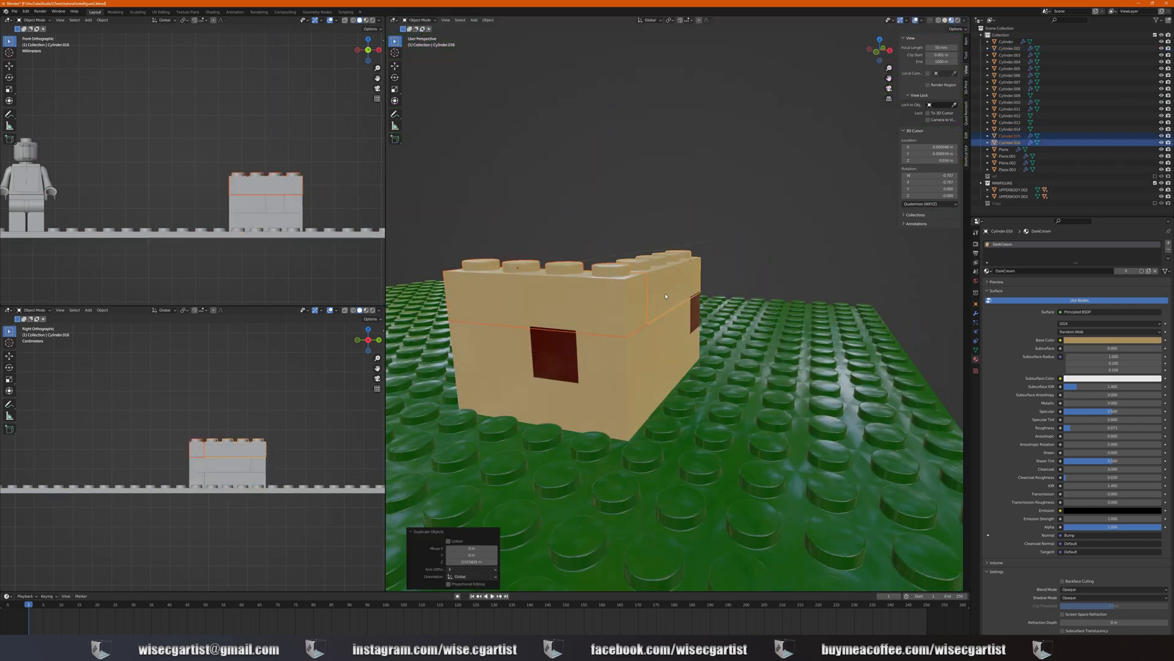
Fine-tune the third layer's height along Z in front view so it sits flush on the second layer
key(KP_1)
scroll(679, 349, up, 6)
shift+middle_drag(679, 349, 747, 348)
key(g)
key(z)
click(775, 246)
Duplicate the second layer's front and side tan and brown bricks together and raise the copies along Z as the wall's fourth layer
scroll(775, 246, down, 6)
middle_drag(648, 359, 722, 343)
click(468, 387)
shift+click(496, 374)
shift+click(618, 362)
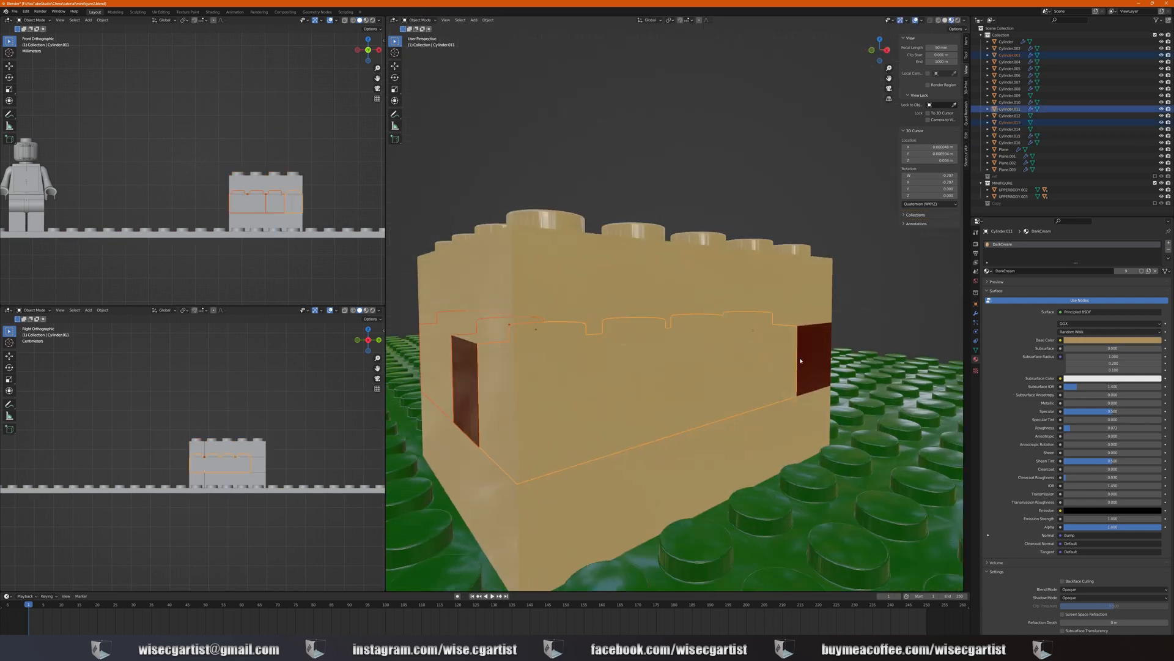
shift+click(802, 360)
middle_drag(520, 367, 575, 388)
scroll(578, 388, up, 3)
key(shift+d)
key(z)
click(612, 321)
Fine-tune the fourth layer's height along Z so it sits flush on the third layer
middle_drag(618, 327, 774, 374)
scroll(673, 336, up, 6)
key(g)
key(z)
click(679, 349)
scroll(679, 349, down, 7)
Duplicate the bottom front four-stud tan brick along X onto the empty baseplate and align it to the studs in top view
click(704, 388)
key(shift+d)
key(x)
click(570, 357)
key(KP_7)
scroll(737, 291, up, 3)
shift+middle_drag(737, 291, 789, 237)
key(g)
key(x)
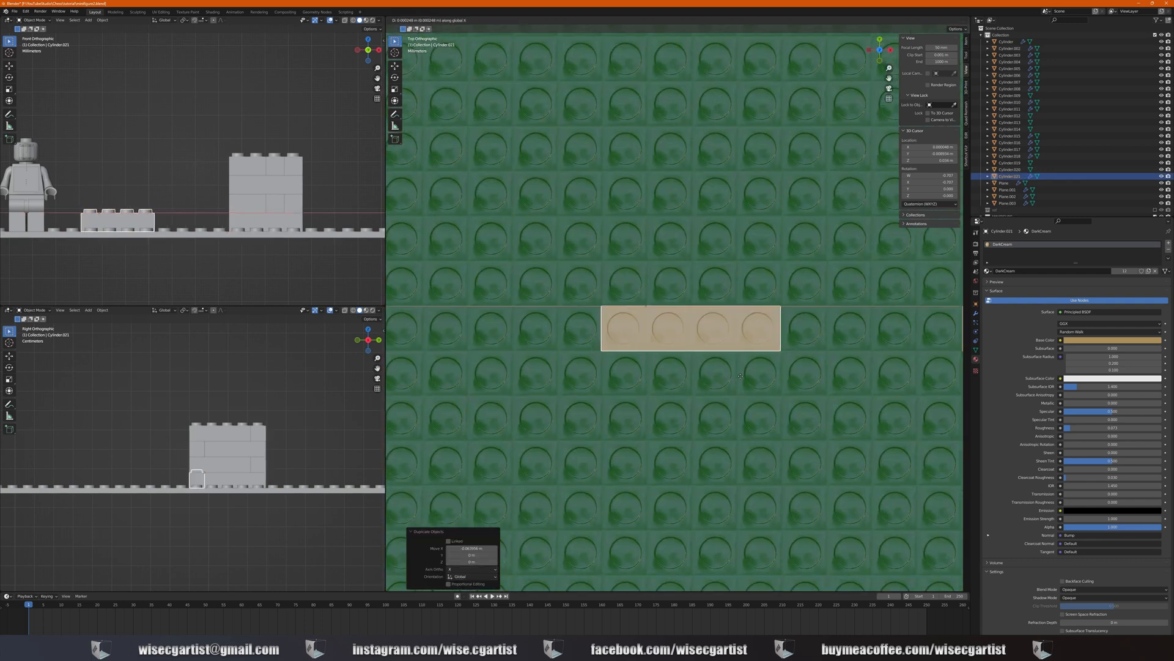
click(789, 238)
Duplicate the separate four-stud tan brick along X and butt the copy against its far end to extend the new front wall
scroll(758, 403, down, 2)
middle_drag(758, 409, 733, 387)
key(KP_7)
key(shift+d)
key(x)
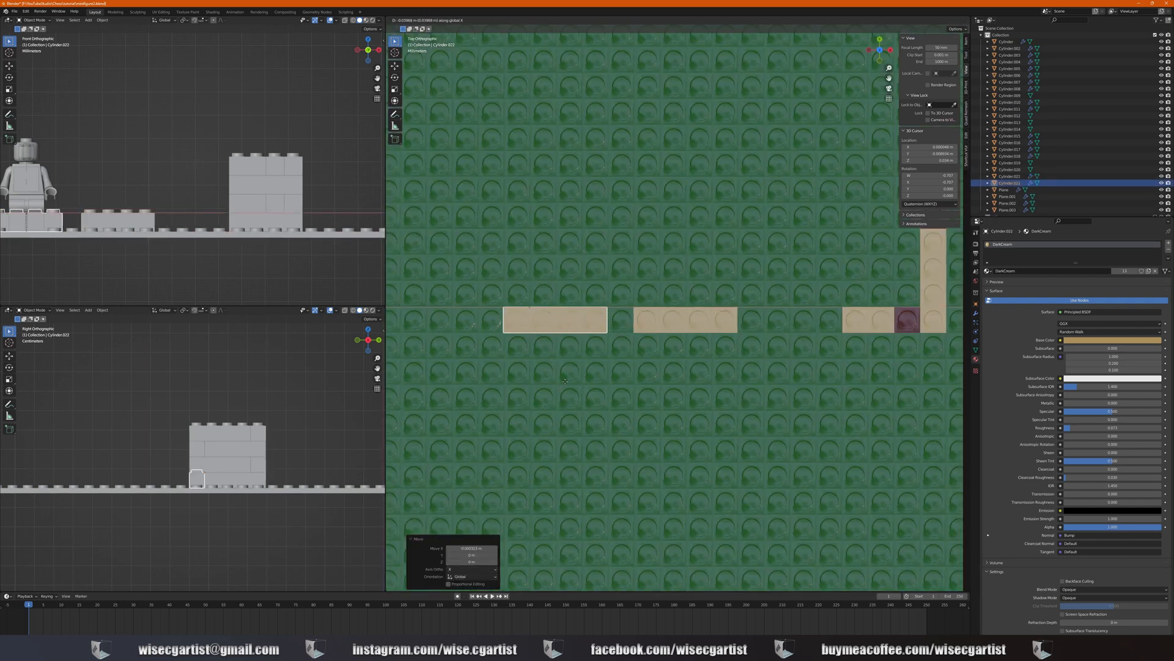
scroll(612, 398, up, 6)
shift+middle_drag(613, 399, 746, 404)
key(g)
key(x)
click(766, 409)
scroll(768, 409, down, 6)
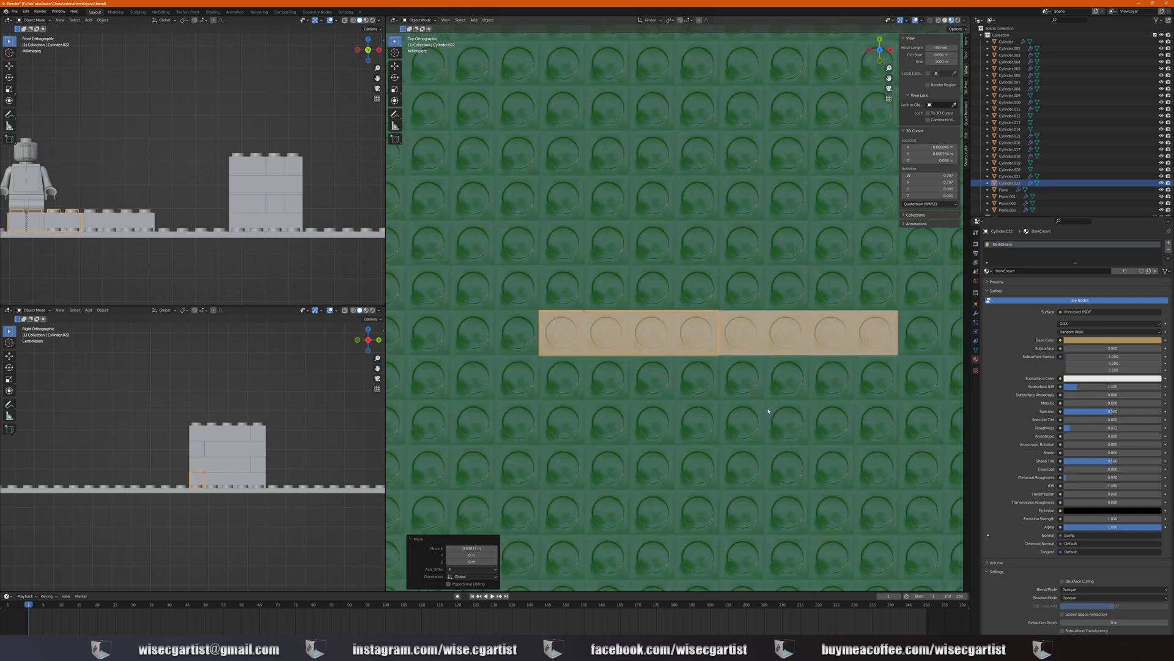
Duplicate the end tan brick, rotate the copy 90 degrees and place it behind the front row as the new side wall
key(shift+d)
click(629, 277)
text(r90)
key(Return)
key(g)
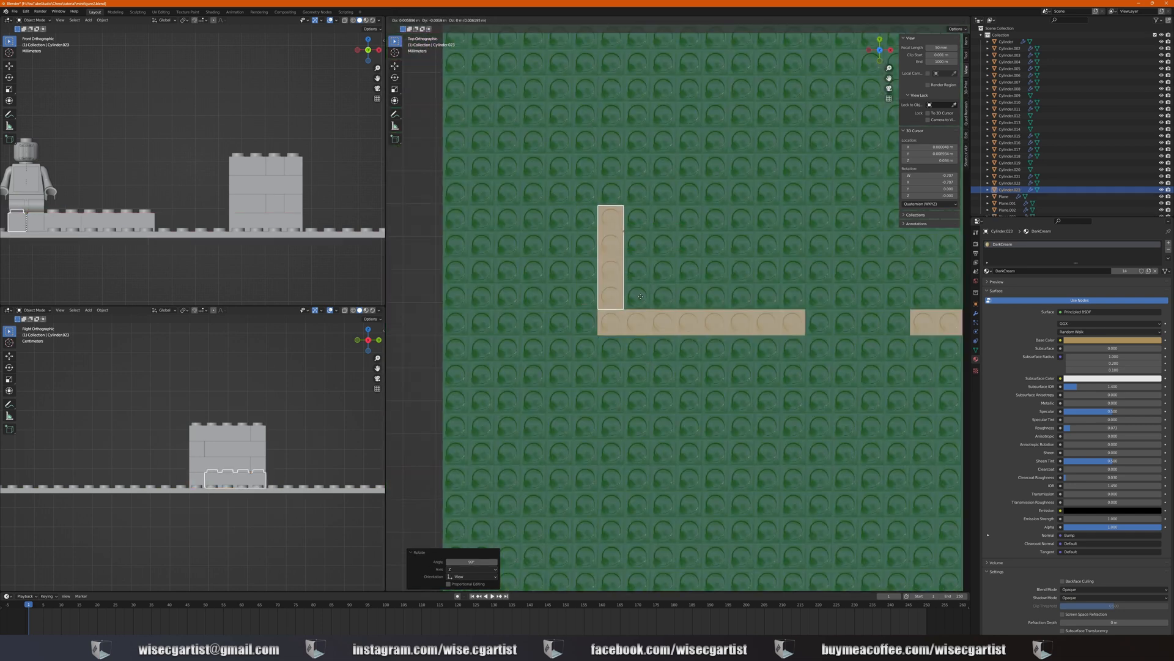
click(641, 297)
Duplicate the finished corner's top side tan and brown bricks along X and align the copies over the new side wall
scroll(641, 297, down, 2)
click(799, 241)
shift+click(800, 276)
key(shift+d)
key(x)
click(540, 306)
scroll(612, 290, up, 4)
shift+middle_drag(612, 290, 810, 335)
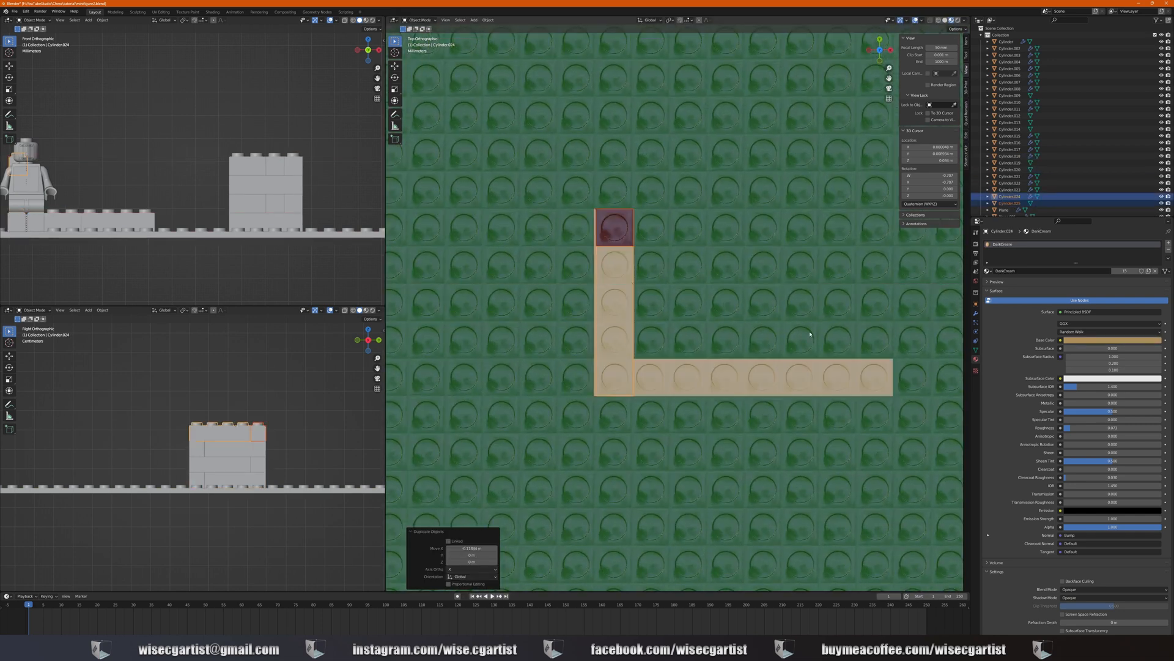
scroll(616, 264, up, 4)
key(g)
key(x)
click(616, 364)
Lower the copied tan and brown bricks along Z onto the new side wall's first layer
middle_drag(676, 452, 668, 362)
key(g)
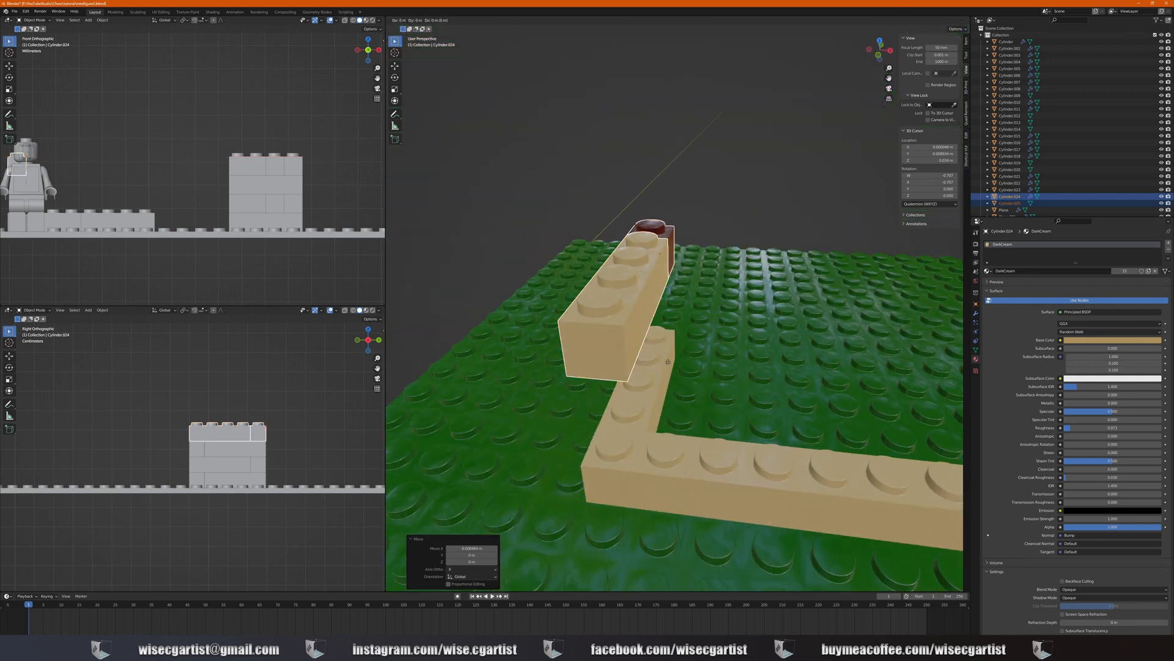
click(673, 438)
middle_drag(673, 438, 640, 415)
key(g)
key(z)
click(766, 378)
scroll(641, 410, down, 6)
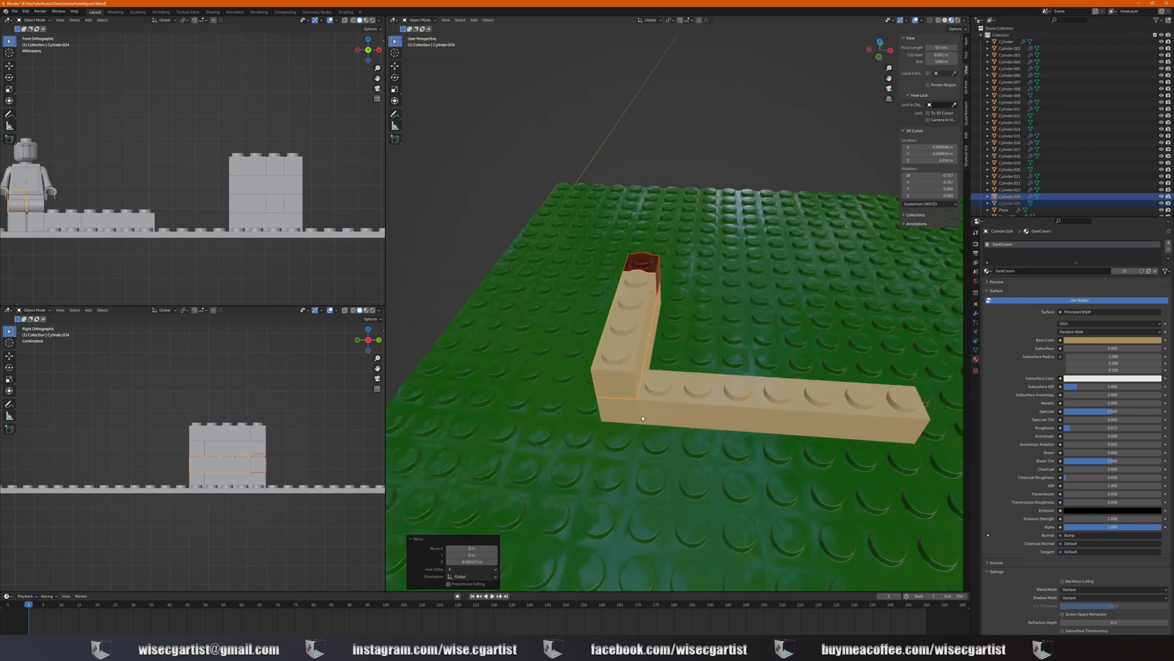
Duplicate the finished corner's second-layer front tan and brown bricks along X to the new front wall
click(652, 367)
middle_drag(654, 369, 685, 371)
click(825, 369)
shift+click(851, 371)
key(KP_7)
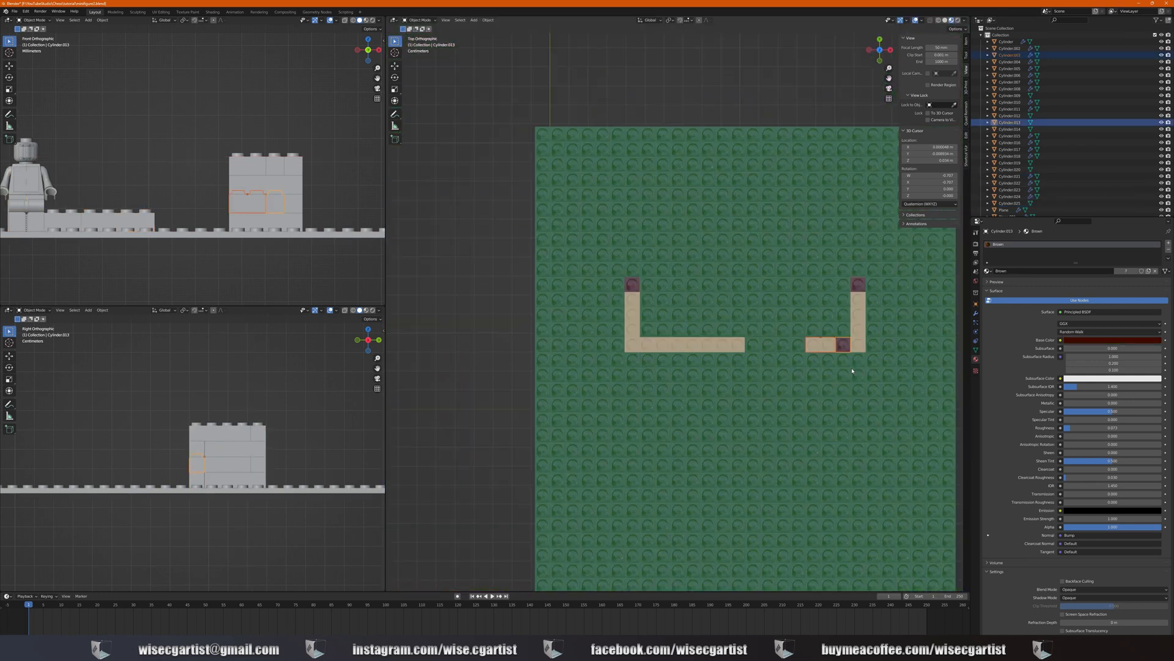
key(shift+d)
key(x)
click(686, 396)
Align the copied front tan and brown bricks along X with the new front wall's inner end
scroll(680, 353, up, 7)
key(g)
key(x)
click(906, 328)
scroll(682, 288, up, 1)
shift+middle_drag(907, 328, 691, 196)
key(KP_1)
scroll(799, 386, up, 6)
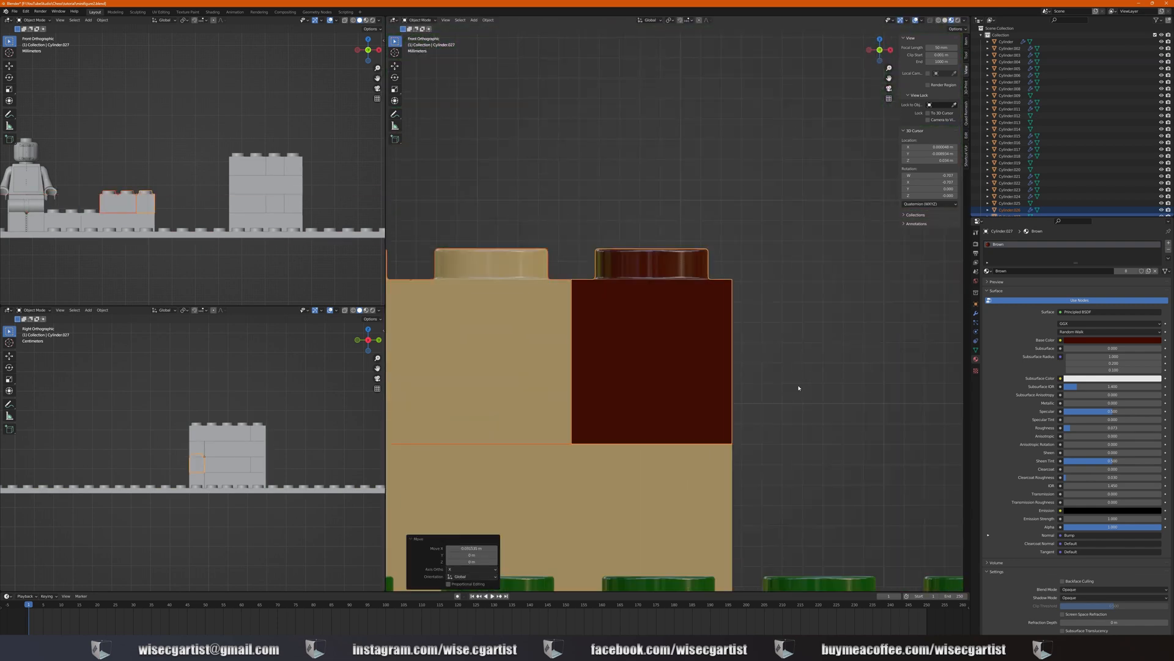
key(g)
key(x)
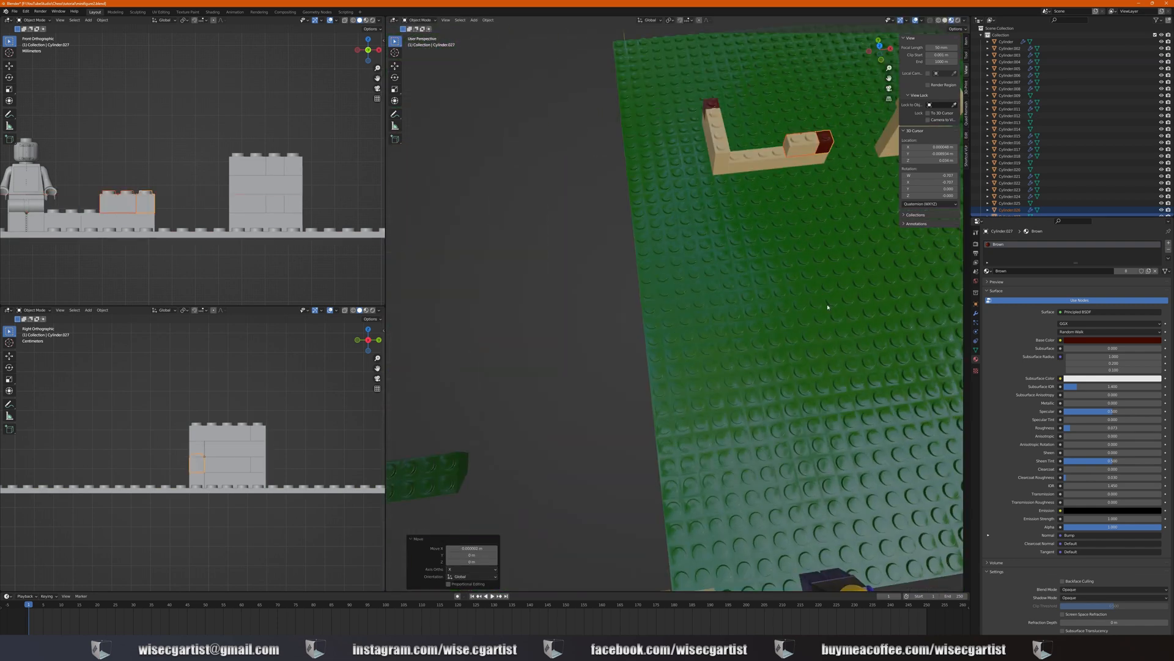
Duplicate the dark green sloped brick to the new front wall and raise the copy along Z to the second layer
key(KP_7)
scroll(781, 349, up, 5)
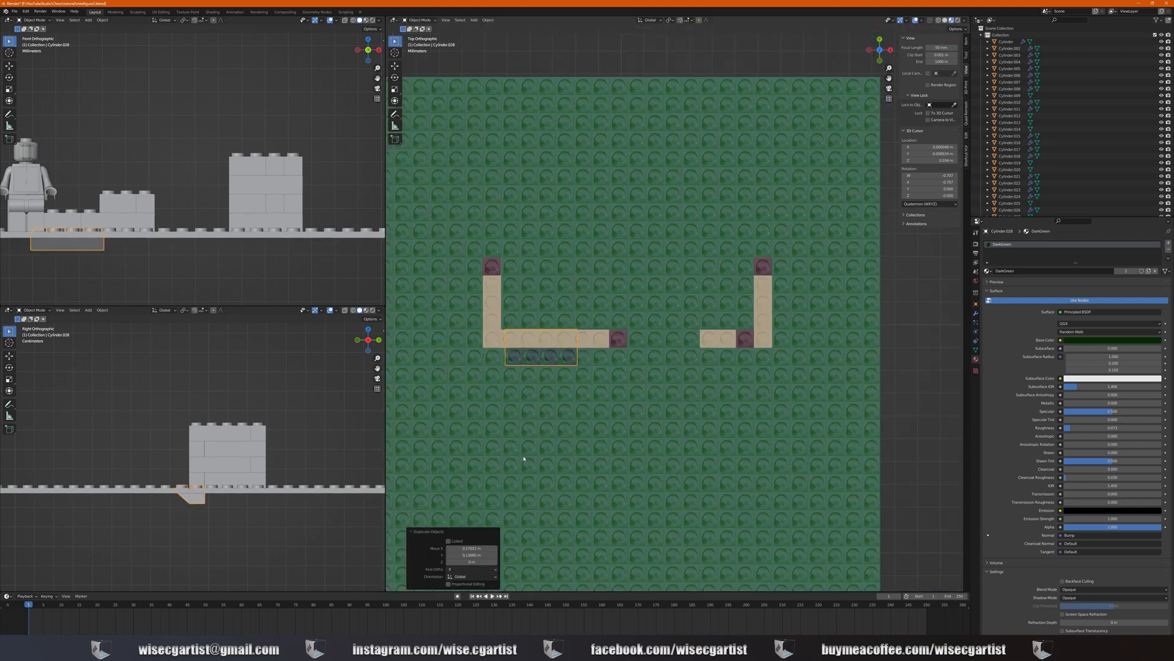
click(765, 355)
middle_drag(764, 355, 769, 273)
key(g)
key(z)
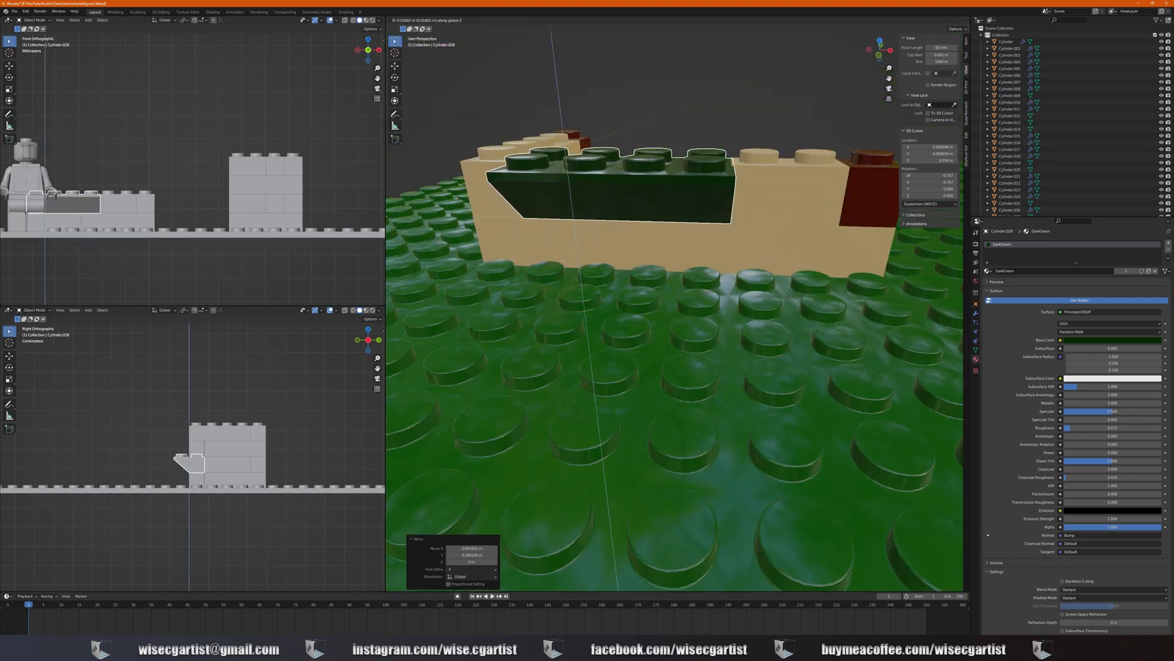
click(775, 196)
Align the dark green sloped brick along X in the new front wall's second layer using top view
key(KP_7)
scroll(860, 323, up, 3)
key(g)
key(x)
click(858, 323)
middle_drag(858, 323, 881, 233)
Duplicate the new wall's bottom front and side tan bricks together and raise the copies along Z as its third layer
scroll(795, 251, down, 3)
click(749, 259)
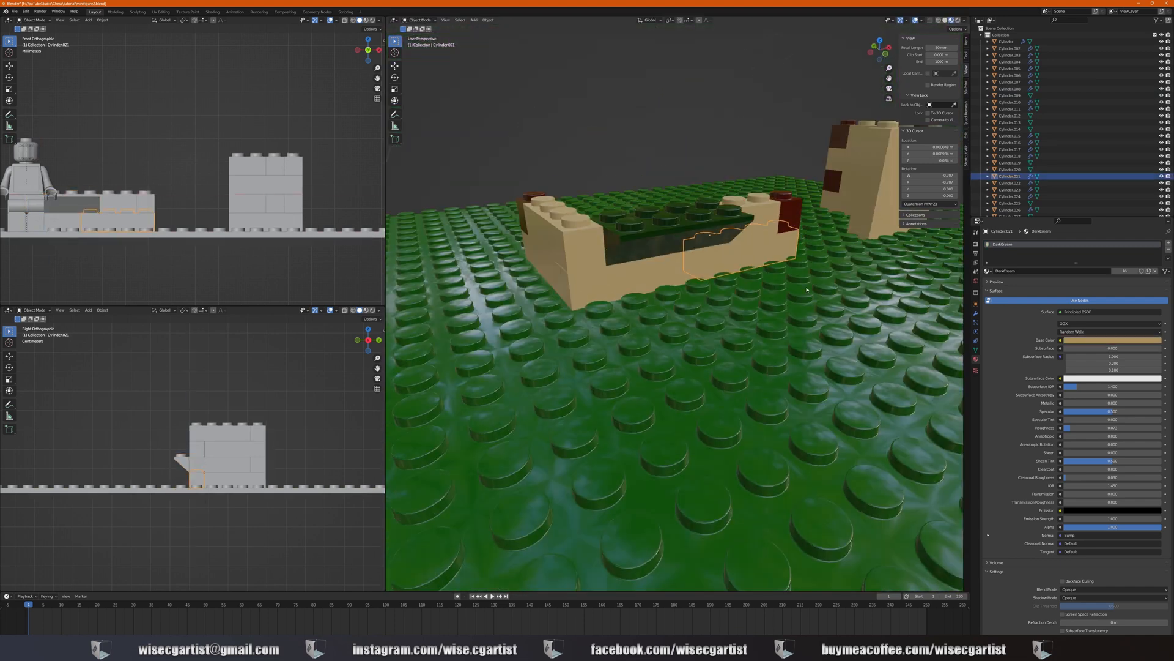
shift+click(648, 274)
shift+click(543, 262)
shift+click(751, 260)
key(shift+d)
key(z)
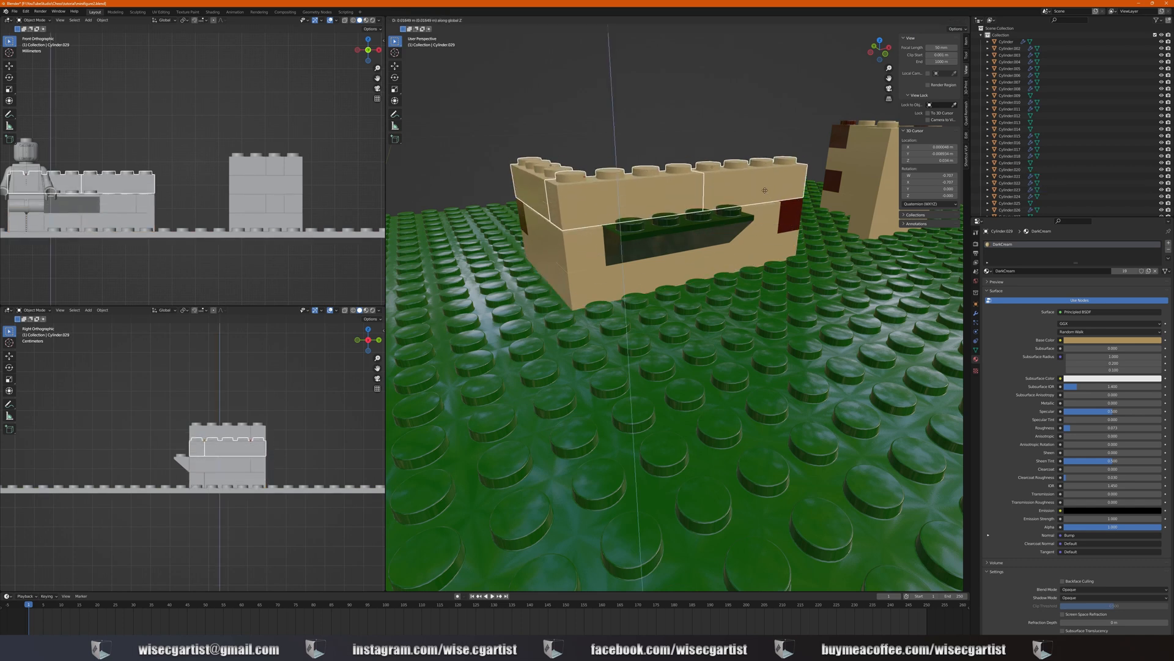
click(750, 196)
Fine-tune the new wall's third layer along Z so it rests flush on the second layer
middle_drag(750, 196, 765, 277)
key(g)
key(z)
click(649, 263)
Duplicate the second-layer front tan and brown end bricks, raise them to the fourth layer and fine-tune their height along Z
click(758, 276)
shift+click(805, 282)
key(shift+d)
key(z)
click(818, 228)
scroll(818, 228, up, 5)
middle_drag(818, 228, 655, 275)
key(g)
key(z)
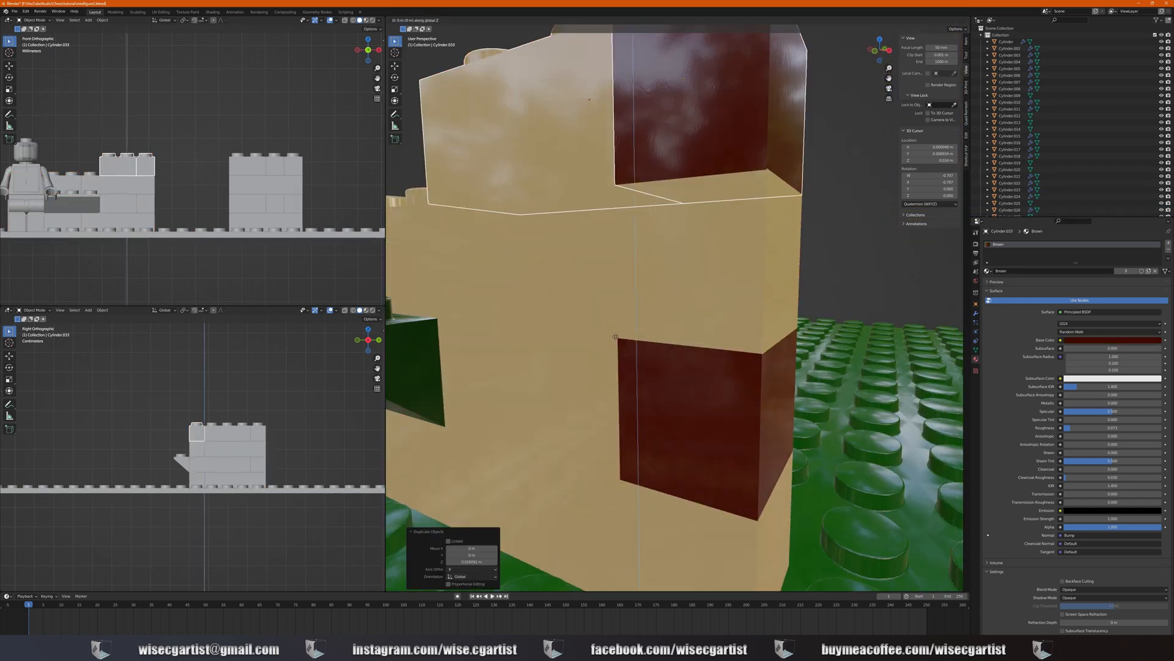
click(654, 272)
Duplicate the new side wall's second-layer tan and brown bricks and raise the copies along Z as its fourth layer
scroll(655, 272, down, 6)
middle_drag(520, 361, 613, 361)
click(594, 356)
shift+click(487, 342)
key(shift+d)
key(z)
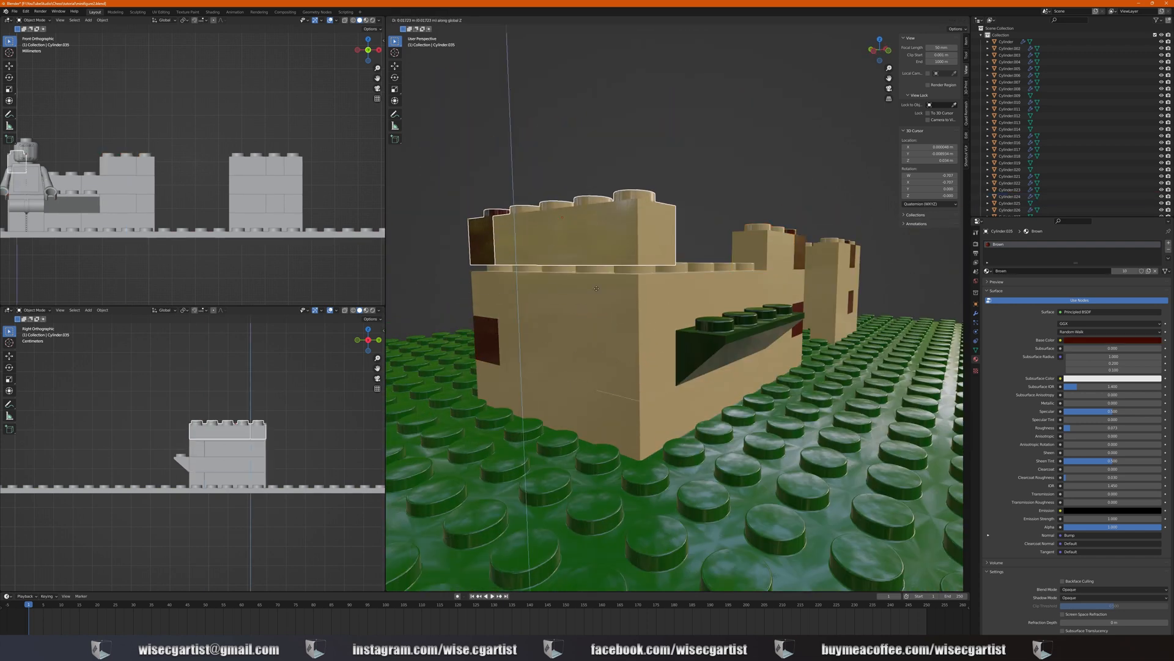
click(490, 240)
Duplicate the new side wall's third-layer tan brick and raise the copy along Z as its fifth layer
middle_drag(648, 287, 631, 319)
scroll(571, 321, down, 4)
click(585, 318)
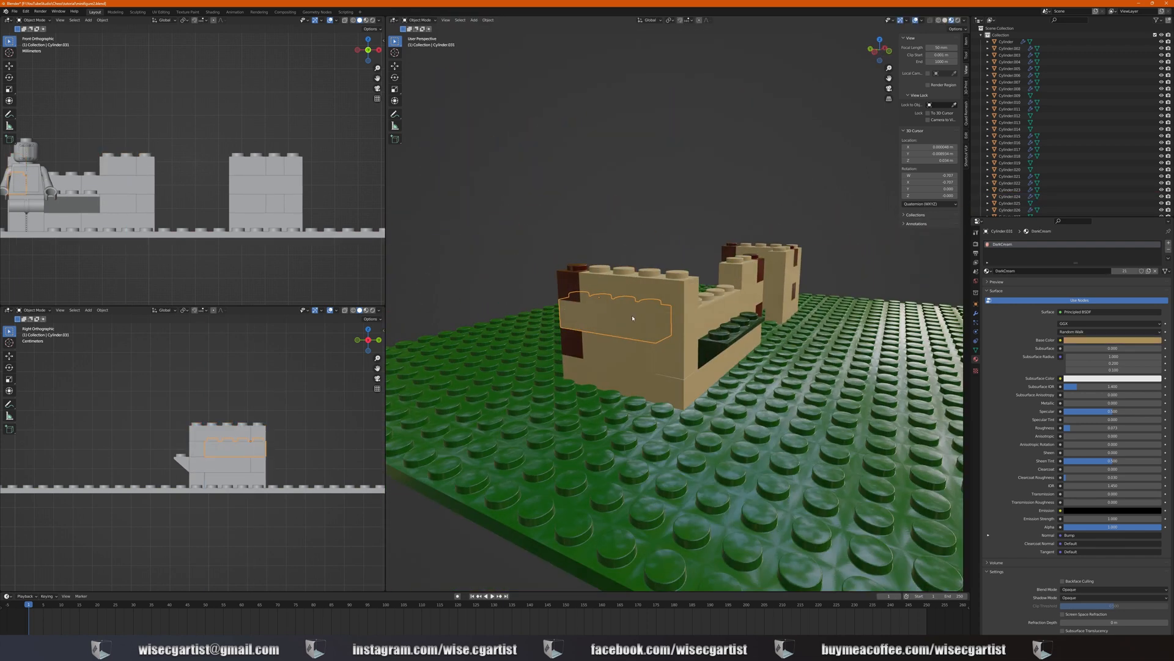
key(shift+d)
key(z)
click(657, 257)
Duplicate the first side wall's brown end brick, place the copy at the front corner and align it along Z in the fifth layer
click(570, 290)
key(KP_7)
key(shift+d)
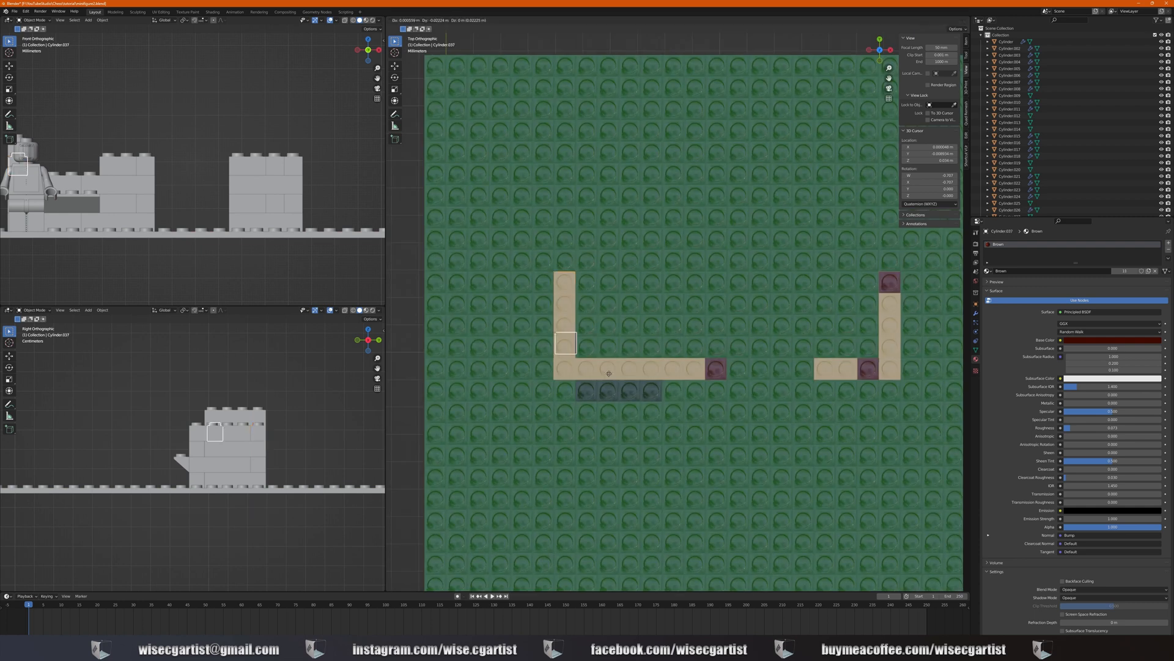
click(618, 28)
middle_drag(605, 383, 675, 140)
key(g)
key(z)
click(677, 272)
scroll(695, 344, up, 2)
key(g)
key(z)
click(697, 344)
Duplicate the first front wall's tan and brown end bricks beside the gap and raise the copies along Z as the fifth layer
scroll(696, 344, down, 5)
click(680, 359)
shift+click(700, 360)
key(shift+d)
key(z)
click(703, 364)
scroll(706, 367, up, 5)
click(717, 380)
Rotate the copied fifth-layer end bricks 180° about Z and shift them along Y into line with the front wall
scroll(717, 378, down, 4)
key(r)
key(z)
key(1)
key(8)
key(0)
key(Return)
key(KP_7)
scroll(703, 366, up, 2)
key(g)
key(y)
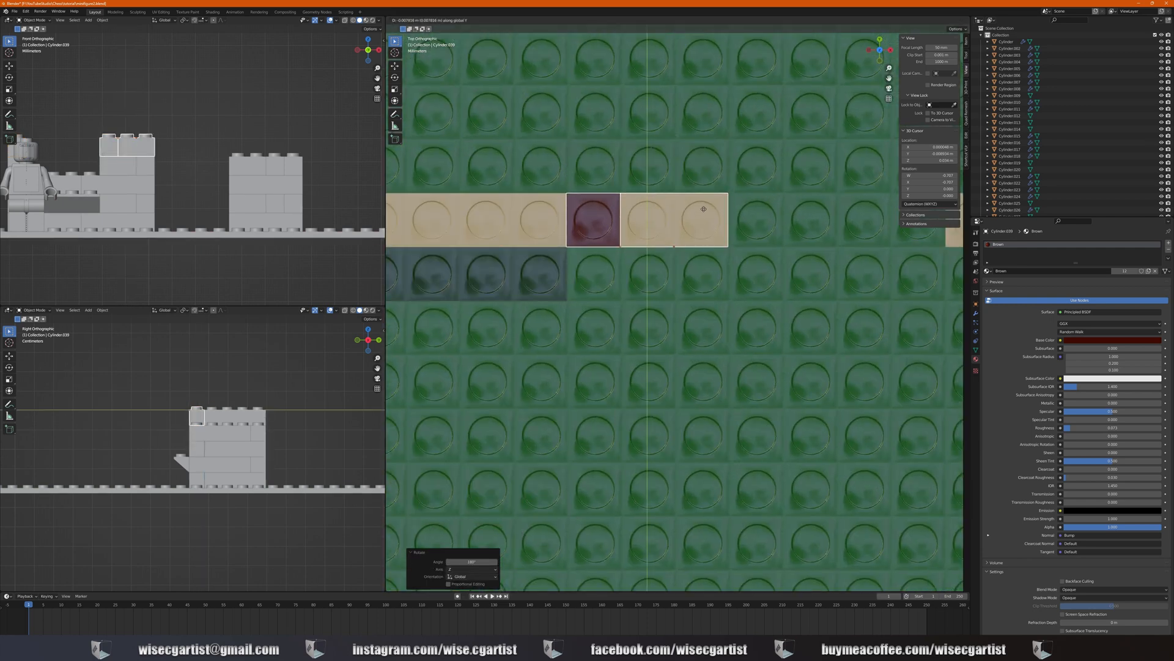
click(704, 209)
Fine-tune the rotated fifth-layer bricks along Z so they rest flush on the fourth layer
scroll(742, 233, up, 3)
middle_drag(703, 209, 752, 287)
key(g)
key(z)
click(747, 241)
Assign the DarkCream material to the two brown bricks in the first corner's fifth layer
scroll(746, 241, down, 5)
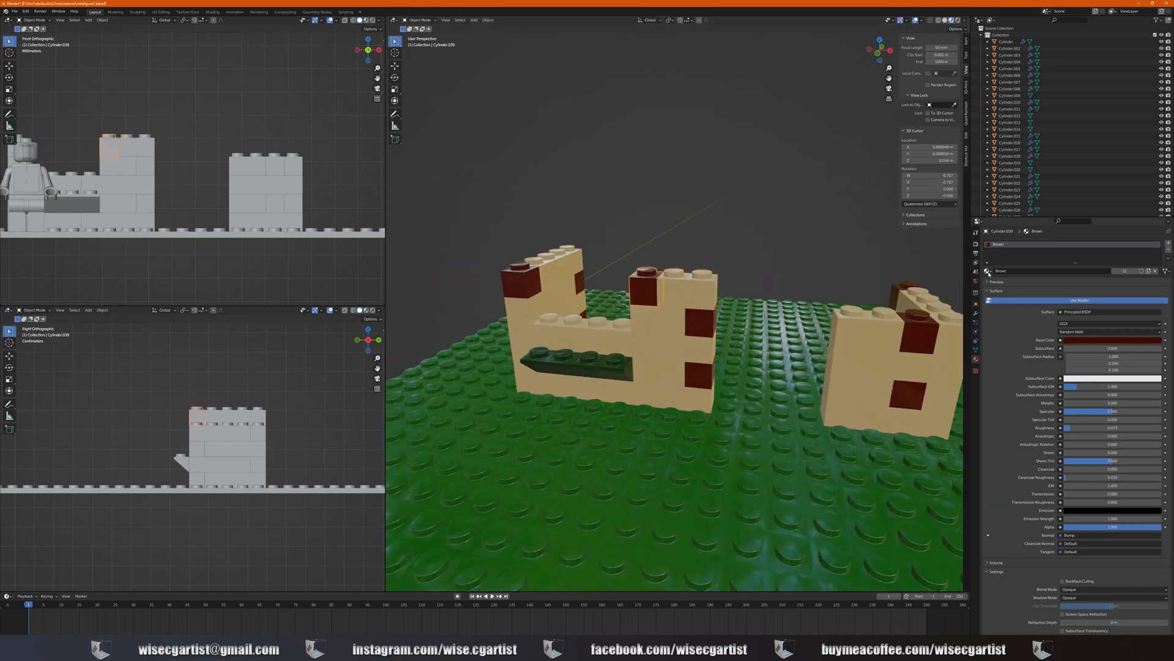
click(988, 273)
click(998, 313)
click(523, 284)
click(989, 272)
click(998, 314)
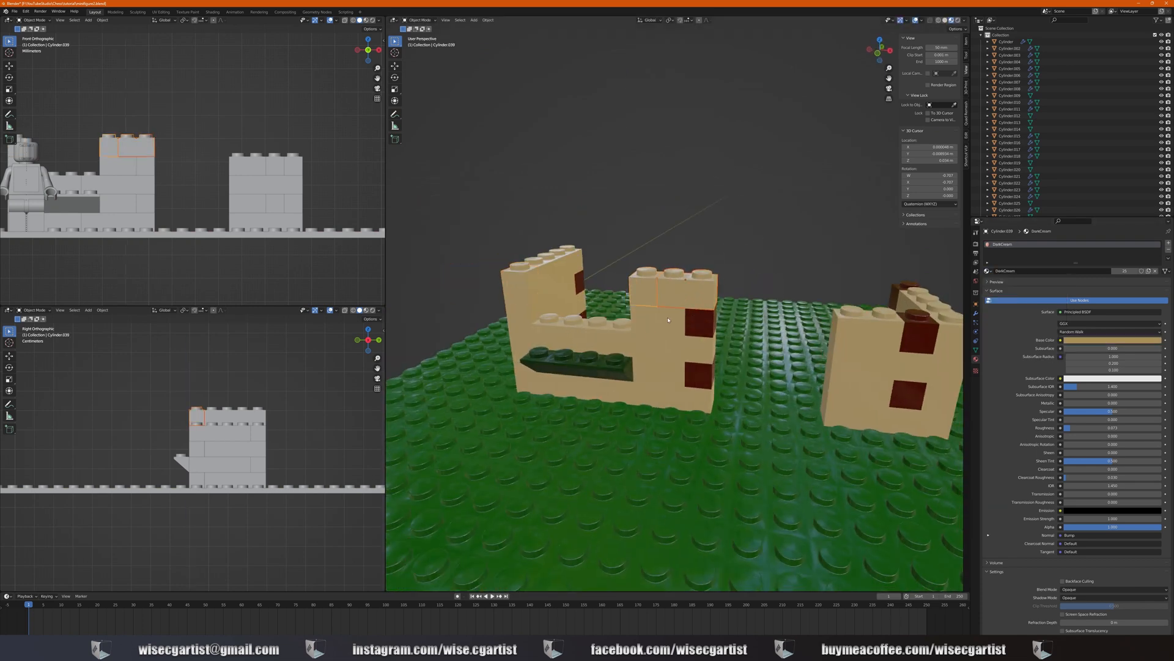
Duplicate the first front wall's fourth-layer tan and brown end bricks, raise them as the sixth layer and fine-tune their height along Z
click(668, 320)
shift+click(699, 322)
key(shift+d)
key(z)
click(725, 262)
key(KP_1)
scroll(753, 249, up, 9)
key(g)
key(z)
click(753, 250)
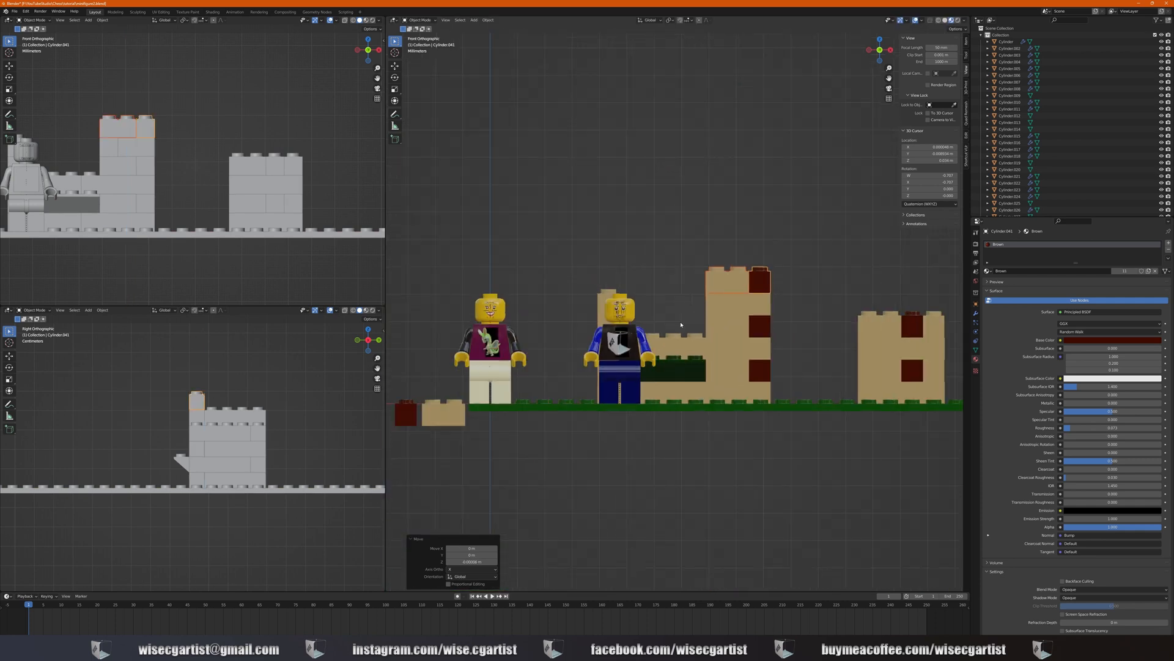
Duplicate the first side wall's fourth-layer tan and brown bricks, raise them to the sixth layer and align them along Z
middle_drag(681, 325, 786, 351)
click(597, 343)
shift+click(557, 326)
key(shift+d)
key(z)
click(593, 326)
scroll(710, 313, up, 6)
middle_drag(713, 313, 663, 272)
key(g)
key(z)
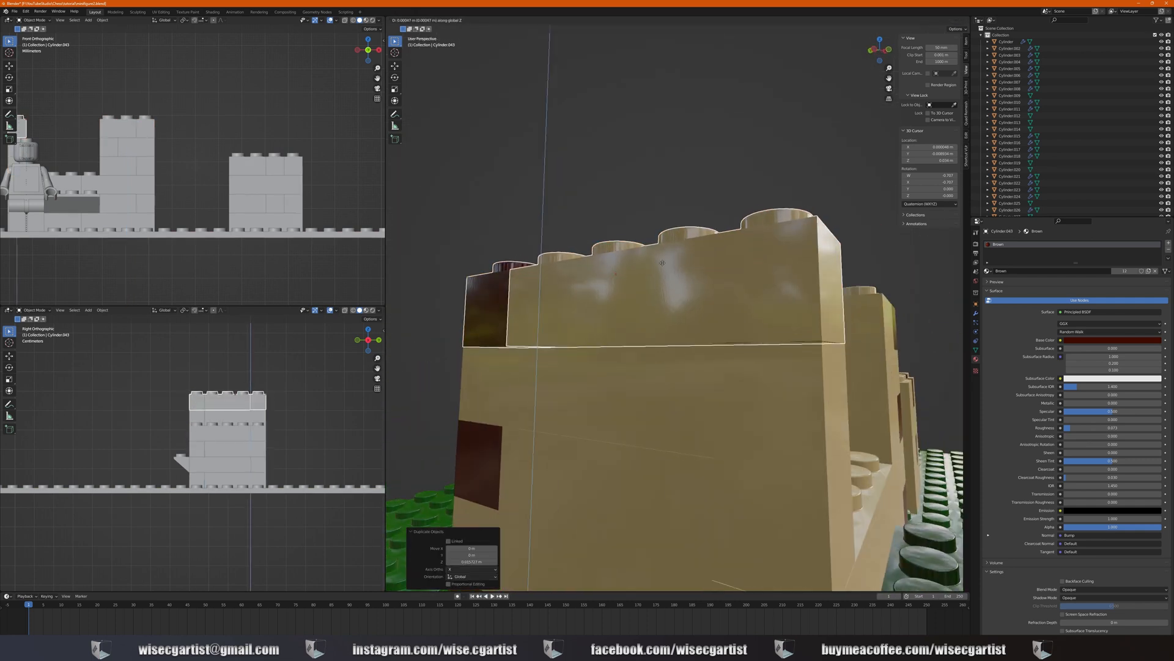
click(662, 263)
Duplicate the second corner's third-layer front and side tan bricks, raise them as the fifth layer and fine-tune their height along Z
scroll(664, 265, down, 6)
middle_drag(753, 306, 618, 337)
click(757, 392)
shift+click(789, 385)
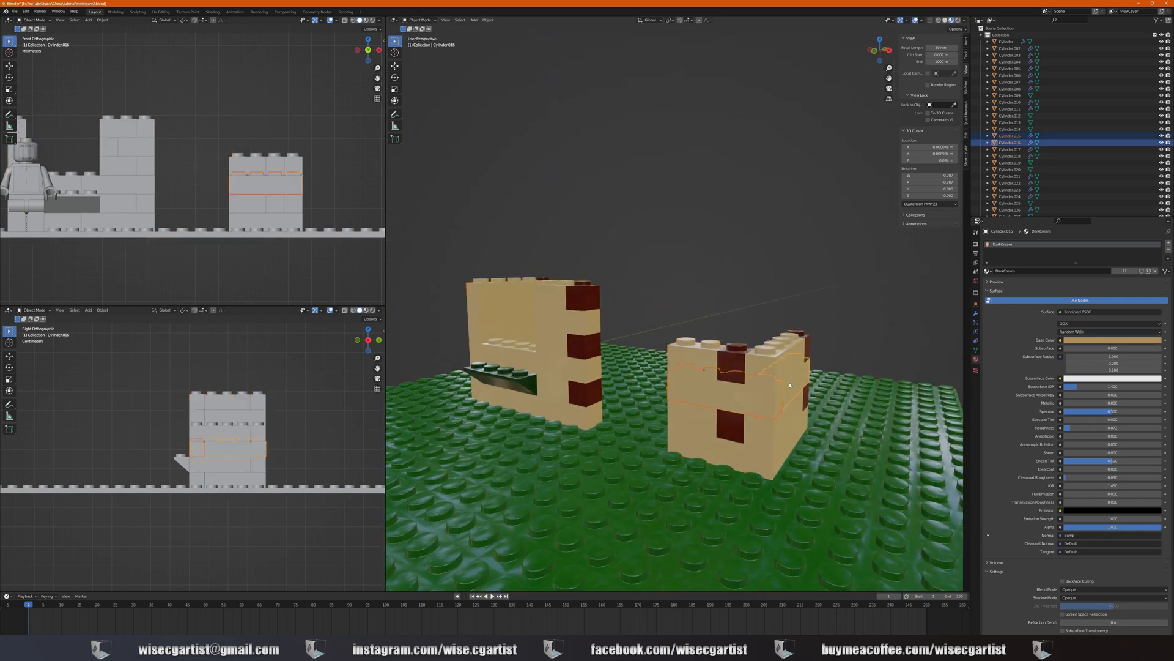
key(shift+d)
key(z)
click(790, 361)
key(KP_1)
scroll(794, 238, up, 8)
key(g)
key(z)
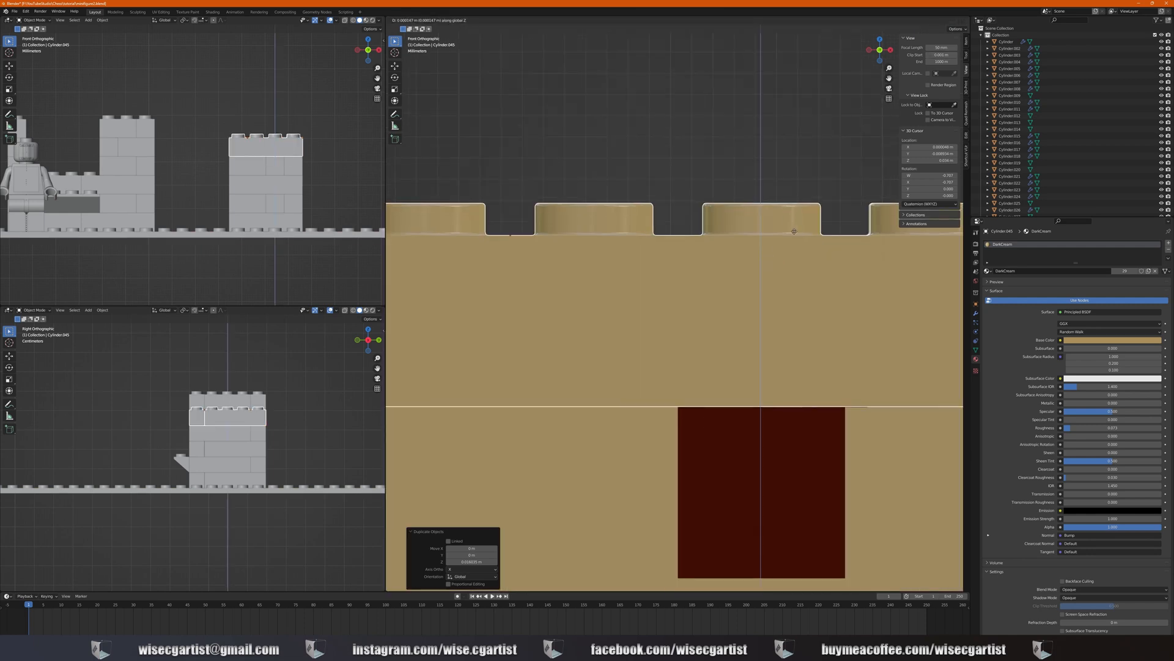
click(794, 231)
Duplicate the second corner's fourth-layer tan and brown bricks and raise the copies along Z as its sixth layer
scroll(794, 236, down, 8)
click(648, 347)
shift+click(704, 350)
middle_drag(734, 350, 710, 361)
scroll(719, 353, up, 3)
shift+click(737, 391)
key(shift+d)
key(z)
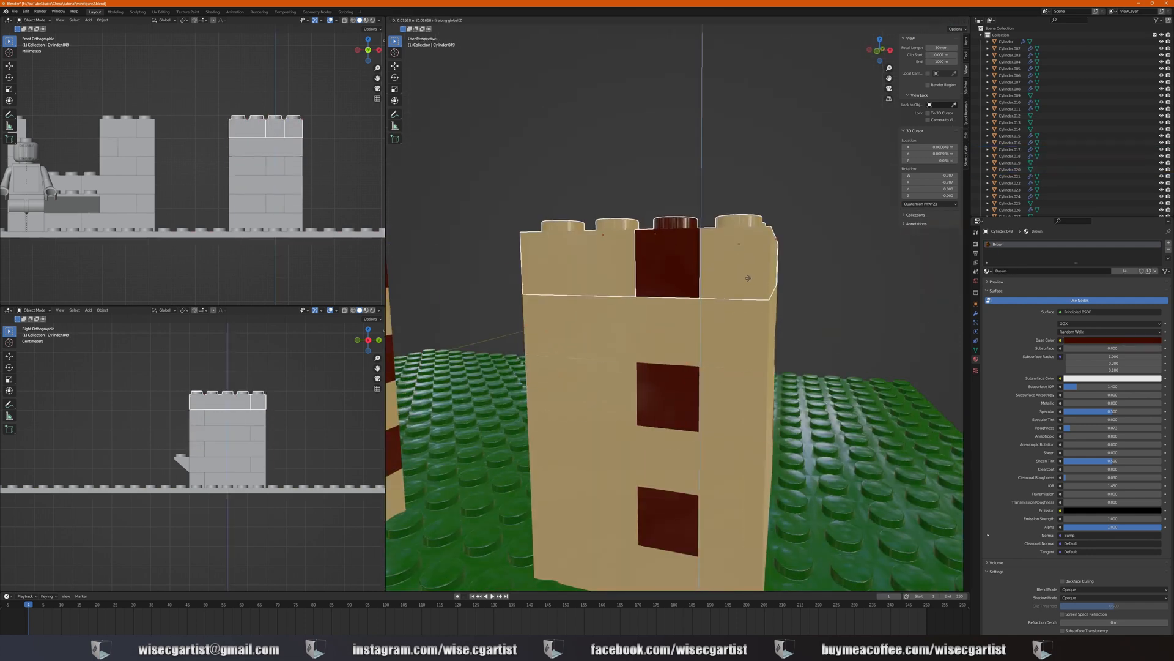
click(748, 272)
scroll(703, 304, down, 6)
click(596, 355)
middle_drag(594, 351, 725, 289)
scroll(728, 325, up, 1)
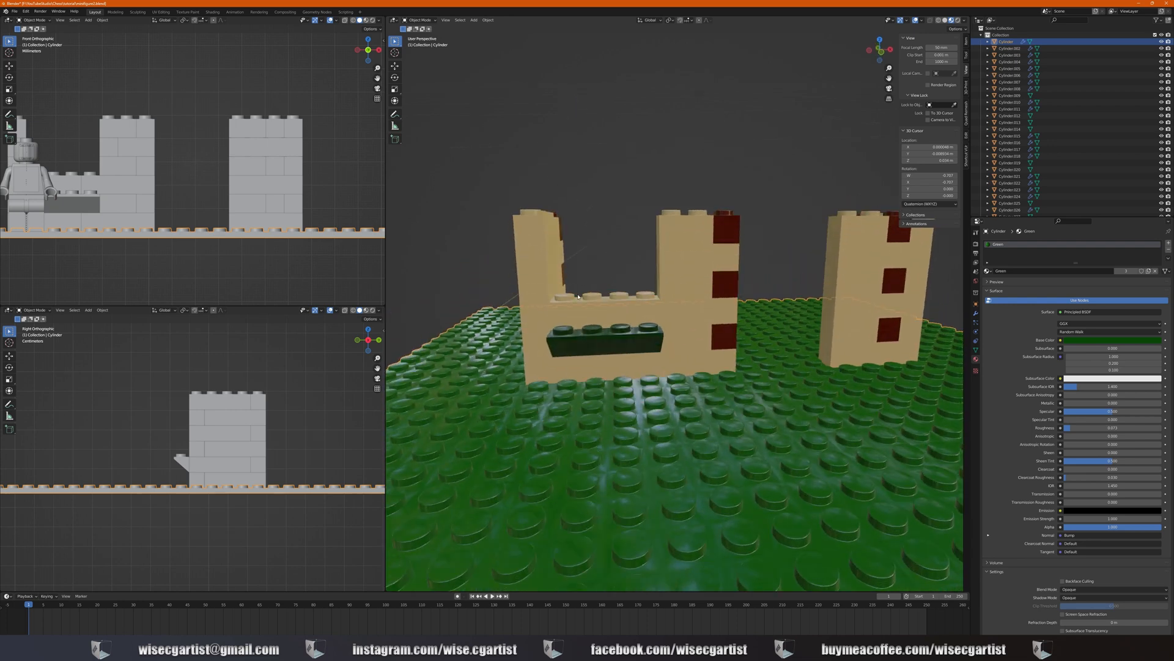
middle_drag(578, 296, 578, 301)
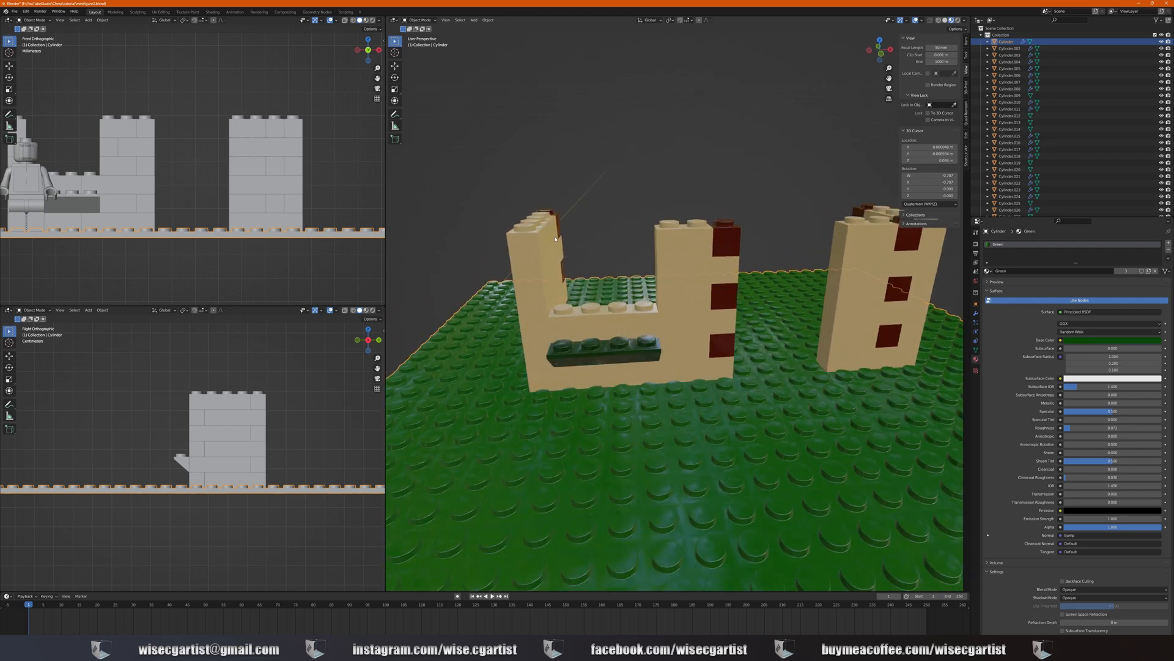
middle_drag(733, 271, 663, 285)
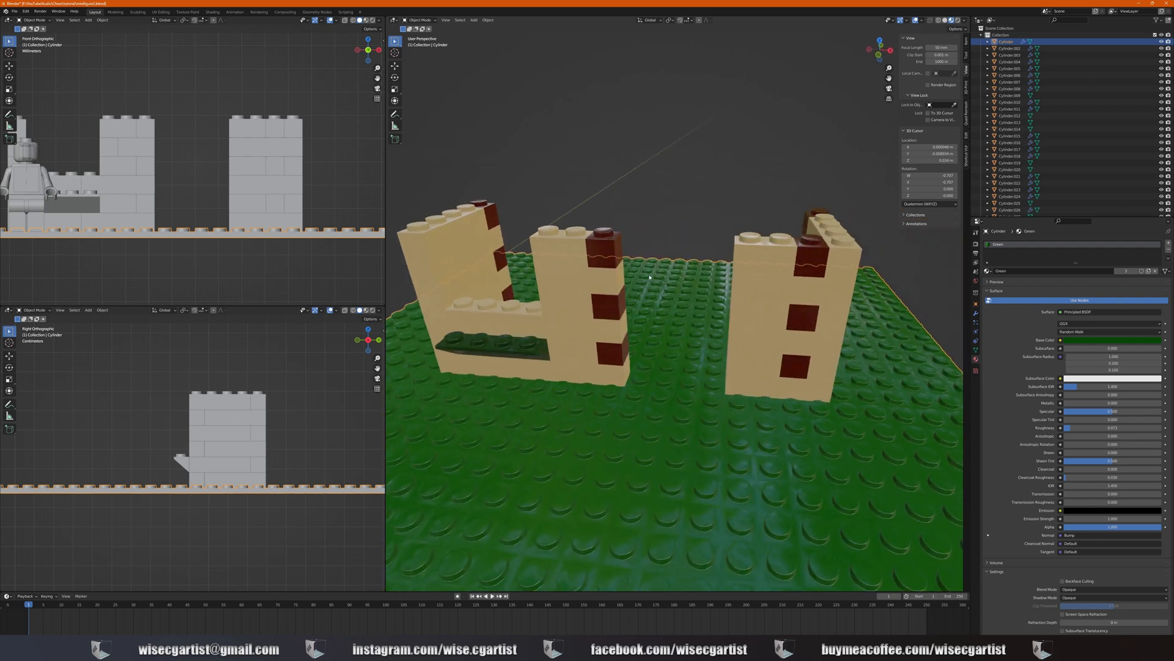
Duplicate the second corner's fifth-layer front tan brick, move the copy along X into the gap and raise it to the top layer
click(757, 293)
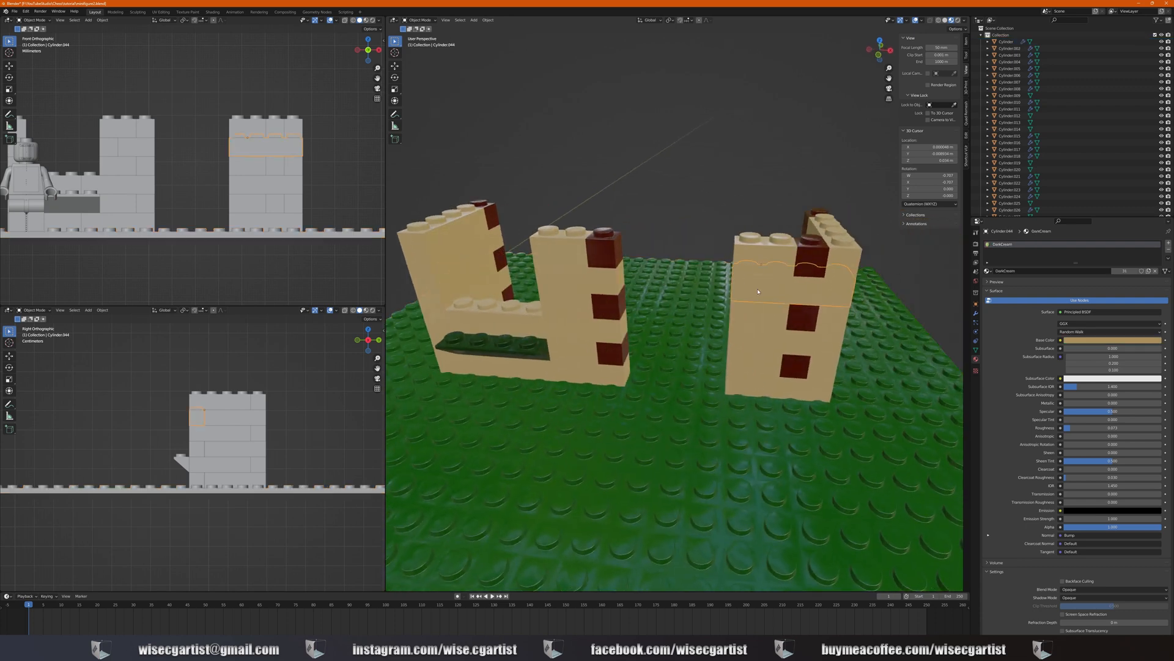
key(KP_1)
scroll(758, 292, up, 3)
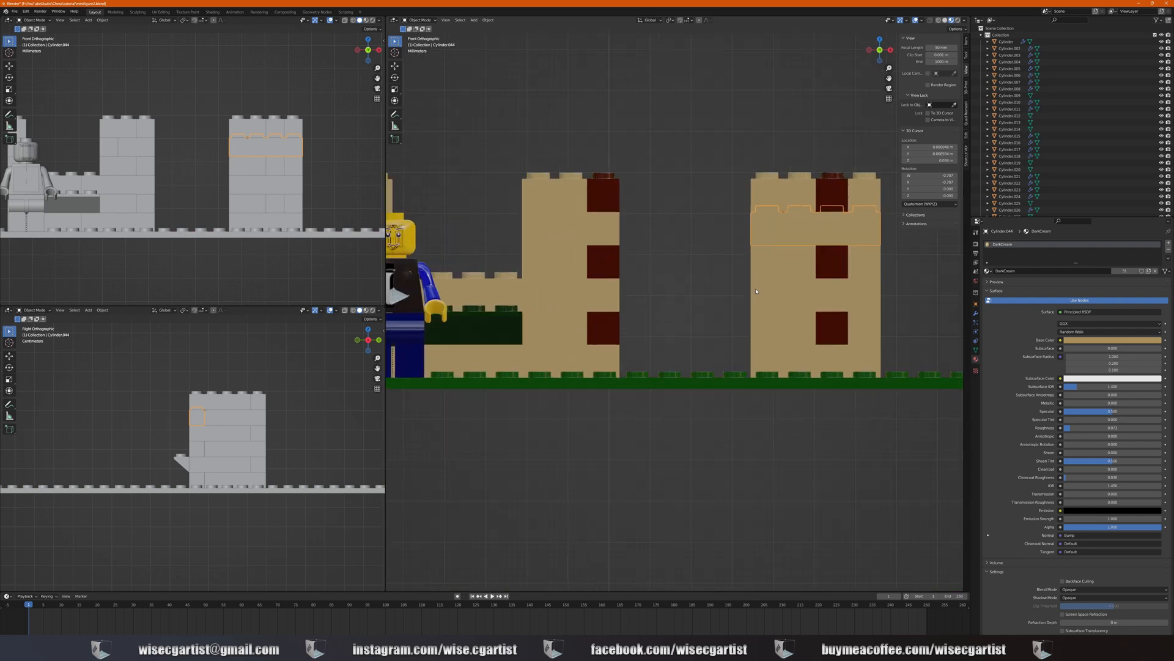
shift+middle_drag(728, 326, 621, 476)
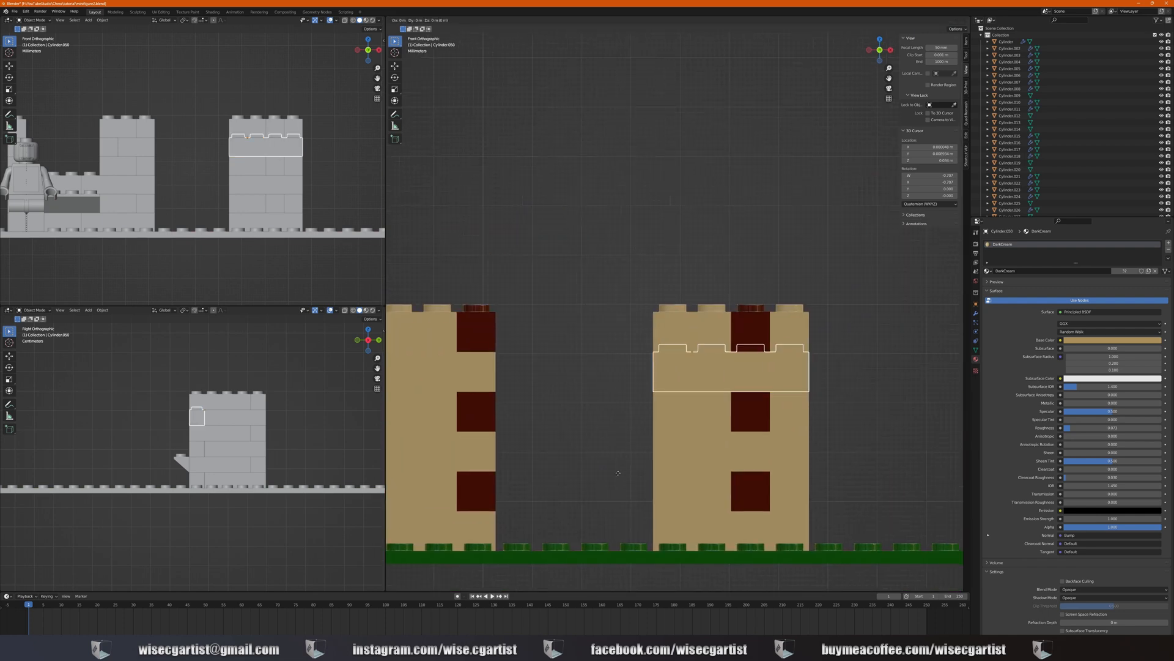
key(x)
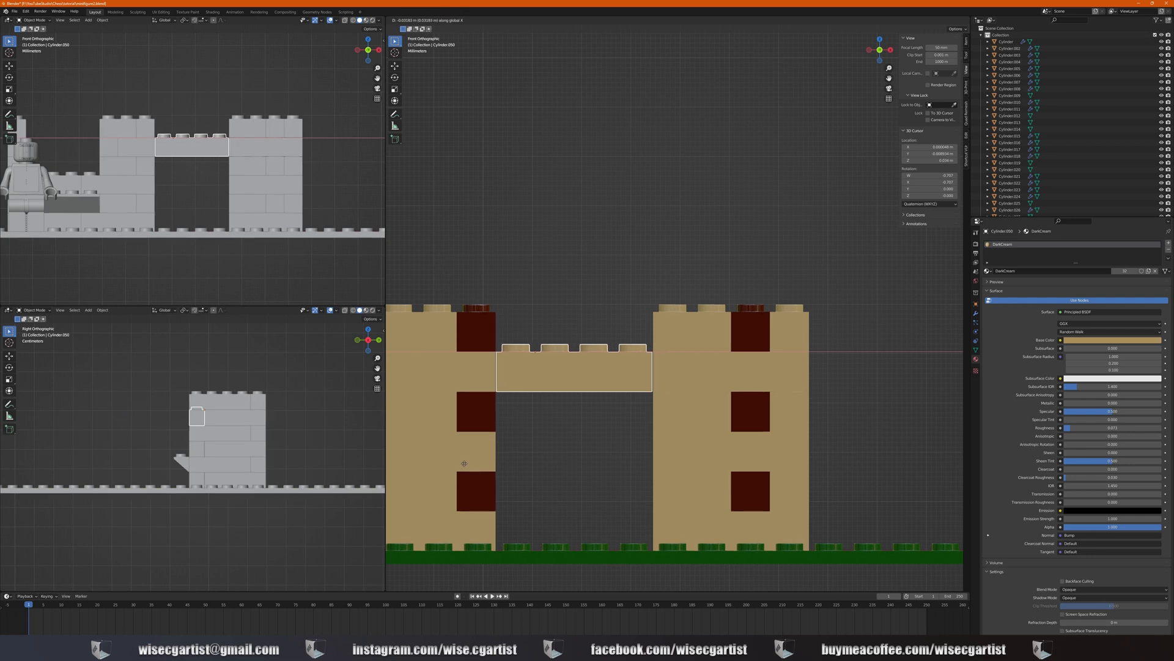
click(465, 463)
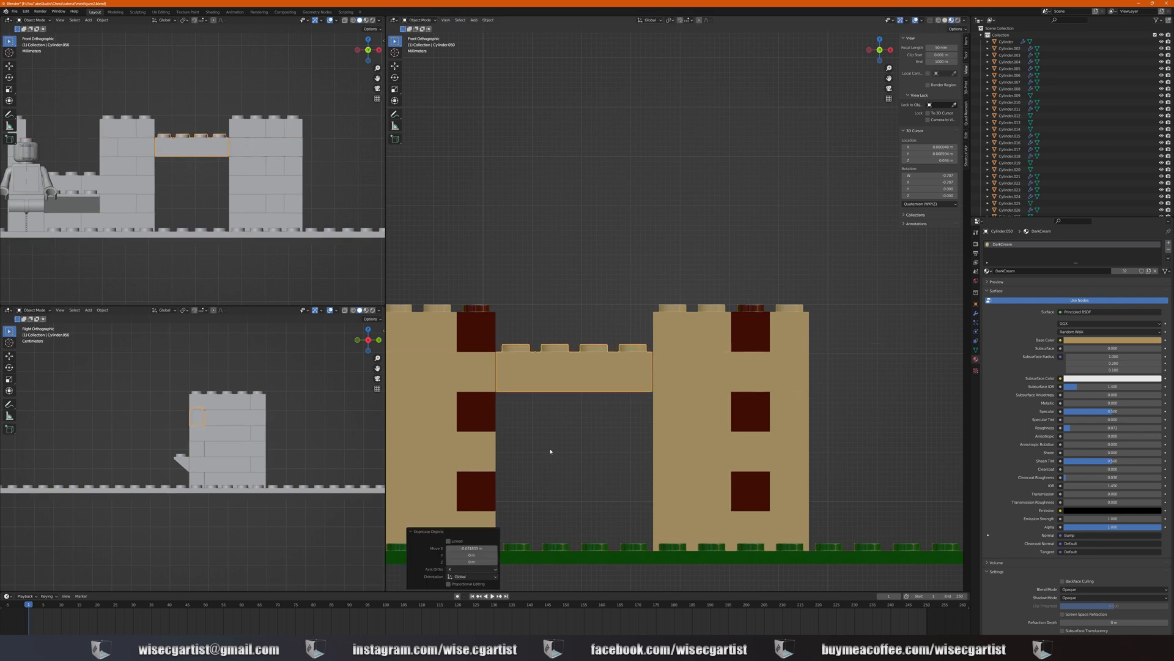
key(g)
key(z)
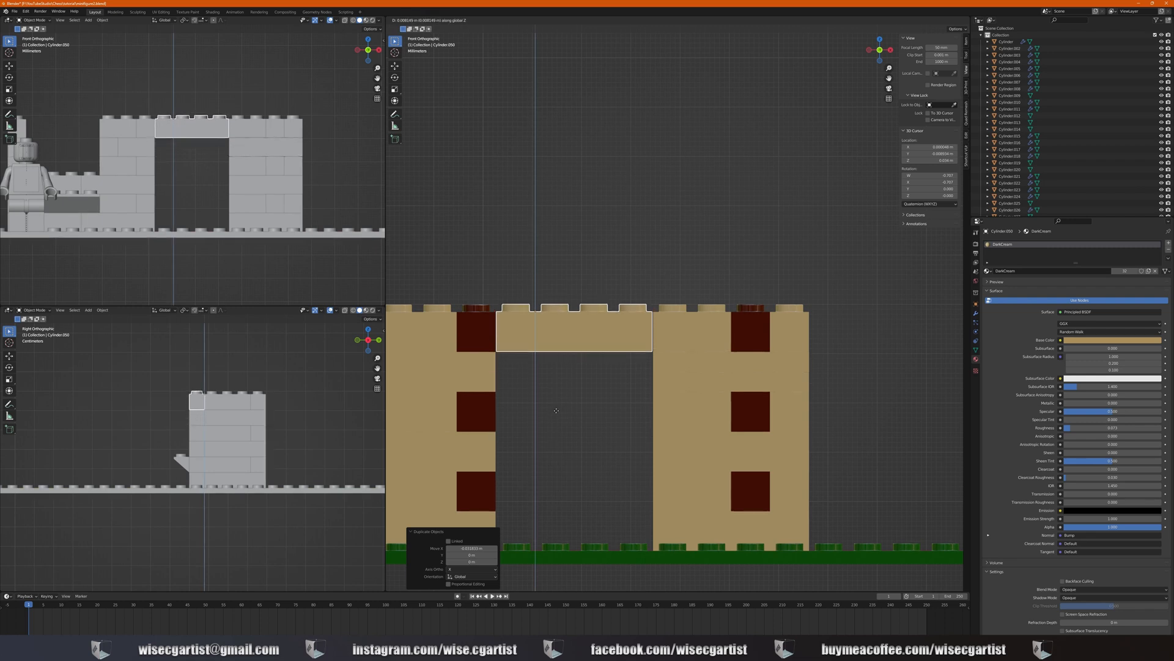
click(556, 417)
Fine-tune the bridging brick along X so it fits flush between the two front walls
scroll(556, 417, up, 2)
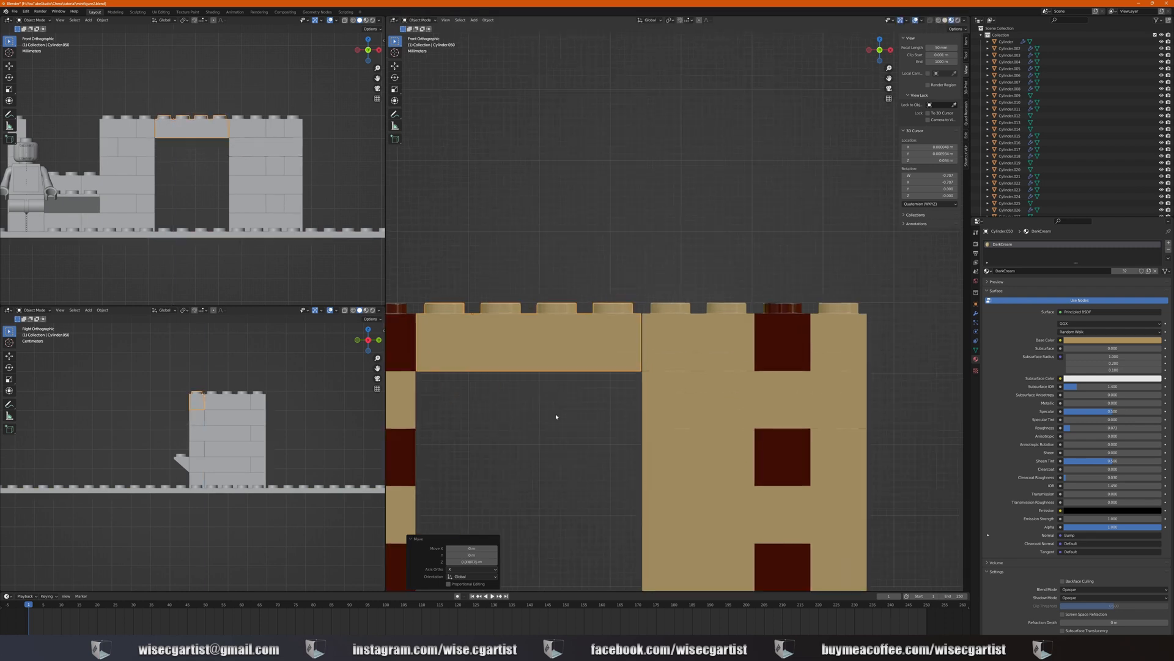
key(g)
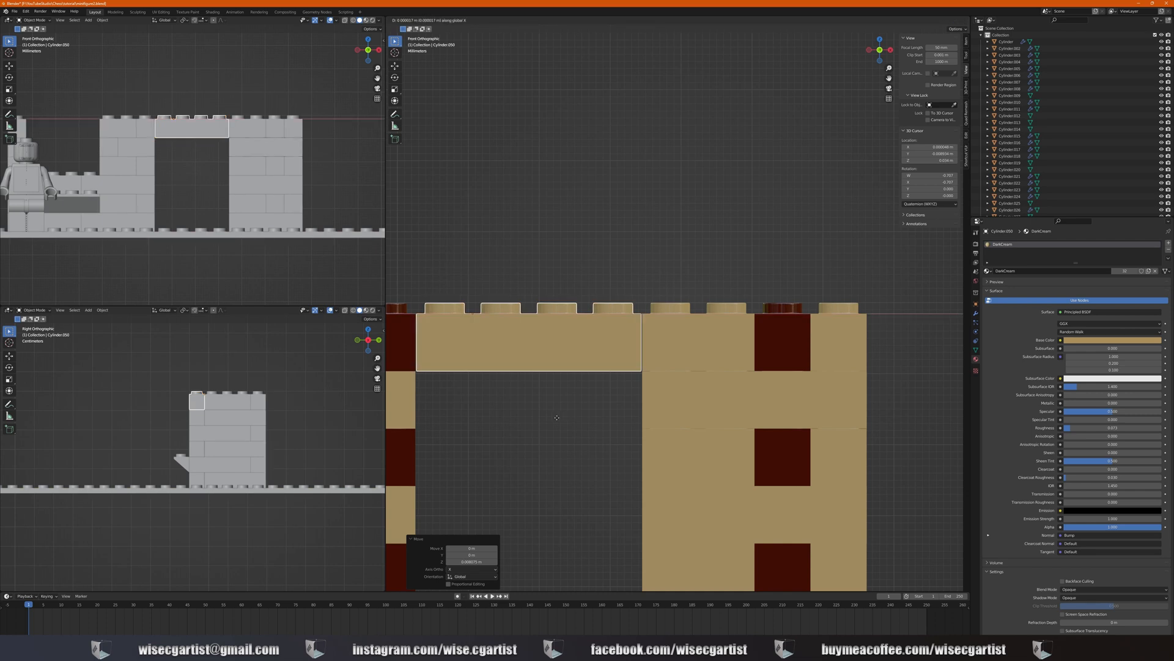
click(557, 419)
scroll(556, 420, down, 3)
mouse_move(608, 393)
middle_down()
mouse_move(592, 428)
mouse_move(620, 390)
mouse_move(609, 401)
middle_up()
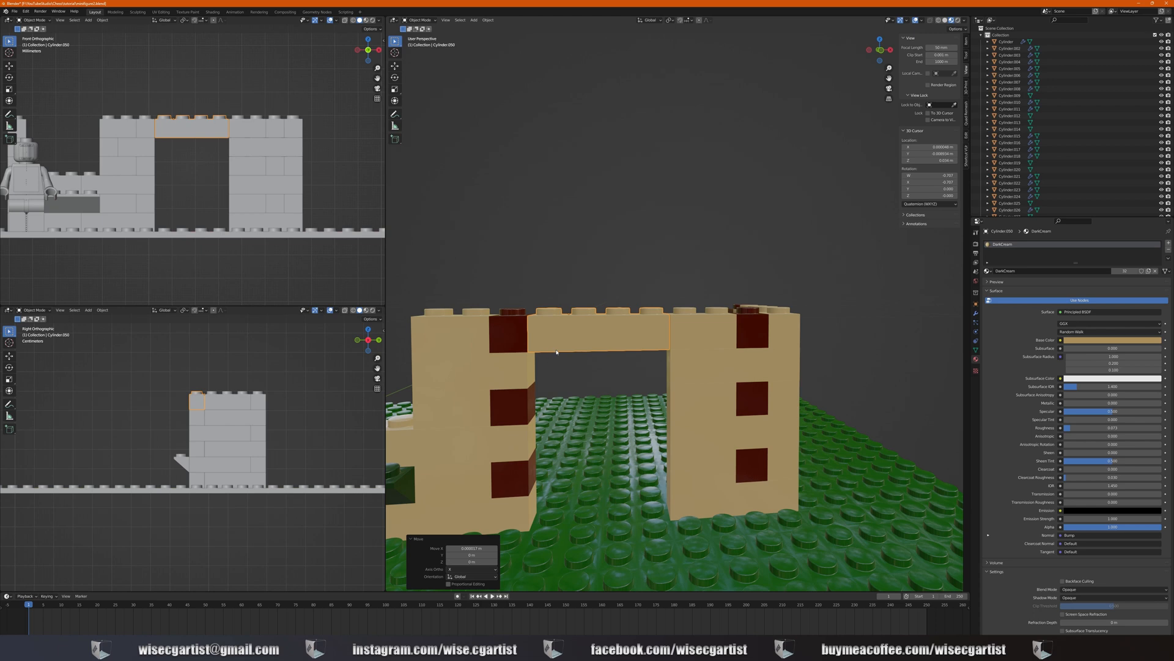
key(KP_1)
scroll(556, 351, up, 6)
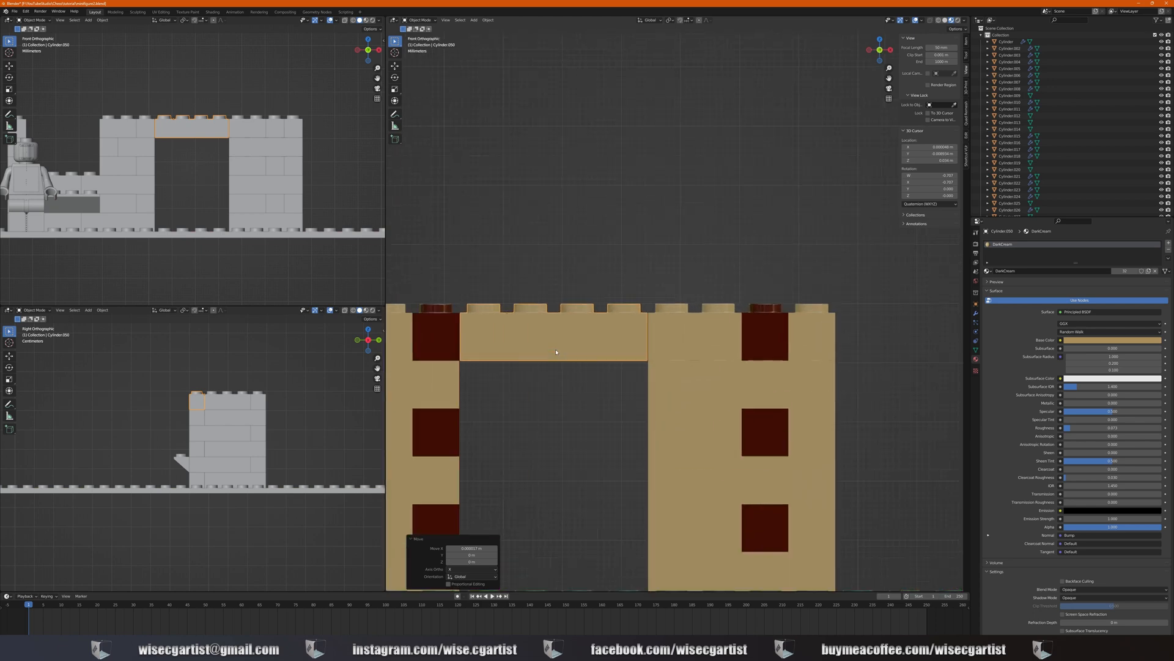
key(g)
key(x)
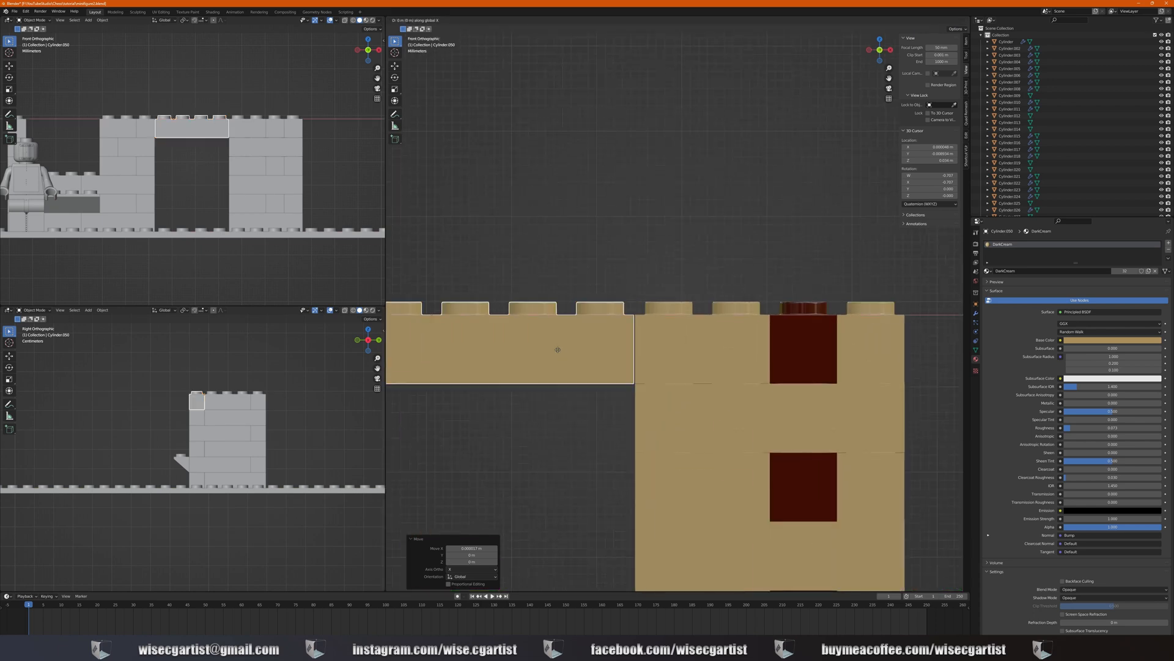
click(564, 350)
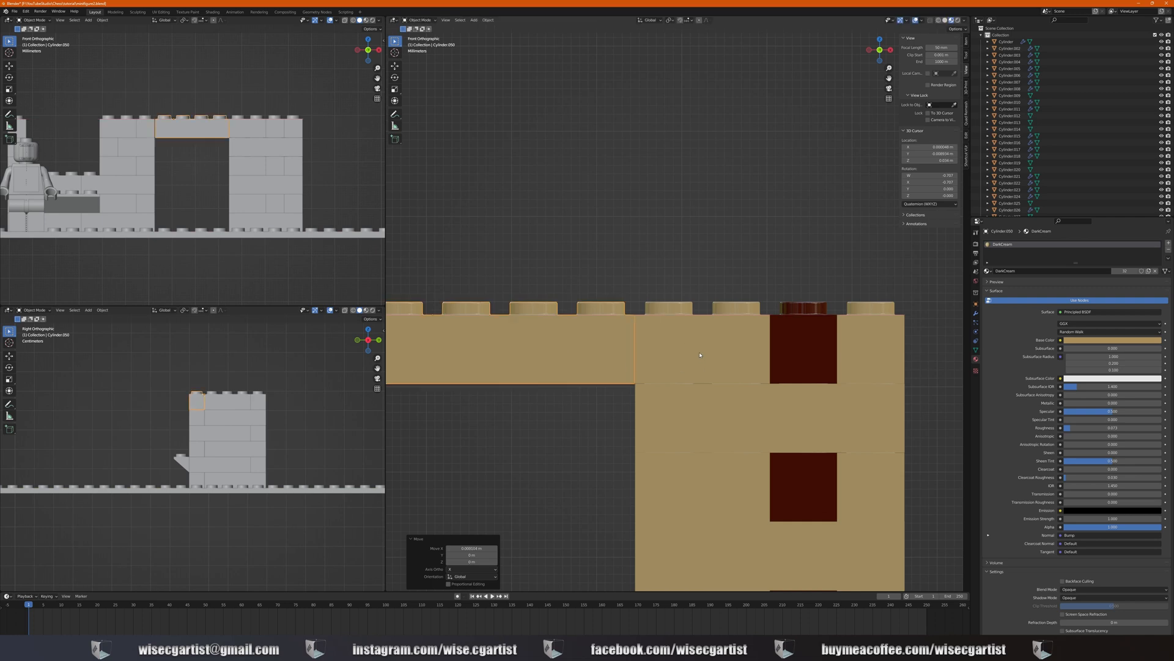
Extend the bridging brick's bottom face along Z down to the baseplate to form a full-height panel filling the gap
scroll(708, 361, down, 4)
middle_drag(672, 369, 626, 380)
key(Tab)
key(3)
key(g)
key(z)
right_click(624, 385)
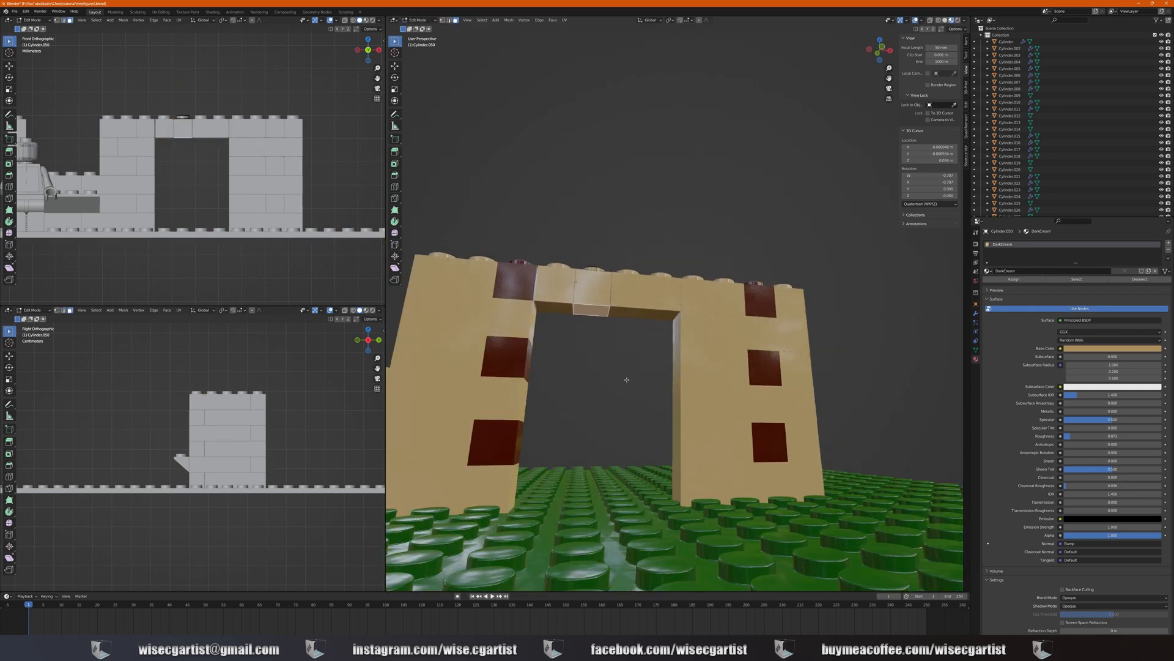
key(g)
key(z)
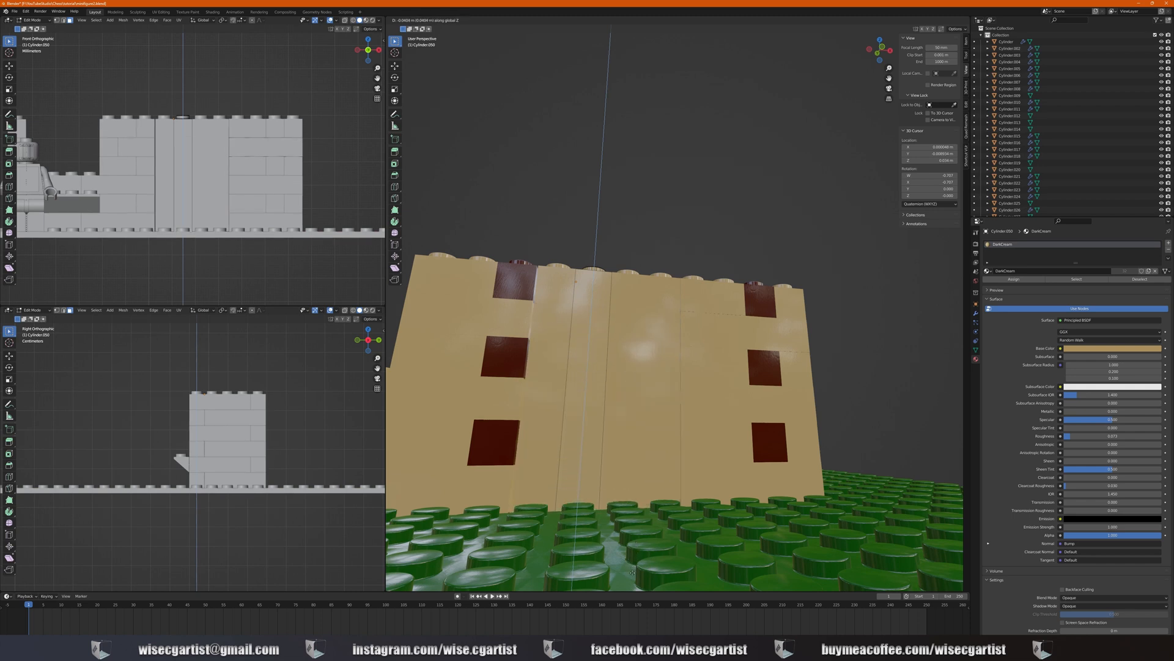
click(632, 572)
middle_drag(633, 572, 649, 455)
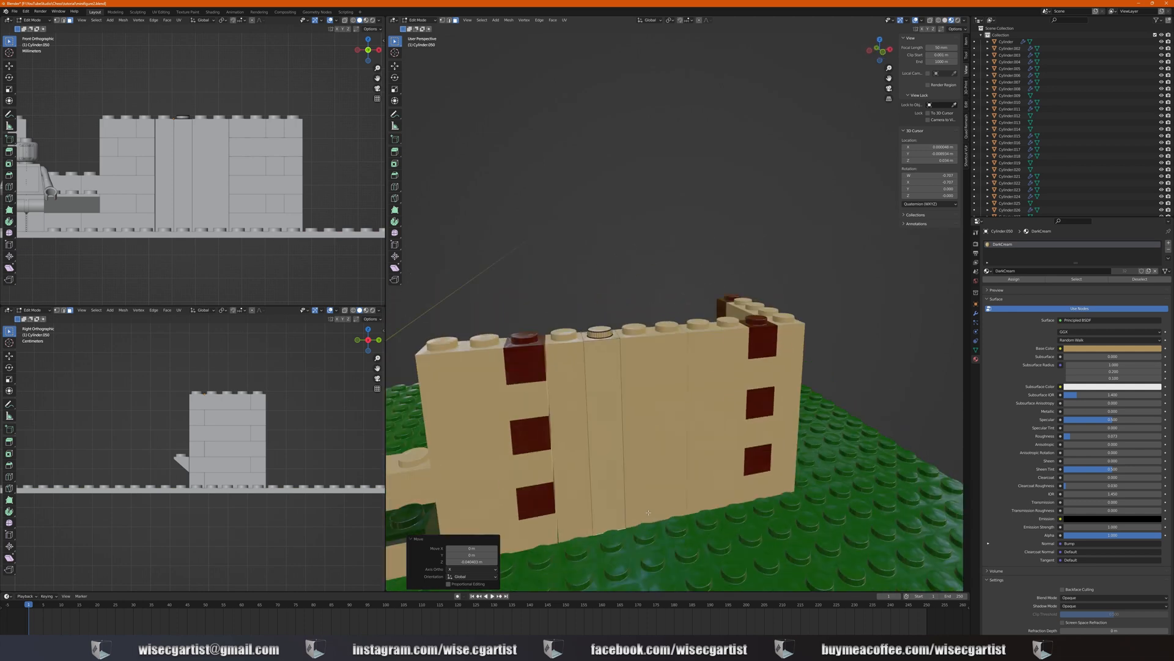
key(Tab)
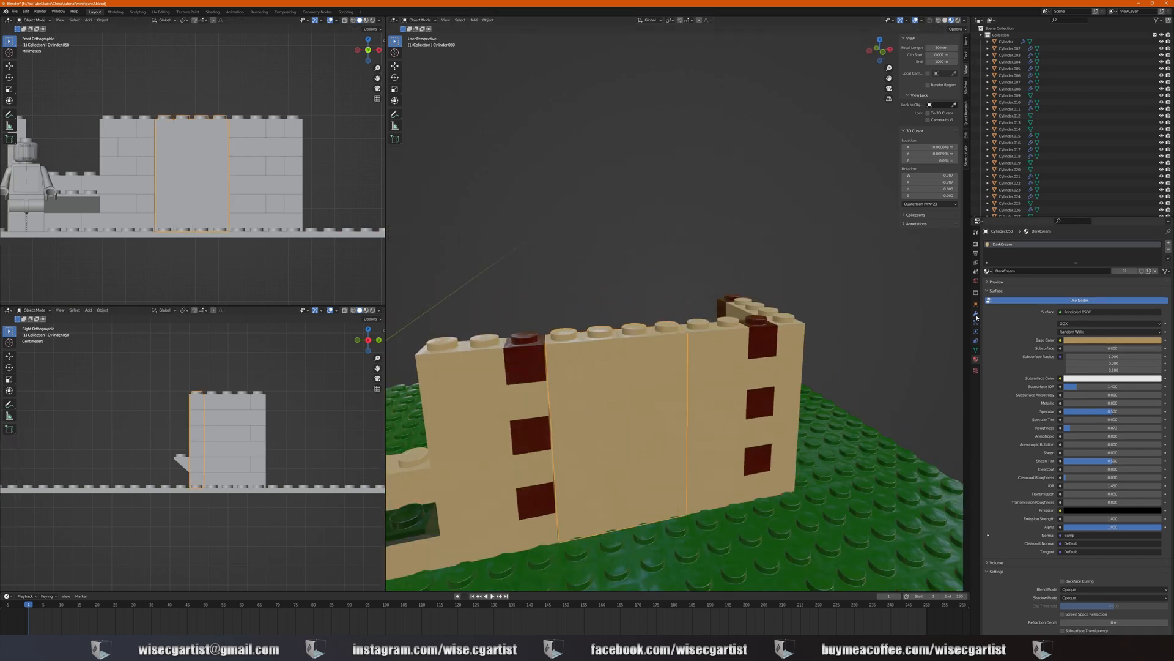
Apply all modifiers on the full-height gap panel, including its Array
click(975, 313)
key(ctrl+a)
key(ctrl+a)
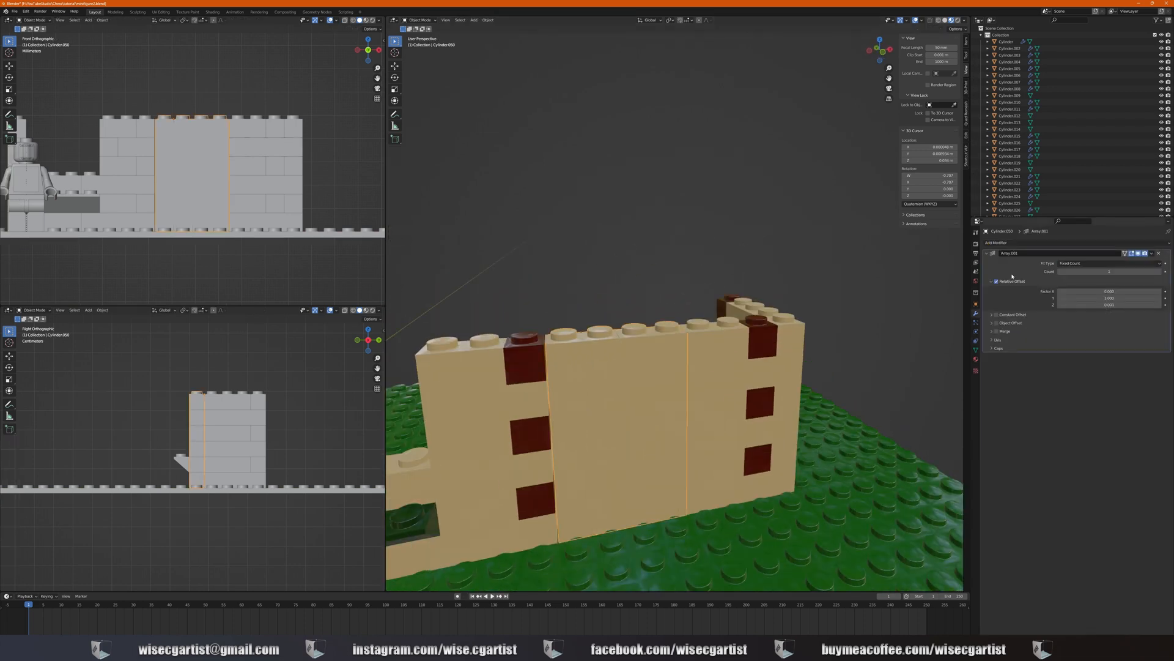
key(ctrl+a)
middle_drag(681, 385, 655, 376)
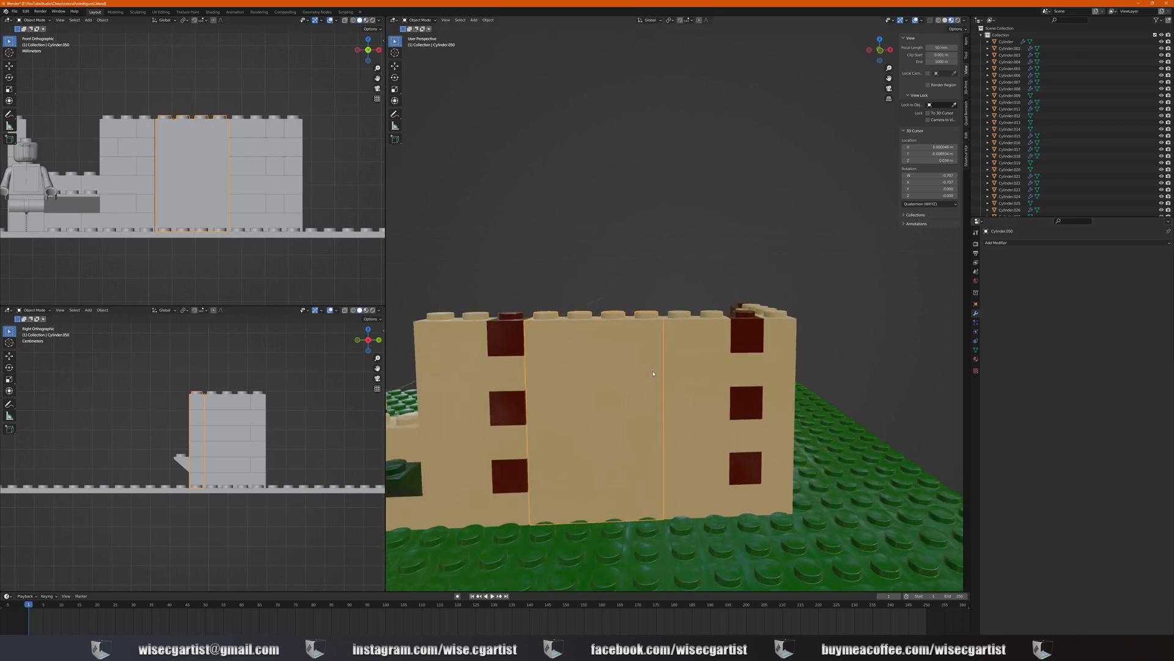
Isolate the gap panel in local view and merge all of its vertices by distance
key(KP_Divide)
middle_drag(611, 336, 625, 407)
key(Tab)
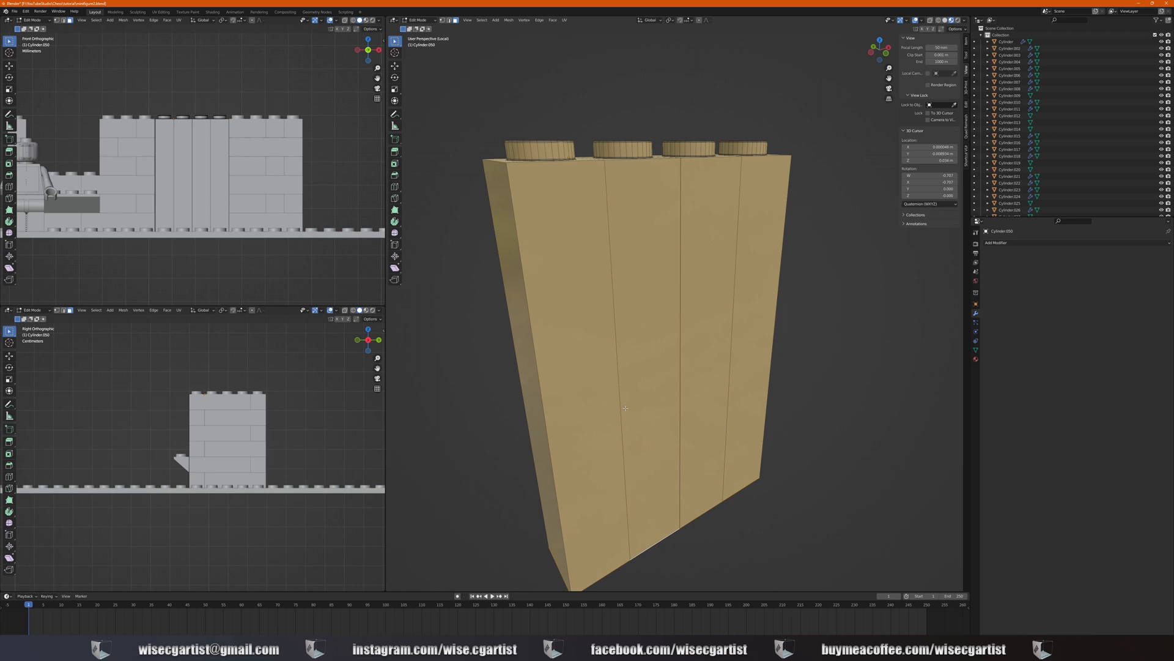
key(a)
key(m)
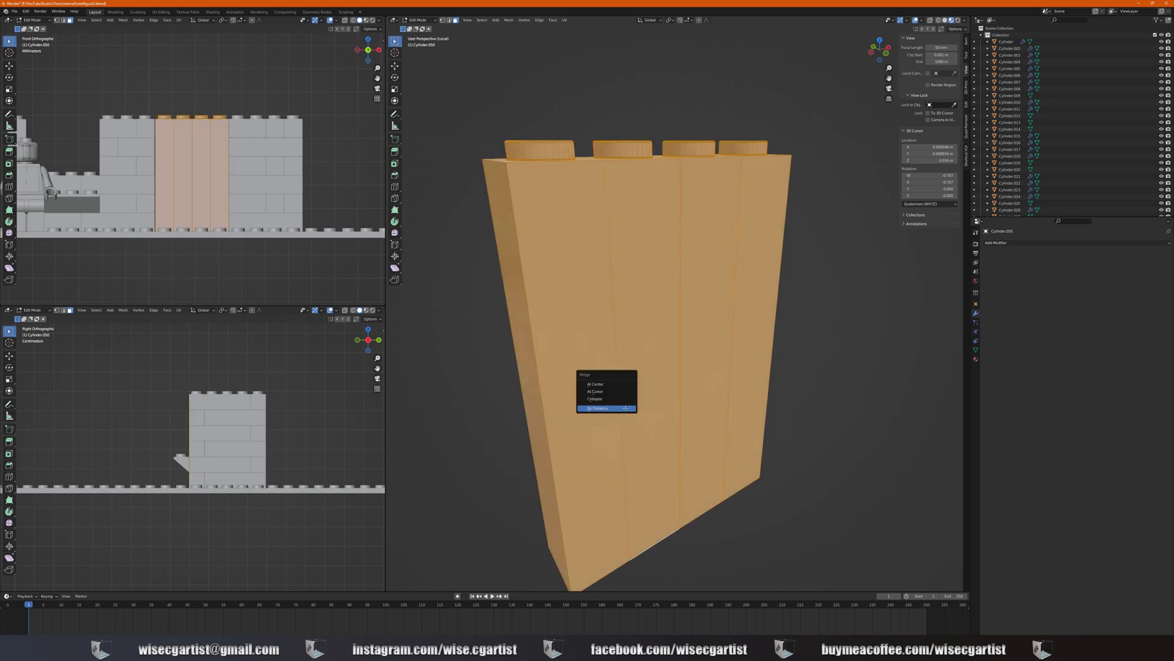
click(625, 408)
View the isolated panel from underneath and turn on X-ray display to expose its inner geometry
middle_drag(611, 428, 668, 389)
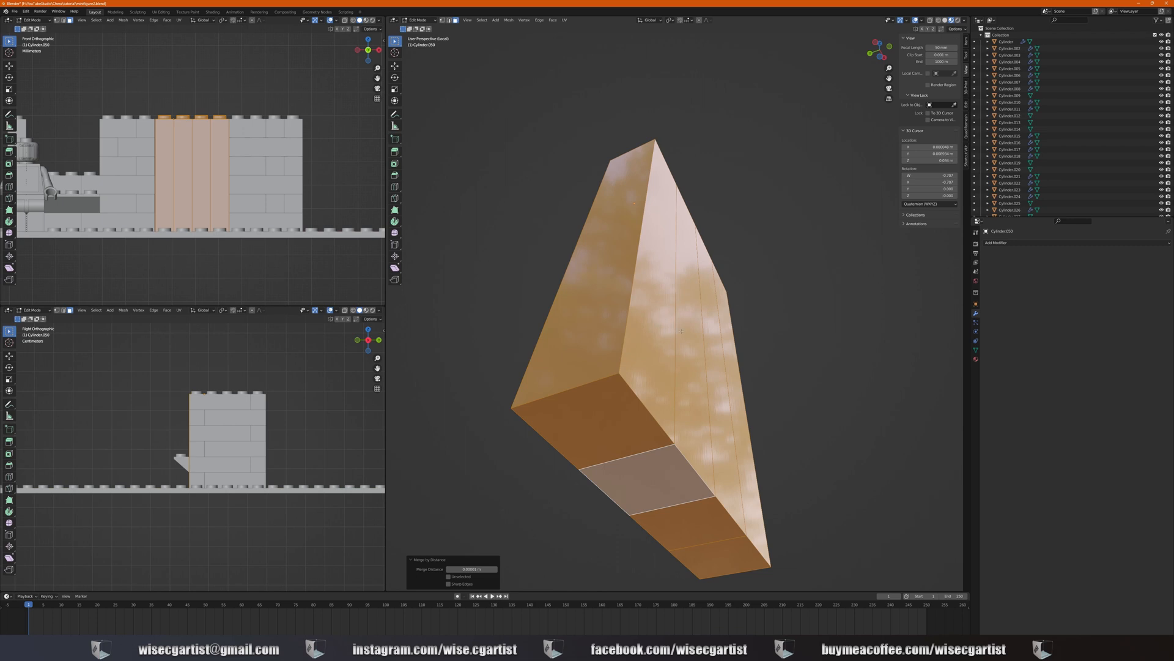
middle_drag(691, 350, 688, 342)
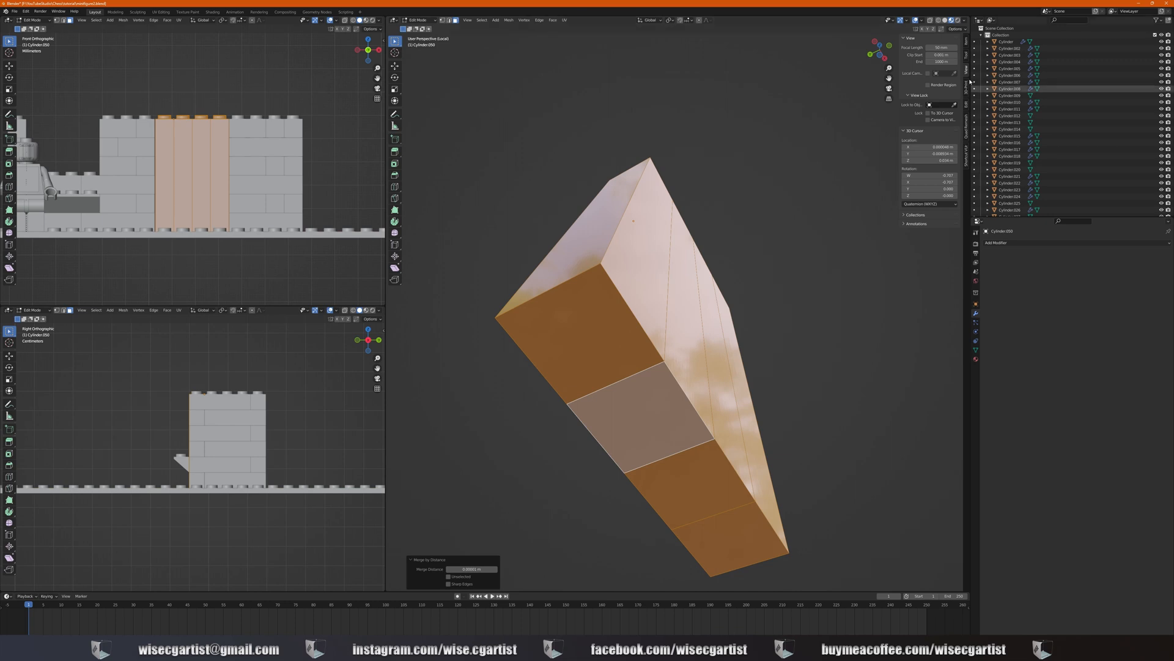
click(930, 21)
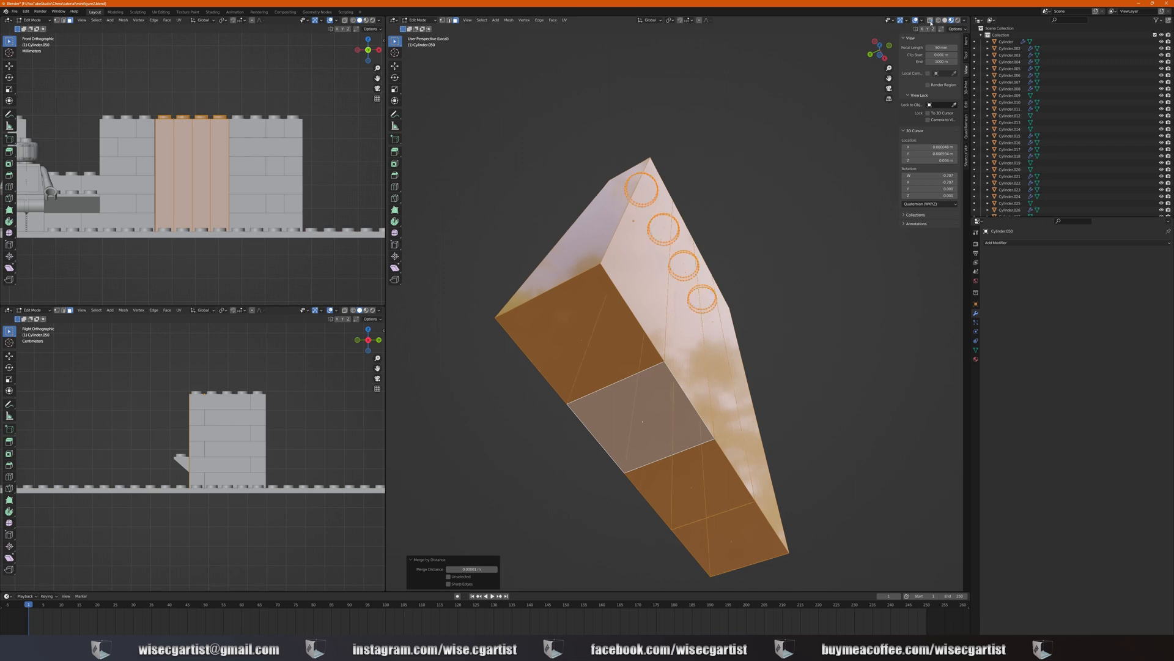
Clear the selection and delete one of the inner dividing faces inside the isolated gap panel
middle_drag(775, 272, 795, 322)
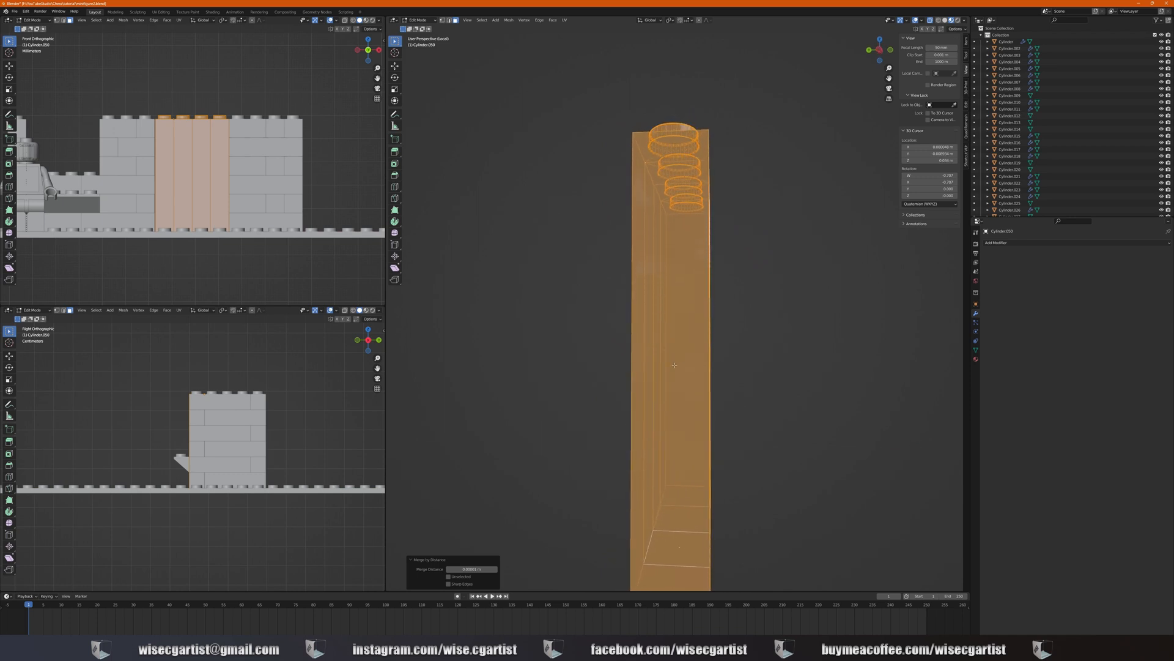
middle_drag(674, 364, 678, 367)
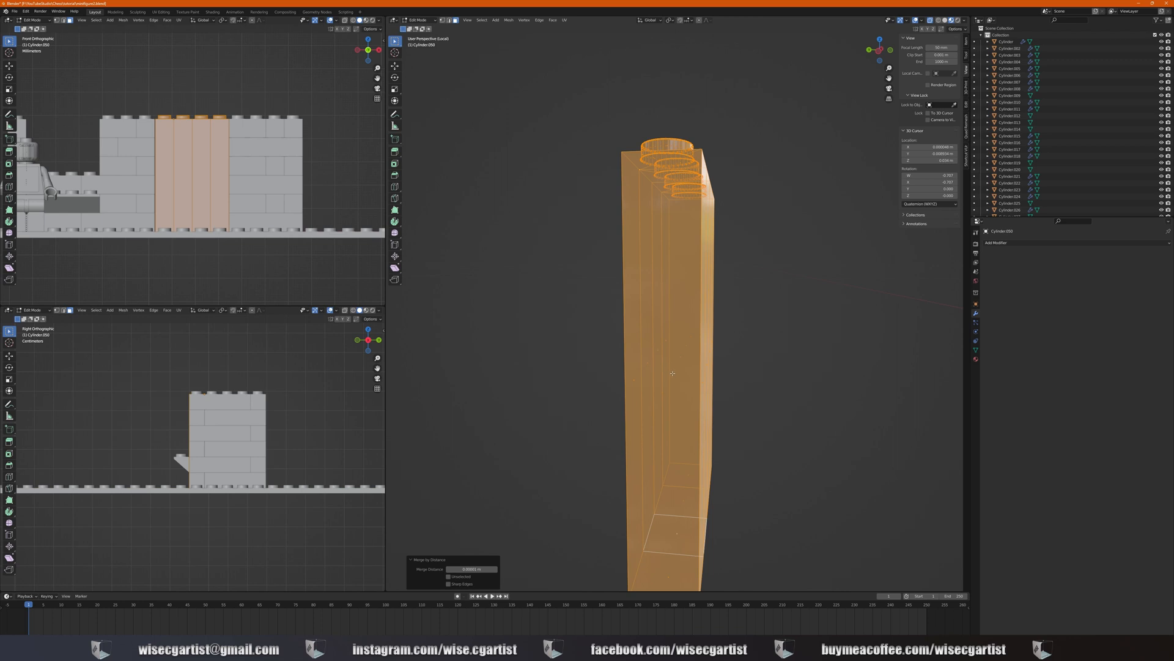
key(alt+a)
middle_drag(673, 373, 664, 393)
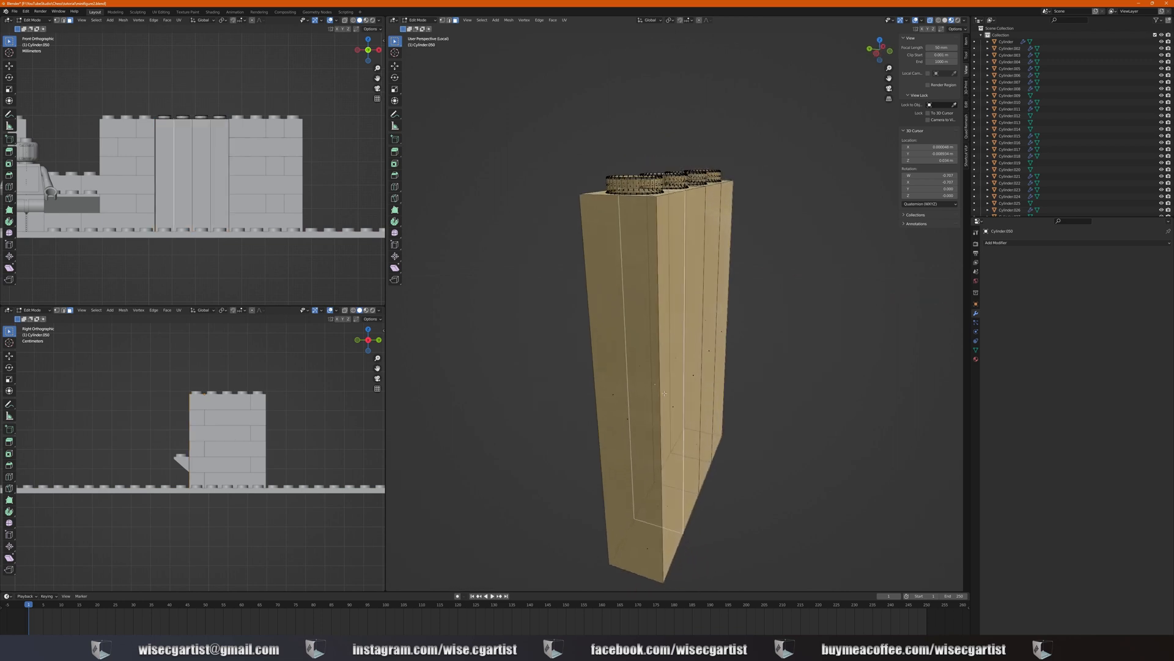
scroll(664, 393, up, 2)
key(x)
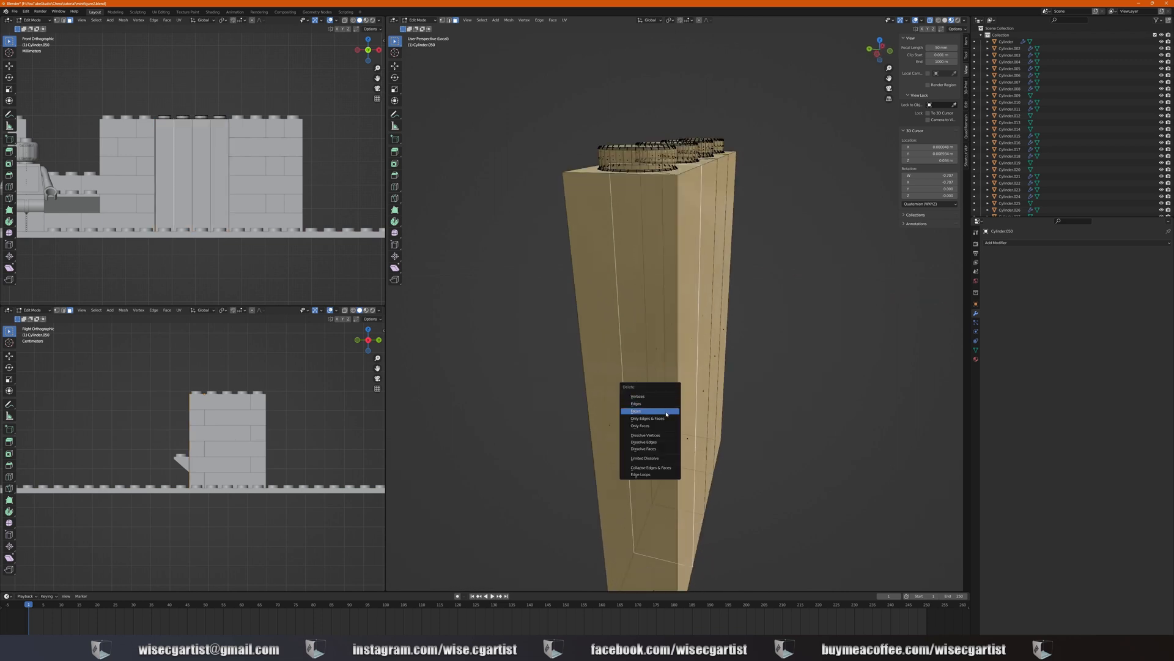
click(666, 413)
middle_drag(667, 414, 673, 414)
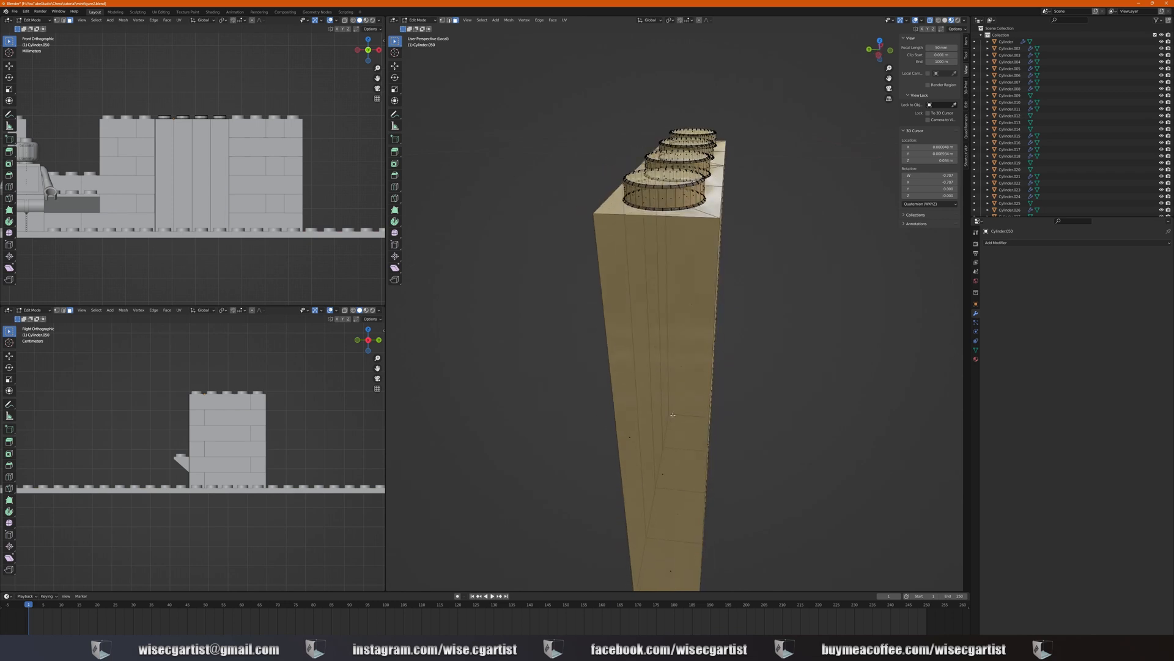
Delete the remaining inner dividing faces inside the panel and turn off X-ray display
click(683, 370)
middle_drag(683, 370, 625, 356)
key(x)
click(678, 362)
key(x)
click(686, 357)
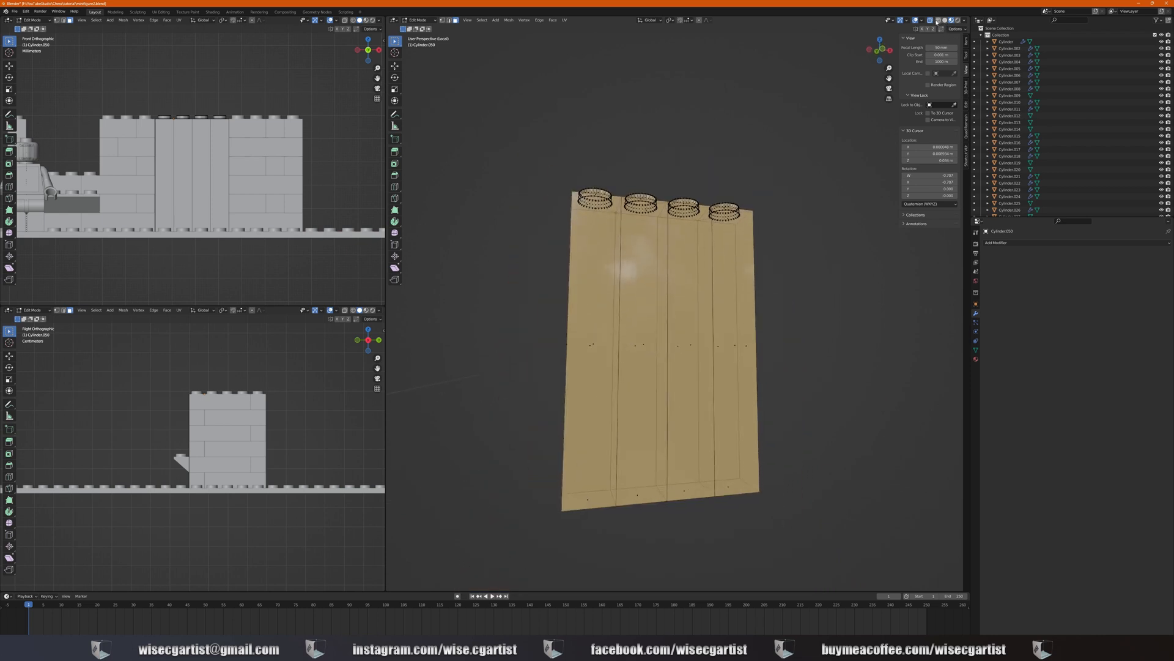
click(930, 21)
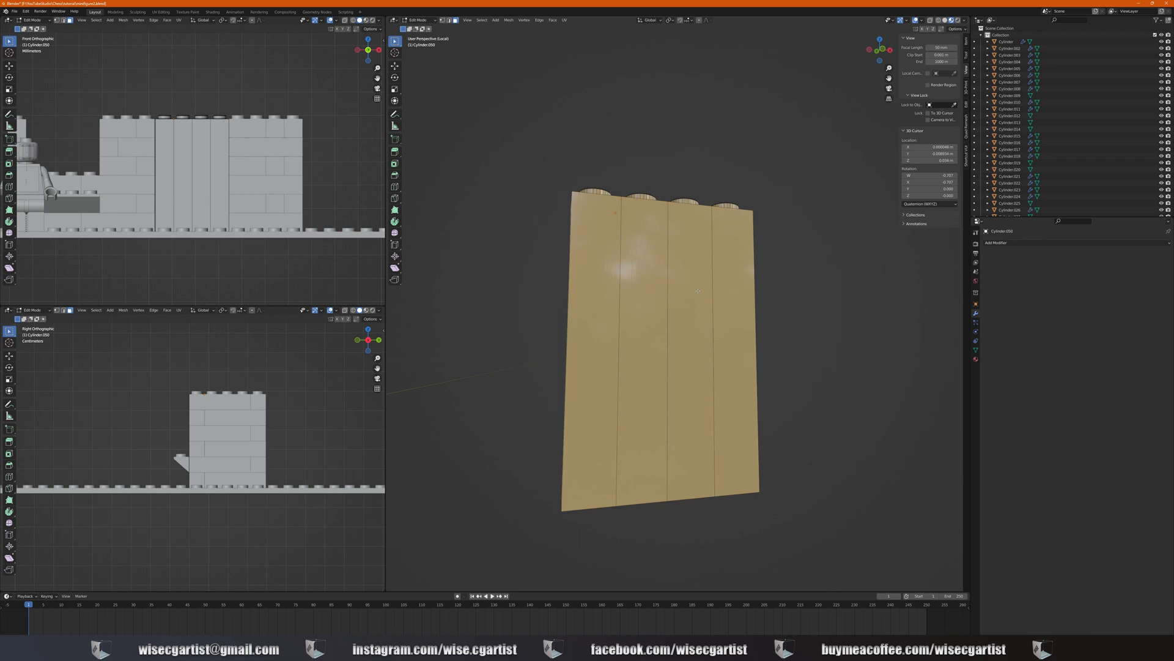
Inset the panel's four front and four back faces and delete the inset faces to cut a doorway opening
middle_drag(698, 291, 711, 318)
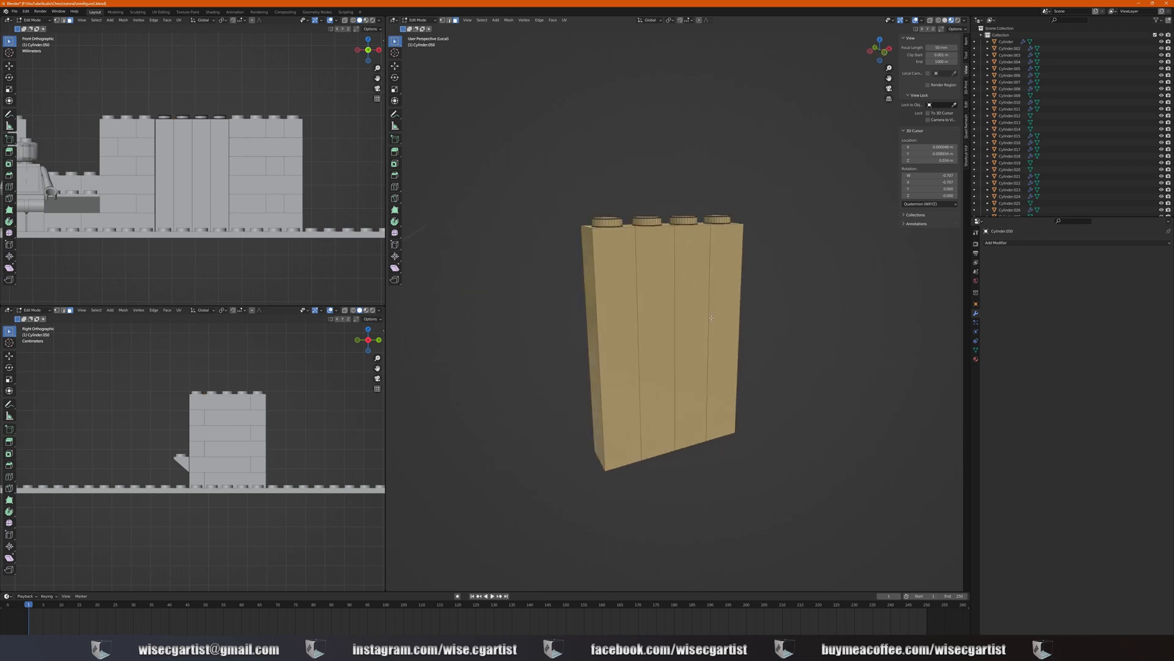
click(630, 288)
shift+click(667, 288)
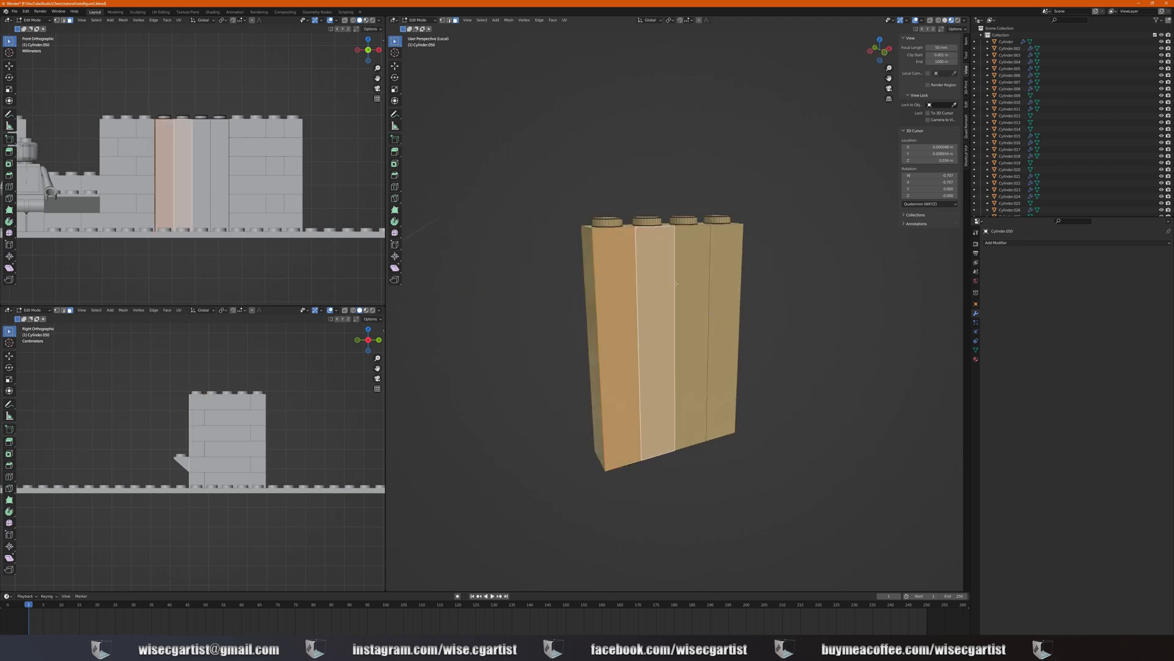
shift+click(694, 290)
shift+click(724, 294)
middle_drag(634, 314, 735, 316)
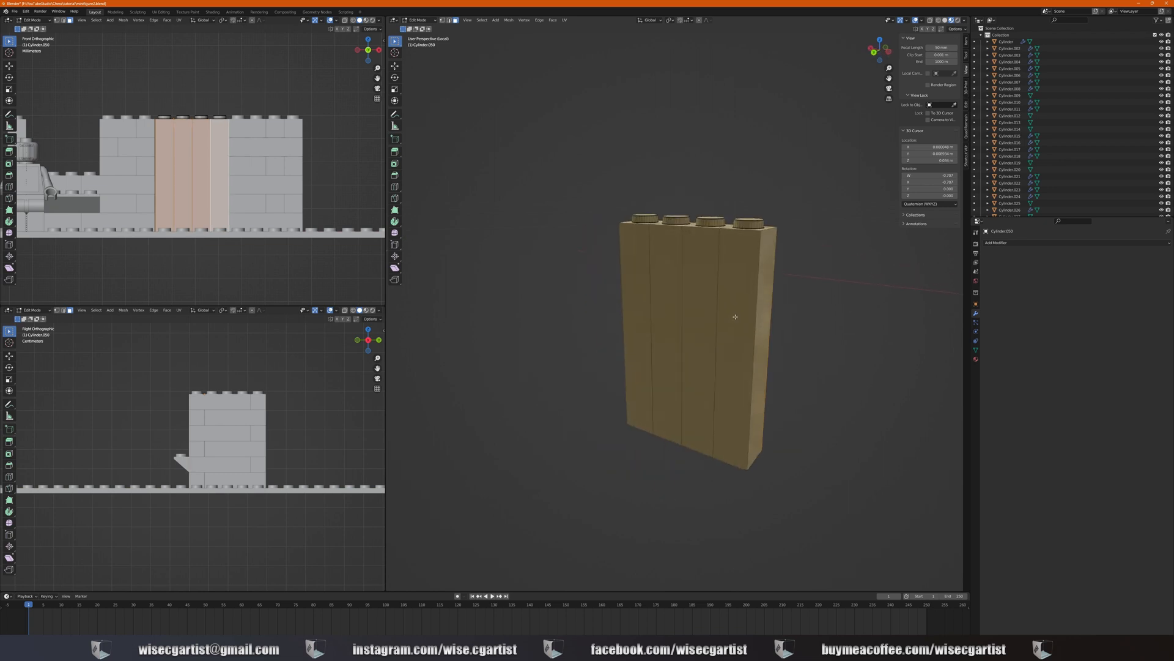
shift+click(626, 289)
shift+click(680, 290)
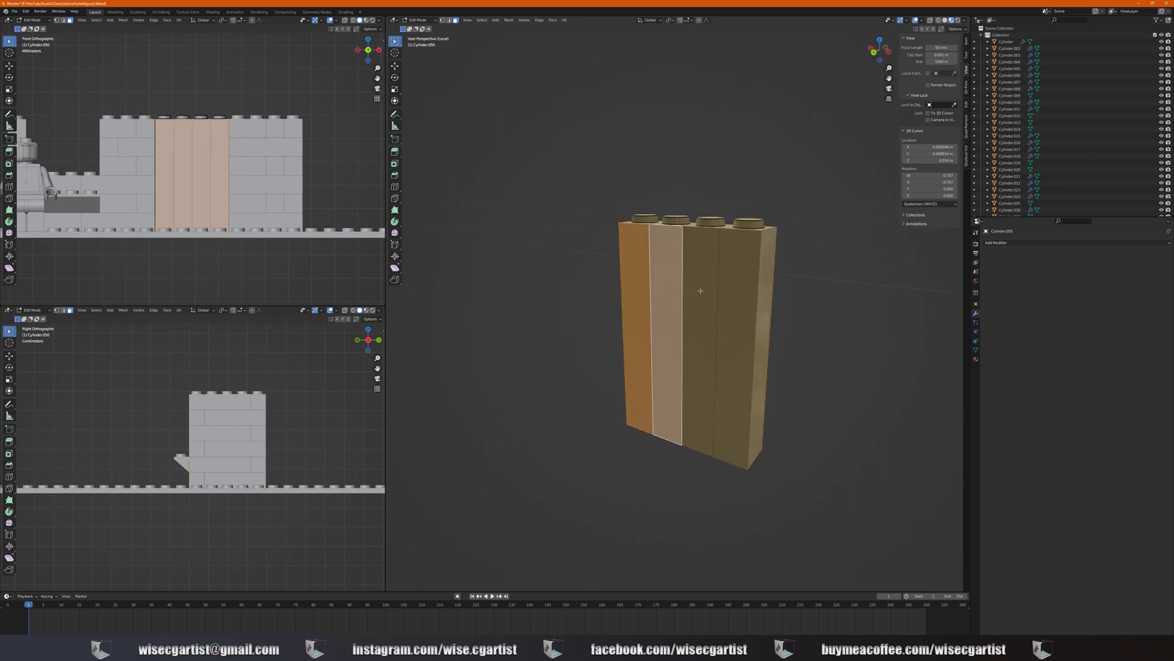
shift+click(700, 291)
shift+click(740, 294)
middle_drag(741, 293, 614, 315)
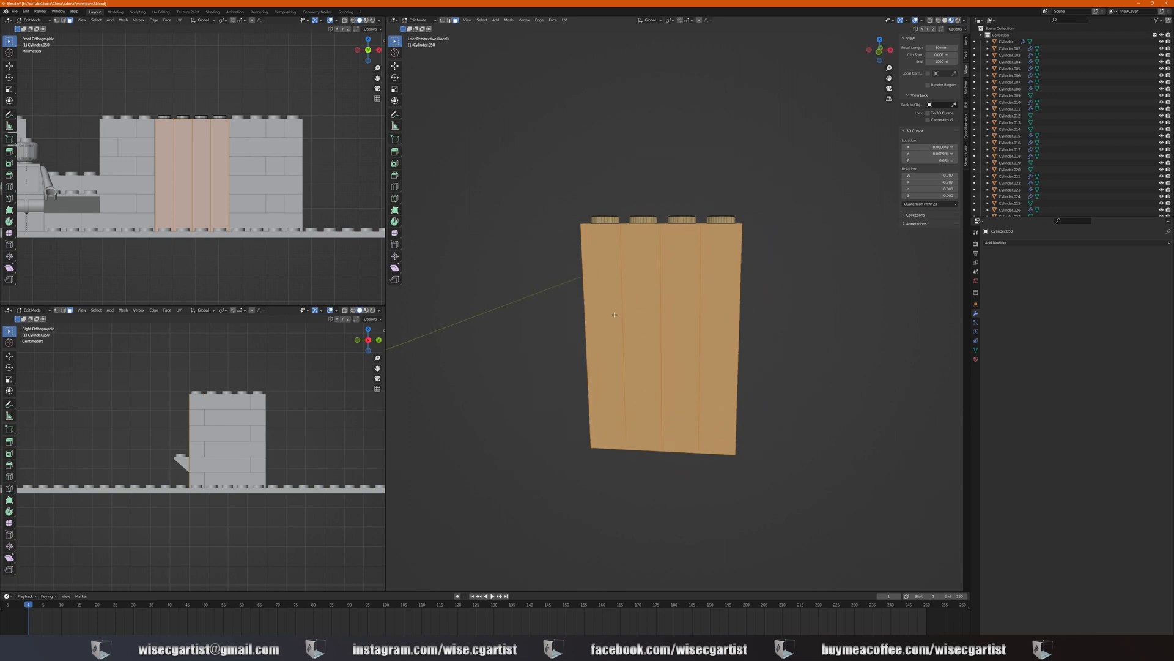
scroll(614, 314, up, 2)
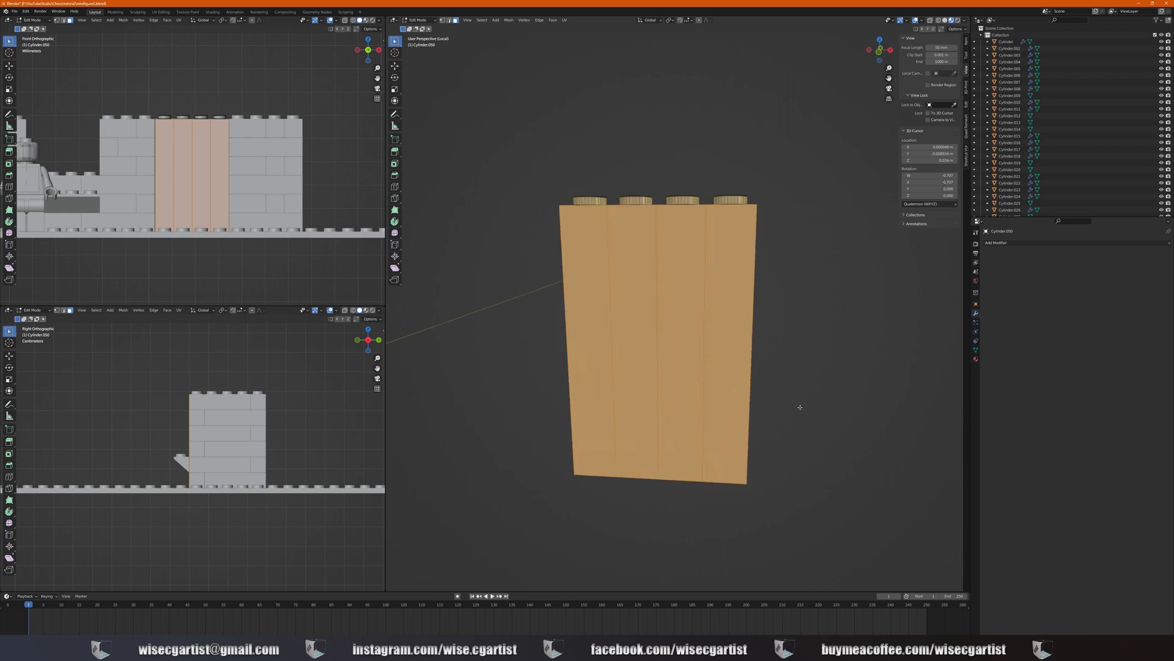
key(i)
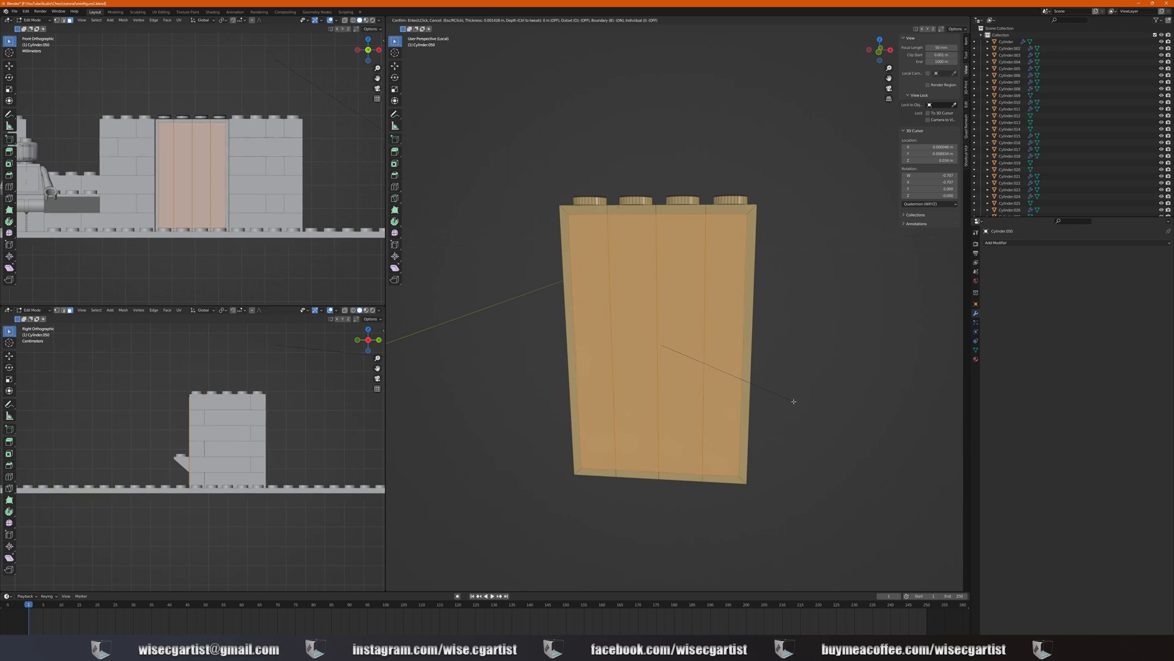
click(793, 402)
key(x)
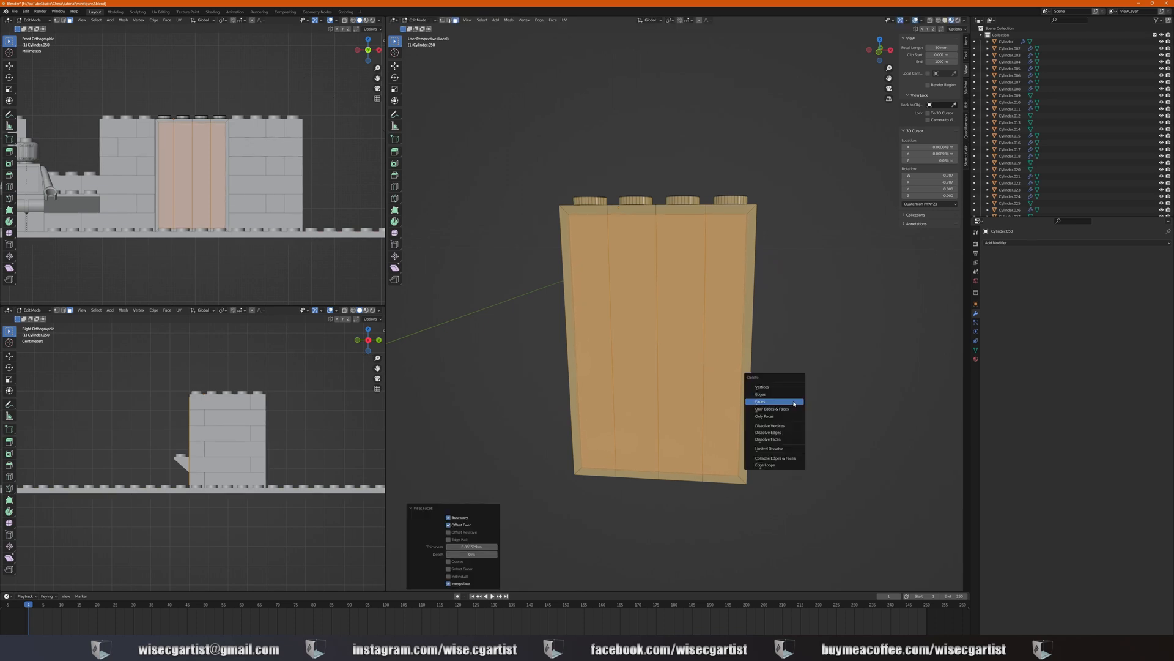
click(793, 401)
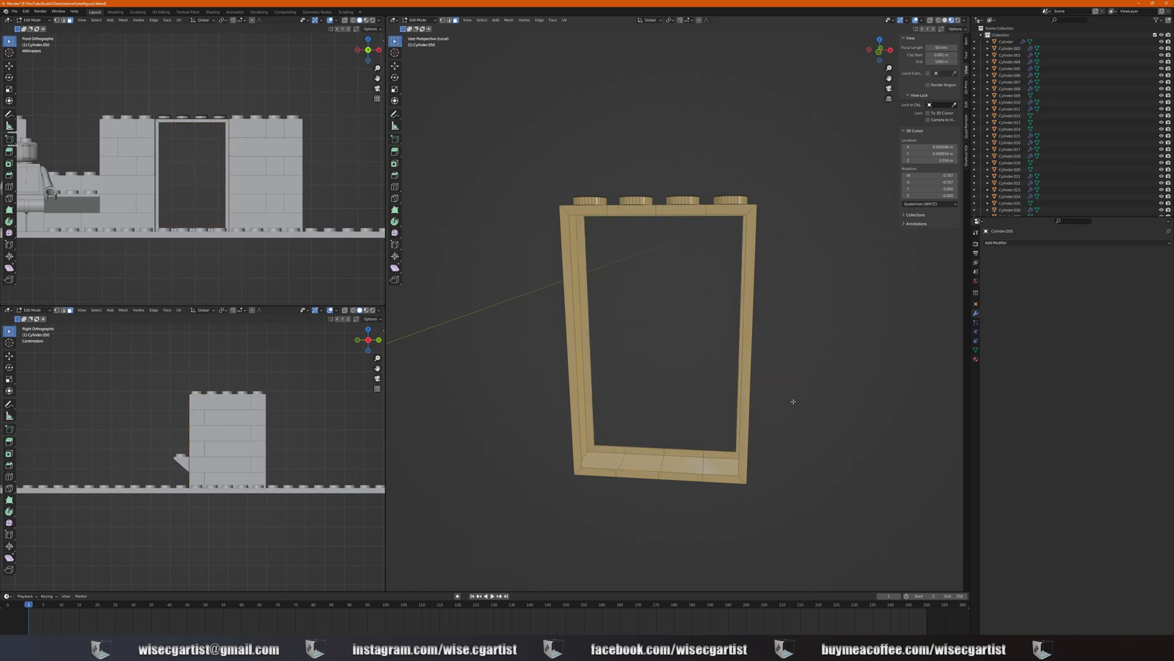
Join the front and back edge loops around the doorway opening with Bridge Edge Loops
middle_drag(668, 374, 664, 373)
scroll(666, 383, up, 1)
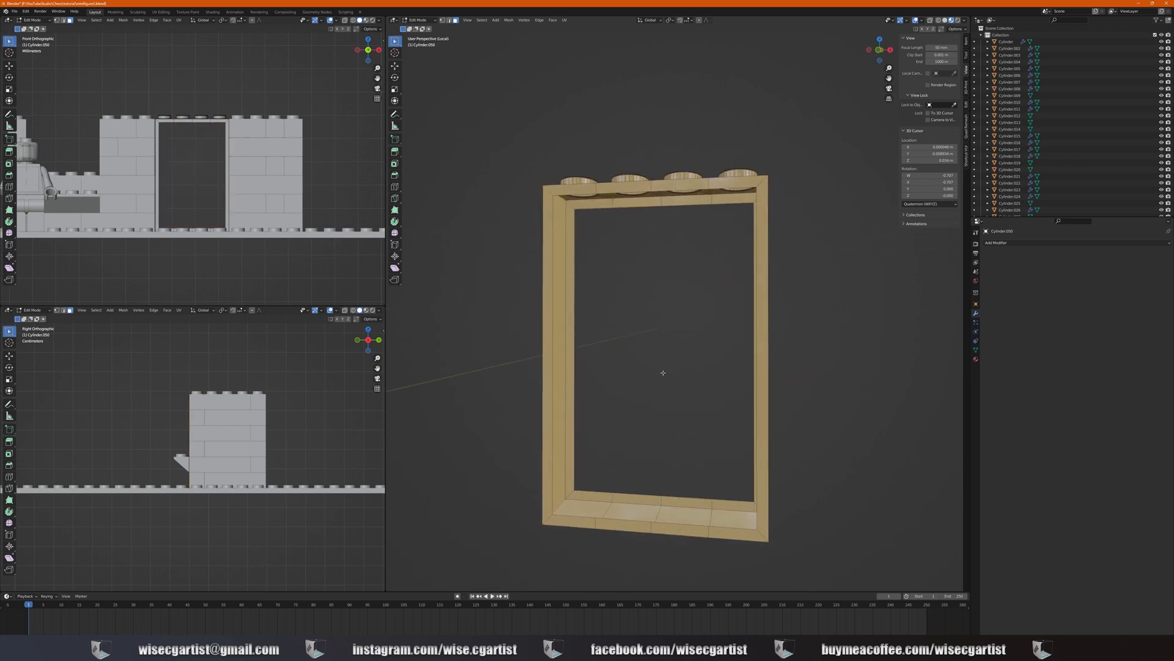
click(449, 20)
click(591, 208)
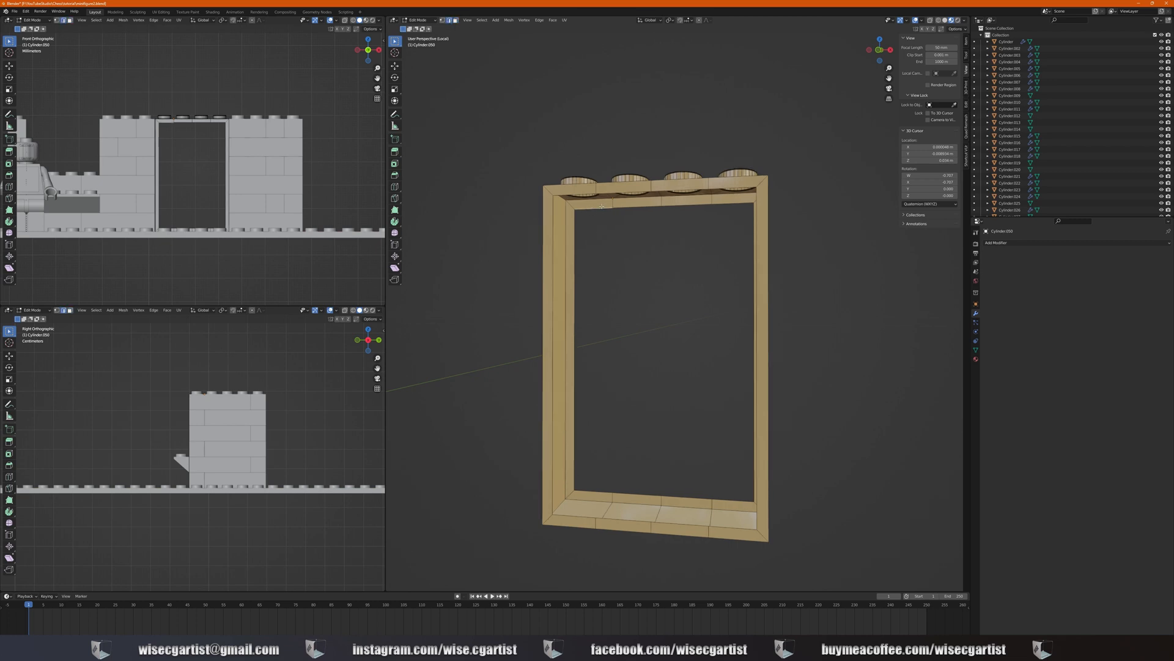
alt+click(602, 207)
middle_drag(608, 238, 580, 263)
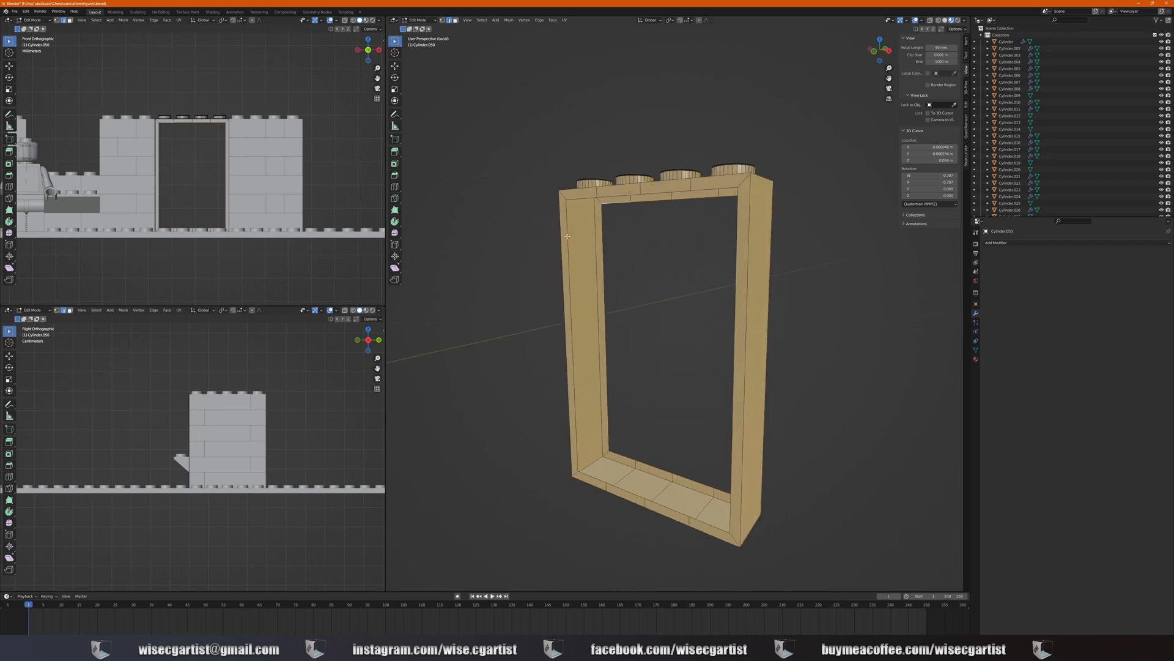
middle_drag(567, 236, 643, 276)
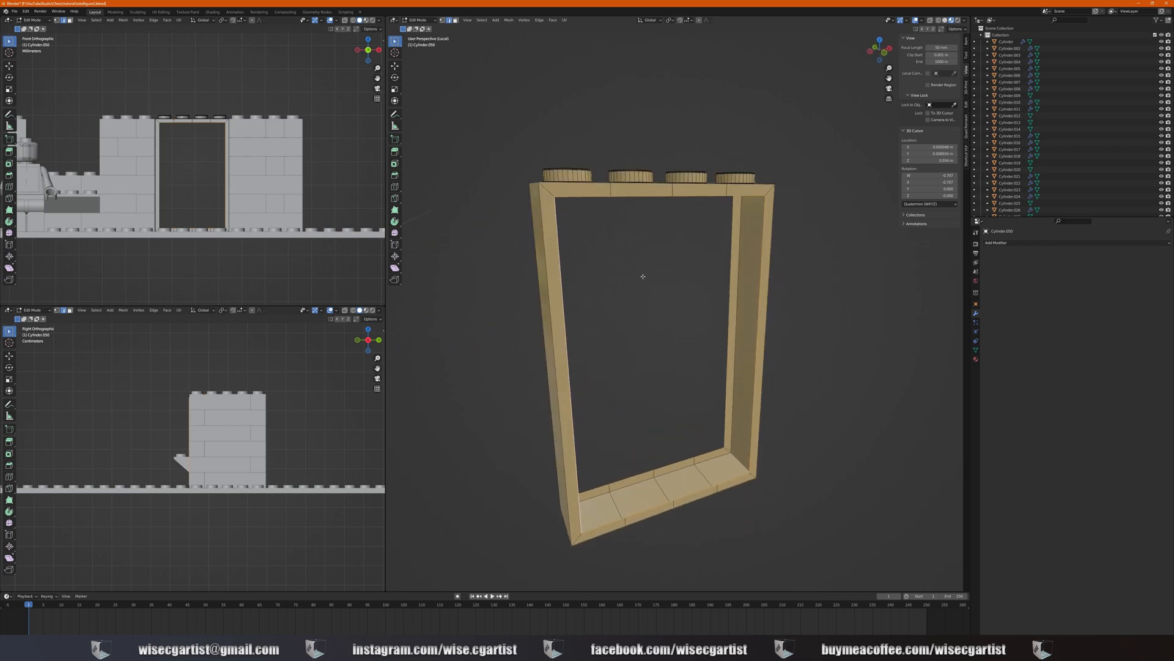
key(F3)
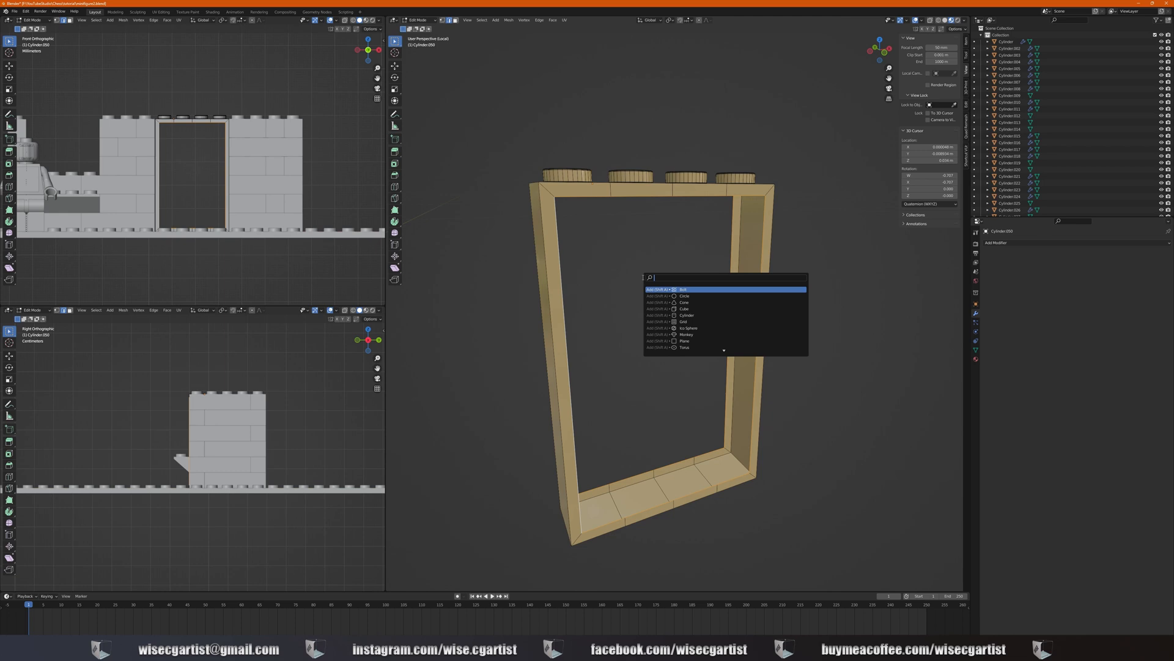
text(bri)
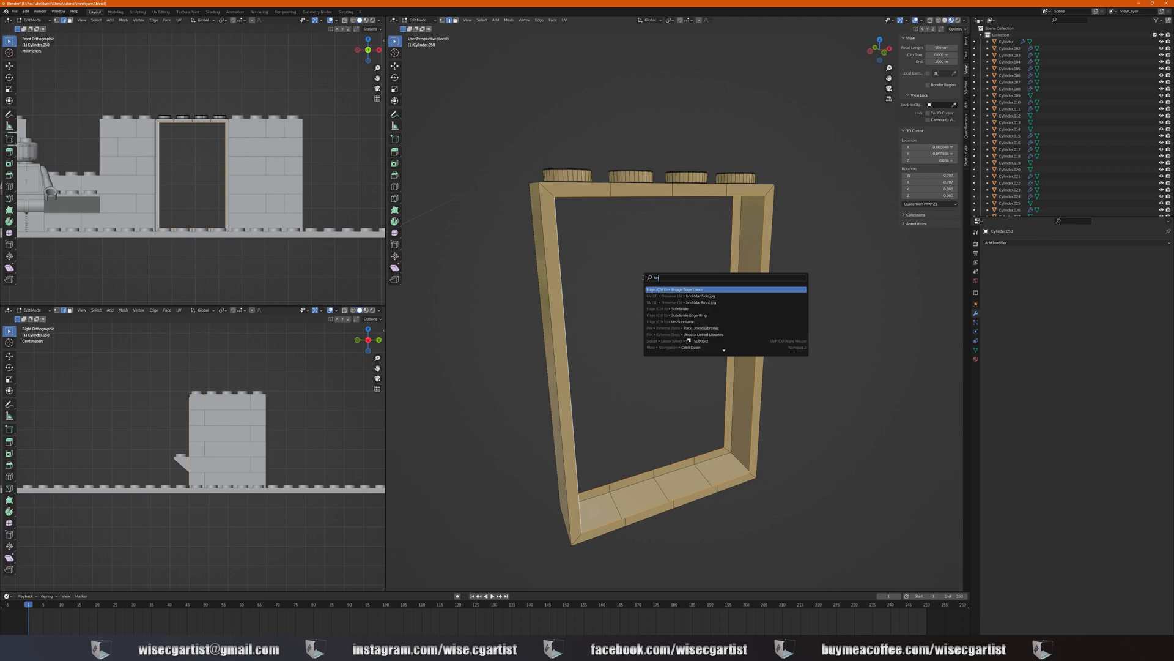
text(dge)
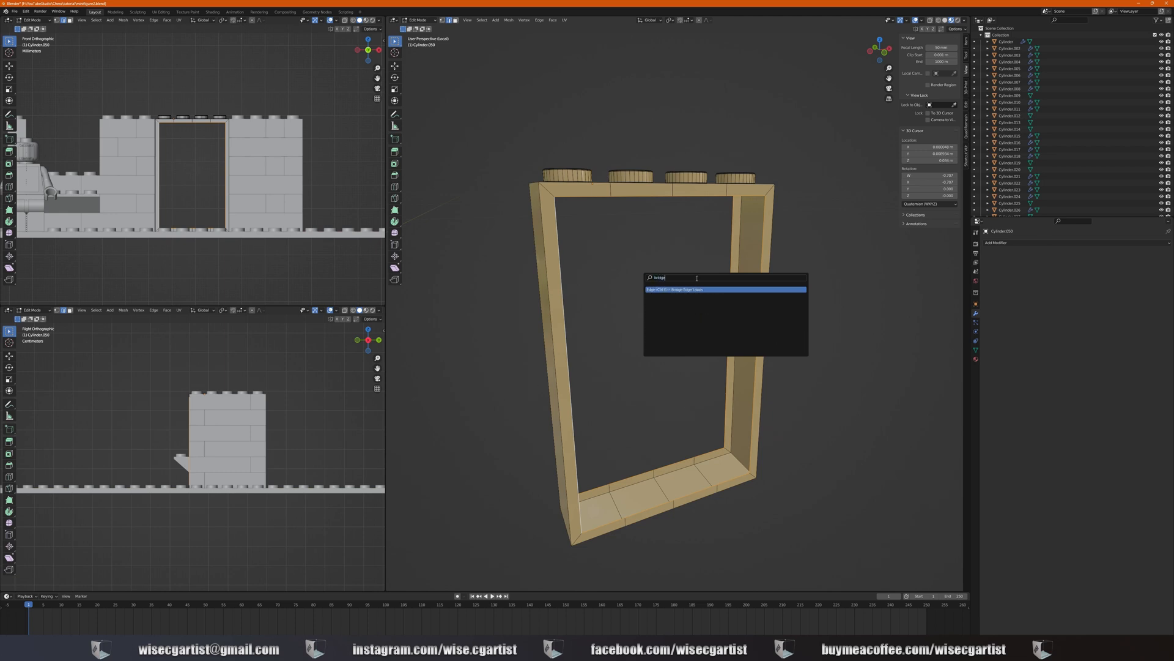
key(Return)
scroll(642, 332, down, 4)
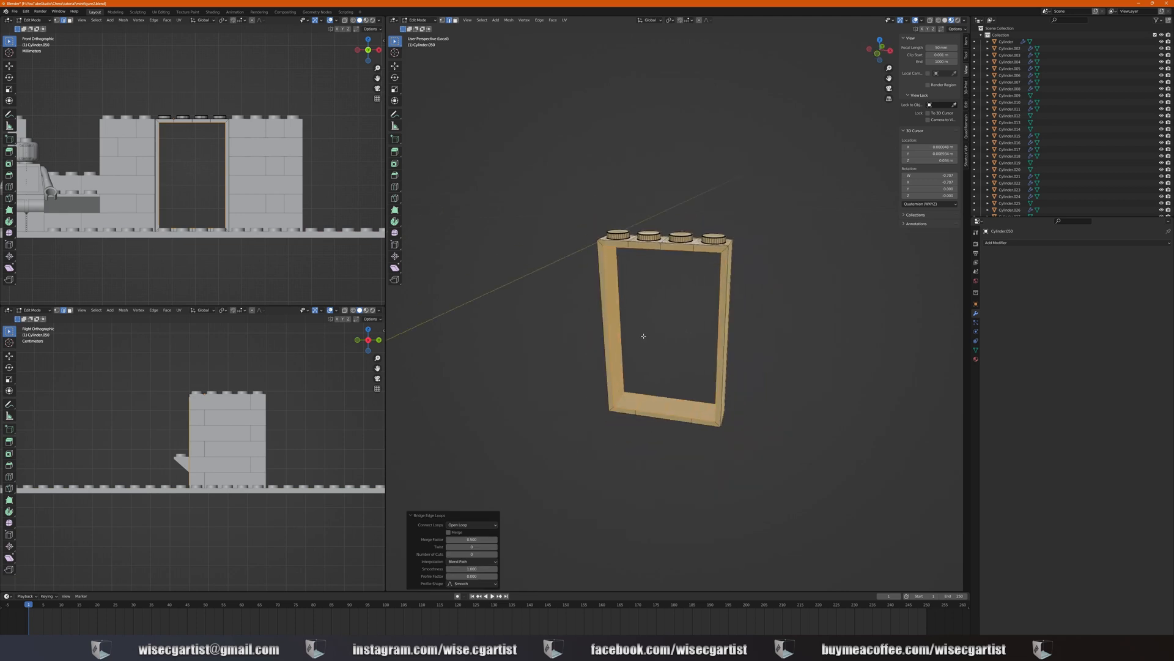
middle_drag(641, 328, 644, 329)
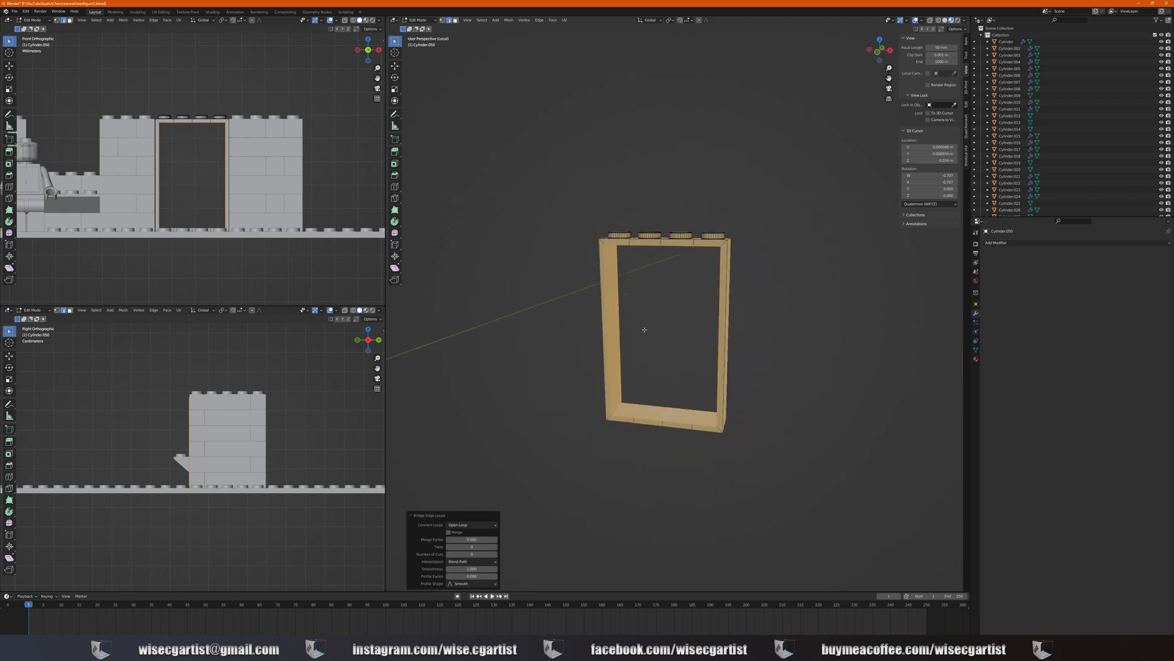
Exit local view to bring back the surrounding walls and baseplate, keeping the door frame in Edit Mode
key(KP_Divide)
key(Tab)
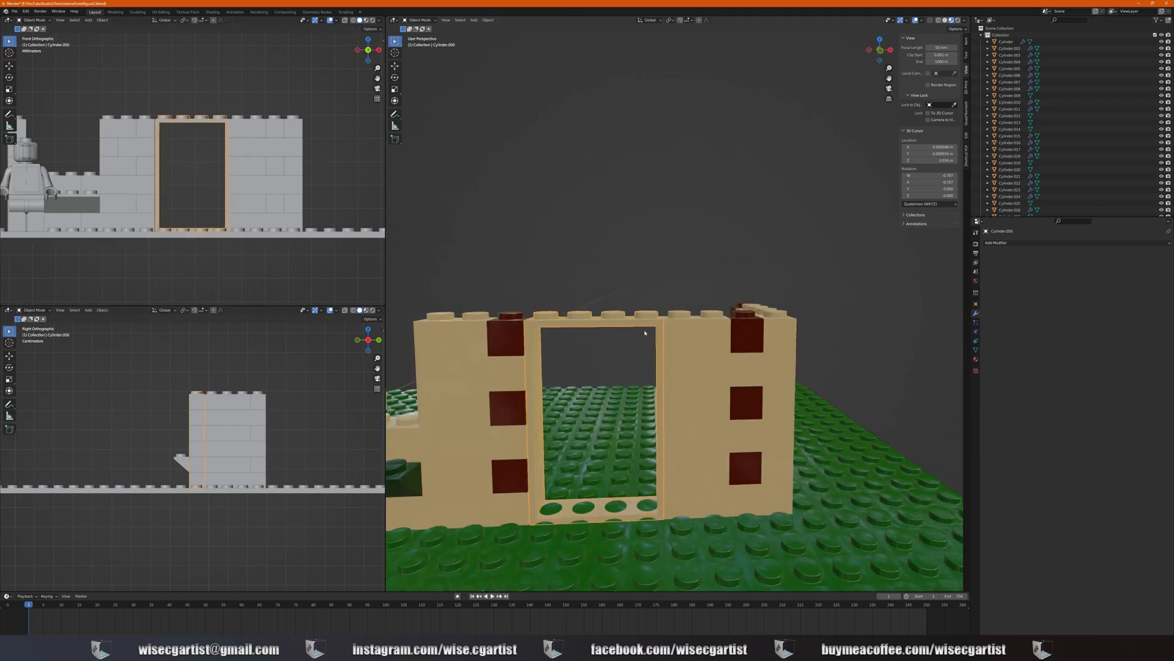
key(Tab)
shift+middle_drag(637, 439, 698, 378)
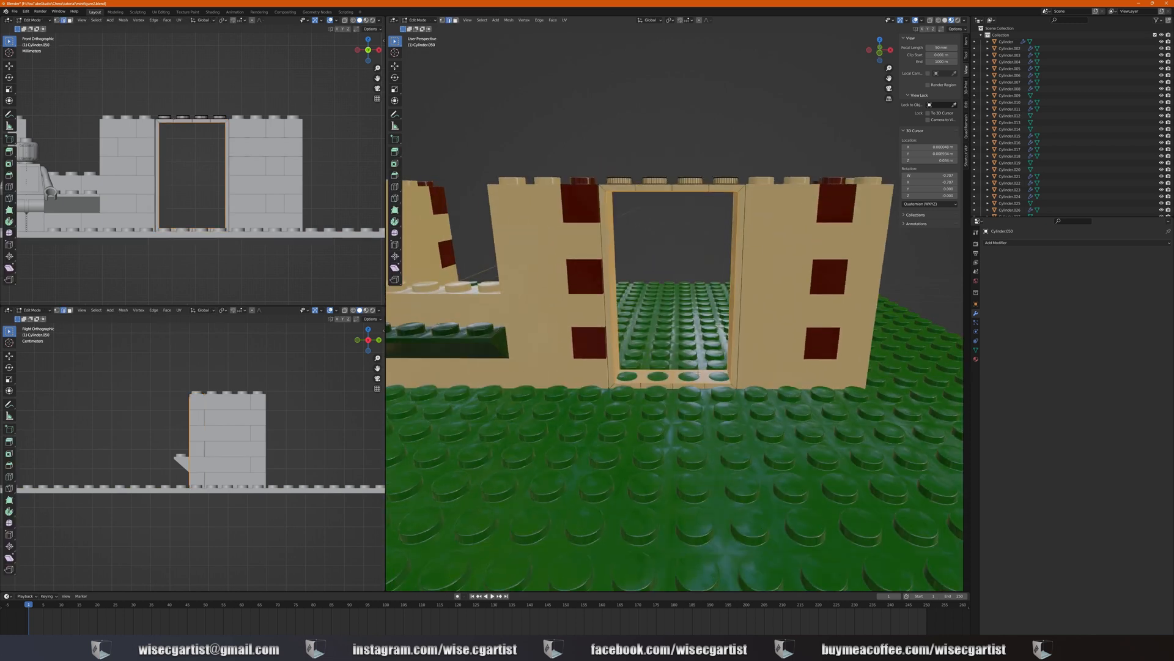
scroll(699, 377, up, 4)
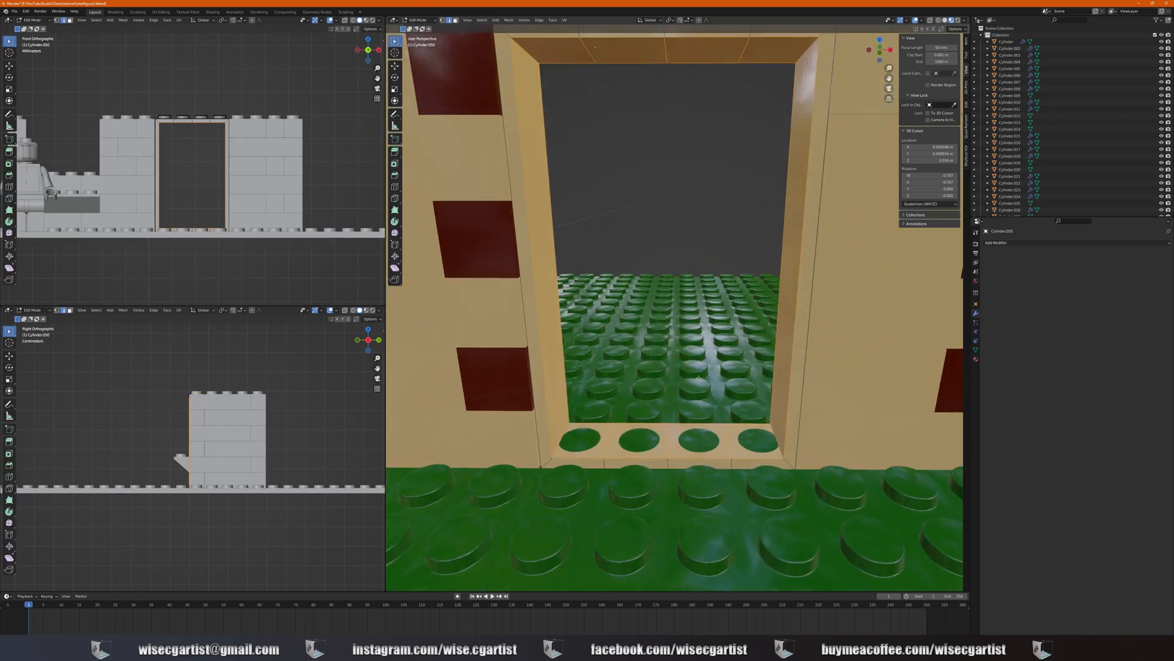
Raise the four upper faces of the door frame's sill slightly along Z to cover the baseplate studs
click(456, 20)
click(747, 454)
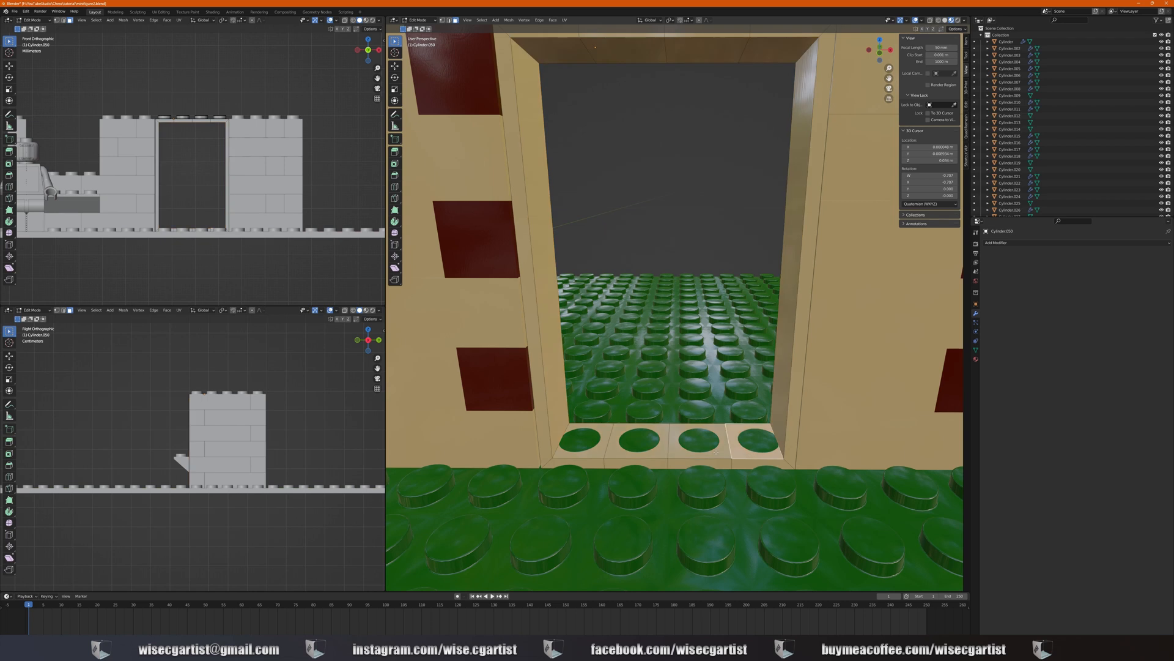
click(704, 454)
click(648, 455)
click(604, 456)
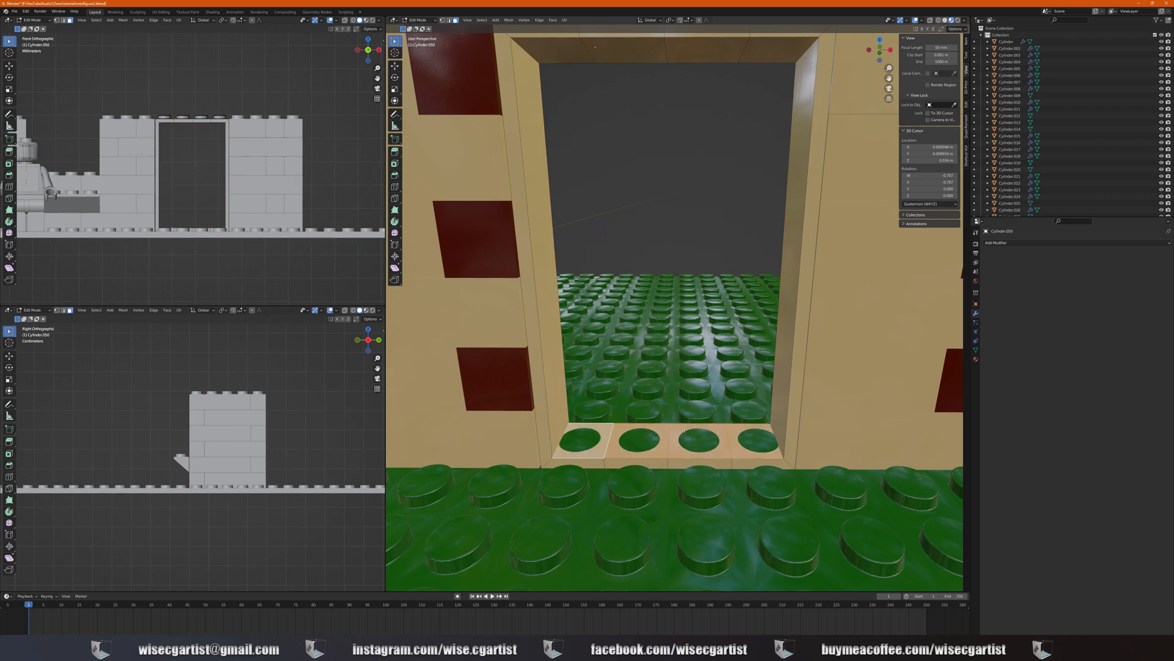
key(g)
key(z)
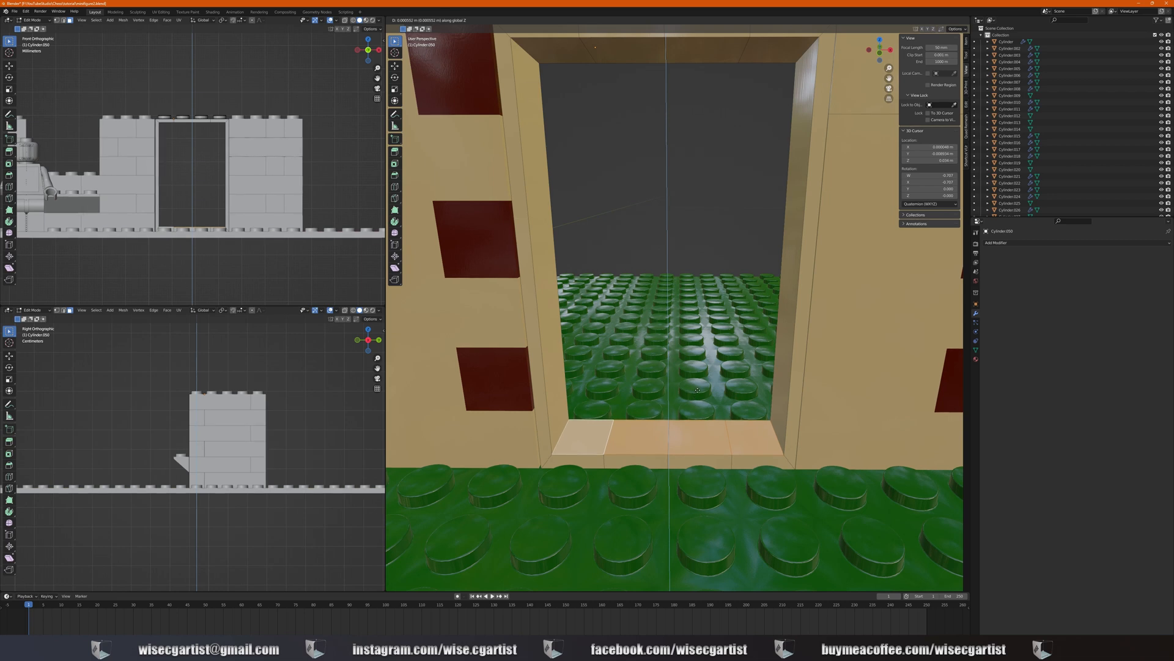
click(697, 390)
scroll(698, 370, down, 4)
middle_drag(698, 351, 719, 353)
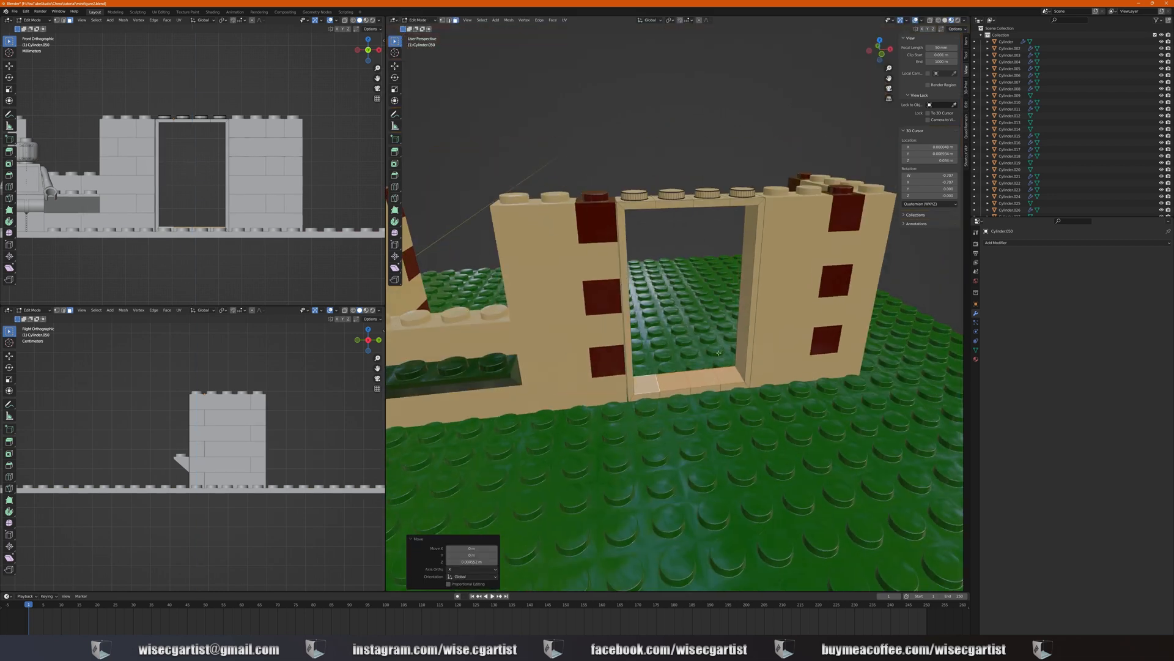
Unwrap all of the door frame's faces with Smart UV Project and return to Object Mode
key(a)
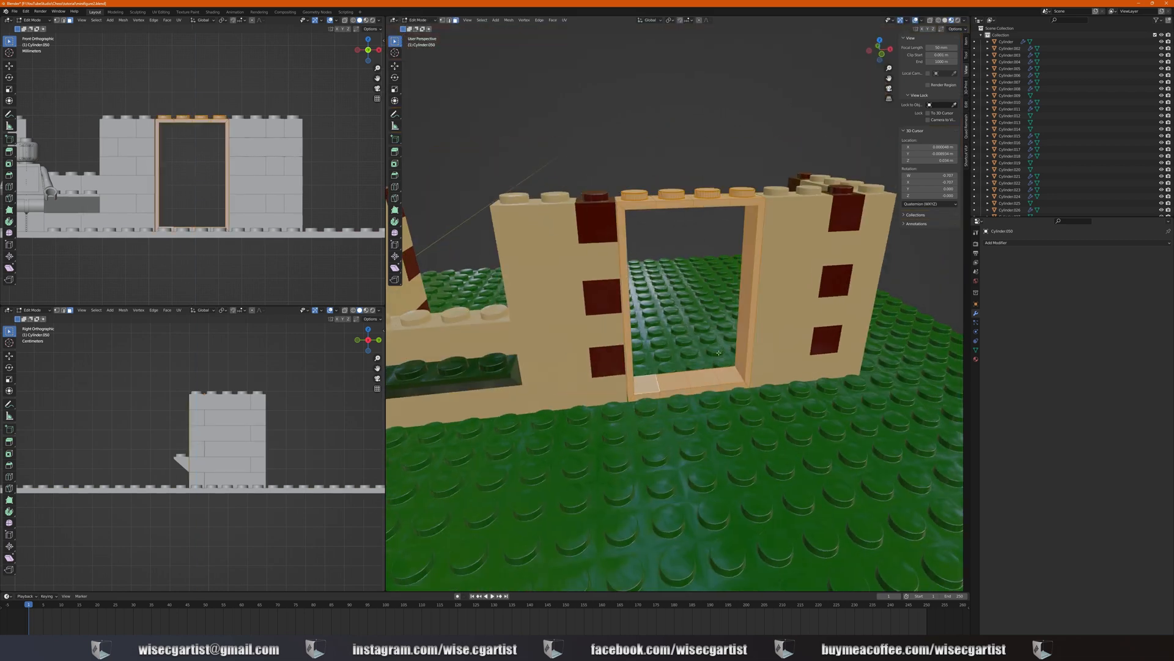
key(u)
click(718, 355)
click(729, 404)
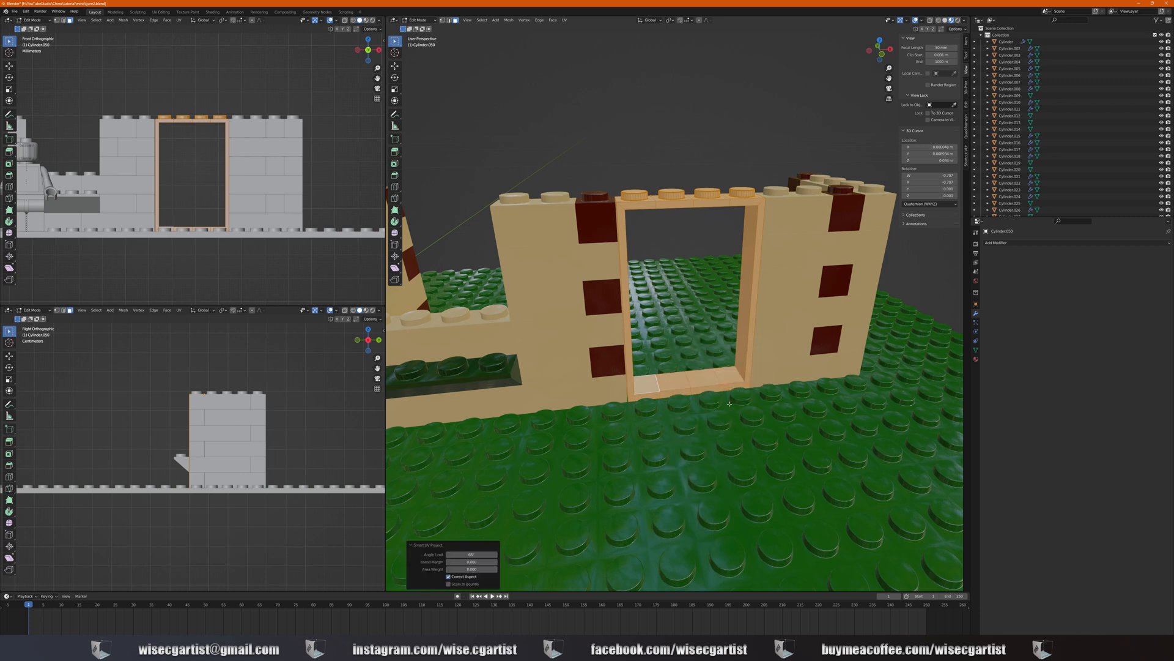
middle_drag(723, 384, 684, 369)
key(Tab)
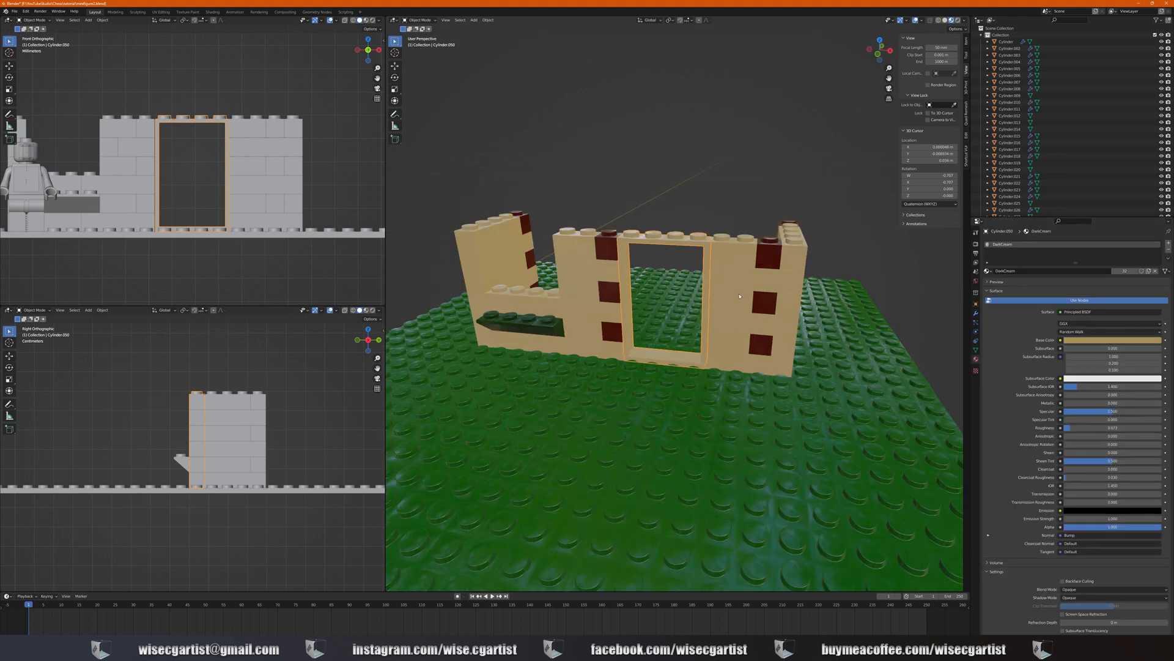
Make a single-user copy of the door frame's DarkCream material and set its base color to white
scroll(736, 304, up, 2)
middle_drag(736, 304, 761, 302)
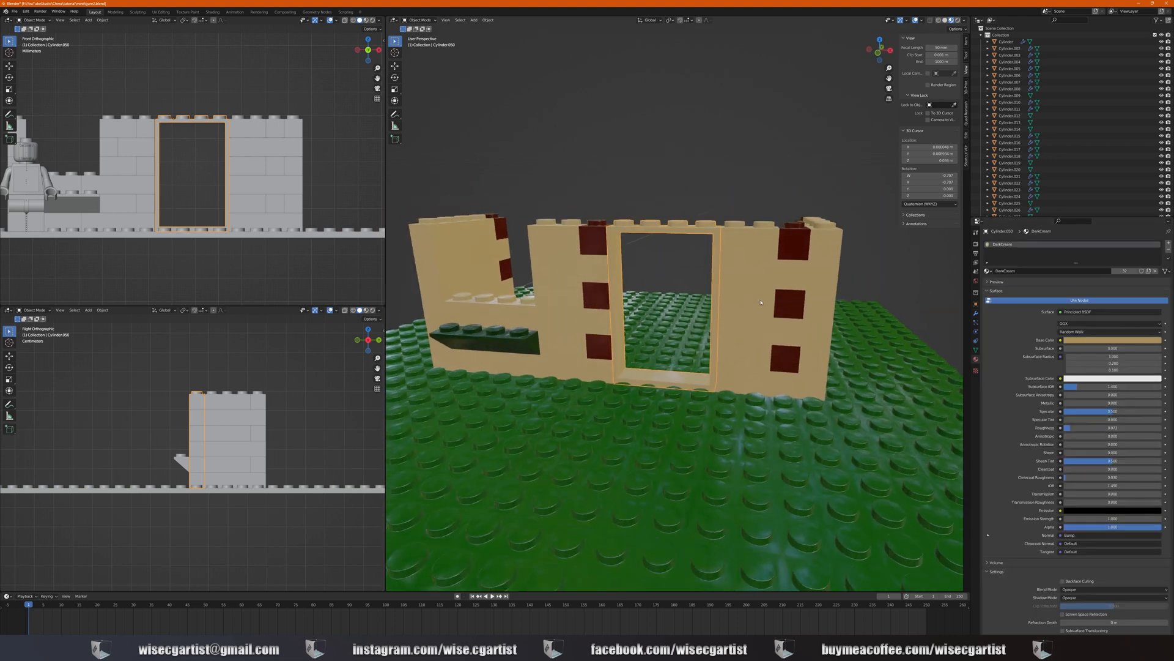
click(1148, 270)
click(1112, 339)
drag(1157, 261, 1156, 244)
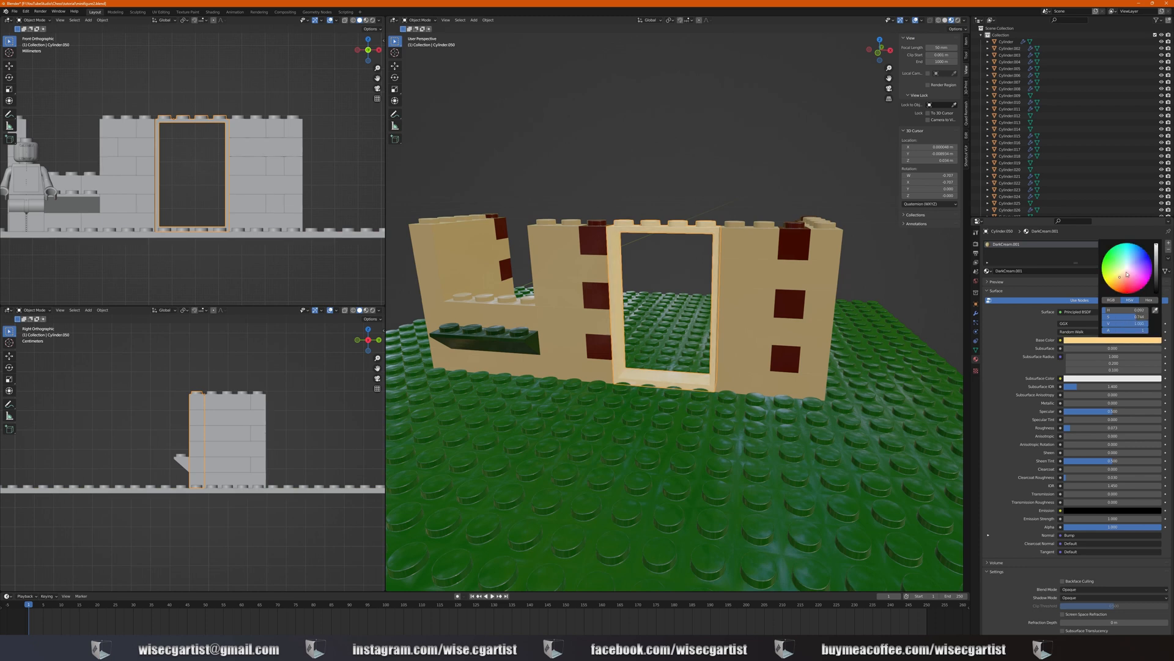
click(1127, 272)
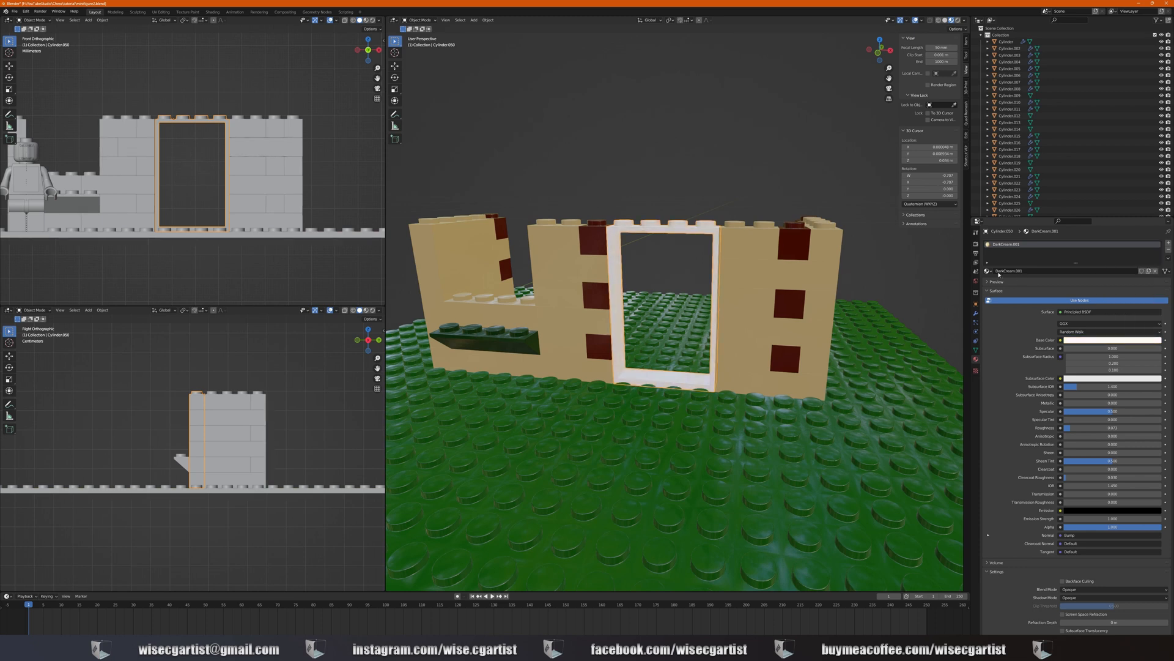
Rename the door frame's material to White
double_click(1015, 244)
text(White)
key(Return)
Duplicate the white door frame and move the copy along X into the window gap of the neighbouring wall
scroll(651, 228, down, 3)
middle_drag(655, 236, 683, 265)
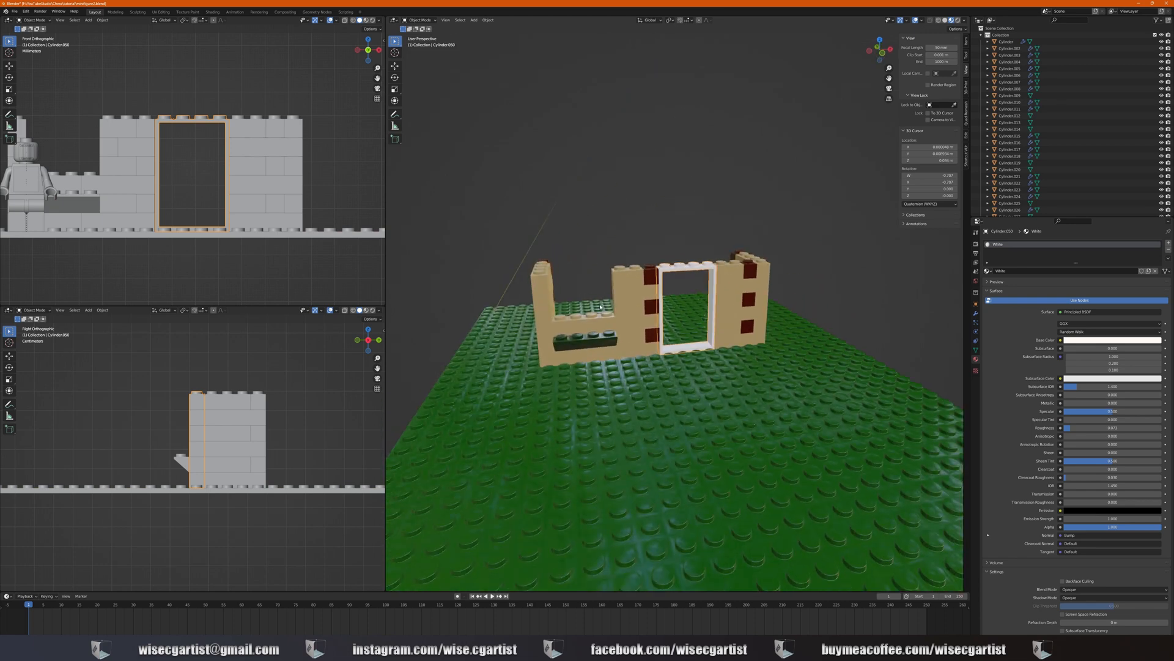
middle_drag(672, 274, 805, 347)
key(KP_1)
scroll(660, 271, up, 3)
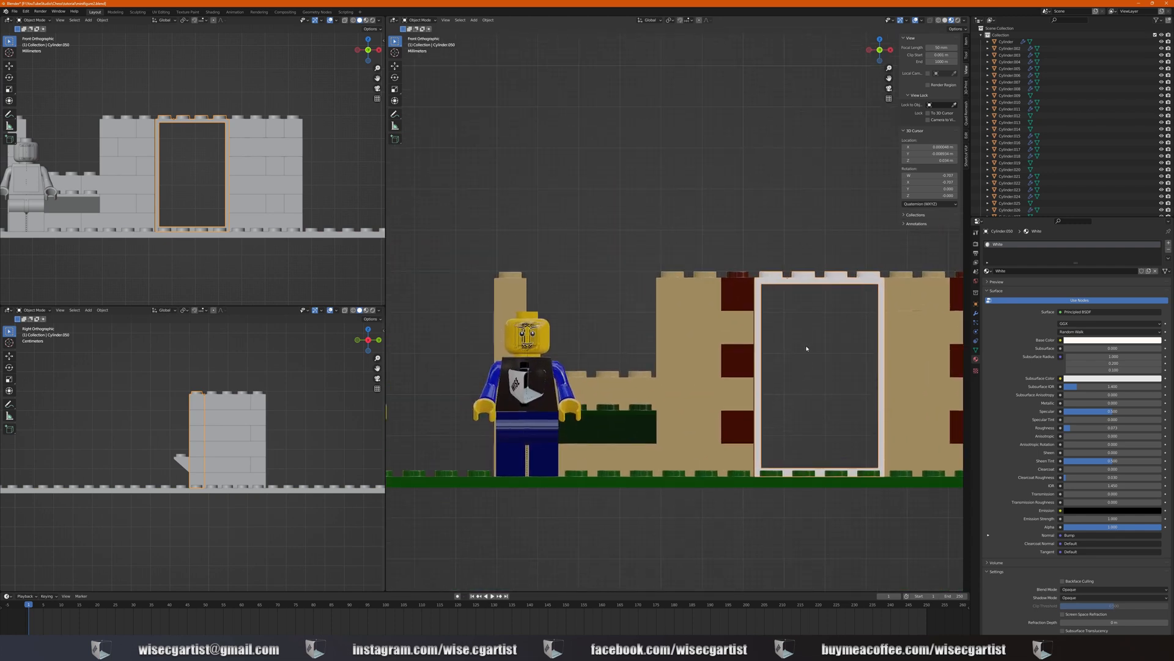
key(g)
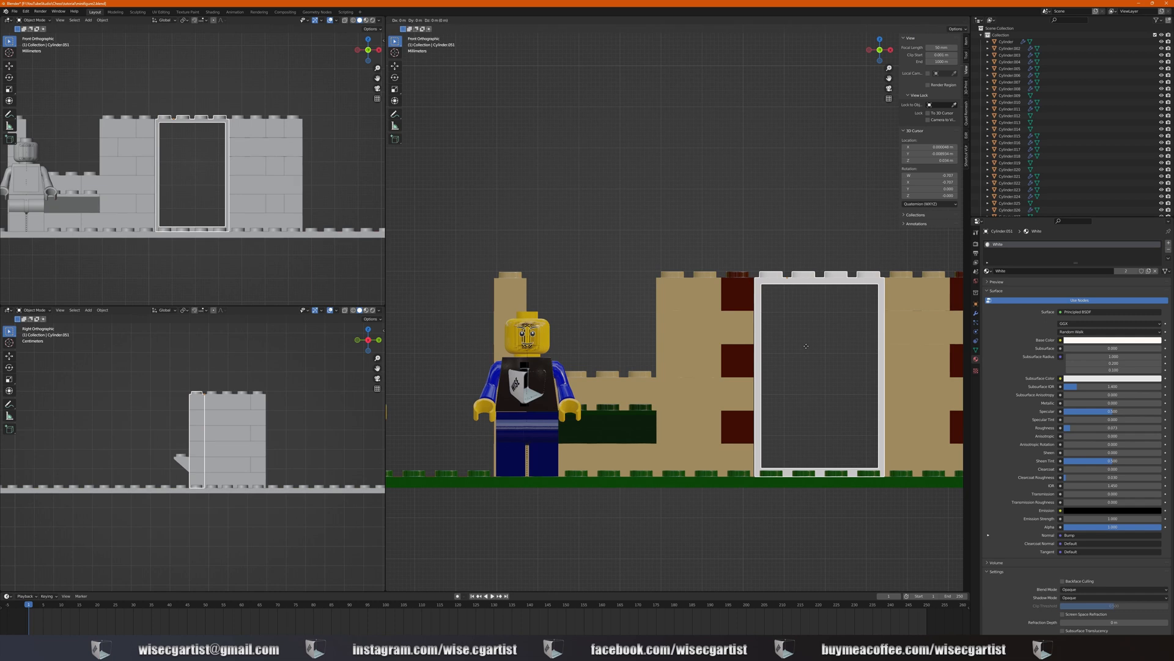
key(x)
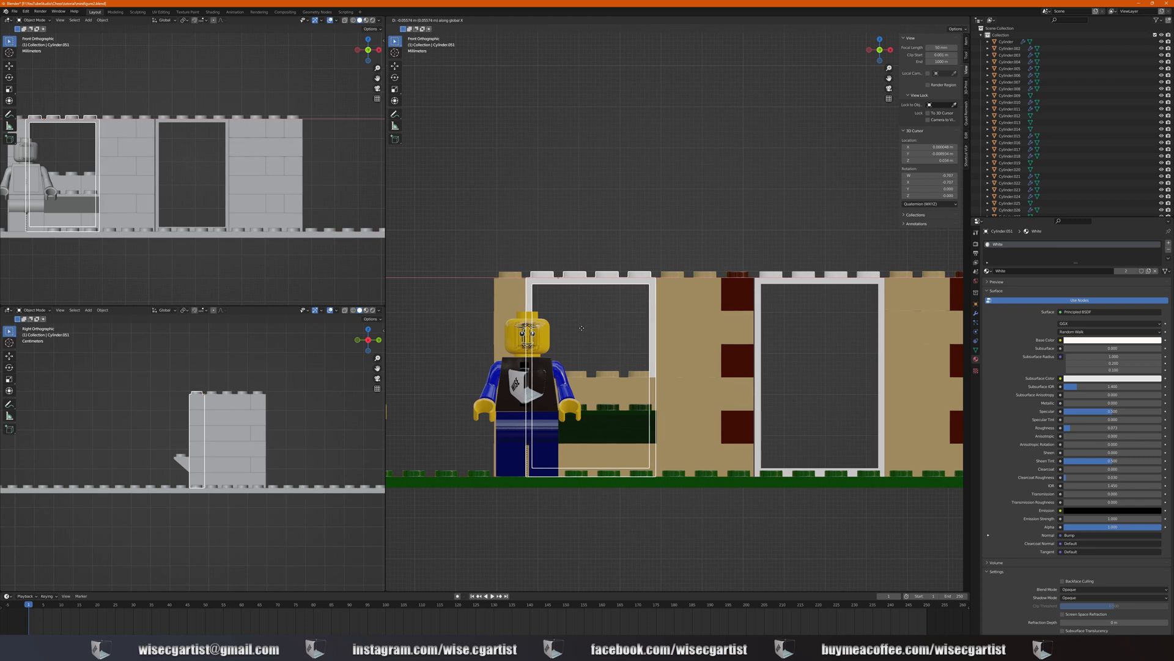
click(582, 329)
Raise the duplicated frame along Z until its sill rests on the low part of the wall
key(g)
key(z)
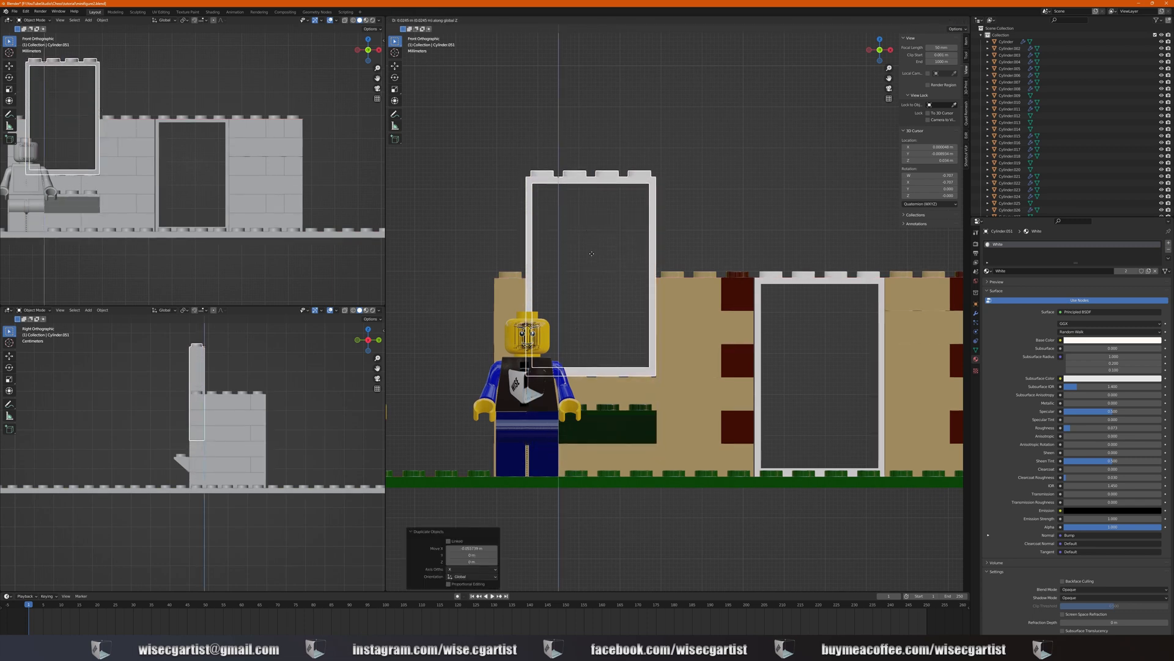
click(591, 263)
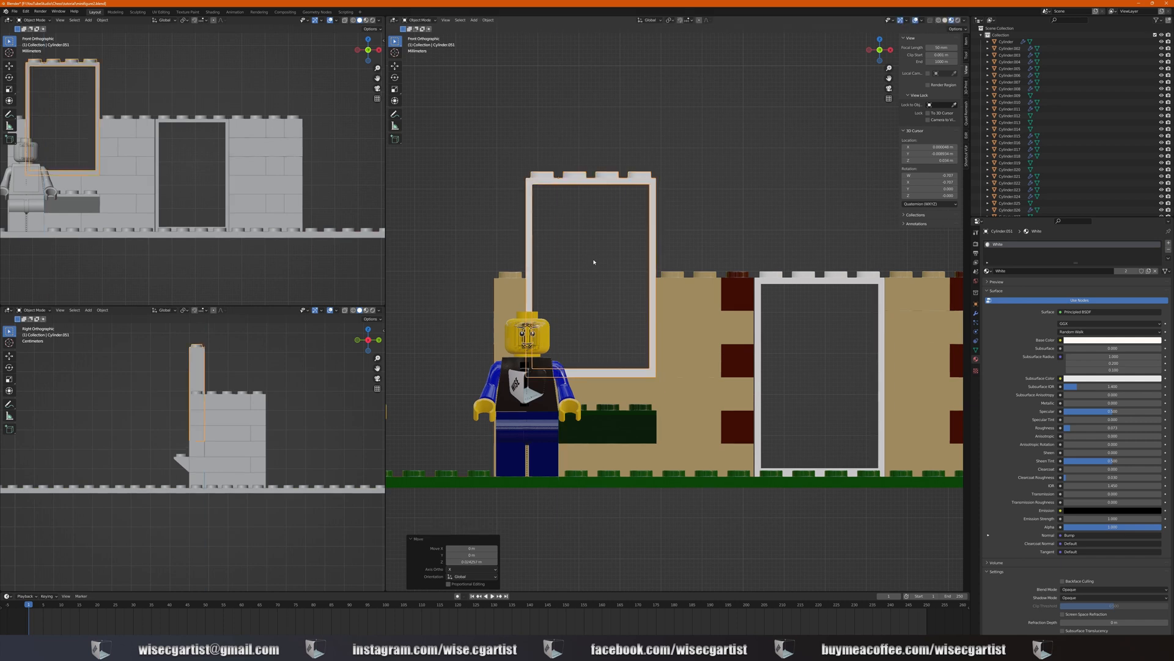
With X-ray on, lower the copied frame's upper vertices along Z to the wall's height, forming a shorter window frame
key(Tab)
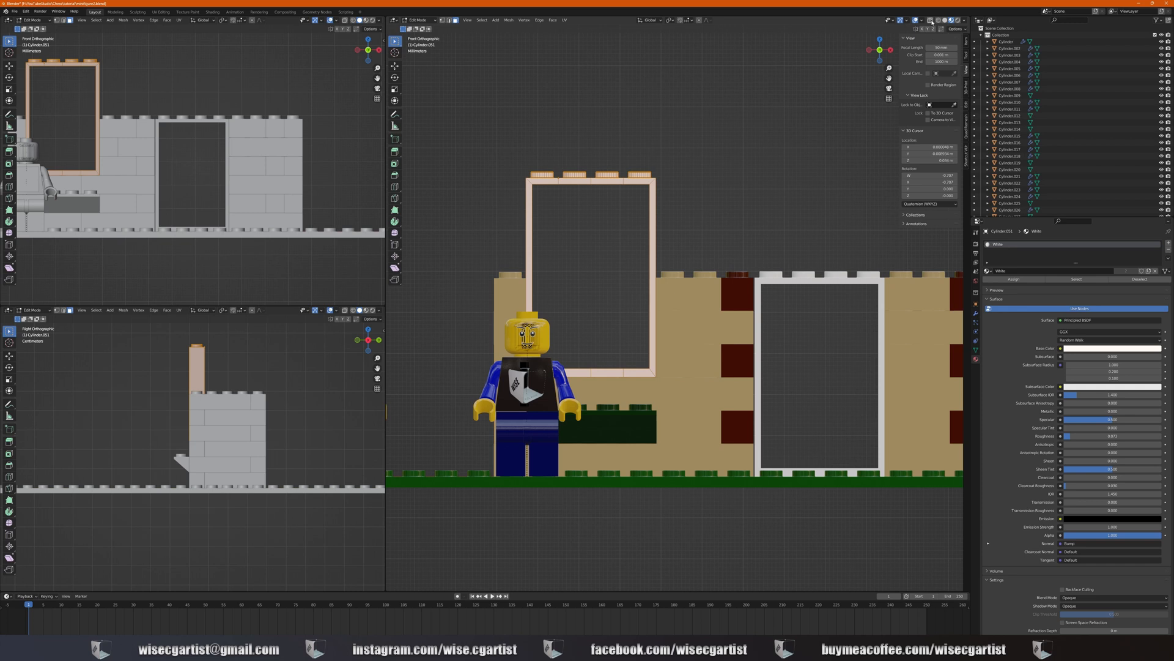
click(931, 20)
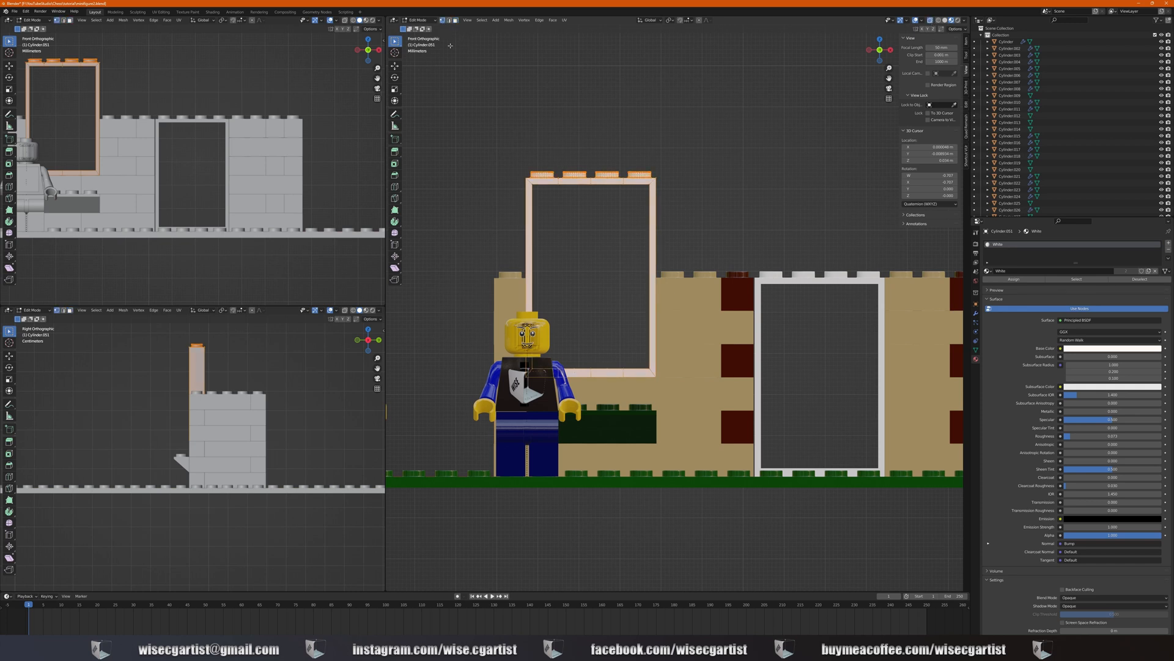
drag(486, 123, 772, 208)
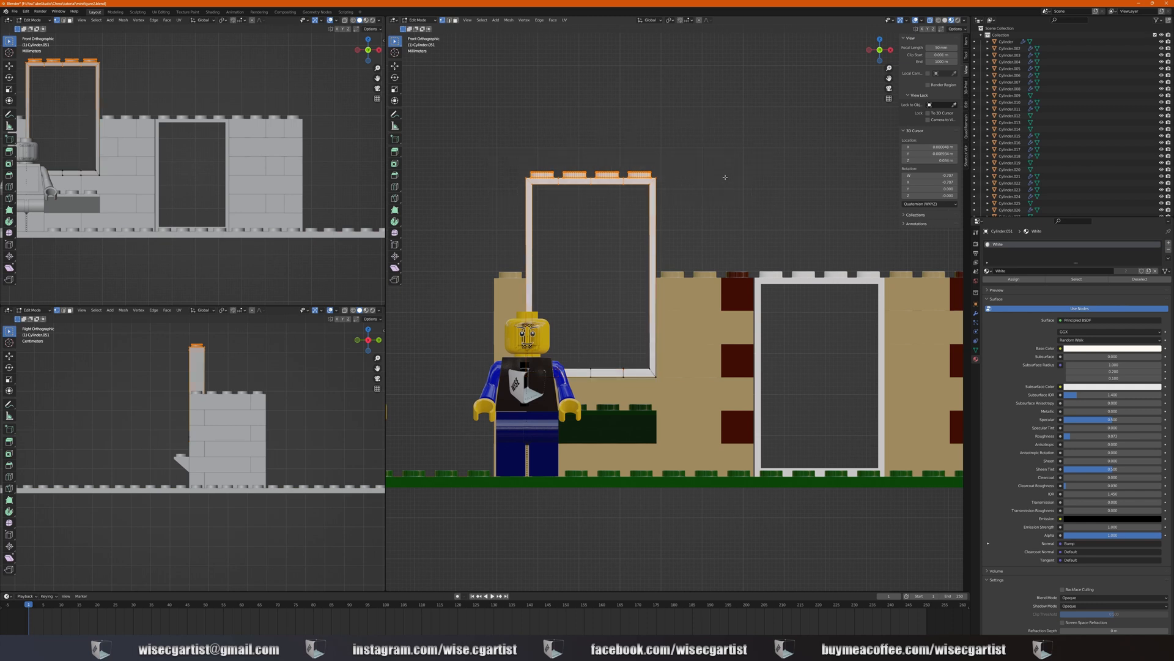
key(g)
key(z)
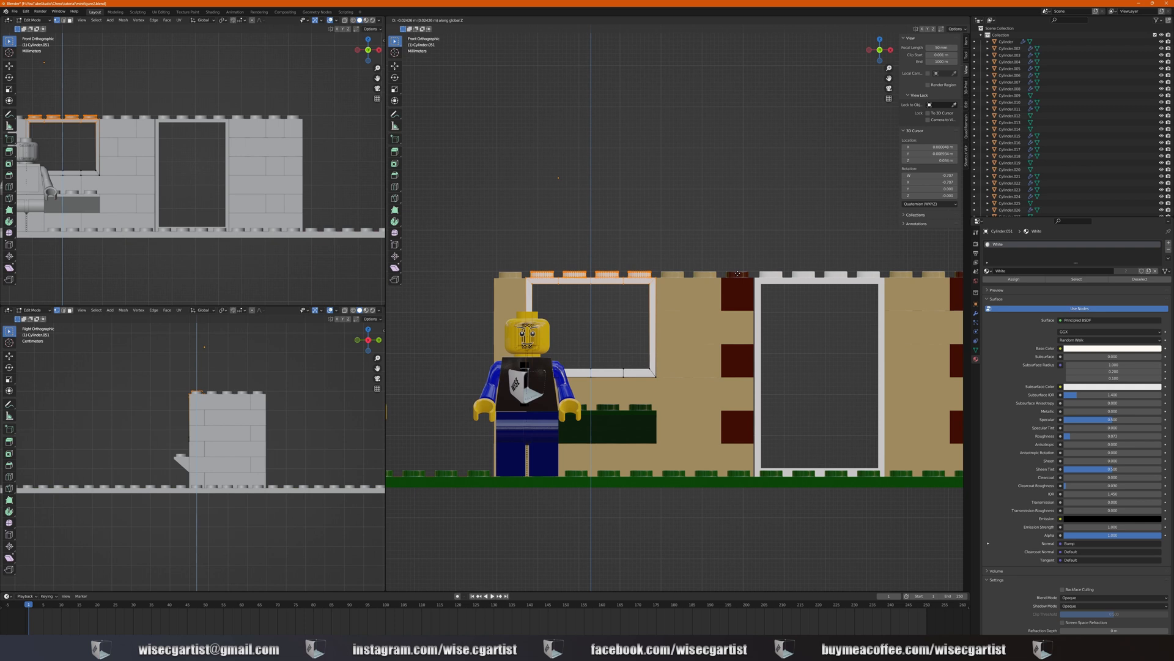
click(738, 275)
key(Tab)
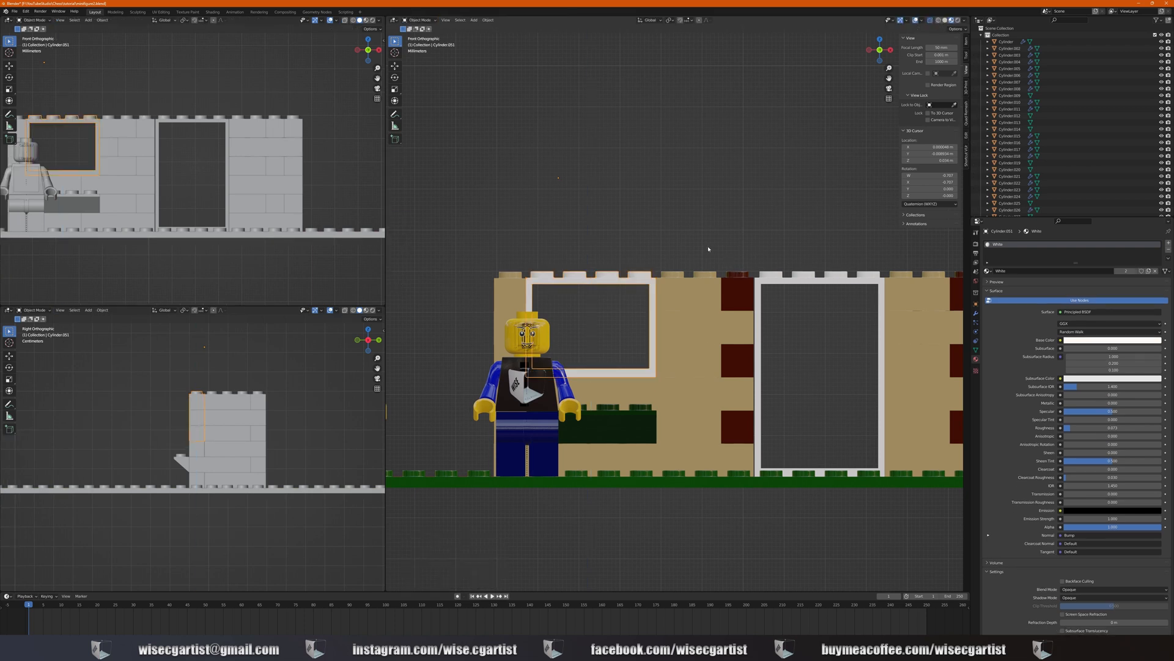
Examine the new window frame's fit in the wall from the front and from several angles
middle_drag(738, 275, 710, 264)
scroll(688, 254, down, 3)
scroll(710, 261, up, 1)
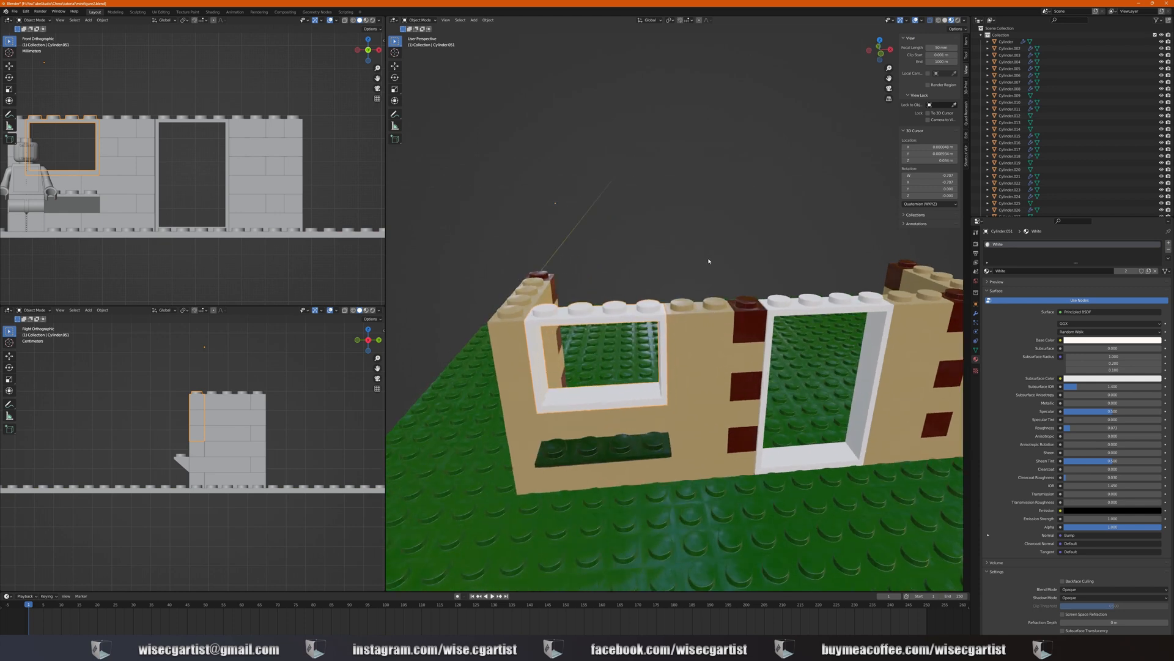
middle_drag(832, 212, 739, 311)
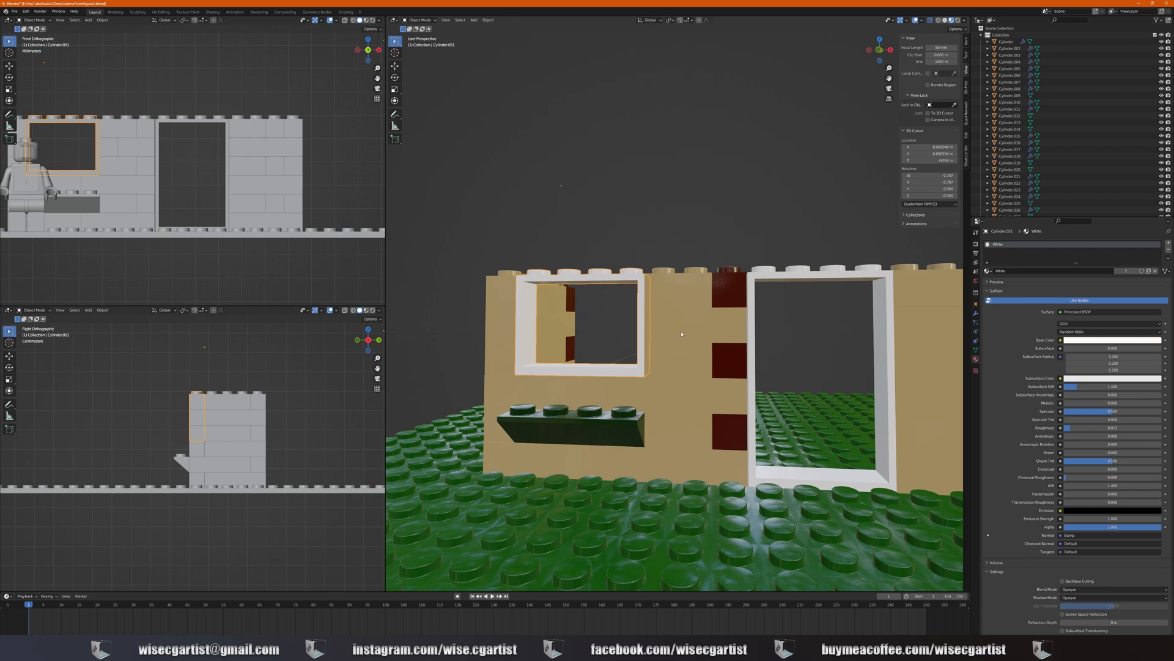
scroll(746, 323, down, 3)
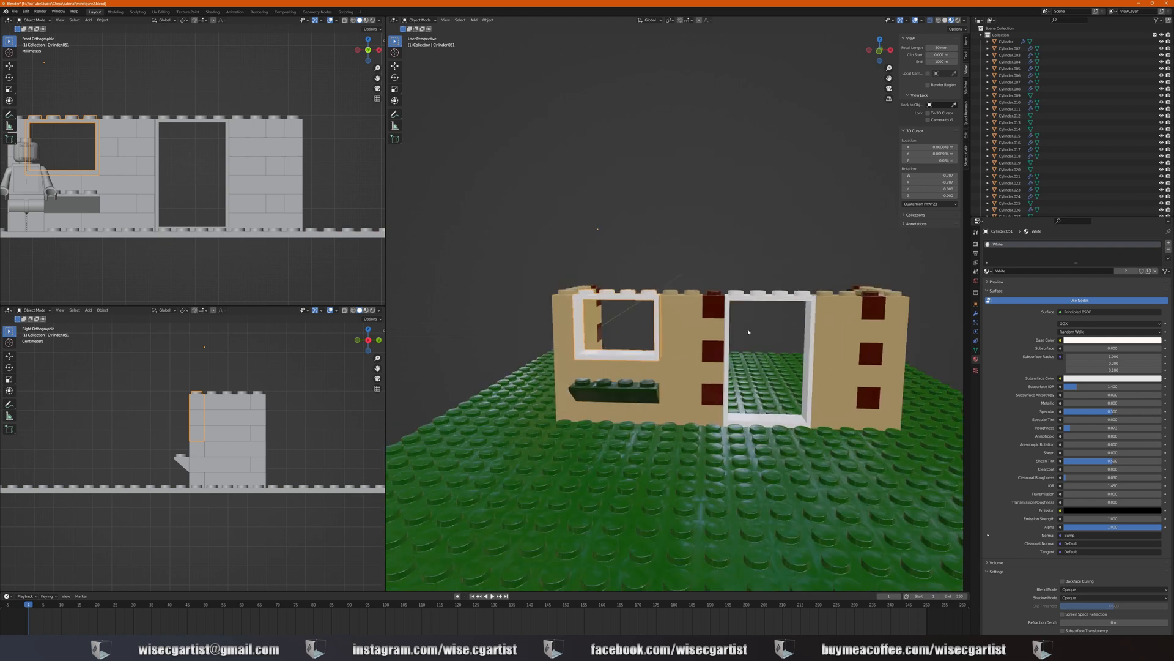
key(KP_1)
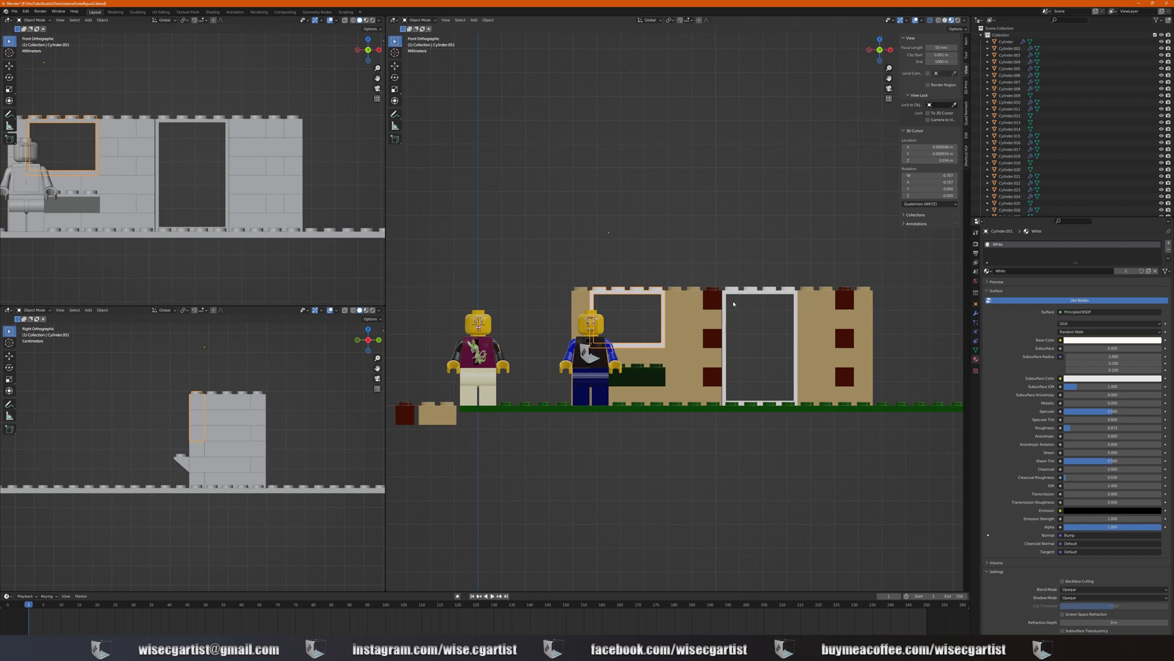
middle_drag(733, 303, 644, 304)
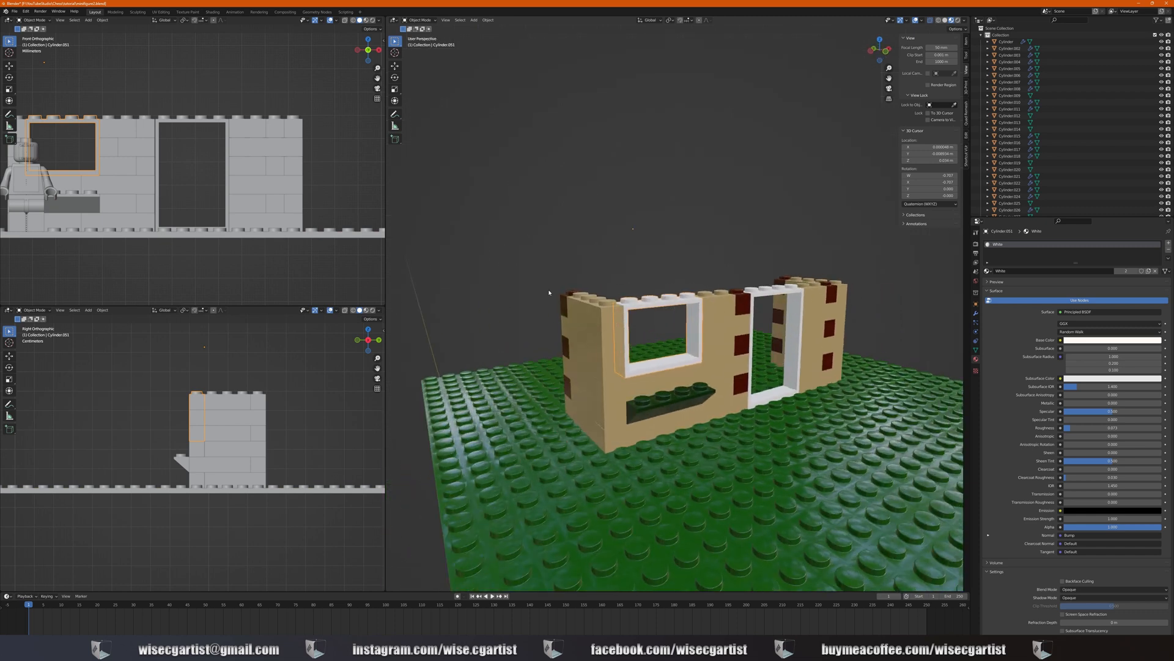
middle_drag(549, 292, 552, 258)
Select the window frame and its surrounding wall bricks, excluding the baseplate, and shift them slightly along X against the door frame
mouse_move(545, 255)
mouse_down()
mouse_move(637, 338)
mouse_move(581, 352)
mouse_move(600, 391)
mouse_up()
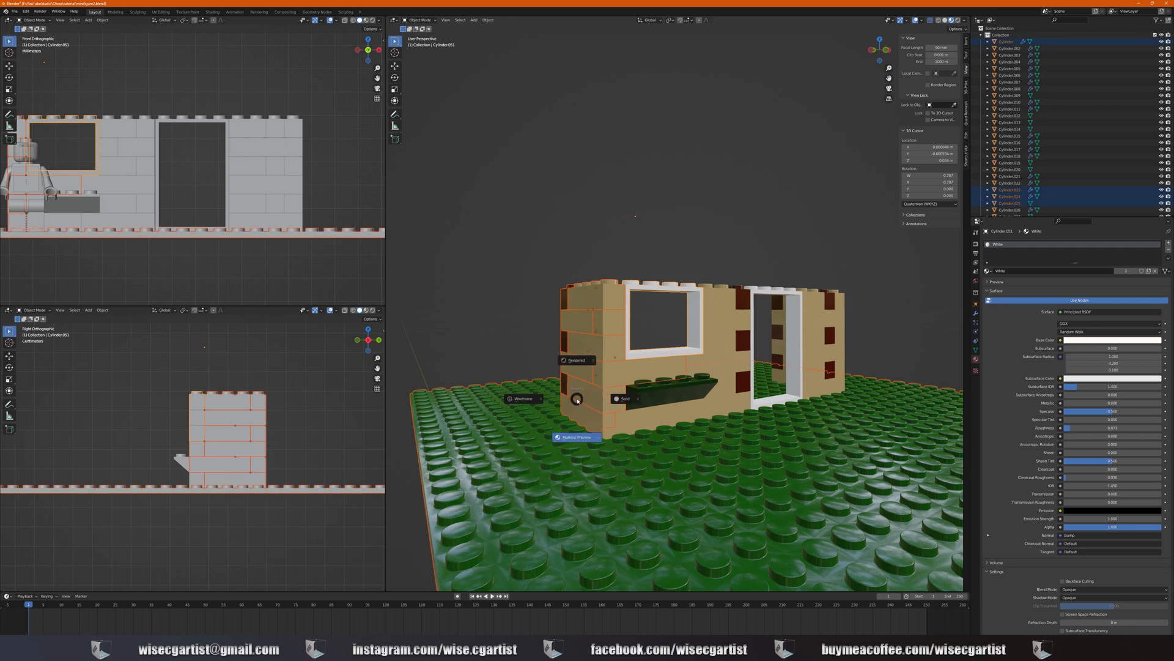
ctrl+drag(629, 371, 614, 415)
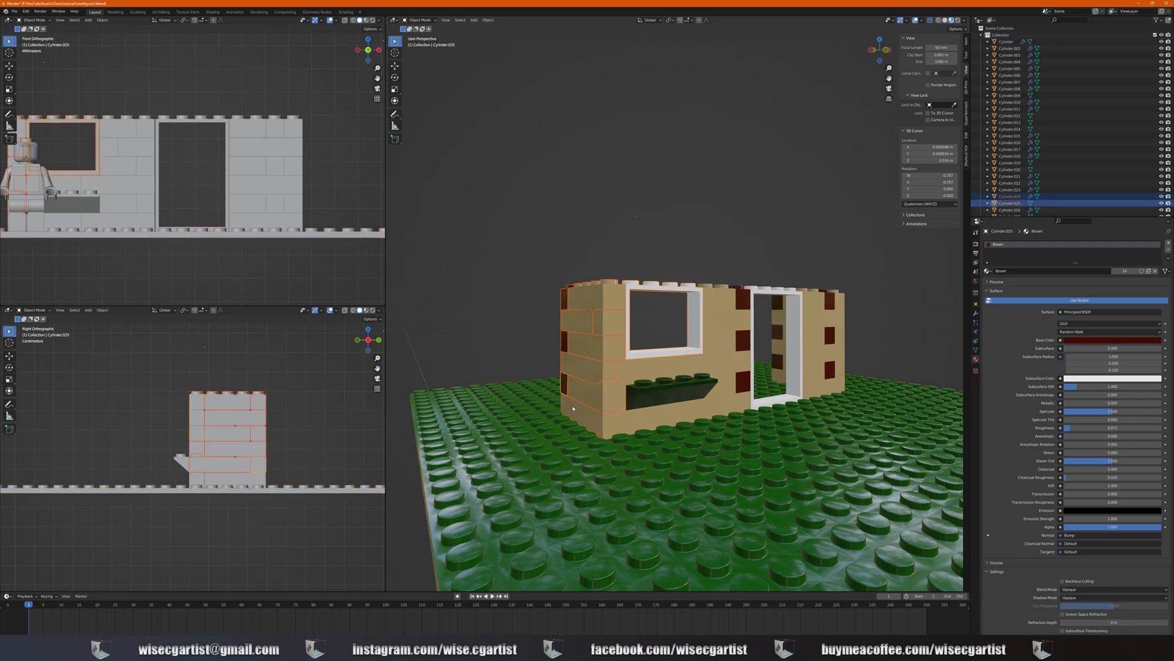
shift+click(648, 385)
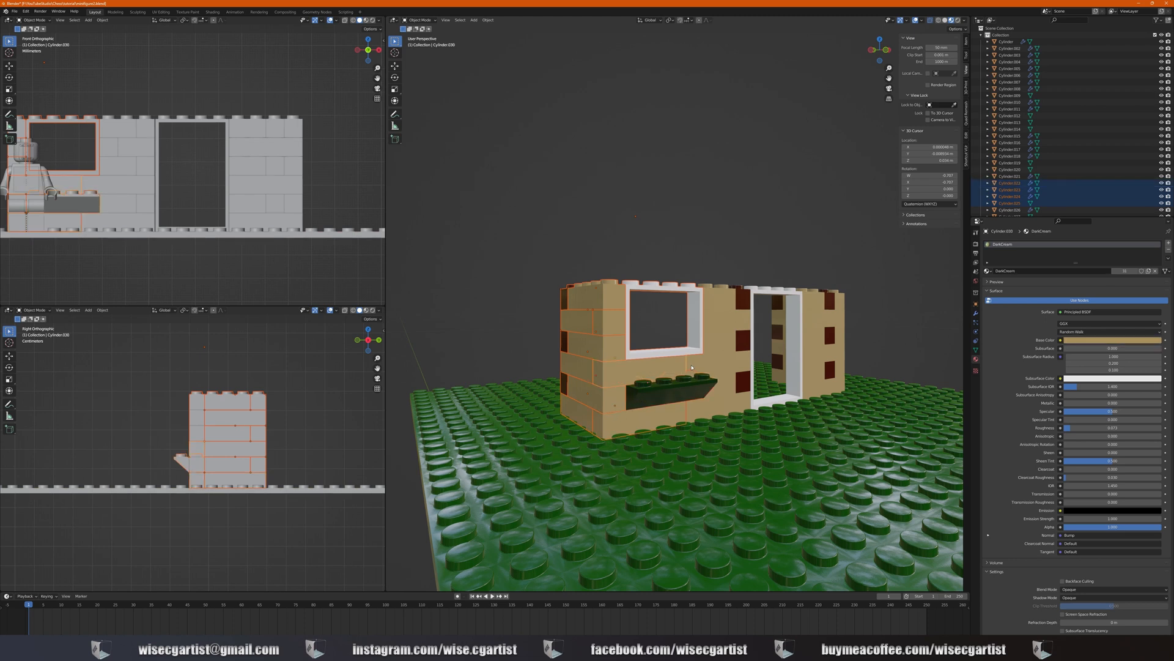
shift+click(731, 318)
shift+click(741, 342)
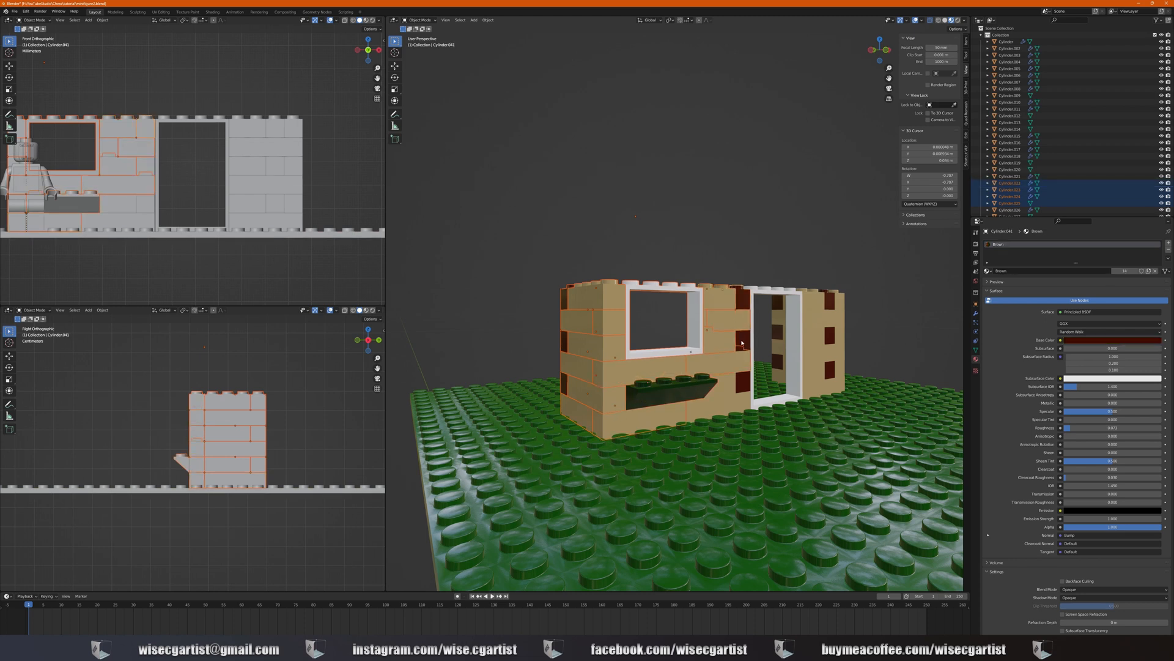
shift+click(743, 382)
shift+click(727, 392)
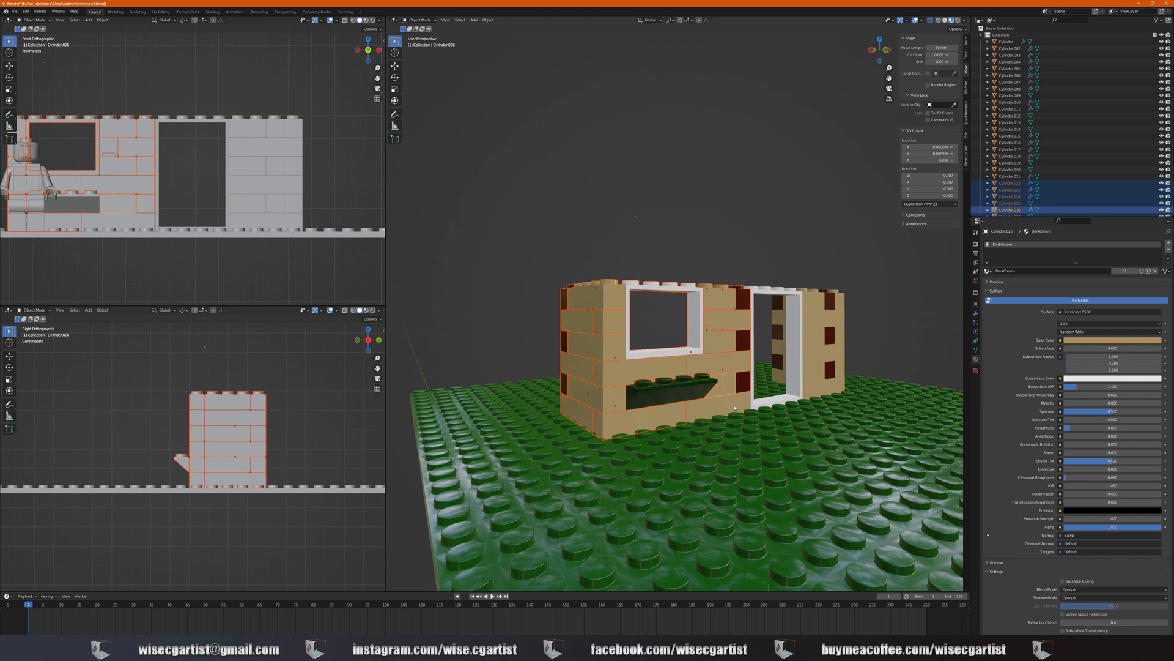
middle_drag(728, 392, 662, 314)
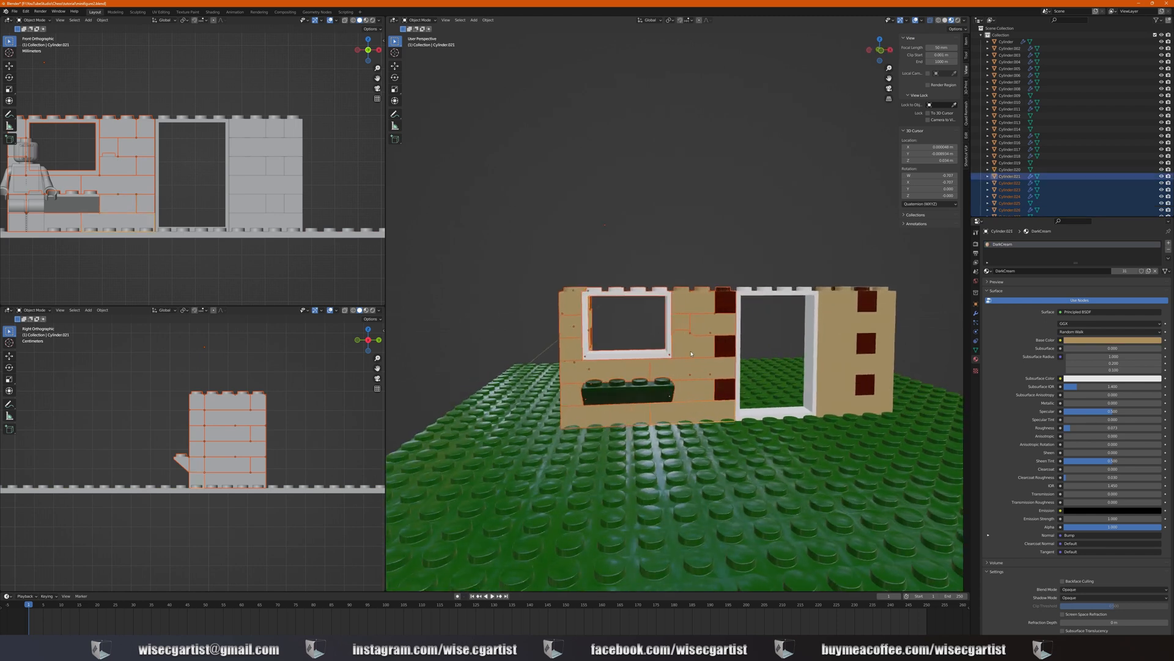
key(KP_1)
scroll(691, 354, up, 6)
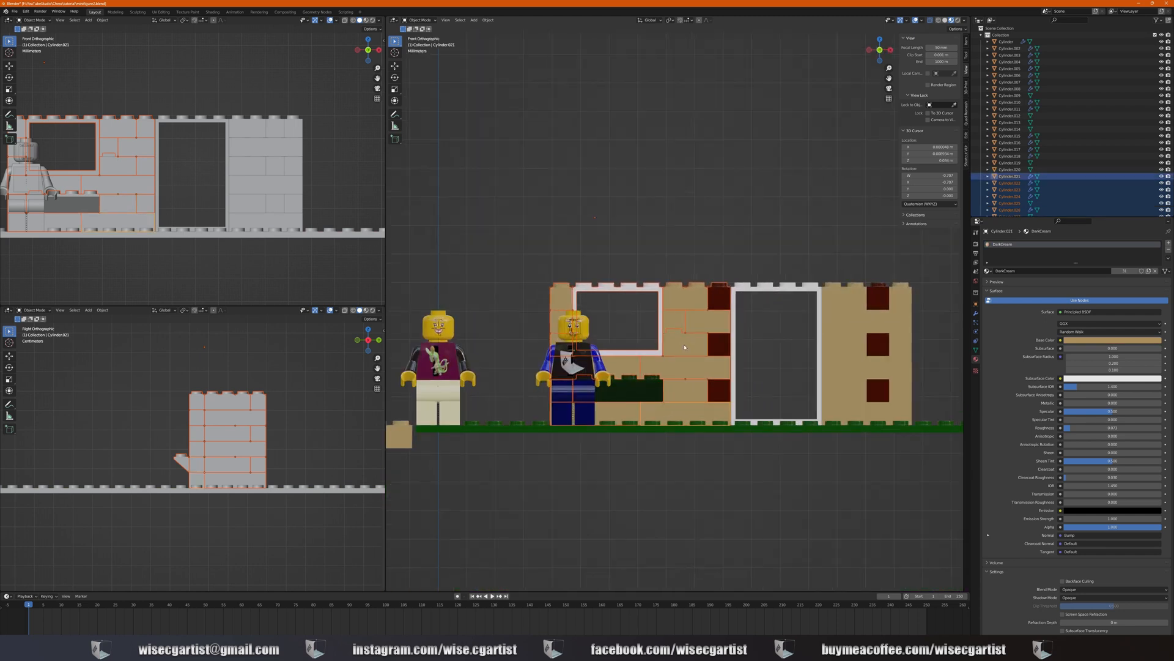
key(g)
key(x)
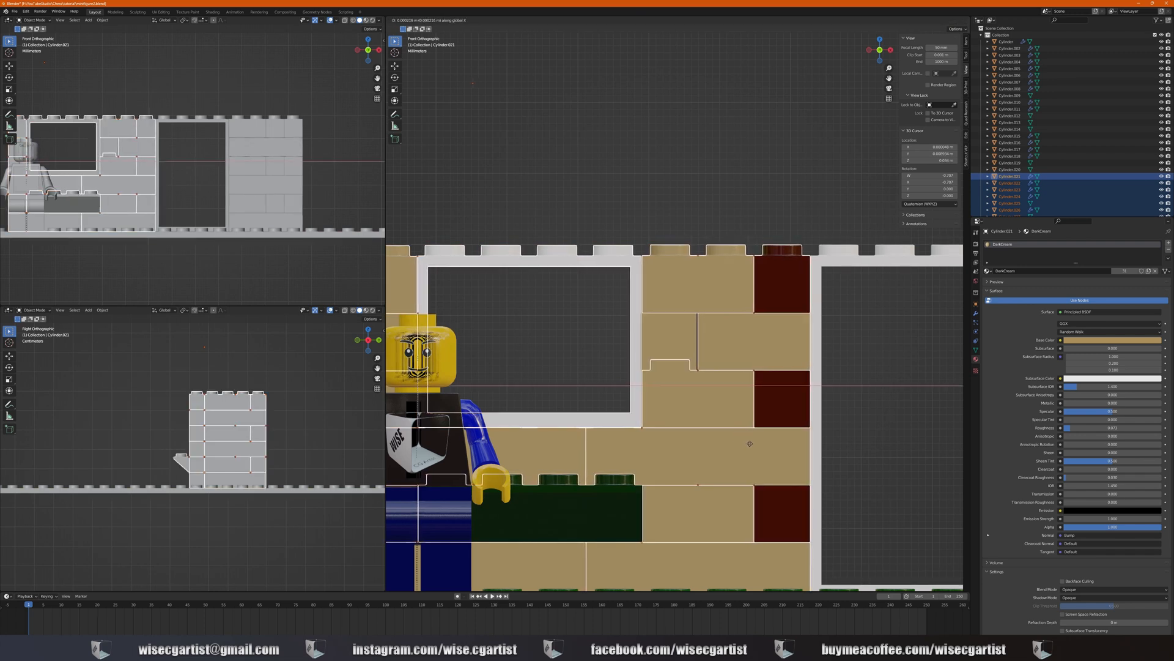
click(748, 441)
Nudge the two-stud cream brick beside the door frame, second row from the wall's top, slightly along X
scroll(747, 441, down, 1)
middle_drag(748, 441, 731, 374)
click(727, 428)
click(731, 367)
scroll(730, 373, up, 4)
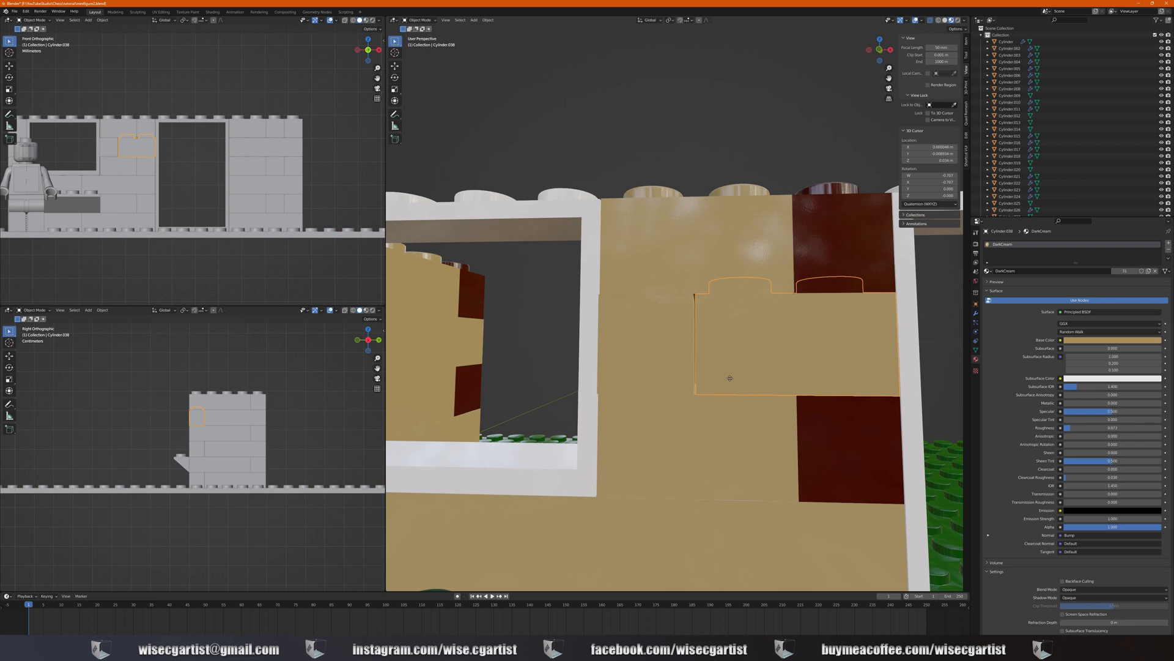
key(g)
key(x)
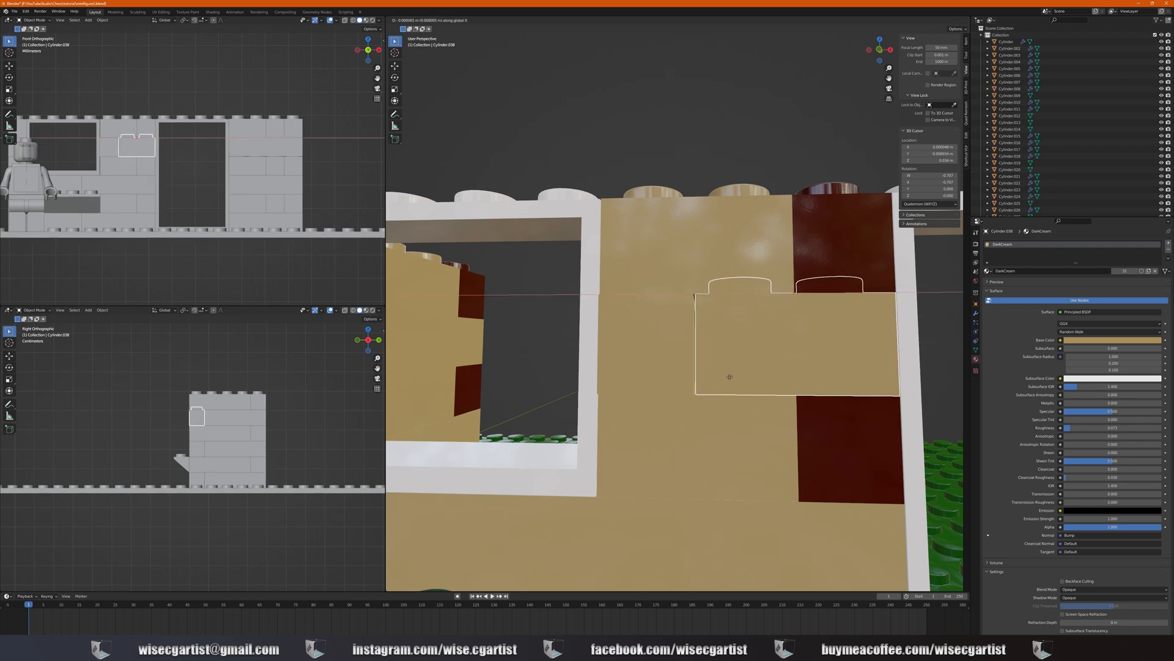
click(730, 377)
Nudge the one-stud cream brick beside the window frame slightly along X towards its neighbour, and clear the selection
click(683, 348)
key(g)
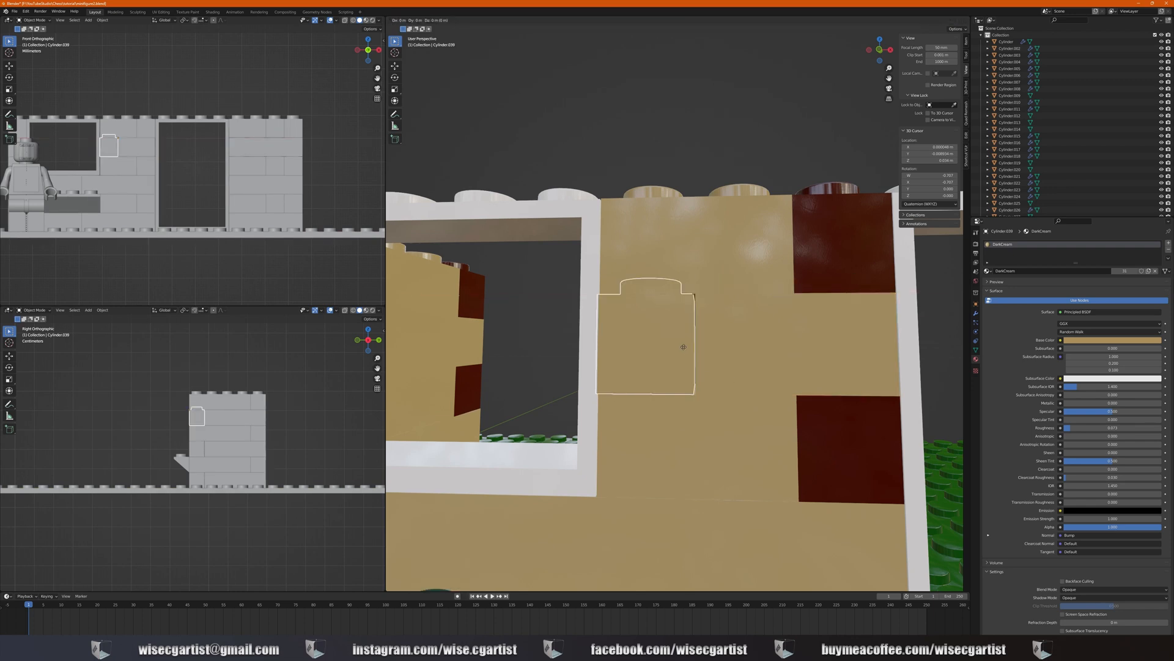
key(x)
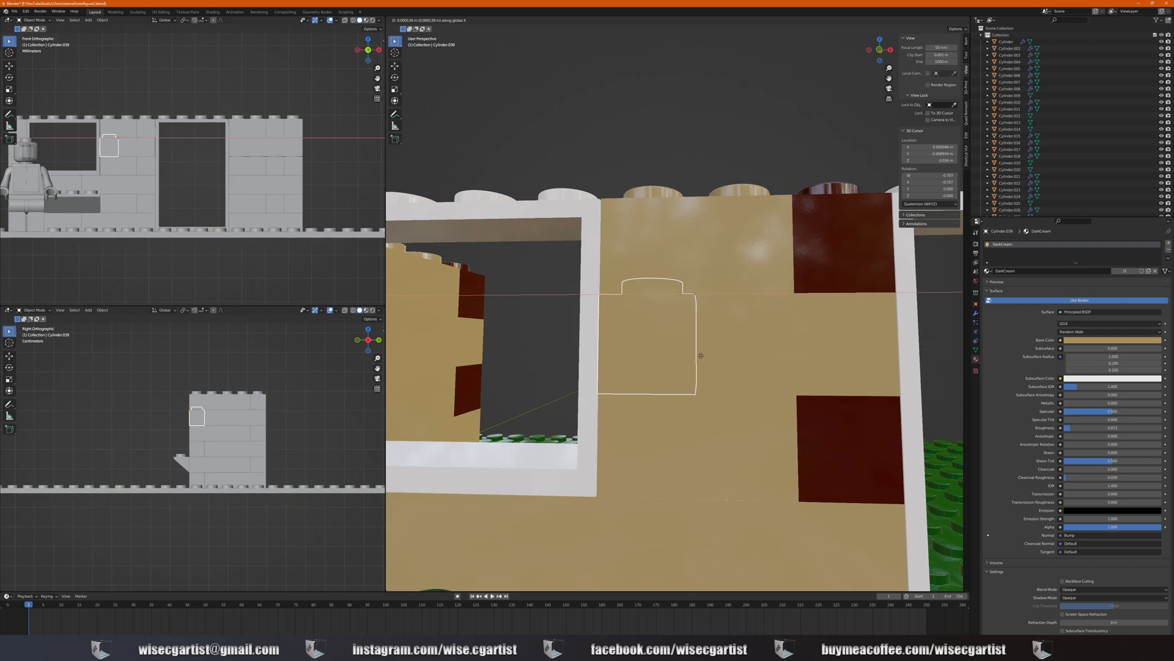
click(703, 357)
scroll(703, 356, down, 6)
middle_drag(703, 357, 710, 379)
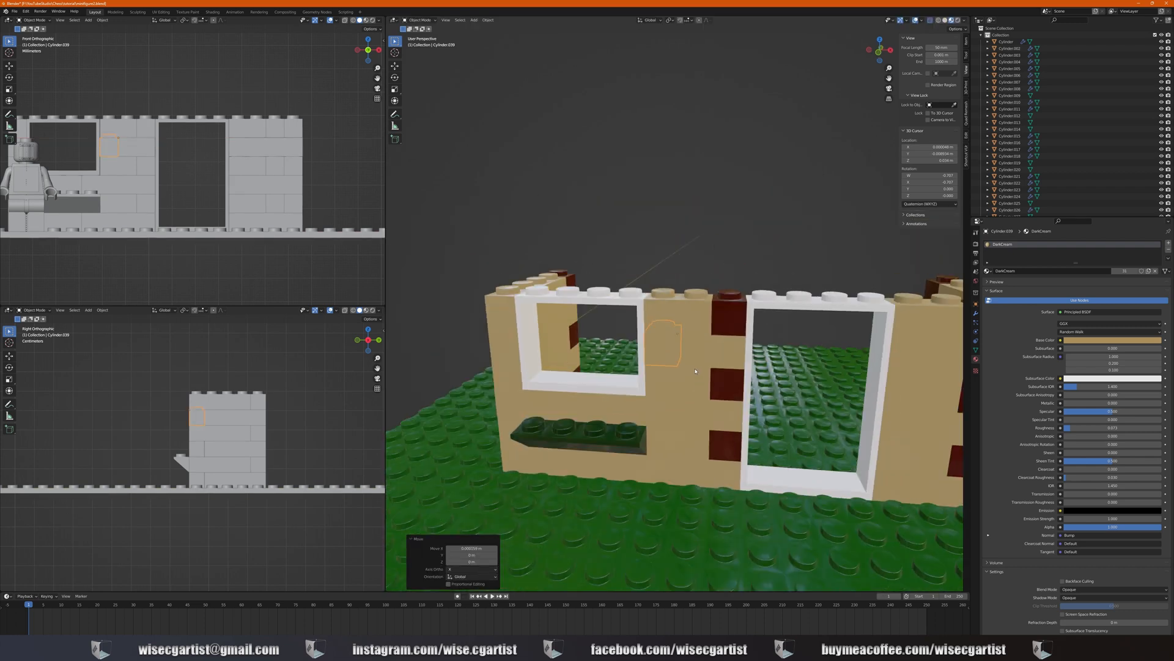
click(726, 241)
Duplicate the green baseplate and raise the copy along Z above the walls
middle_drag(726, 241, 688, 316)
scroll(731, 266, down, 2)
scroll(692, 329, up, 2)
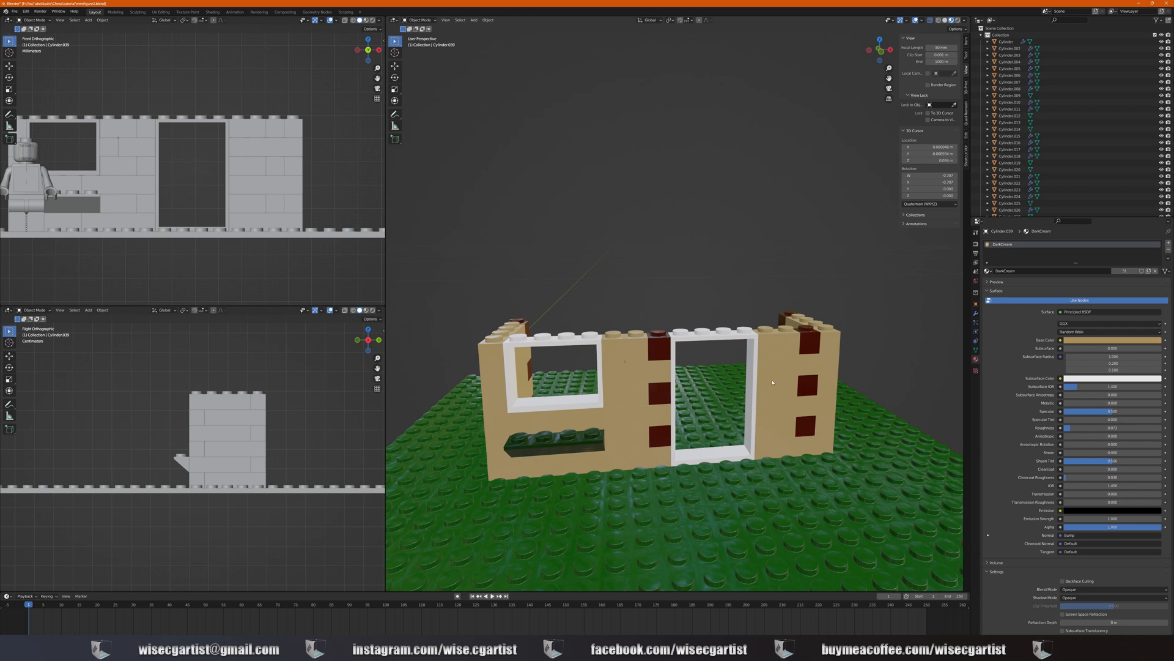
scroll(773, 382, down, 5)
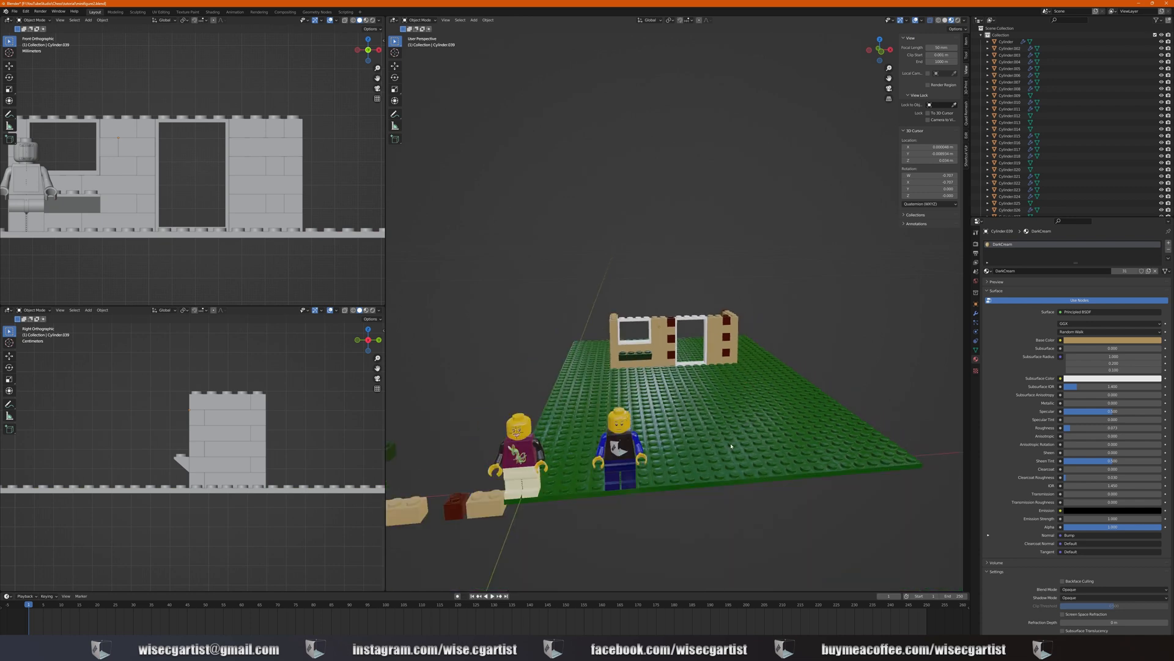
click(731, 446)
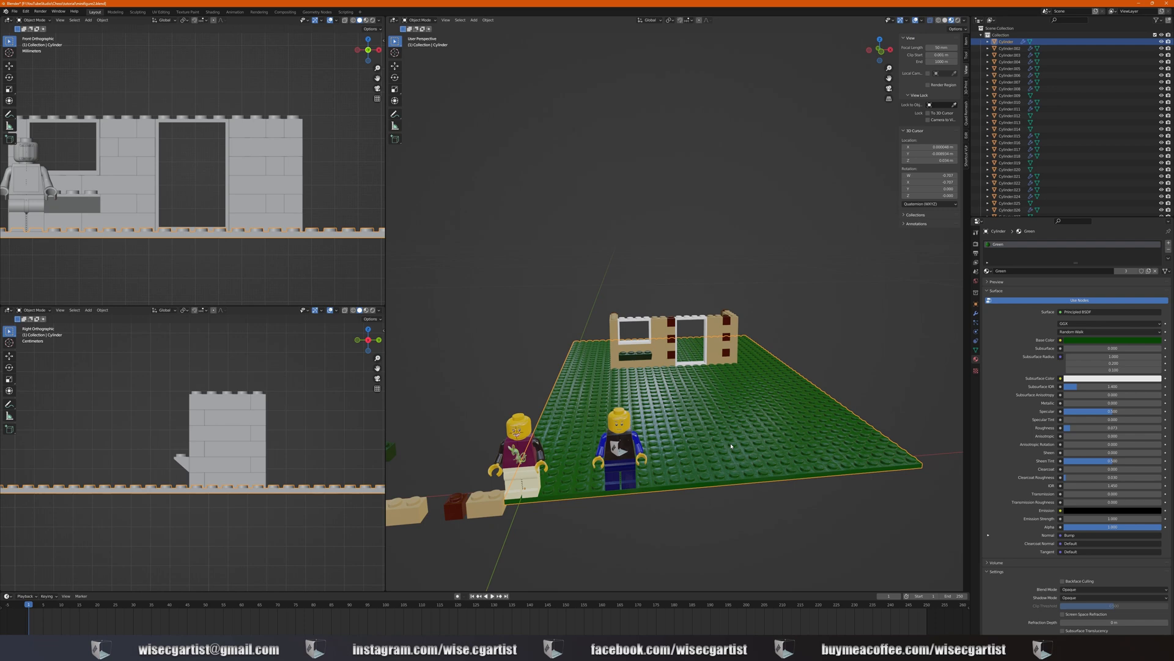
key(shift+d)
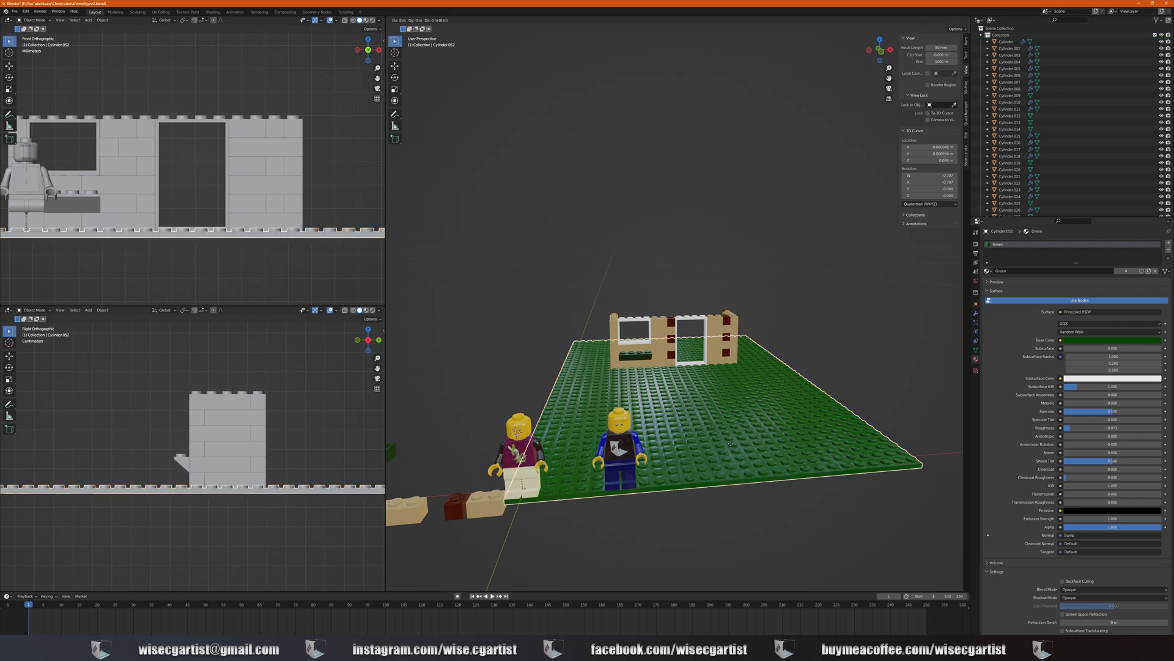
key(z)
click(730, 335)
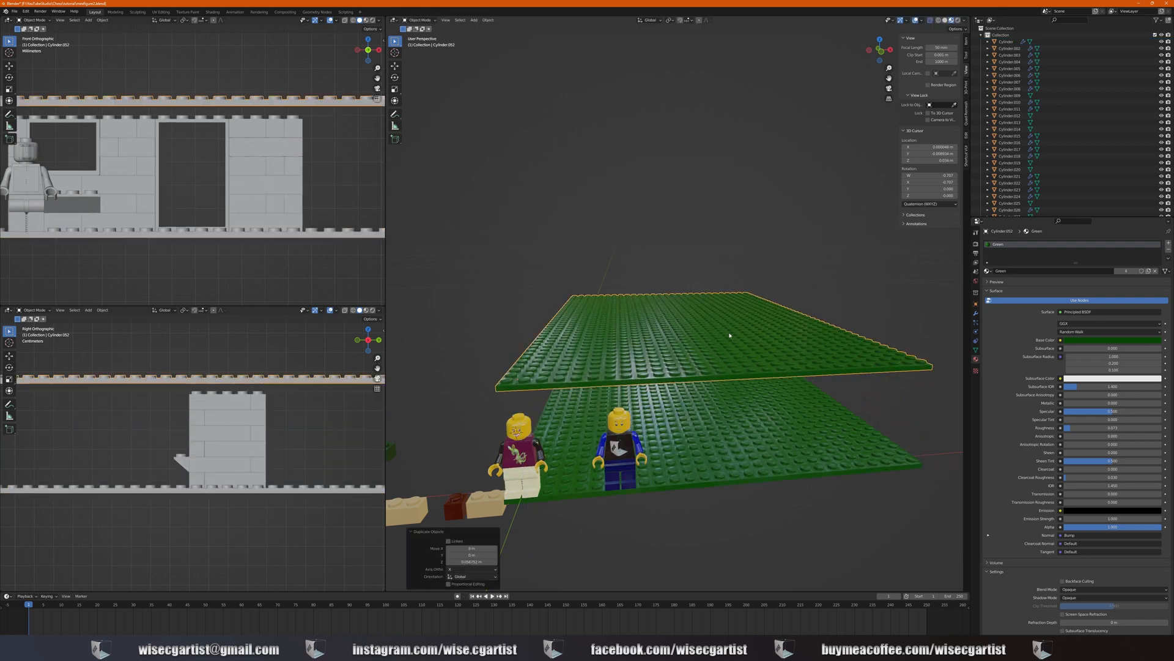
Position the raised plate from above so its corner lines up with the walls' front corner on the window side
key(KP_7)
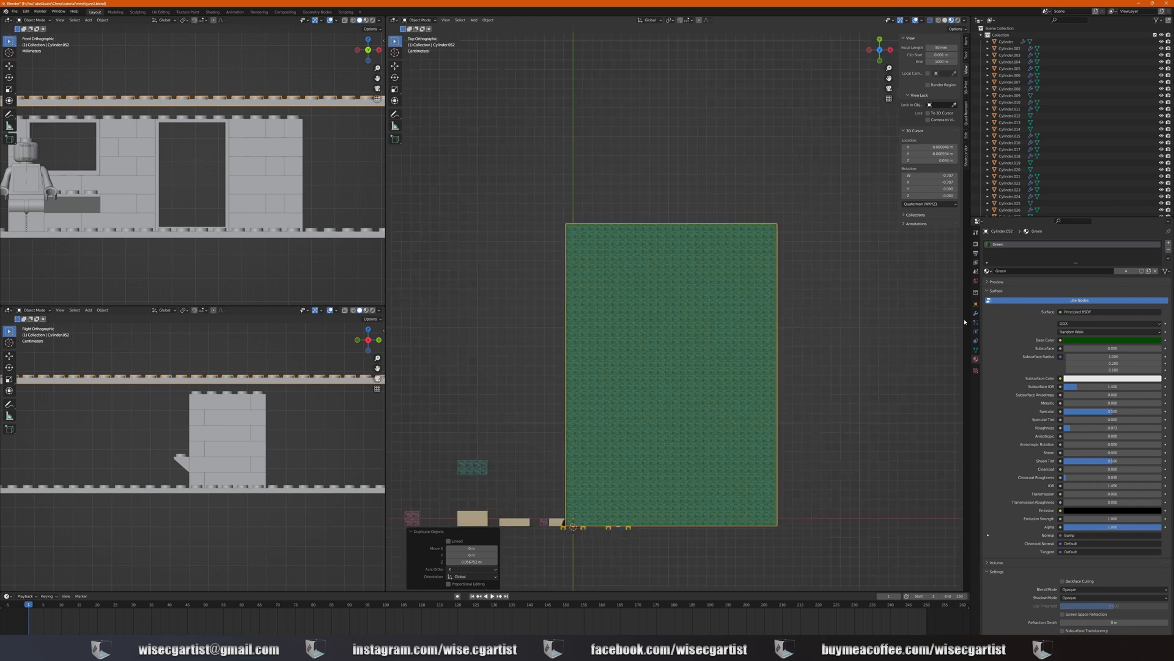
key(shift+d)
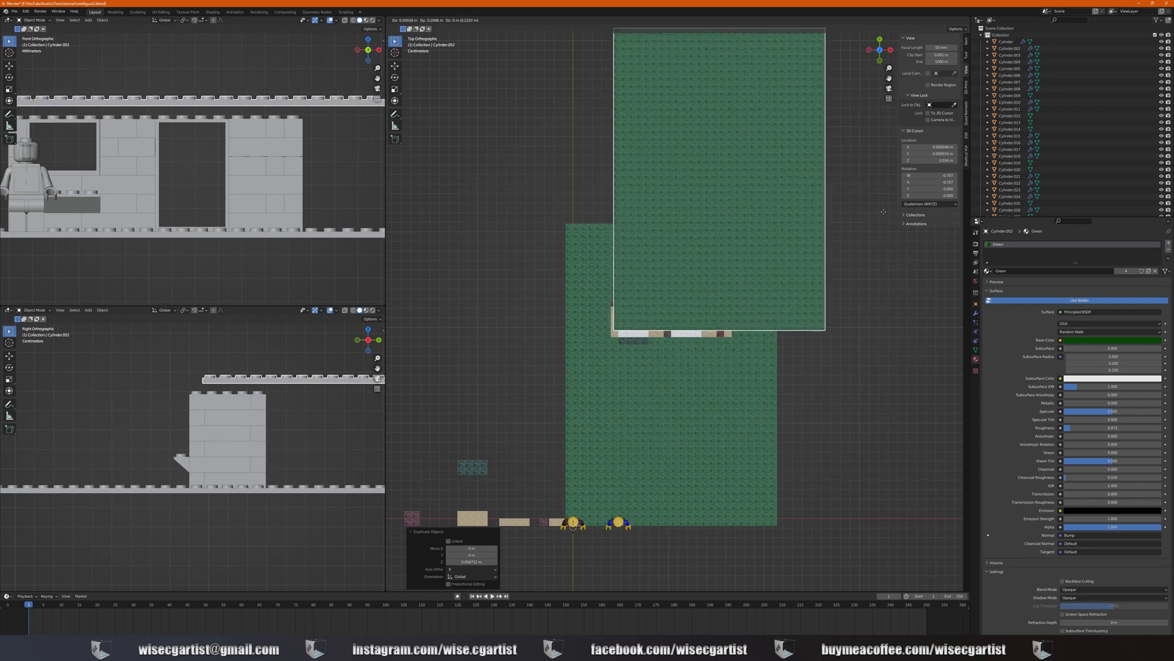
click(882, 217)
scroll(863, 249, up, 8)
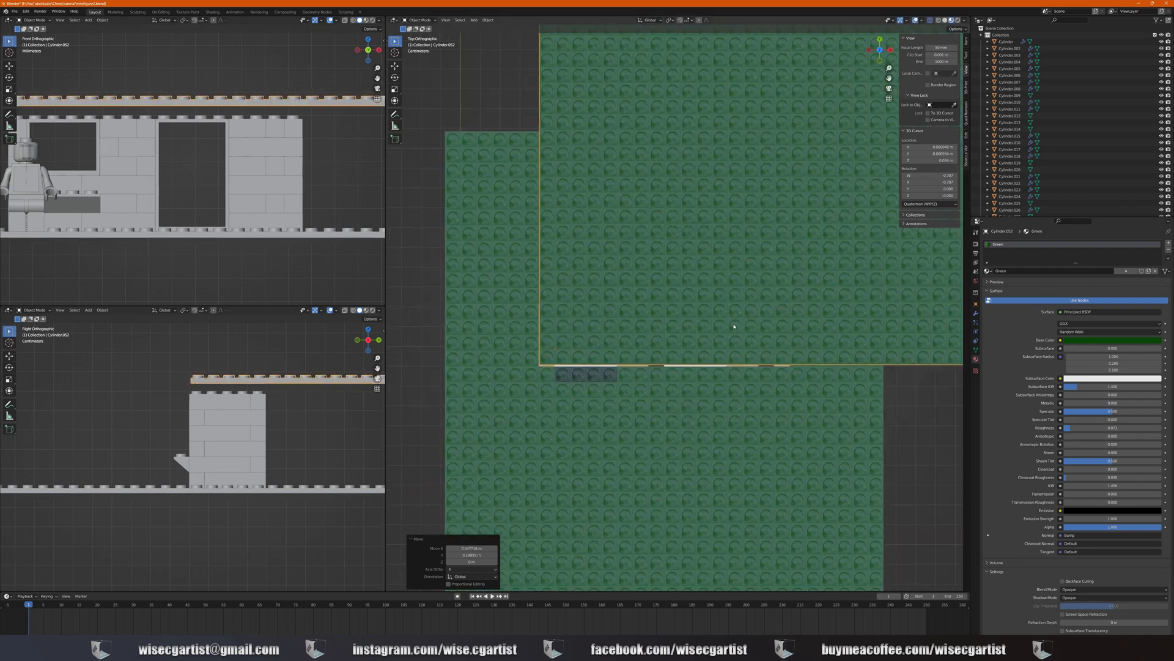
key(g)
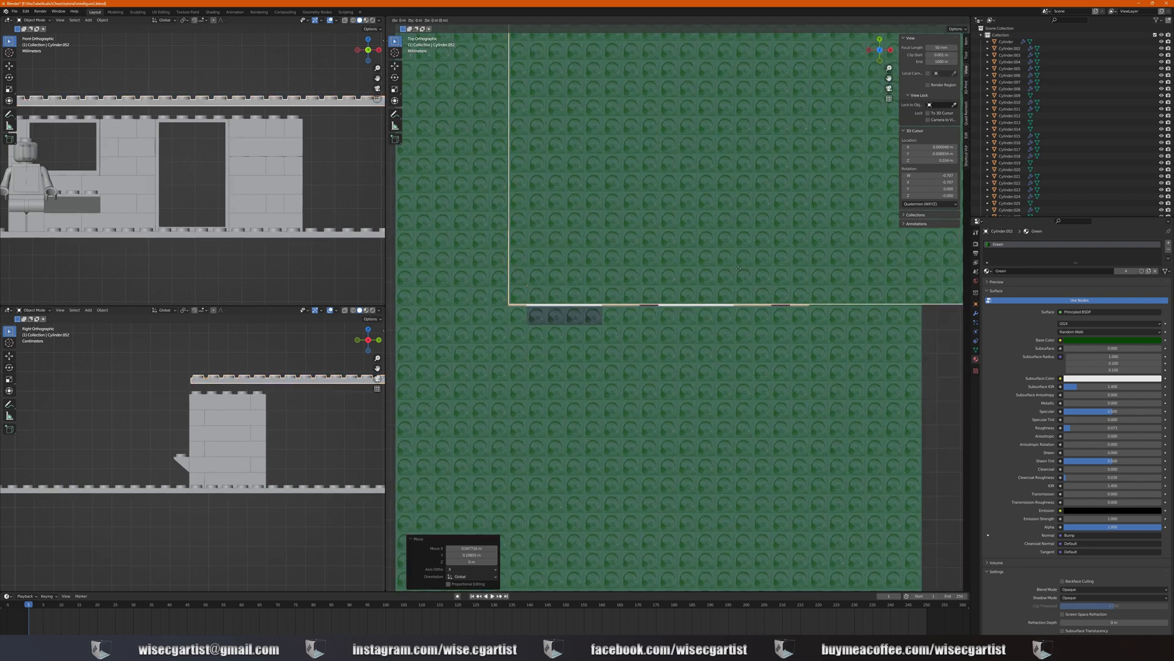
click(793, 301)
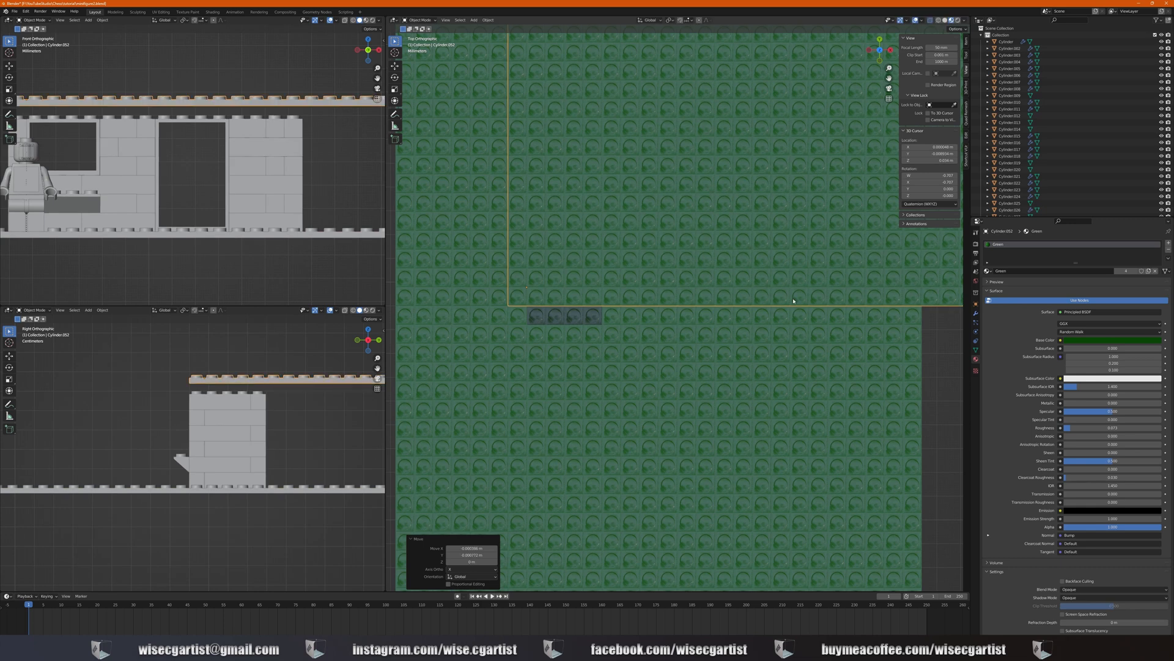
Set the raised plate's first Array count to 8 and its second Array count to 5 to cover the walls
click(976, 313)
scroll(902, 338, down, 6)
shift+middle_drag(884, 338, 868, 380)
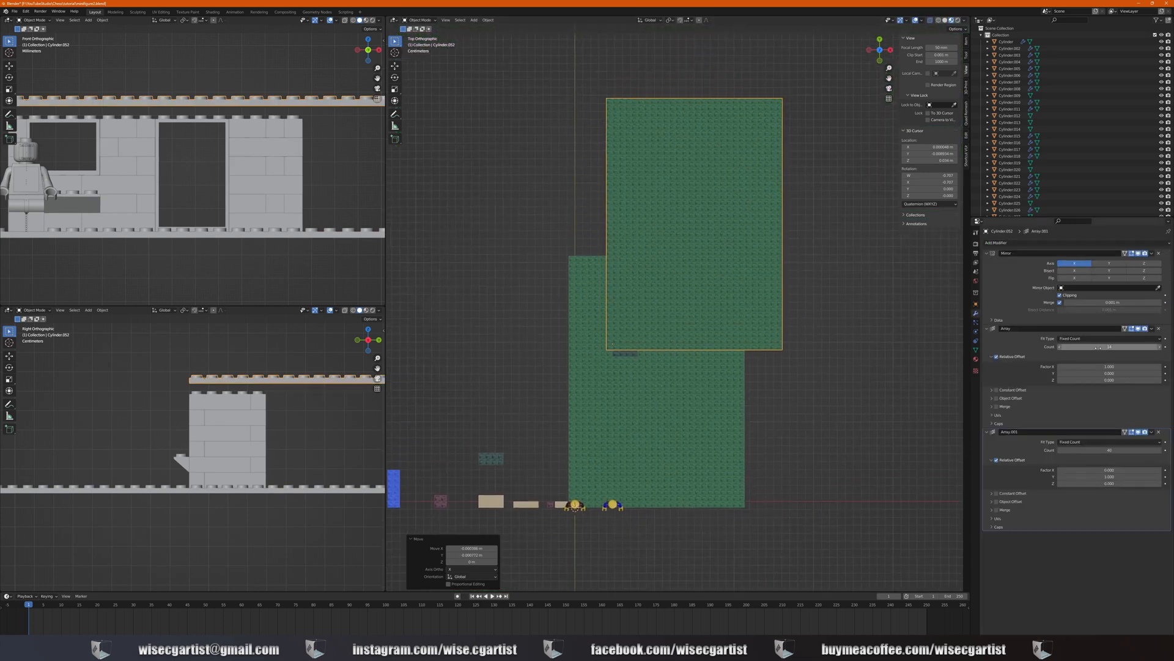
mouse_move(1098, 347)
mouse_down()
mouse_move(1061, 347)
mouse_move(1081, 347)
mouse_up()
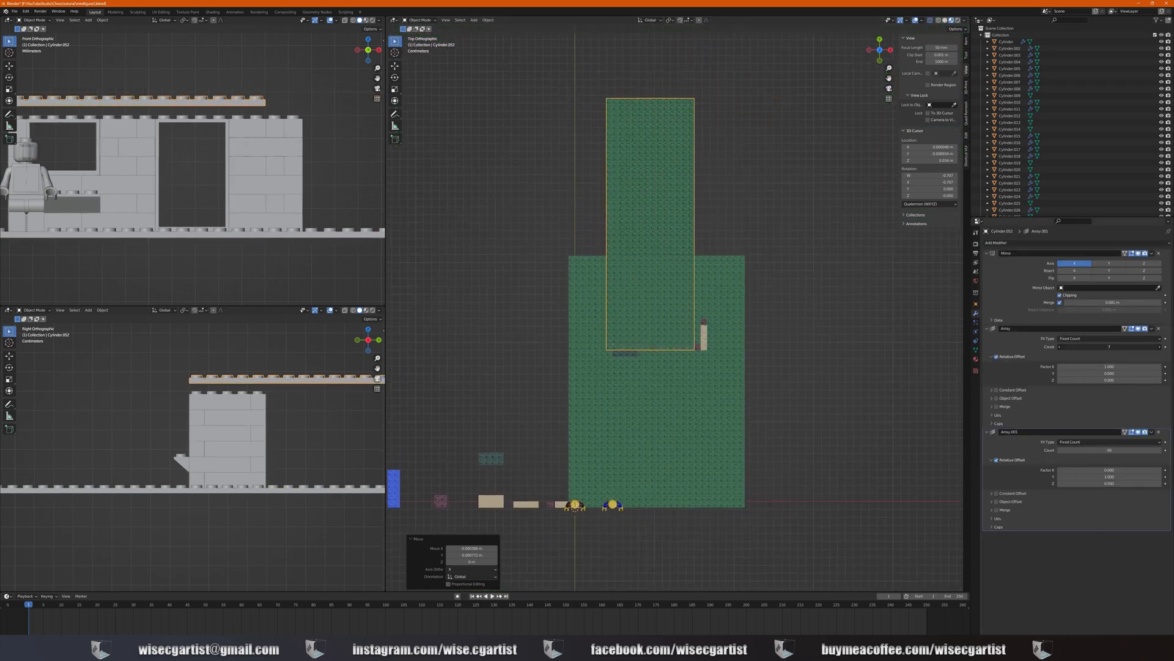
click(1159, 347)
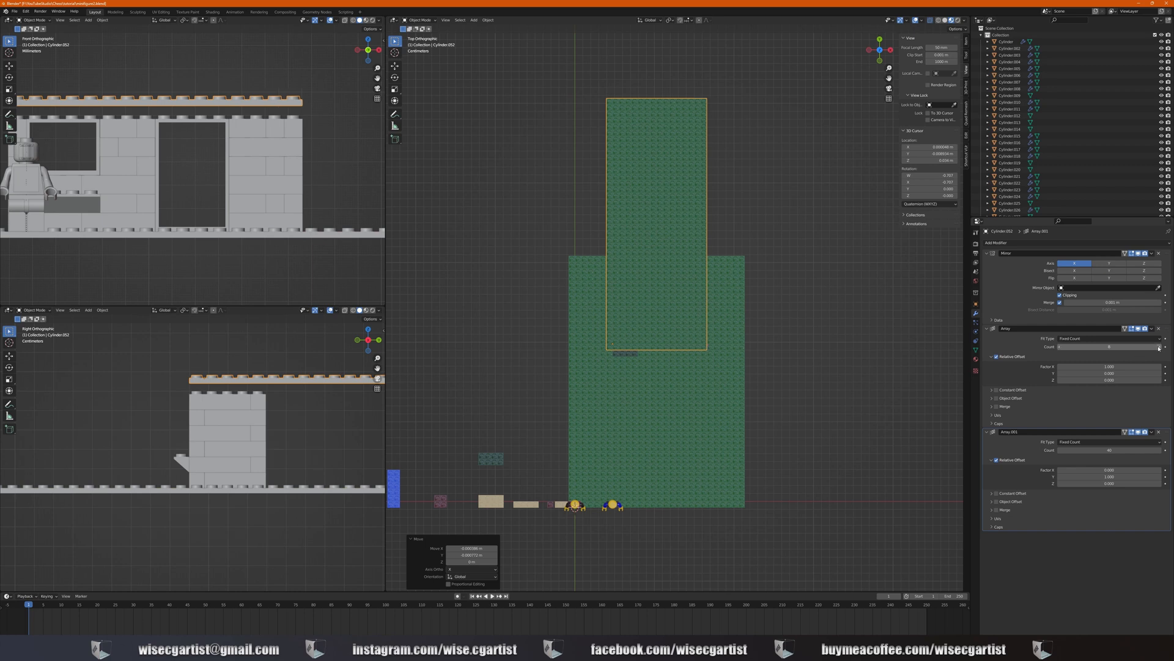
drag(1127, 450, 1163, 454)
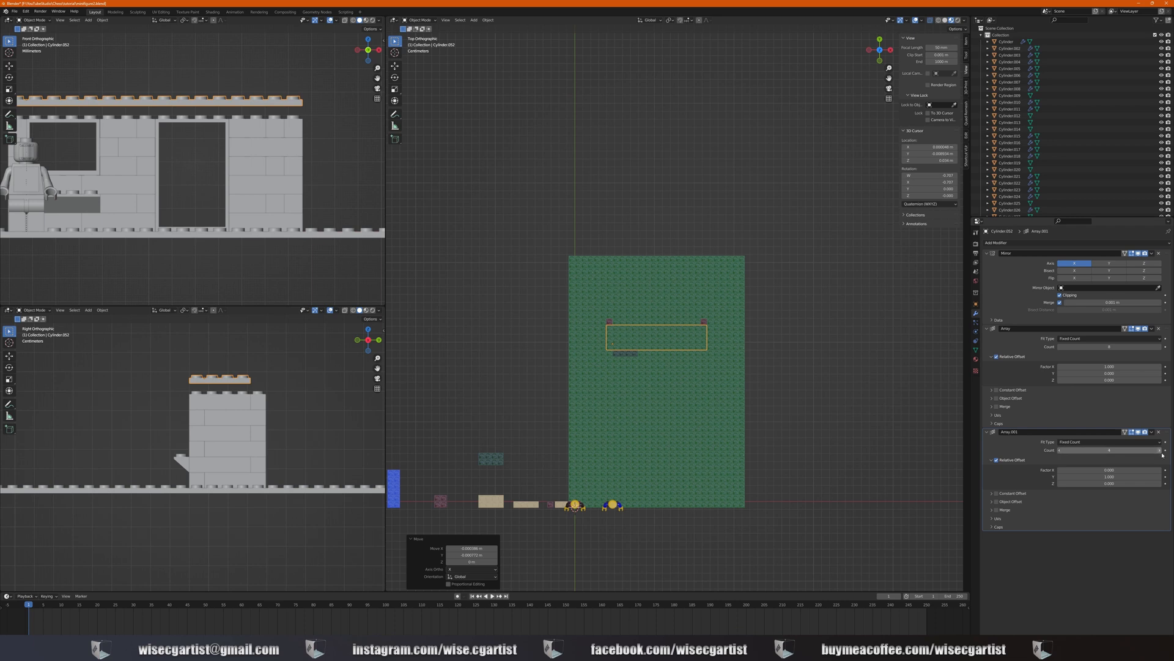
click(1162, 450)
Lower the green roof plate along Z onto the wall tops and align it with the walls along X
middle_drag(676, 404, 690, 334)
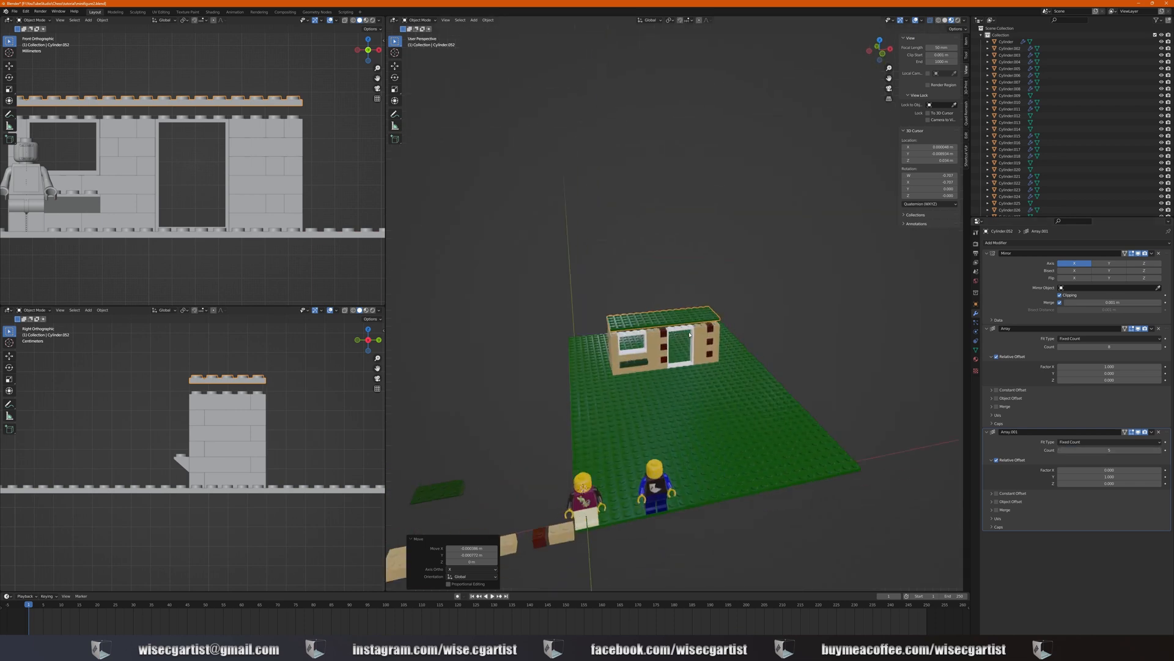
scroll(690, 334, up, 4)
key(KP_1)
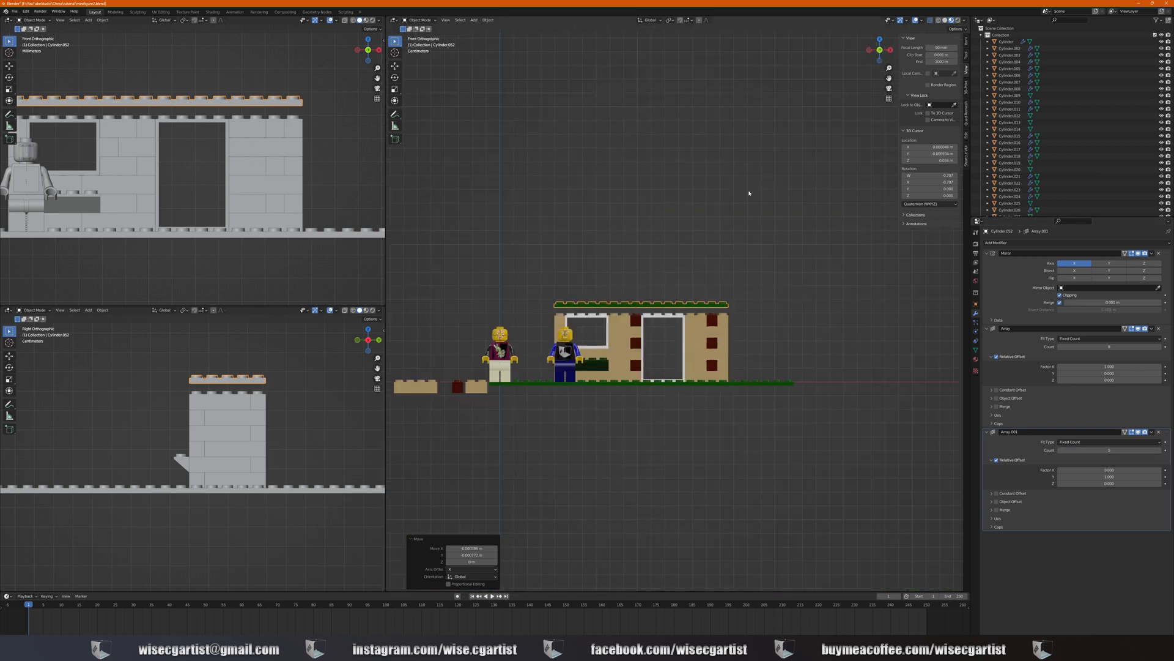
scroll(761, 360, up, 6)
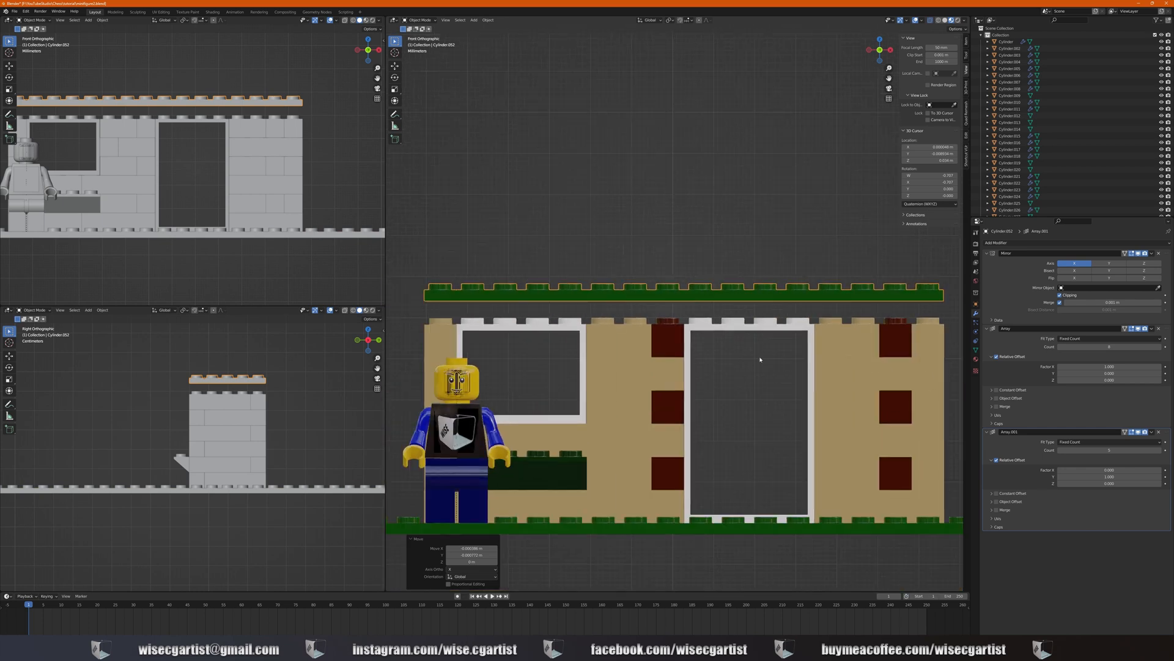
shift+middle_drag(761, 360, 765, 350)
key(g)
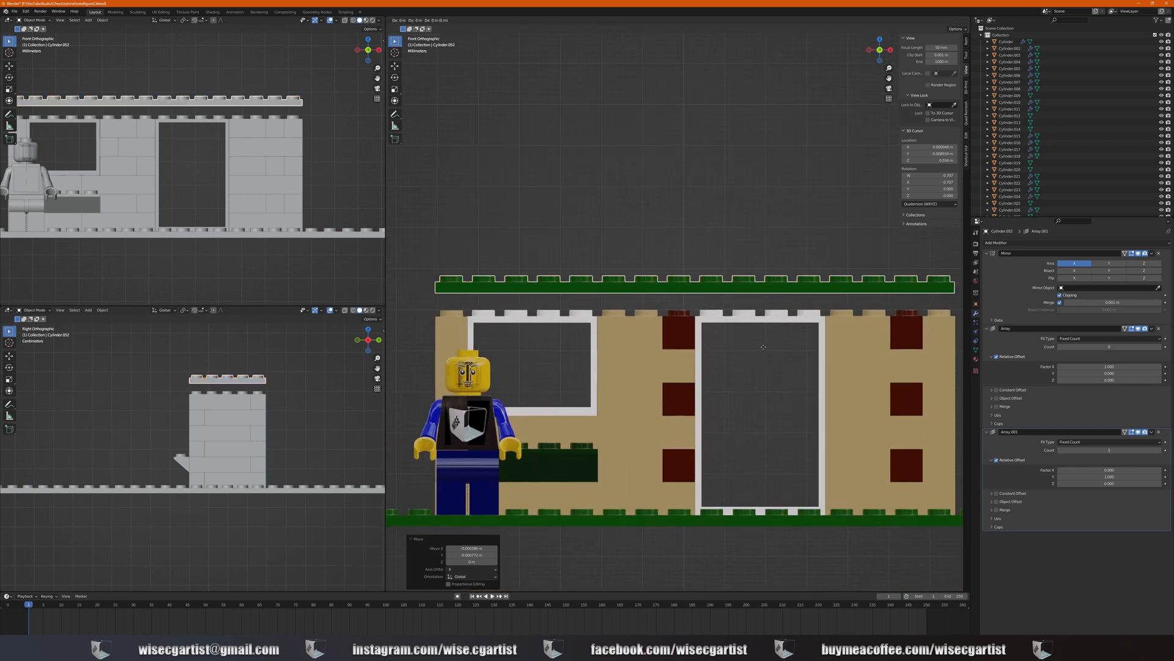
key(z)
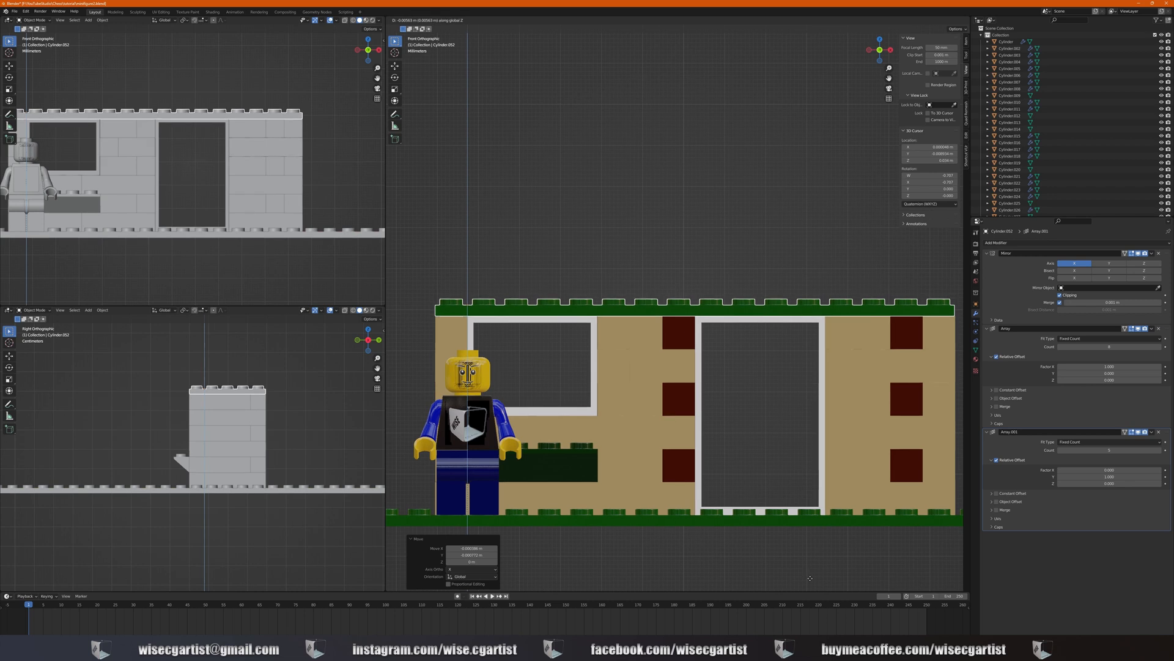
click(782, 554)
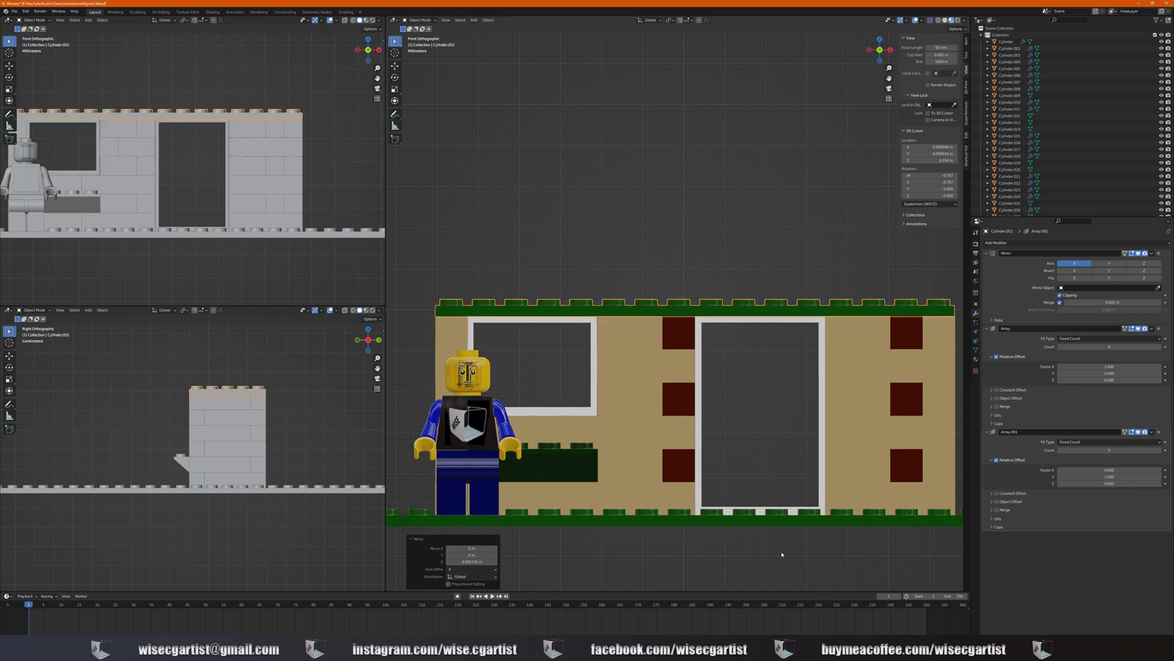
key(g)
key(x)
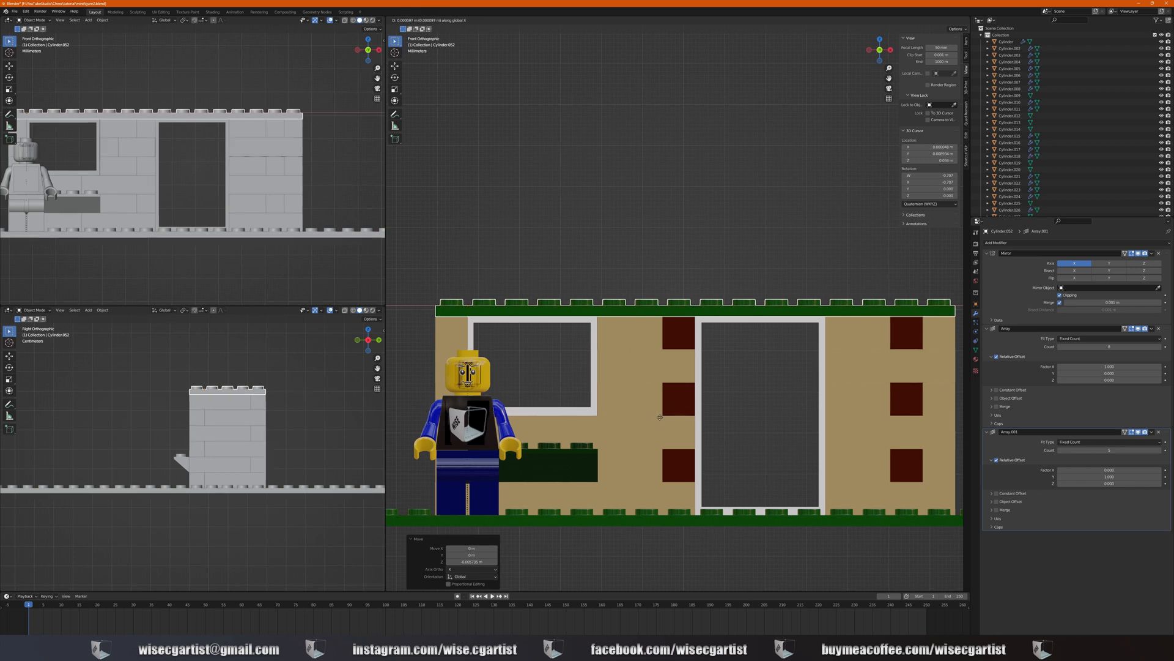
click(660, 417)
Assign the White material to the roof plate
middle_drag(660, 417, 918, 316)
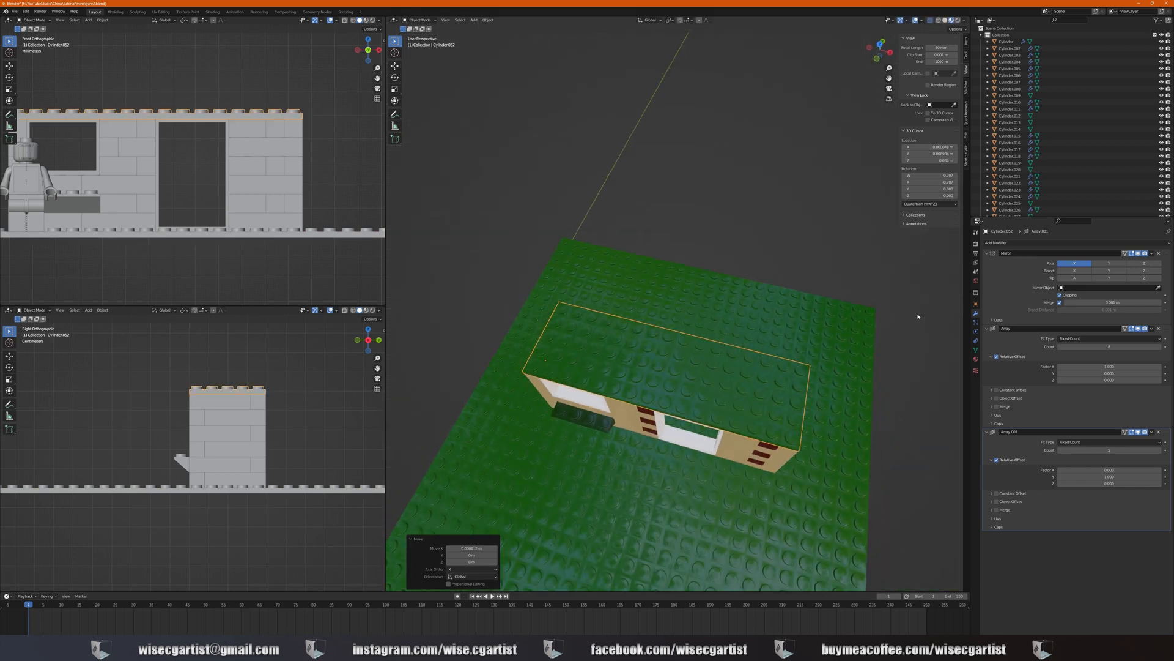
click(976, 360)
click(989, 271)
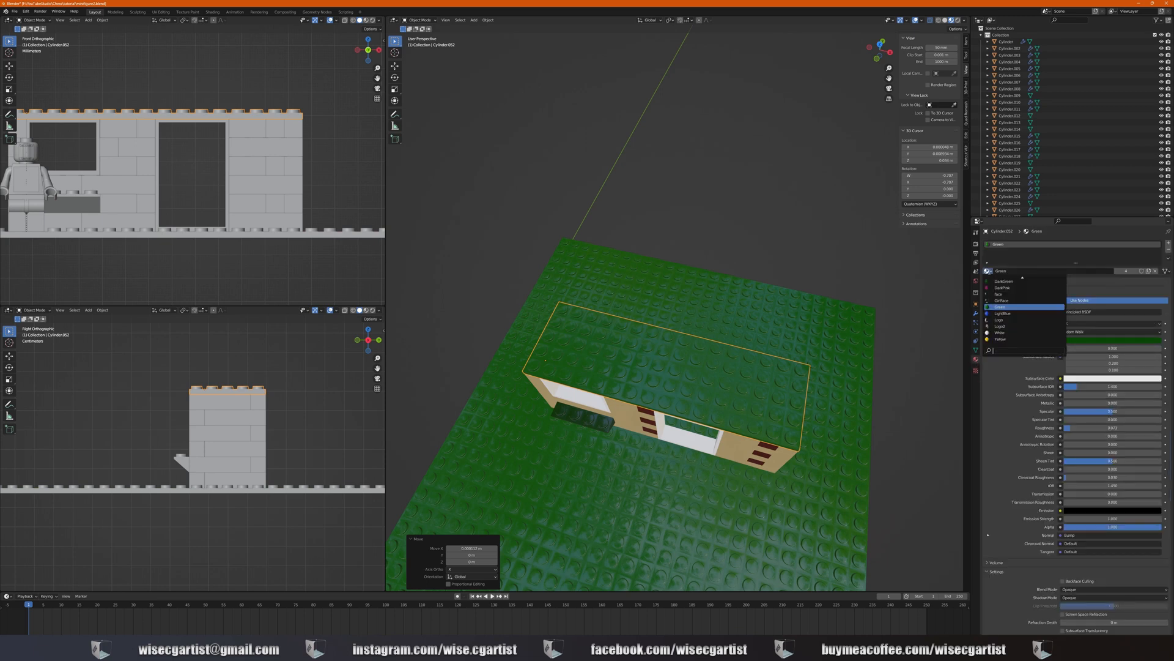
click(1000, 332)
middle_drag(764, 465, 716, 306)
scroll(747, 302, up, 2)
scroll(736, 294, down, 5)
scroll(706, 312, up, 3)
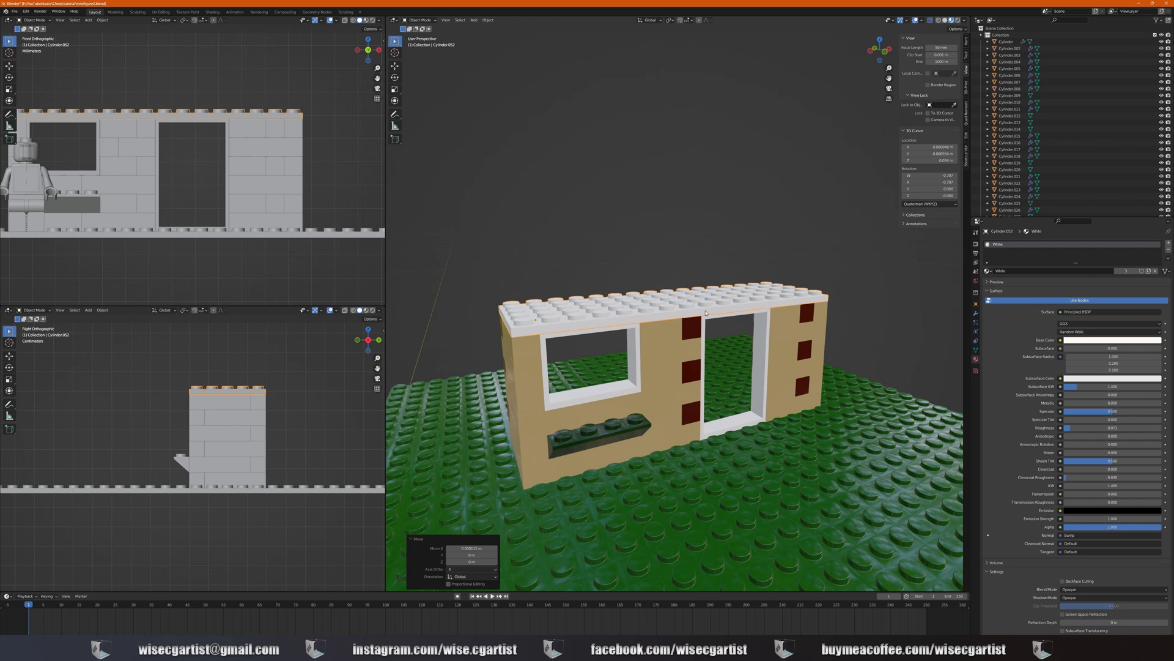
Duplicate the light-blue brick and place the copy at the roof plate's window-side end, overhanging its side and front by one stud
click(667, 331)
scroll(643, 337, down, 7)
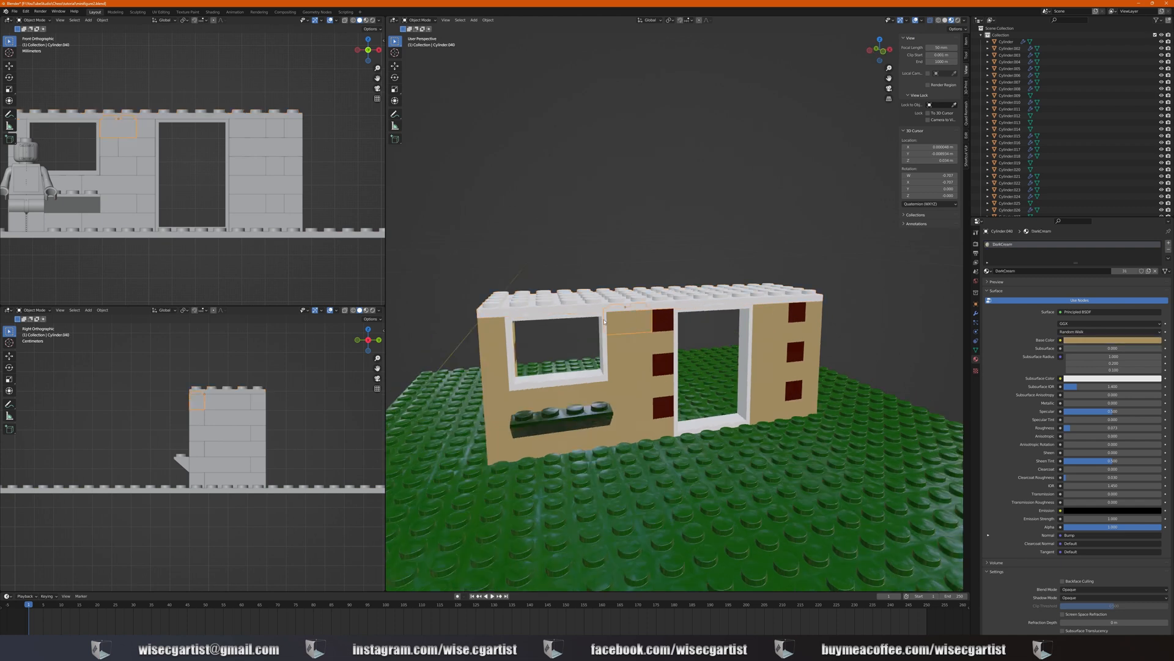
scroll(597, 344, down, 2)
click(425, 414)
key(KP_7)
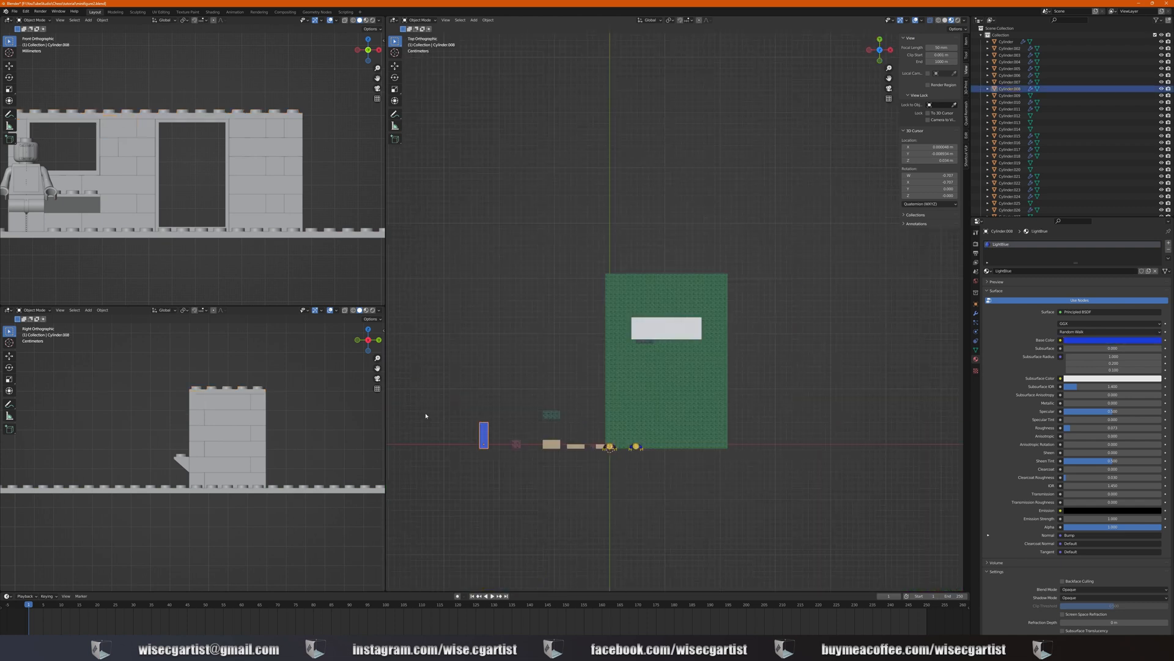
key(shift+d)
click(573, 307)
scroll(664, 326, up, 8)
key(g)
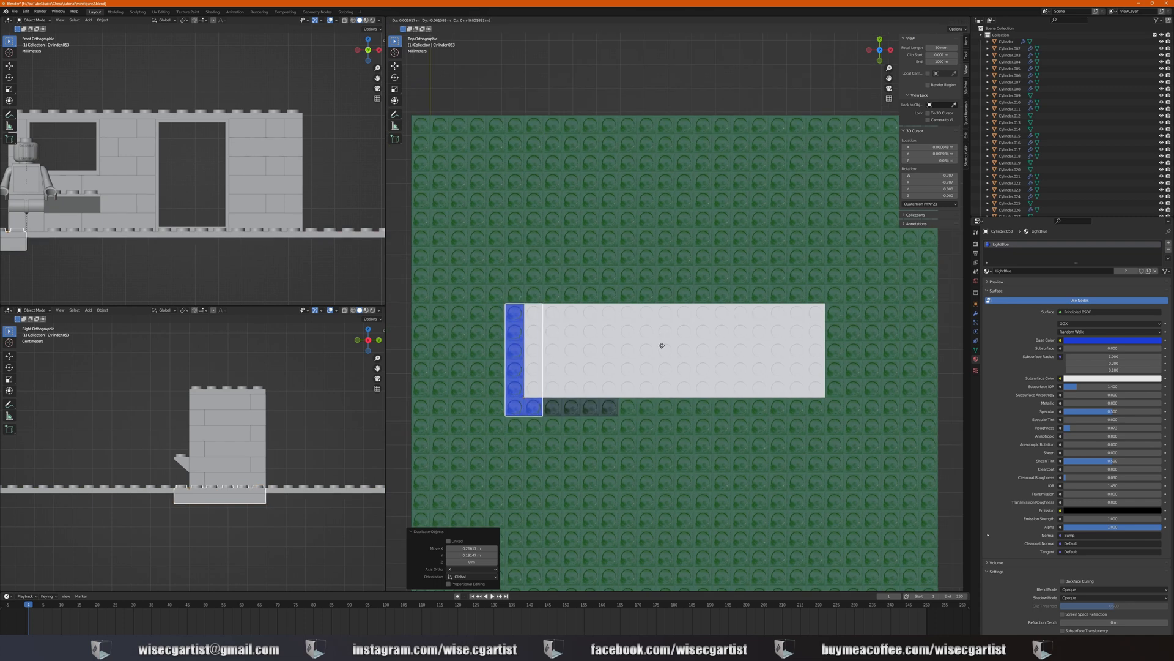
click(661, 346)
Raise the copied blue brick along Z until it sits on top of the white roof plate
middle_drag(661, 345, 654, 300)
key(g)
key(z)
click(650, 153)
key(KP_1)
scroll(589, 210, up, 2)
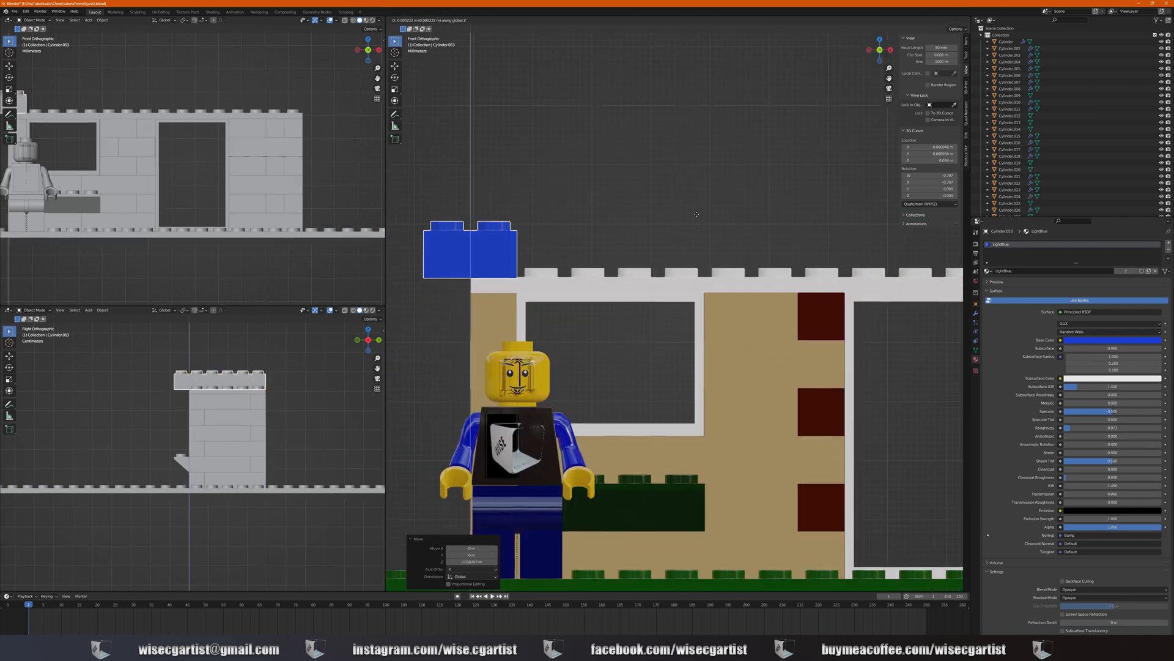
Duplicate the blue brick along X to the opposite end of the roof plate, overhanging it by one stud
scroll(475, 225, down, 4)
key(shift+d)
key(x)
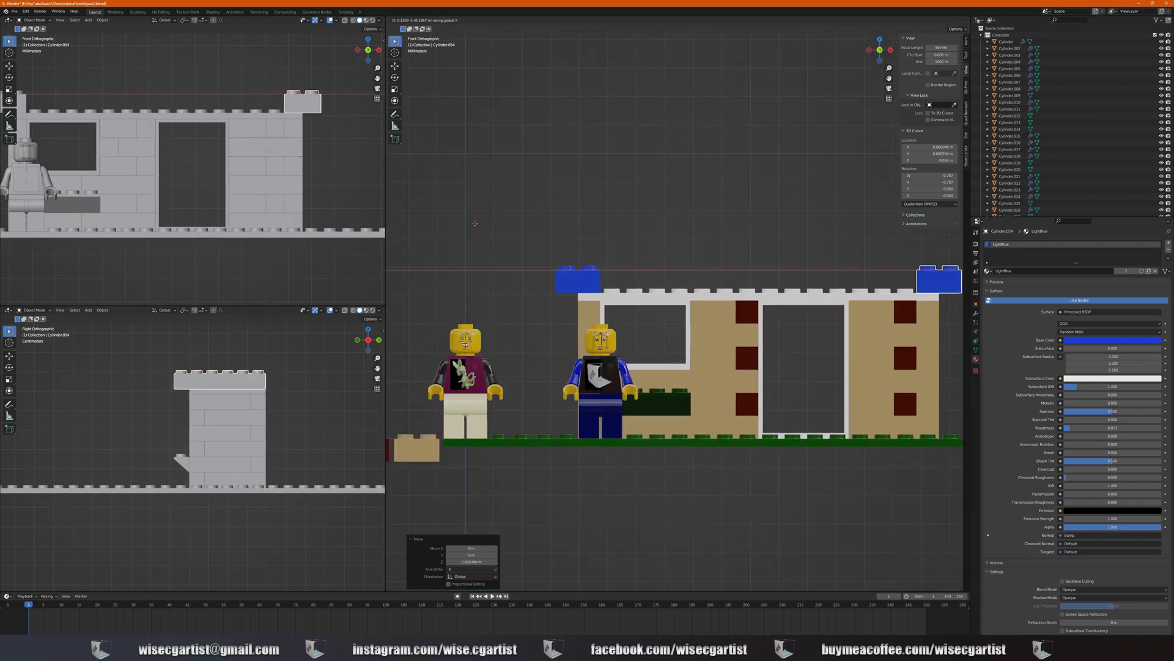
click(466, 233)
Duplicate two adjacent four-stud cream bricks from the front wall and place the copies on the white plate against the window-side blue brick
scroll(526, 275, down, 1)
shift+middle_drag(679, 349, 579, 405)
click(596, 425)
shift+click(562, 425)
key(shift+d)
click(564, 349)
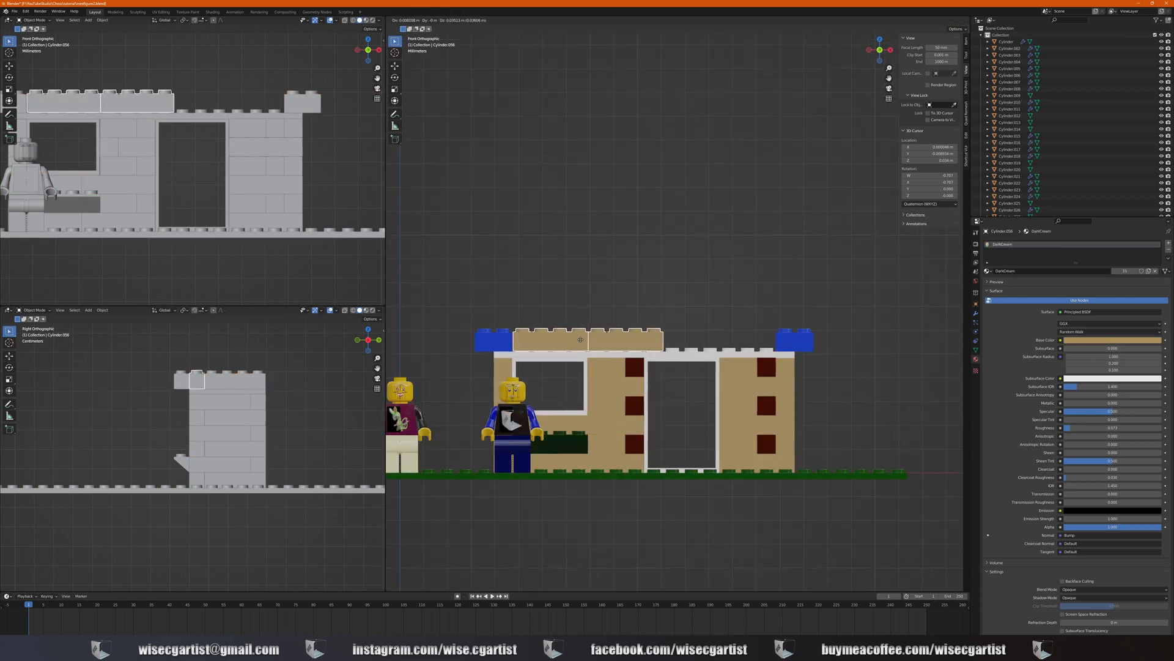
scroll(563, 352, up, 6)
key(g)
click(727, 292)
scroll(574, 312, down, 4)
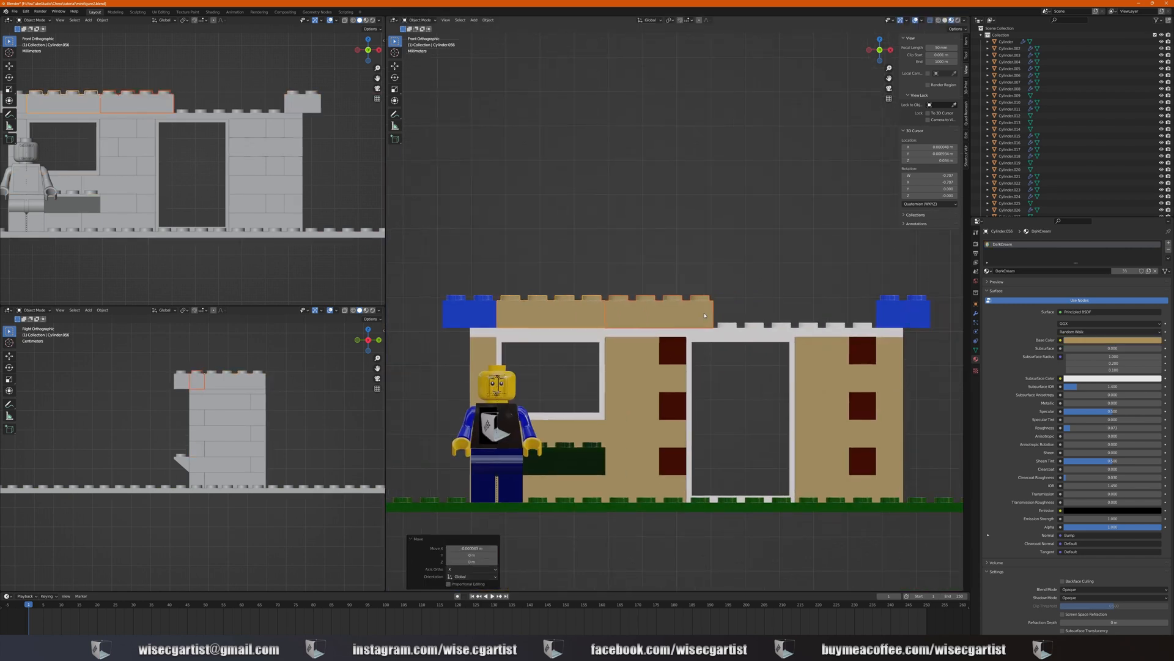
key(shift+d)
right_click(791, 310)
key(ctrl+z)
Duplicate the end four-stud cream brick twice along X to continue the top row to the opposite blue brick
click(681, 309)
key(shift+d)
key(x)
click(789, 309)
shift+middle_drag(789, 310, 637, 320)
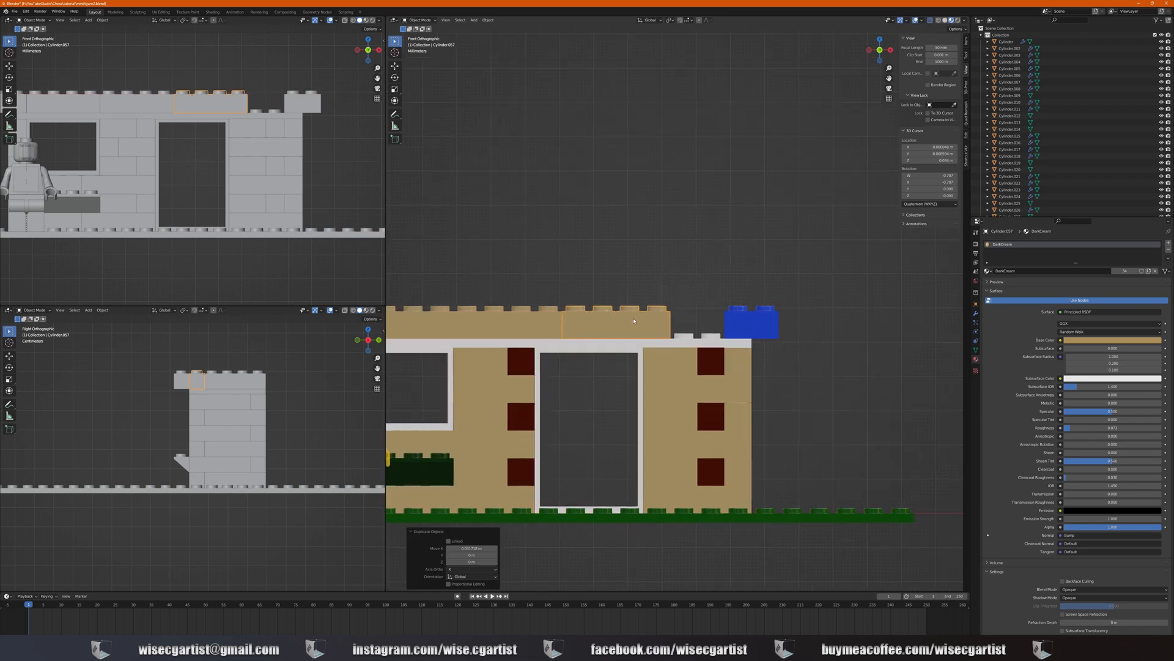
key(shift+d)
key(x)
click(740, 323)
shift+click(629, 322)
key(g)
key(x)
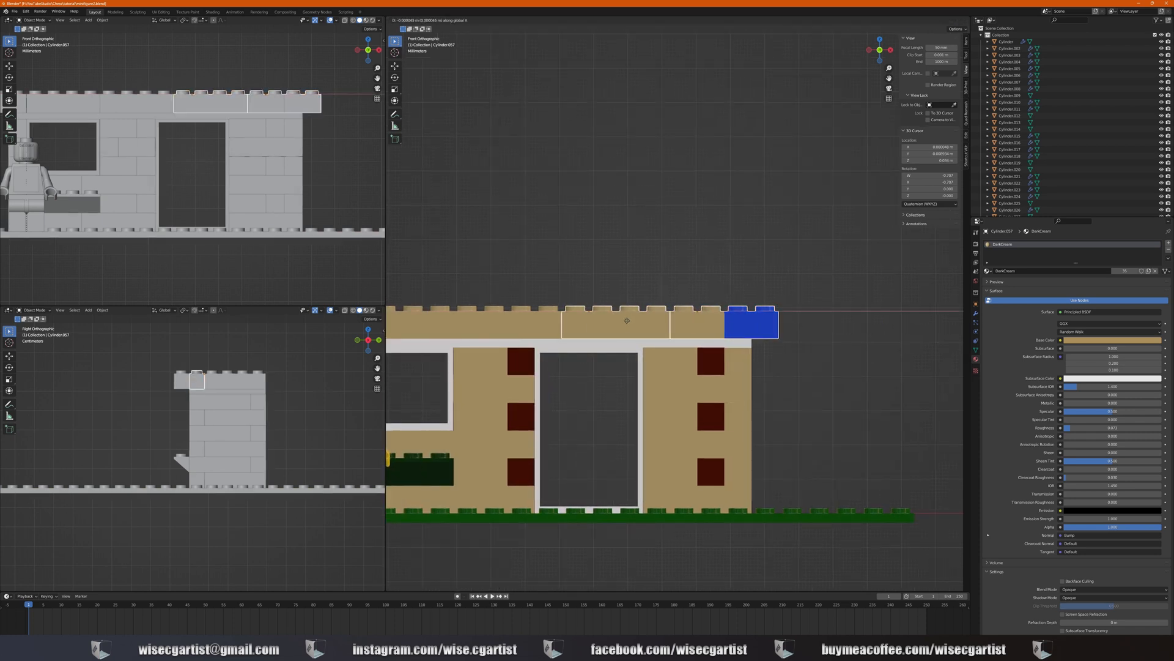
right_click(630, 323)
Reduce the last cream brick's first Array count by one to shorten it where it overlaps the blue brick
click(698, 324)
click(976, 313)
click(1062, 347)
Duplicate the window-side blue brick and place the copy one row higher, offset inward by one stud
scroll(496, 327, down, 3)
shift+middle_drag(496, 327, 736, 354)
click(487, 329)
scroll(487, 333, up, 4)
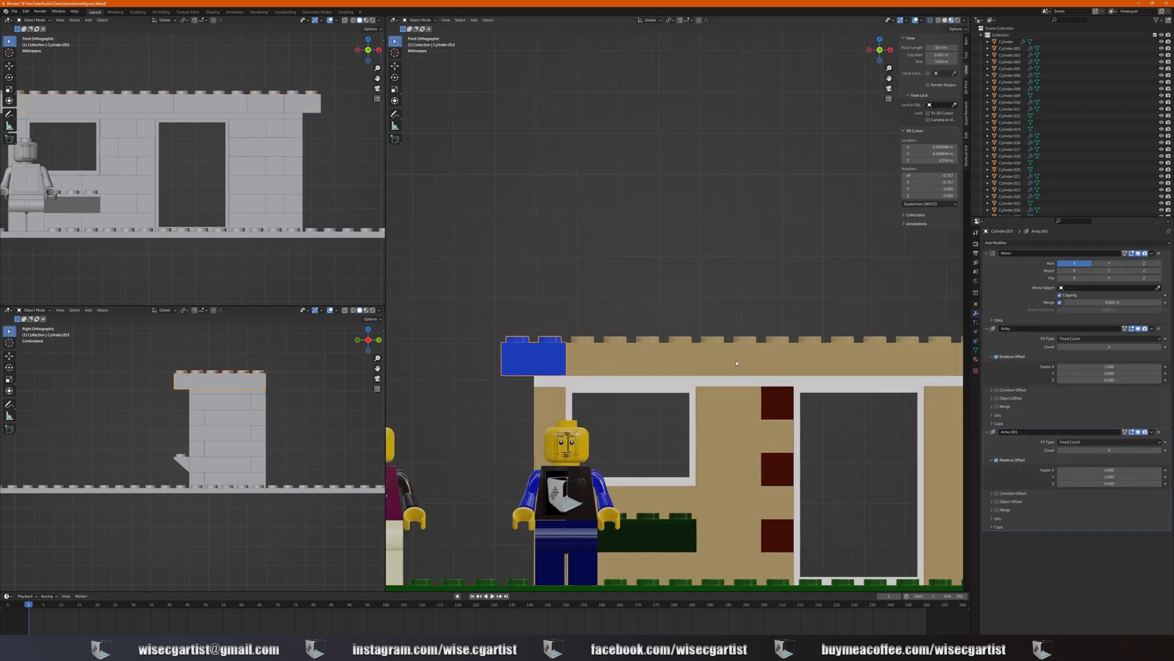
key(shift+d)
click(765, 323)
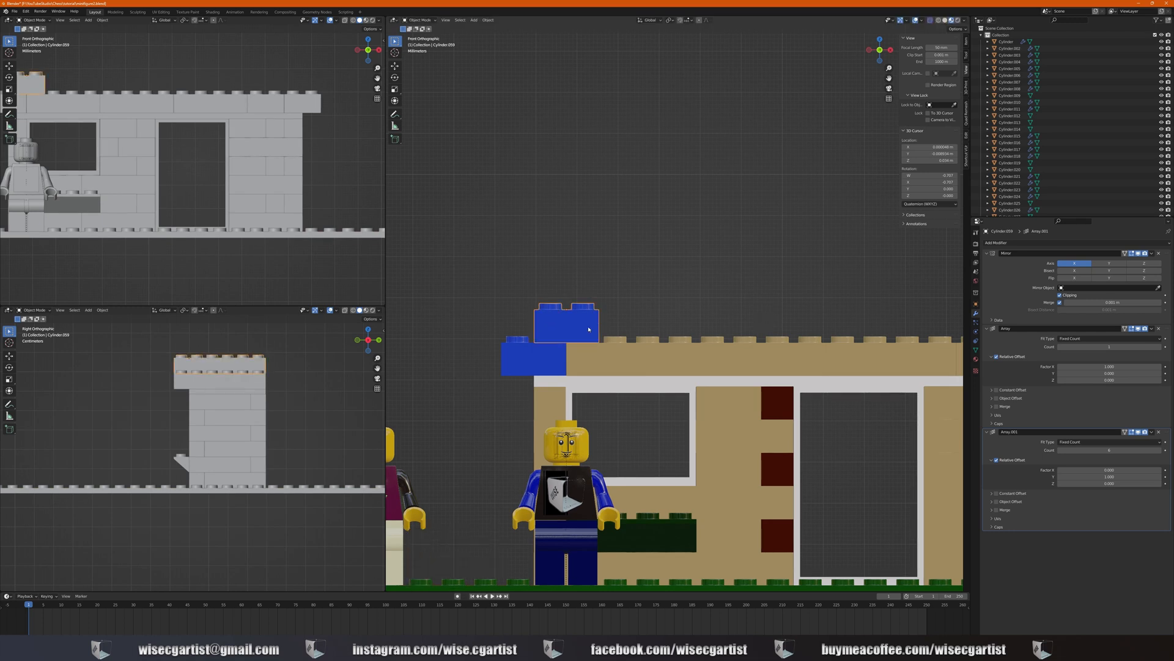
Duplicate the upper blue brick along X and align the copy one stud inward above the door-side blue brick
scroll(587, 330, down, 3)
shift+middle_drag(587, 330, 505, 367)
key(shift+d)
key(x)
click(768, 341)
scroll(768, 342, up, 5)
click(672, 397)
key(g)
key(x)
right_click(672, 396)
click(719, 362)
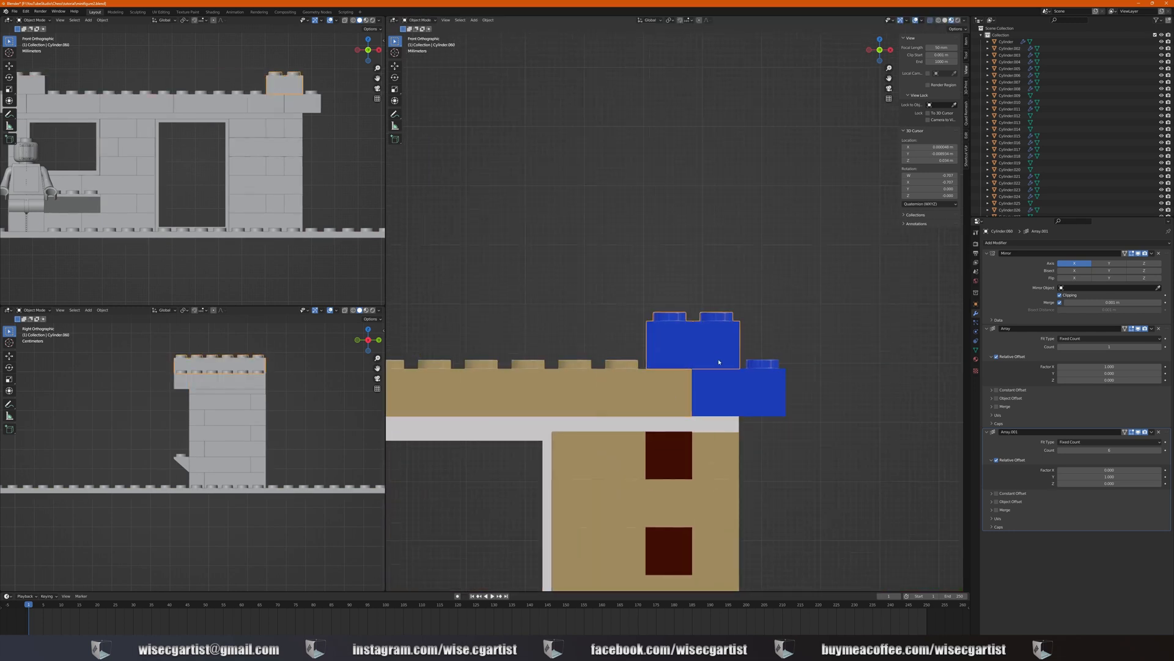
Duplicate the window frame and place the copy upright on the middle of the top cream row
scroll(728, 356, down, 5)
click(514, 362)
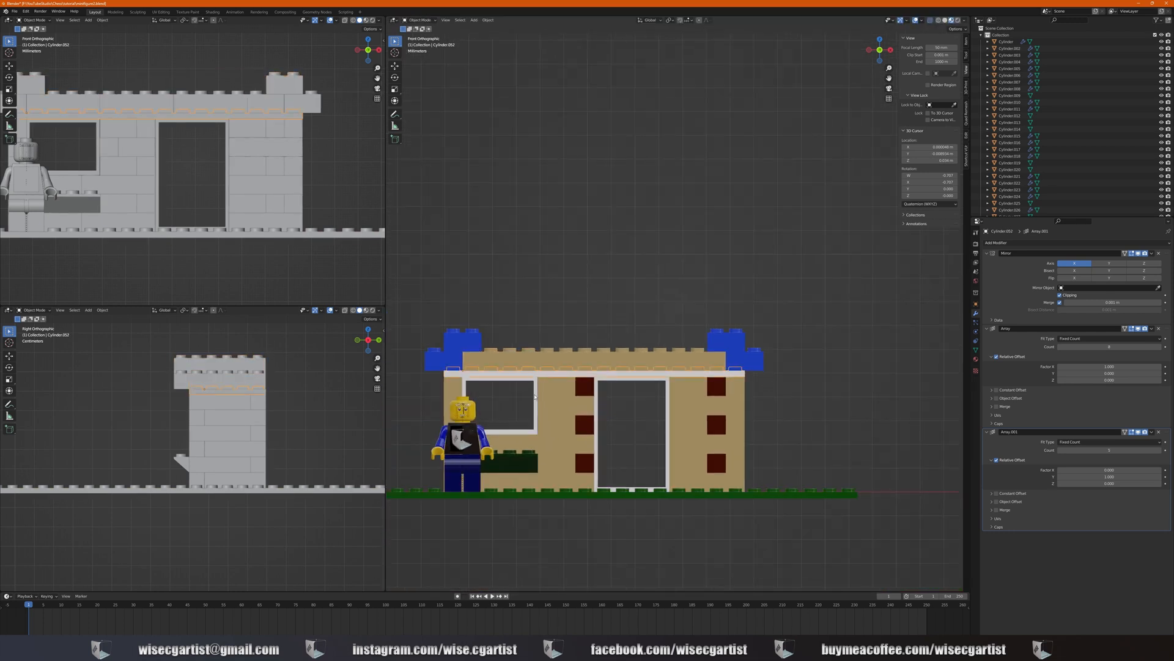
click(536, 418)
key(shift+d)
click(685, 354)
scroll(685, 353, up, 5)
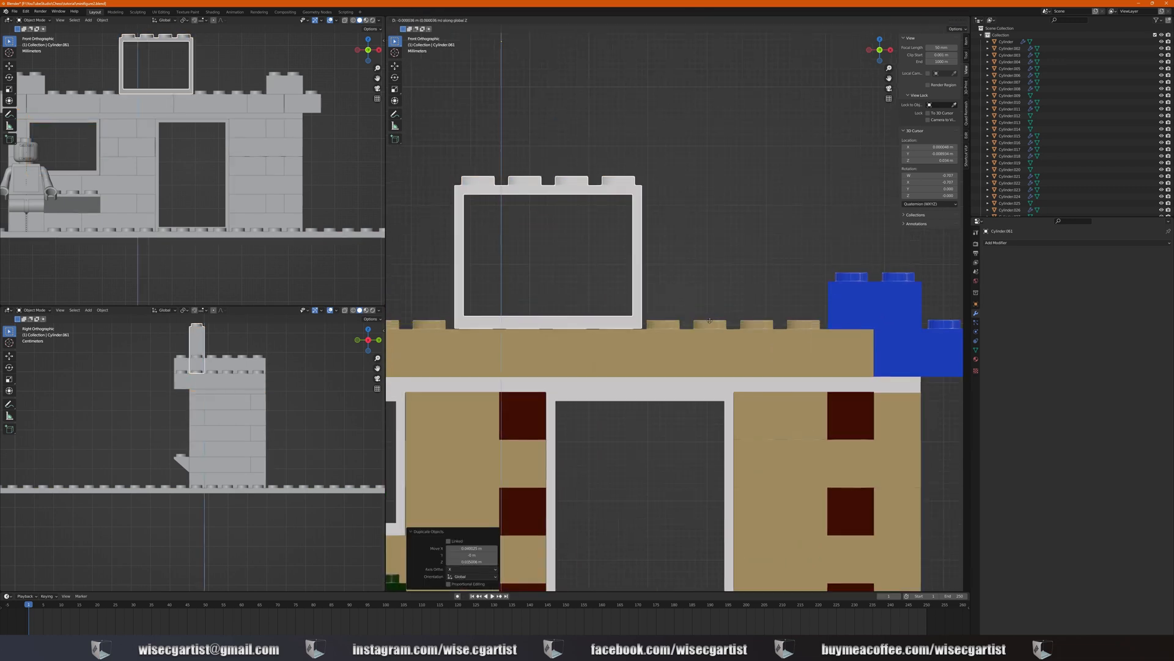
key(g)
key(x)
click(706, 325)
Duplicate a four-stud cream brick and fit the copy between the window-side blue brick and the upper window frame
scroll(707, 324, down, 5)
shift+middle_drag(706, 325, 728, 336)
click(574, 338)
key(shift+d)
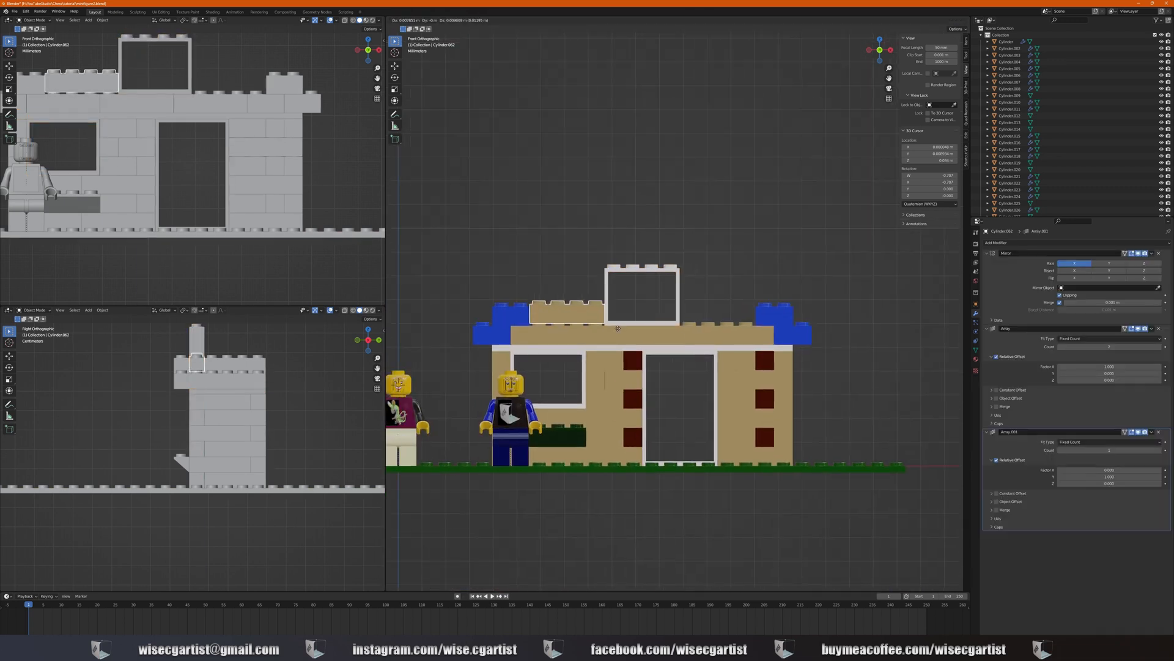
click(592, 320)
scroll(596, 330, up, 5)
shift+middle_drag(601, 343, 729, 309)
key(g)
key(x)
click(715, 314)
Duplicate the new four-stud cream brick along X to the door side of the upper window frame
key(shift+d)
key(x)
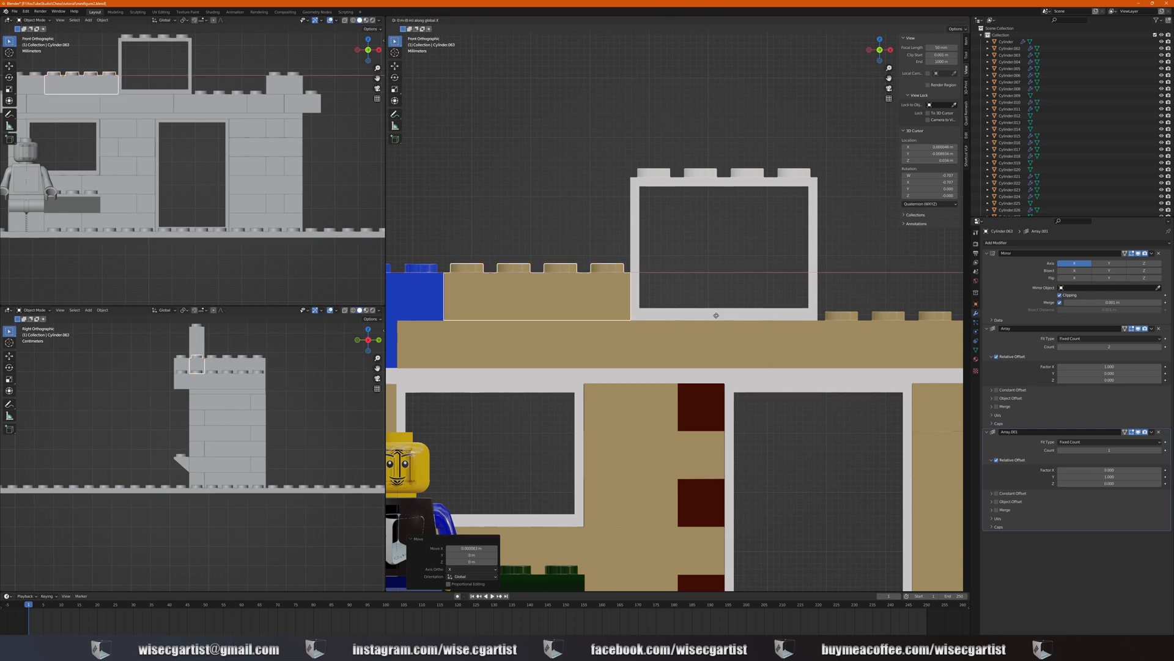
click(508, 343)
Duplicate the window-side upper blue brick and place the copy one row higher, offset inward by one stud
scroll(509, 343, down, 3)
click(473, 314)
shift+middle_drag(520, 333, 640, 321)
key(shift+d)
click(501, 287)
scroll(495, 299, up, 3)
key(g)
key(x)
click(612, 318)
Duplicate the third-row blue brick along X to the door side and align it one stud inward on the bricks below
scroll(611, 318, down, 2)
key(shift+d)
key(x)
click(910, 327)
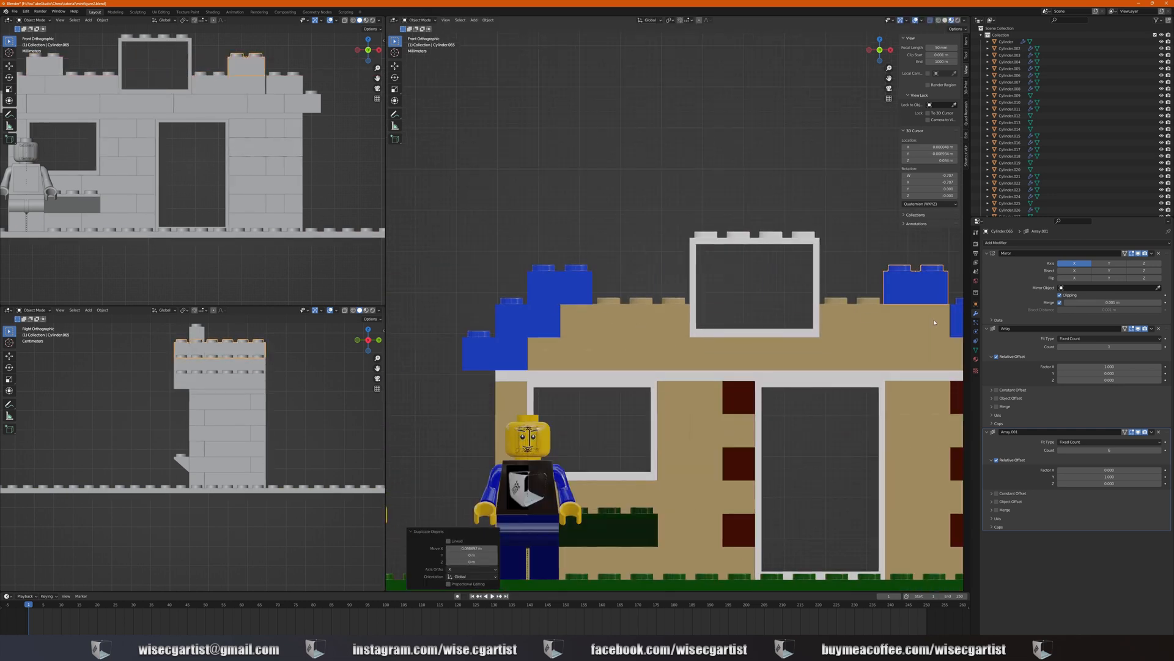
shift+middle_drag(907, 329, 653, 346)
scroll(652, 346, up, 2)
key(g)
key(x)
click(703, 348)
click(718, 351)
key(g)
key(x)
click(716, 352)
Fine-tune the height of the door-side four-stud cream brick beside the upper window frame along Z
click(654, 357)
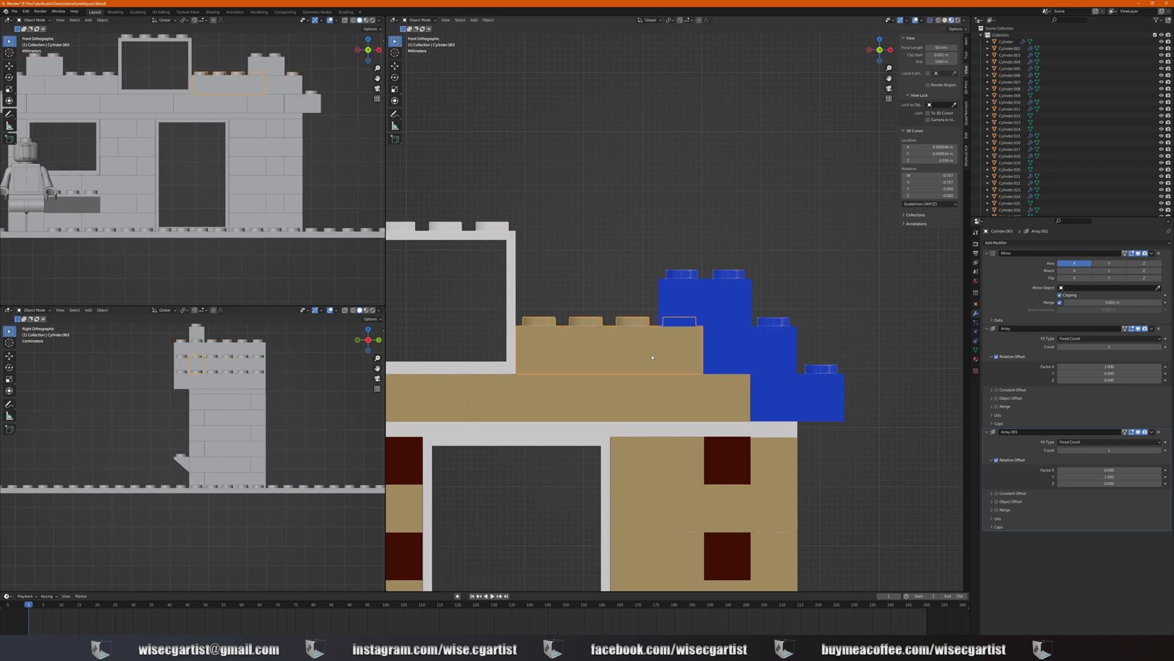
key(g)
key(z)
click(653, 360)
Duplicate a dark red one-stud brick and fit the copy against the window side of the upper window frame
scroll(653, 360, down, 4)
click(521, 330)
scroll(516, 326, up, 5)
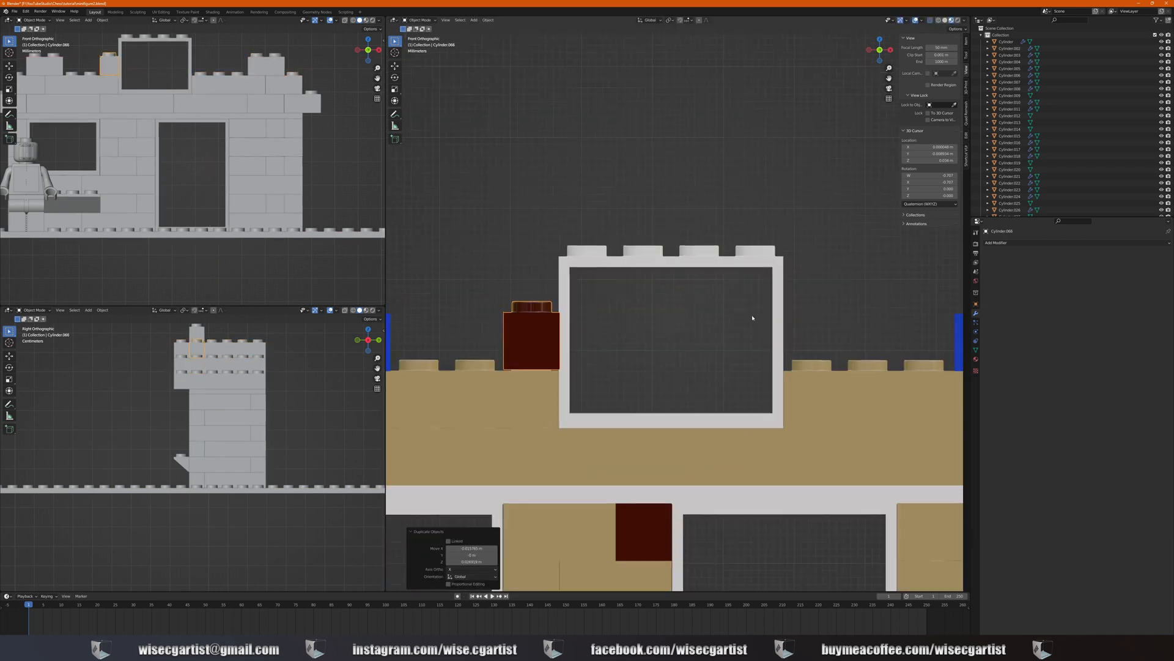
key(g)
key(z)
click(600, 349)
key(g)
key(x)
click(595, 351)
Duplicate the dark red brick along X and fit the copy against the opposite side of the upper window frame
scroll(597, 351, down, 3)
key(shift+d)
key(x)
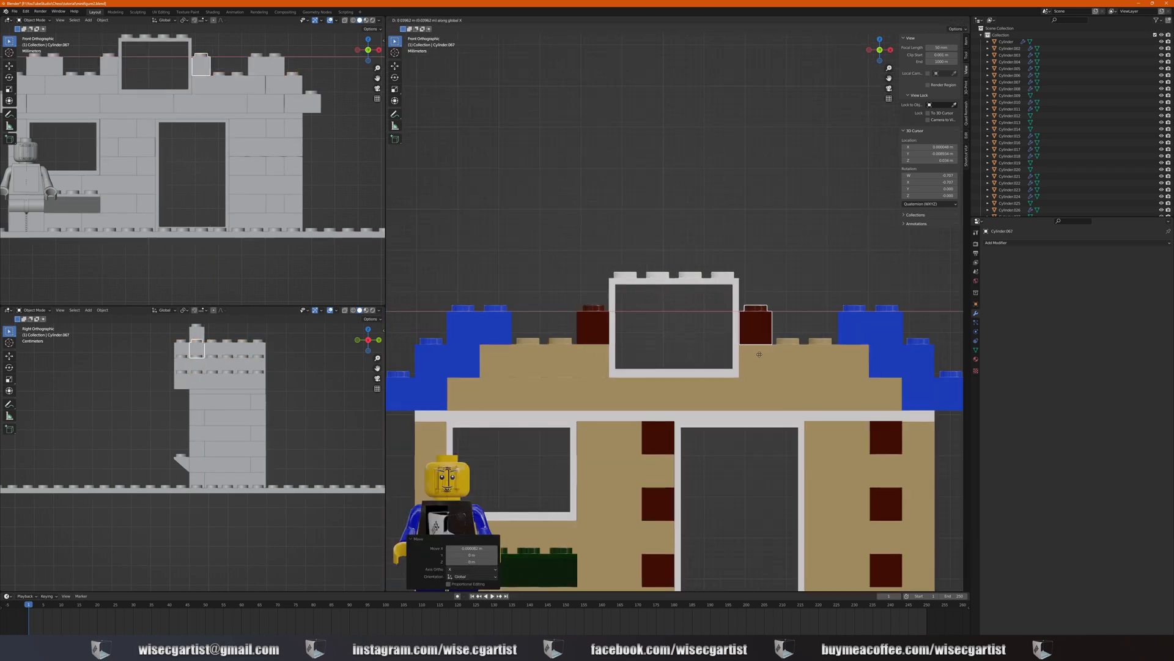
click(760, 349)
scroll(822, 334, up, 7)
key(g)
key(x)
click(534, 359)
Duplicate a two-stud cream brick and place the copy between the door-side dark red and blue bricks
scroll(612, 385, down, 8)
click(741, 314)
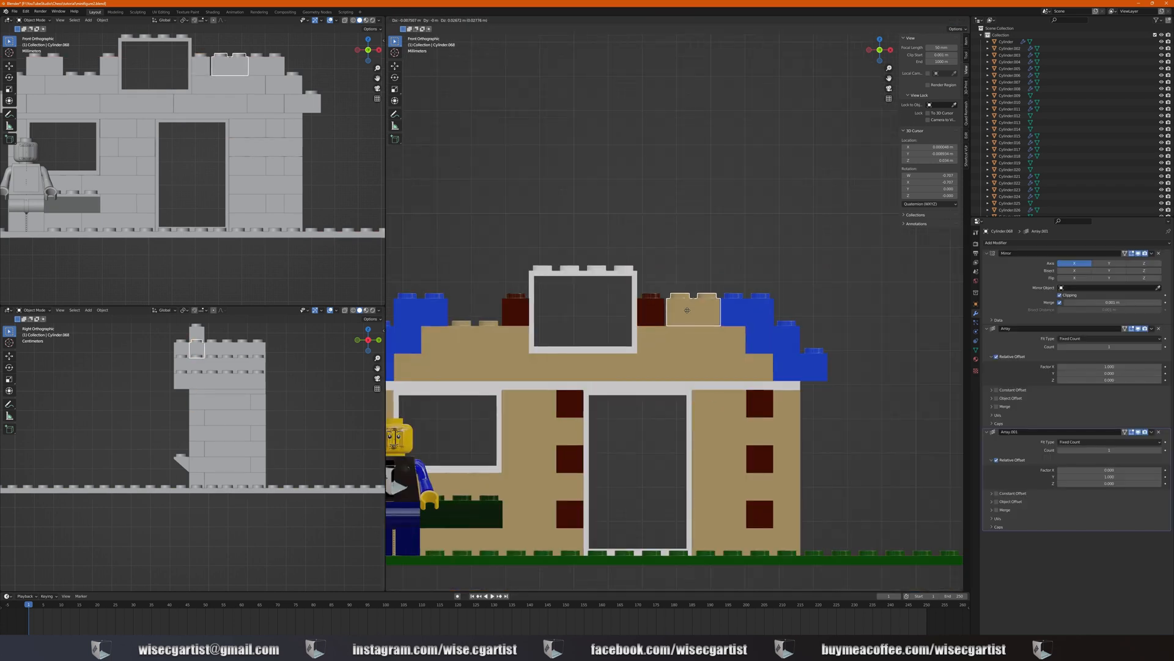
scroll(752, 321, up, 7)
Shift the door-side two-stud cream brick and its neighbouring blue brick along X to close the gaps in their row
key(g)
key(x)
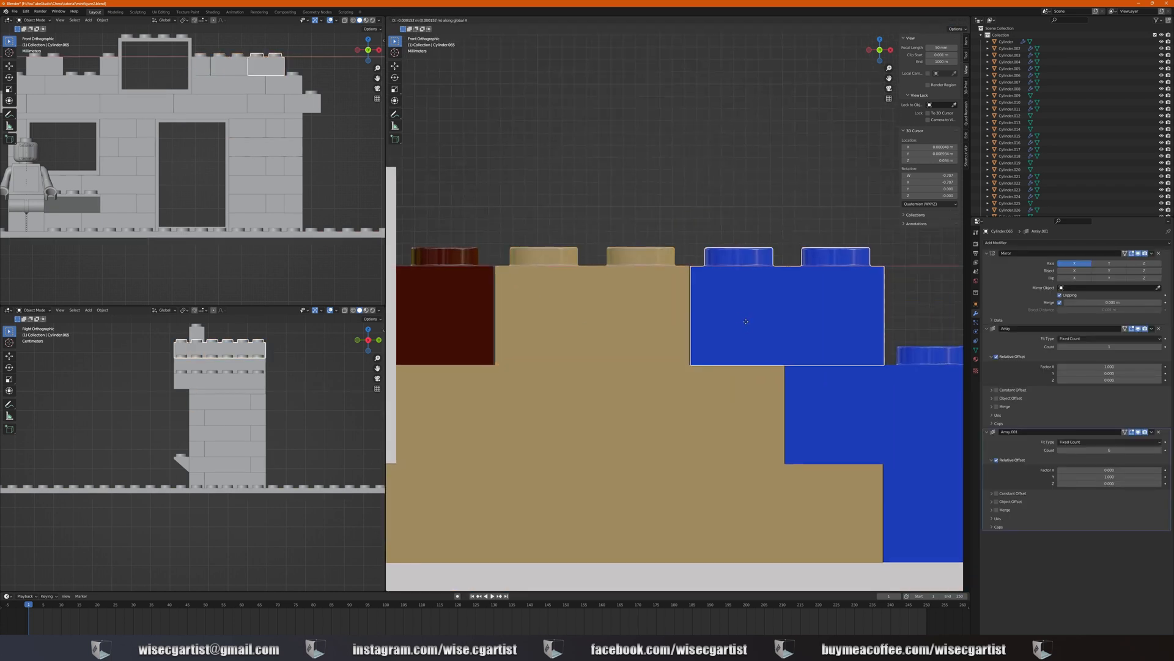
click(739, 320)
click(624, 317)
key(g)
key(x)
click(609, 314)
shift+click(752, 311)
key(g)
key(x)
click(751, 307)
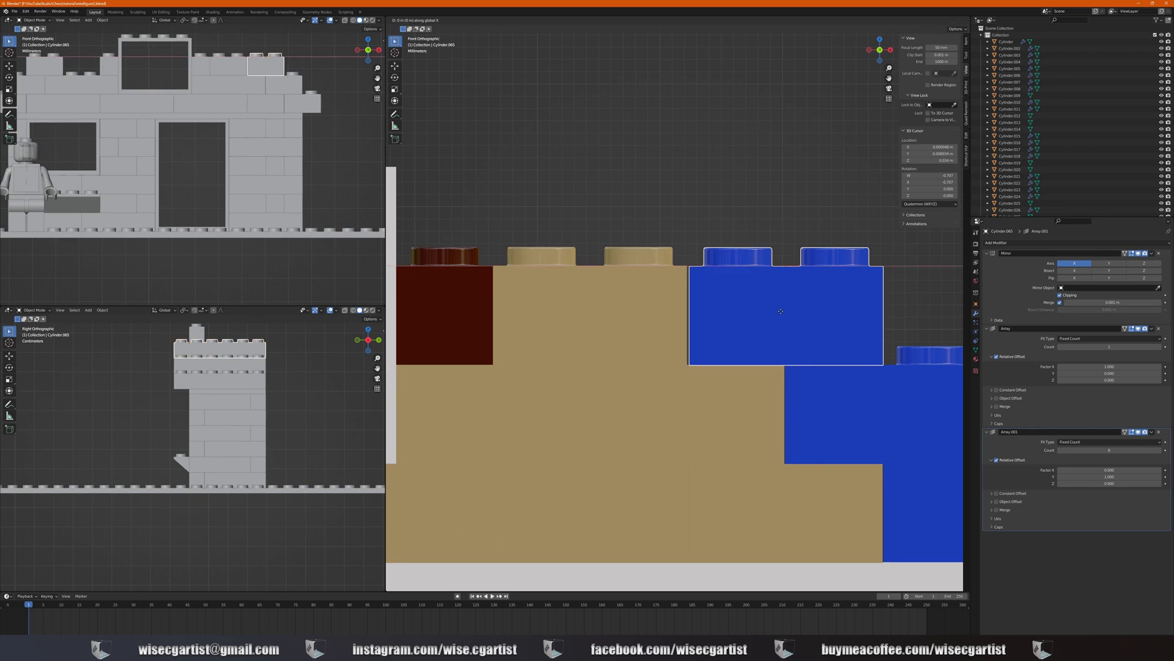
Fine-tune the height of the window-side four-stud cream brick beside the upper window frame along Z
scroll(752, 308, down, 5)
click(512, 314)
key(g)
key(z)
click(513, 312)
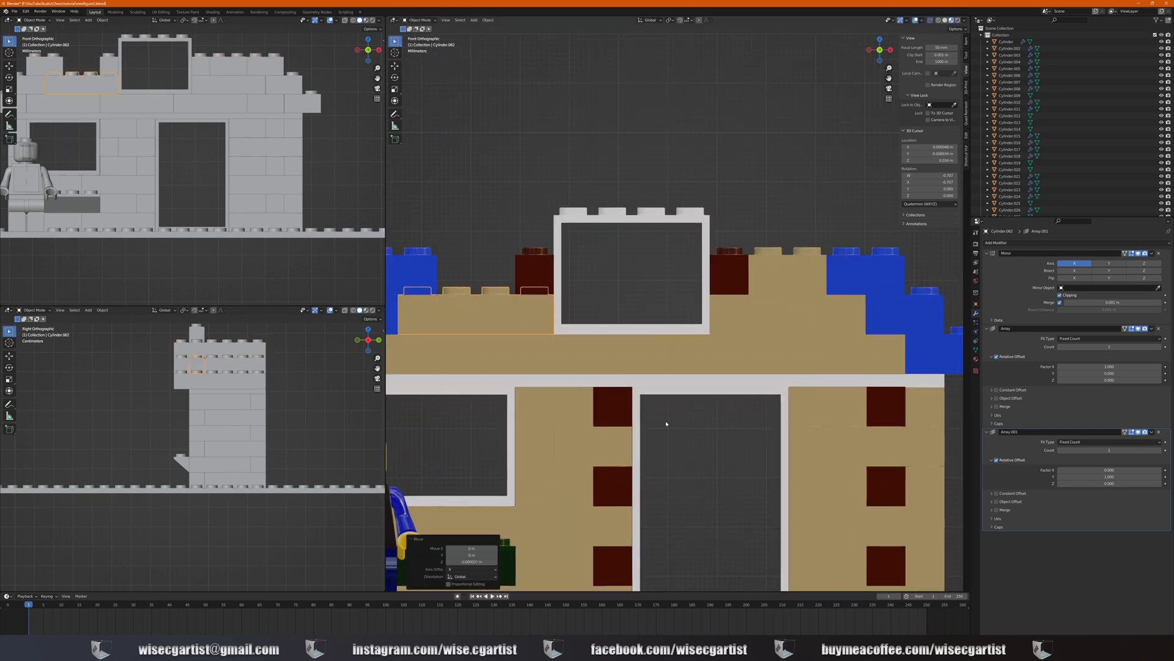
Duplicate a two-stud cream brick from the front wall and fit the copy between the window-side blue and dark red bricks
click(582, 401)
key(shift+d)
click(506, 271)
scroll(527, 302, up, 5)
shift+middle_drag(530, 306, 720, 345)
key(g)
key(z)
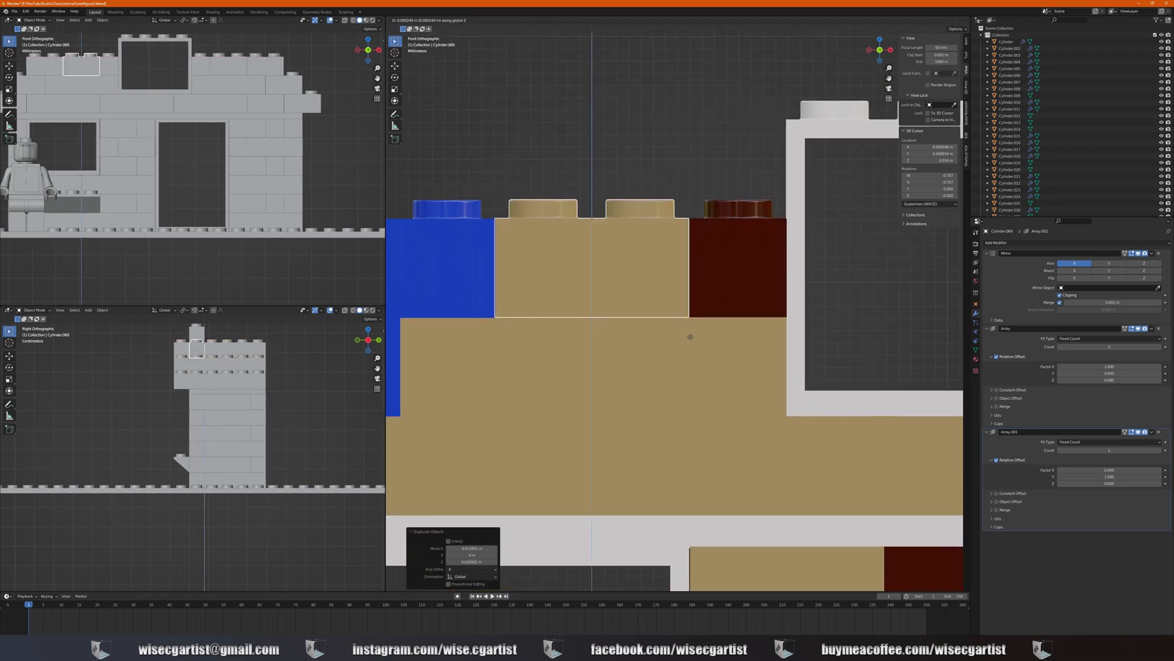
click(691, 336)
scroll(679, 305, down, 3)
scroll(678, 305, up, 4)
key(g)
key(x)
click(682, 276)
Duplicate the window-side third-row blue brick and place the copy on the fourth row, one stud further inward
scroll(682, 276, down, 3)
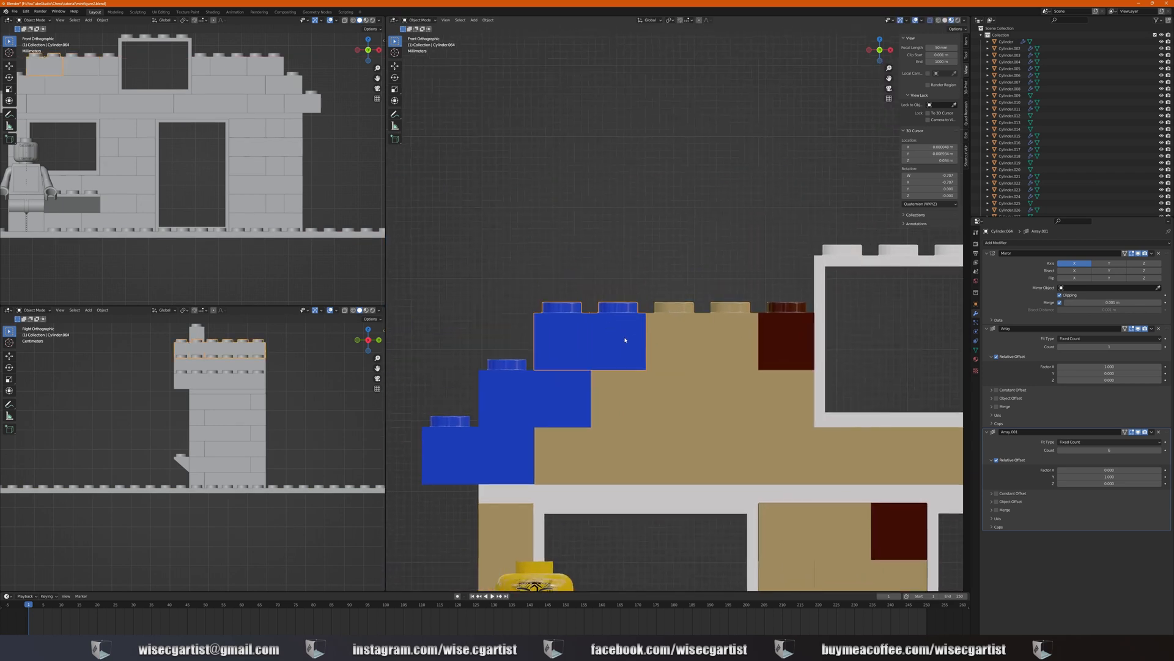
click(621, 339)
key(shift+d)
click(678, 282)
Duplicate the fourth-row blue brick along X and align the copy on the door-side roof slope
scroll(679, 285, down, 4)
shift+middle_drag(728, 310, 663, 340)
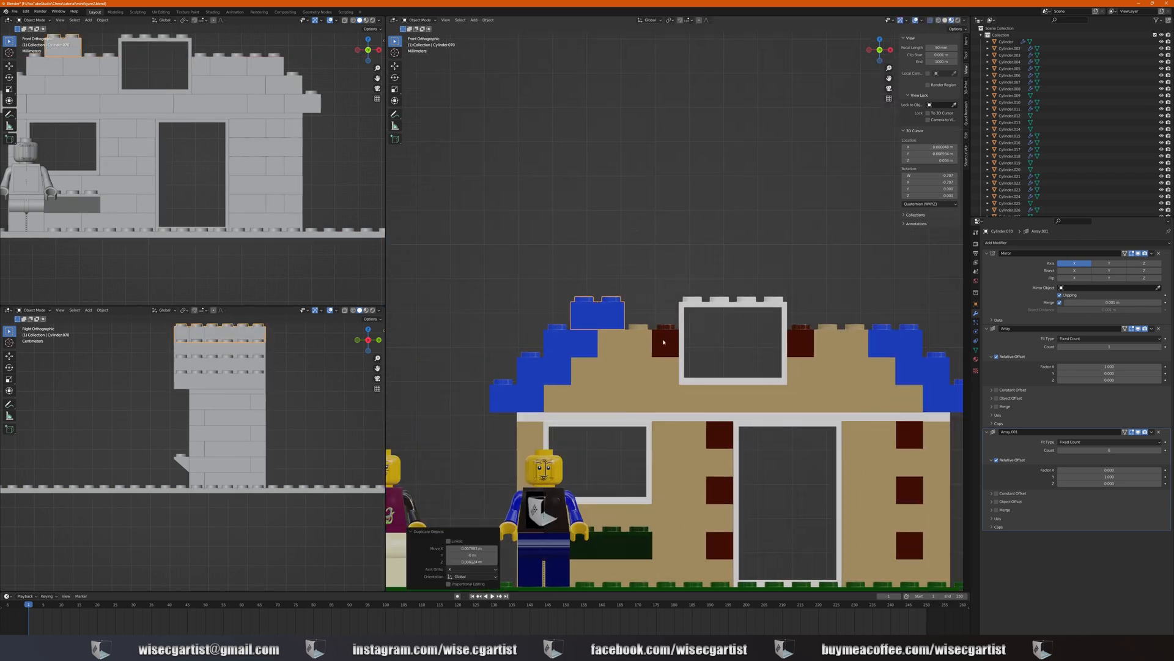
key(shift+d)
key(x)
click(924, 336)
scroll(911, 334, up, 6)
shift+middle_drag(795, 331, 854, 401)
key(g)
key(x)
click(746, 366)
Duplicate the two-stud cream brick and fit the copy between the upper window frame and the door-side fourth-row blue brick
scroll(745, 366, down, 4)
click(765, 381)
key(shift+d)
click(726, 341)
scroll(728, 346, up, 5)
shift+middle_drag(742, 392, 725, 347)
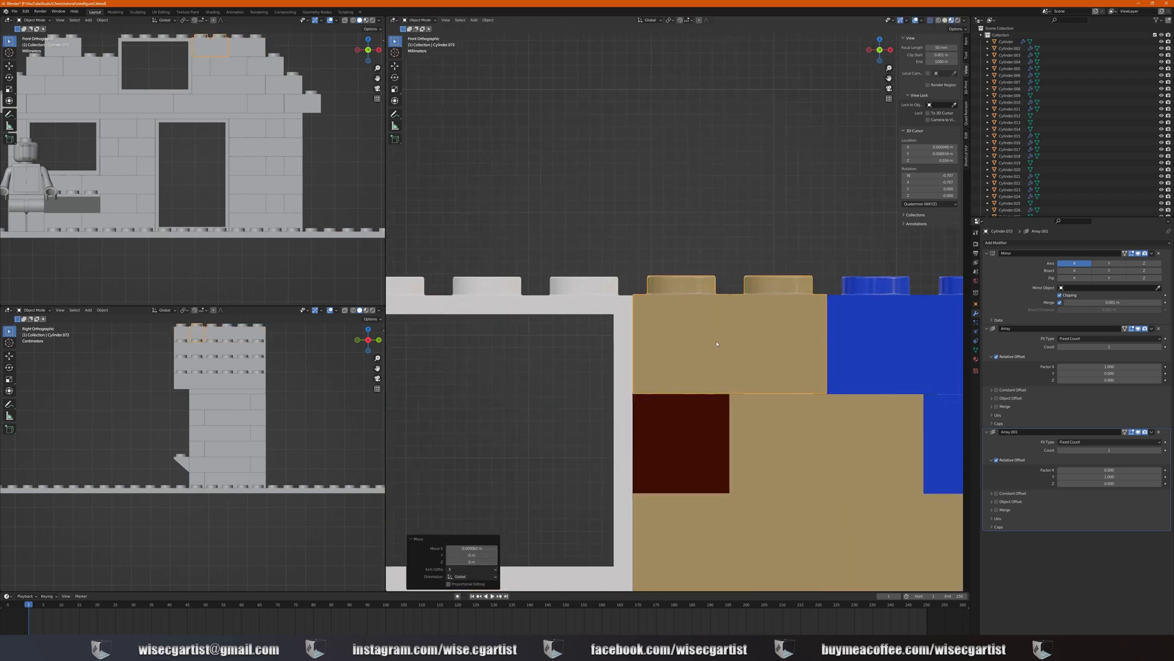
Duplicate the fourth-row two-stud cream brick to the window side of the upper window frame
scroll(724, 346, down, 3)
key(shift+d)
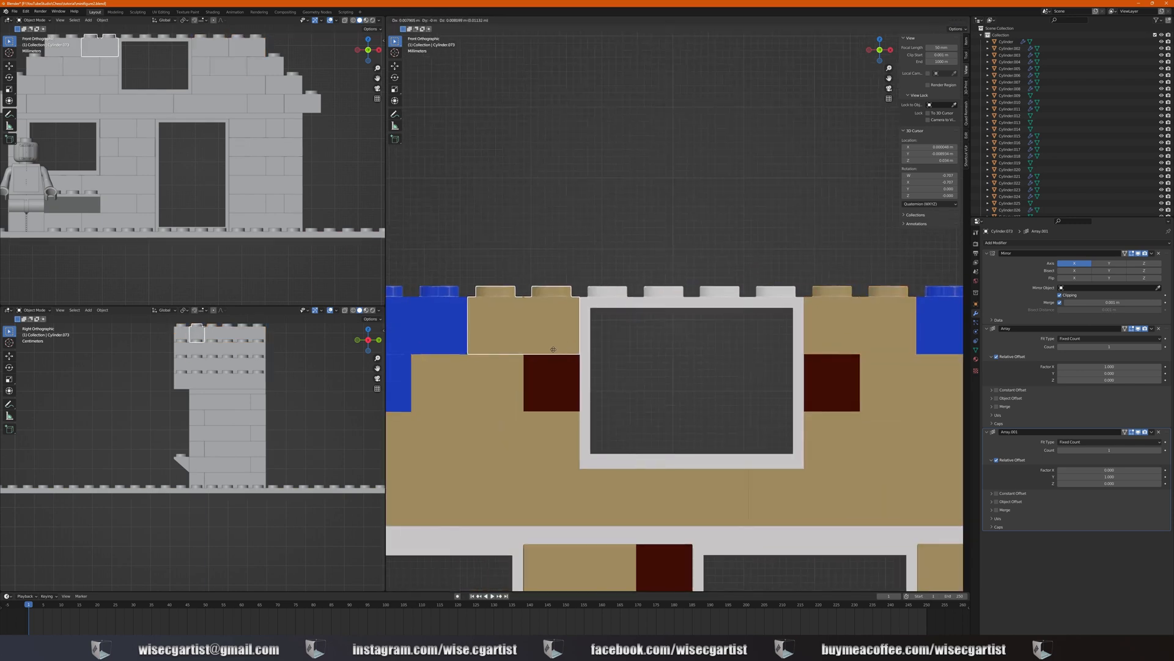
click(559, 348)
Adjust the window-side fourth-row blue brick along Z and duplicate it one row higher, offset inward by one stud
click(435, 343)
shift+middle_drag(430, 356, 496, 334)
key(g)
key(z)
click(496, 336)
key(shift+d)
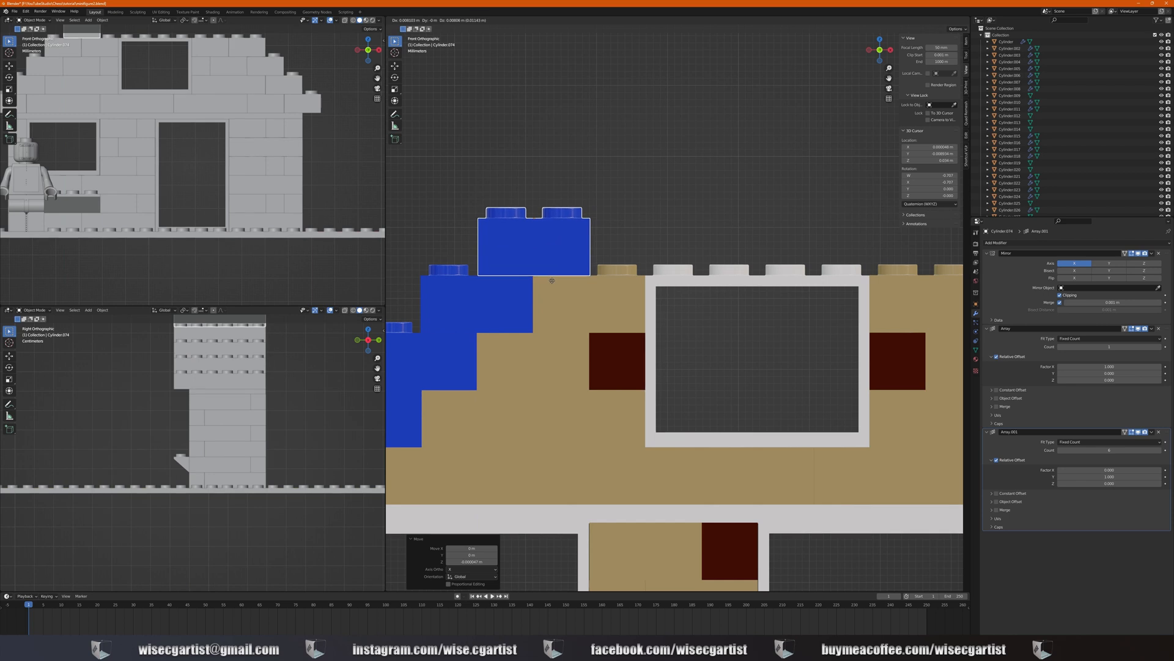
click(554, 279)
Duplicate the fifth-row blue brick along X and align the copy one stud inward on the door-side slope
scroll(554, 280, down, 4)
key(shift+d)
key(x)
click(668, 357)
scroll(759, 338, up, 6)
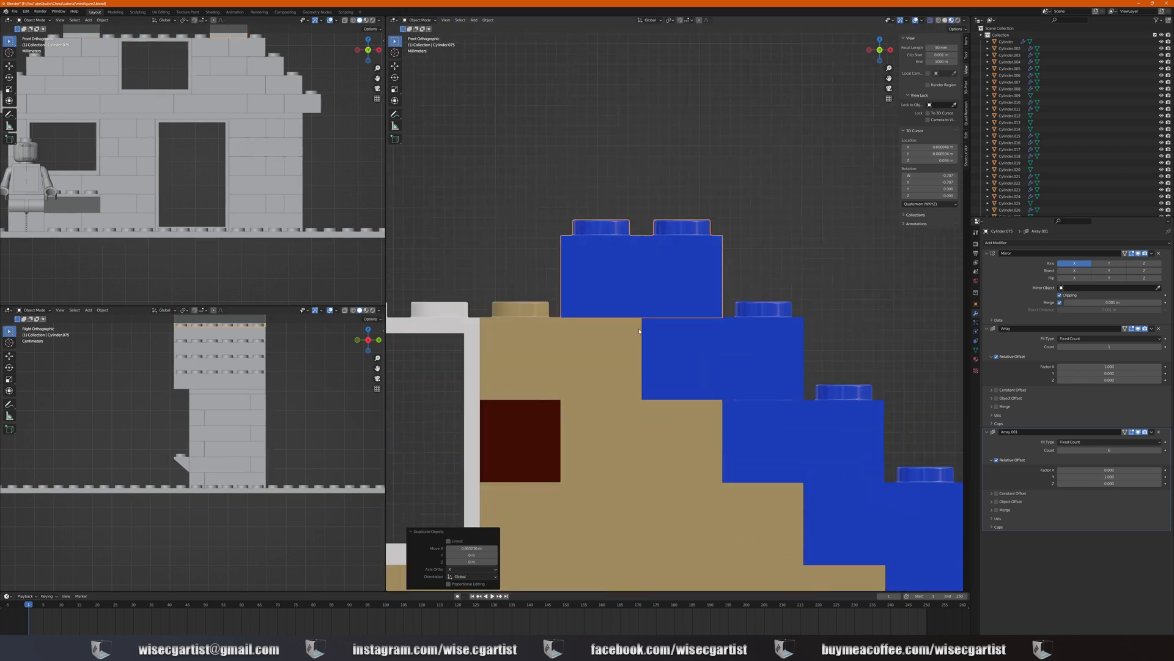
key(g)
key(x)
click(652, 340)
Fine-tune the heights of the two uppermost door-side blue bricks along Z
key(g)
key(z)
click(654, 341)
click(711, 371)
key(g)
key(z)
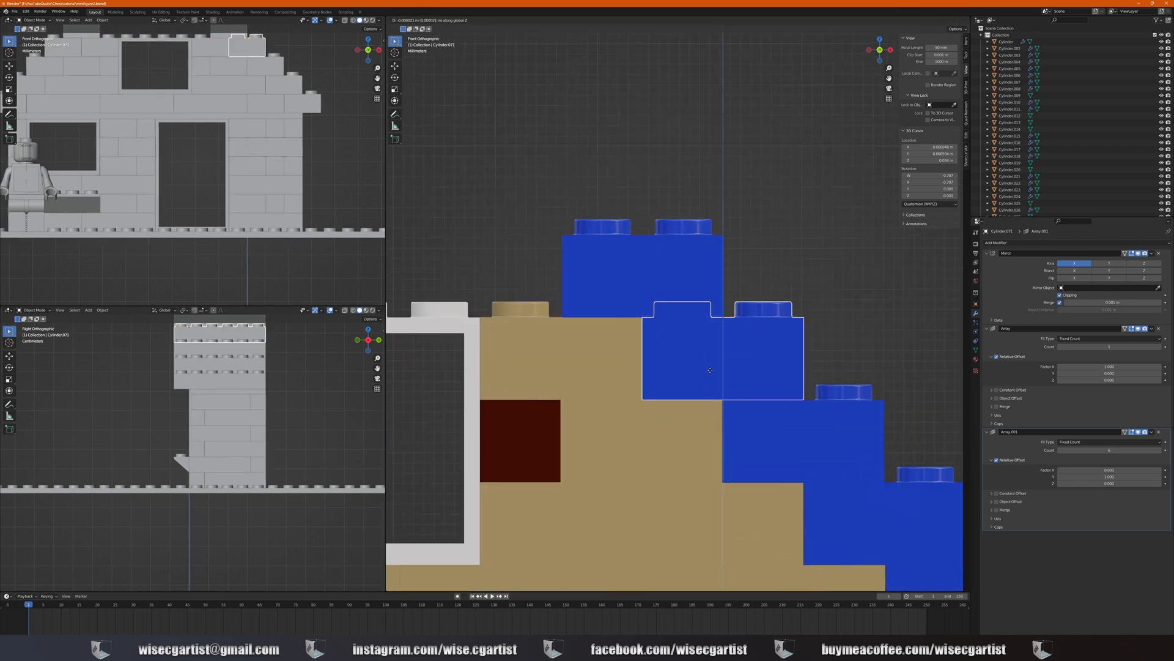
click(713, 368)
Duplicate a four-stud cream brick into the fifth row above the upper window, against the window-side blue brick
scroll(758, 364, down, 6)
click(551, 415)
key(shift+d)
click(633, 333)
scroll(648, 327, up, 6)
shift+middle_drag(642, 332, 868, 303)
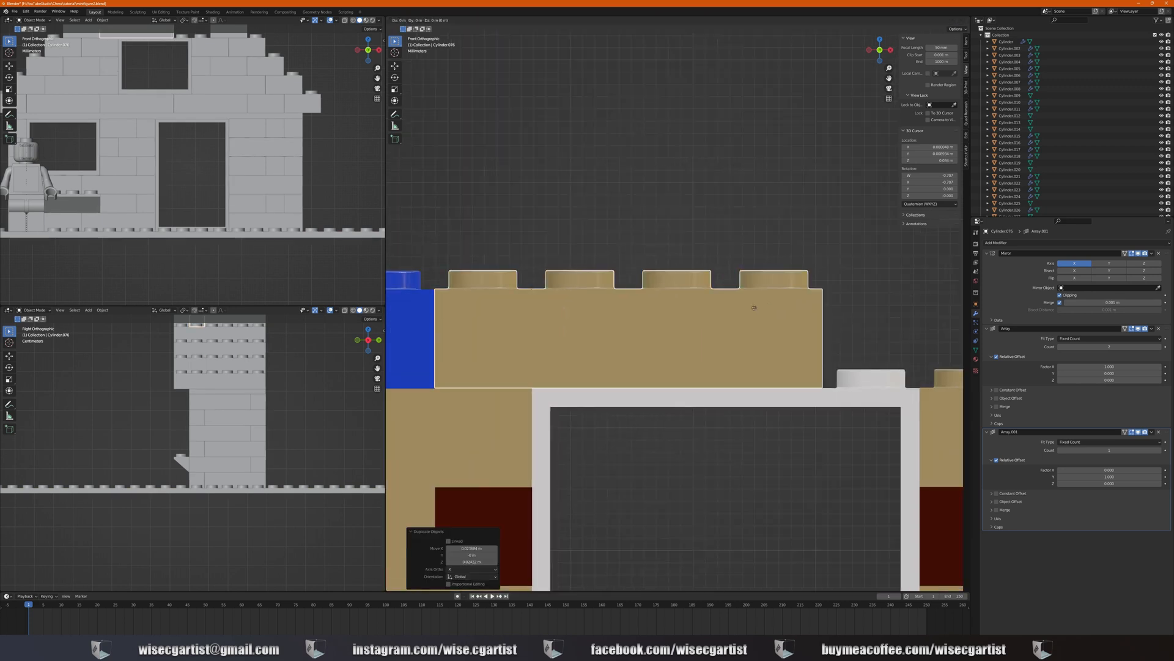
Duplicate a two-stud cream brick to complete the fifth row up to the door-side blue brick, and align it along Z
scroll(844, 370, down, 3)
click(844, 370)
key(shift+d)
click(802, 325)
scroll(801, 324, up, 4)
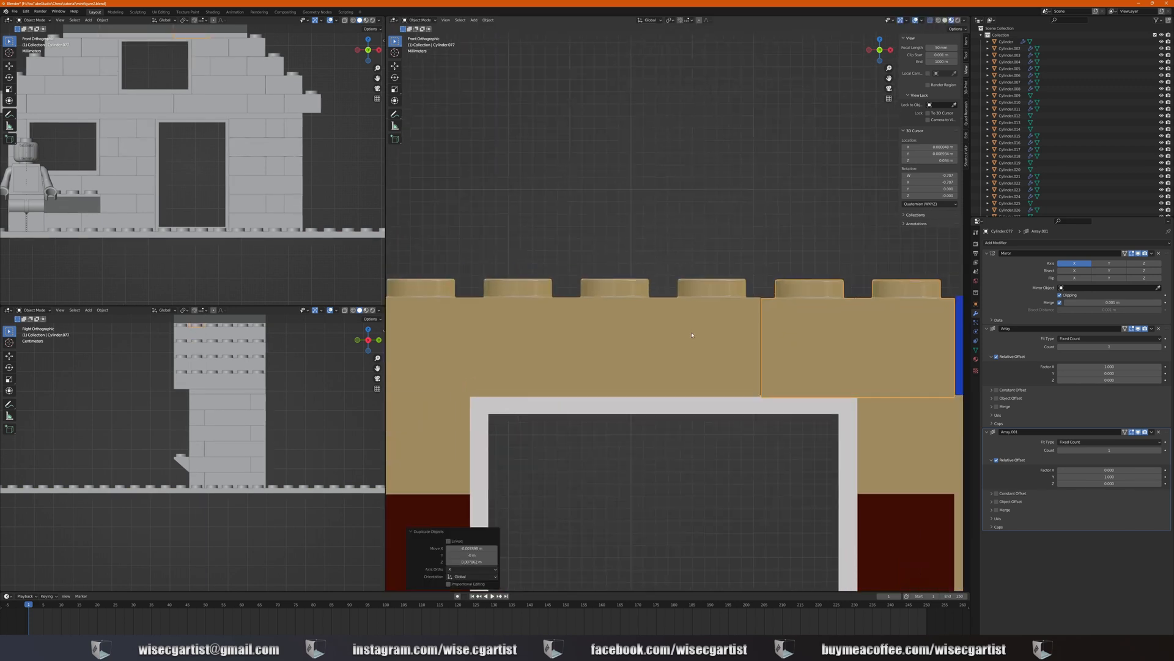
shift+middle_drag(695, 333, 660, 348)
key(g)
key(z)
click(655, 341)
scroll(672, 344, down, 3)
Align the door-side fifth-row blue brick along X, and duplicate a blue brick into the sixth row on the window side, one stud inward
click(672, 343)
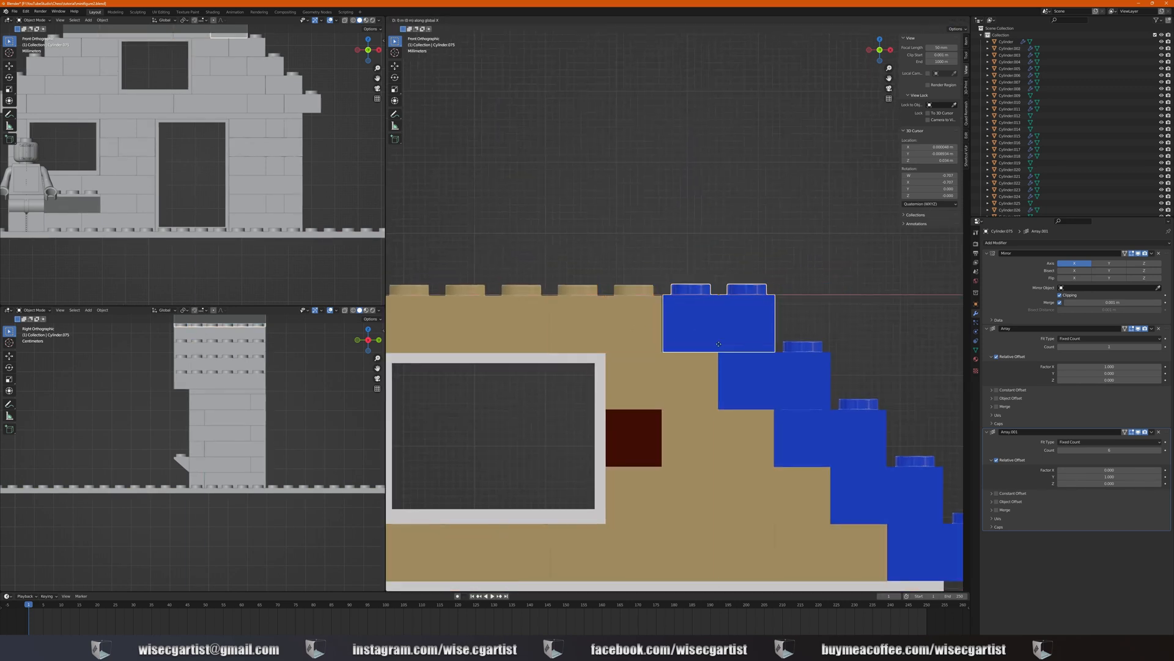
key(shift+d)
right_click(672, 344)
scroll(673, 318, down, 5)
key(g)
click(581, 308)
scroll(582, 308, up, 7)
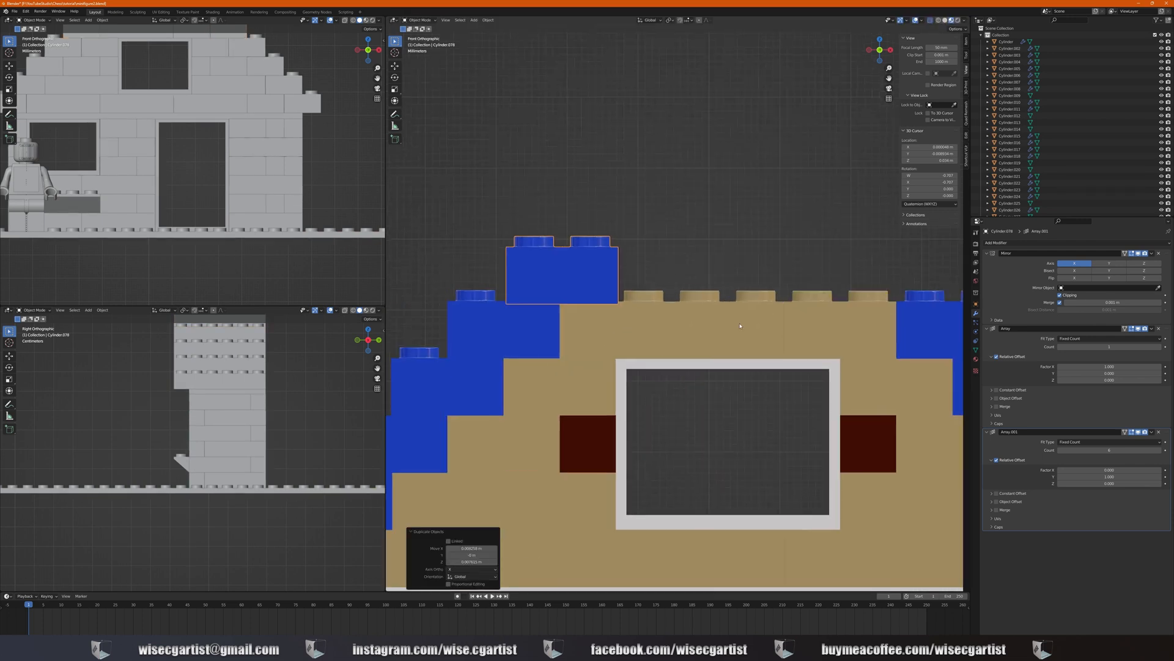
key(g)
key(x)
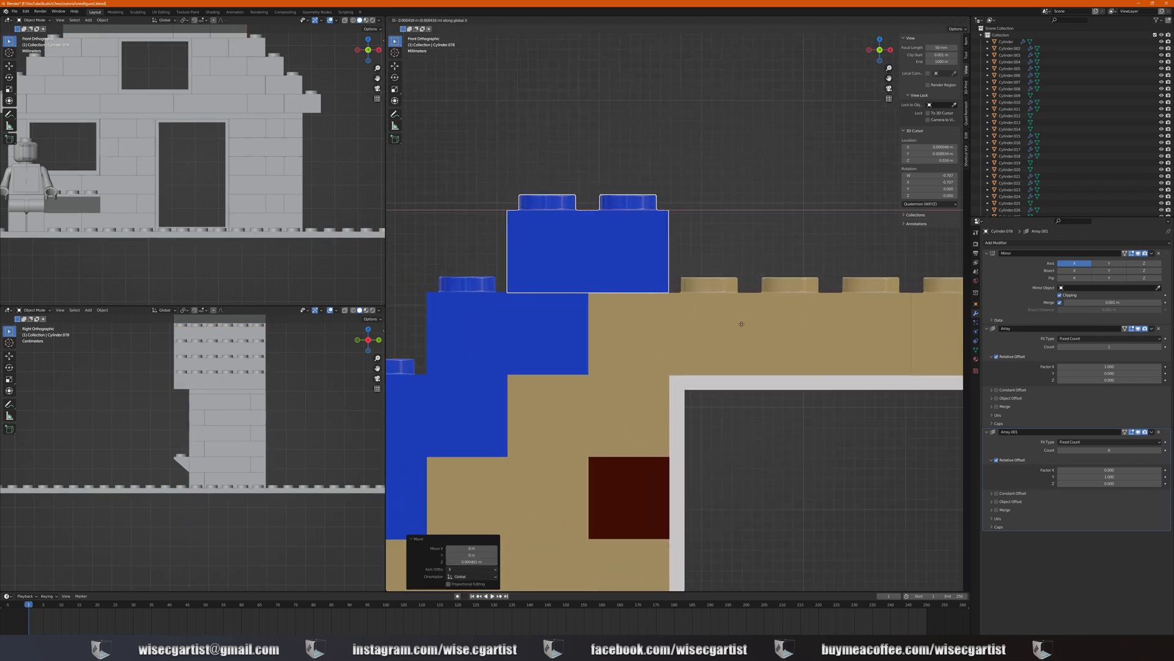
click(739, 320)
Duplicate the sixth-row blue brick along X to the door-side slope and align it one stud inward
scroll(740, 320, down, 5)
key(shift+d)
key(x)
click(850, 306)
scroll(850, 306, up, 3)
shift+middle_drag(850, 306, 611, 343)
key(g)
click(611, 343)
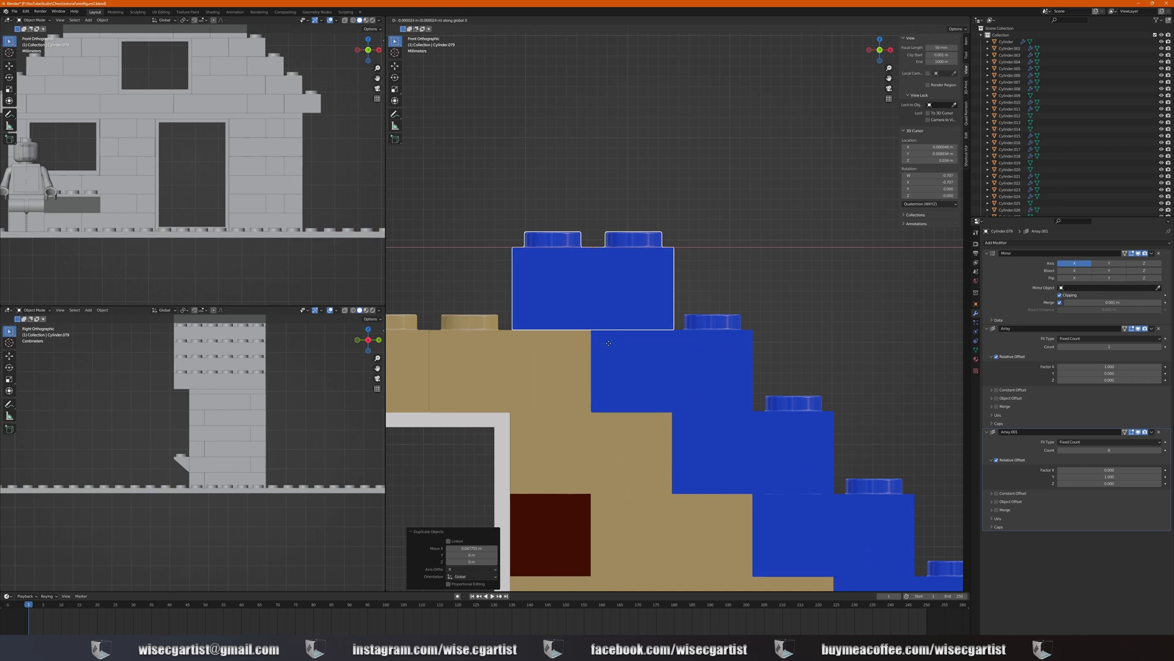
Duplicate a one-stud dark red brick into the sixth row beside the window-side blue brick, and copy it beside the door-side blue brick
scroll(611, 343, down, 5)
click(624, 346)
click(549, 416)
key(shift+d)
click(582, 314)
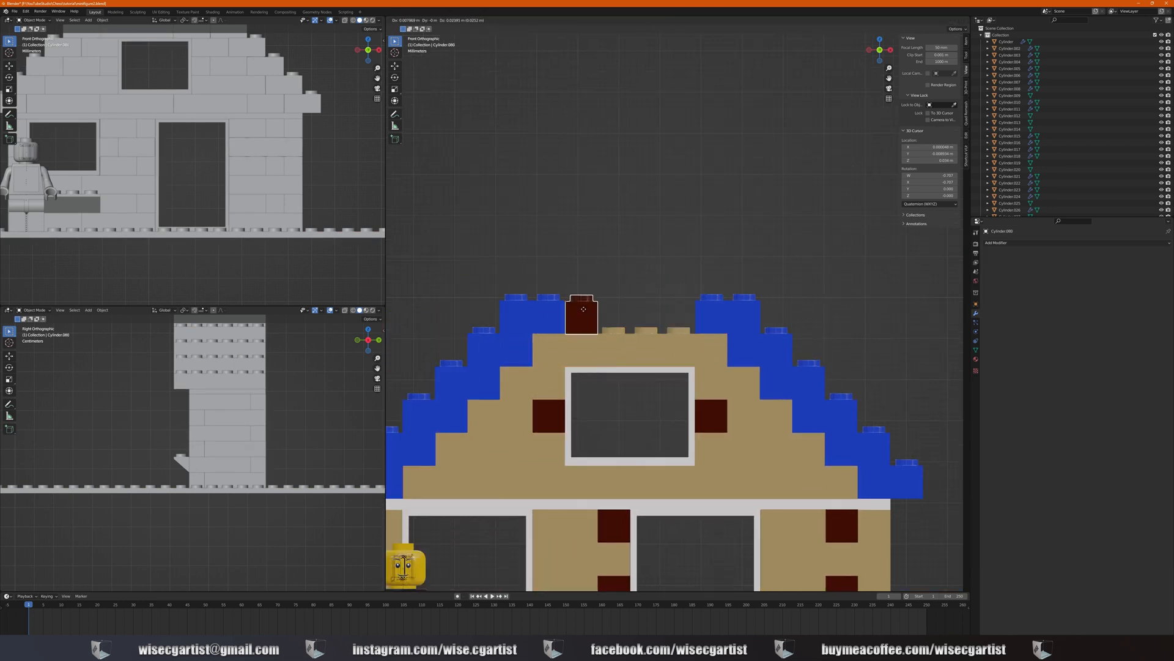
scroll(651, 320, up, 5)
shift+middle_drag(545, 321, 675, 322)
key(g)
click(676, 322)
scroll(676, 323, down, 5)
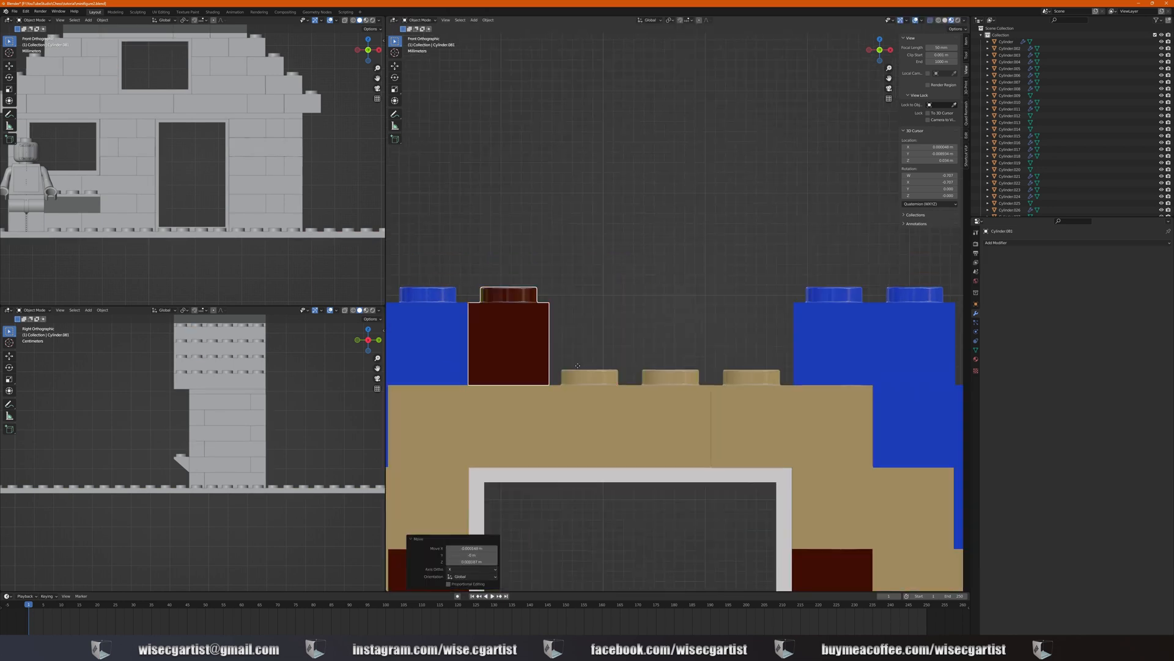
key(shift+d)
click(753, 343)
Duplicate a two-stud cream brick between the two sixth-row dark red bricks and align it along X and Z
click(788, 421)
key(shift+d)
click(629, 340)
scroll(634, 355, up, 2)
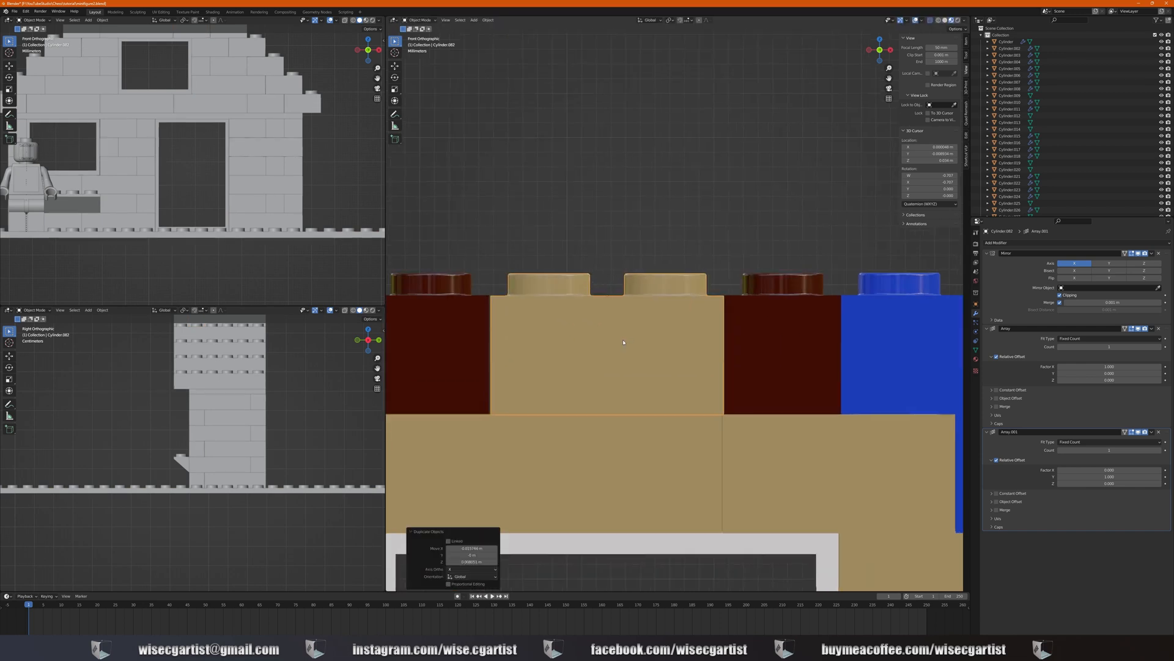
shift+middle_drag(648, 395, 632, 364)
key(g)
key(x)
click(636, 366)
key(g)
key(z)
click(647, 368)
Fine-tune the sixth-row cream brick along X, and shift the door-side dark red and blue bricks of that row together along X
click(527, 210)
click(514, 339)
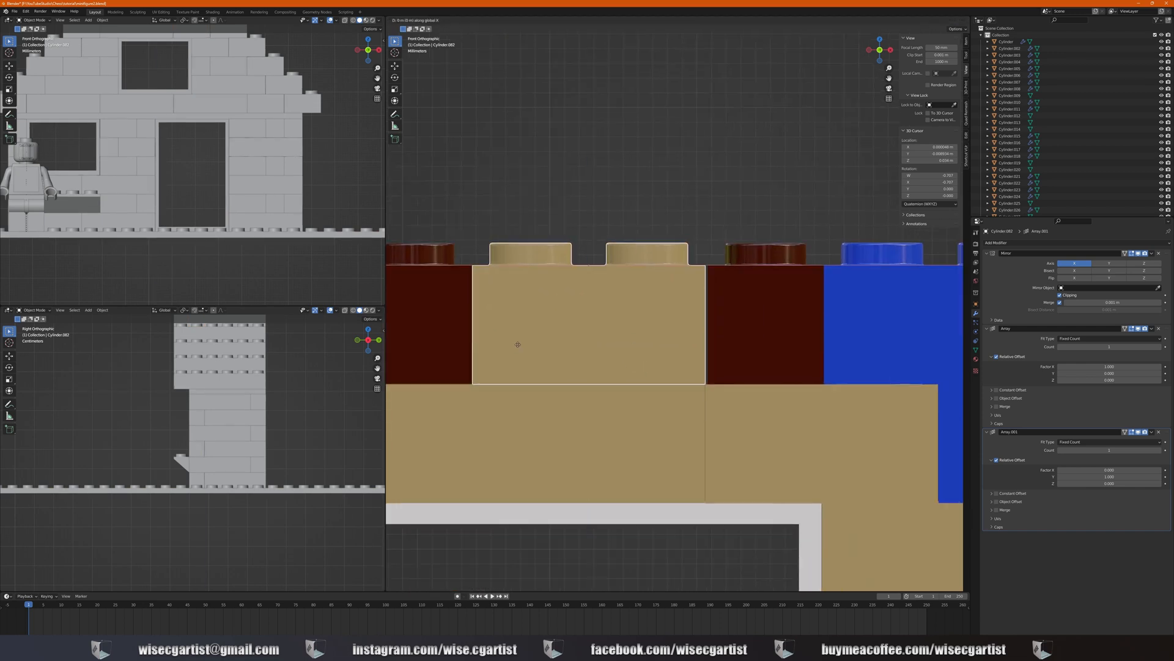
click(520, 343)
click(765, 333)
shift+click(832, 328)
shift+middle_drag(825, 328, 700, 334)
key(g)
key(x)
click(693, 332)
Duplicate the window-side sixth-row blue brick one row higher and one stud inward, and align it along Z
scroll(676, 360, down, 7)
shift+middle_drag(666, 376, 690, 391)
click(549, 330)
key(shift+d)
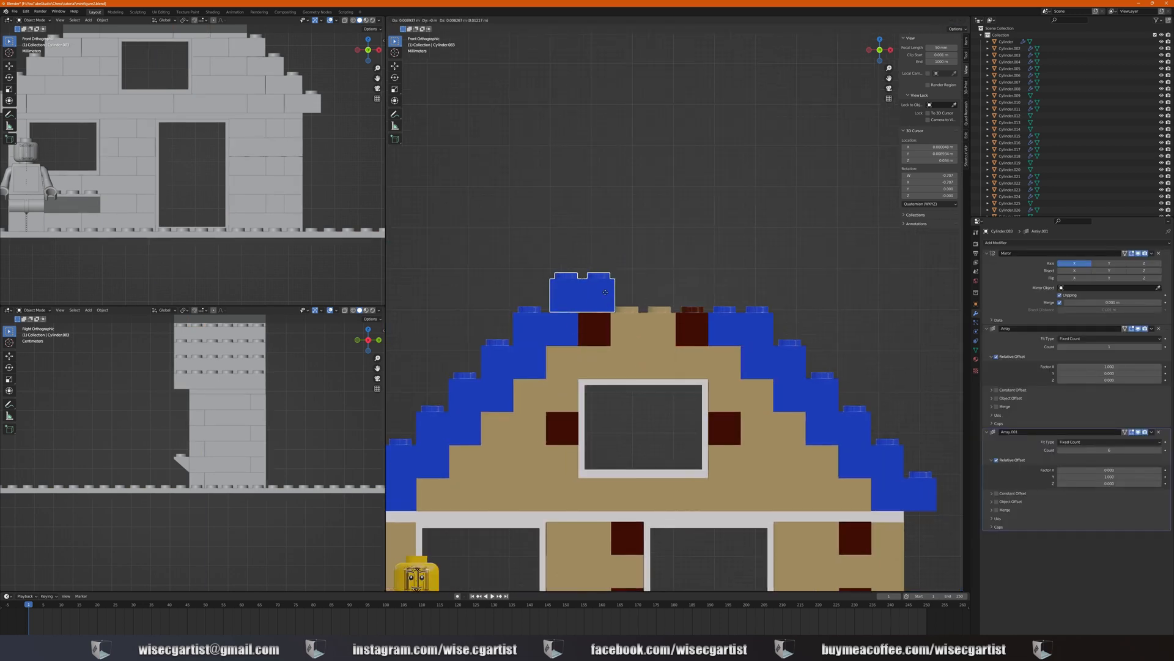
click(582, 298)
scroll(582, 300, up, 6)
shift+middle_drag(526, 330, 724, 362)
key(g)
key(z)
click(696, 404)
Duplicate the seventh-row blue brick along X onto the door-side slope
key(shift+d)
key(x)
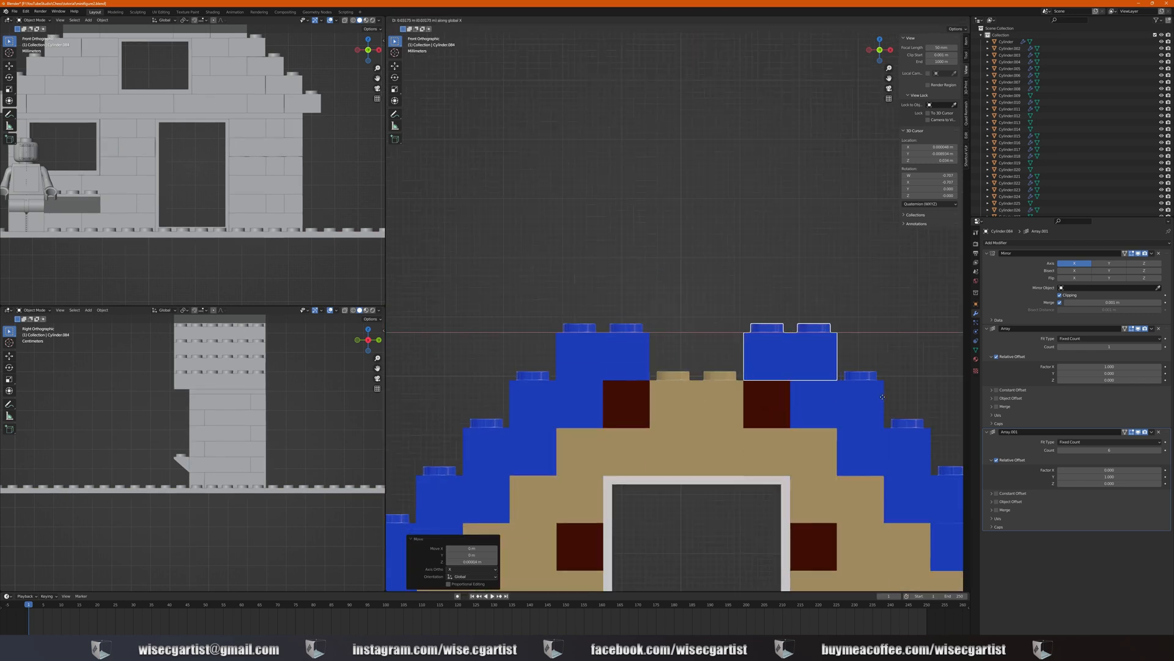
click(885, 404)
Duplicate the two-stud cream brick up along Z to fill the seventh-row gap between the blue bricks and adjust its height
scroll(684, 356, down, 4)
click(683, 356)
key(shift+d)
key(z)
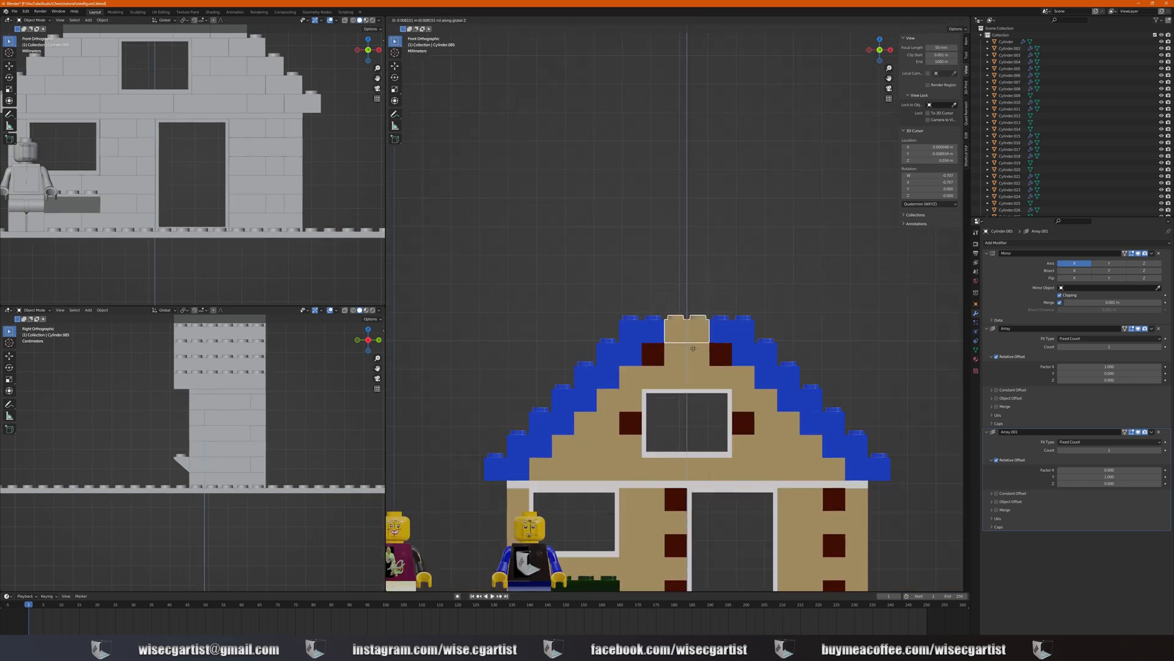
click(684, 330)
scroll(684, 326, up, 9)
shift+middle_drag(684, 326, 707, 403)
key(g)
key(z)
click(711, 414)
Duplicate a blue brick into the eighth row one stud inward, and copy it along X to cover the cream brick
click(575, 436)
key(shift+d)
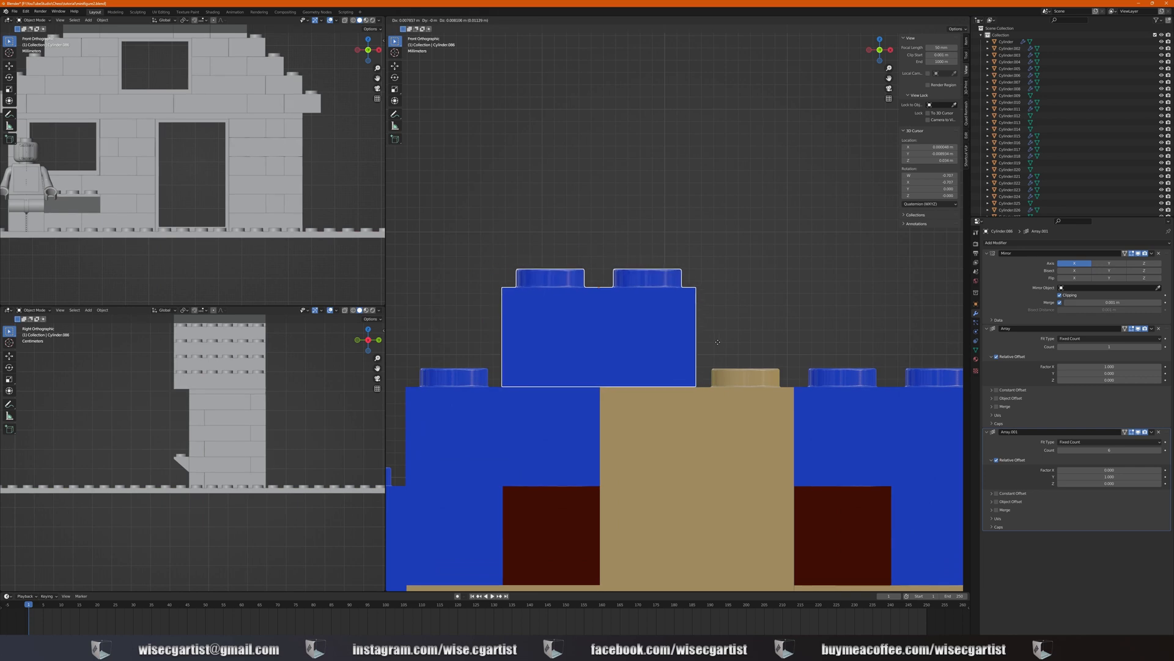
click(720, 345)
key(shift+d)
key(x)
click(908, 368)
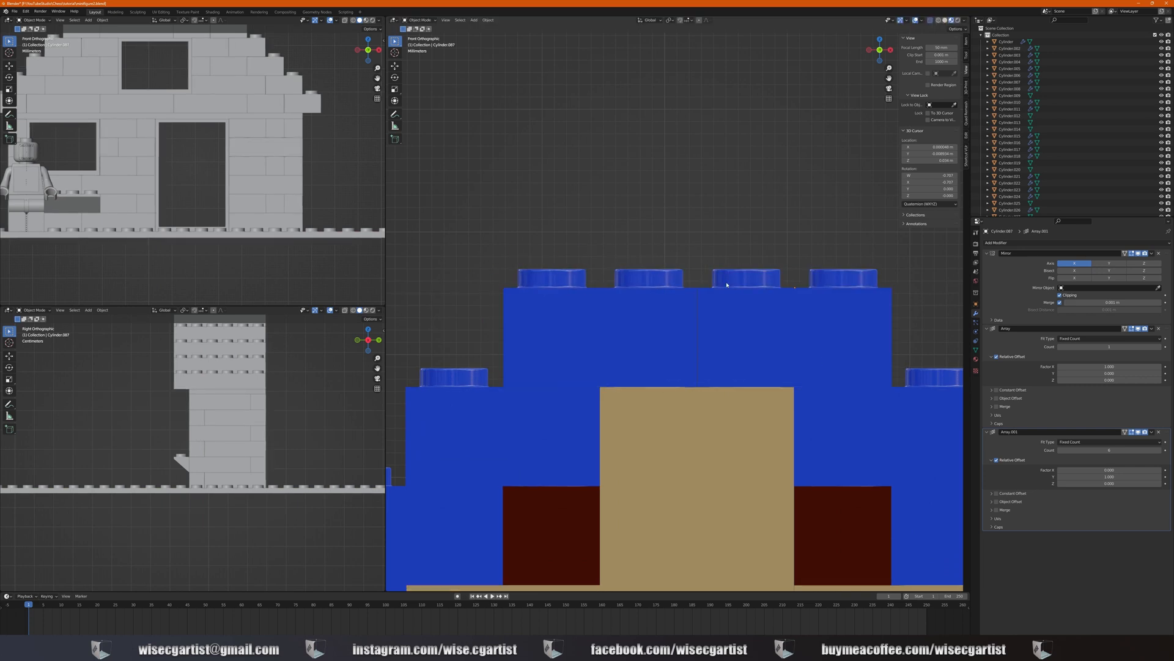
Duplicate an eighth-row blue brick one row higher, centred on top as the roof ridge
scroll(795, 367, down, 3)
key(shift+d)
click(641, 333)
Examine the completed gable, the stepped roof, and the window and door openings from several angles
scroll(641, 333, down, 5)
middle_drag(641, 333, 612, 342)
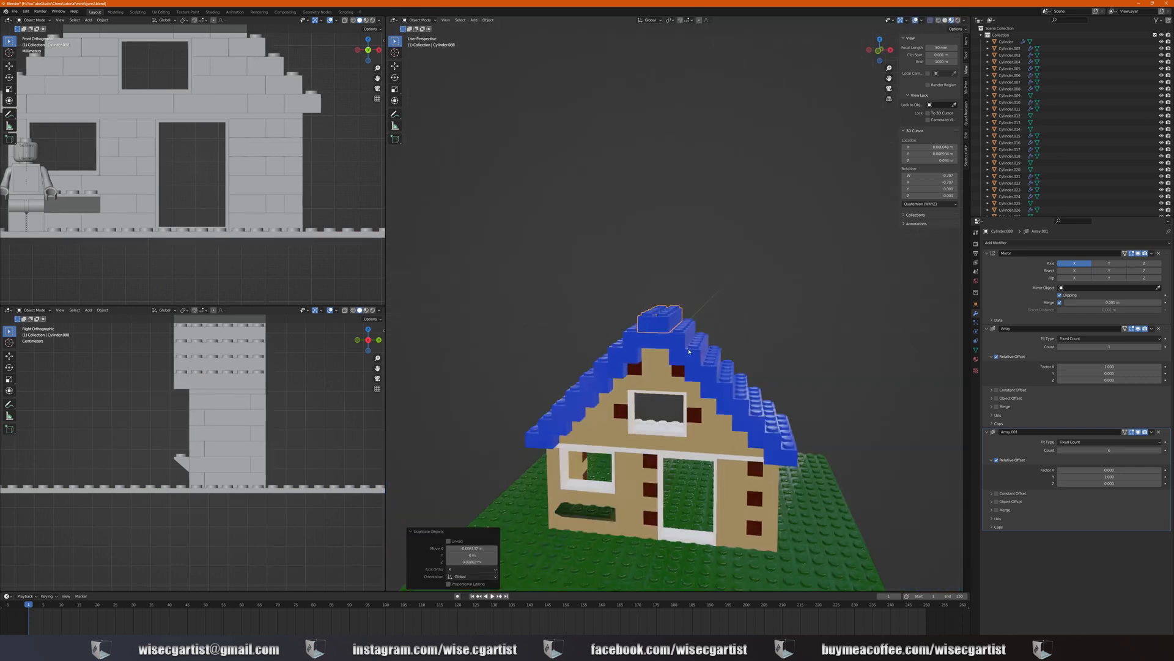
scroll(673, 327, down, 3)
middle_drag(699, 316, 611, 343)
scroll(660, 364, up, 4)
scroll(636, 281, up, 2)
shift+middle_drag(673, 407, 625, 285)
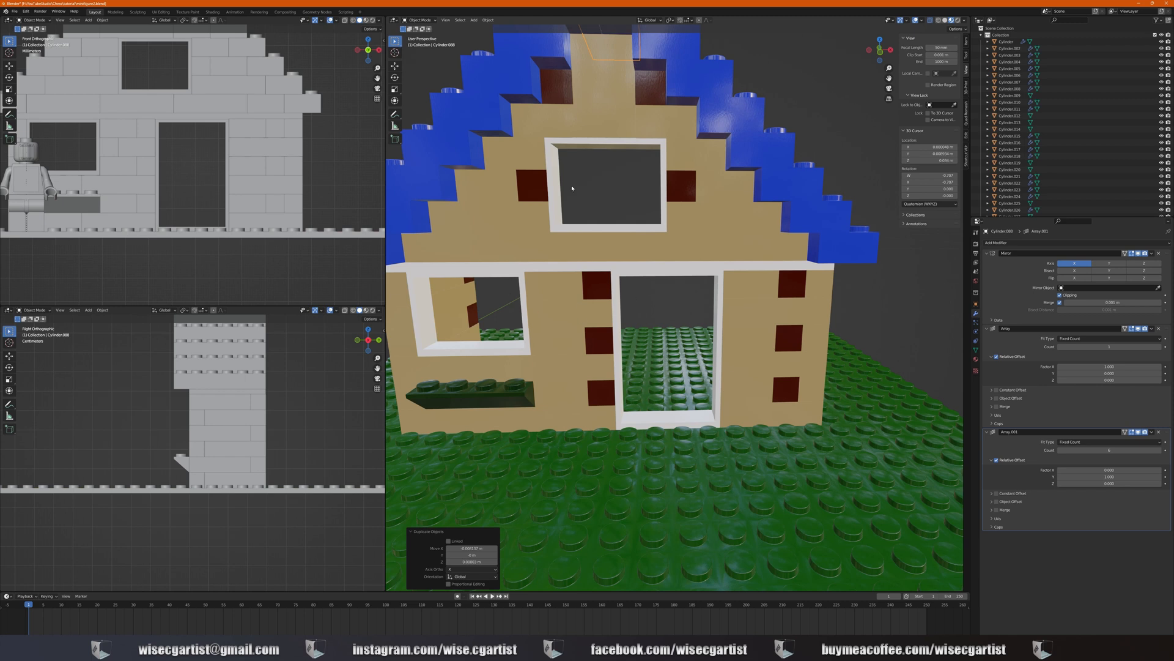
middle_drag(572, 187, 608, 186)
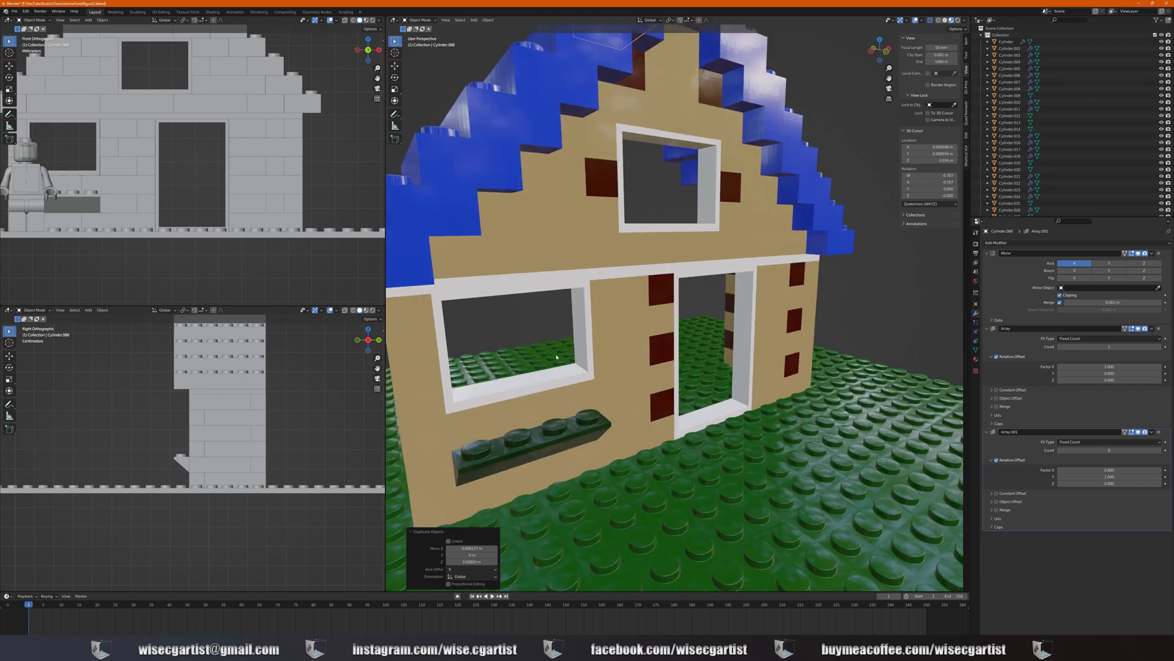
middle_drag(607, 394, 667, 330)
scroll(645, 349, down, 2)
scroll(581, 335, up, 3)
Add a centred loop cut around the depth of the white door frame, using edge selection with X-ray off
click(683, 326)
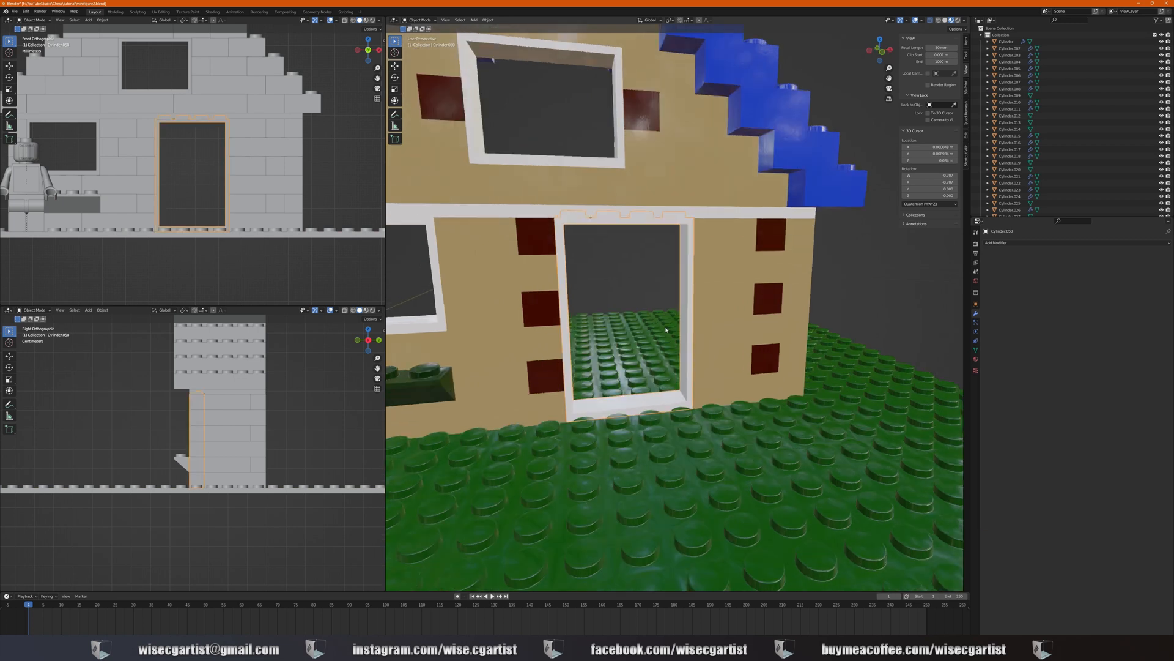
scroll(666, 330, up, 5)
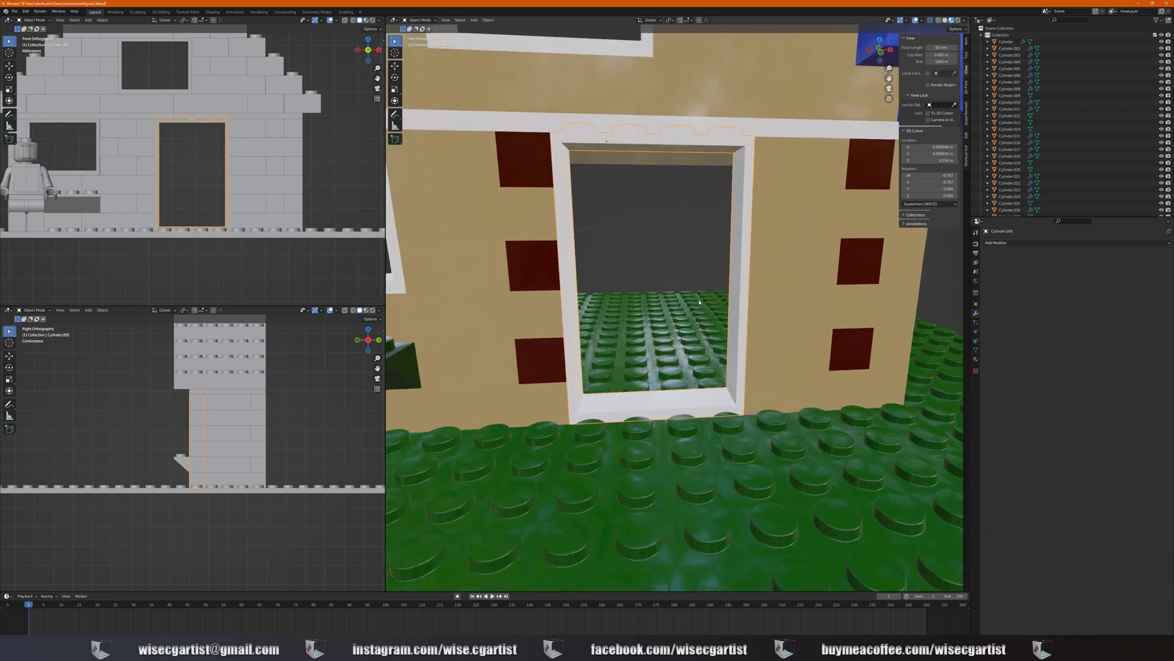
middle_drag(699, 301, 731, 313)
key(Tab)
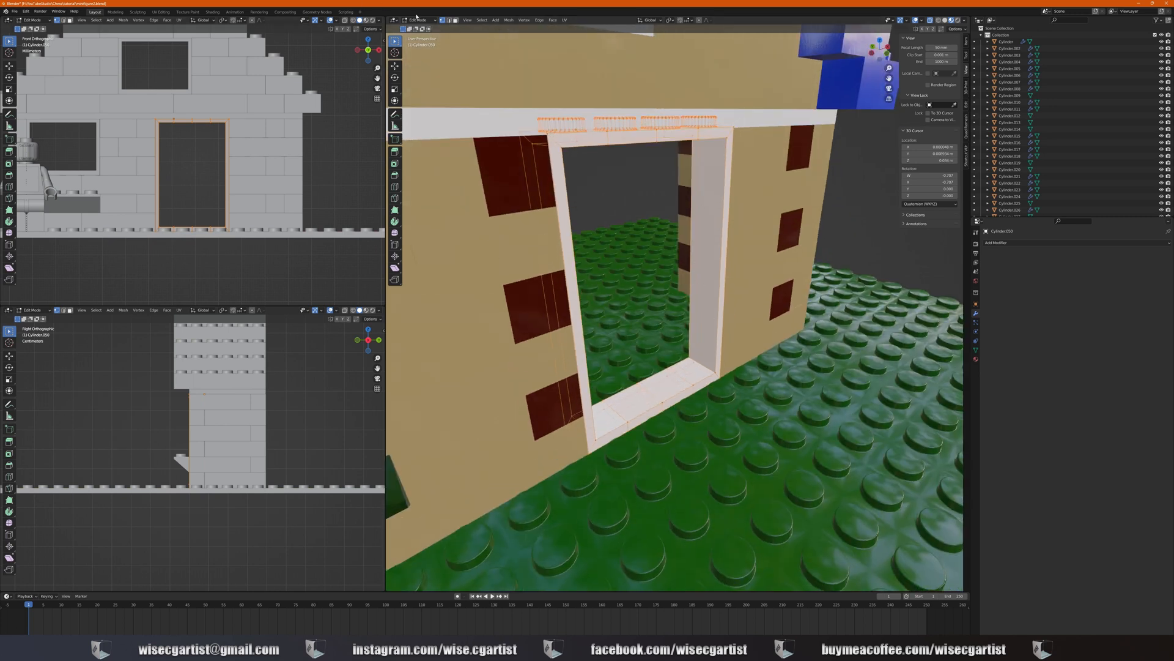
click(449, 20)
middle_drag(673, 263, 691, 249)
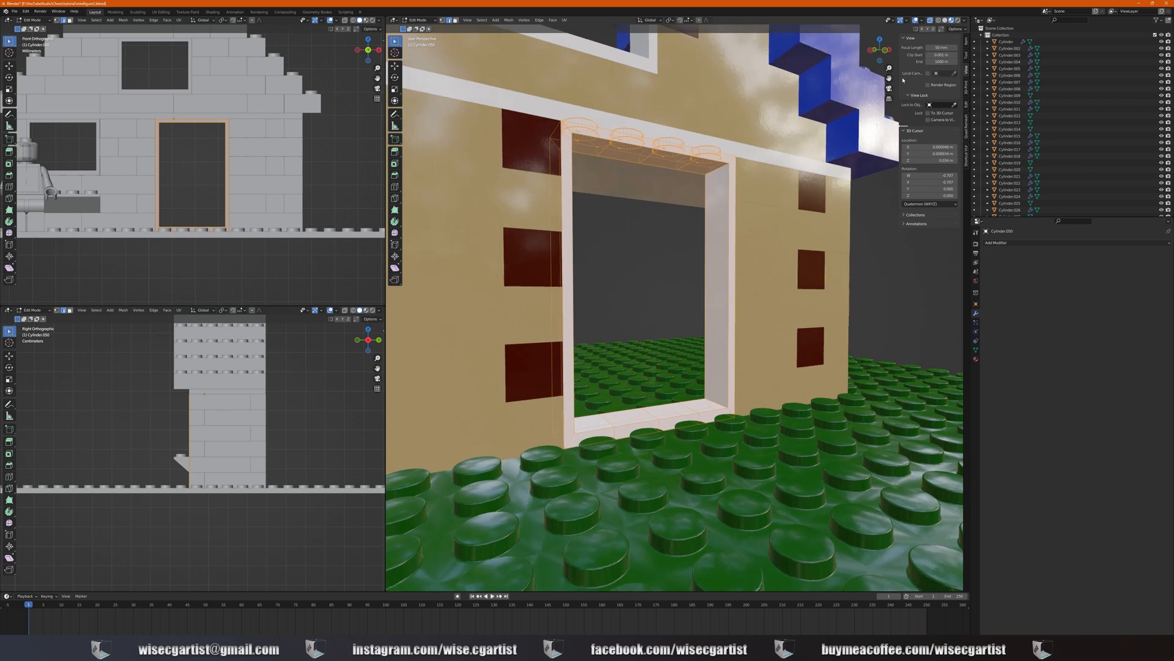
click(929, 21)
scroll(704, 328, up, 2)
middle_drag(704, 330, 724, 349)
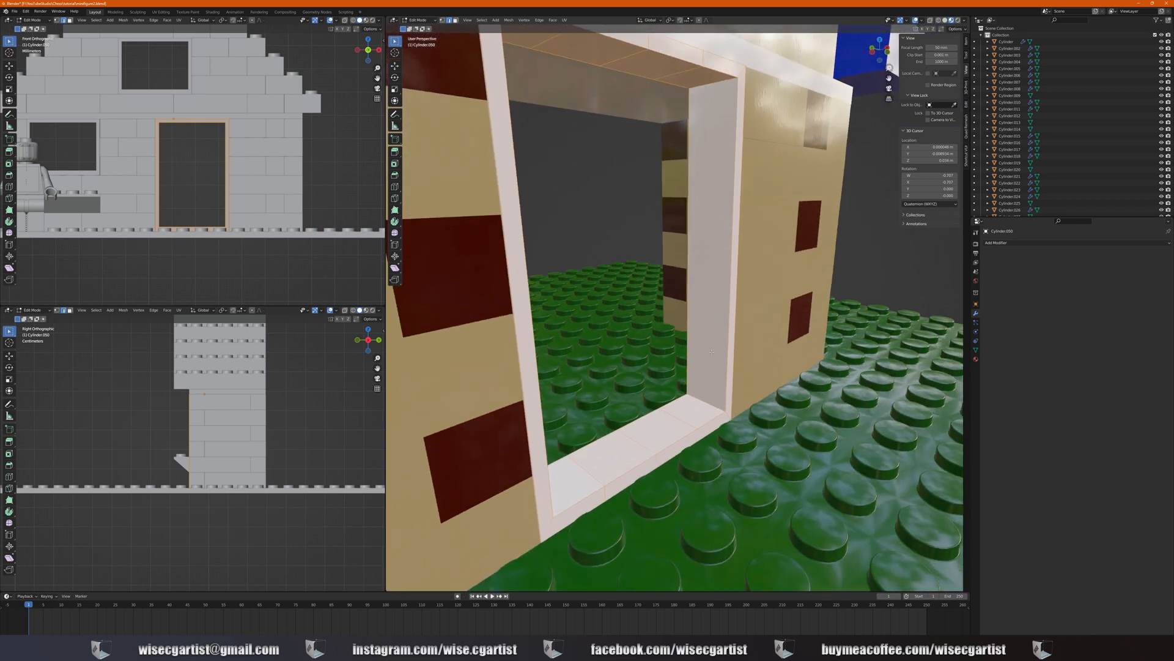
key(ctrl+r)
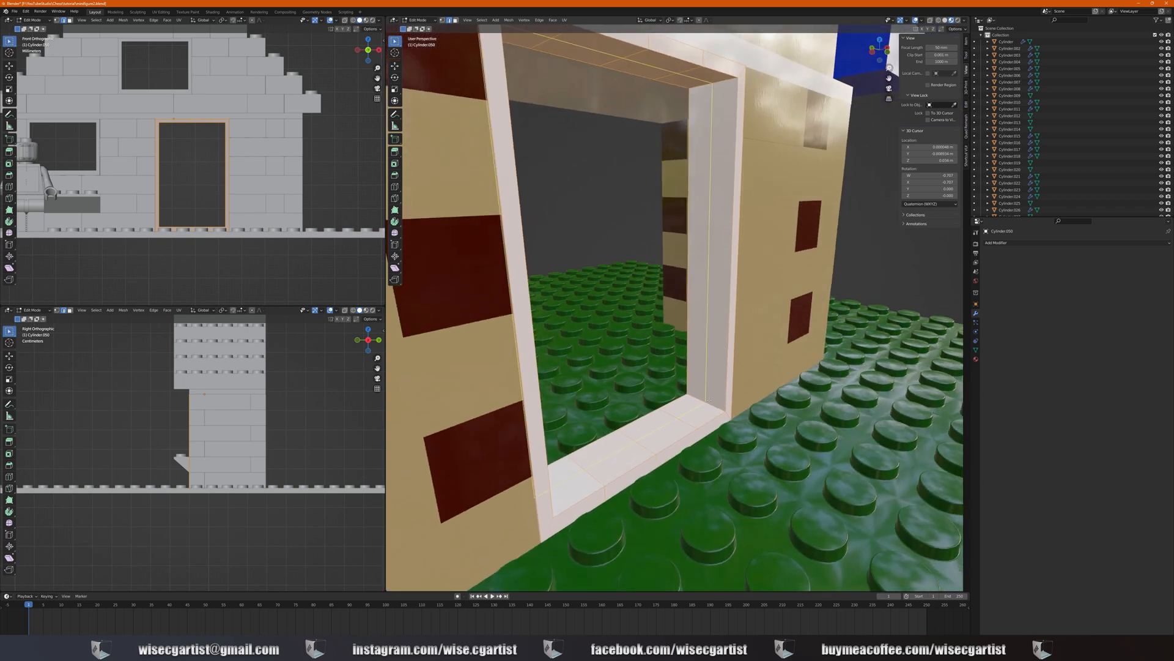
click(709, 401)
right_click(709, 400)
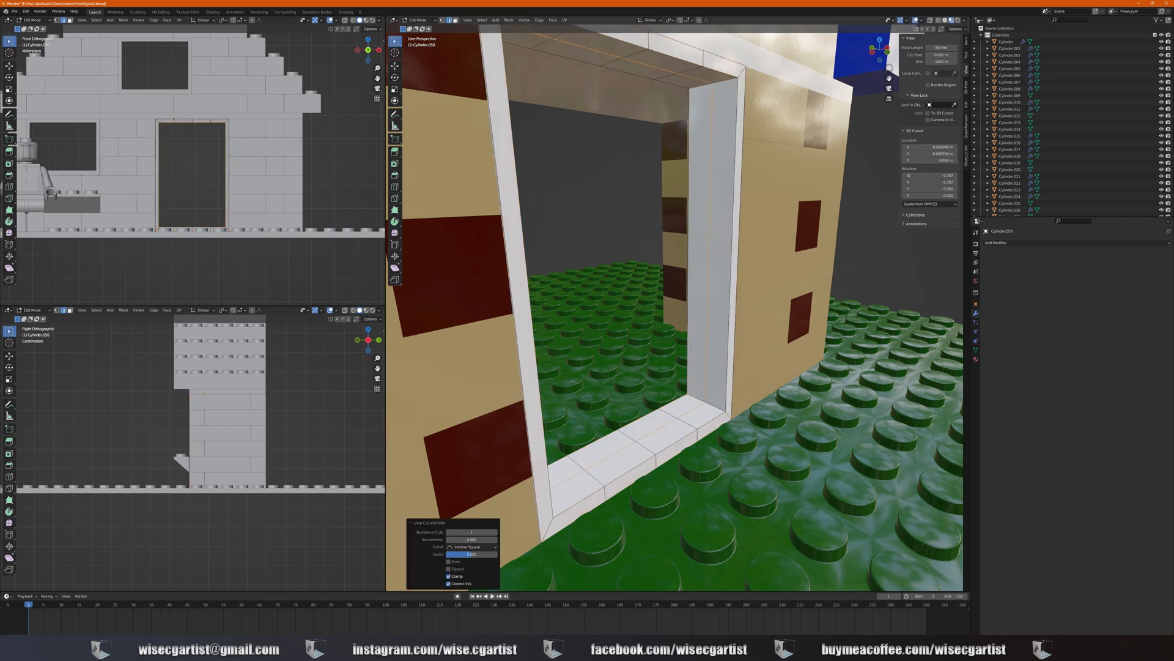
Separate the selected edge loop from the door frame into its own object and return to Object Mode
key(p)
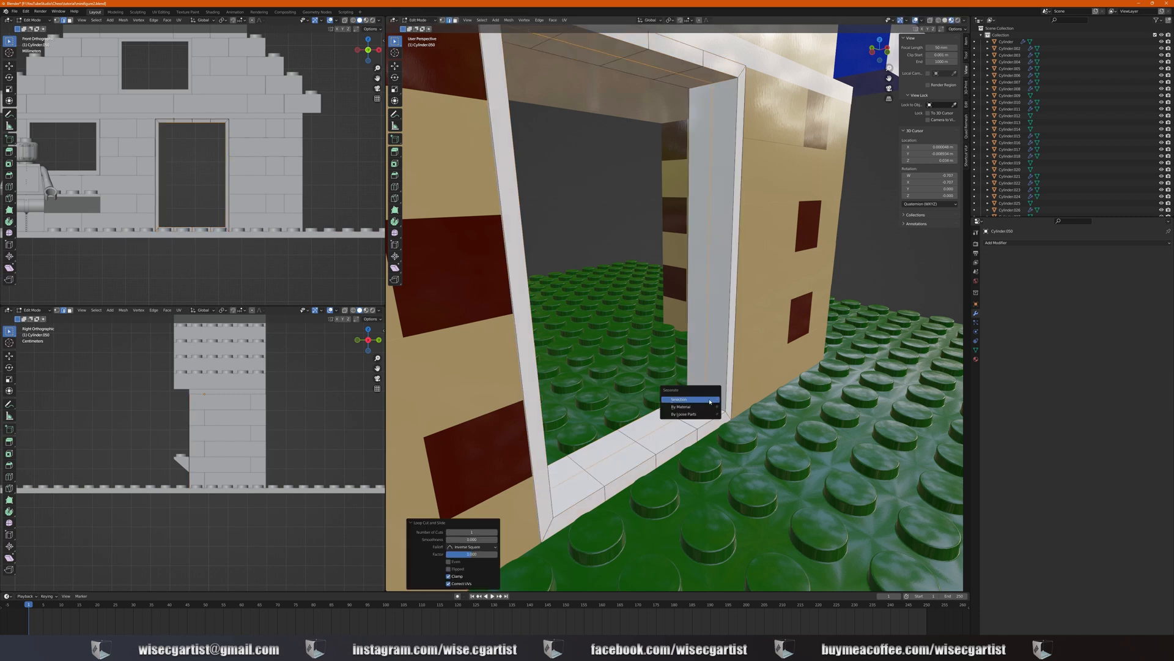
click(710, 401)
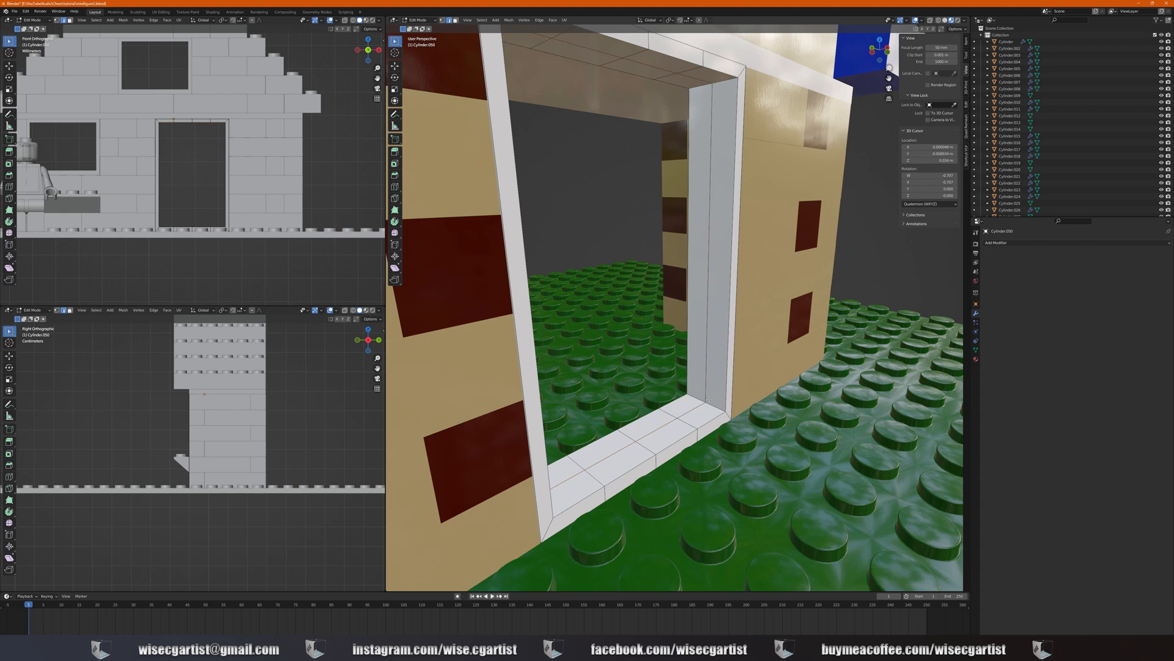
key(Tab)
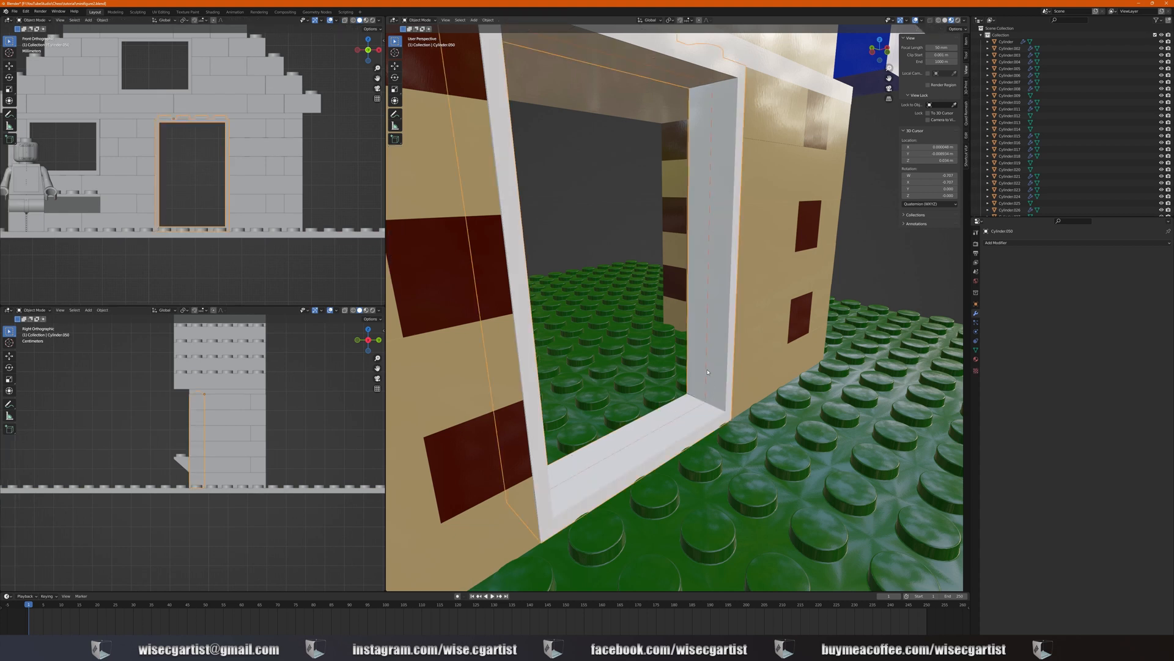
Select the separated door edge loop and fill it with a face in Edit Mode
click(706, 369)
click(707, 370)
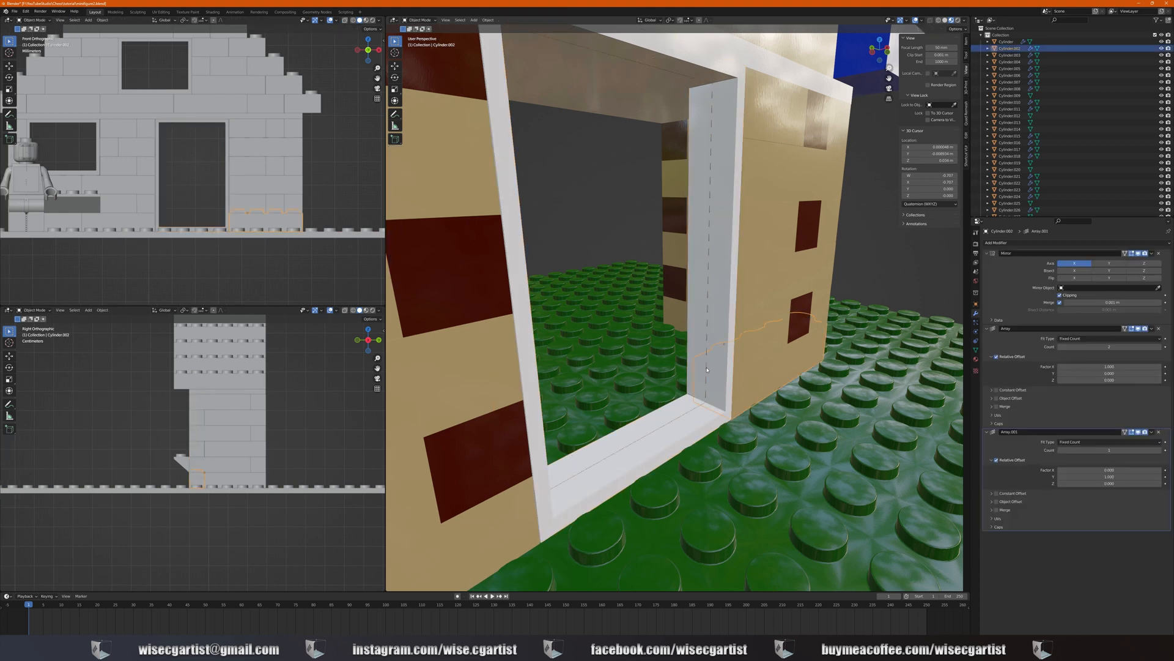
click(706, 370)
click(706, 369)
click(706, 370)
middle_drag(707, 369, 682, 375)
scroll(701, 369, down, 2)
key(Tab)
scroll(649, 355, up, 1)
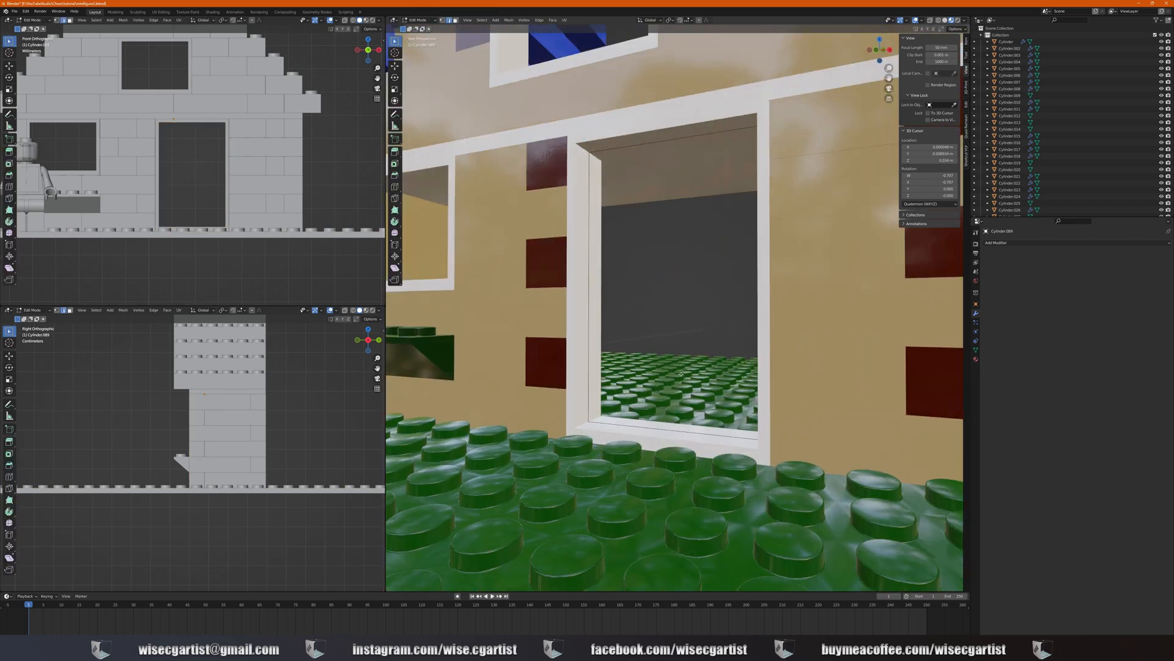
key(a)
key(f)
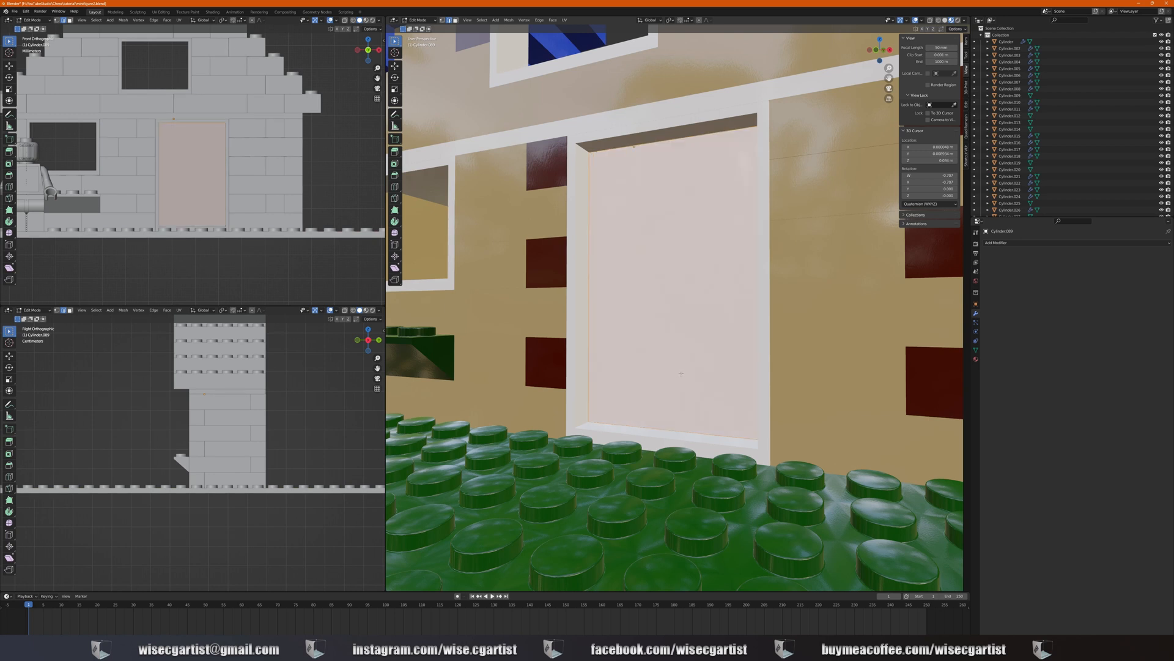
Isolate the filled door panel in local view
middle_drag(681, 373, 726, 375)
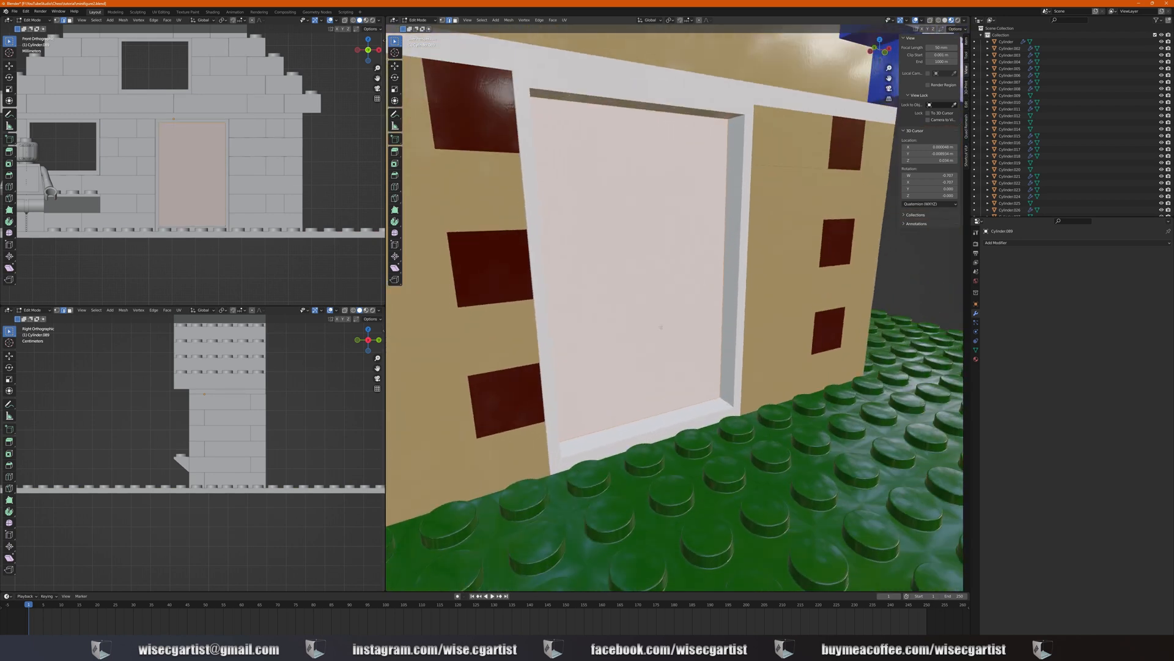
key(KP_Divide)
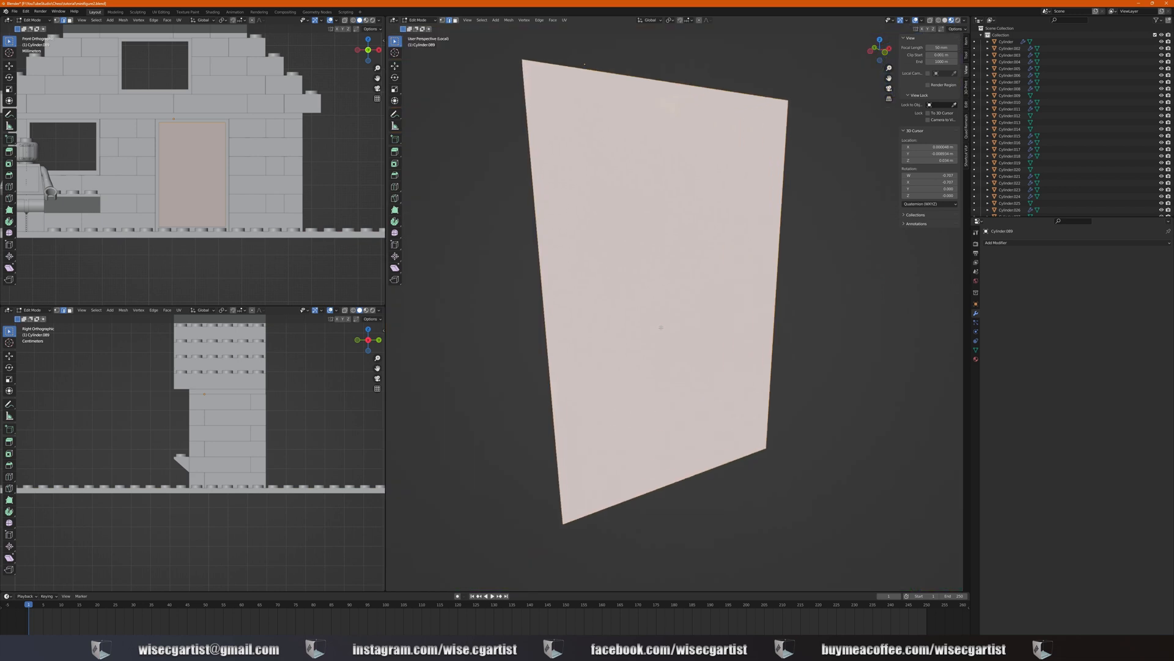
scroll(715, 261, down, 4)
mouse_move(728, 263)
middle_down()
mouse_move(747, 265)
mouse_move(735, 255)
middle_up()
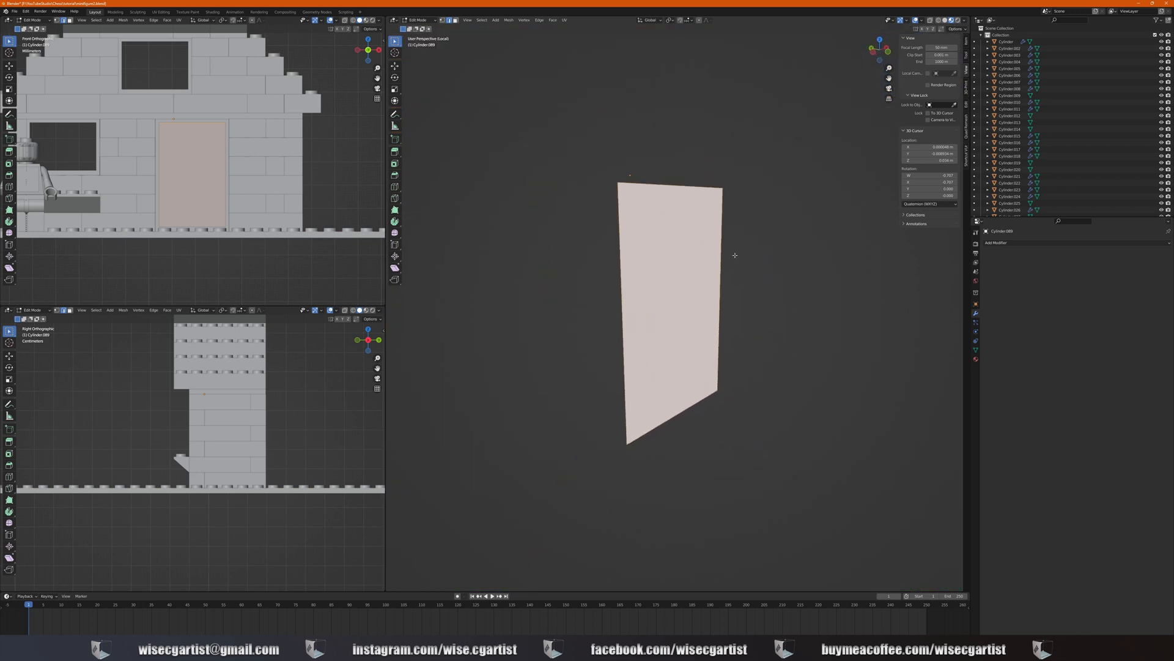
middle_drag(701, 241, 636, 176)
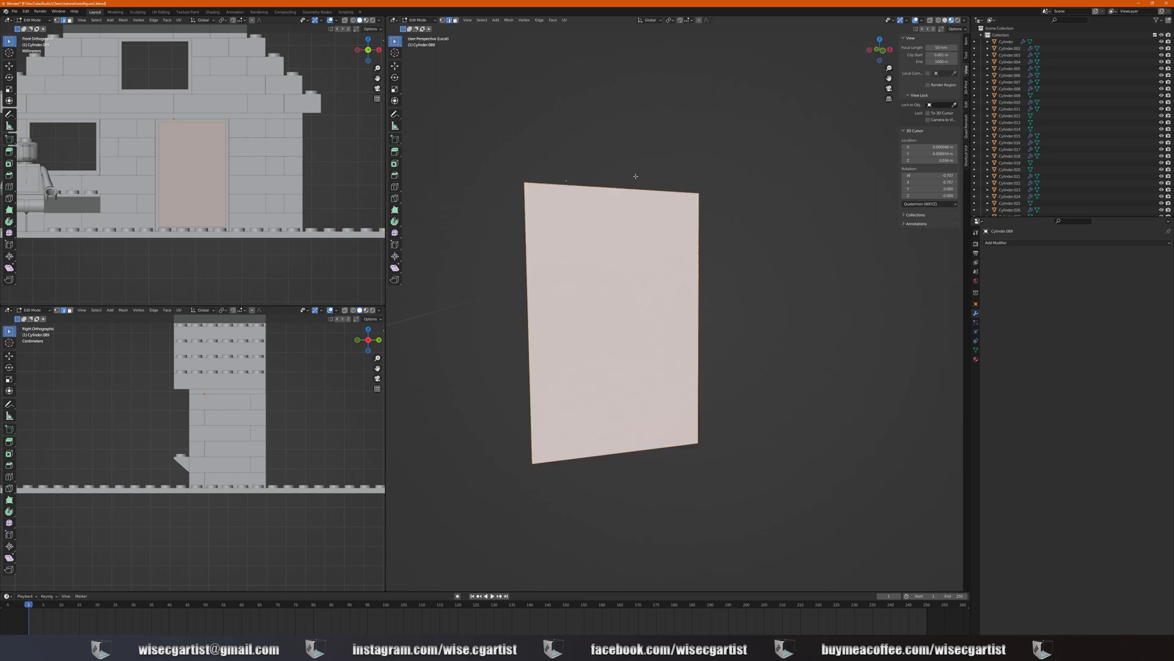
Dissolve the extra vertices along the top and bottom edges of the door panel
click(443, 21)
middle_drag(577, 176, 566, 154)
drag(565, 154, 677, 204)
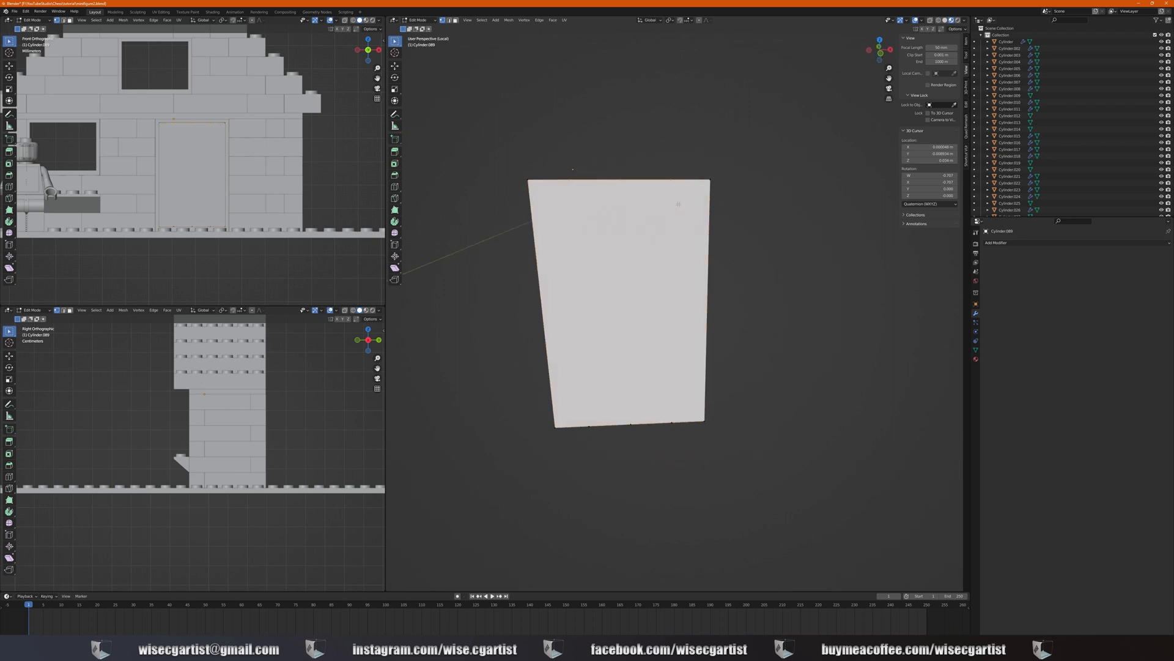
key(ctrl+x)
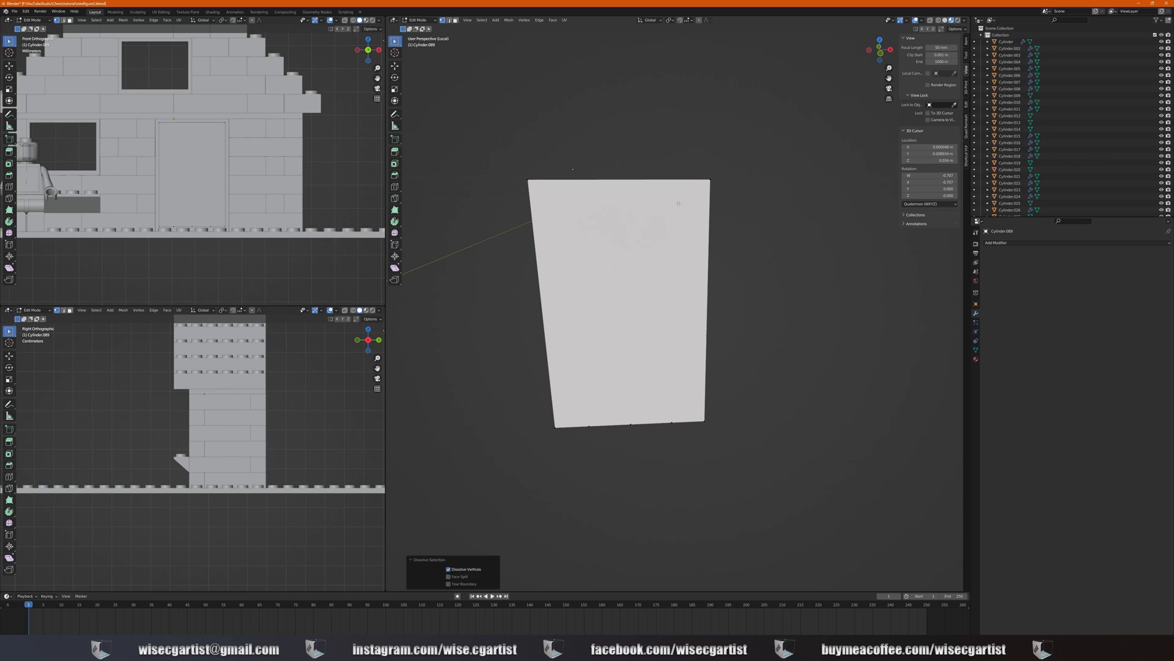
drag(629, 441, 678, 449)
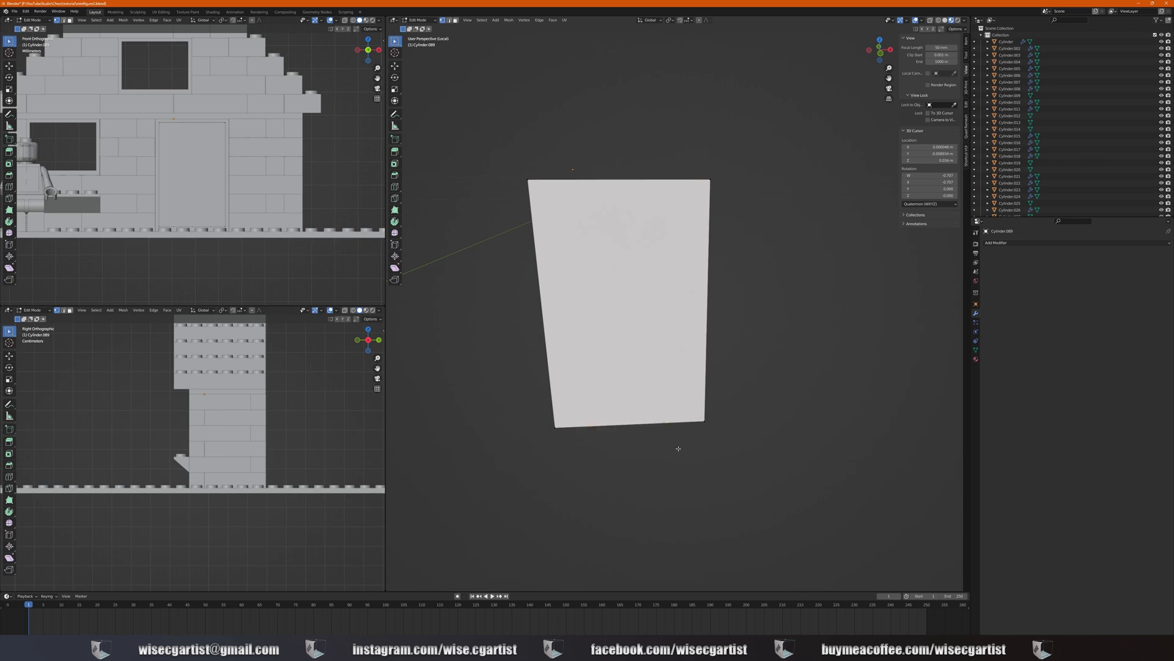
key(ctrl+x)
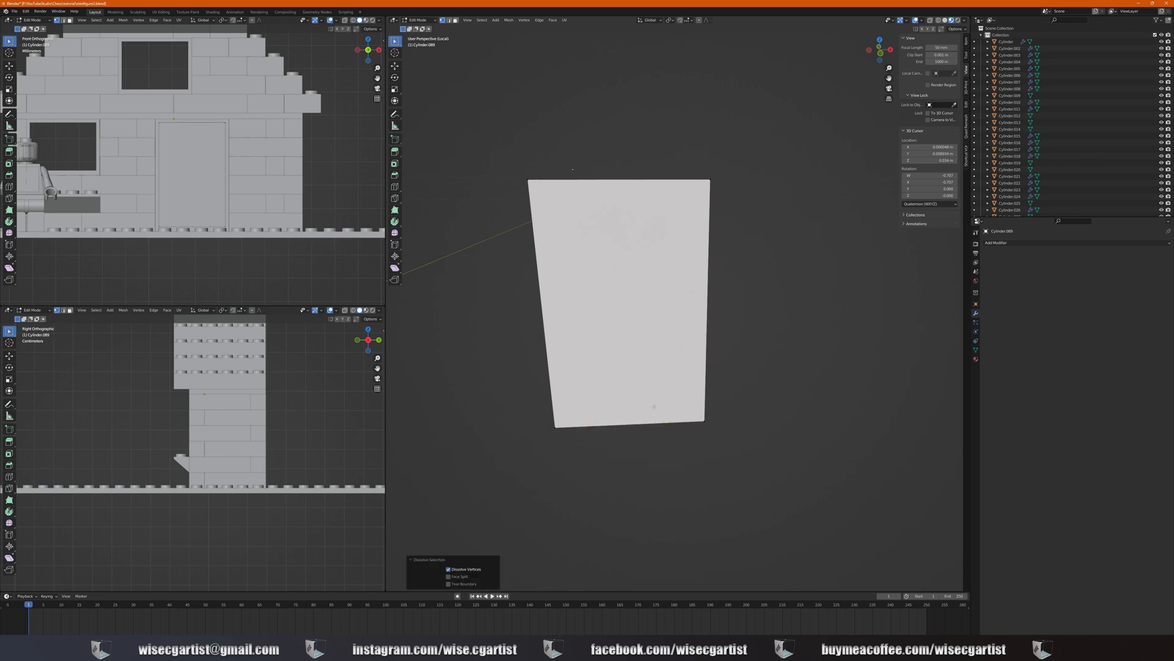
Add horizontal loop cuts across the door panel: one centred, one near the top edge and one near the bottom edge
middle_drag(654, 407, 665, 407)
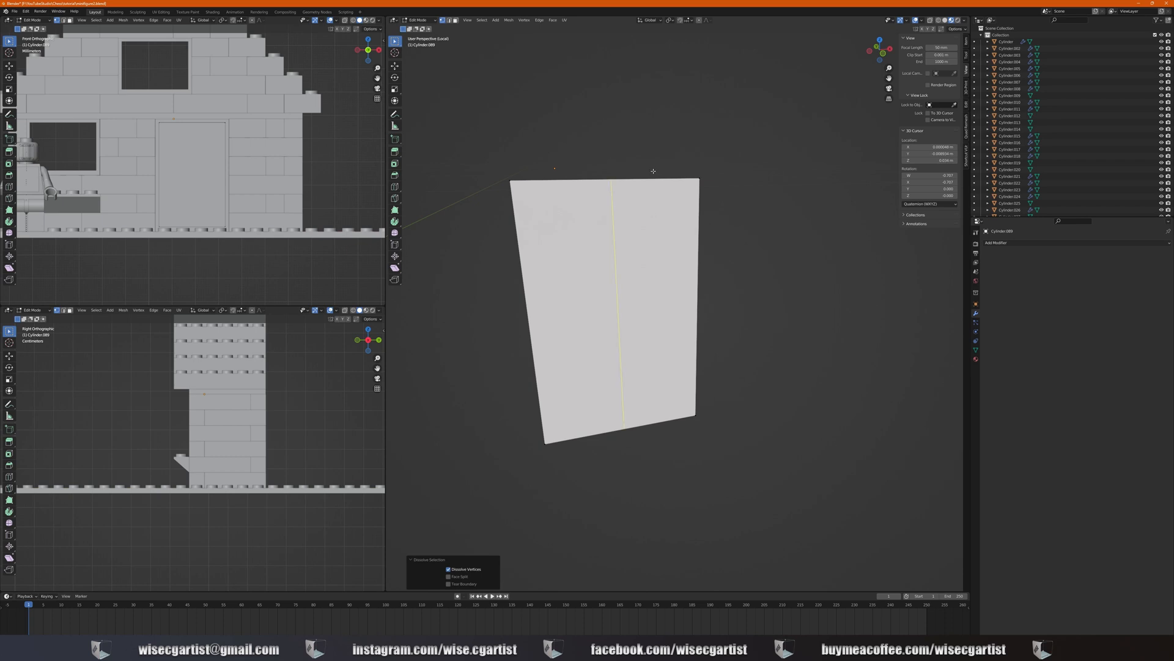
click(703, 264)
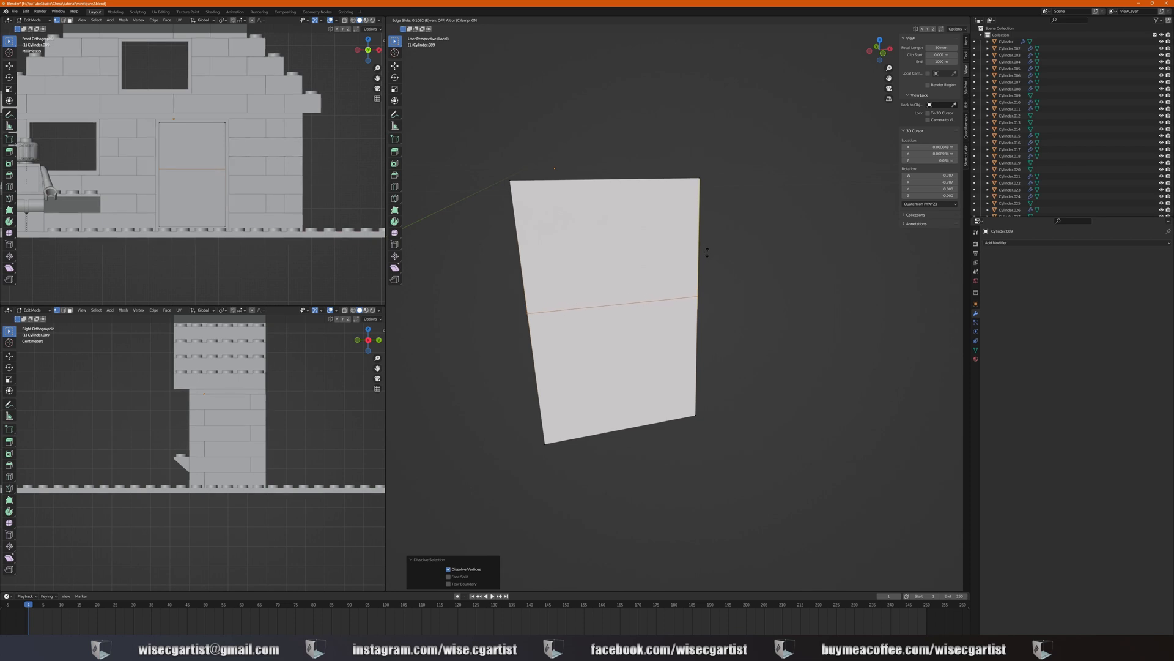
right_click(708, 252)
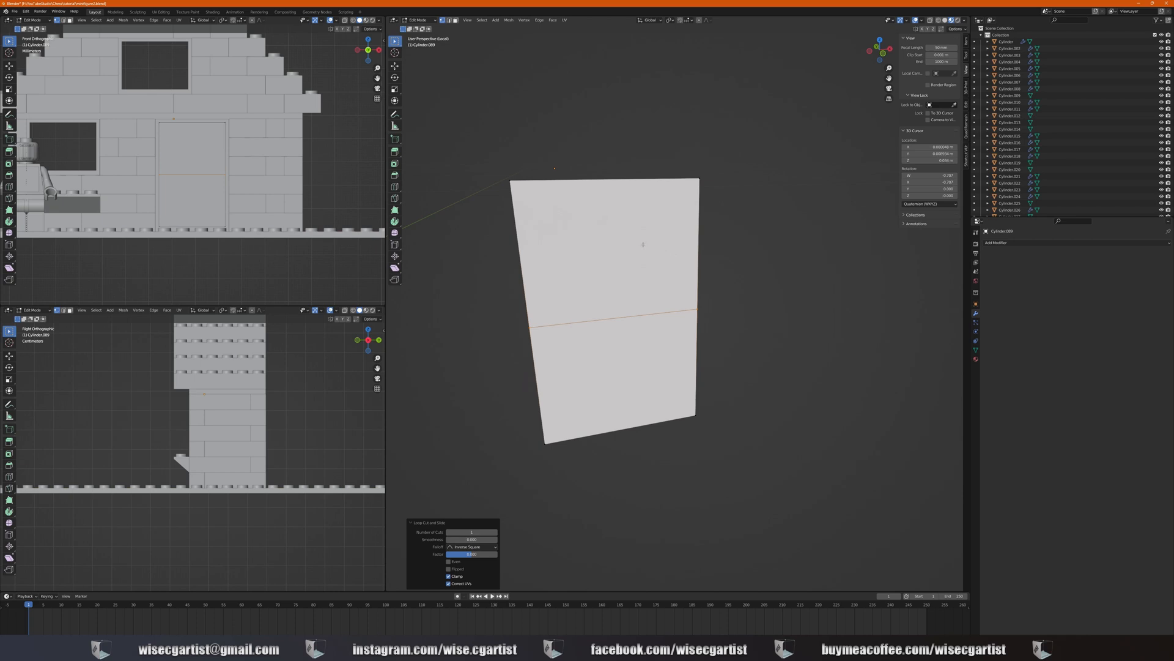
click(695, 254)
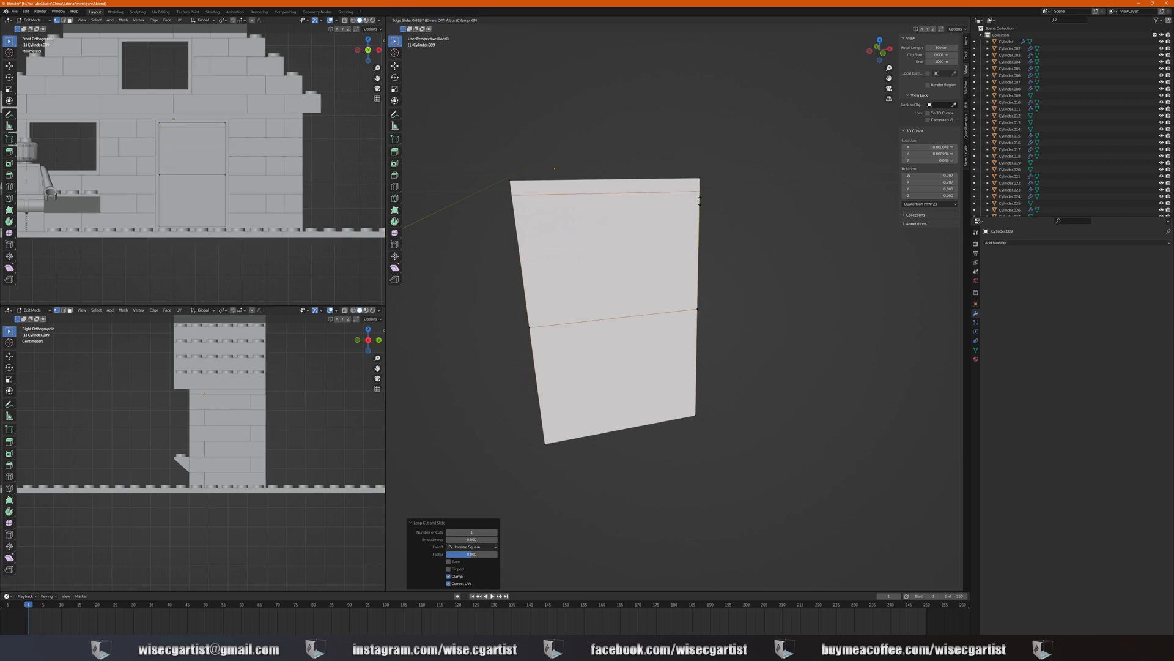
click(700, 199)
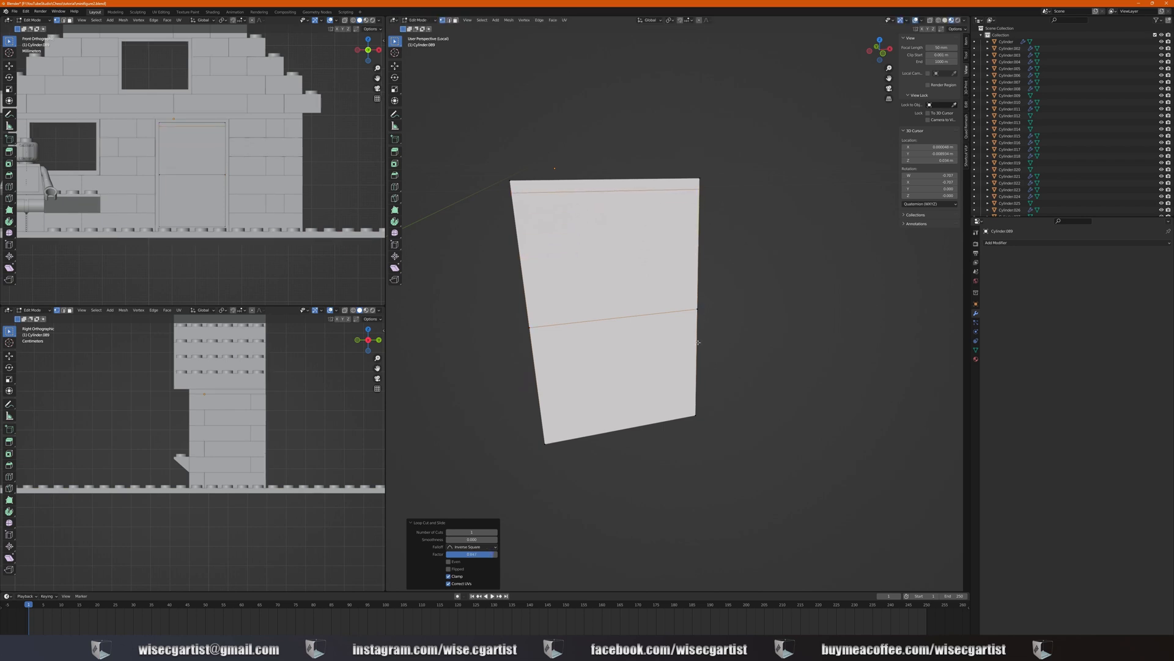
click(698, 344)
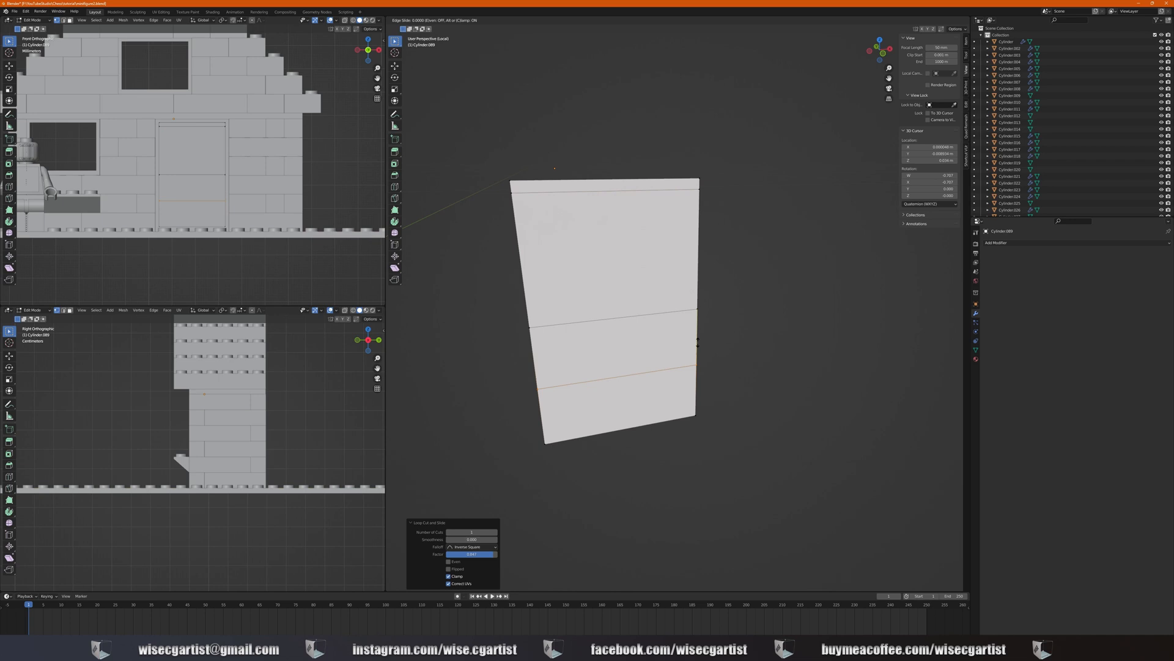
click(710, 386)
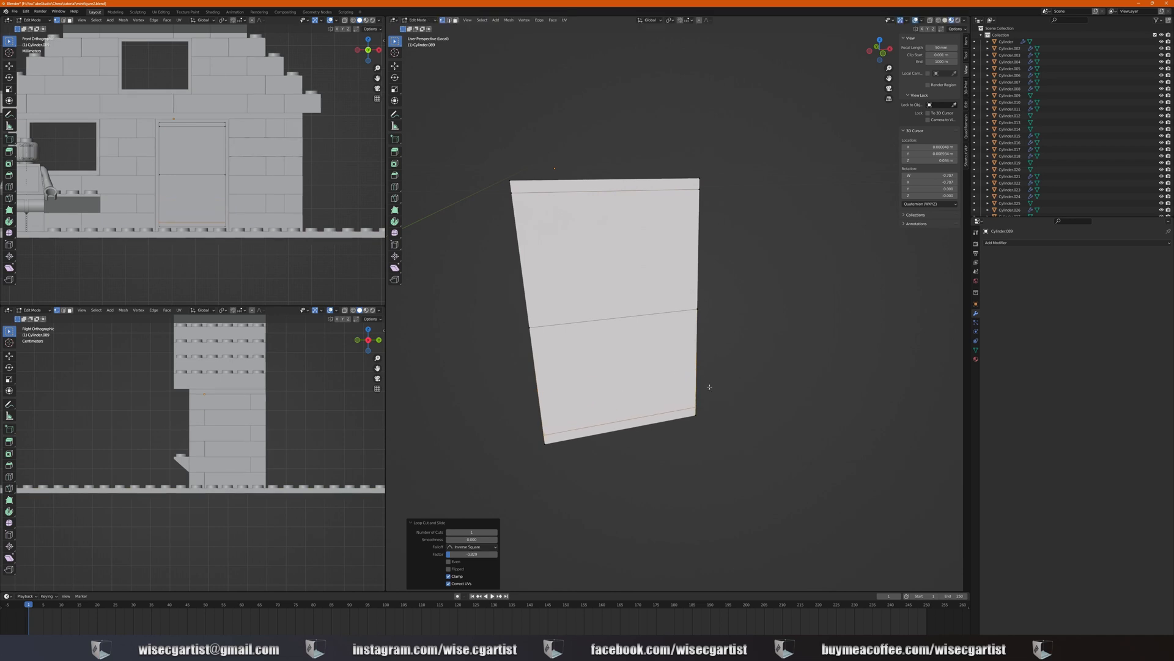
Add two vertical loop cuts to the door panel, one close to each side edge
click(608, 197)
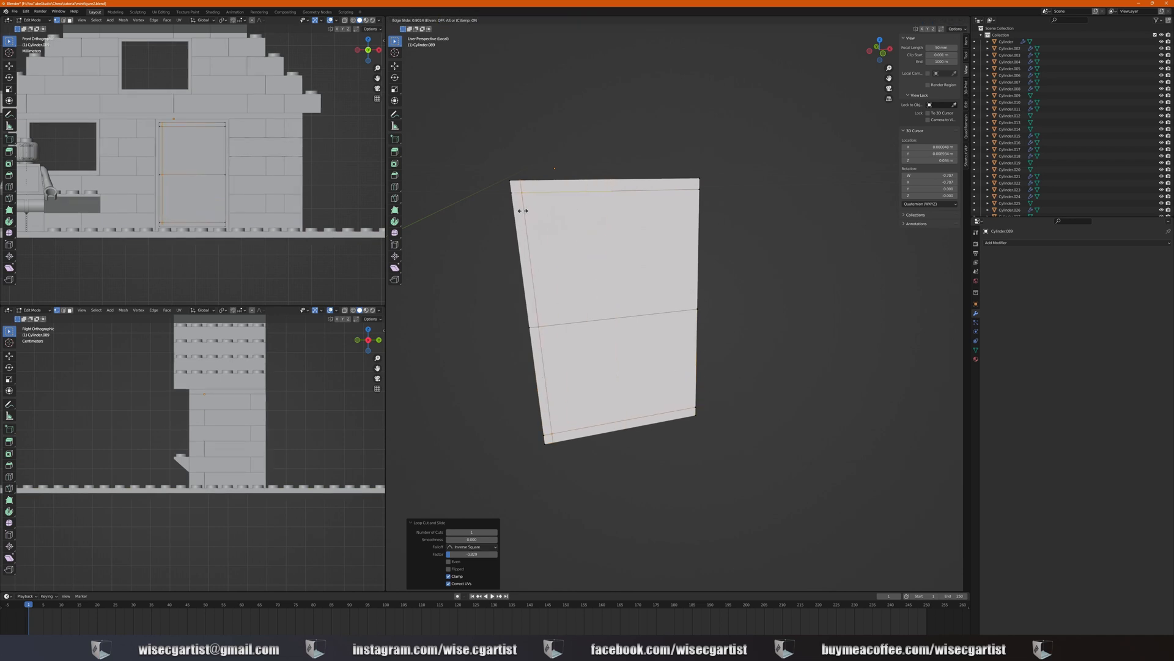
click(524, 211)
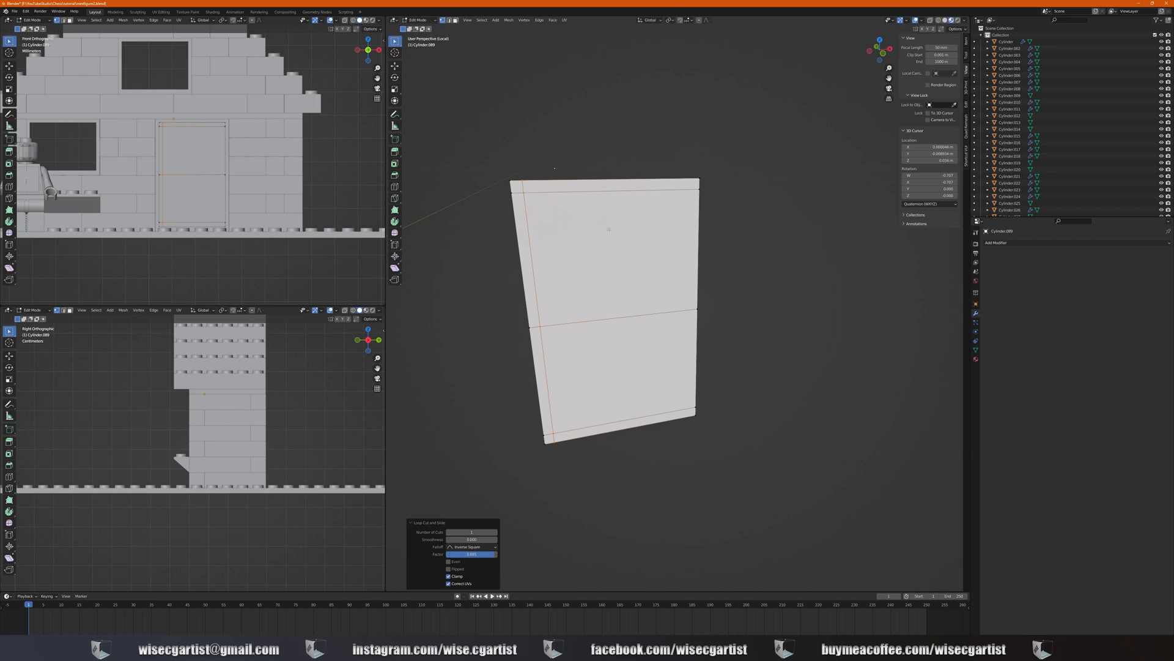
click(613, 192)
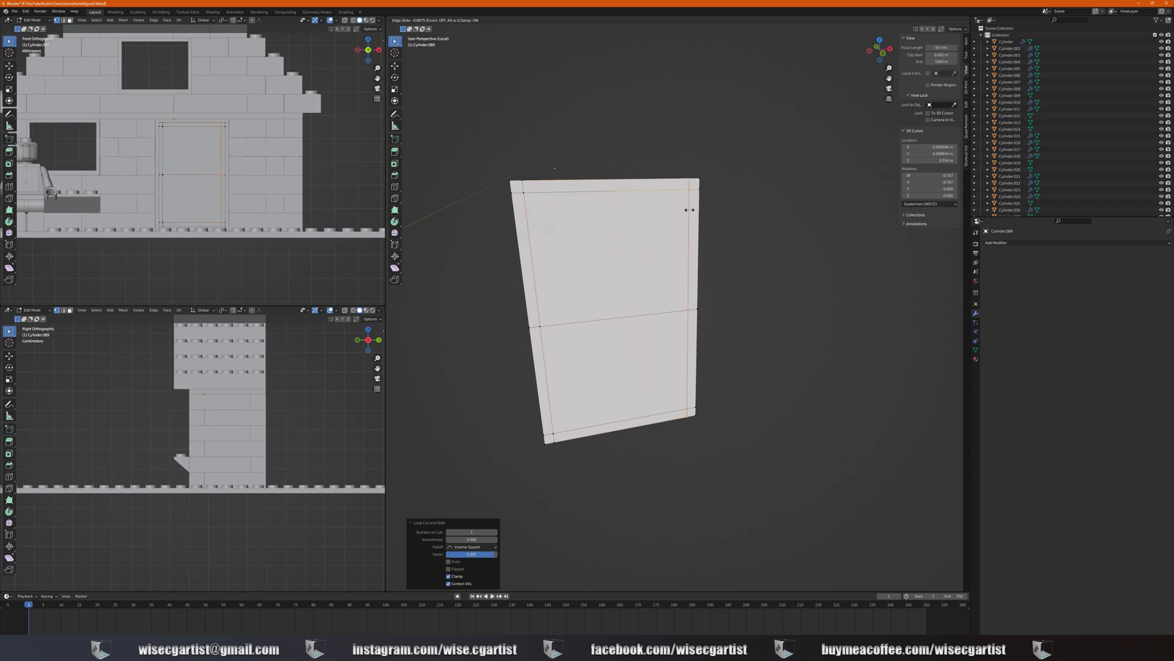
click(681, 214)
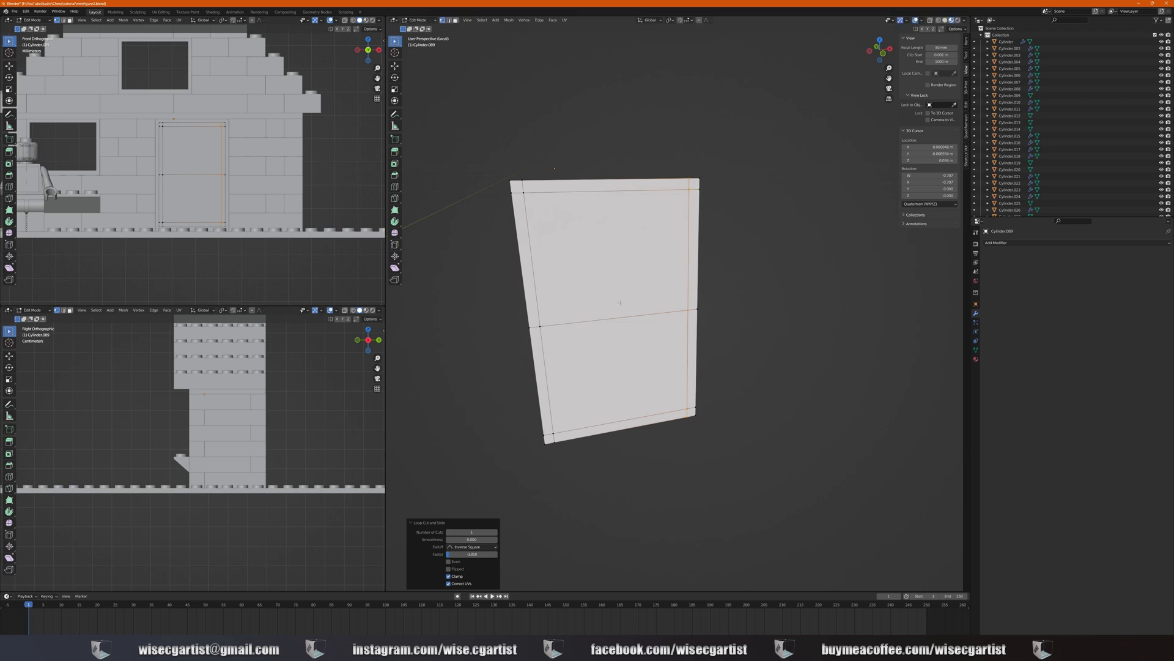
Select the large lower face of the door panel and inset it slightly
middle_drag(619, 303, 593, 286)
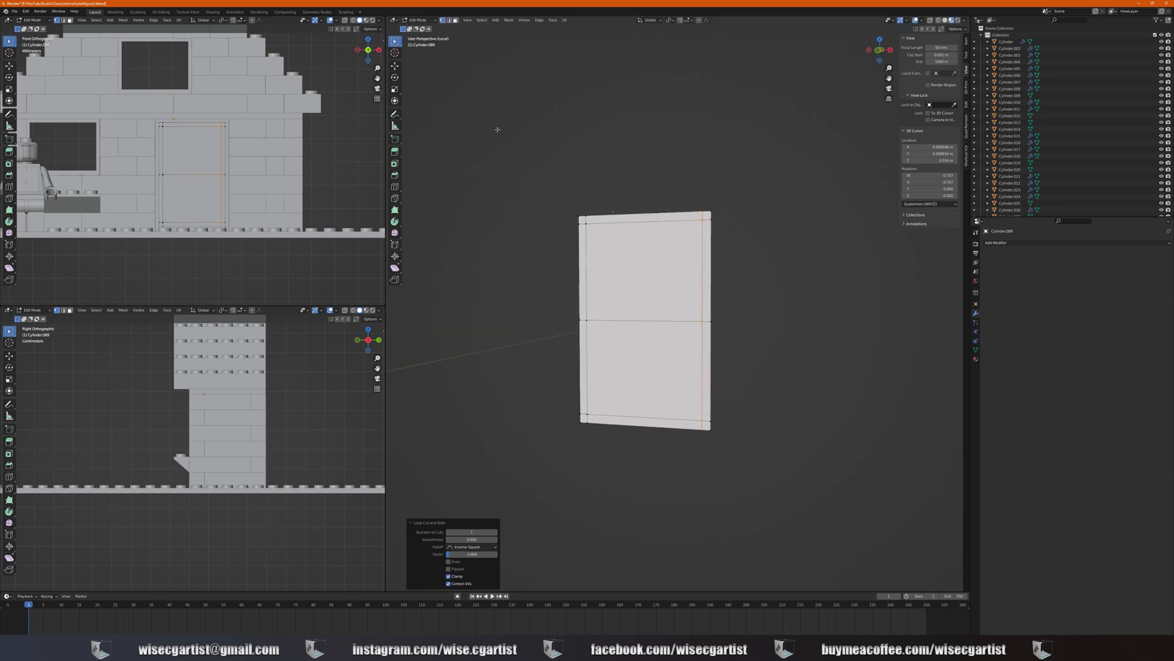
click(456, 20)
click(680, 392)
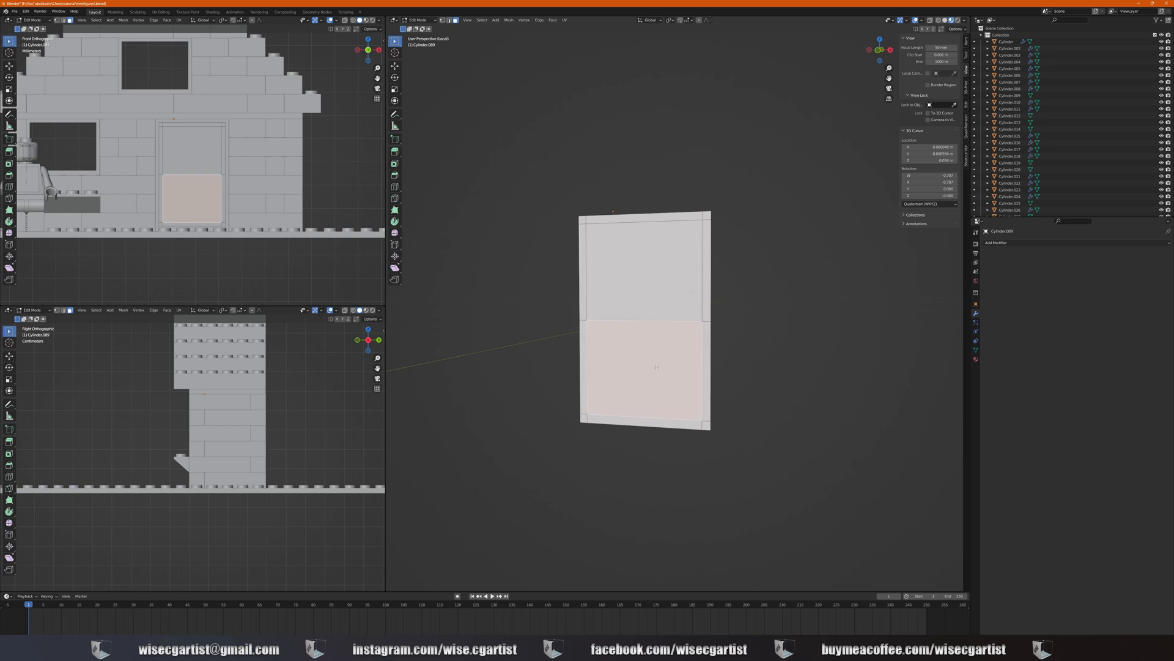
middle_drag(682, 389, 723, 375)
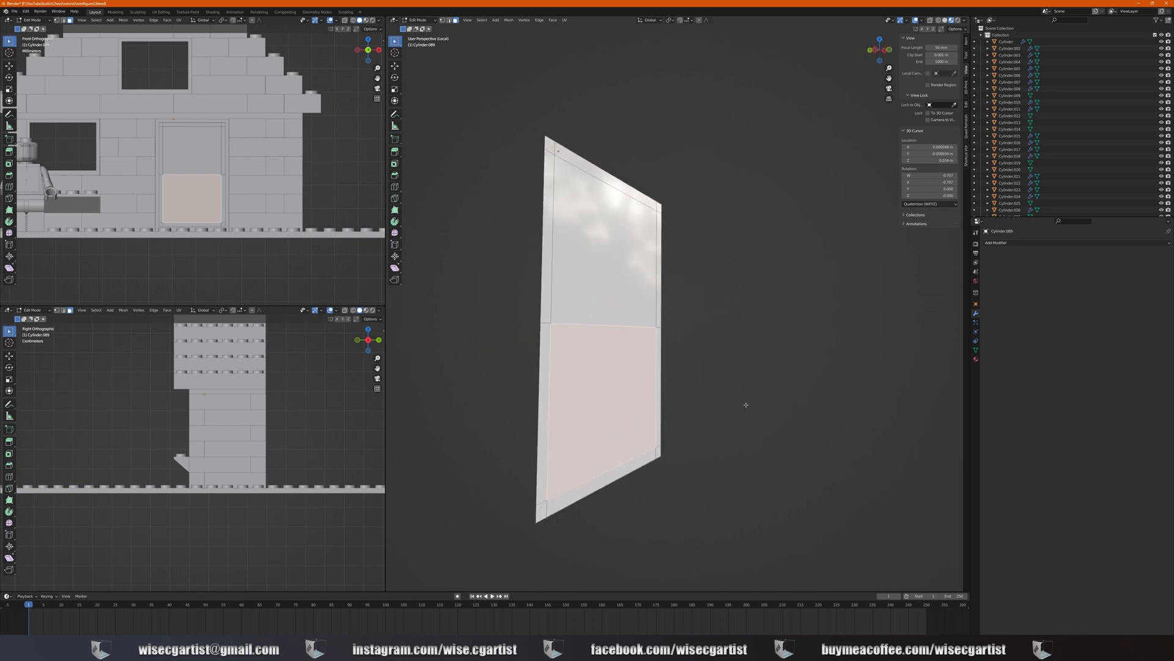
middle_drag(751, 412, 781, 423)
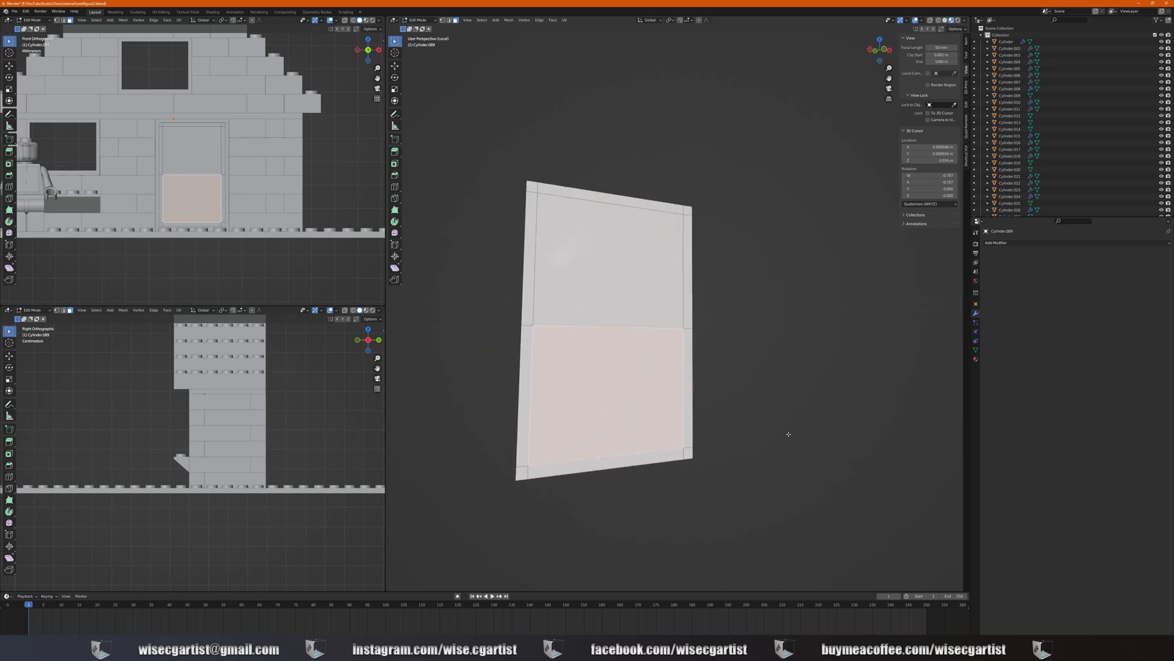
key(i)
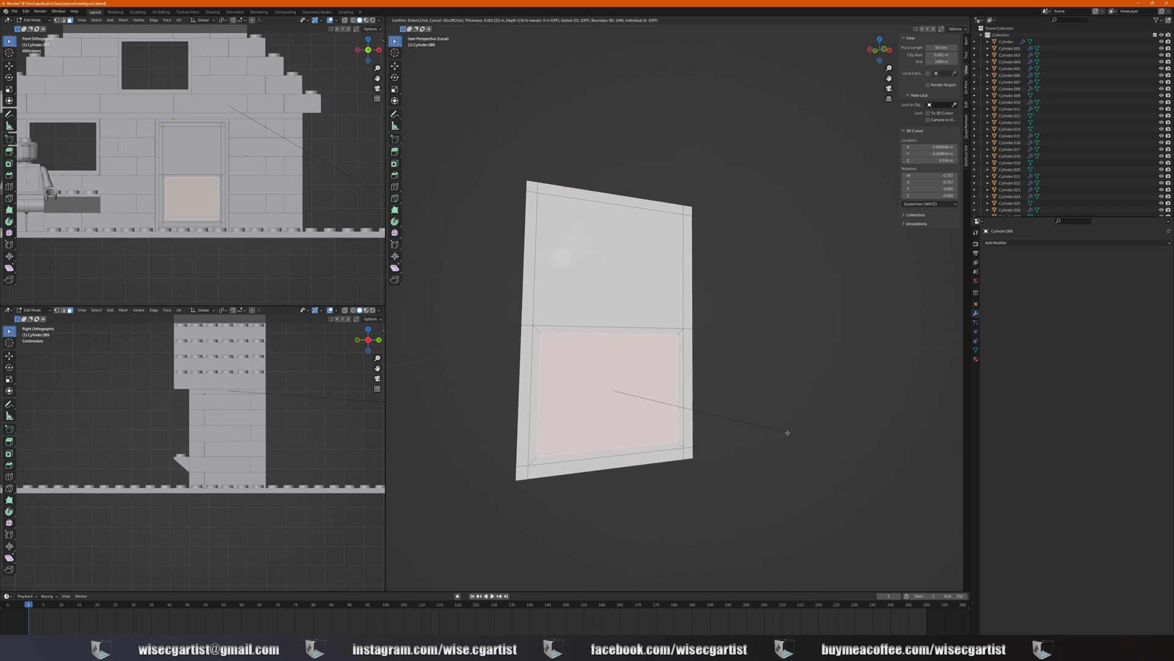
click(786, 432)
Extrude the inset lower face slightly to form a recessed panel
middle_drag(787, 432, 740, 434)
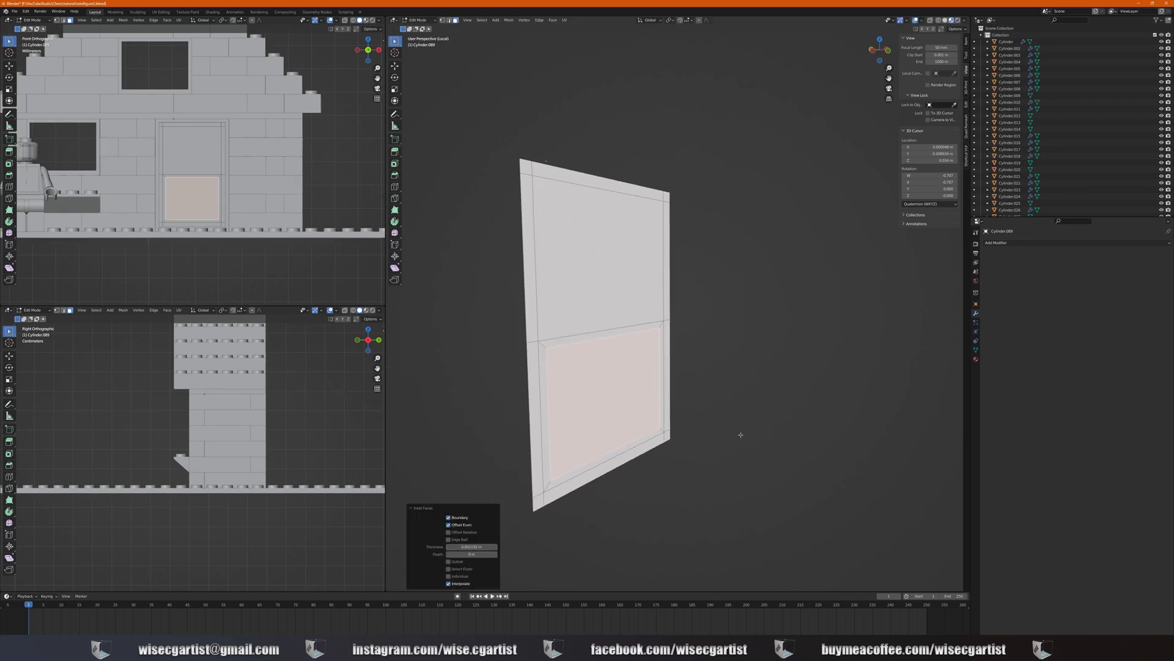
key(e)
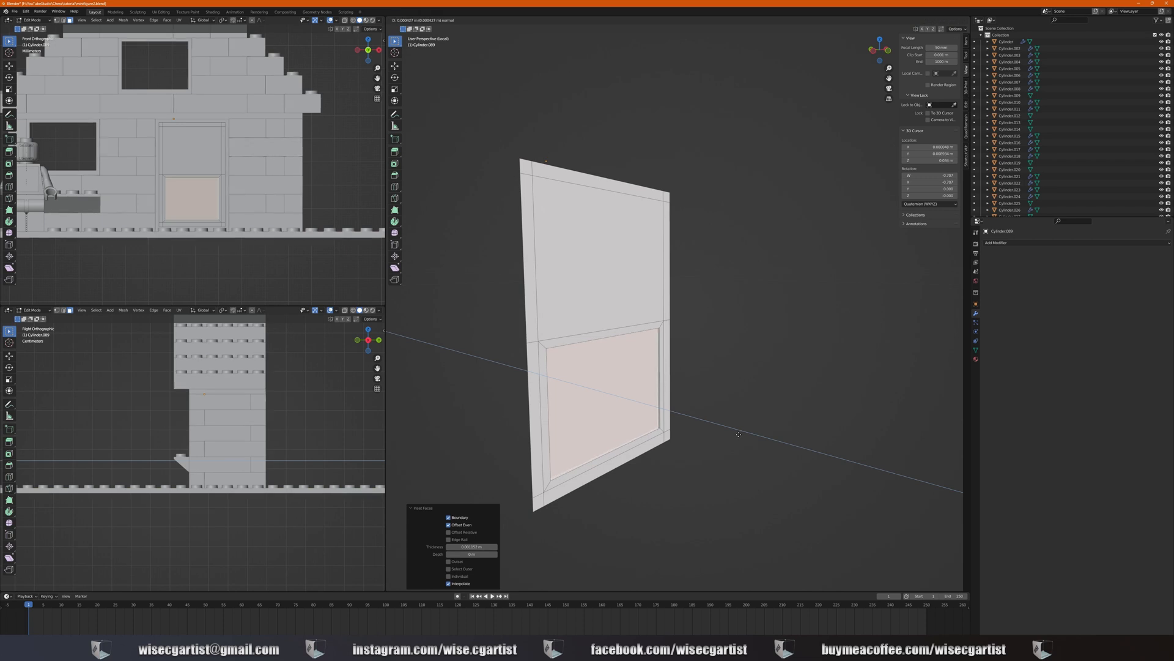
click(739, 434)
Add a centred vertical loop cut through the door and a centred horizontal loop cut across its upper half
middle_drag(734, 432, 619, 280)
shift+middle_drag(602, 284, 596, 369)
scroll(624, 350, down, 1)
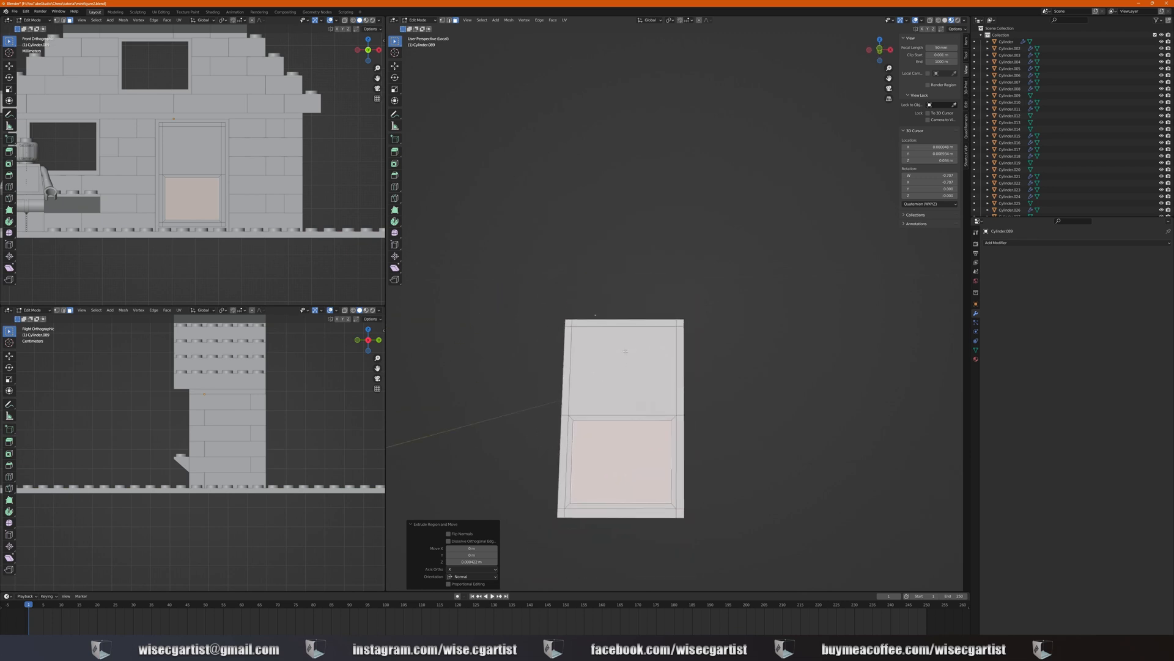
click(631, 322)
right_click(654, 372)
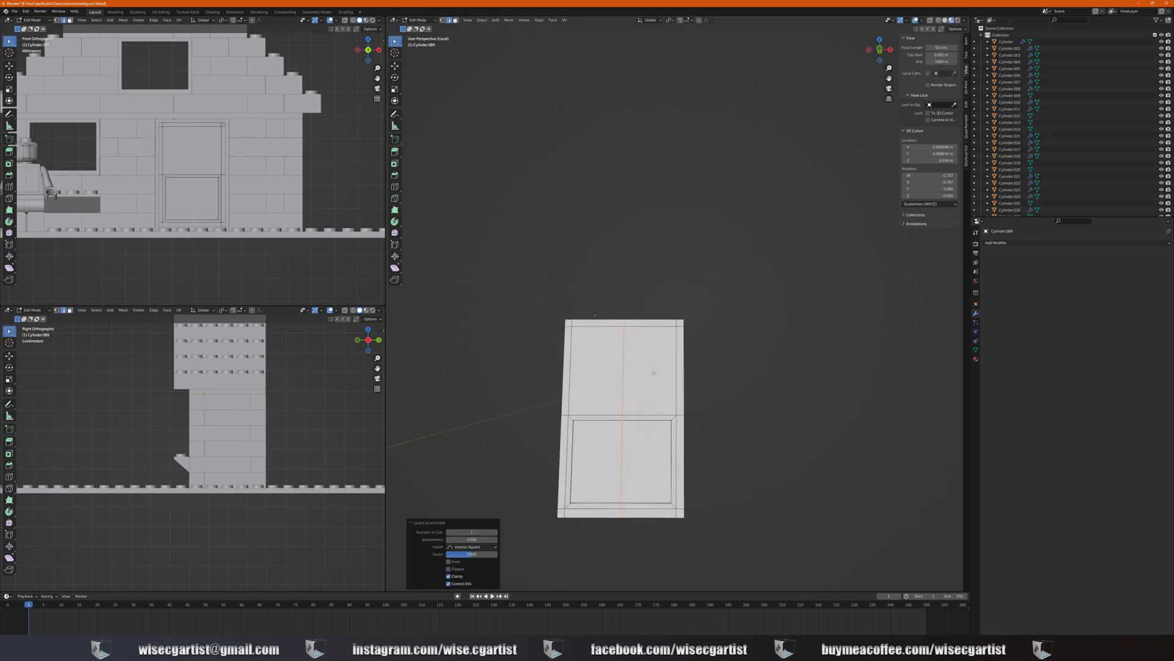
click(677, 372)
right_click(676, 371)
Select the four upper faces of the door and inset them individually by a small amount
click(455, 21)
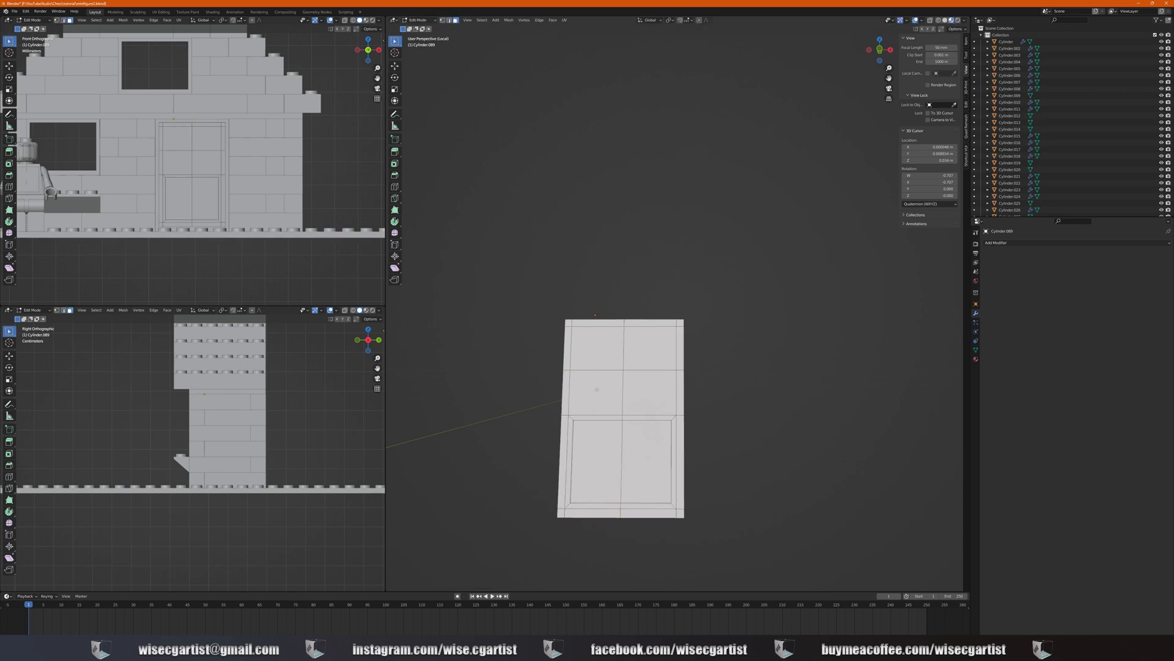
click(589, 347)
shift+click(636, 353)
shift+click(650, 391)
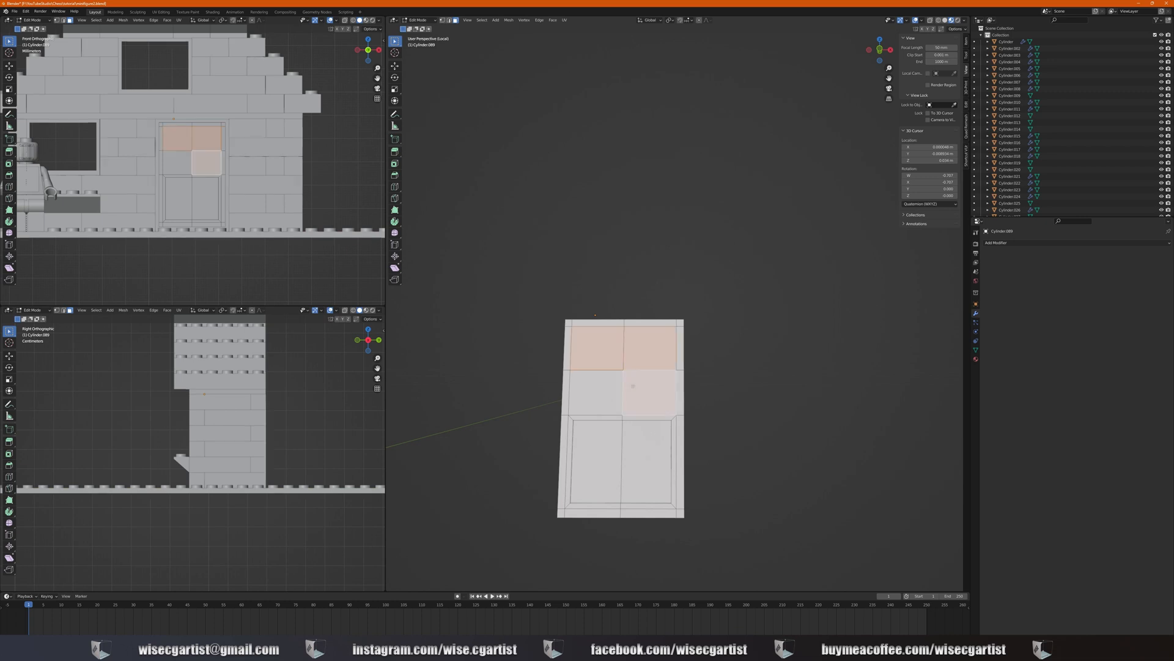
shift+click(596, 392)
middle_drag(597, 393, 699, 452)
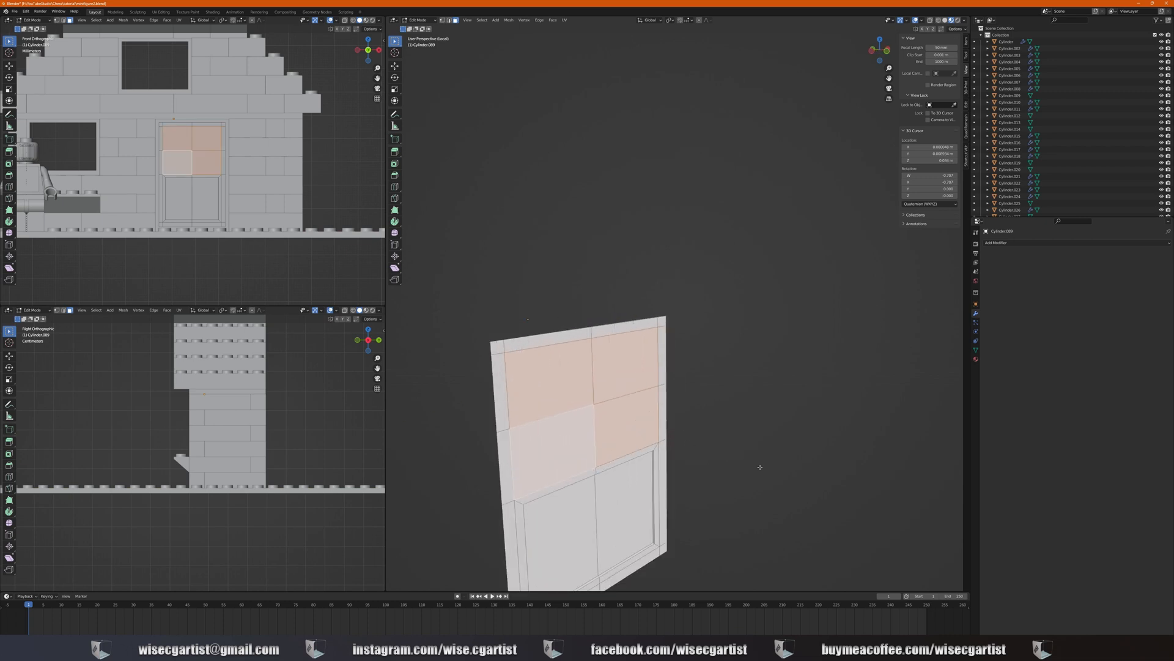
key(i)
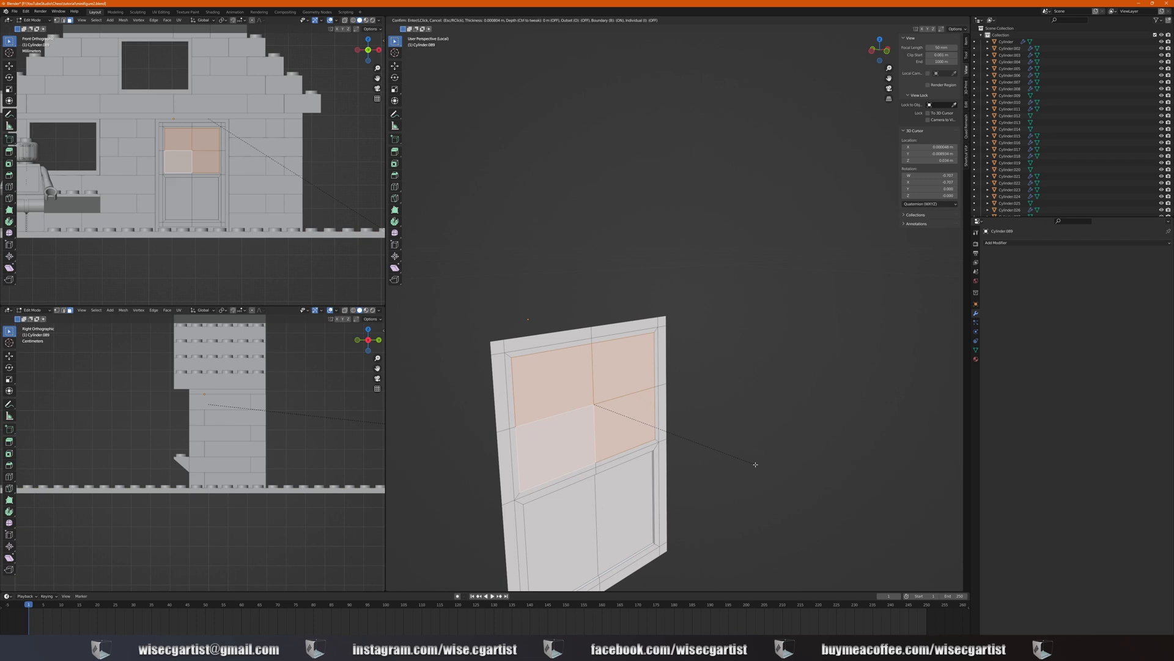
key(i)
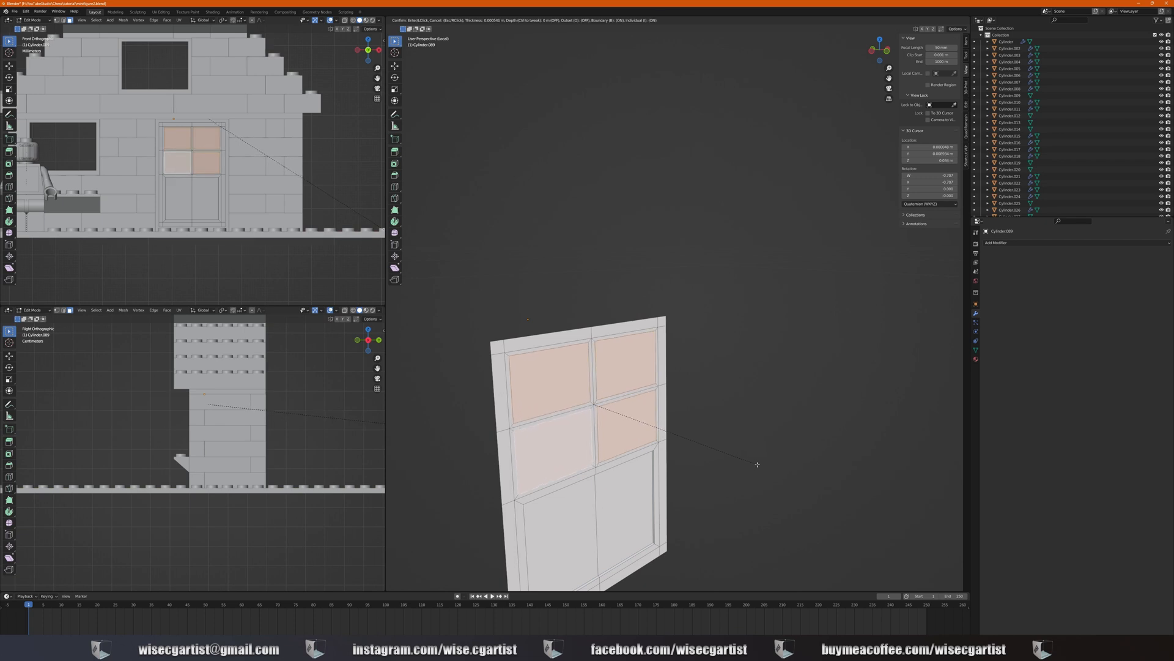
click(757, 465)
Delete the four inset faces to open the door's window panes
middle_drag(679, 461, 763, 440)
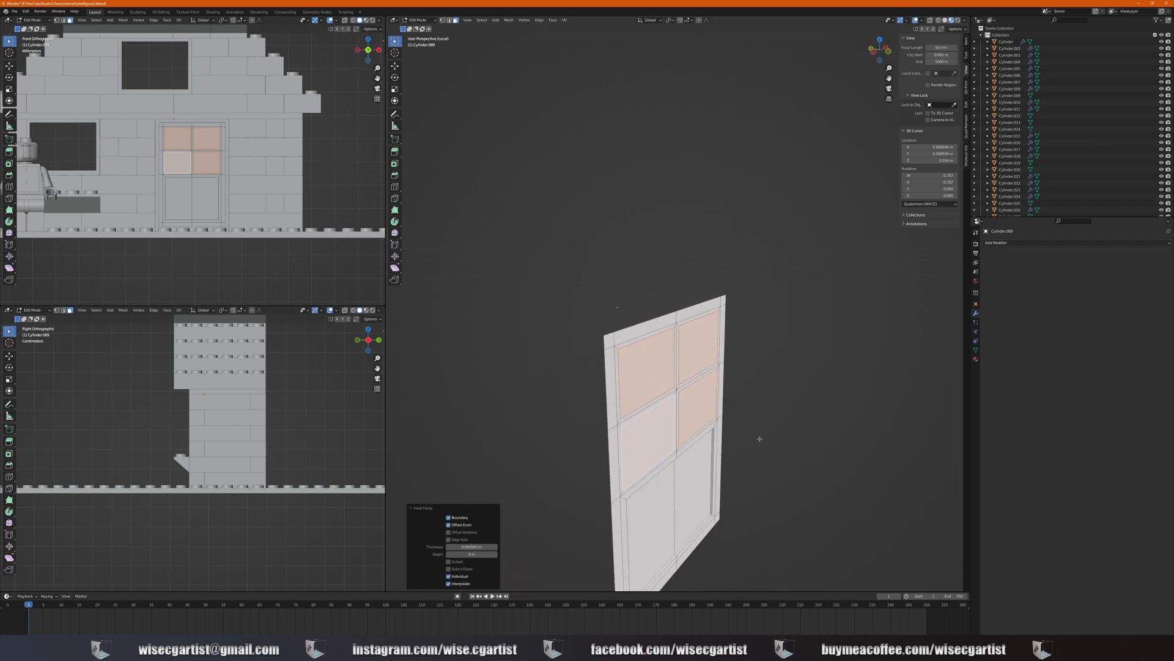
key(x)
click(760, 440)
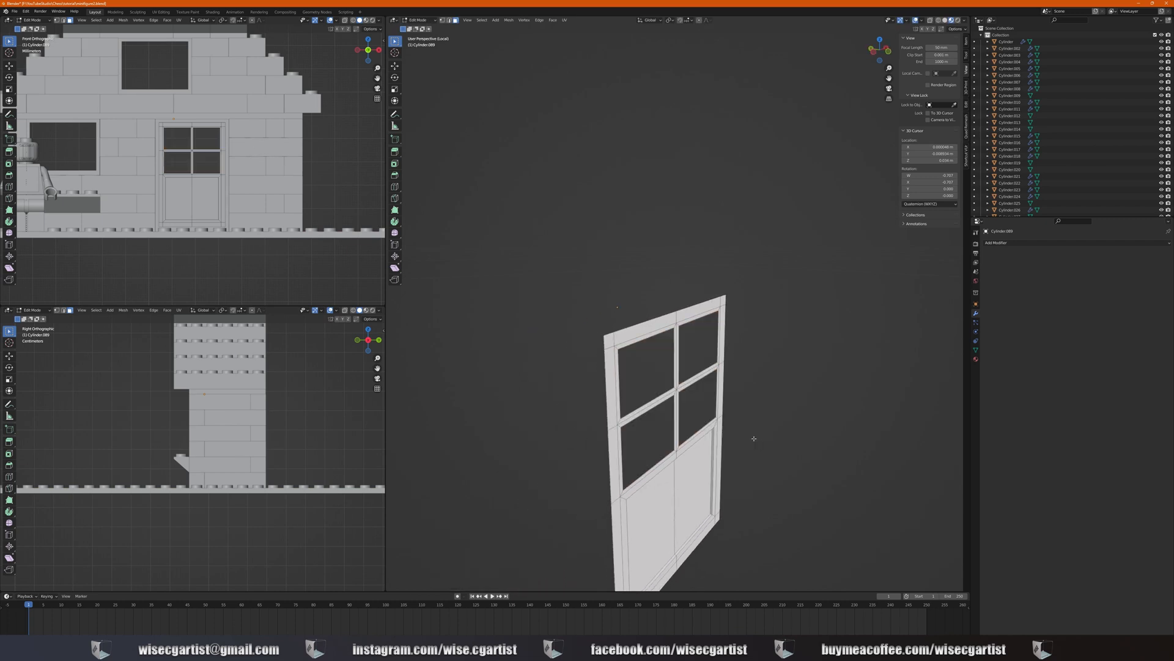
Select the whole door mesh and extrude it slightly to give the door thickness
middle_drag(754, 439, 719, 353)
scroll(684, 423, down, 3)
key(a)
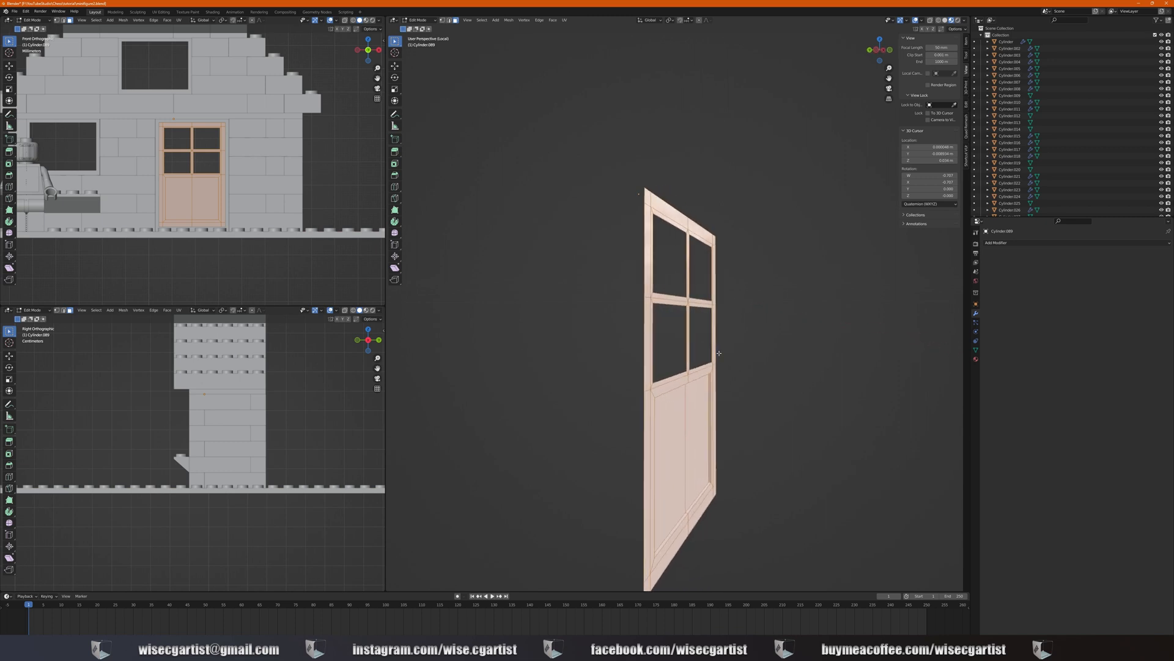
key(e)
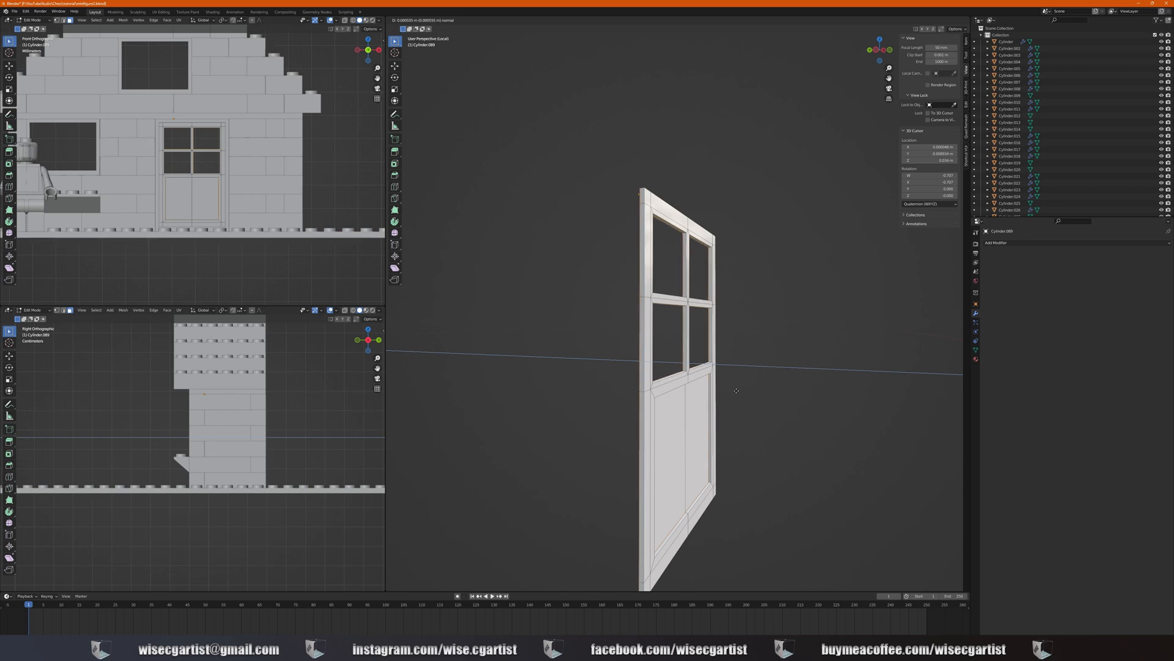
click(735, 390)
middle_drag(729, 391, 635, 392)
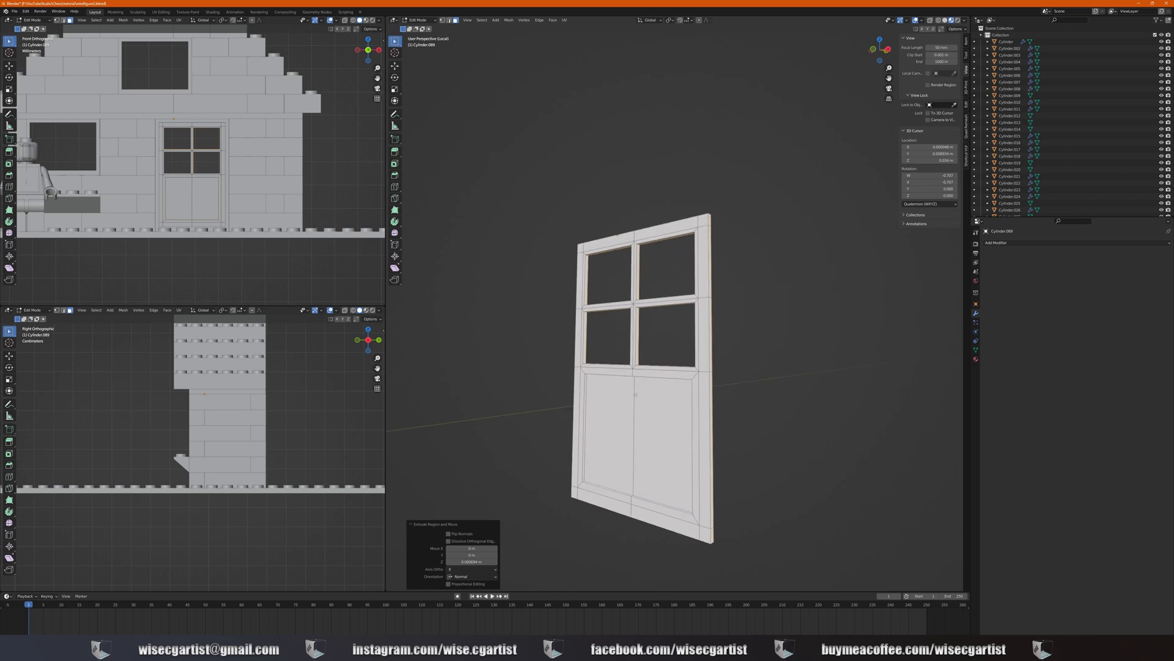
Exit local view to show the whole house and return the door to Object Mode
key(KP_Divide)
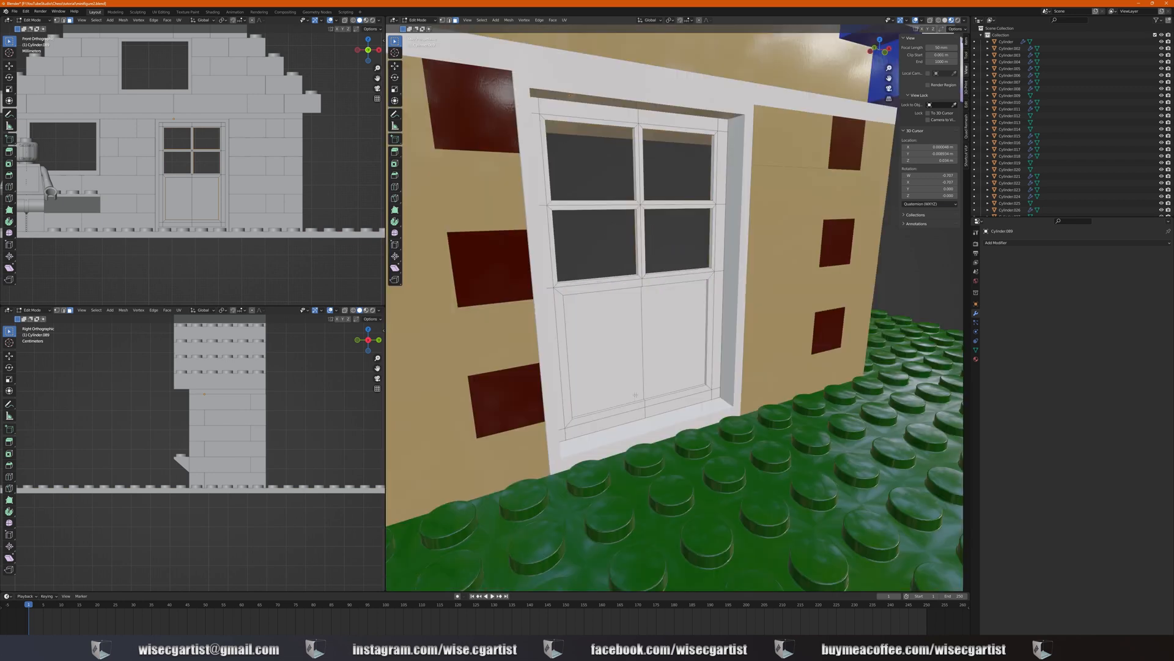
scroll(653, 354, down, 4)
middle_drag(654, 354, 595, 380)
key(Tab)
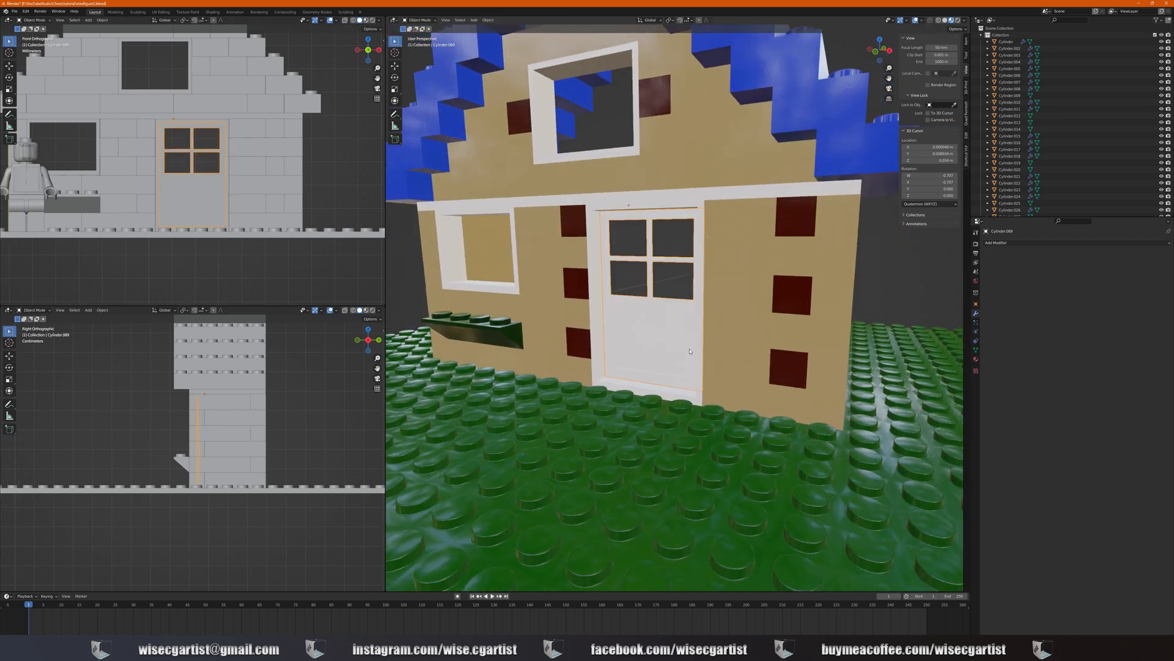
mouse_move(691, 340)
middle_down()
mouse_move(711, 333)
mouse_move(700, 330)
middle_up()
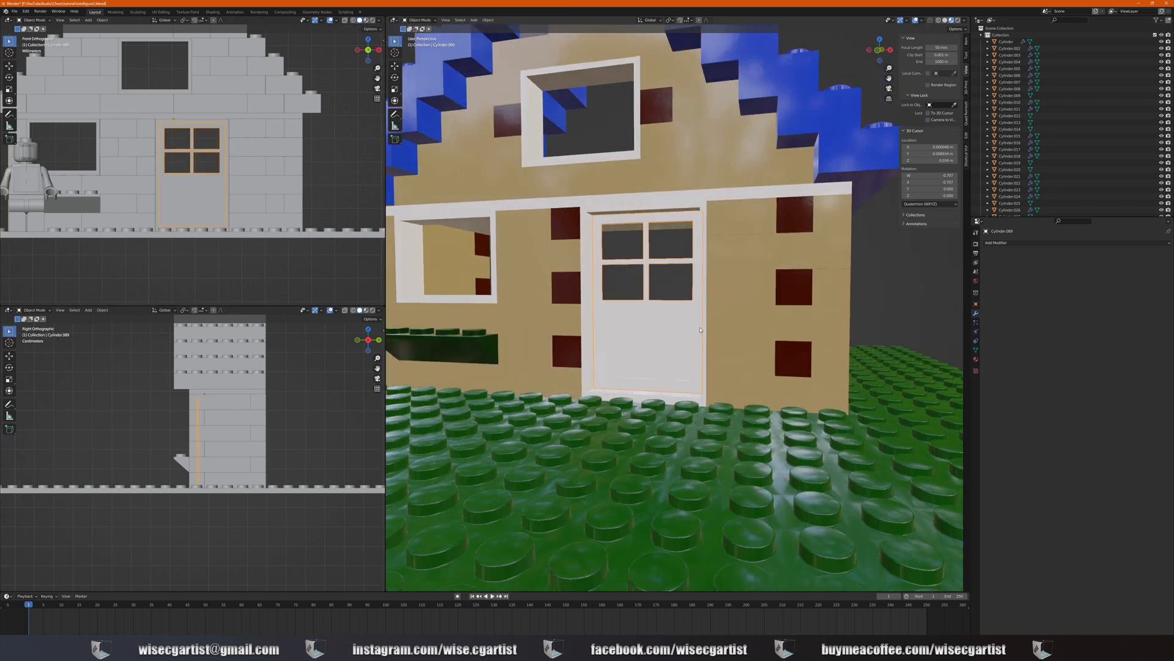
Duplicate the door's White material as its own copy and open its base color for editing
click(976, 360)
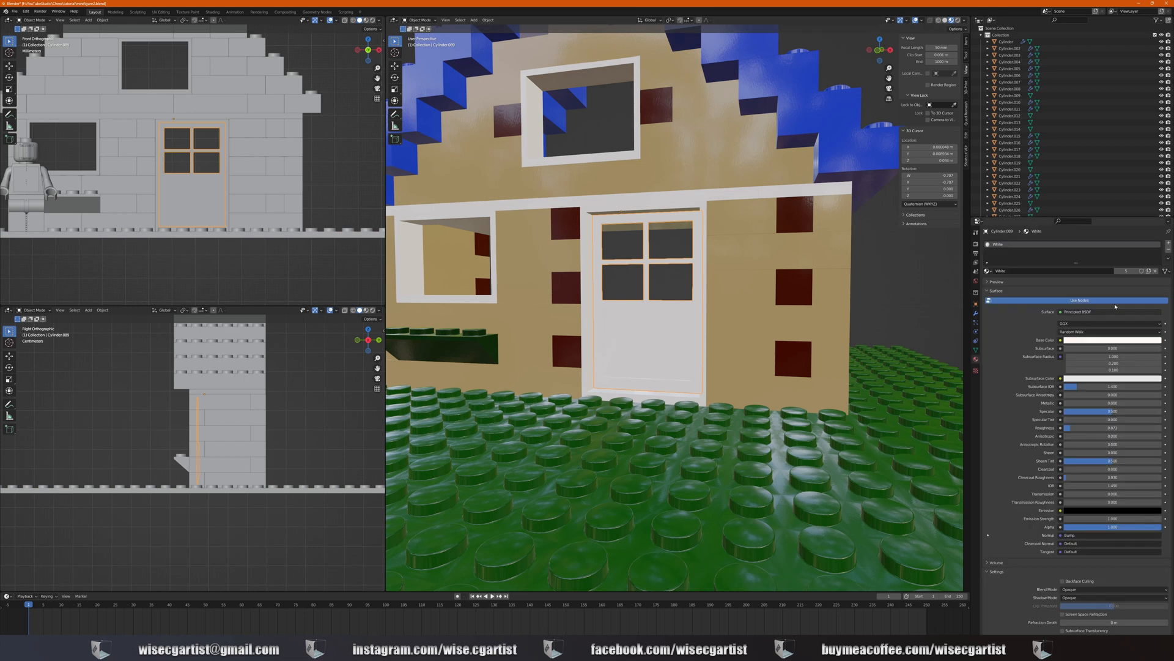
click(1148, 271)
click(1130, 341)
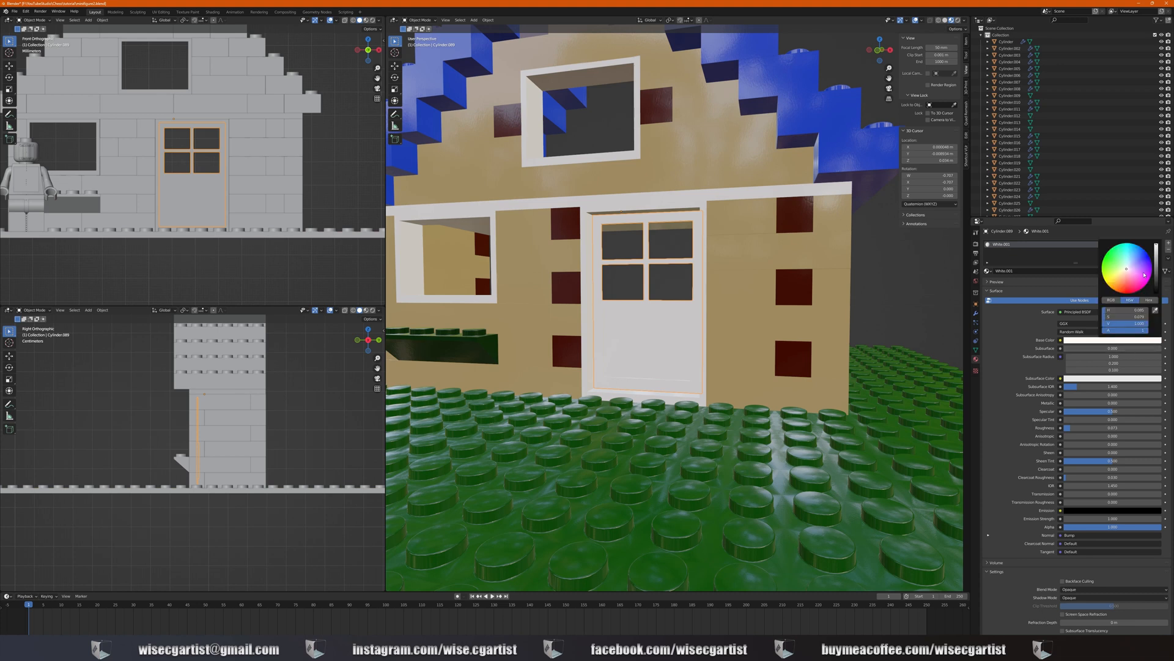
Set the front door material's base color to a medium blue and rename the material Blue2
mouse_move(1140, 257)
mouse_down()
mouse_move(1129, 249)
mouse_move(1157, 270)
mouse_up()
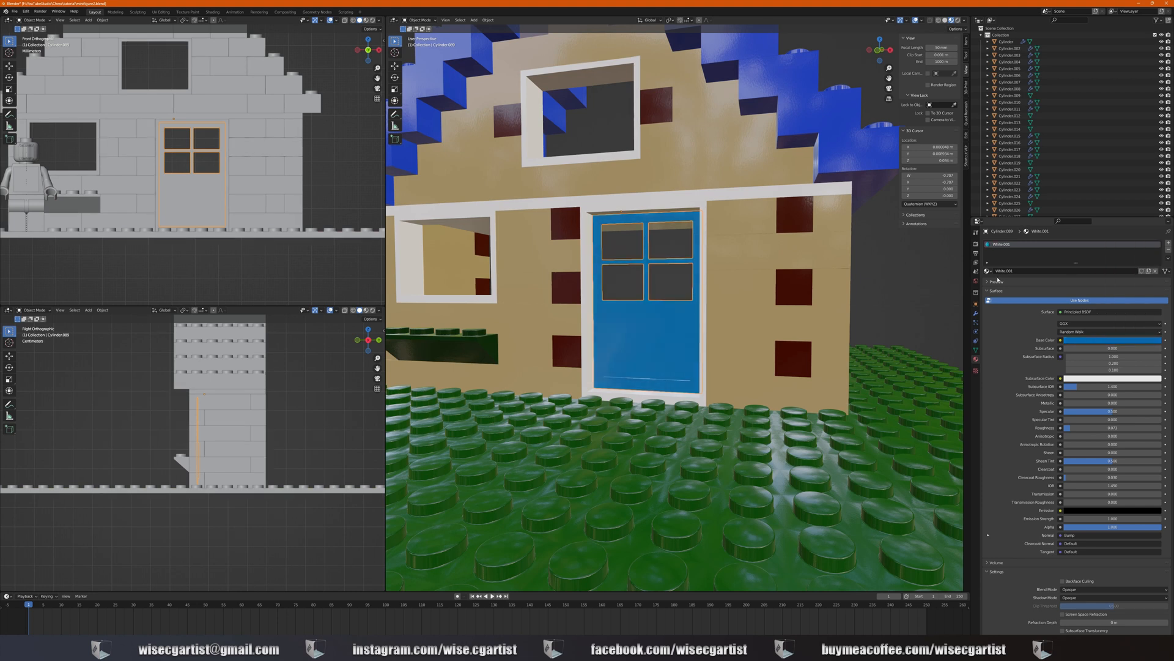
double_click(1007, 246)
text(O)
text(lue2)
key(Return)
Change the right orthographic viewport to a Shader Editor and increase the roughness of the door's Blue2 material
click(8, 310)
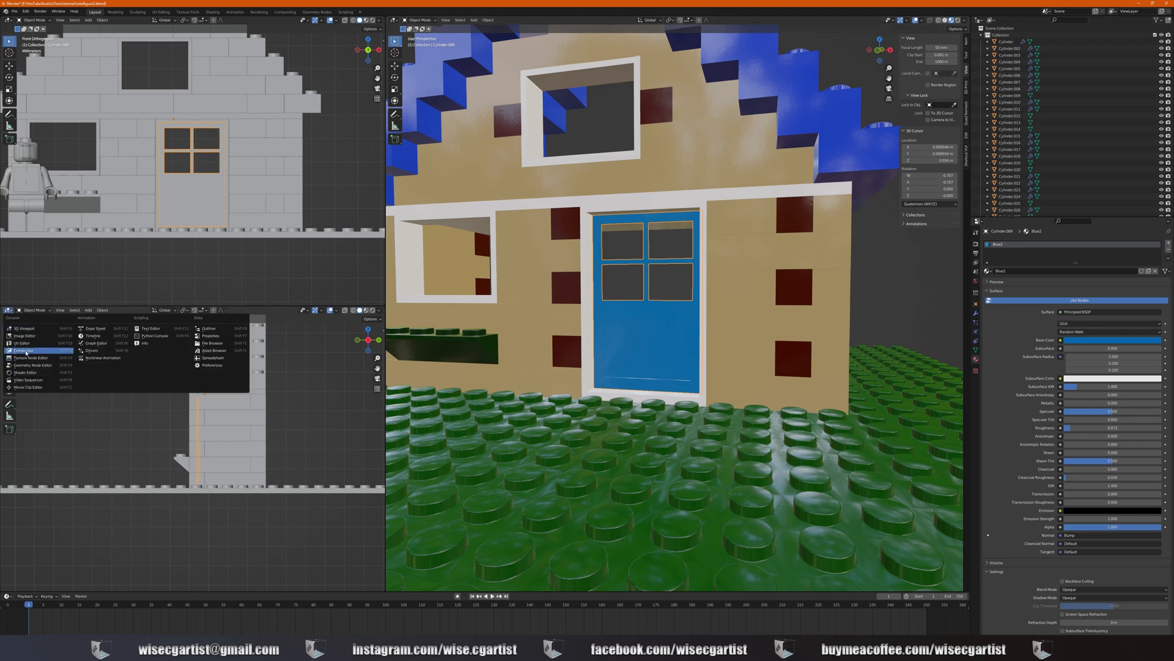
click(25, 372)
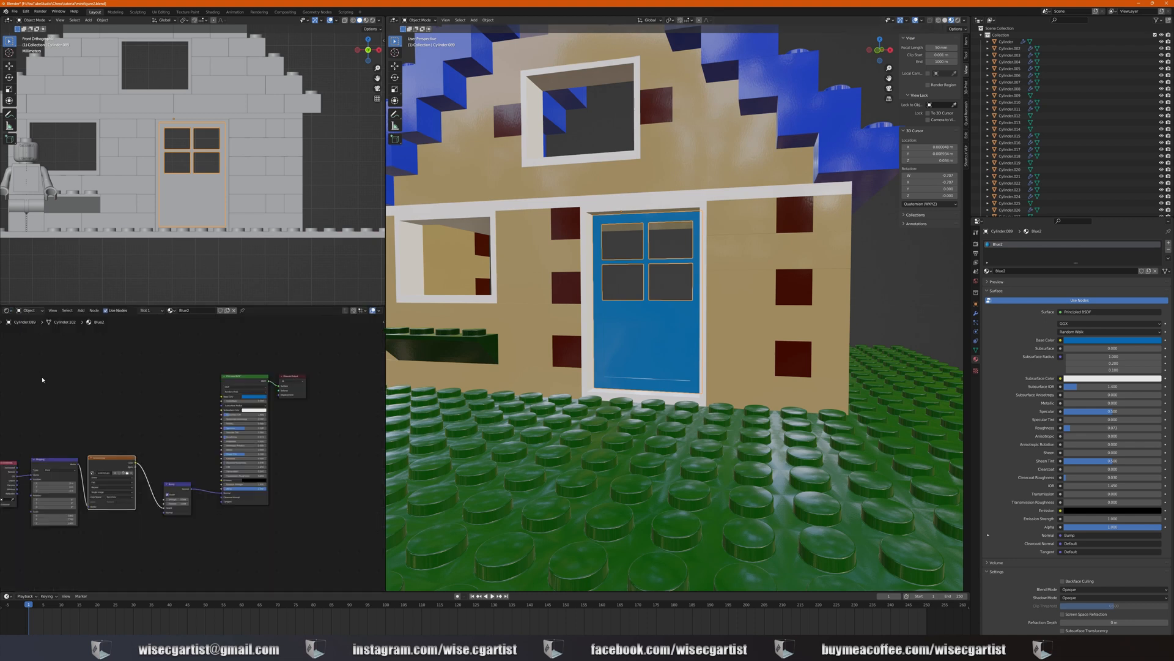
scroll(174, 432, up, 5)
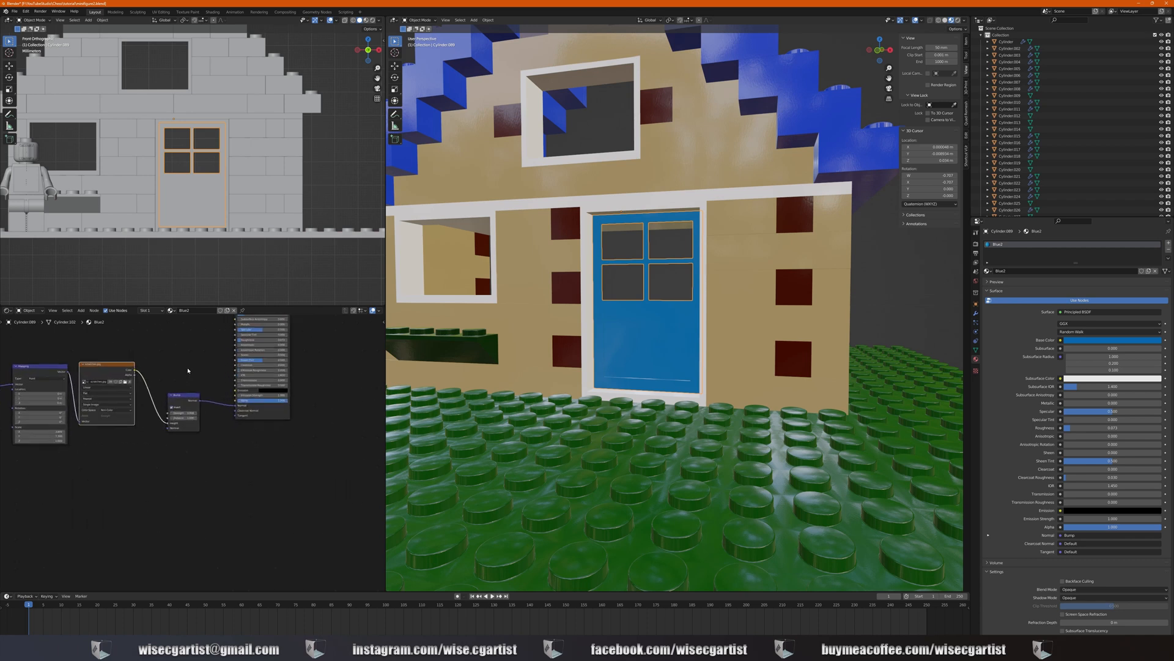
middle_drag(189, 382, 167, 512)
scroll(168, 492, up, 4)
scroll(196, 486, up, 2)
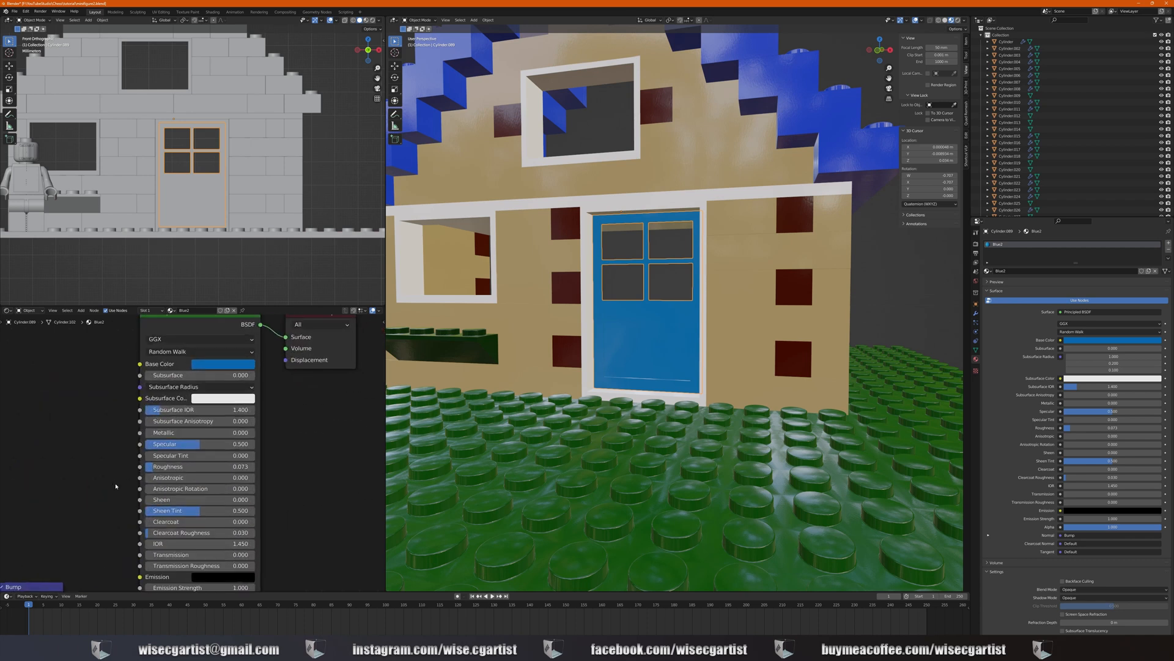
drag(184, 466, 242, 467)
Add a centered loop cut around the inner faces of the white ground-floor window frame beside the door
middle_drag(722, 392, 755, 352)
scroll(656, 359, up, 3)
scroll(676, 372, down, 3)
scroll(680, 368, up, 2)
middle_drag(680, 369, 721, 386)
click(678, 343)
middle_drag(677, 343, 676, 360)
scroll(676, 360, up, 2)
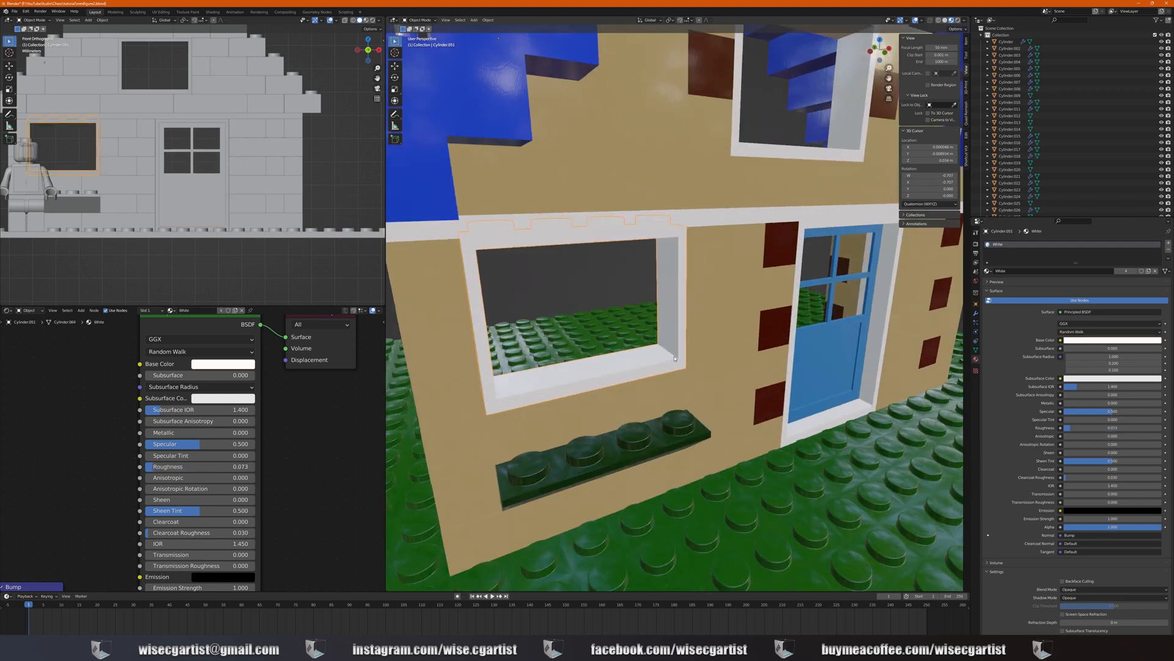
key(Tab)
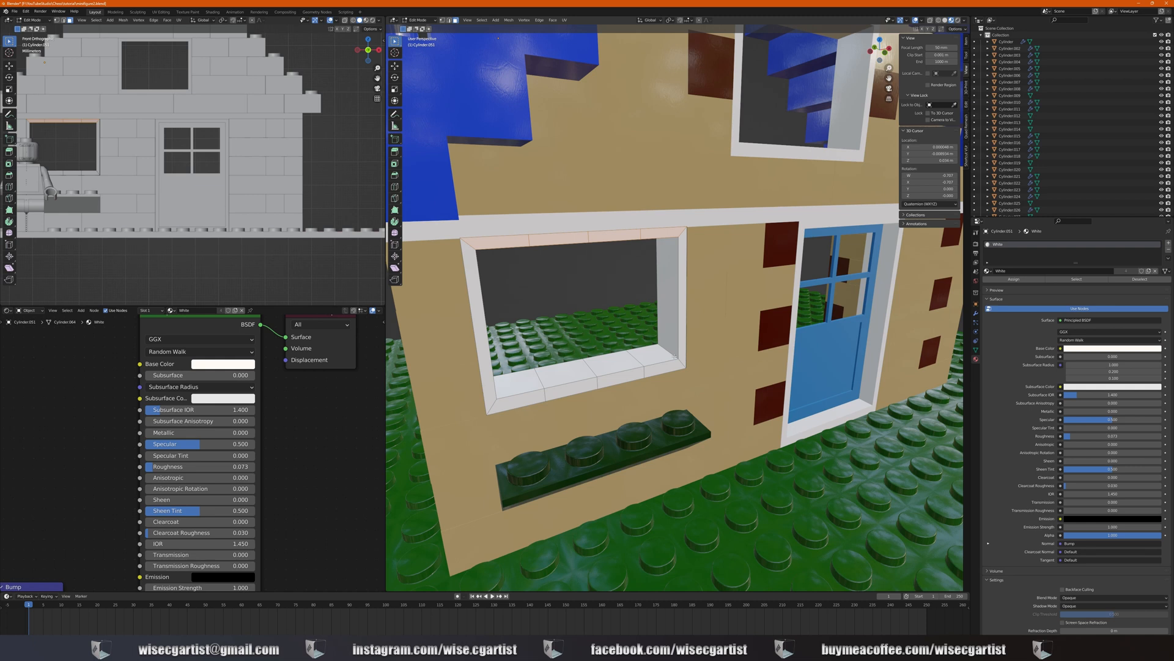
key(ctrl+r)
click(666, 353)
right_click(666, 353)
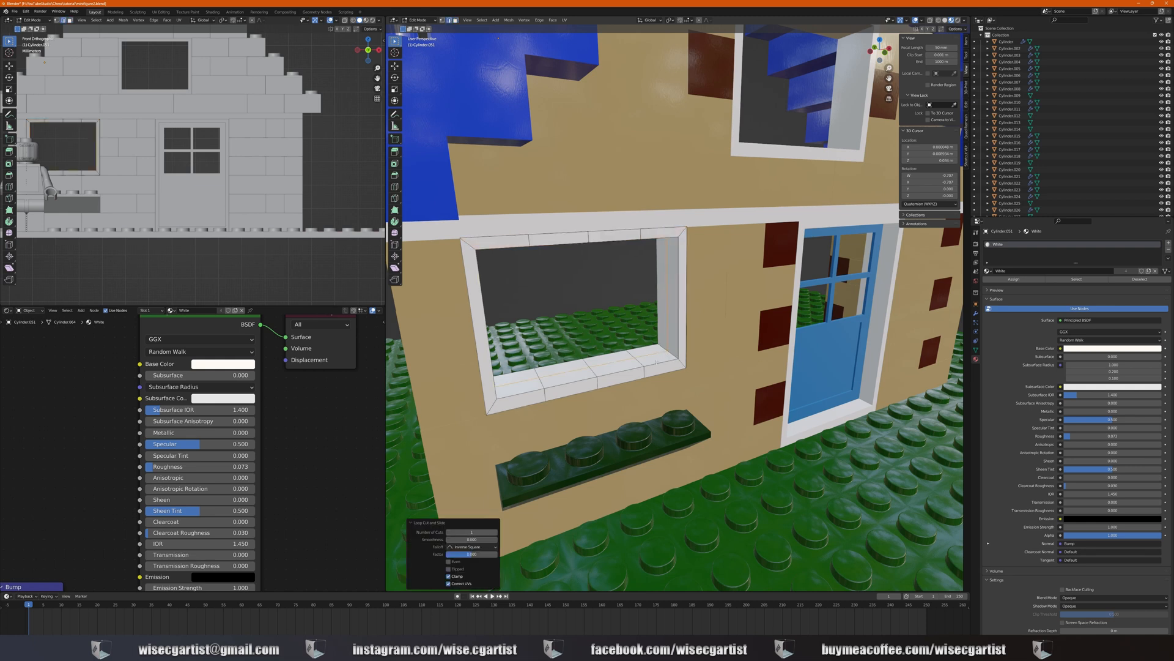
Separate the new edge loop from the window frame into its own object and select that object
key(p)
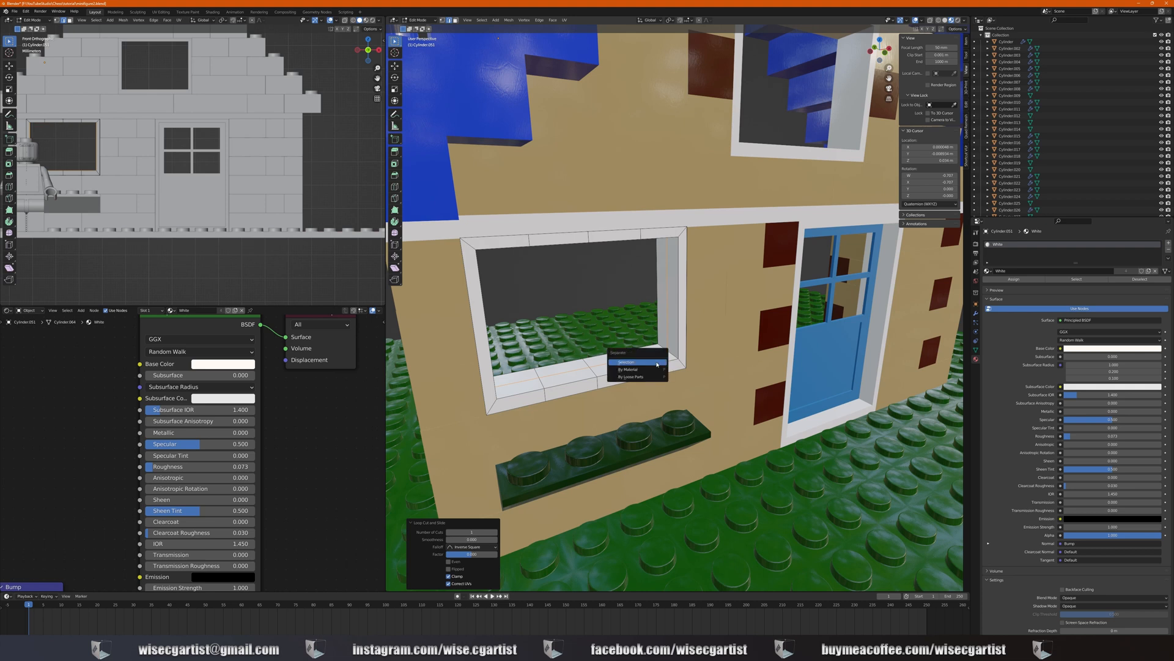
click(657, 363)
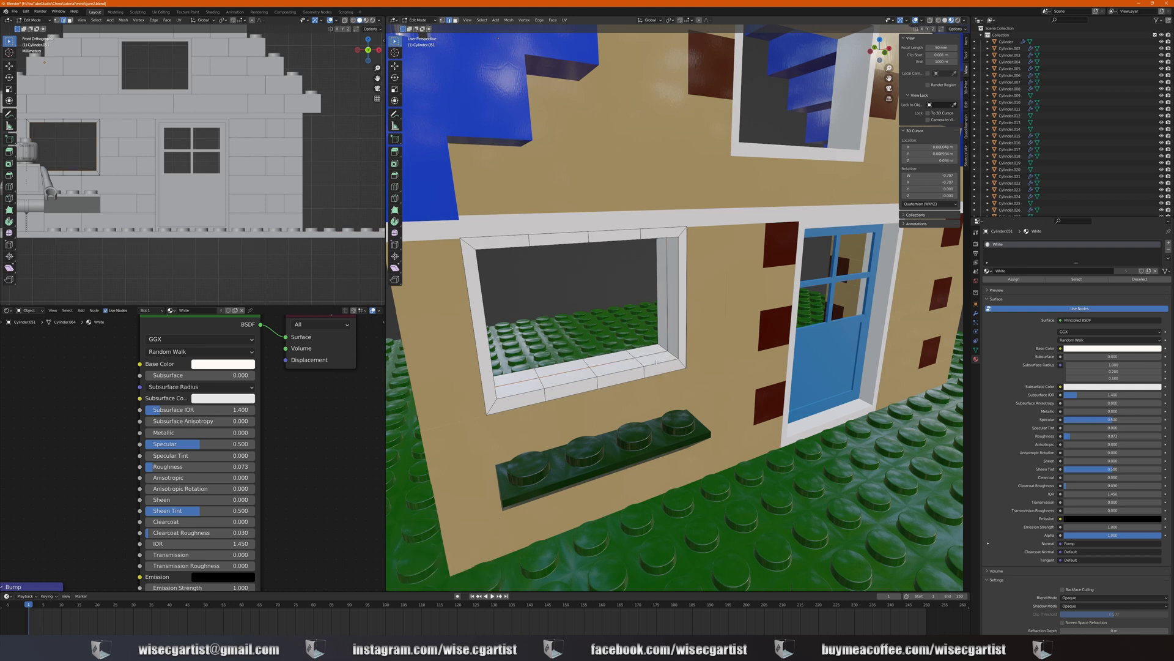
key(Tab)
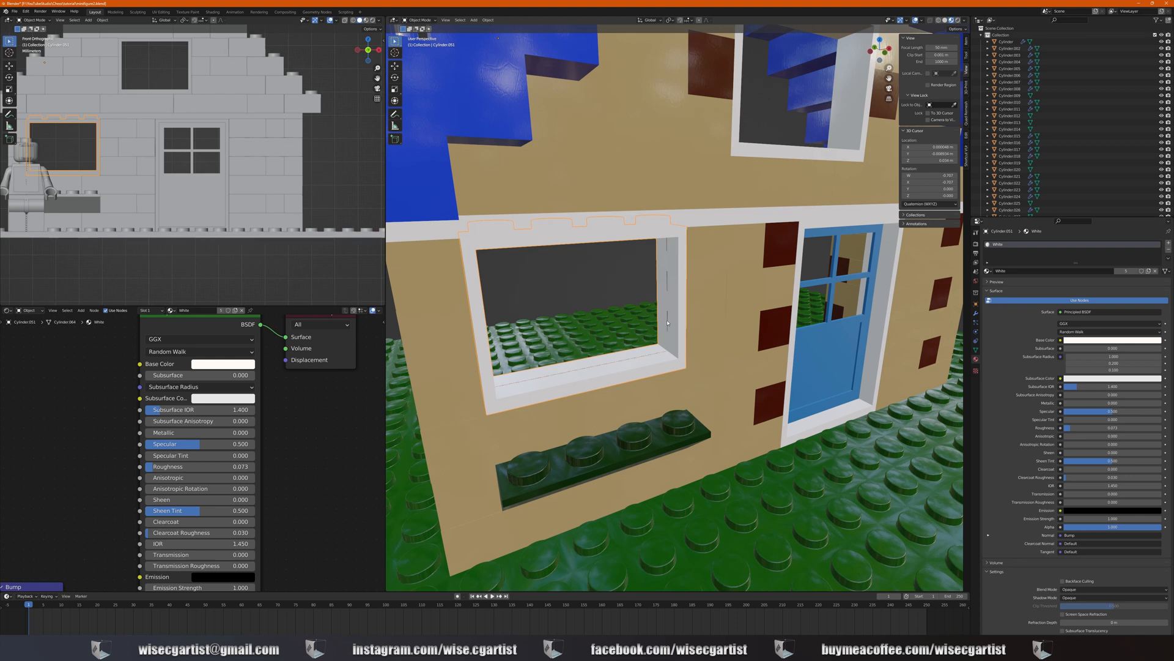
click(668, 319)
click(668, 318)
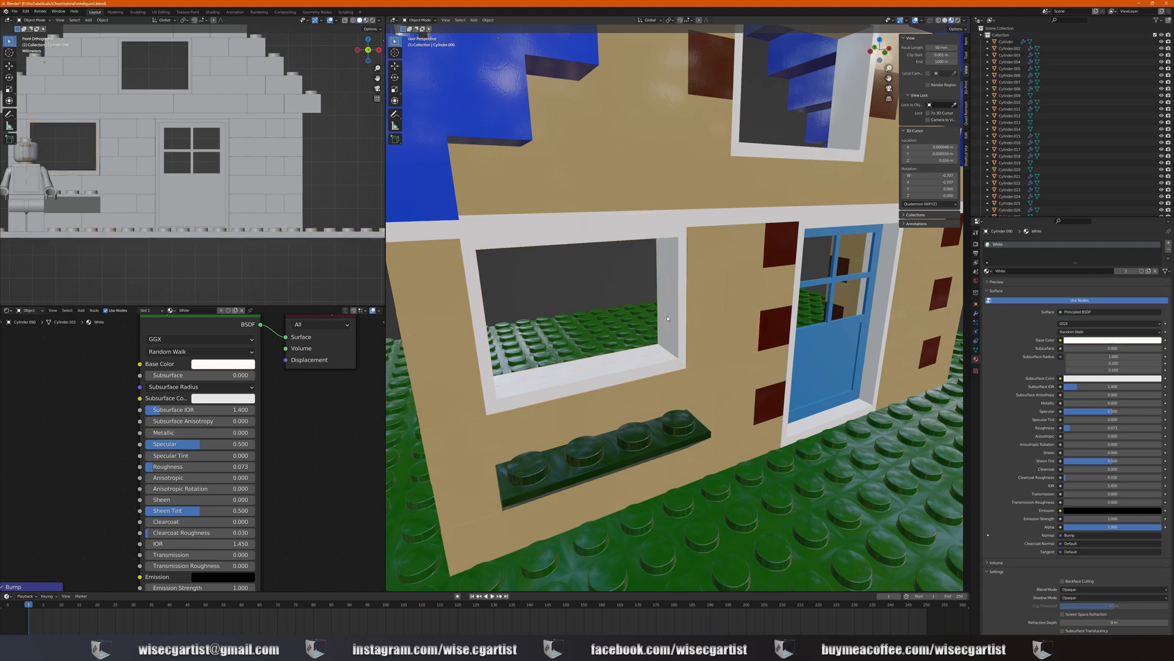
Isolate the separated outline and dissolve the extra vertices along its upper and lower edges, keeping only the four corners
middle_drag(668, 349, 651, 340)
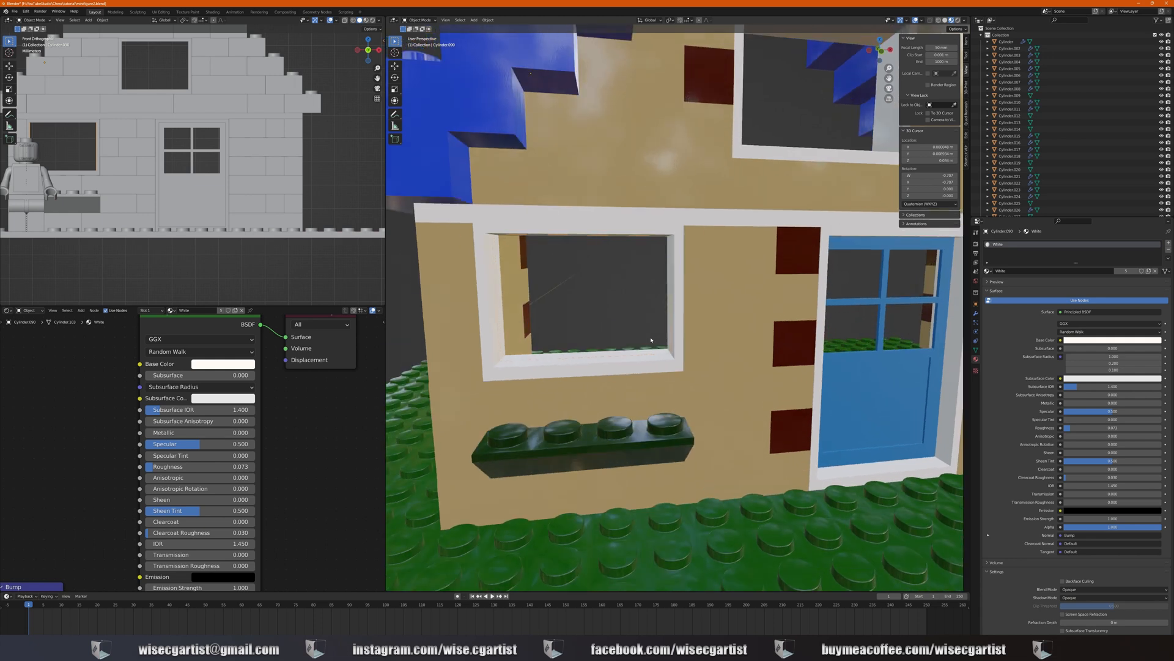
key(KP_Divide)
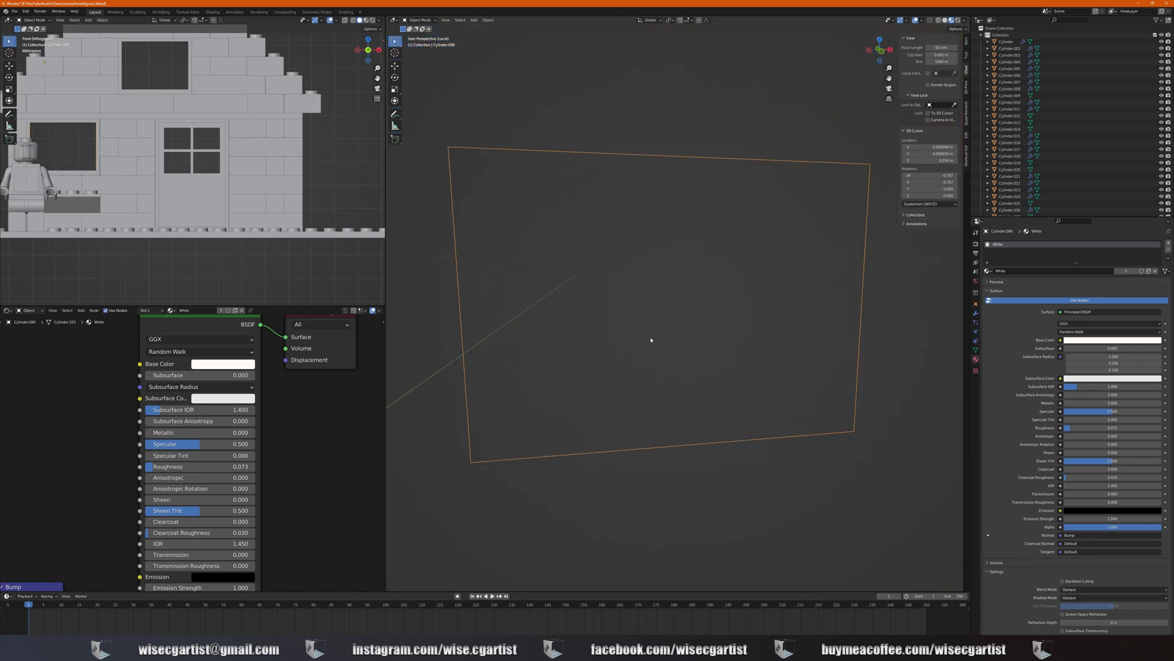
scroll(650, 339, down, 2)
key(Tab)
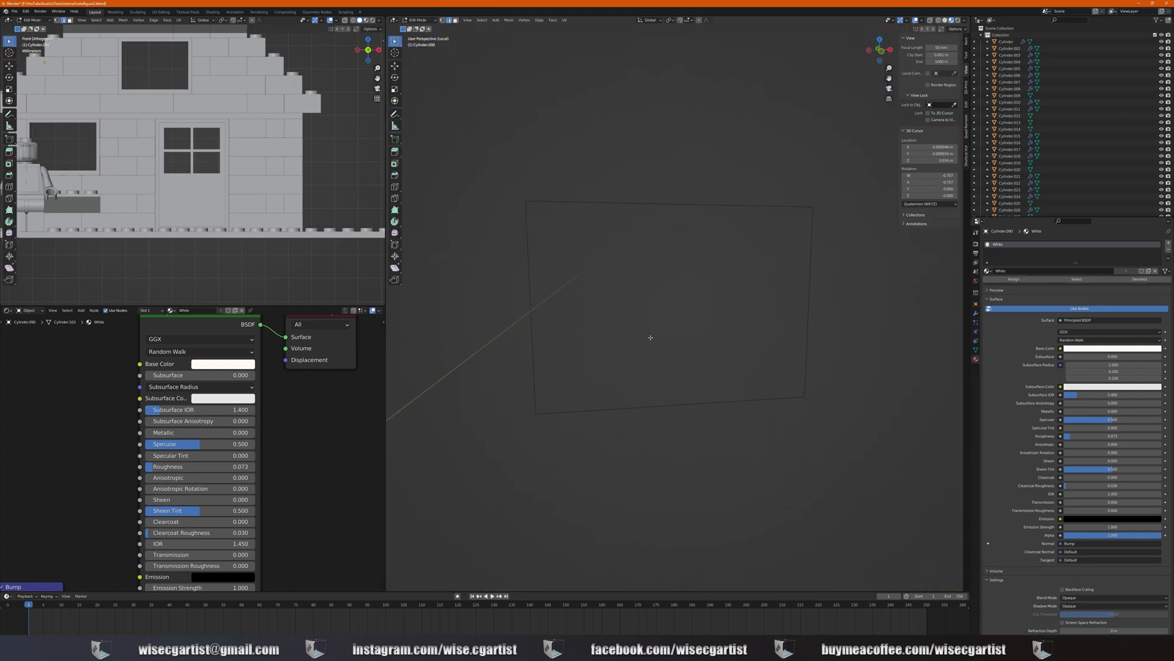
click(443, 20)
drag(571, 188, 787, 242)
click(787, 243)
drag(586, 188, 780, 231)
key(ctrl+x)
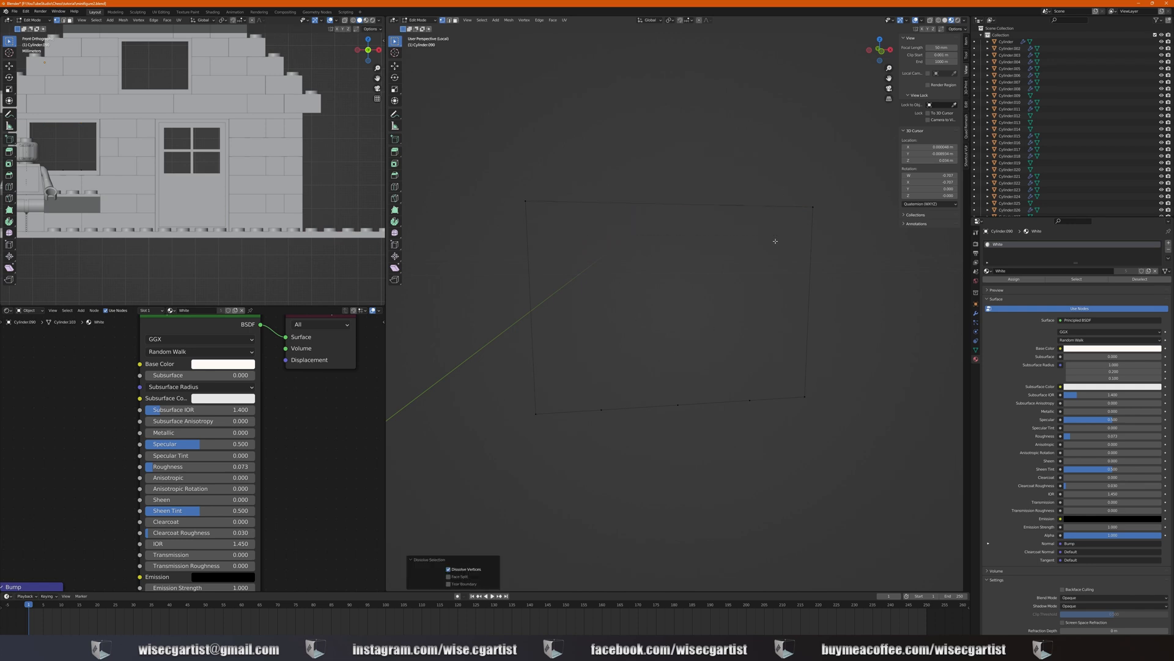
drag(588, 388, 758, 446)
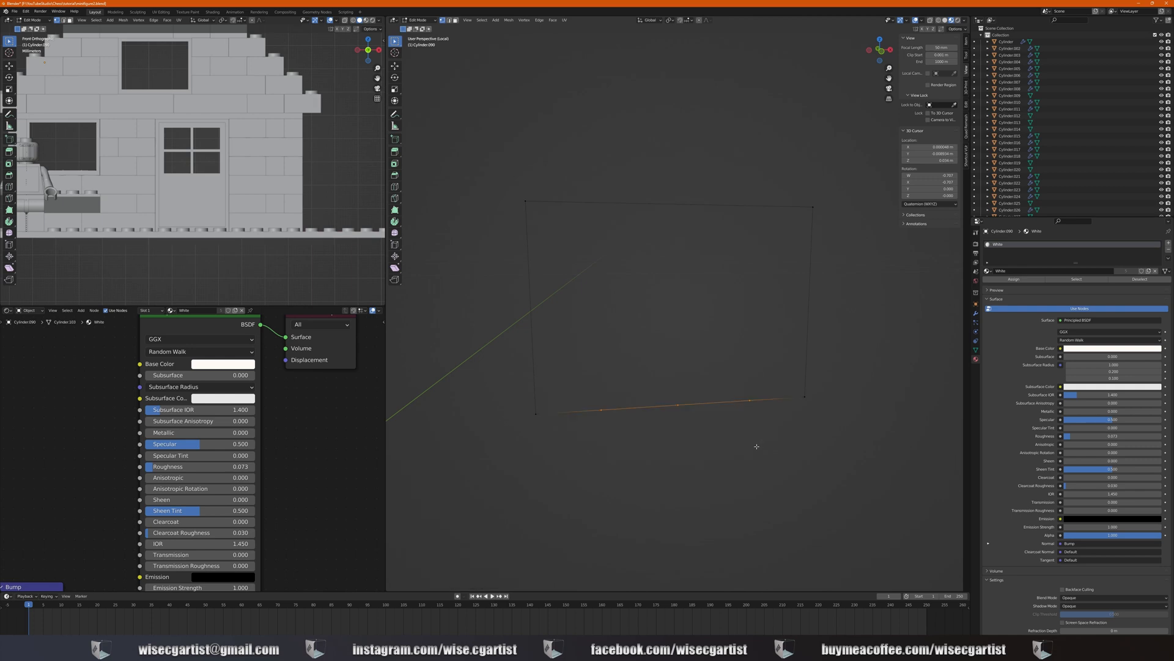
key(ctrl+x)
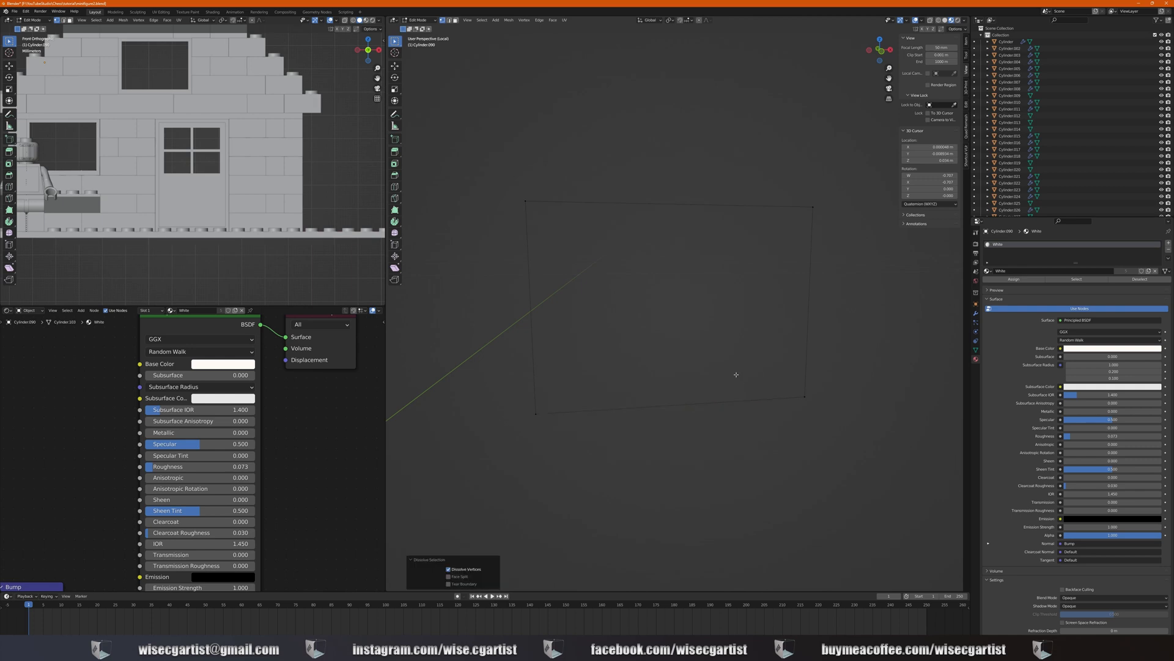
Fill the outline with a face and split it into four panes with one vertical and one horizontal centered loop cut
key(a)
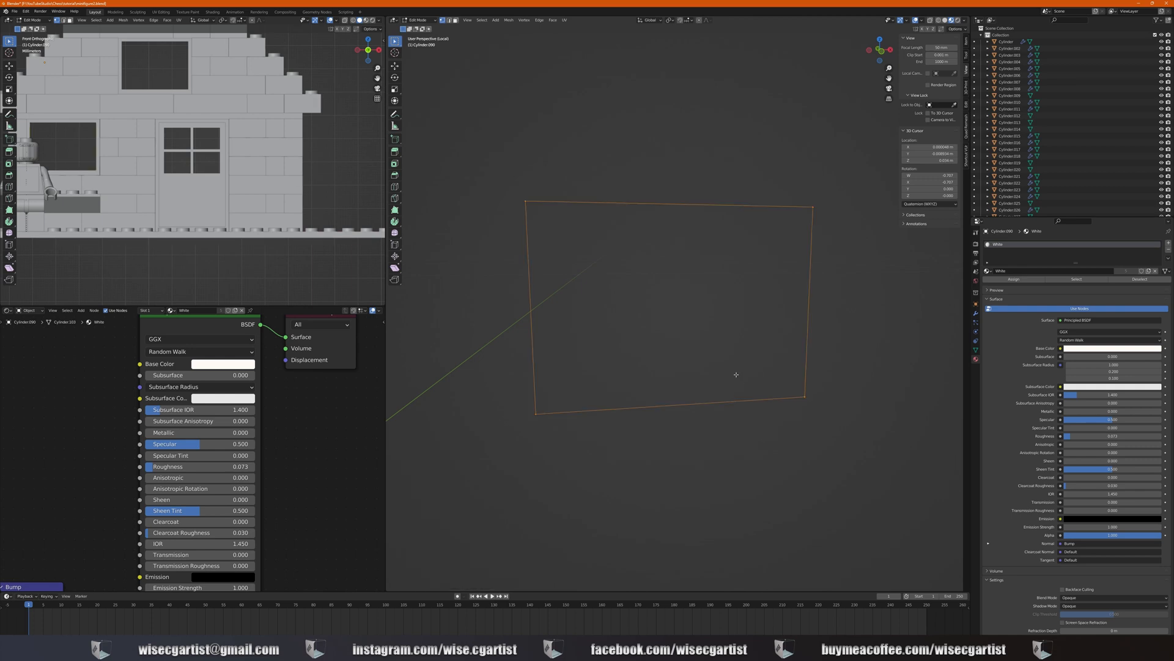
key(f)
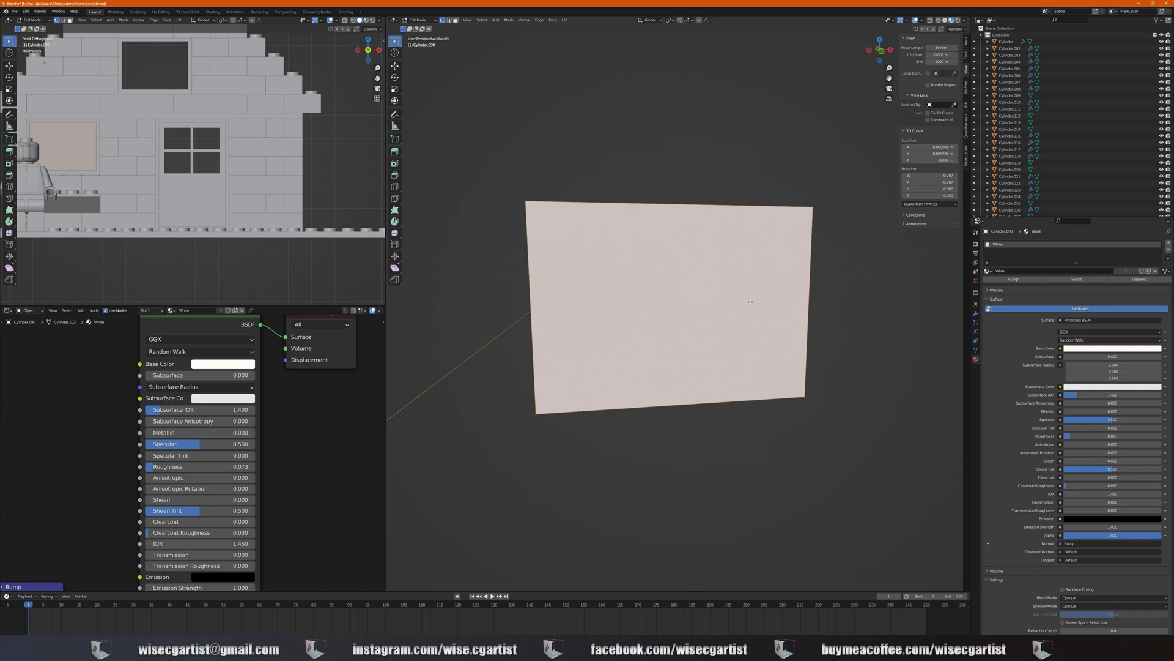
key(ctrl+r)
click(729, 205)
right_click(820, 294)
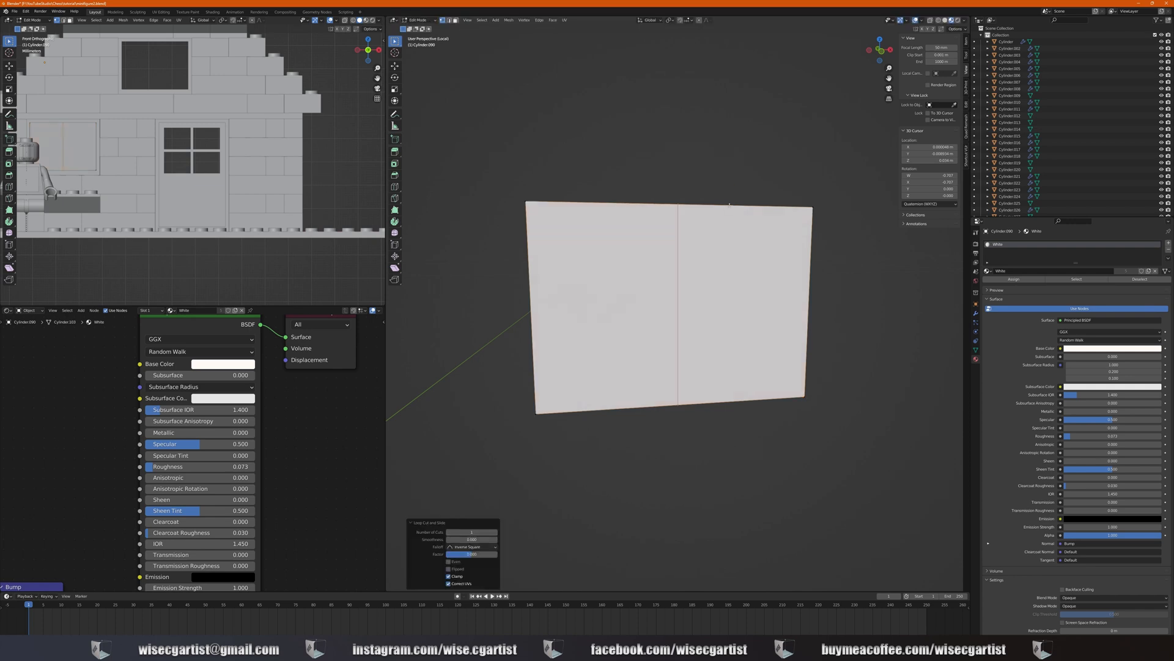
click(813, 295)
right_click(812, 294)
Inset the four pane faces individually to form thin bars, and delete the inner faces
click(456, 20)
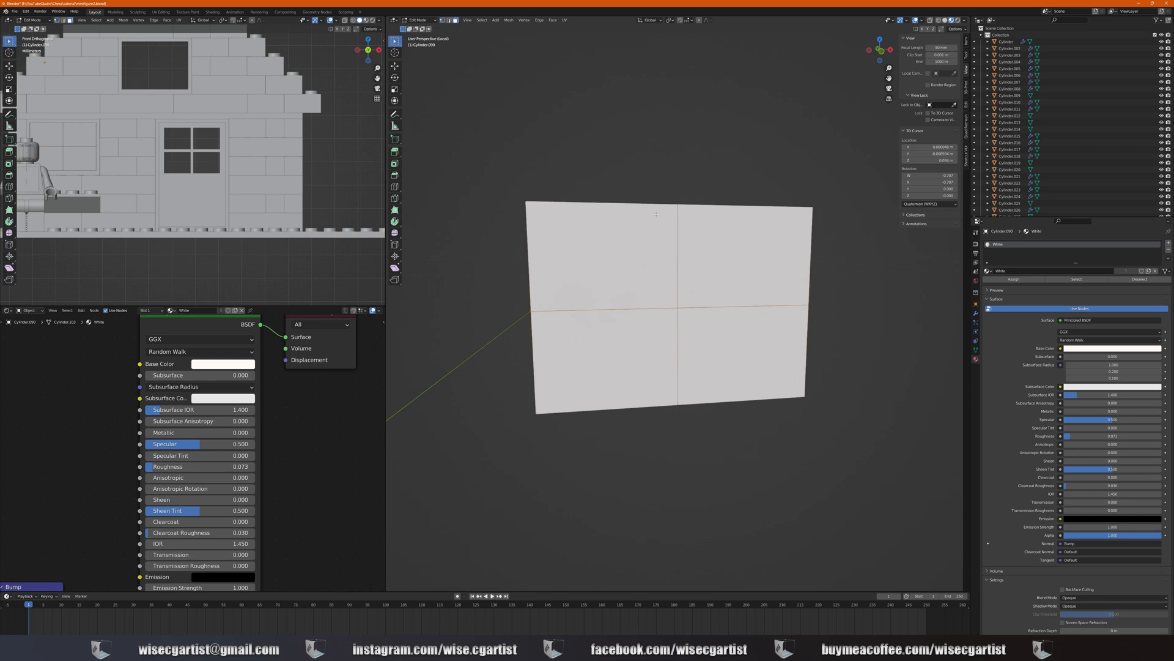
click(627, 241)
shift+click(758, 260)
shift+click(740, 345)
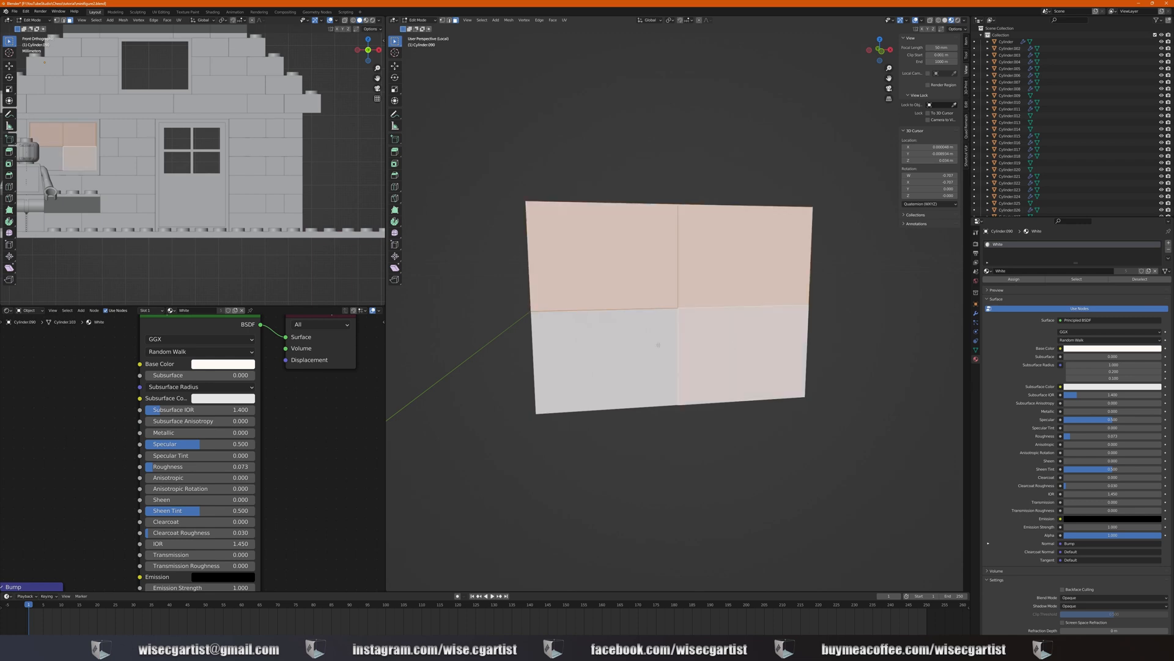
shift+click(621, 360)
middle_drag(743, 367, 786, 391)
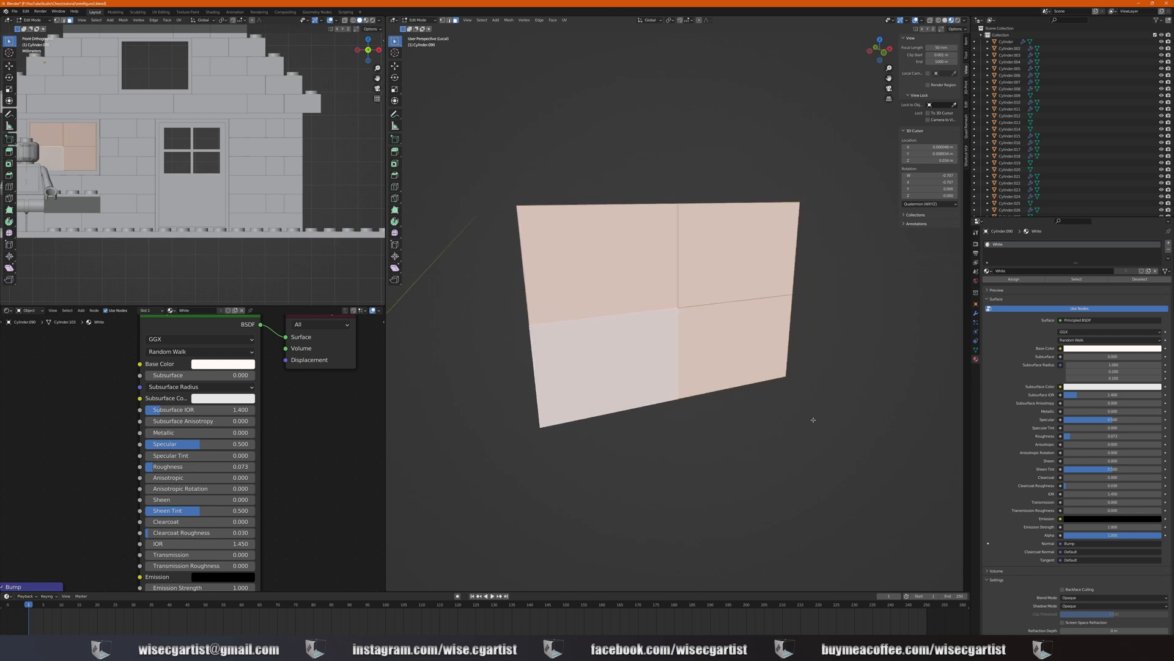
key(i)
key(i)
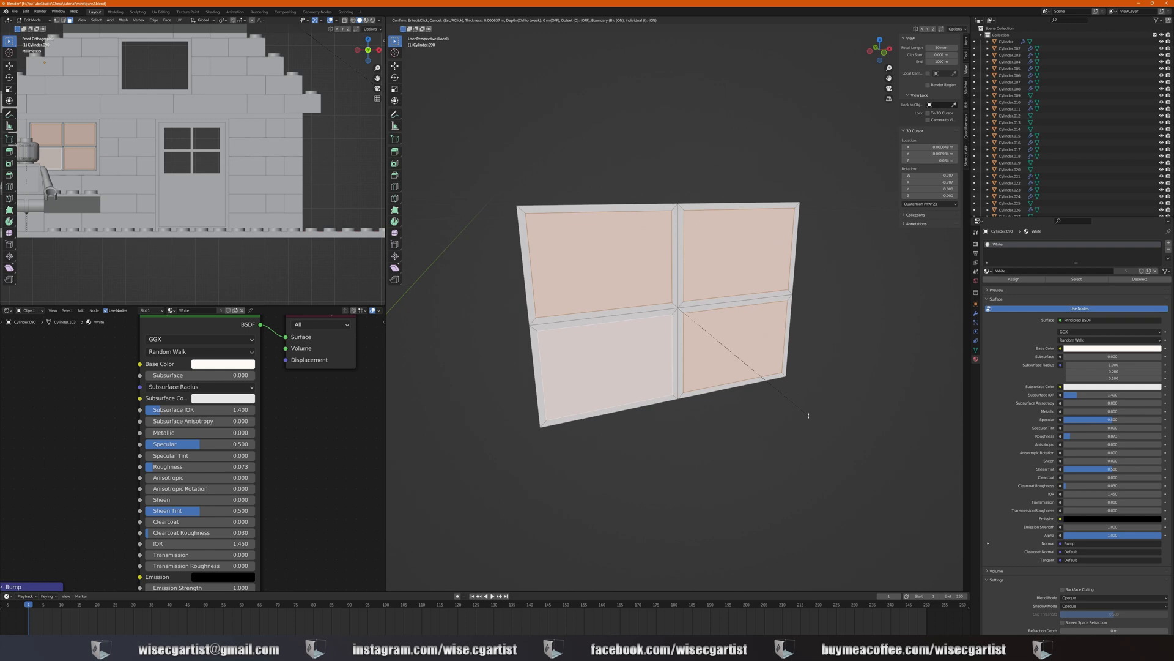
click(809, 416)
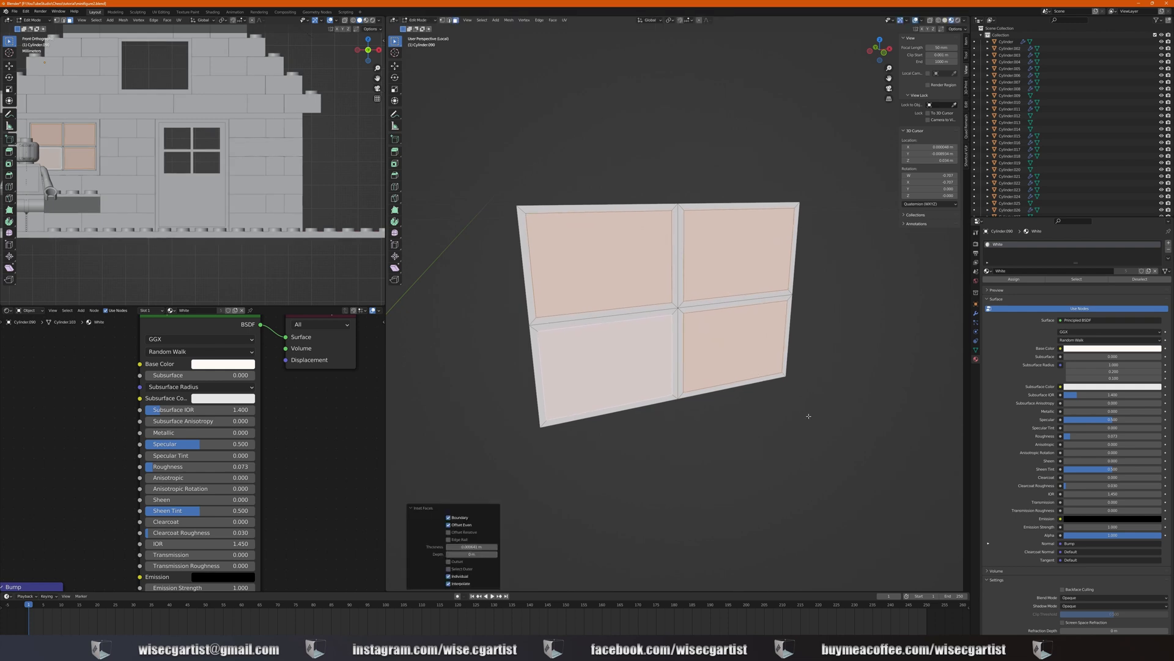
key(x)
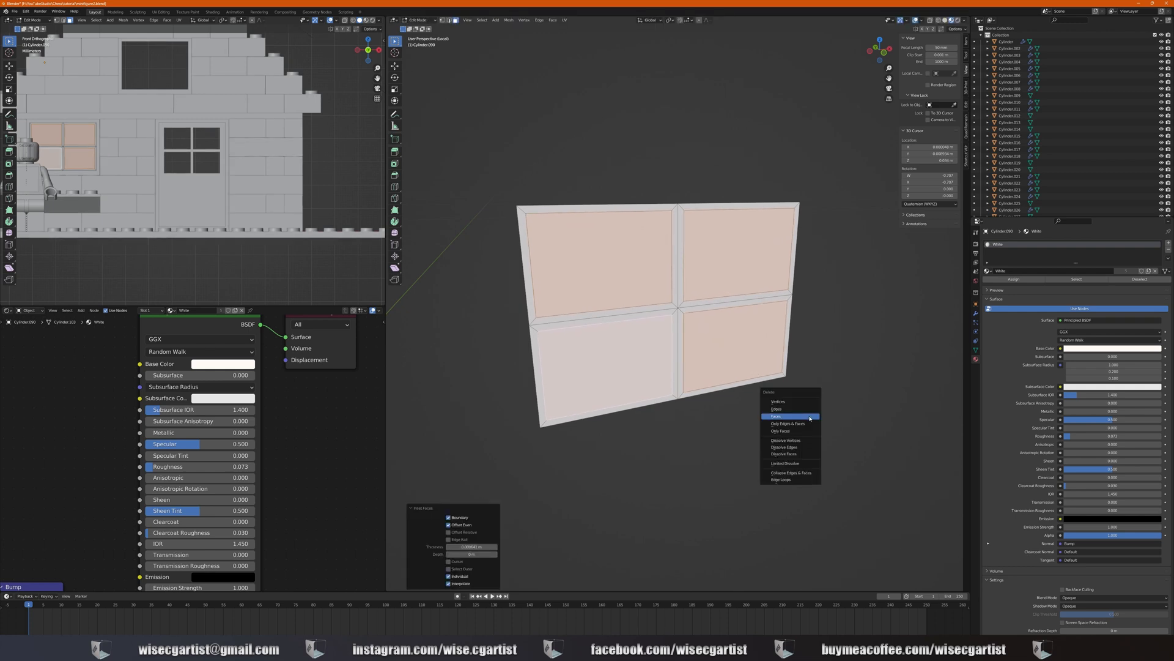
click(810, 418)
Extrude all faces of the window grid slightly for thickness and return to the full house in Object Mode
key(a)
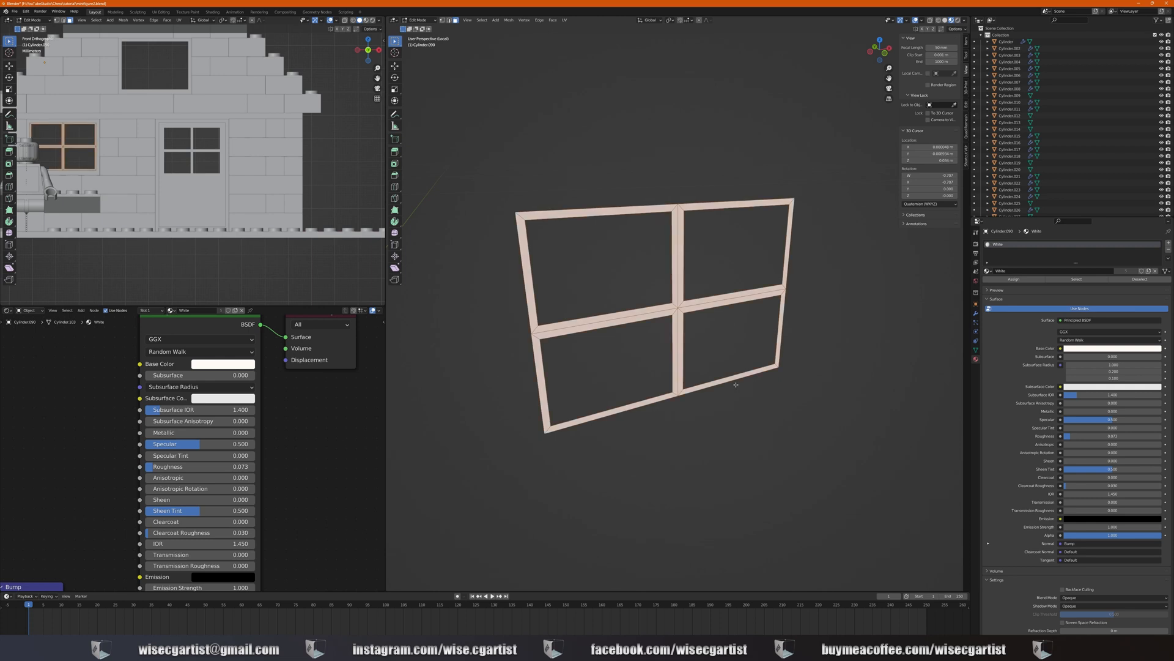
middle_drag(737, 384, 744, 379)
key(e)
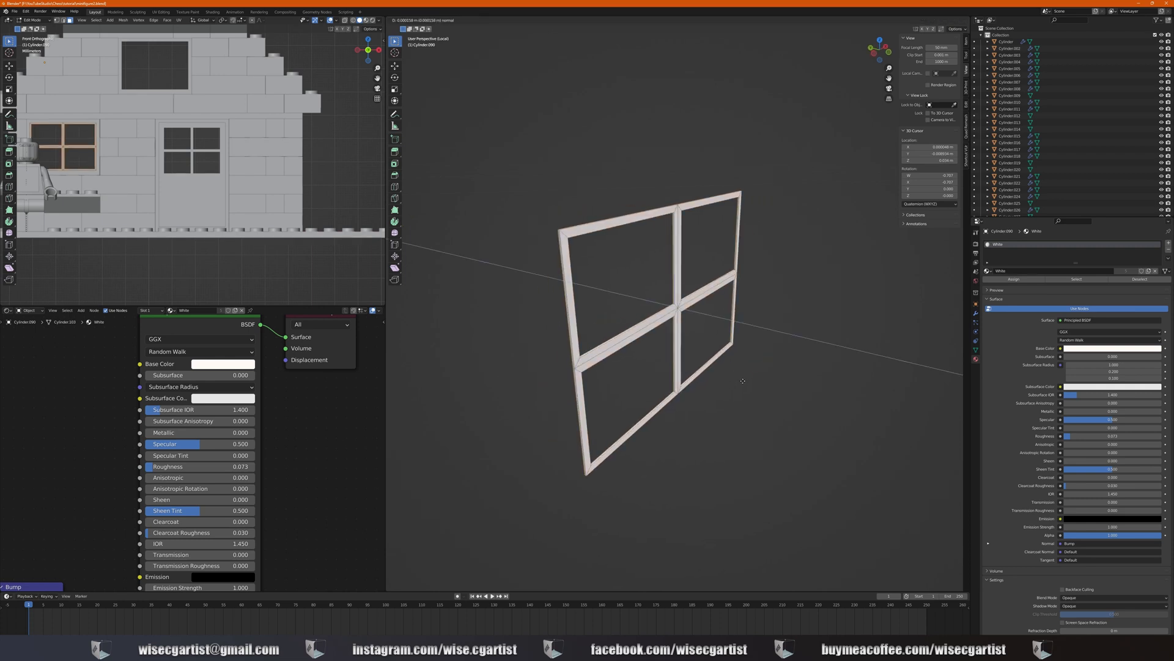
click(740, 379)
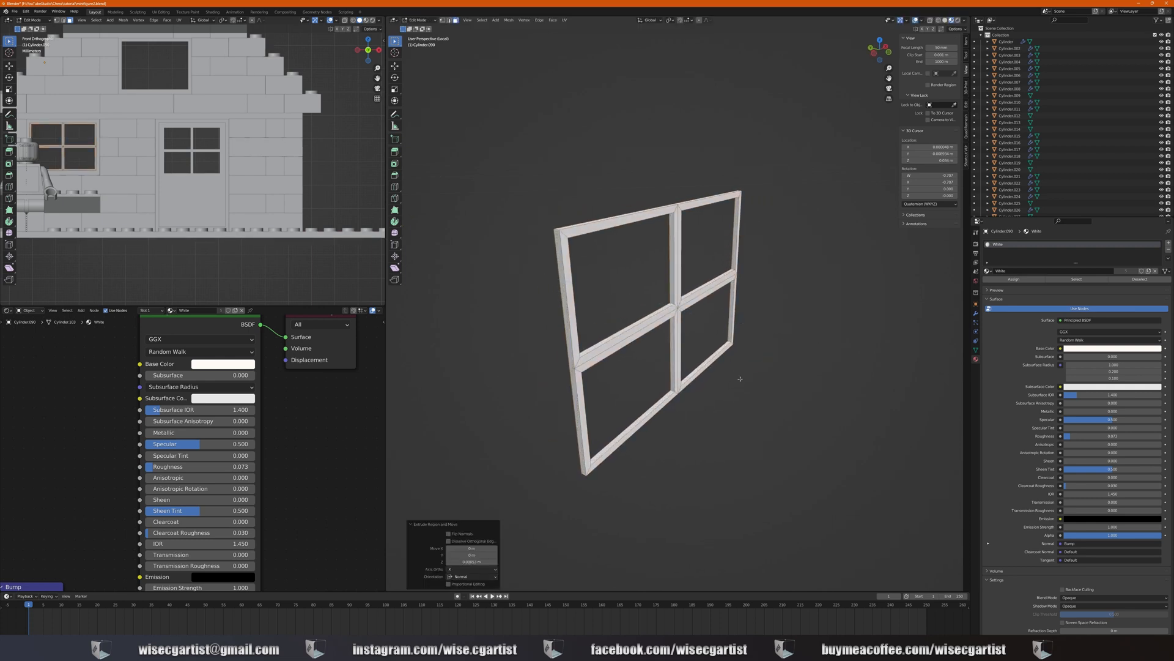
key(KP_Divide)
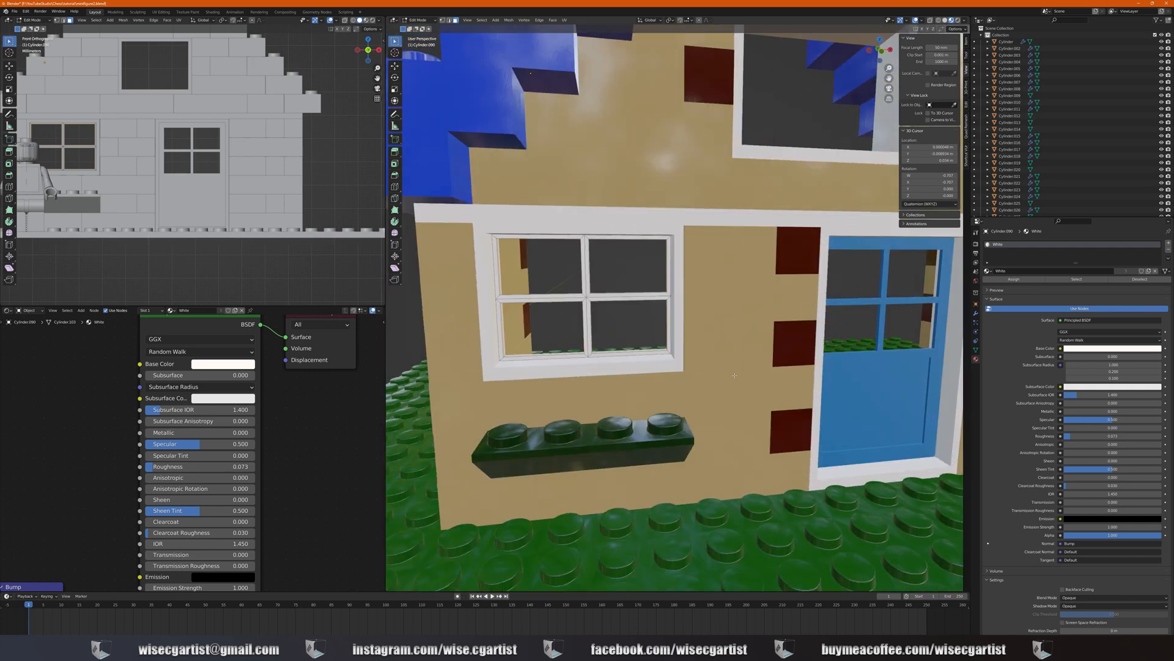
key(Tab)
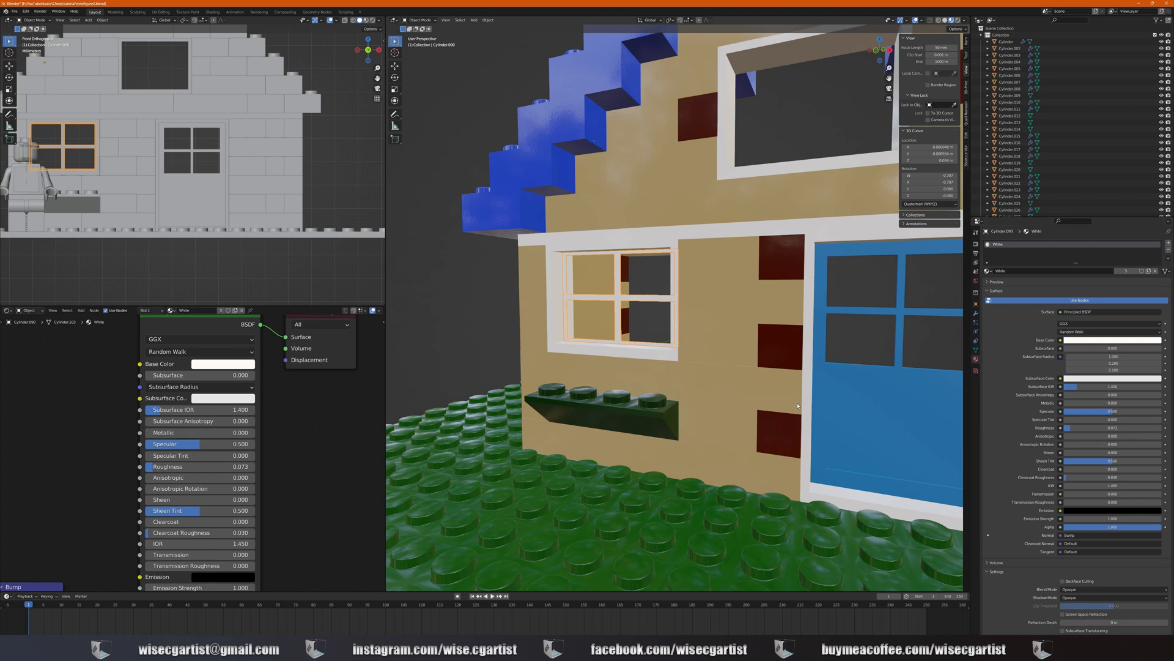
Assign the existing Yellow material to the new window grid
scroll(716, 329, down, 3)
middle_drag(716, 329, 721, 355)
scroll(721, 355, up, 1)
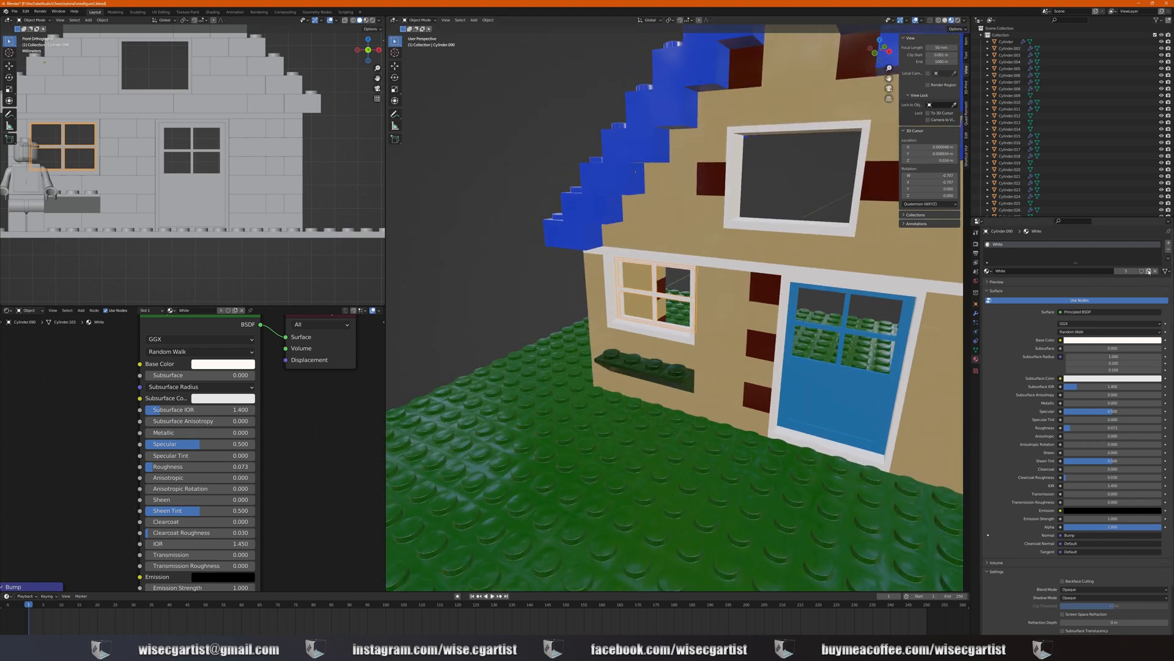
click(989, 272)
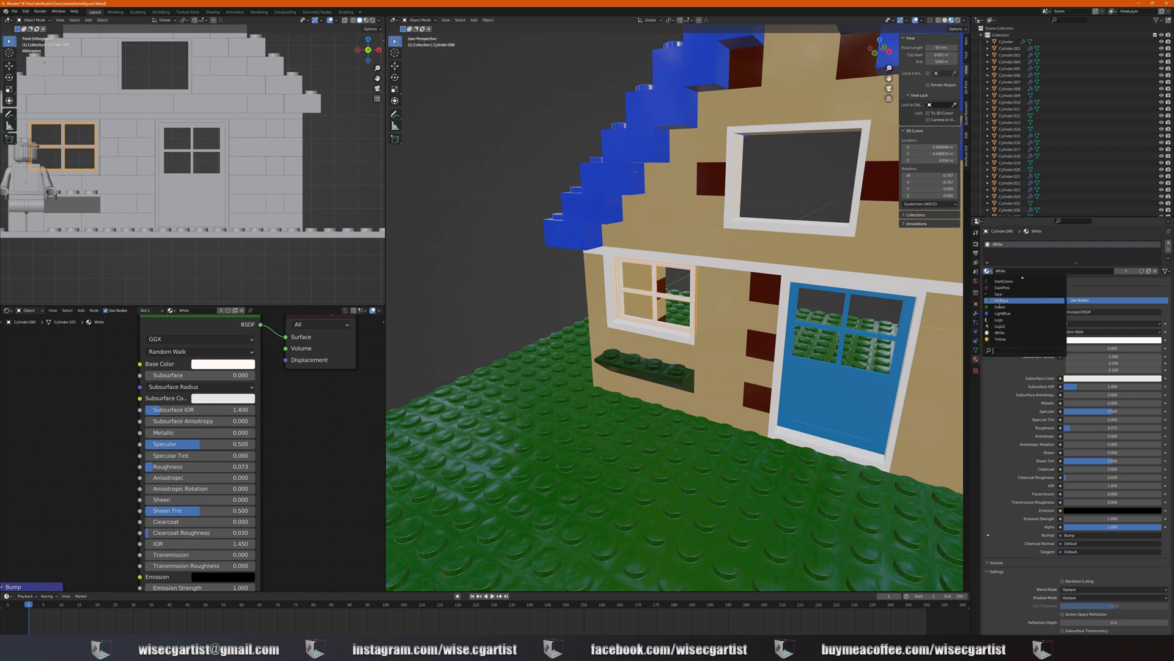
click(1010, 338)
middle_drag(958, 339, 808, 315)
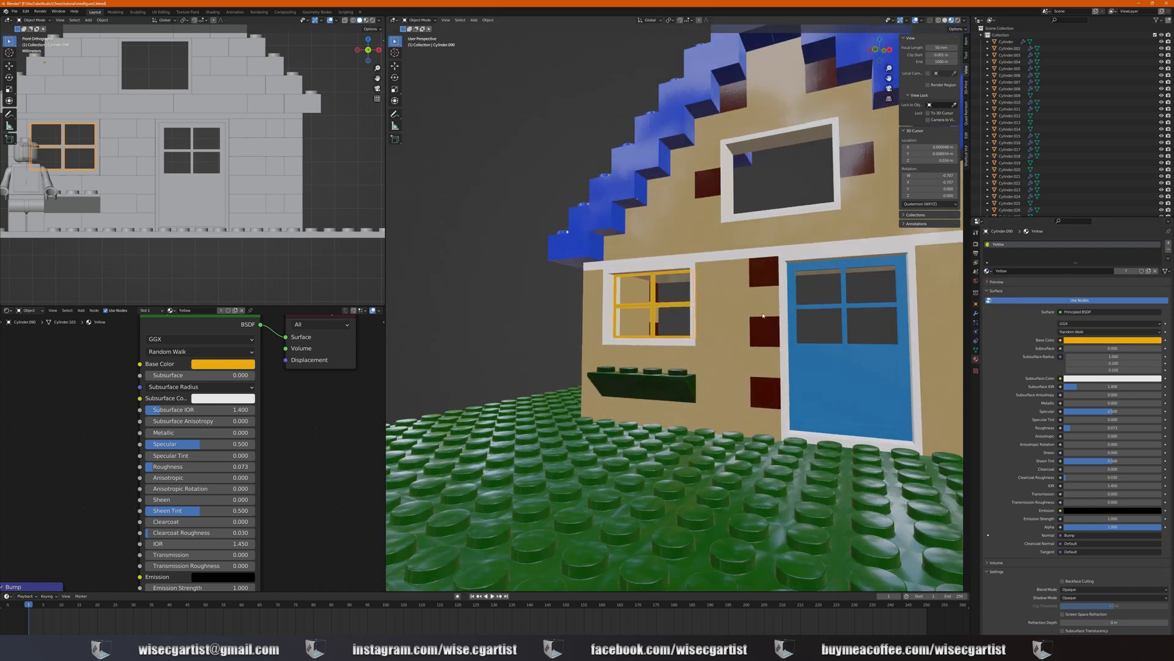
Duplicate the yellow ground-floor window grid and place the copy inside the white upper-floor window frame
click(519, 306)
scroll(519, 306, down, 3)
middle_drag(612, 291, 637, 313)
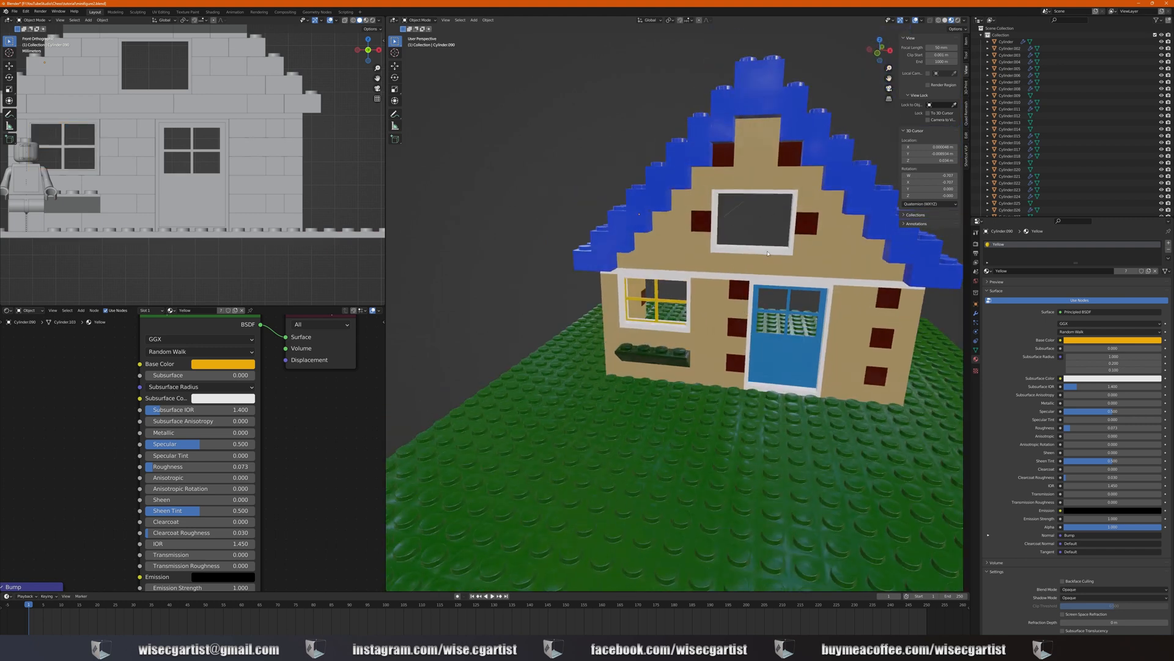
click(660, 301)
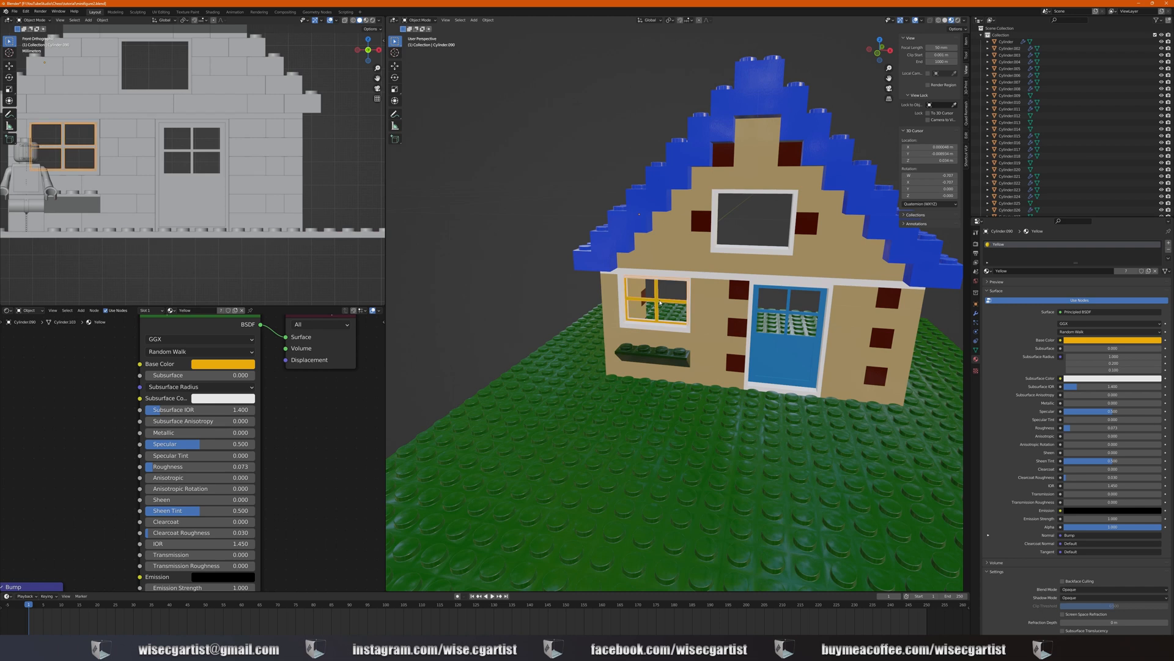
key(KP_1)
scroll(636, 270, up, 5)
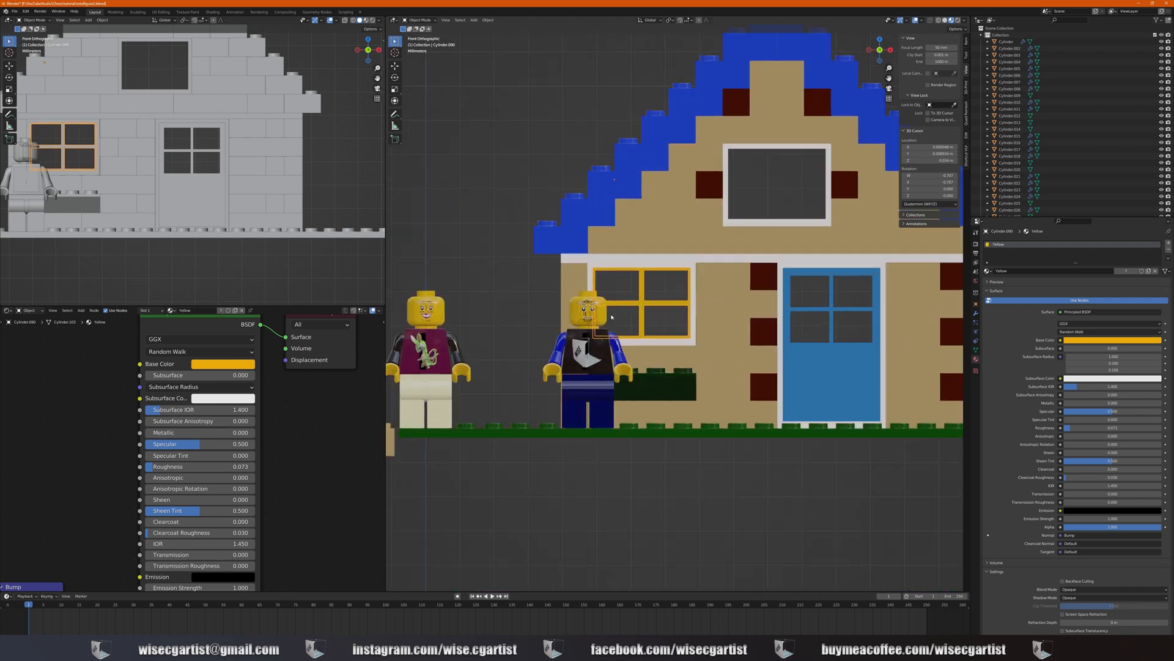
scroll(774, 419, down, 2)
shift+middle_drag(789, 410, 746, 441)
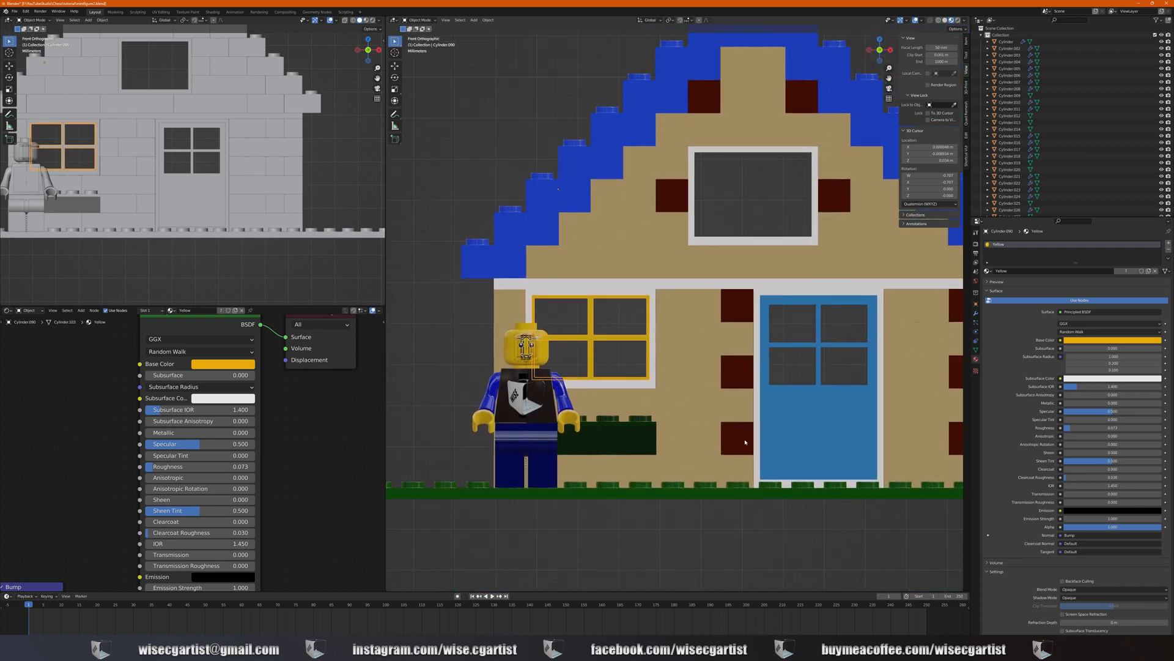
key(shift+d)
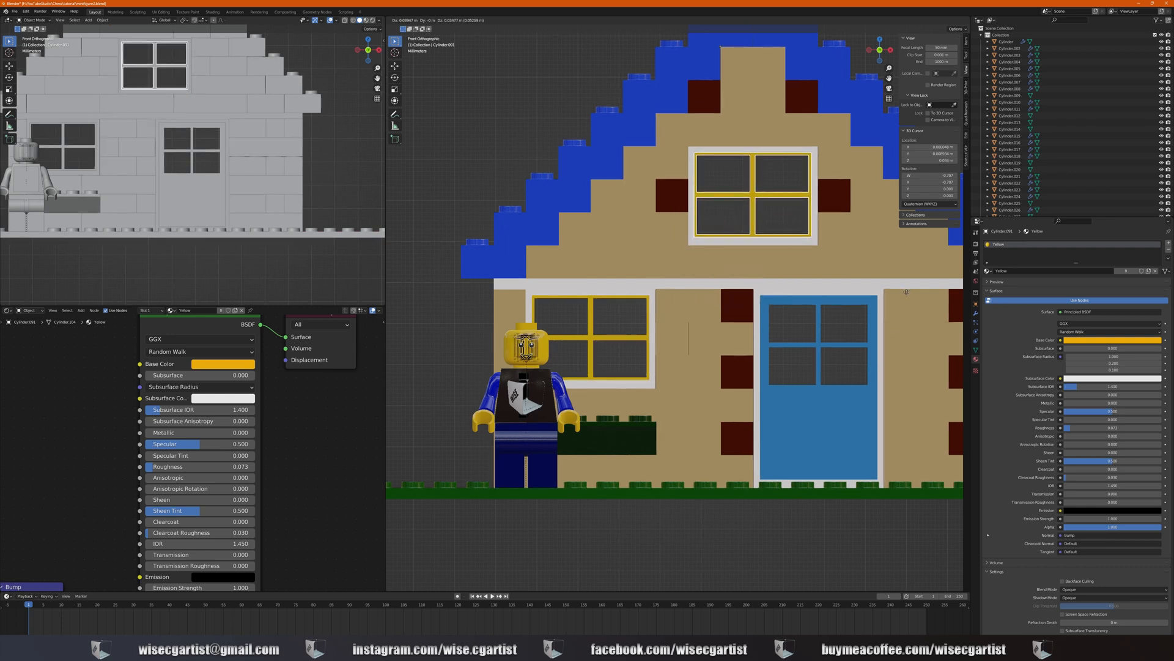
click(907, 290)
Examine the house front with its window grids and the dark green studded brick below the ground-floor window
scroll(842, 365, down, 5)
middle_drag(841, 364, 827, 385)
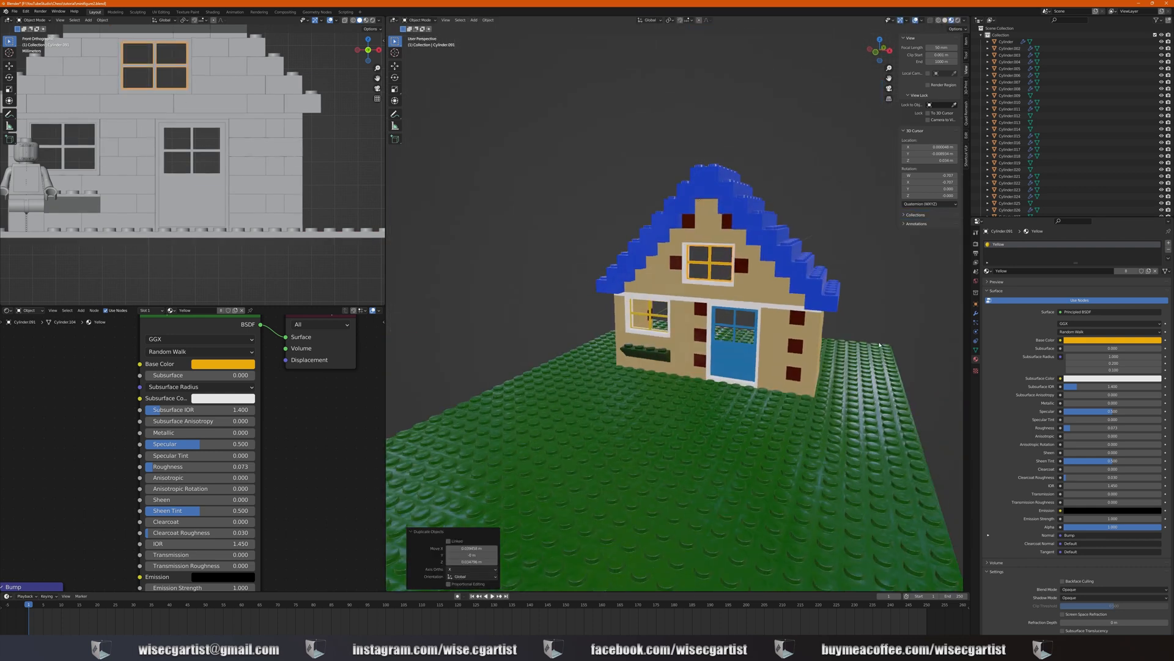
click(824, 389)
mouse_move(891, 312)
middle_down()
mouse_move(852, 333)
mouse_move(876, 328)
middle_up()
scroll(839, 348, down, 3)
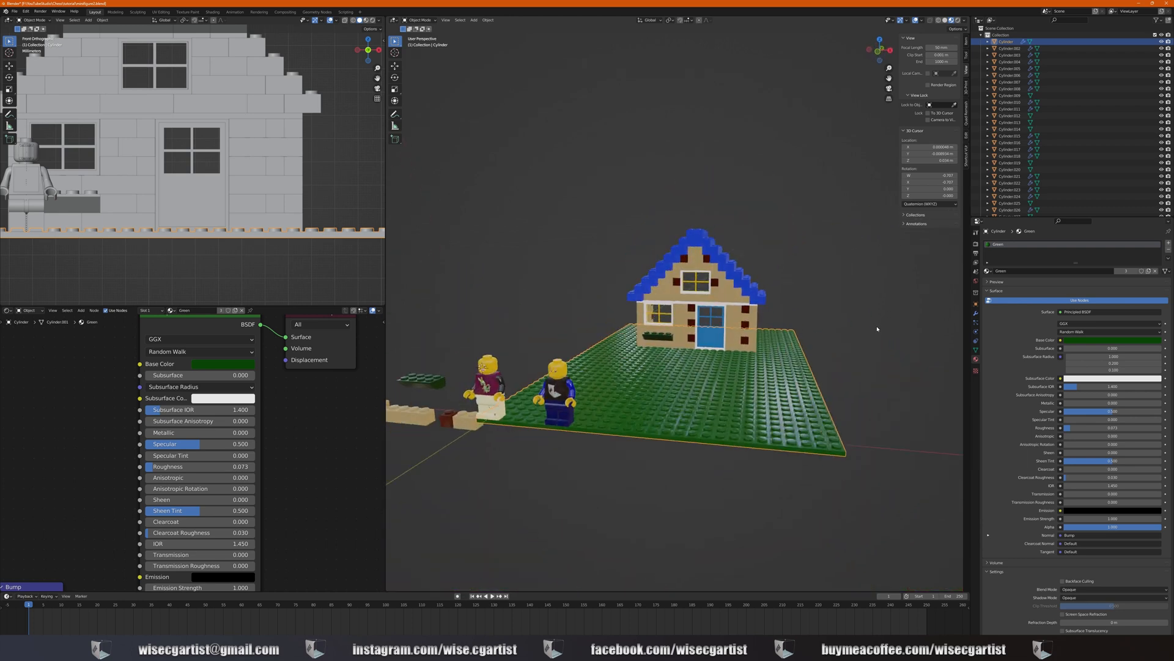
scroll(876, 328, up, 3)
middle_drag(744, 362, 774, 355)
scroll(742, 378, up, 4)
middle_drag(622, 412, 710, 340)
scroll(612, 428, up, 2)
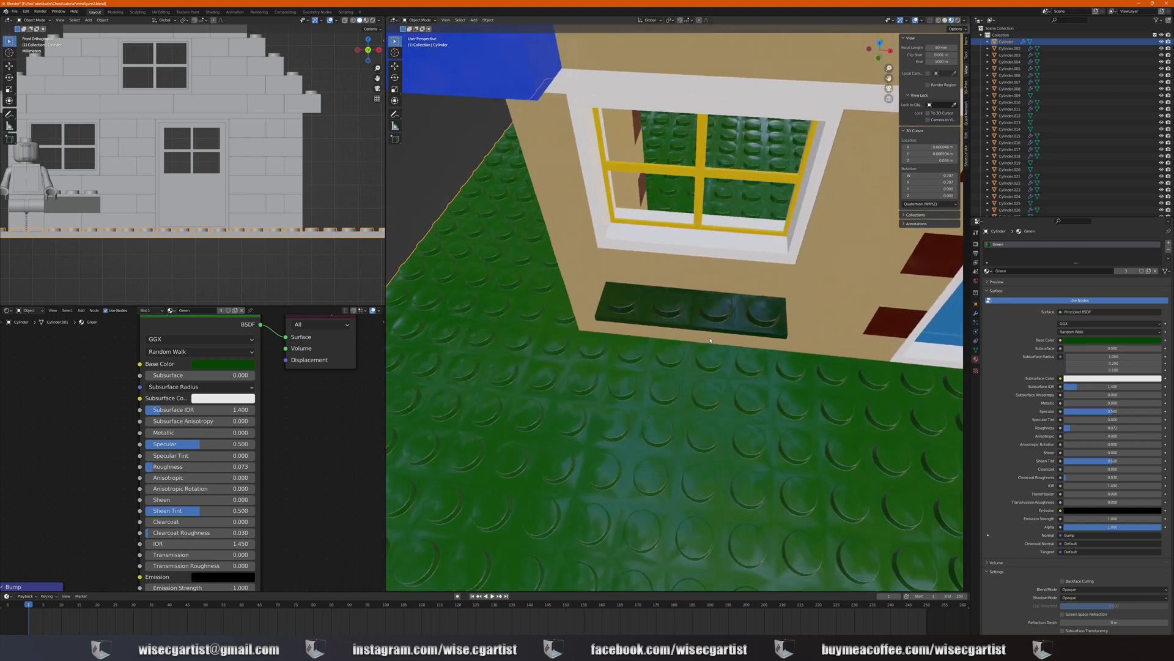
Duplicate the top face of the dark green brick's second stud in place and separate it into its own object
click(679, 307)
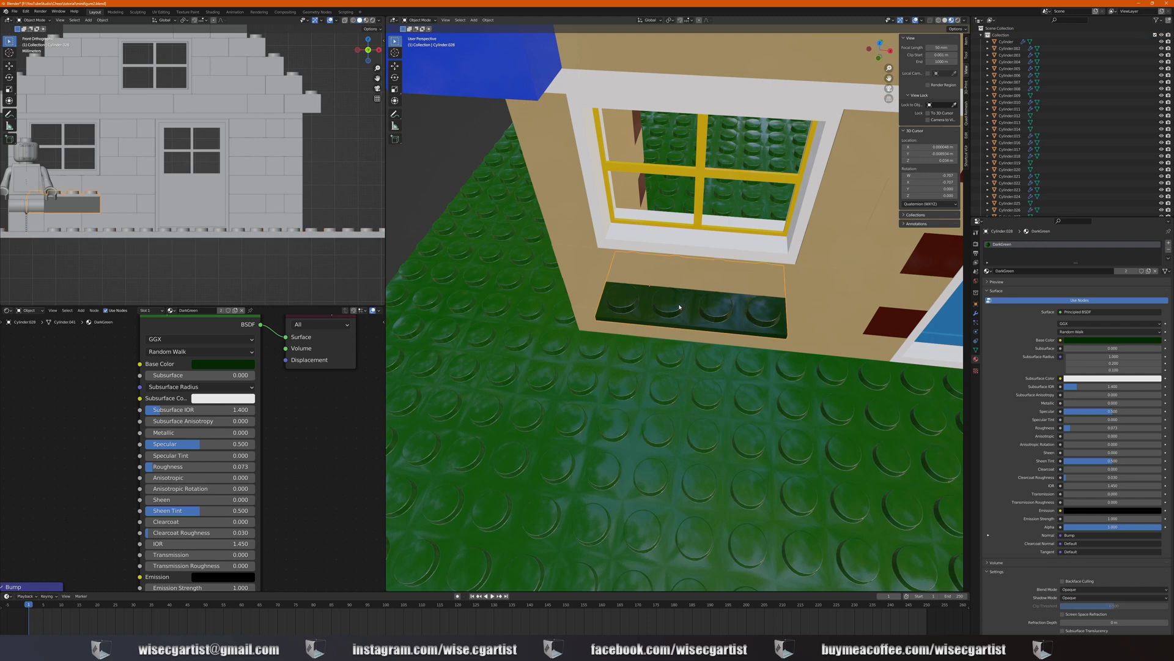
key(Tab)
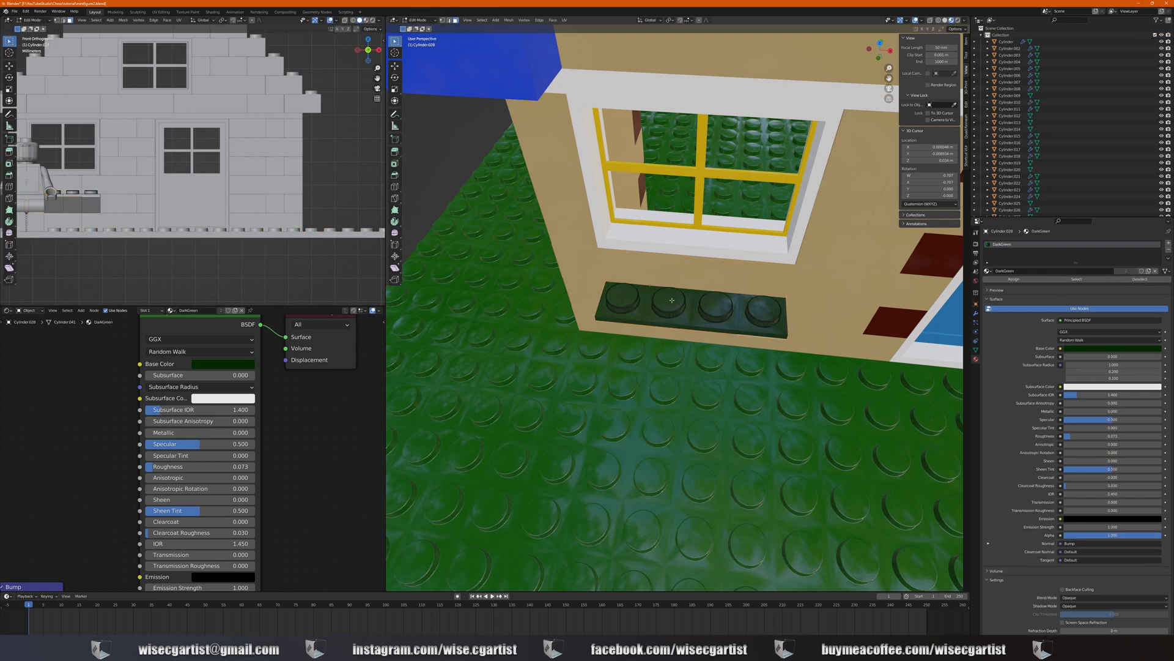
click(671, 300)
key(g)
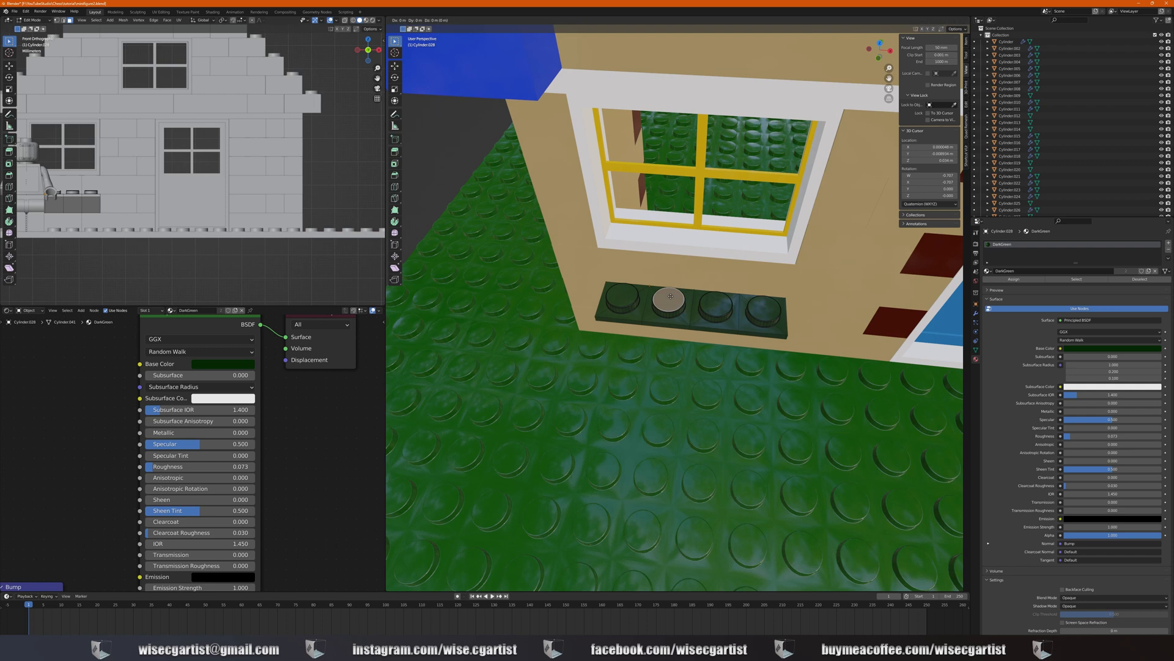
right_click(671, 296)
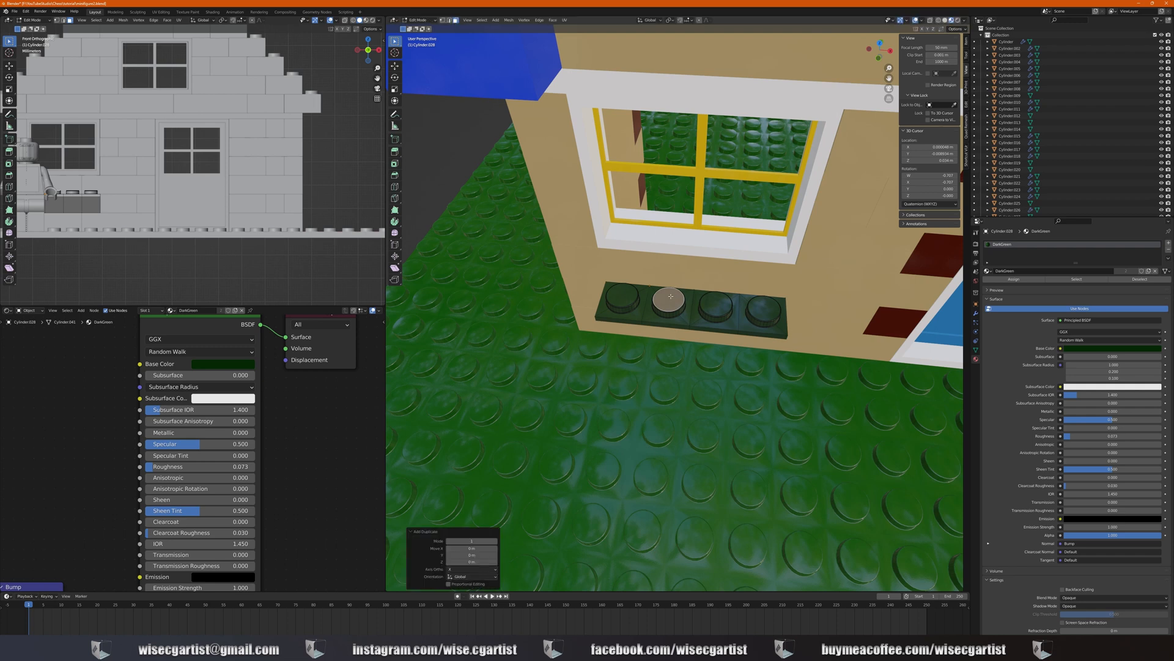
key(p)
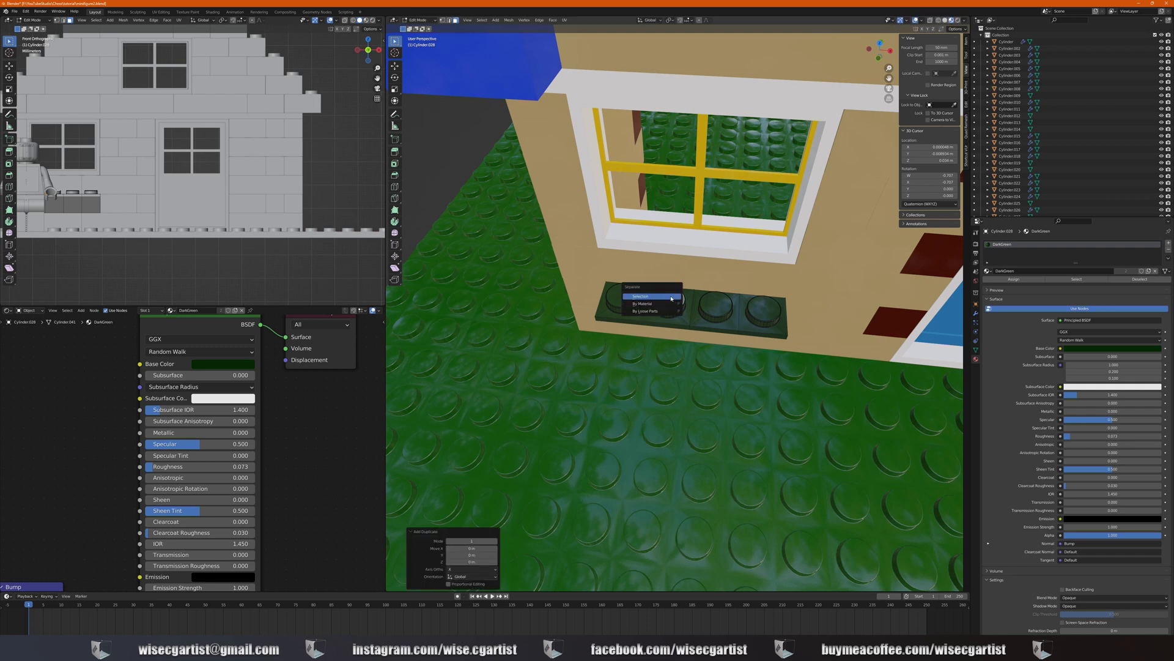
click(671, 298)
key(Tab)
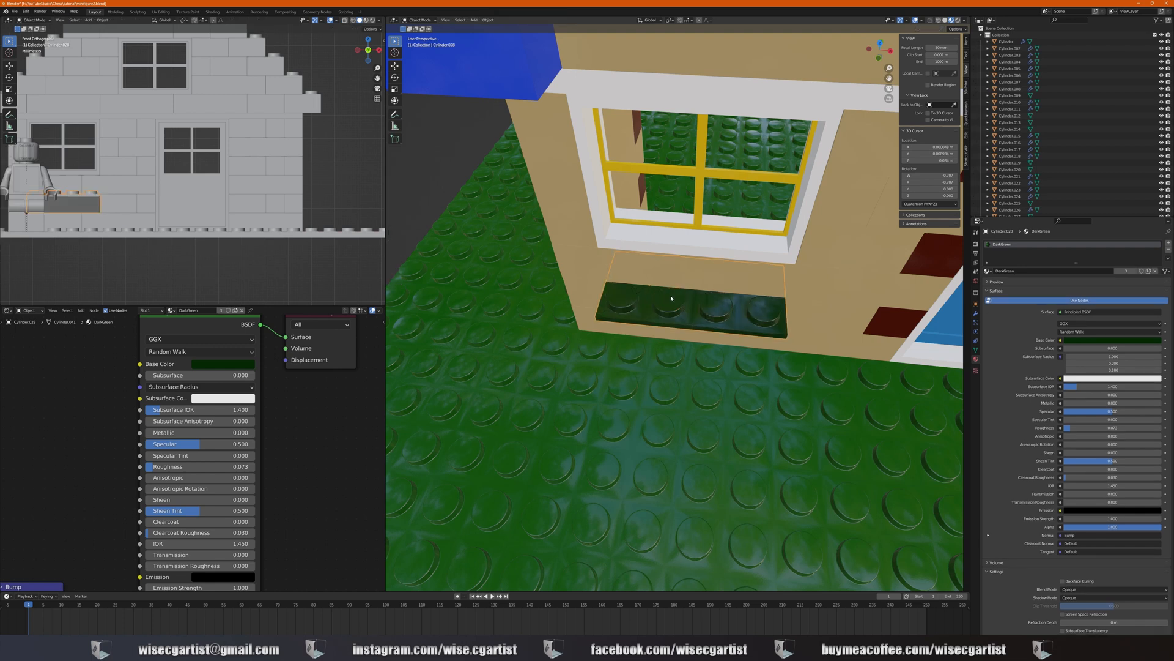
Set the separated disc's origin to its geometry and scale it up to about 1.18 so it surrounds the stud
click(671, 298)
key(KP_7)
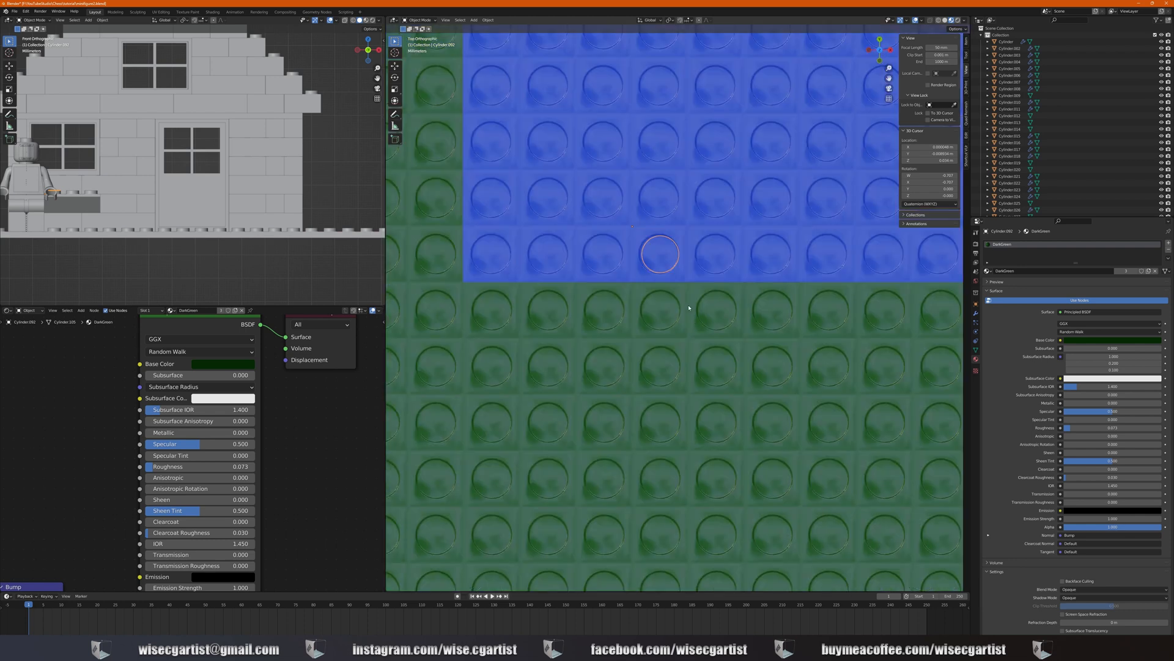
scroll(689, 308, up, 3)
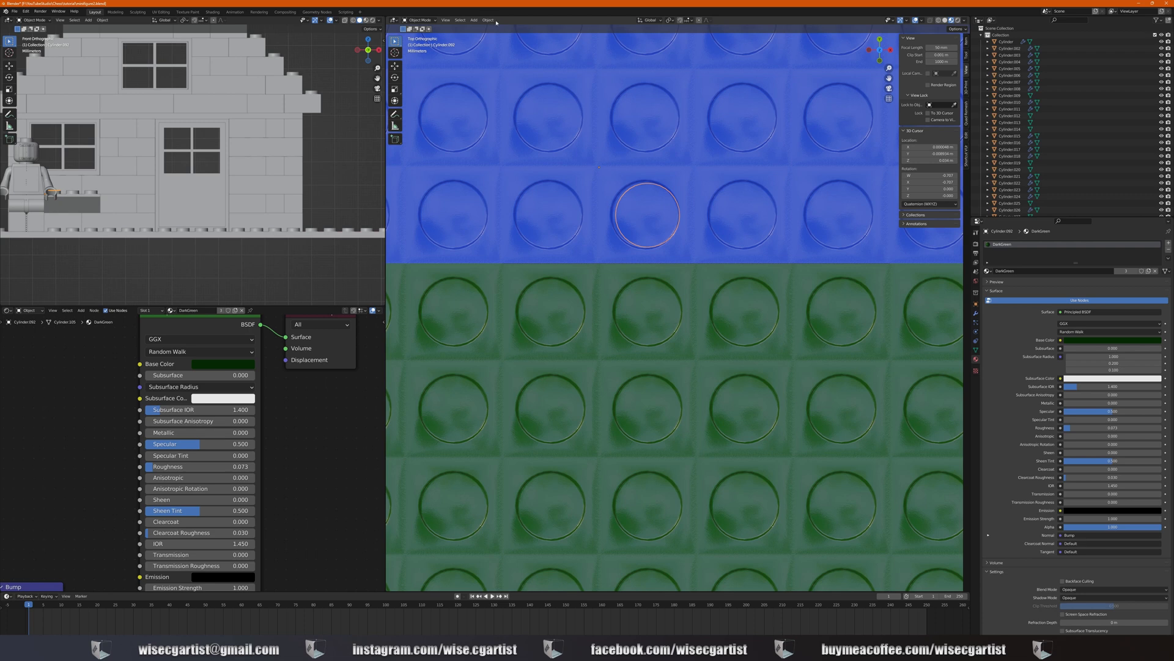
click(489, 20)
mouse_move(501, 35)
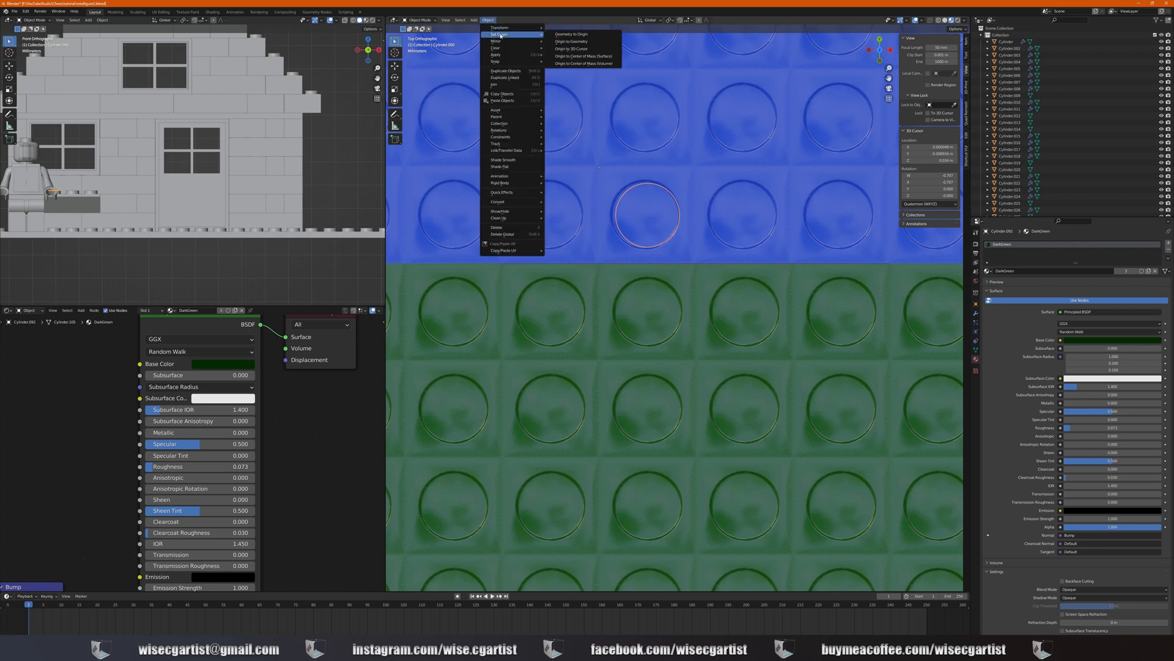
click(571, 42)
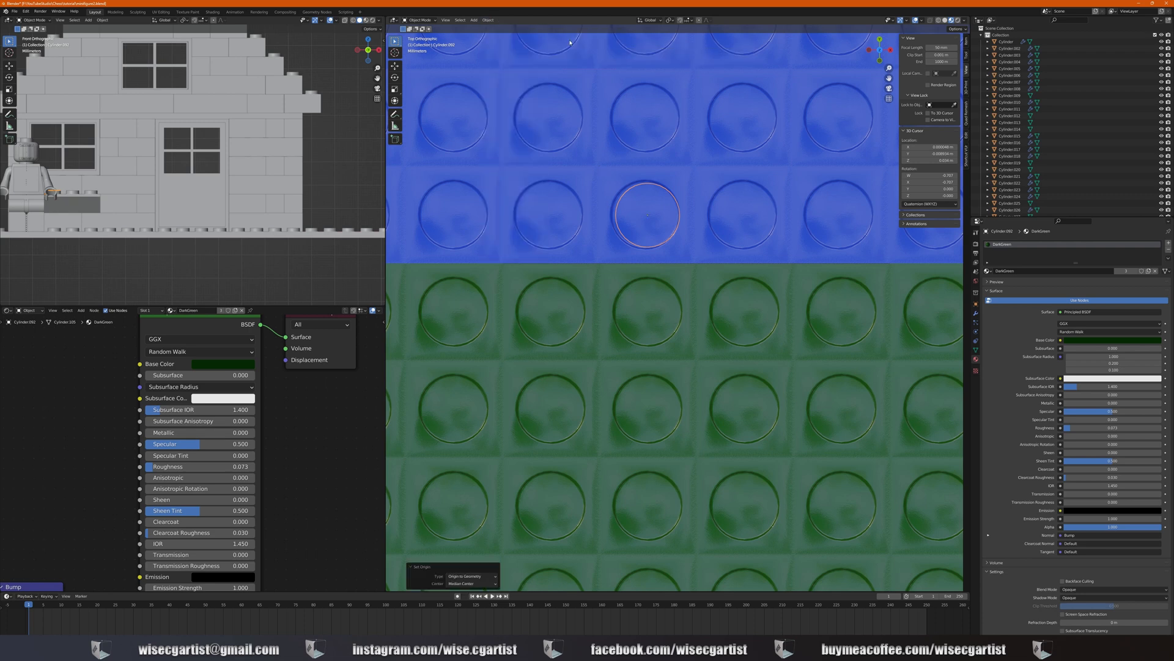
key(s)
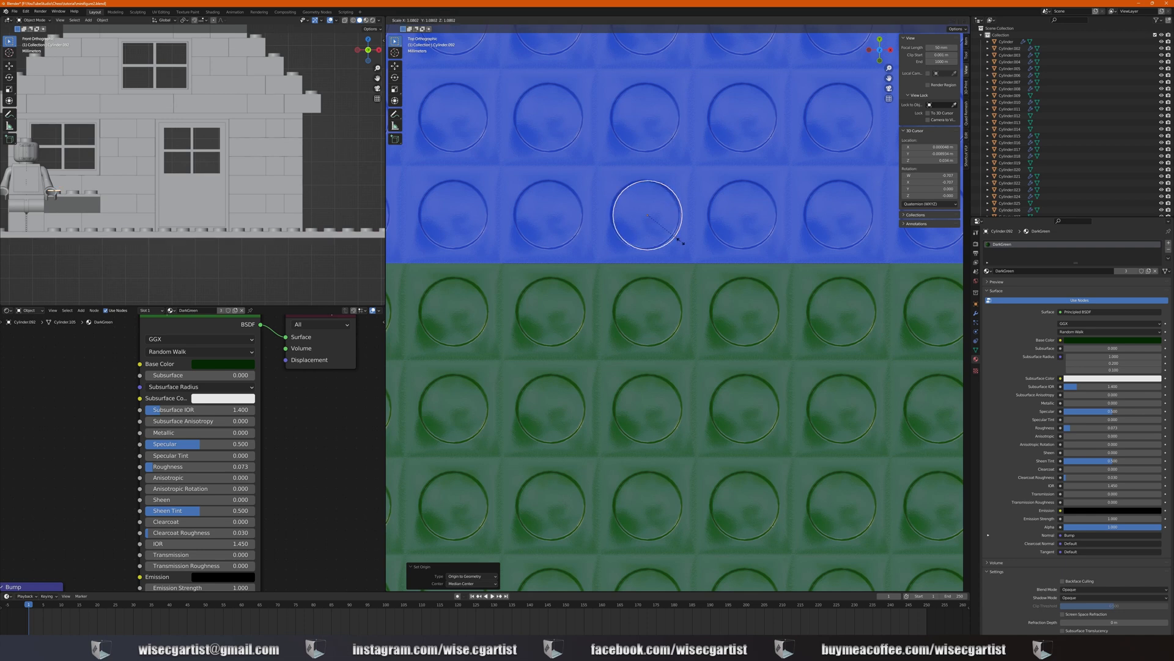
click(684, 243)
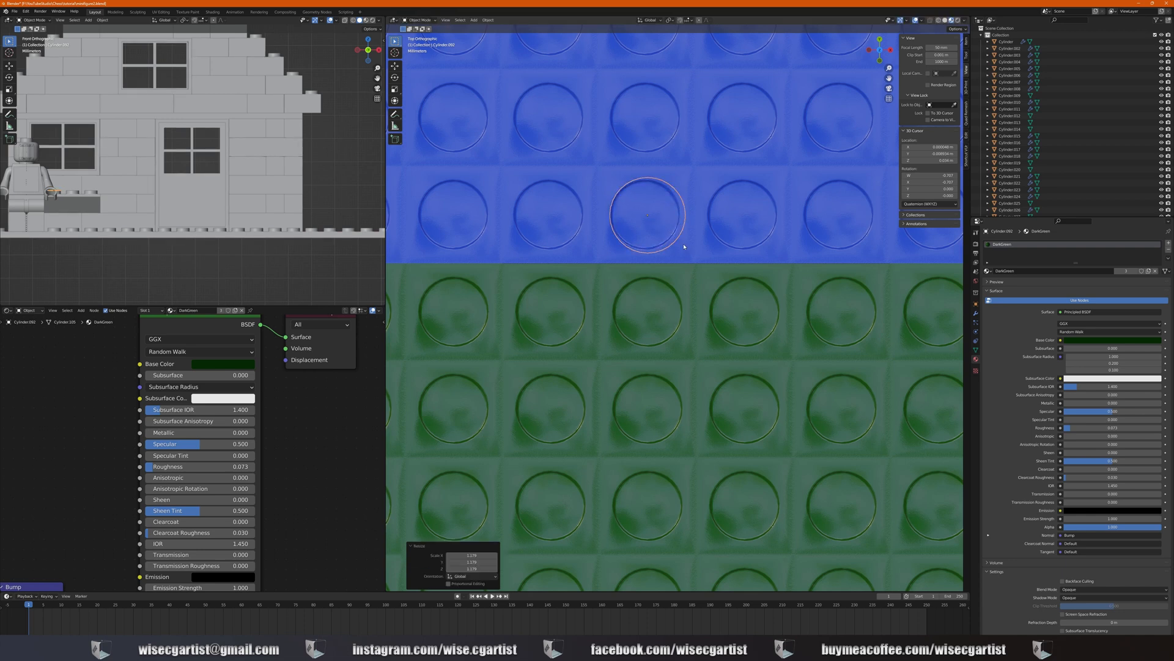
Lower the disc along the Z axis to the base of the second stud
middle_drag(683, 243, 672, 251)
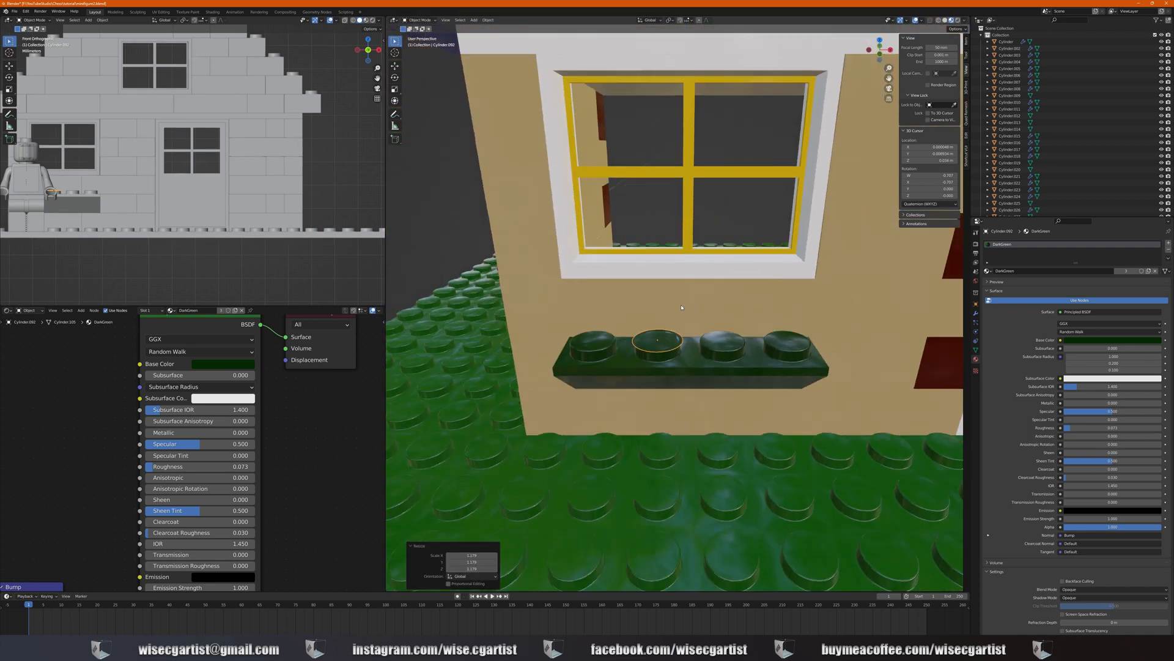
key(g)
key(z)
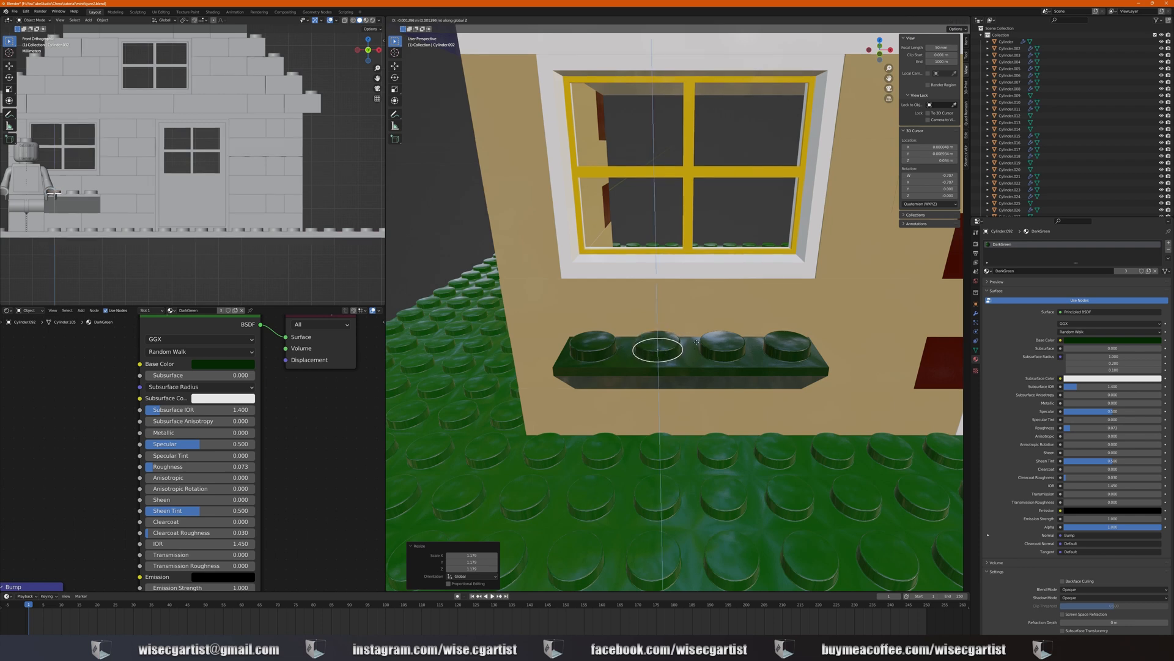
click(694, 336)
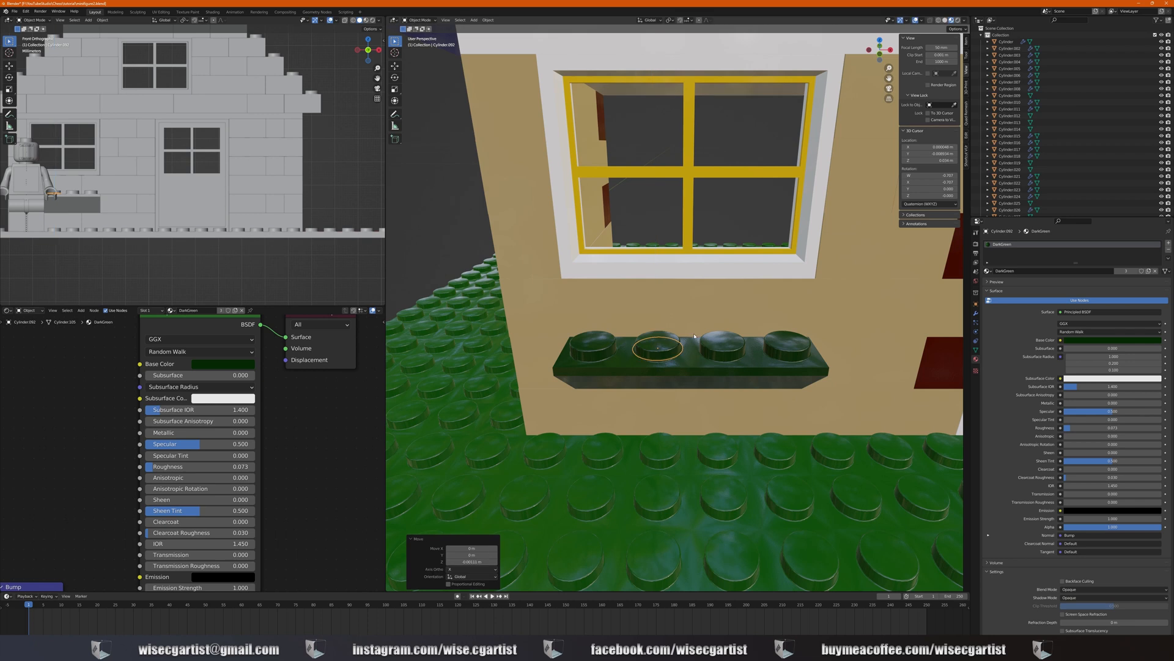
middle_drag(694, 336, 747, 270)
key(Tab)
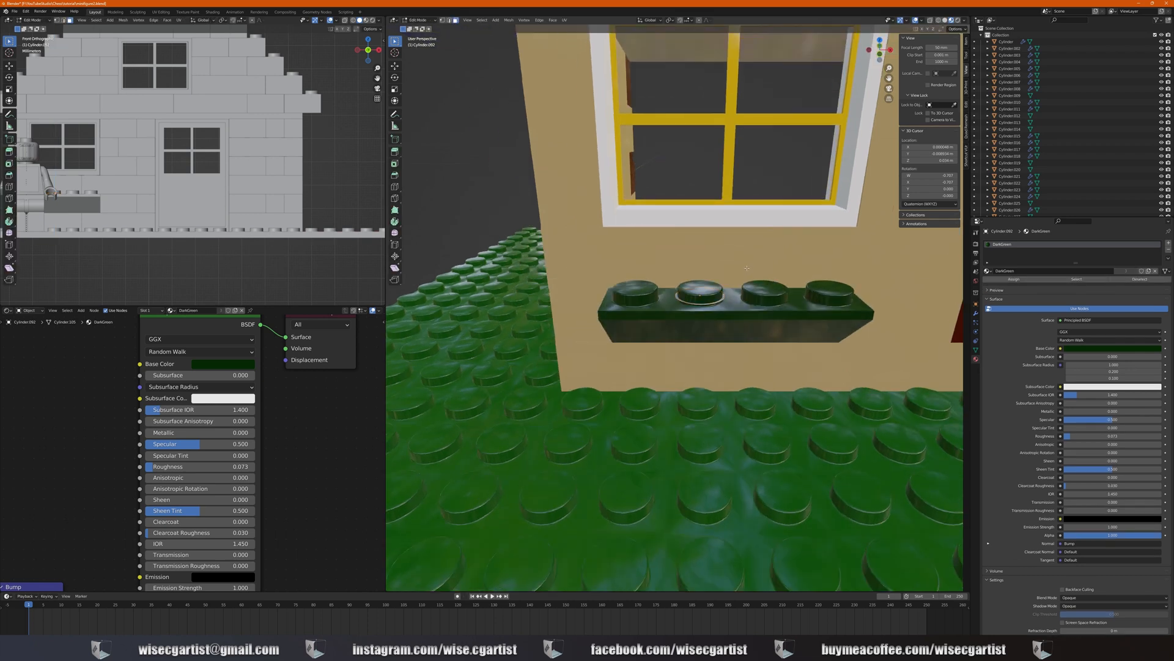
scroll(747, 270, up, 3)
middle_drag(746, 268, 669, 258)
key(Tab)
key(g)
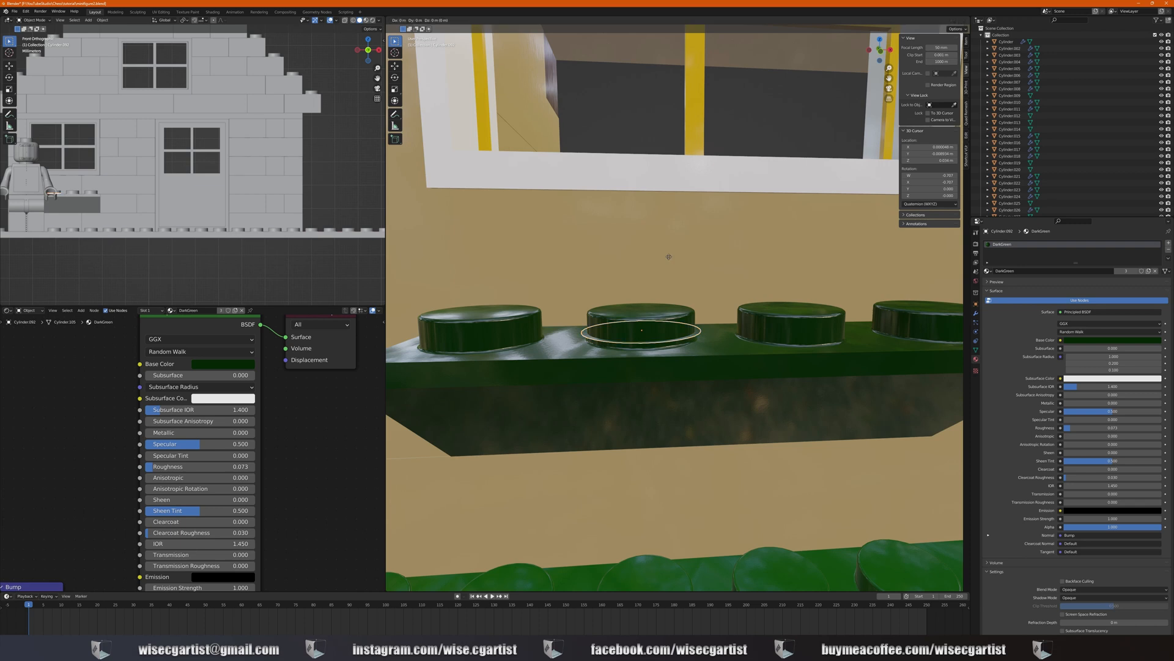
key(z)
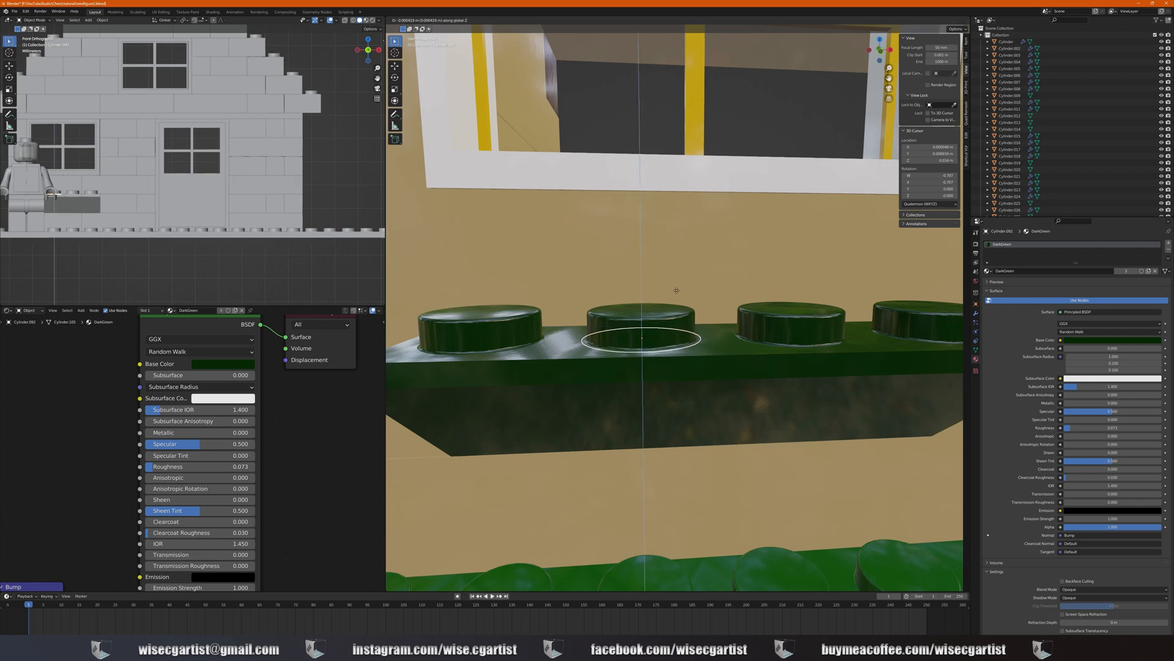
click(678, 289)
Extrude the disc face upward in Edit Mode until it just covers the stud
key(Tab)
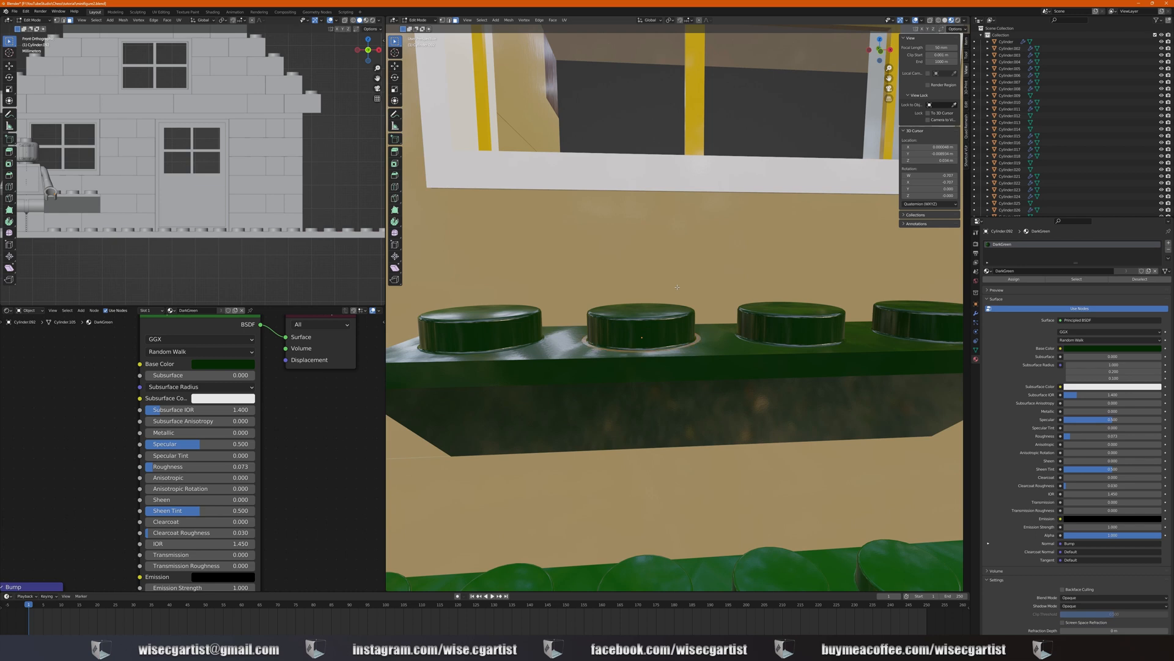
key(e)
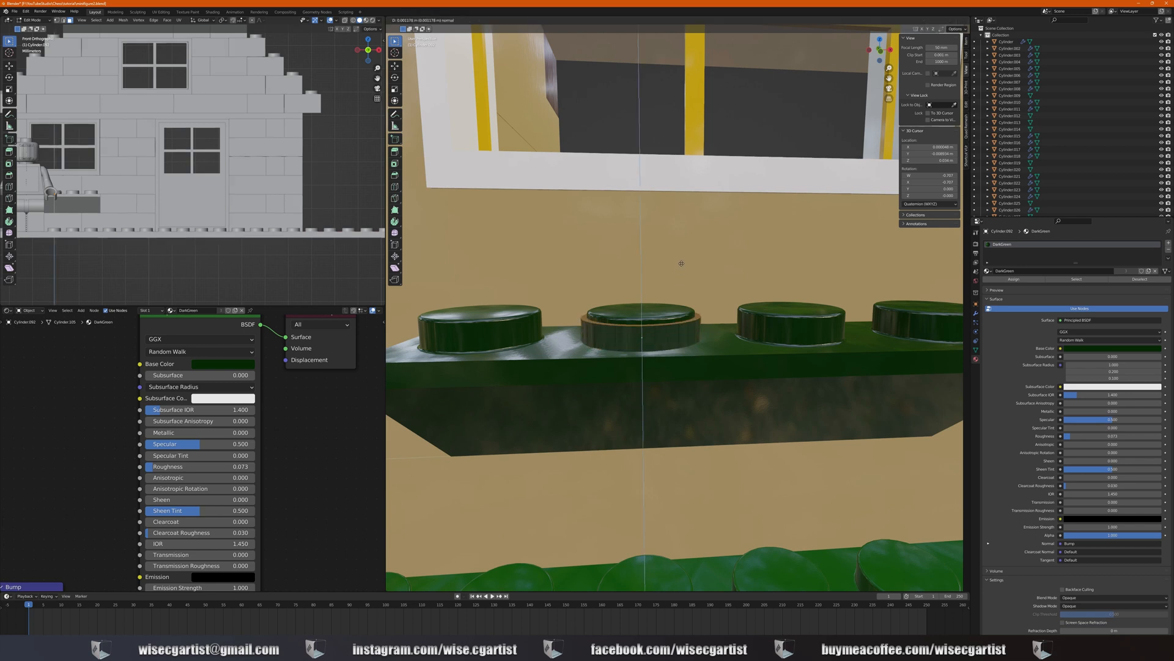
click(682, 254)
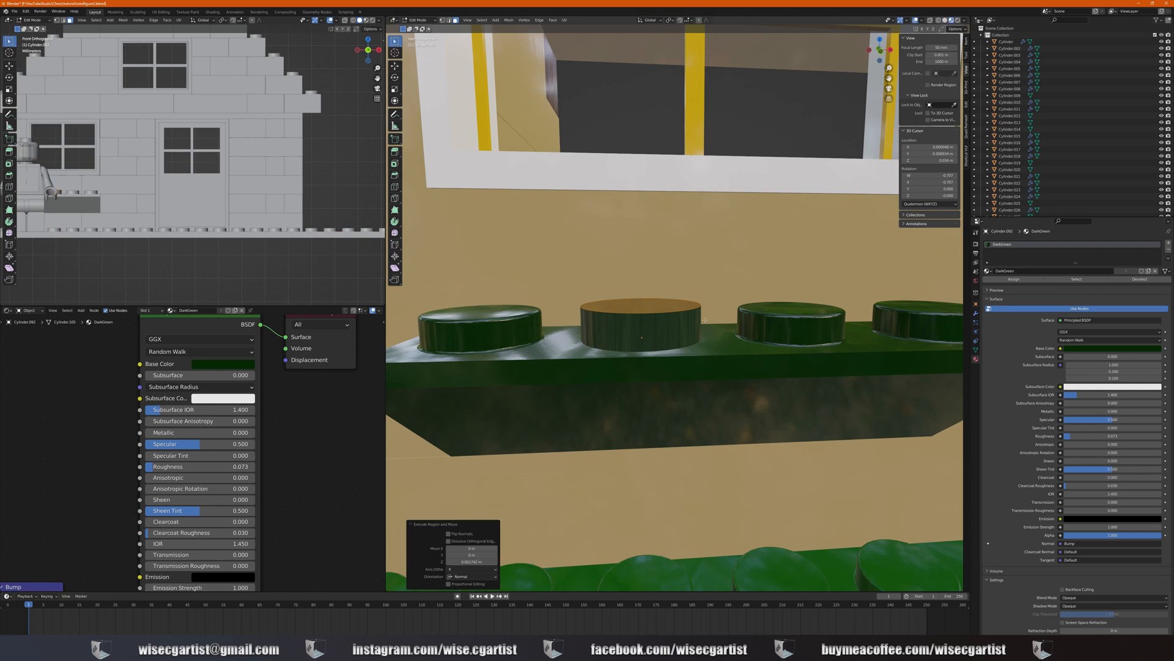
Extrude the top face again, scale it outward to about 1.24, and extrude it slightly upward to form a thin rim
key(e)
click(705, 319)
key(s)
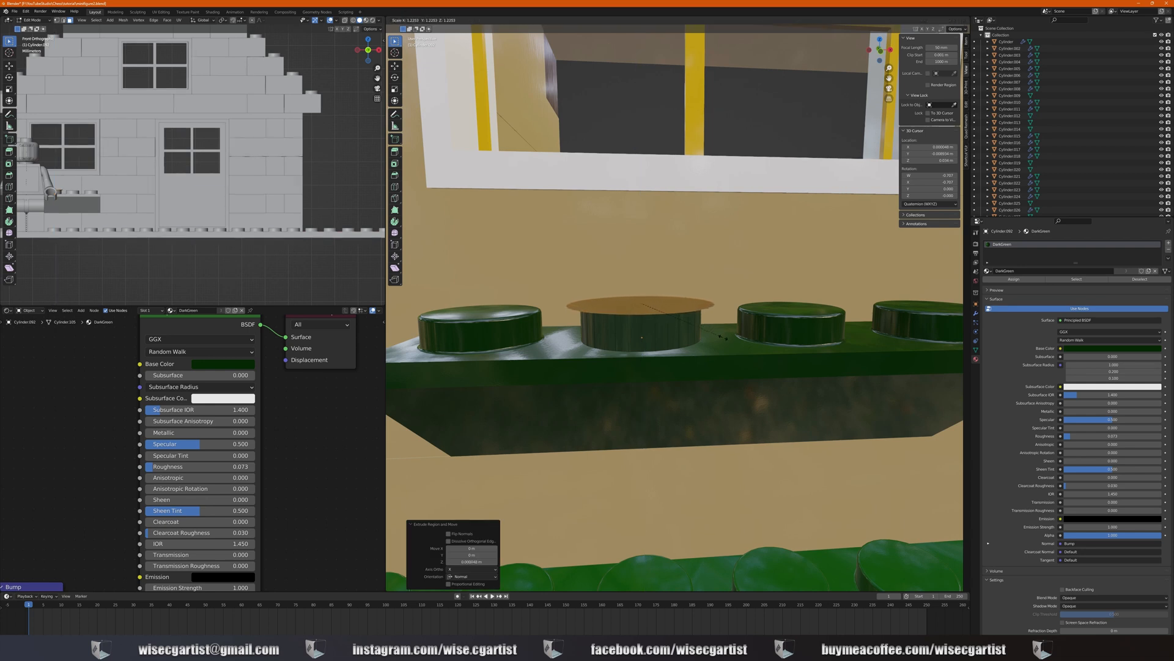
click(722, 334)
key(e)
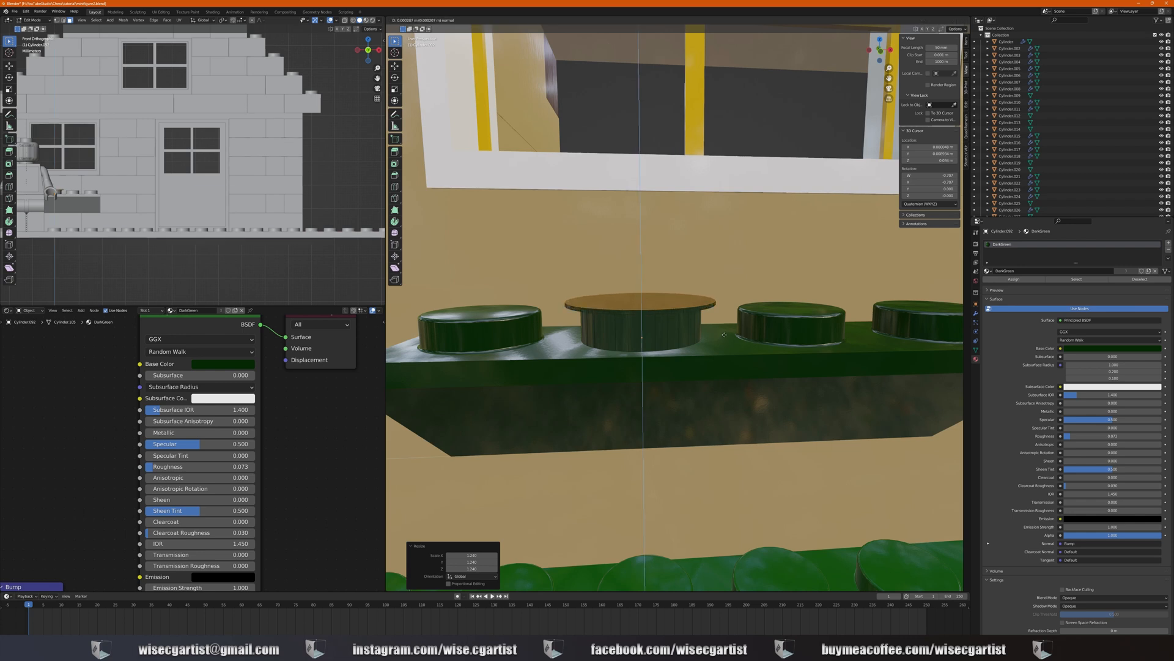
click(724, 332)
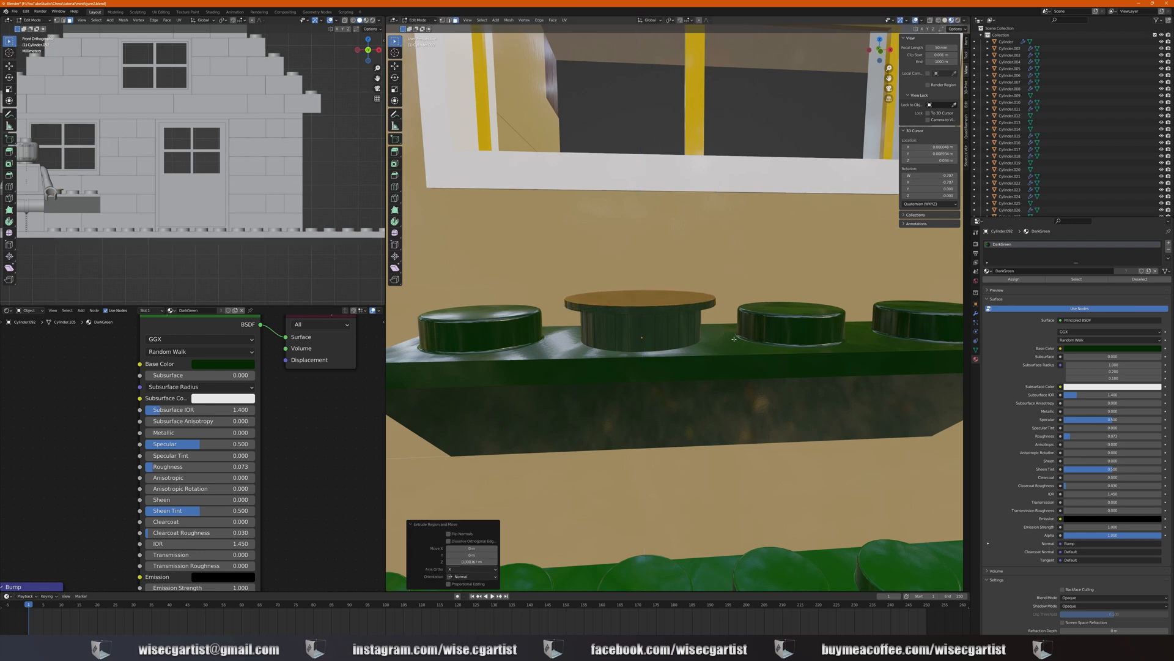
Inset the rim's top face slightly and extrude the inner face upward to form a smaller stud on the piece
key(e)
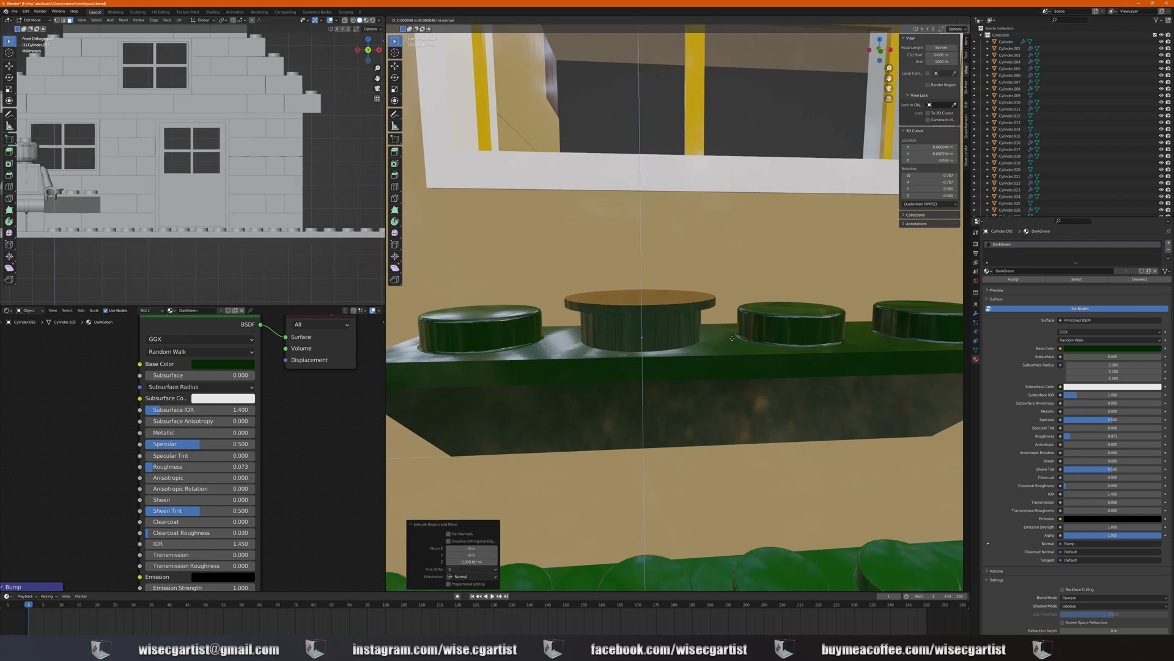
right_click(731, 336)
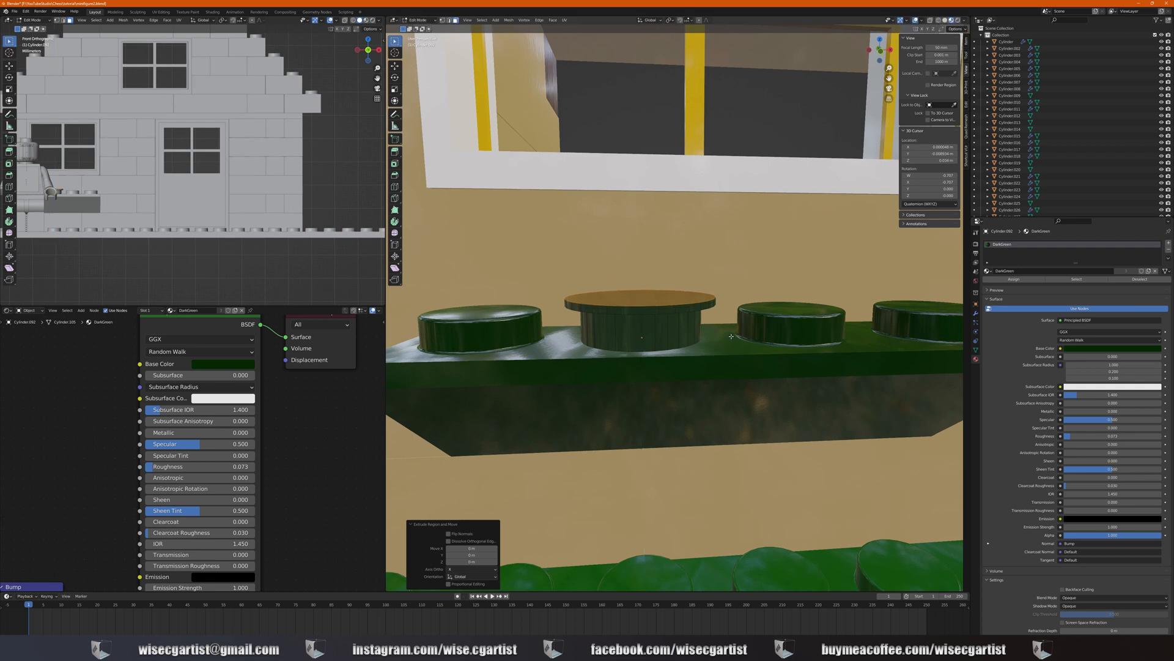
key(i)
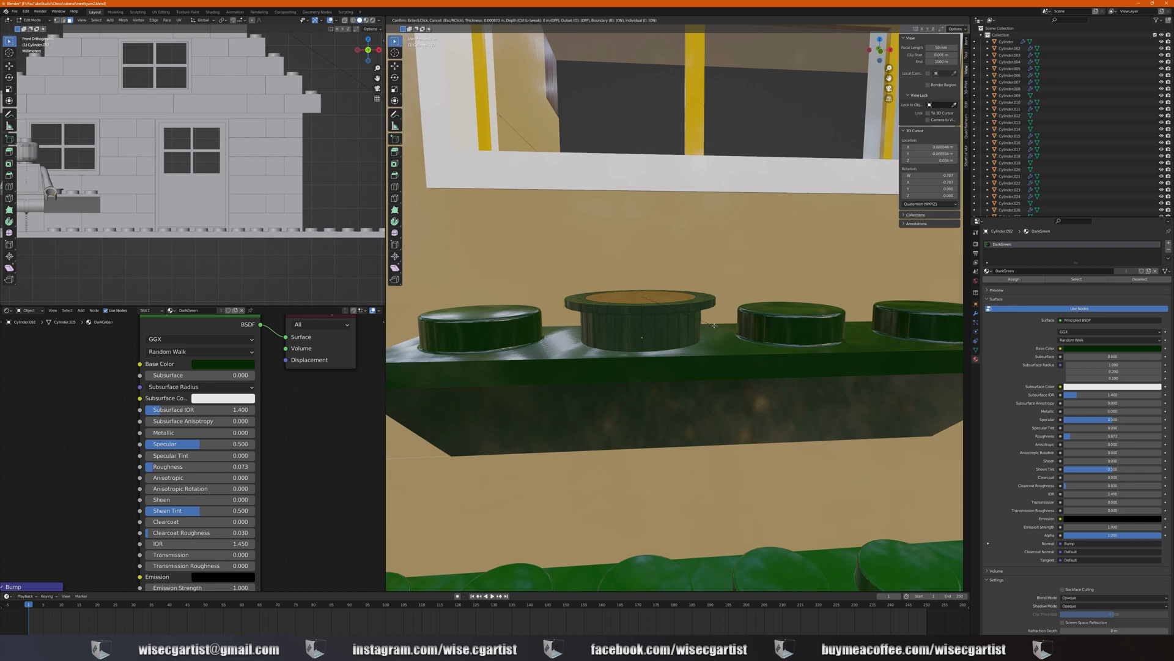
click(714, 325)
key(e)
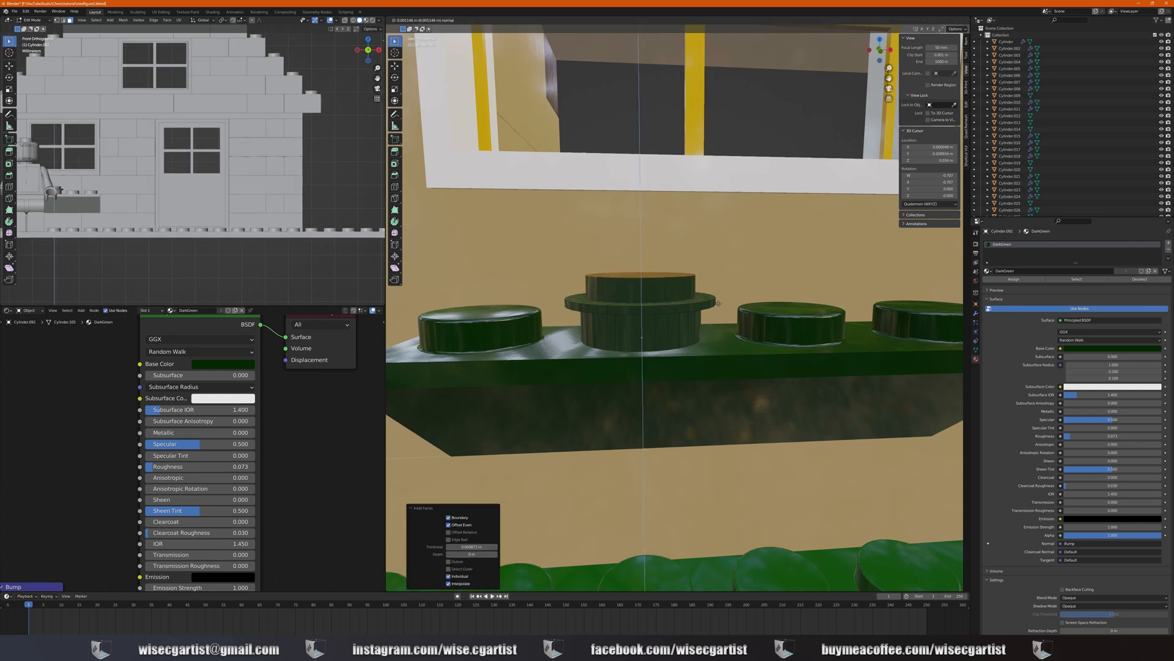
click(716, 301)
middle_drag(716, 302, 668, 306)
Return to Object Mode and apply the rimmed piece's scale
key(Tab)
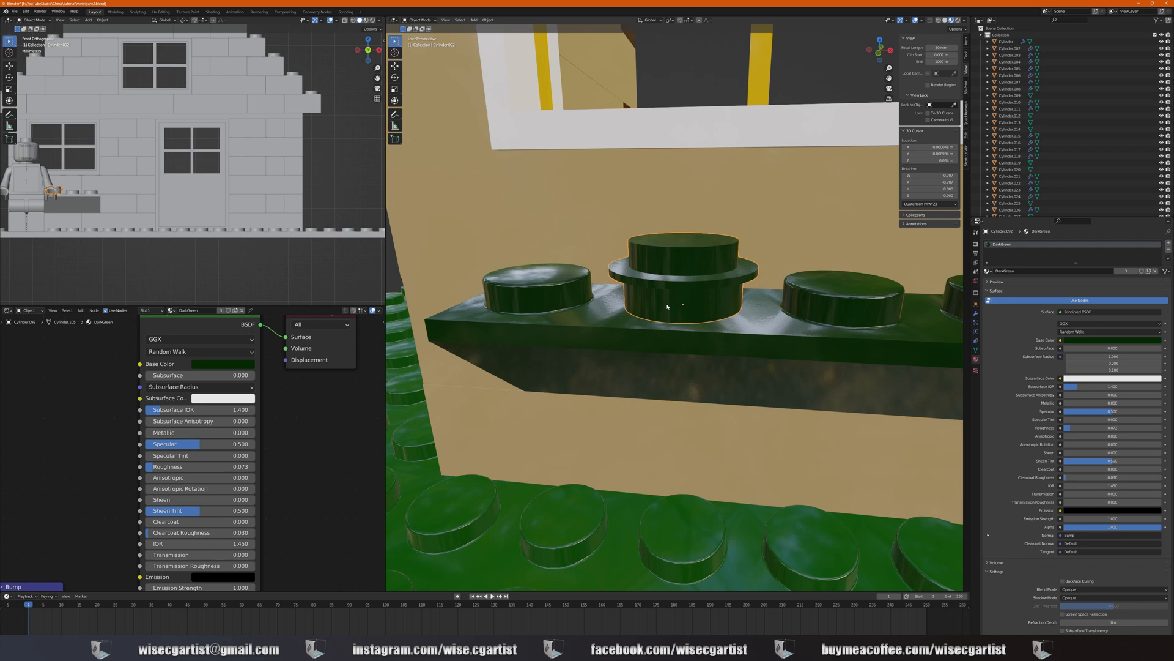
key(ctrl+a)
click(667, 306)
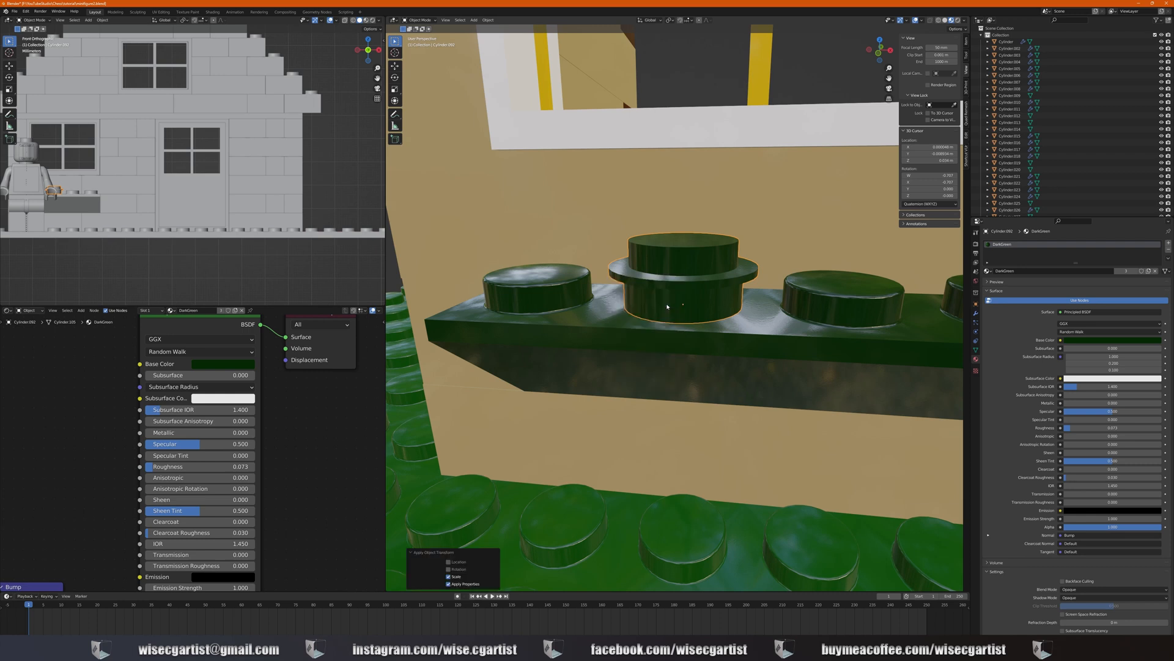
Bevel the top edge loop of the piece's upper stud in Edit Mode
key(Tab)
middle_drag(669, 304, 677, 354)
scroll(645, 302, up, 2)
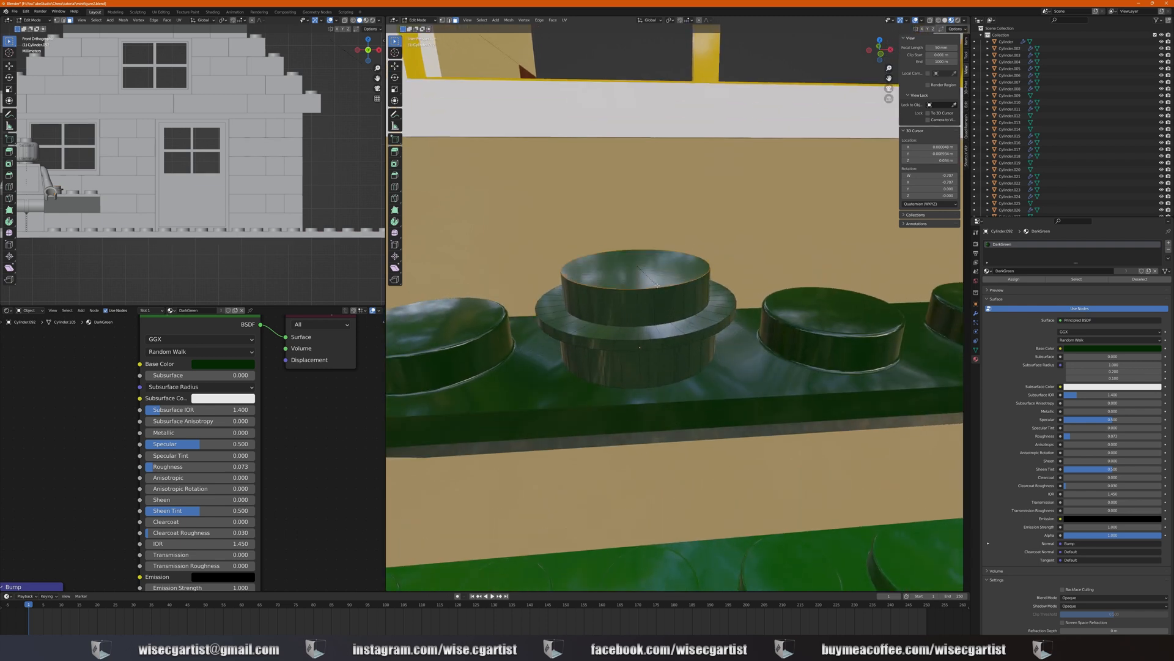
click(671, 300)
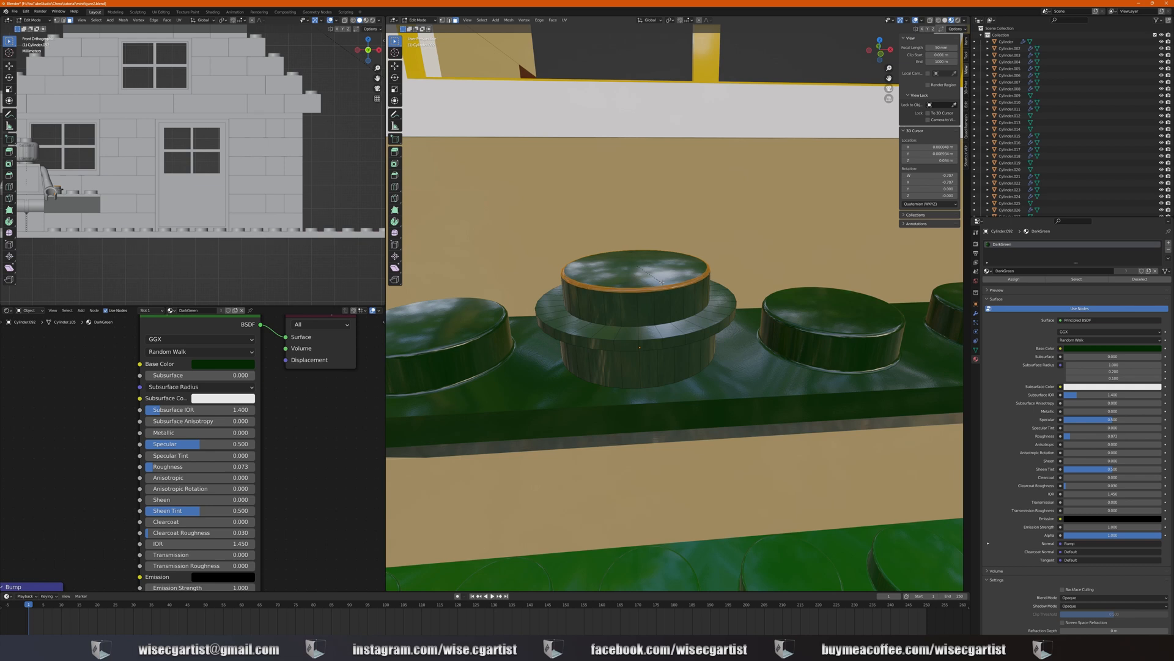
click(662, 282)
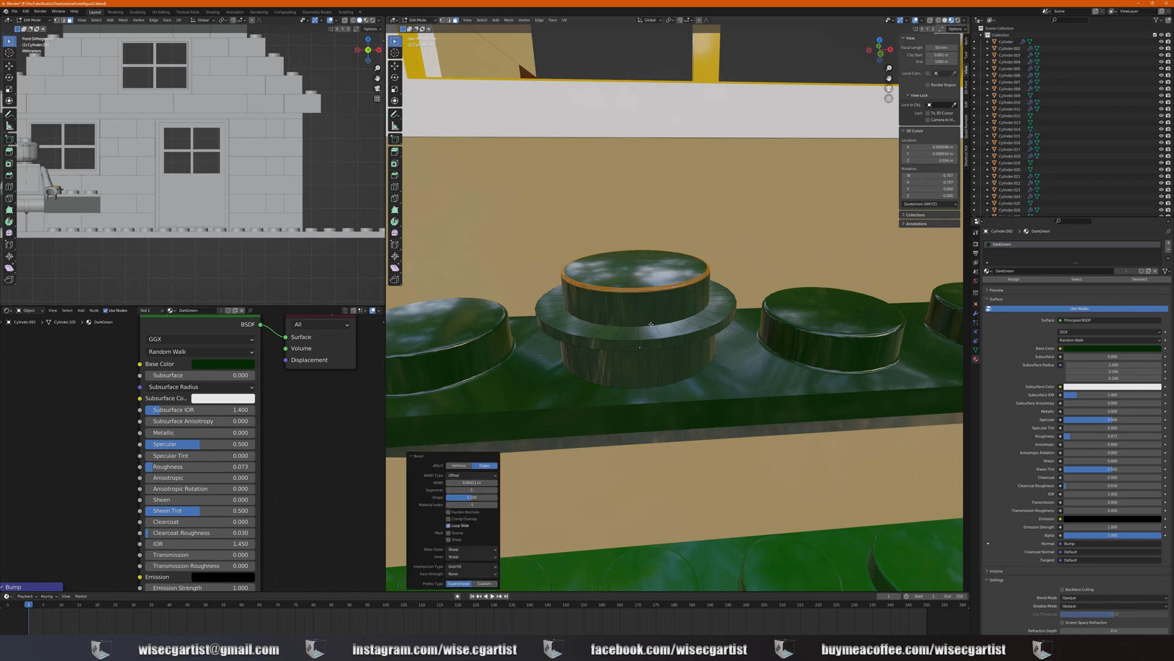
click(454, 20)
click(611, 253)
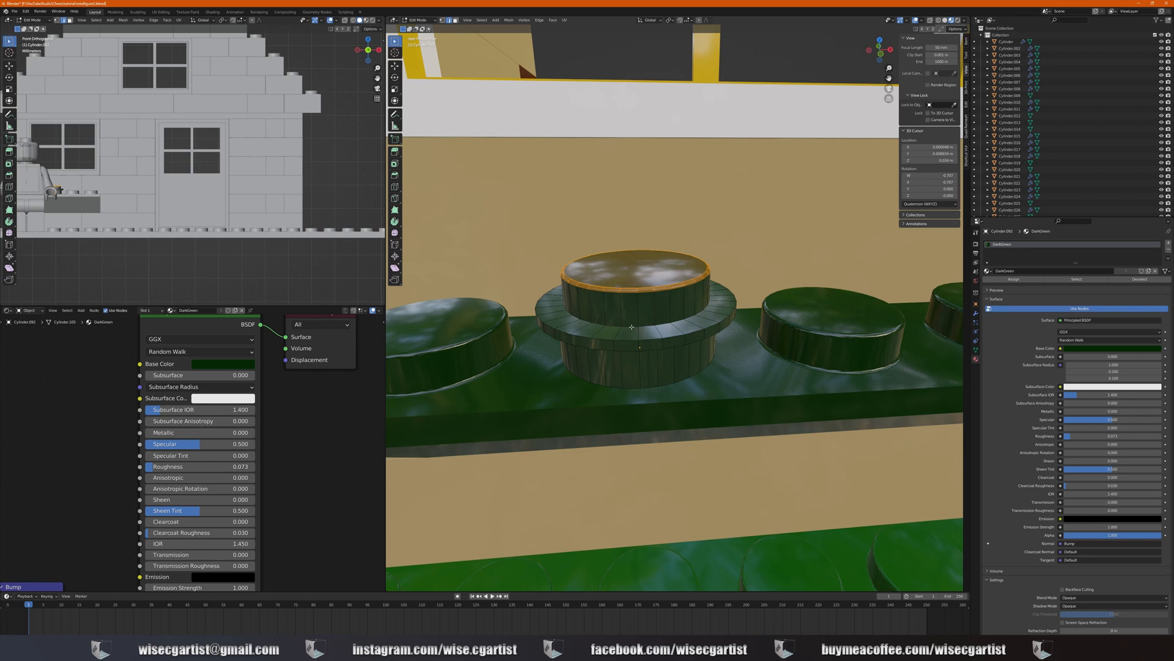
Bevel the edge loops at the upper stud's base, around the rim's outer edge and beneath the rim, and return to Object Mode
alt+click(632, 326)
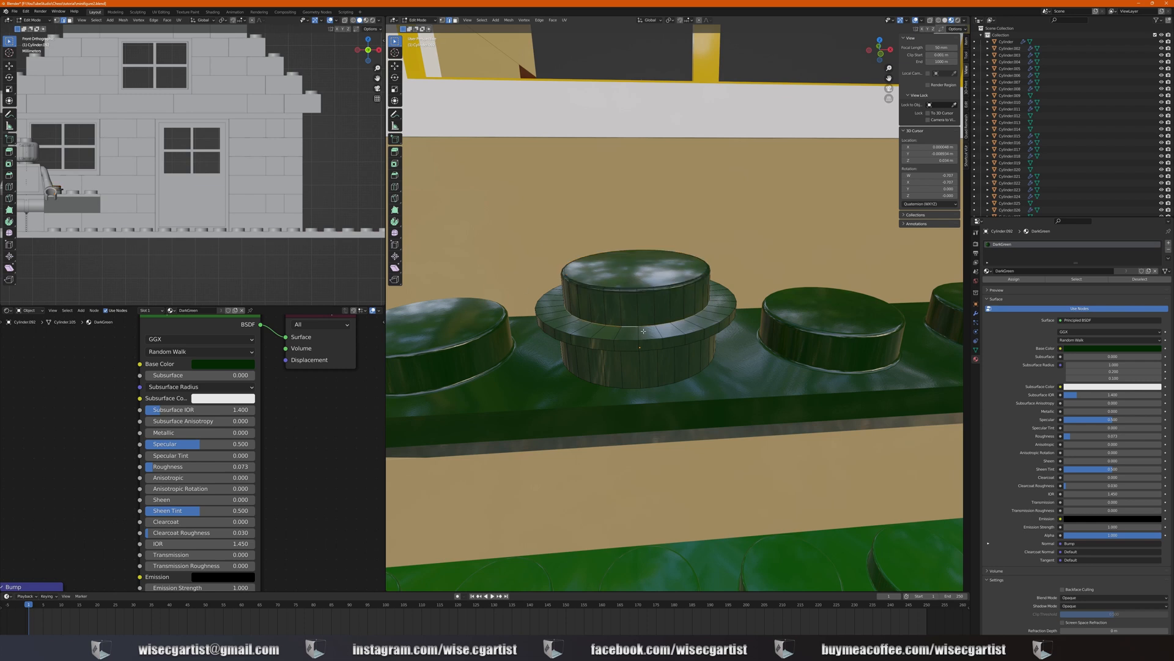
alt+click(644, 327)
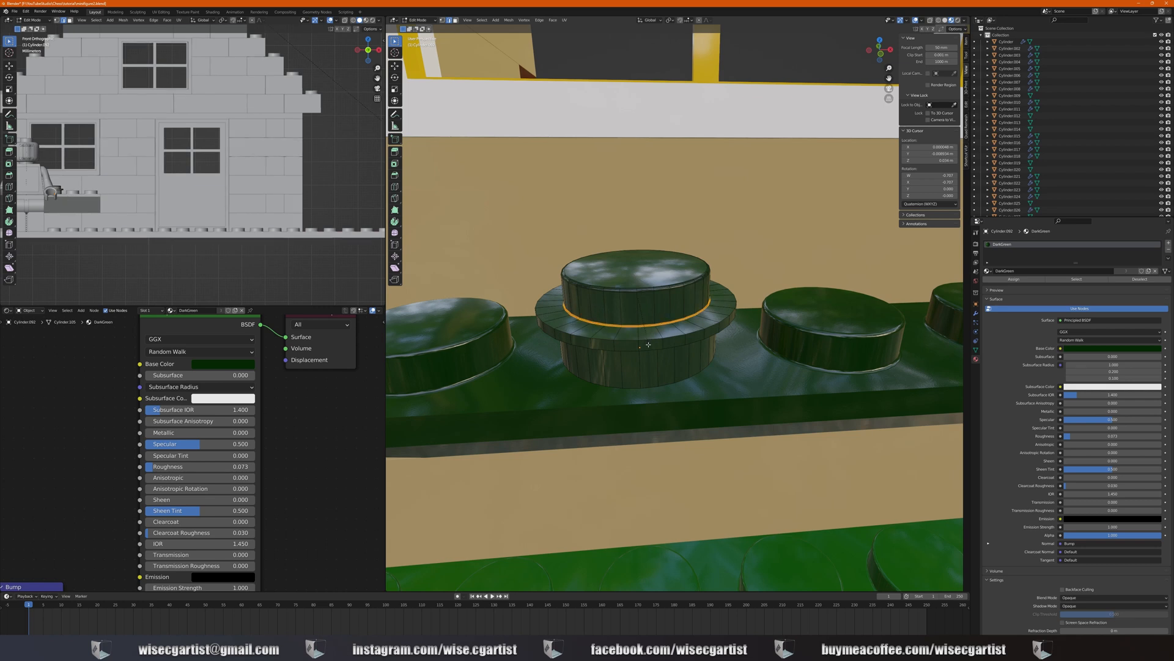
click(649, 344)
alt+click(648, 340)
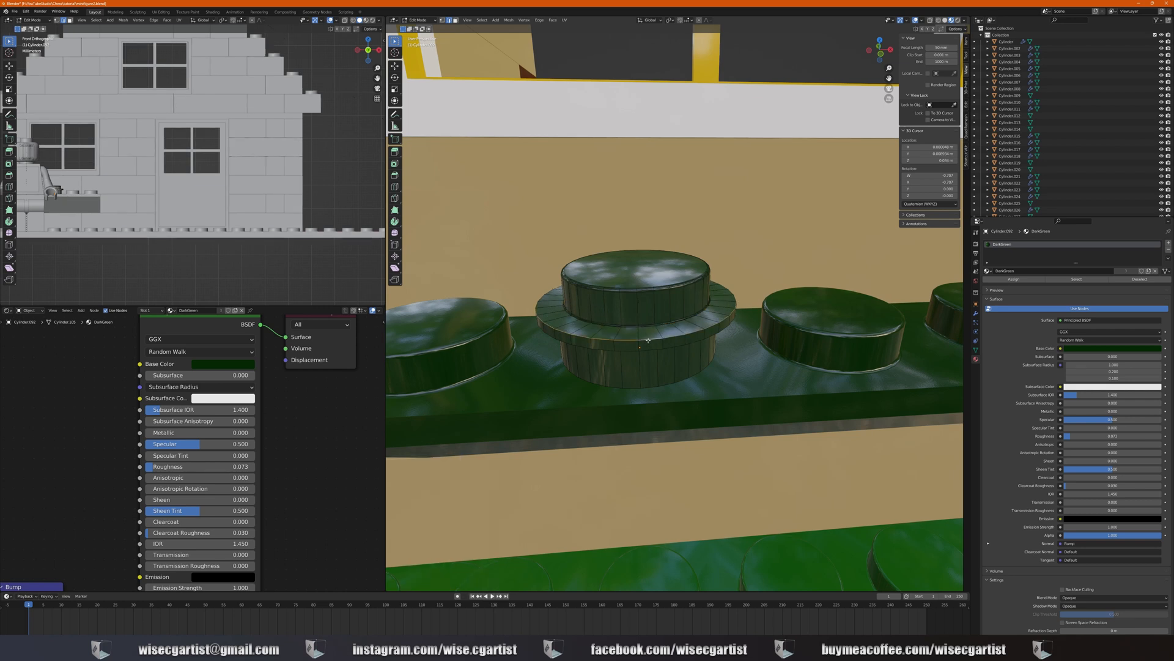
key(ctrl+b)
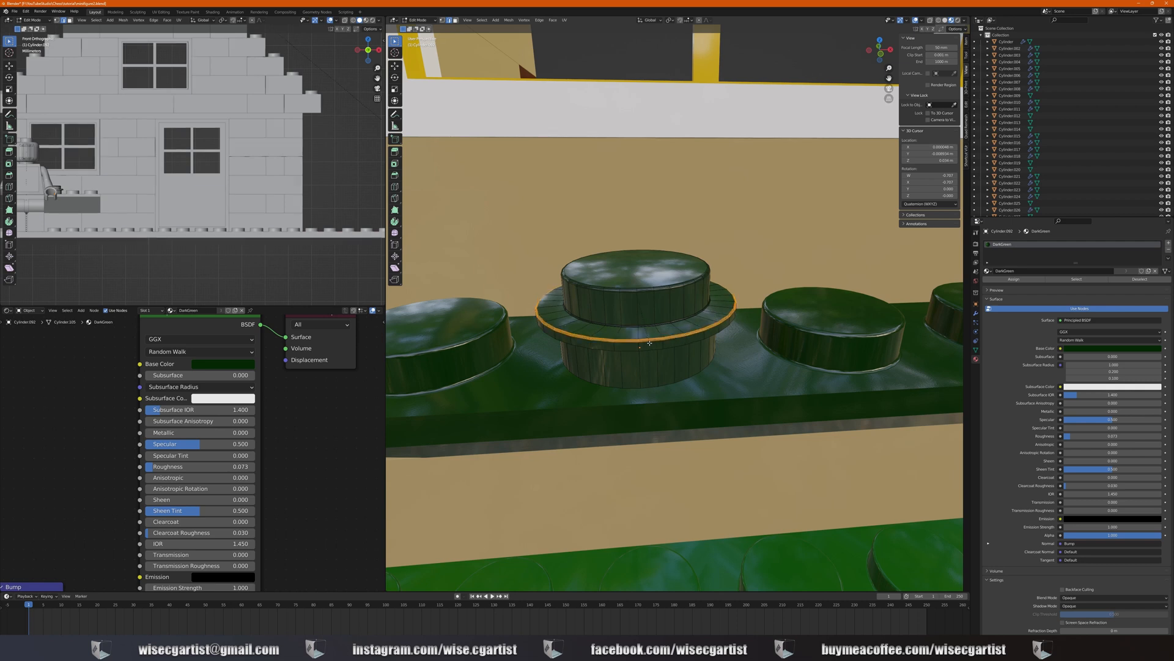
click(650, 343)
alt+click(651, 349)
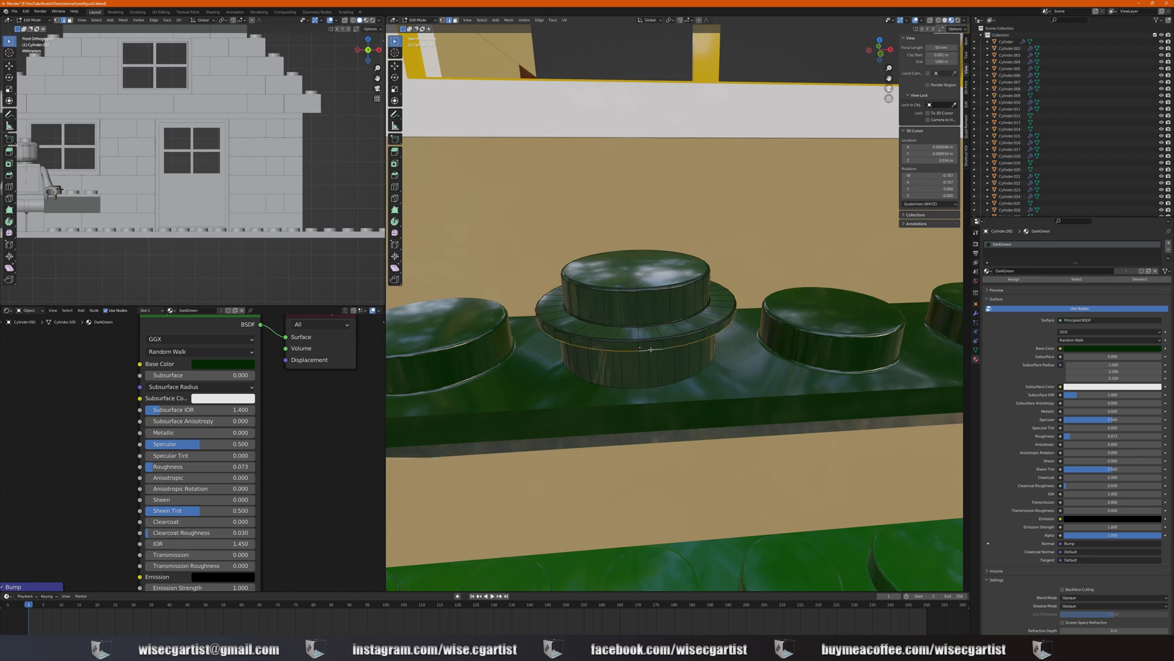
key(ctrl+b)
key(Tab)
middle_drag(661, 368, 596, 343)
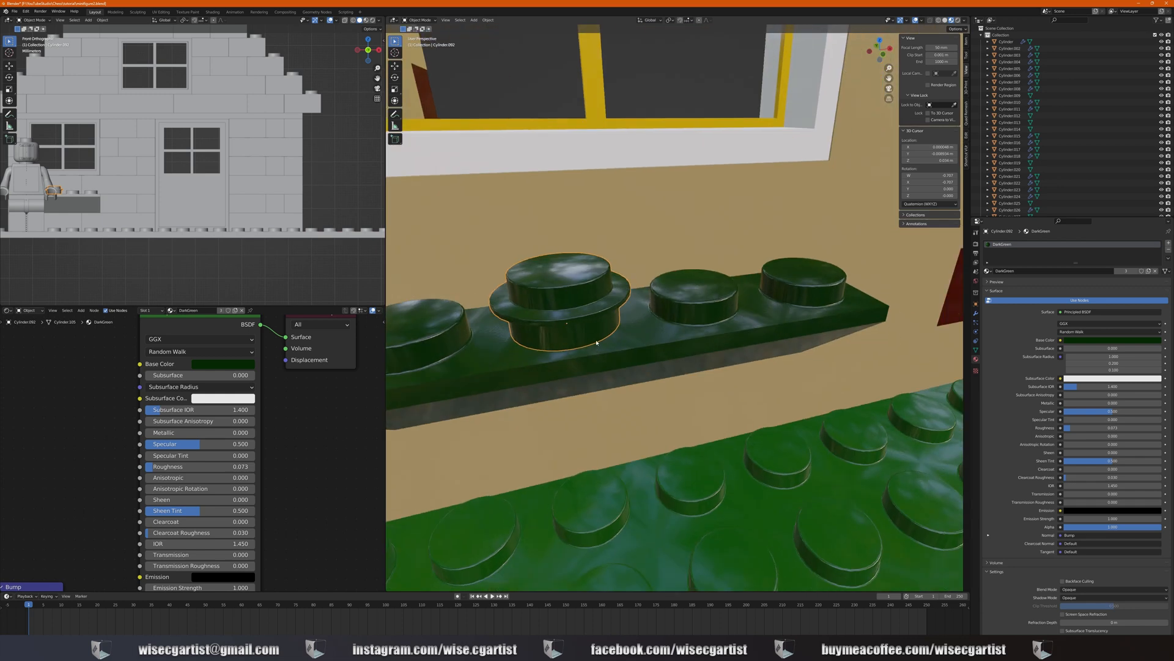
Make a separate copy of the DarkGreen material for the piece and brighten its base color to a lighter green
click(1149, 271)
click(1112, 340)
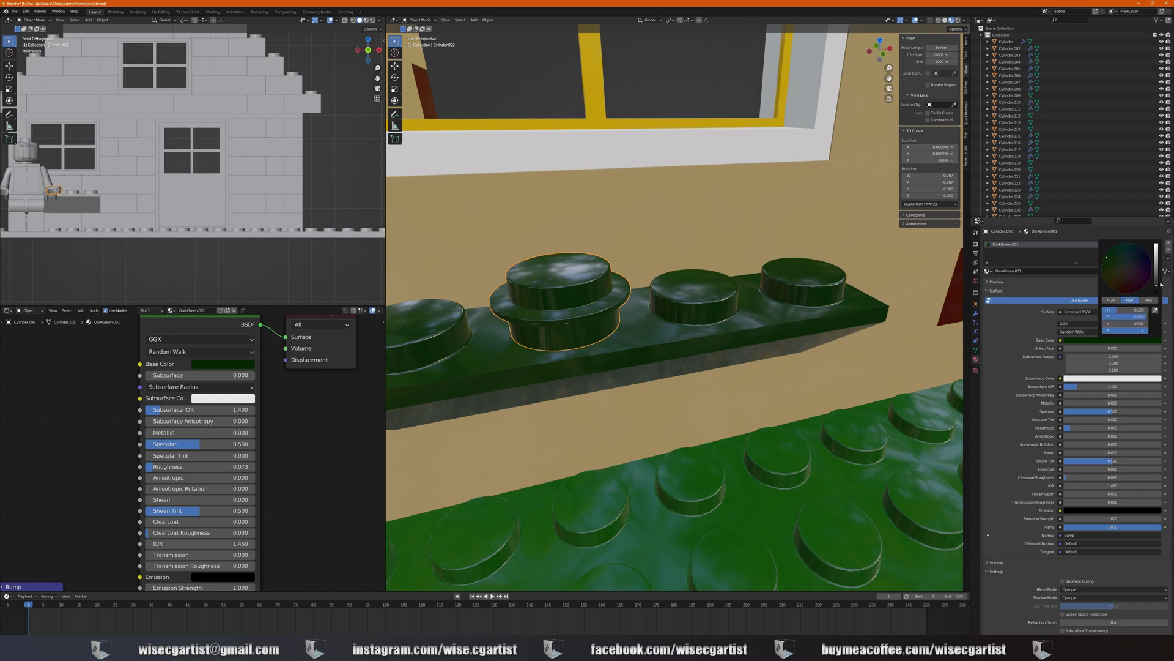
mouse_move(1156, 285)
mouse_down()
mouse_move(1157, 262)
mouse_move(1157, 273)
mouse_up()
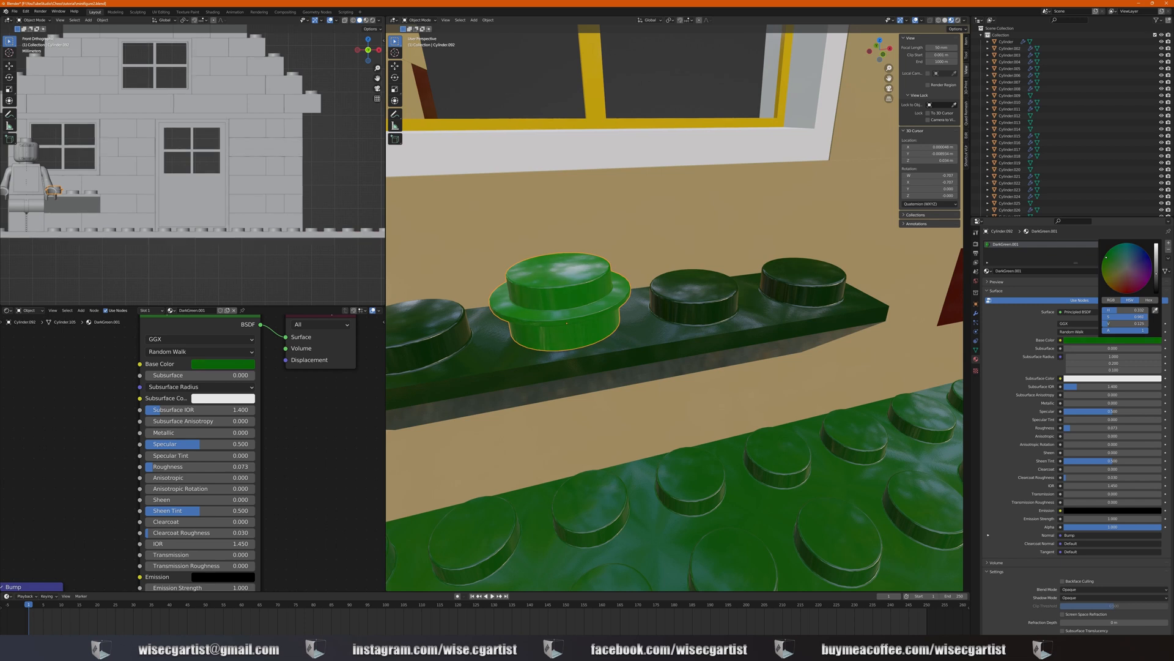
Rename the copied material as LightGreen and set its roughness to 0.197
double_click(1022, 244)
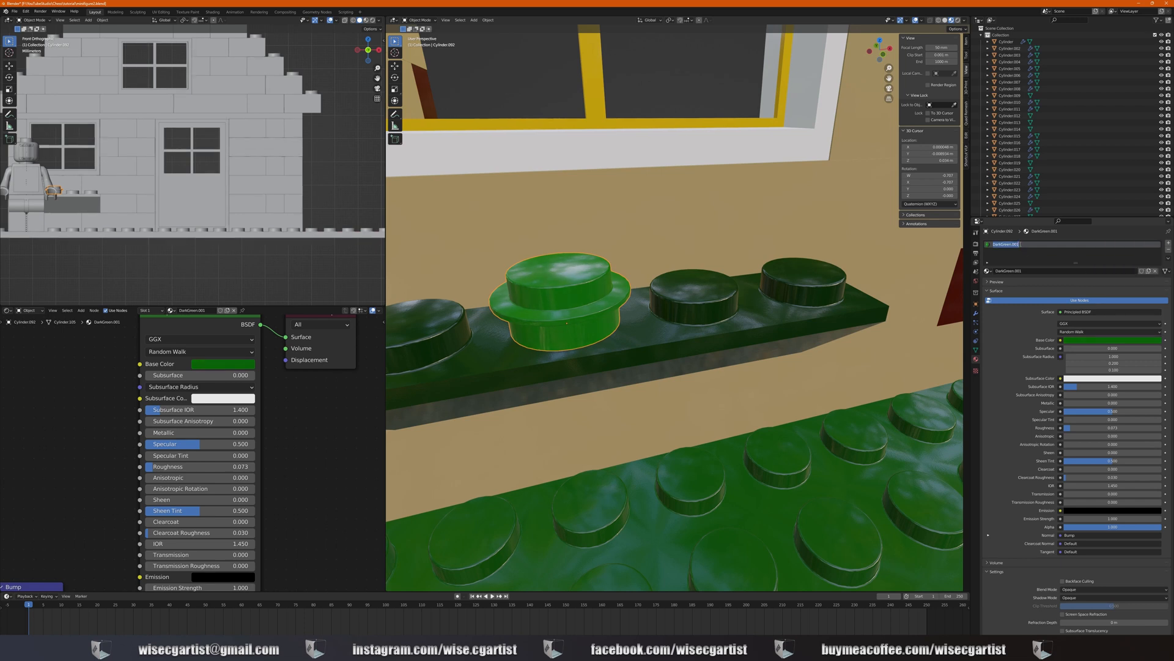
text(L)
drag(183, 467, 199, 466)
Duplicate the light green piece upward along the Z axis so the copy stacks on its stud
scroll(609, 361, down, 3)
middle_drag(688, 362, 655, 339)
key(shift+d)
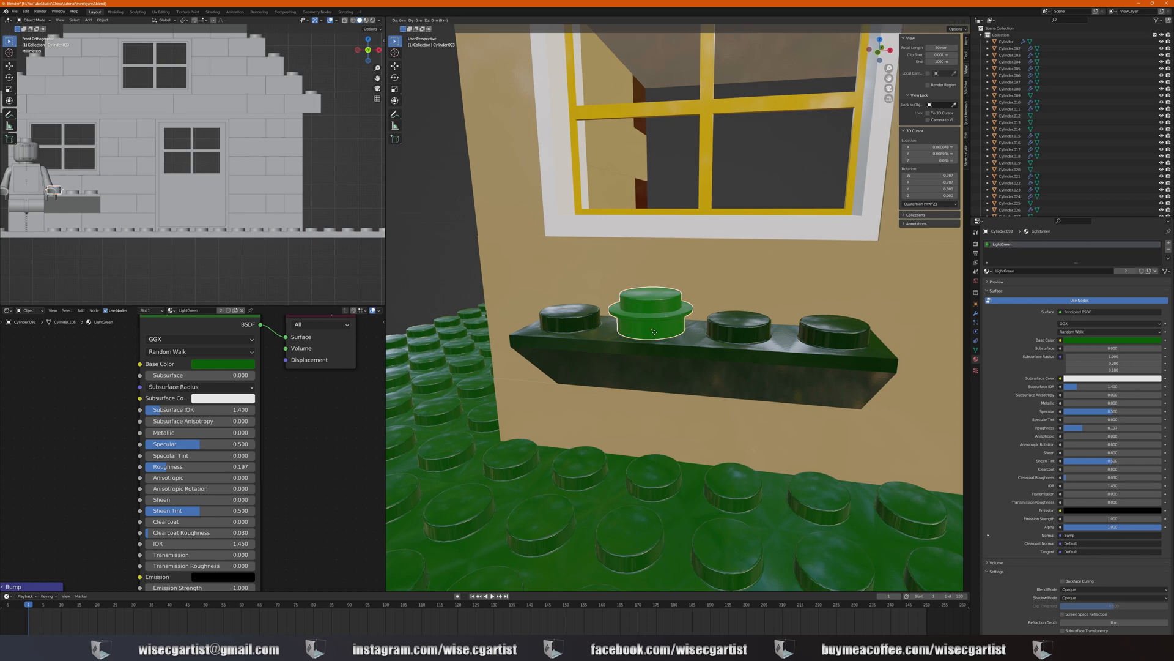
key(z)
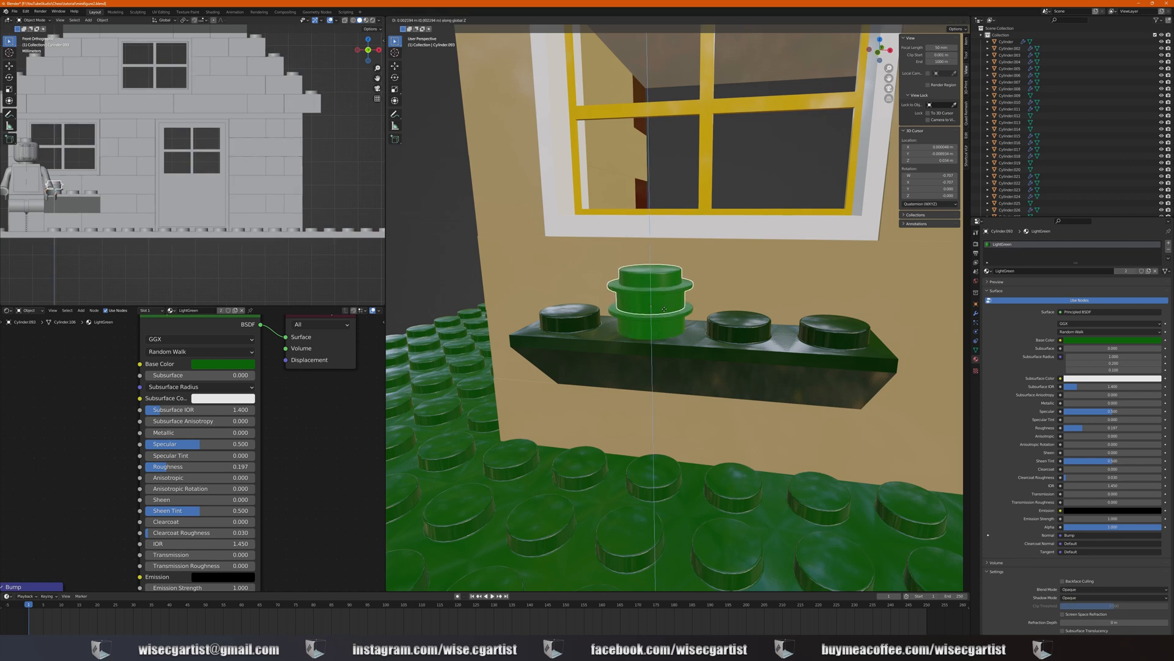
click(668, 315)
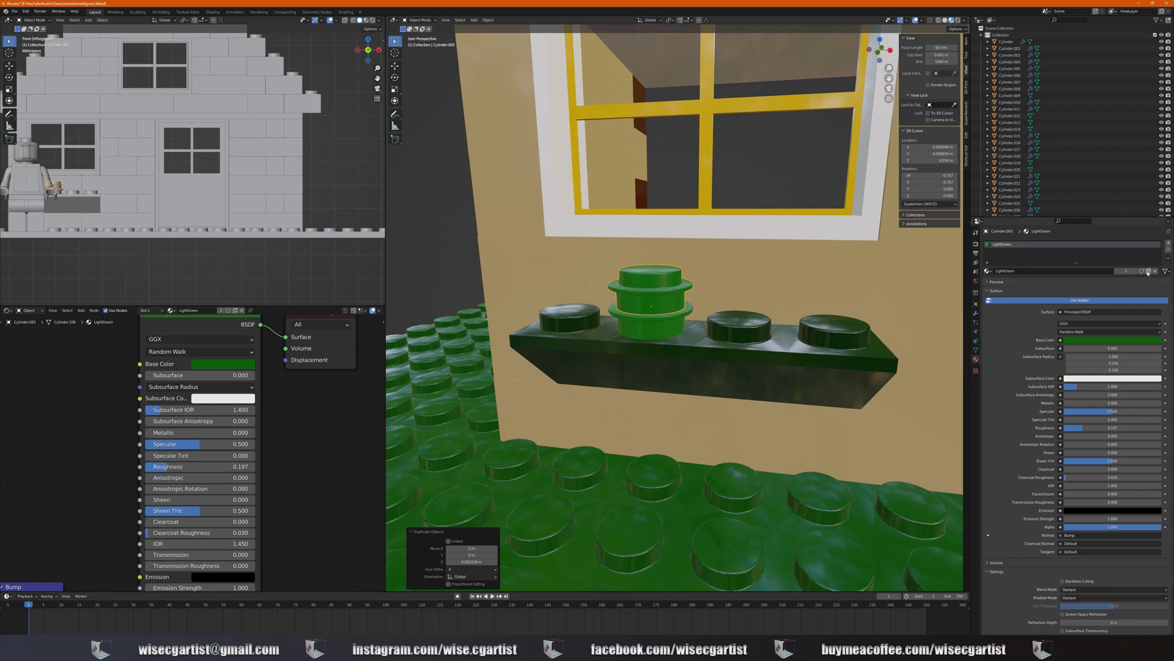
Make a separate copy of the LightGreen material for the upper piece and change its base color to light pink
click(1148, 271)
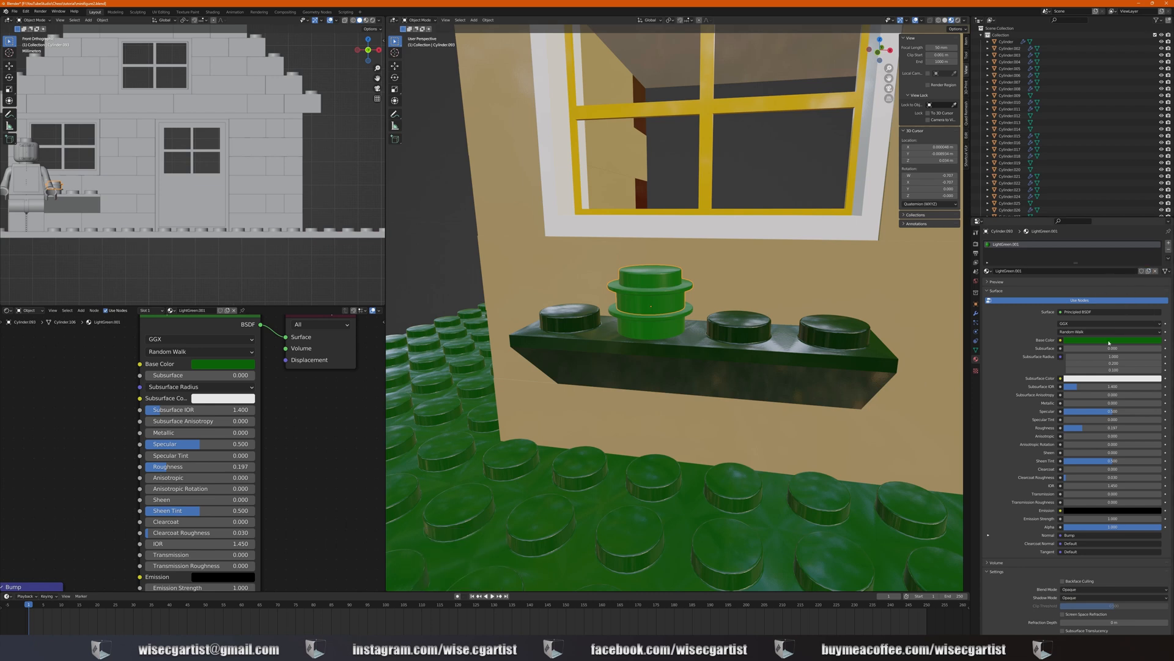
click(1109, 342)
mouse_move(1157, 275)
mouse_down()
mouse_move(1157, 286)
mouse_move(1157, 259)
mouse_up()
click(1140, 282)
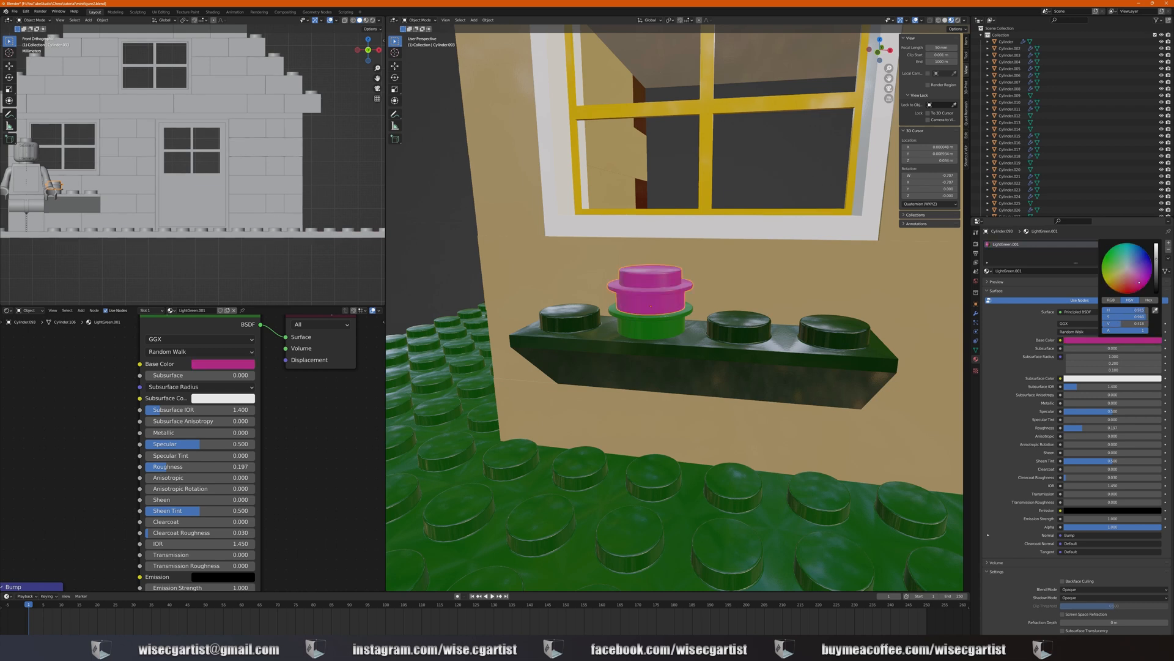
drag(1139, 282, 1135, 278)
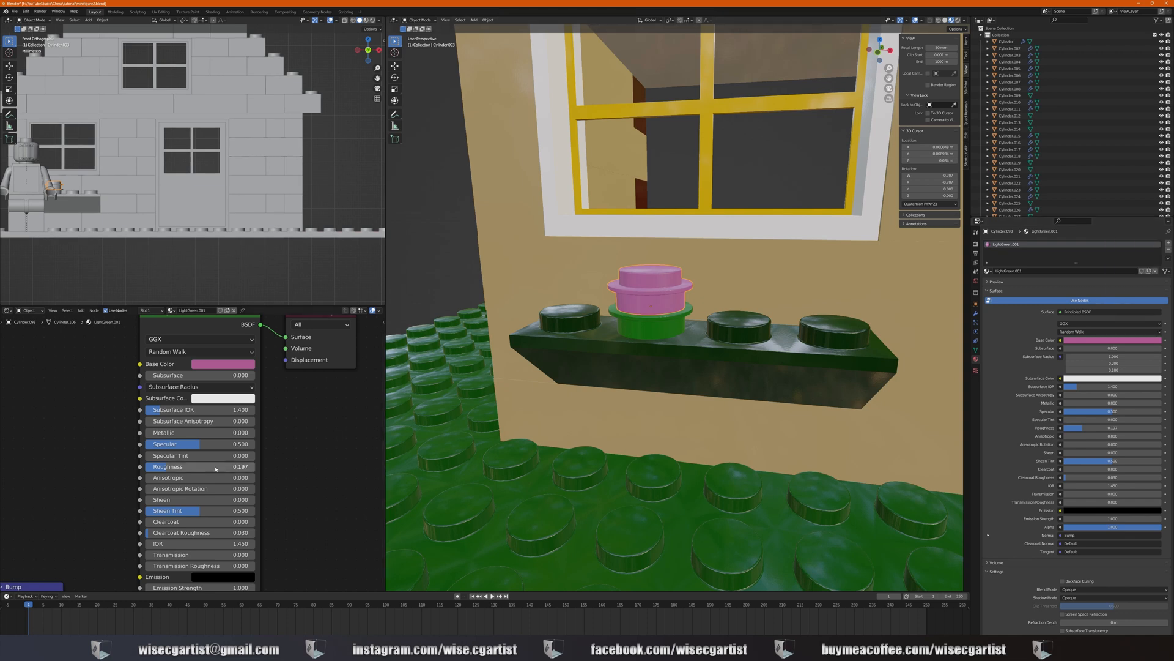
Rename the upper piece's material as LightPink
double_click(1003, 244)
text(LightPink)
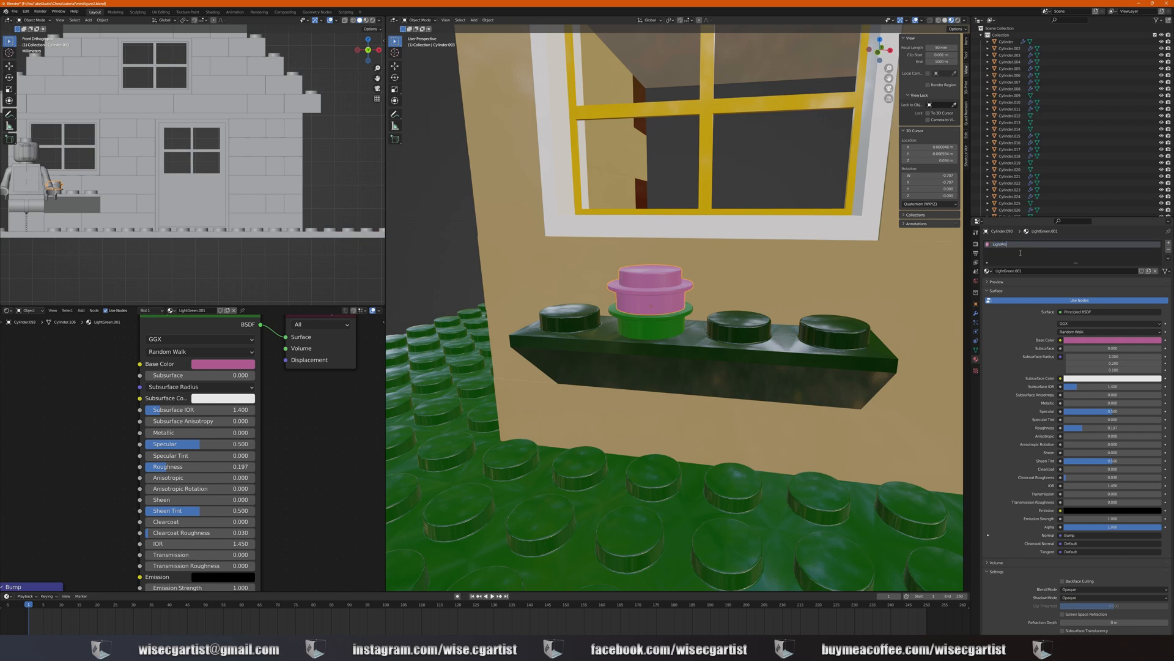
key(Return)
Select the pink and green stacked pieces and duplicate them along the X axis onto the brick's fourth stud
middle_drag(708, 324, 672, 315)
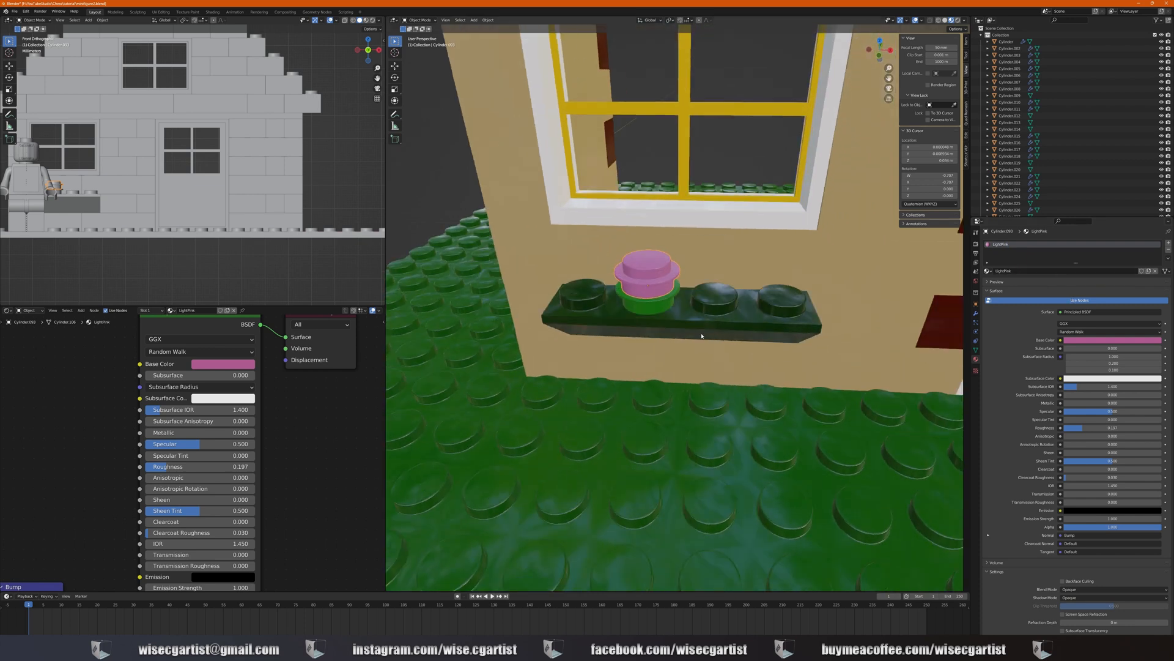
click(660, 305)
click(659, 287)
middle_drag(660, 304, 659, 286)
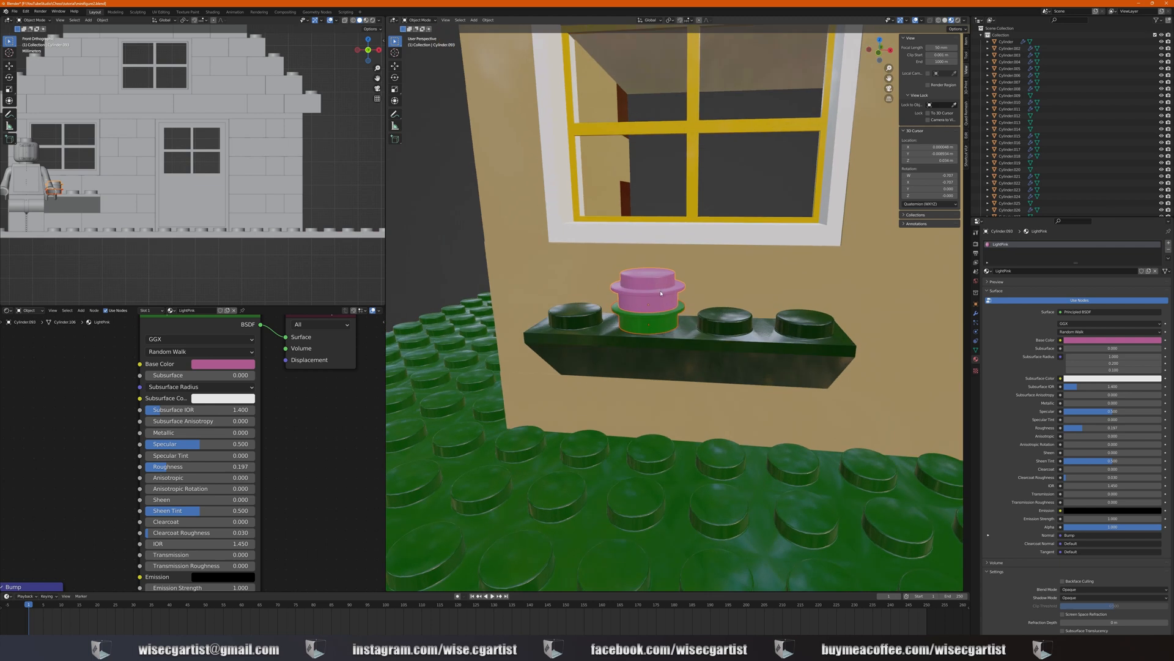
key(shift+d)
key(x)
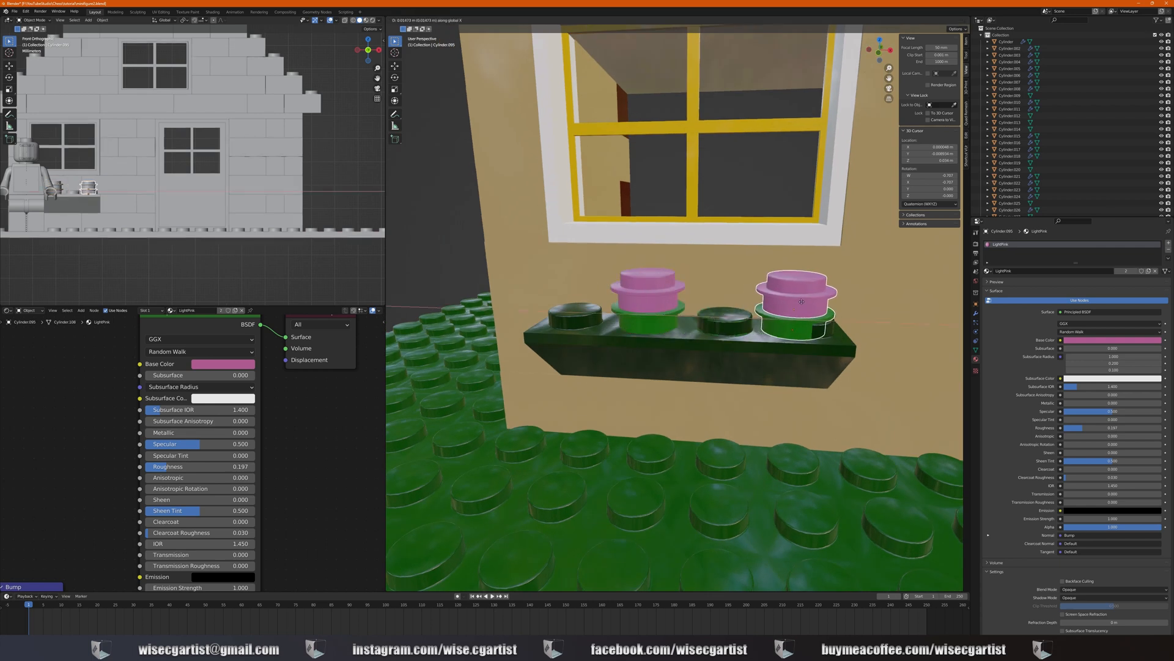
click(808, 304)
Duplicate only the light green piece of the second stack along the X axis onto the third stud
scroll(806, 312, down, 6)
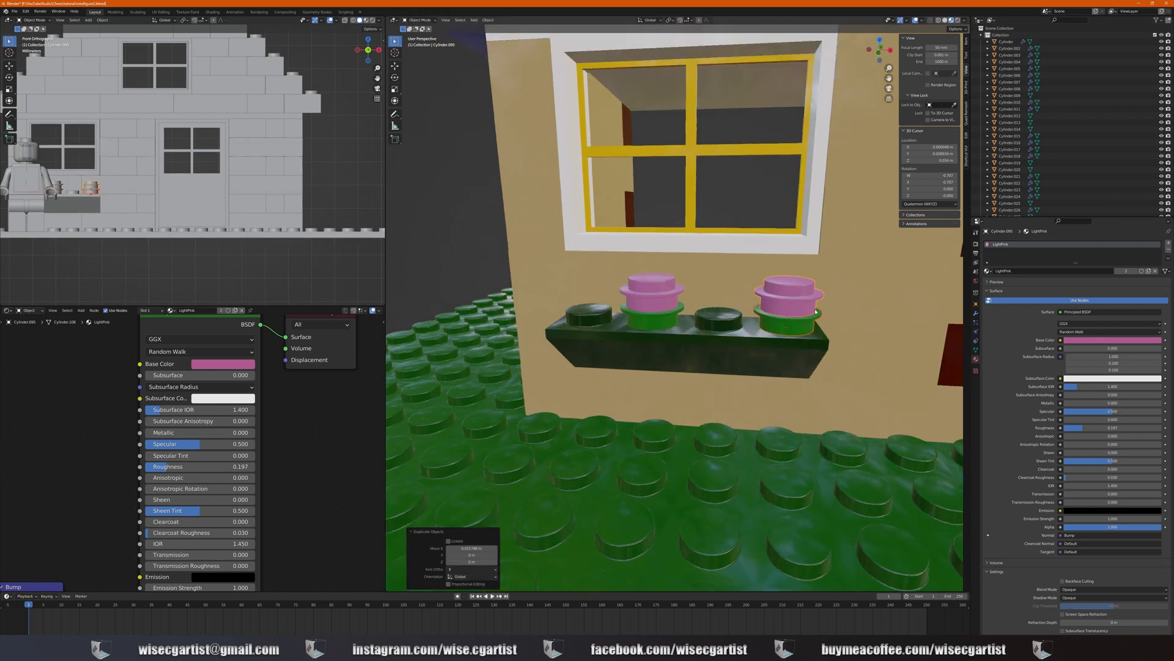
middle_drag(805, 316, 784, 330)
scroll(780, 340, up, 4)
scroll(747, 349, up, 5)
click(720, 301)
scroll(721, 301, up, 4)
scroll(784, 329, up, 1)
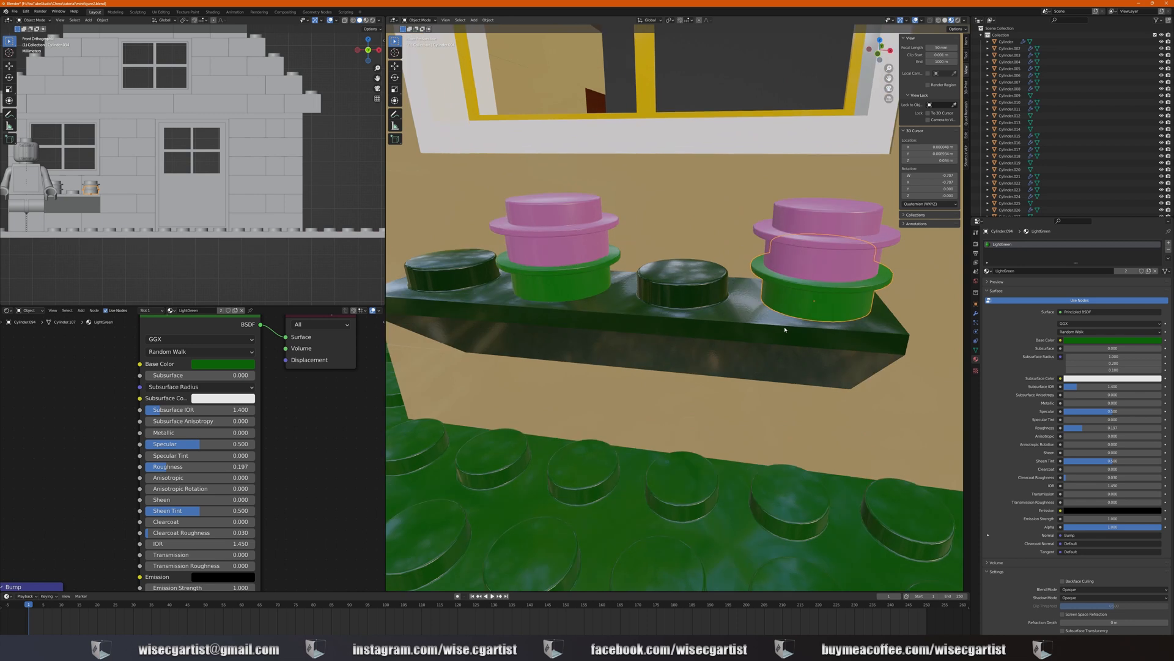
scroll(784, 327, down, 2)
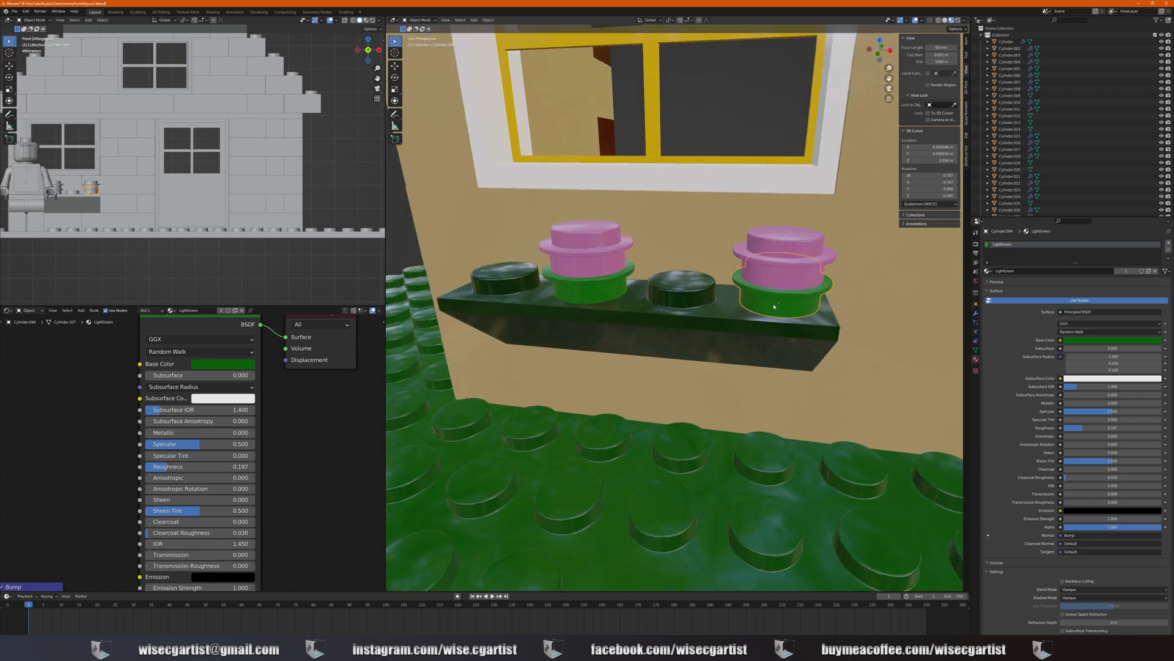
key(shift+d)
key(x)
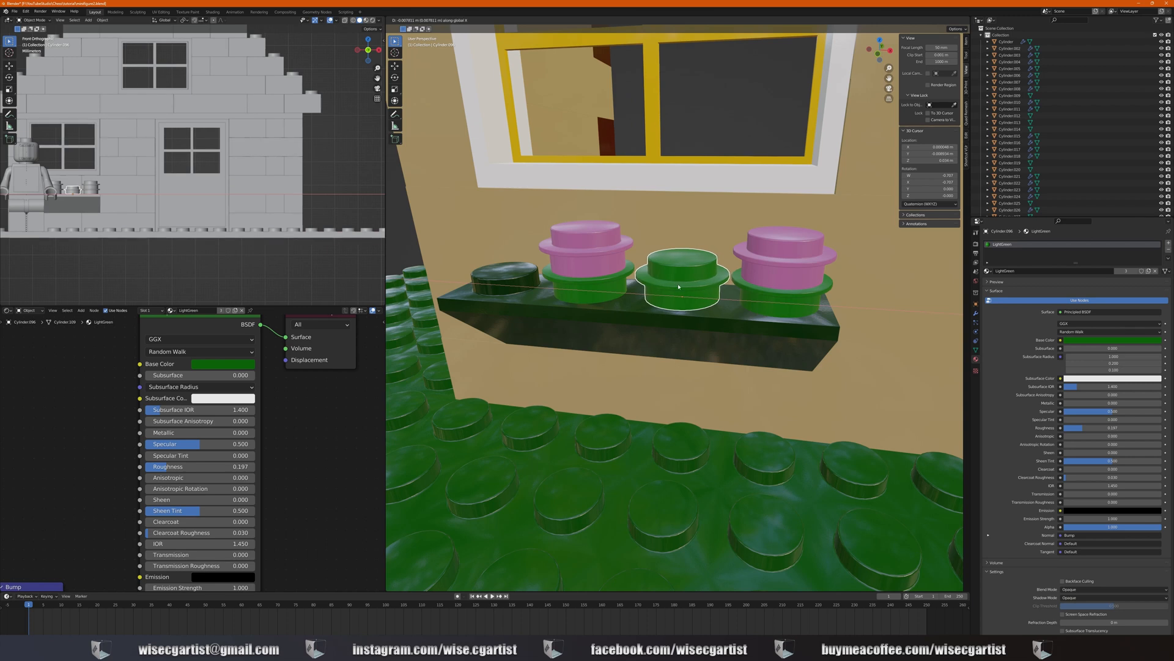
click(679, 286)
Duplicate the green piece again along the X axis onto the brick's first stud
key(shift+d)
key(x)
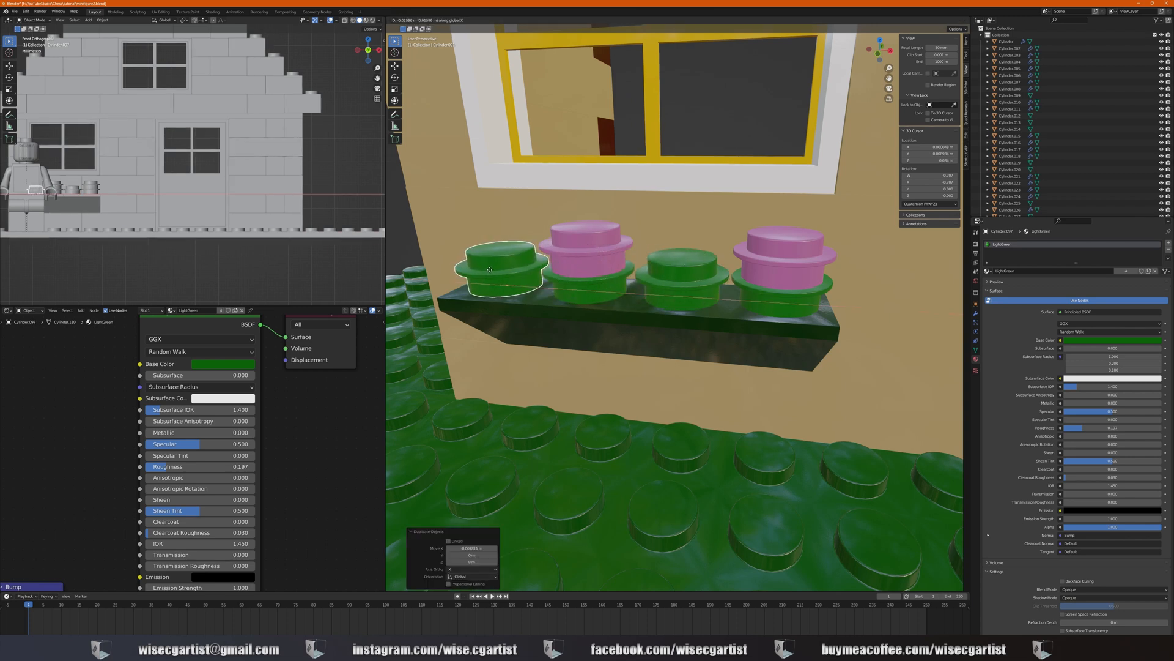
click(489, 270)
scroll(563, 305, down, 6)
middle_drag(688, 370, 623, 363)
click(650, 357)
scroll(651, 357, down, 6)
scroll(657, 359, down, 3)
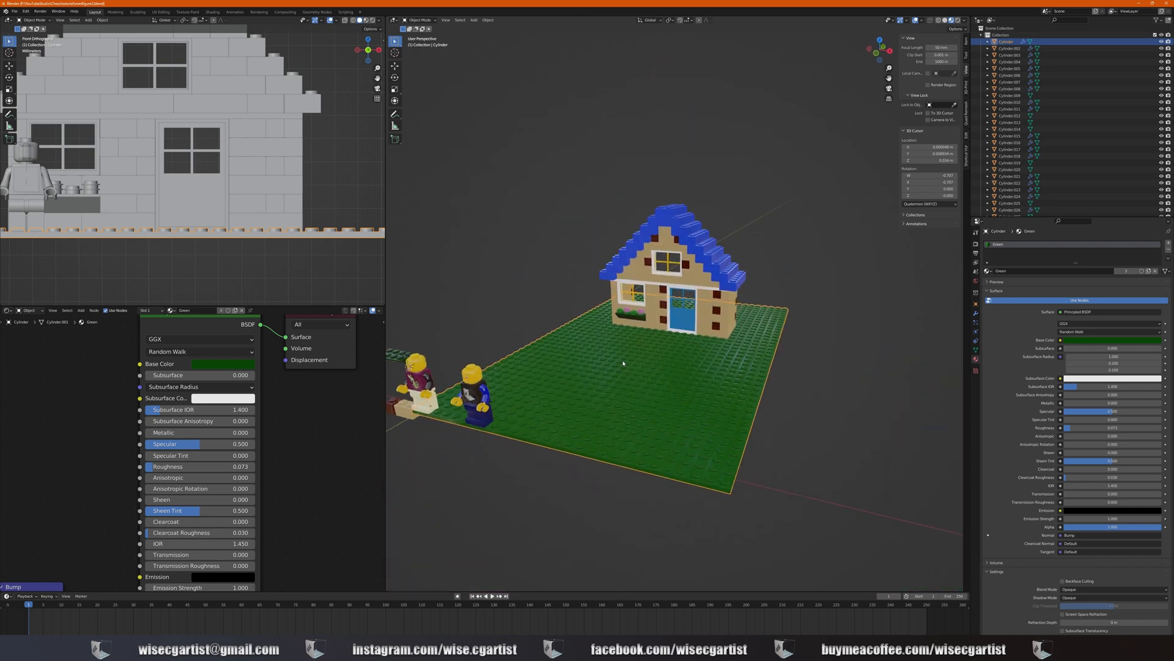
Duplicate the brown 2x2 brick from the spare parts and place the copy on the green baseplate in front of the house
scroll(623, 363, up, 4)
scroll(622, 364, down, 8)
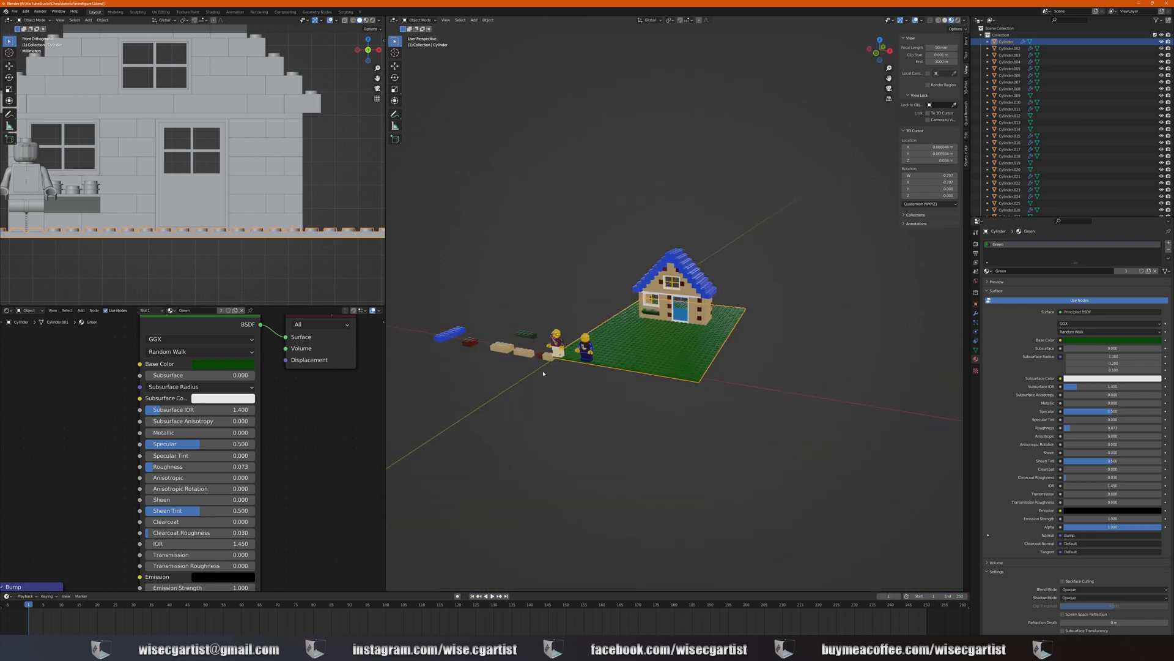
click(476, 345)
key(KP_7)
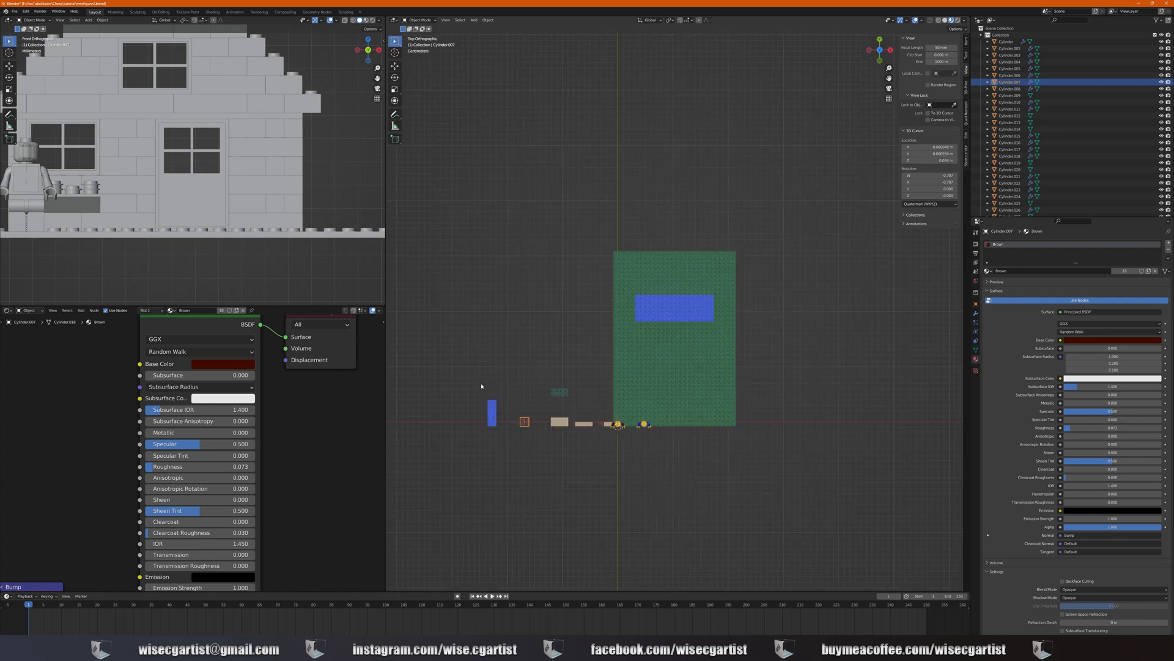
key(shift+d)
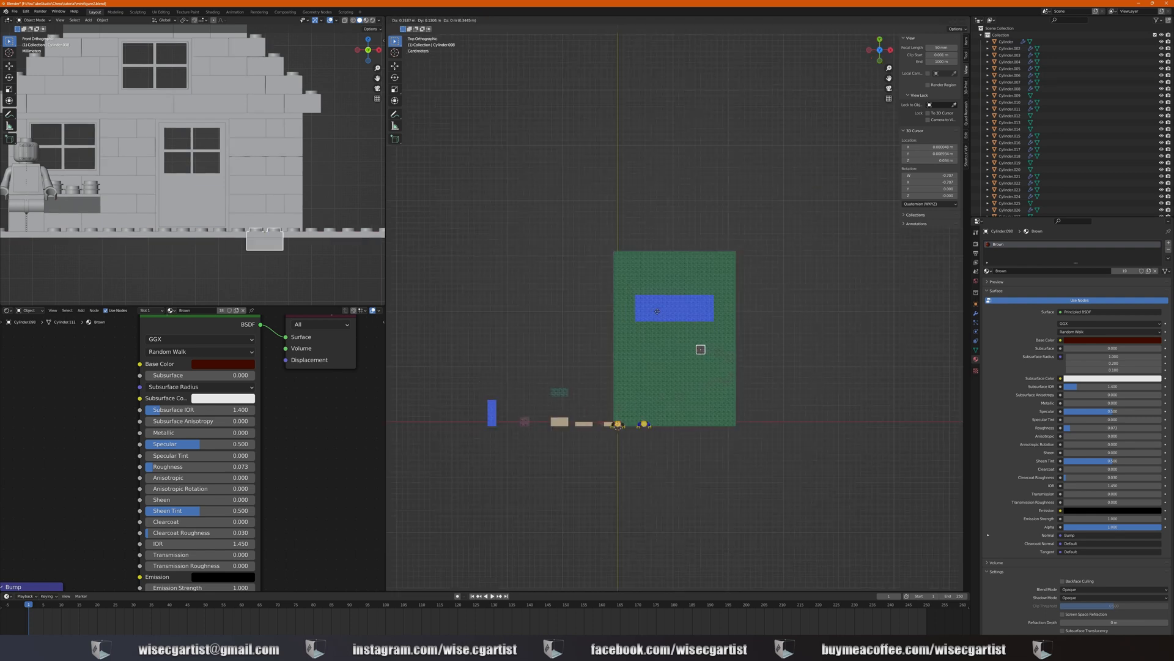
click(669, 308)
Align the copied brown brick with the baseplate's stud grid as seen from above
scroll(728, 422, up, 4)
shift+middle_drag(736, 437, 572, 311)
scroll(579, 378, up, 4)
middle_drag(526, 390, 665, 399)
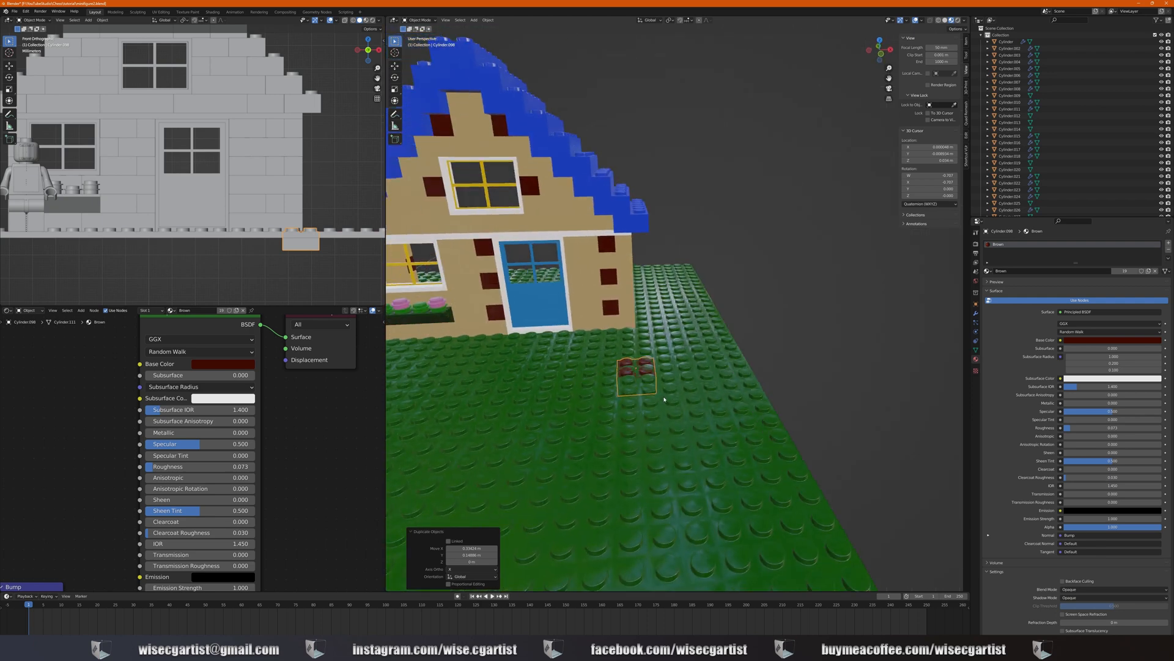
key(KP_7)
scroll(664, 399, up, 5)
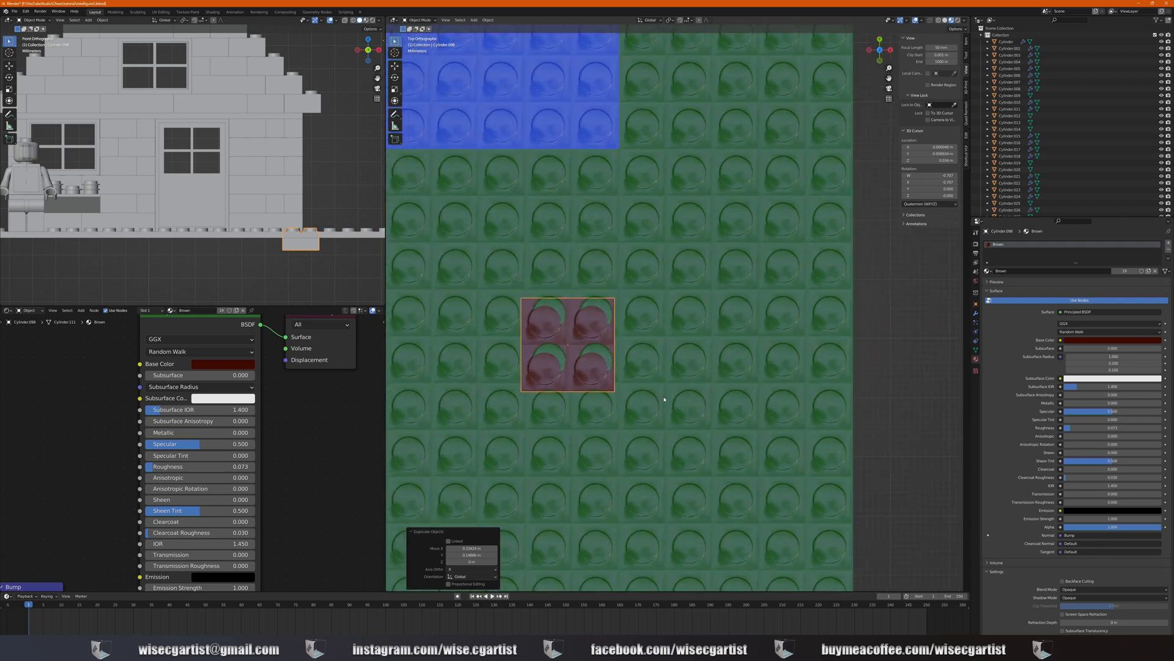
key(g)
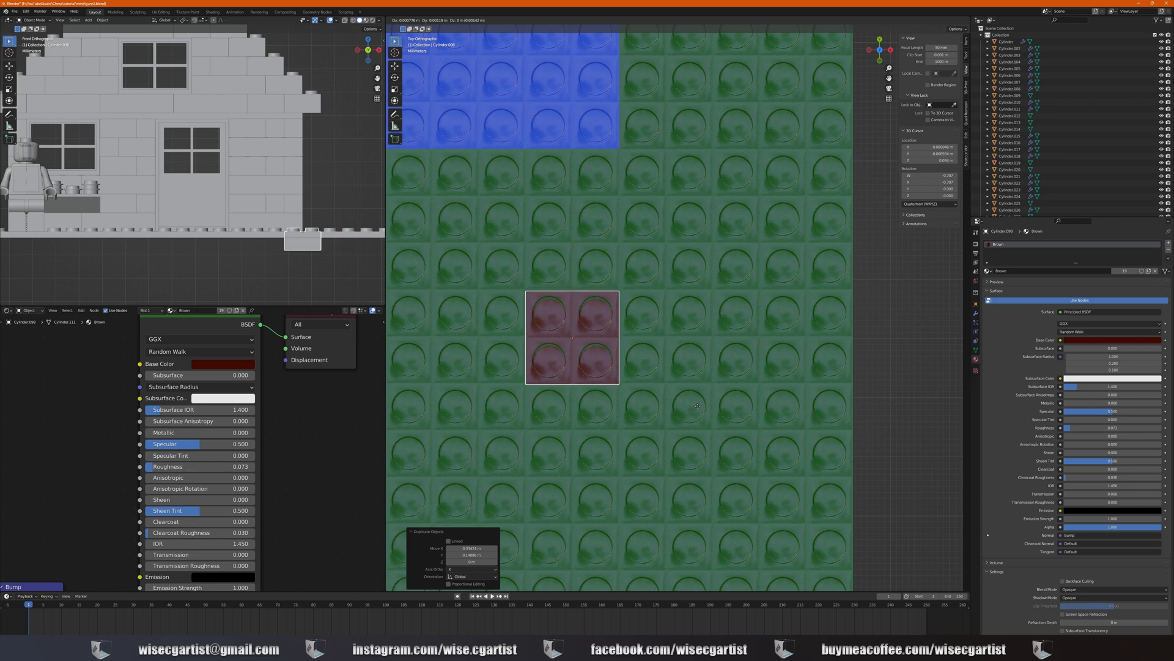
click(697, 402)
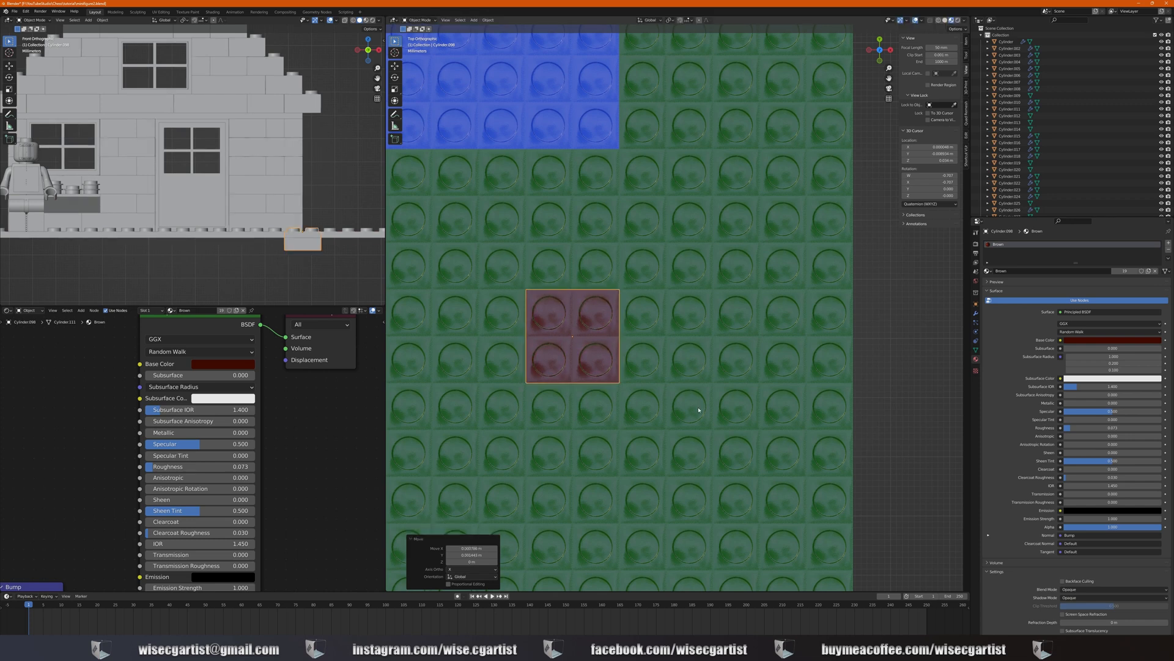
Raise the brown brick along the Z axis so it rests on the baseplate
middle_drag(697, 402, 695, 361)
key(g)
key(z)
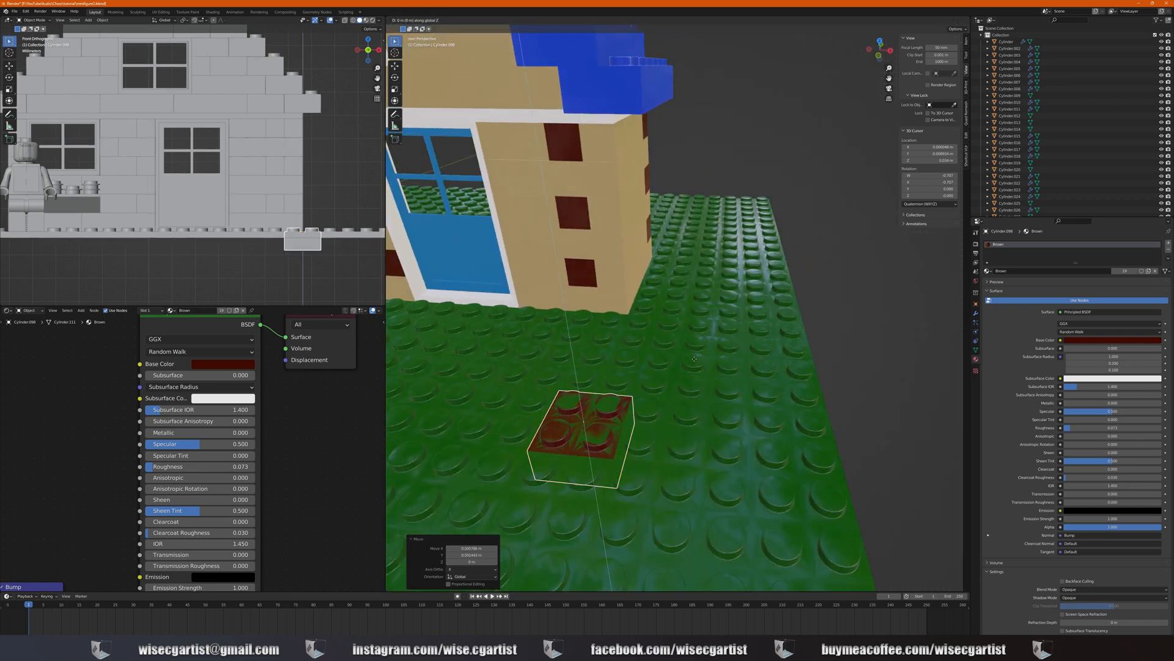
click(698, 309)
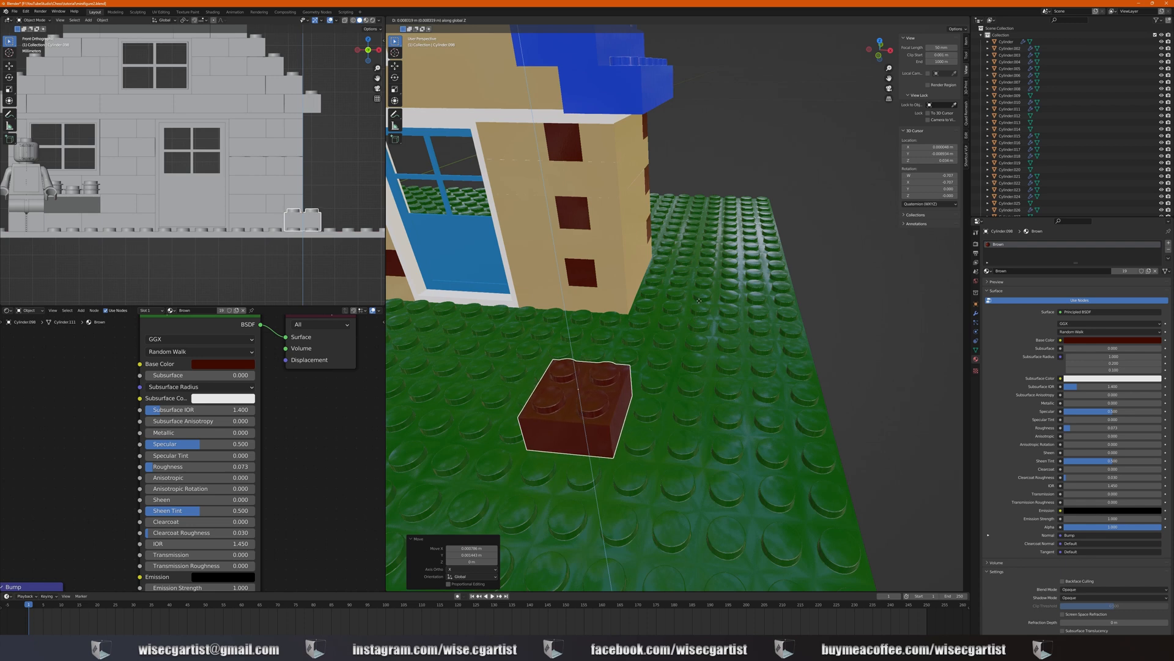
Duplicate the rightmost pink round piece of the flower box and place the copy over the middle of the brown brick
middle_drag(698, 309, 678, 392)
scroll(746, 380, up, 3)
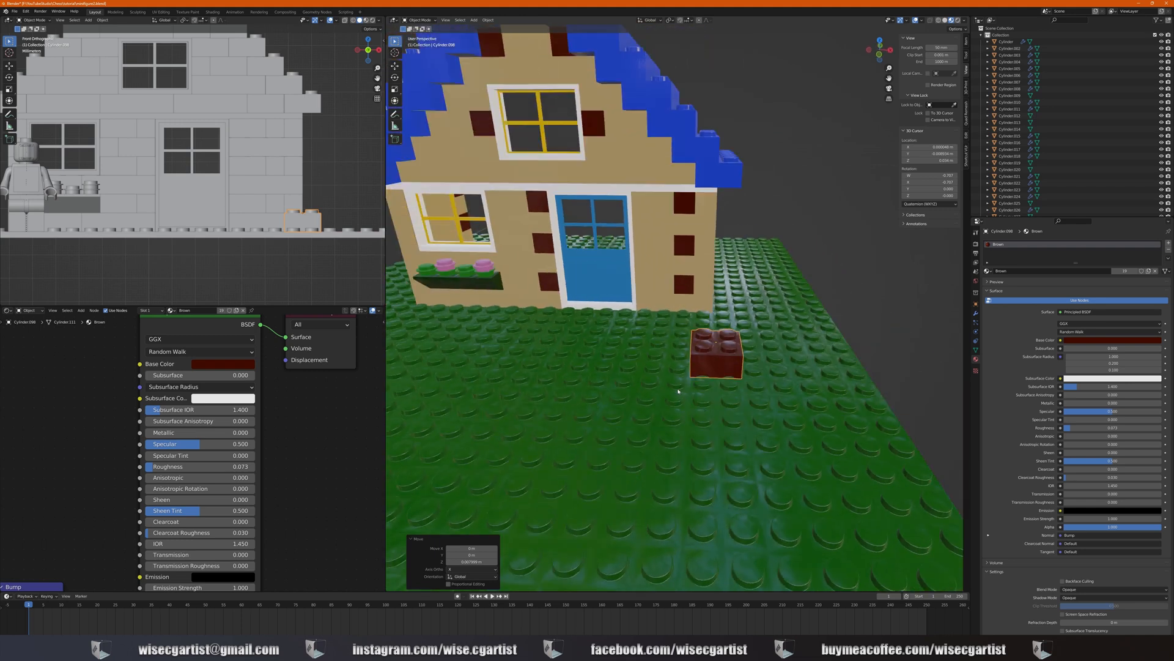
click(490, 268)
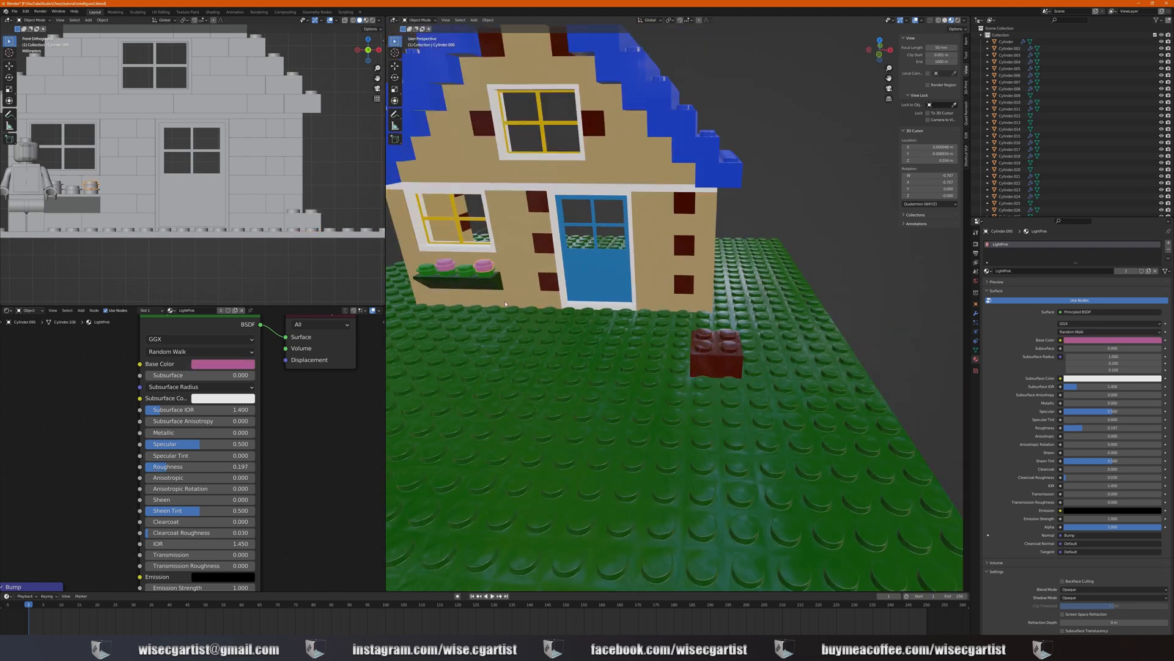
key(KP_7)
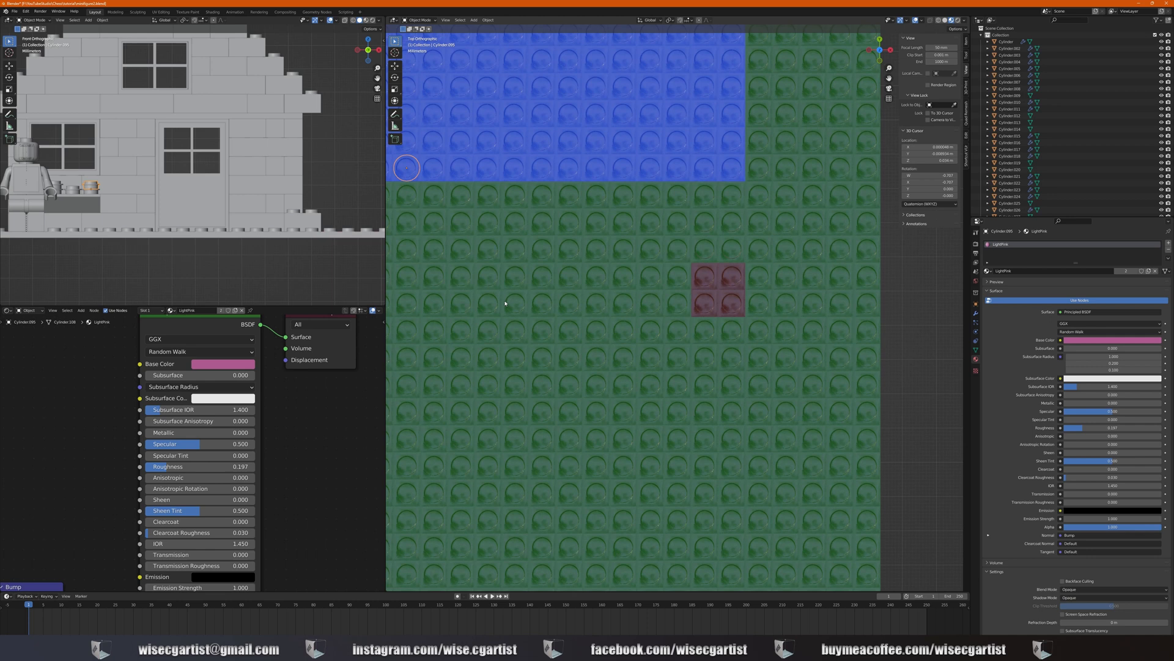
key(shift+d)
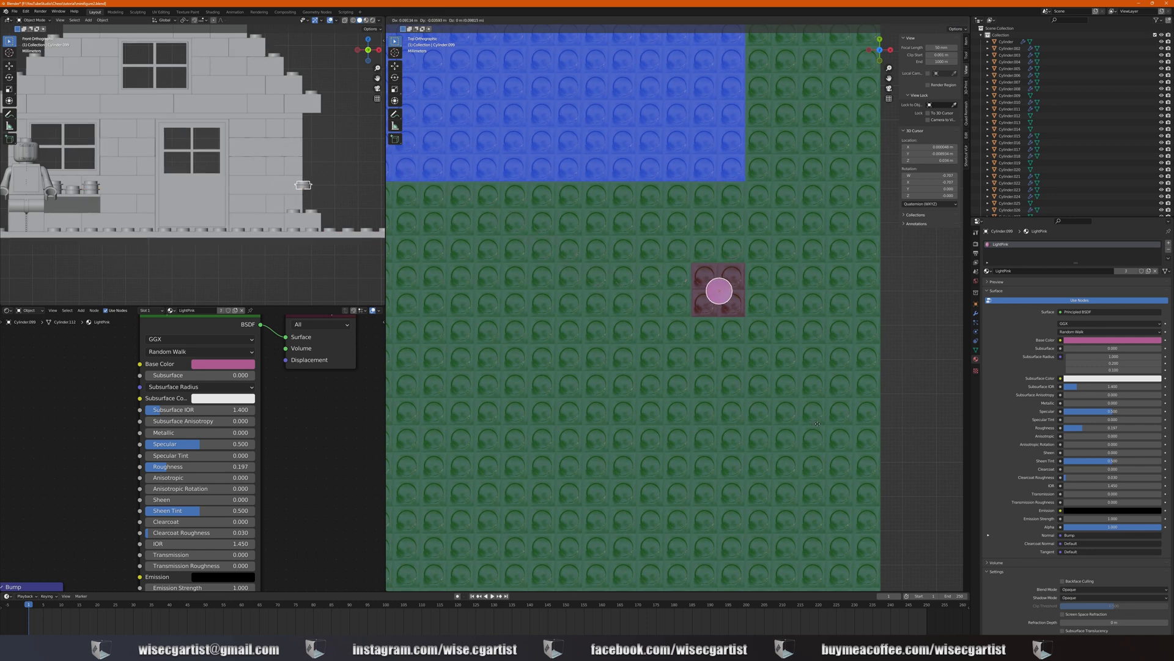
click(814, 420)
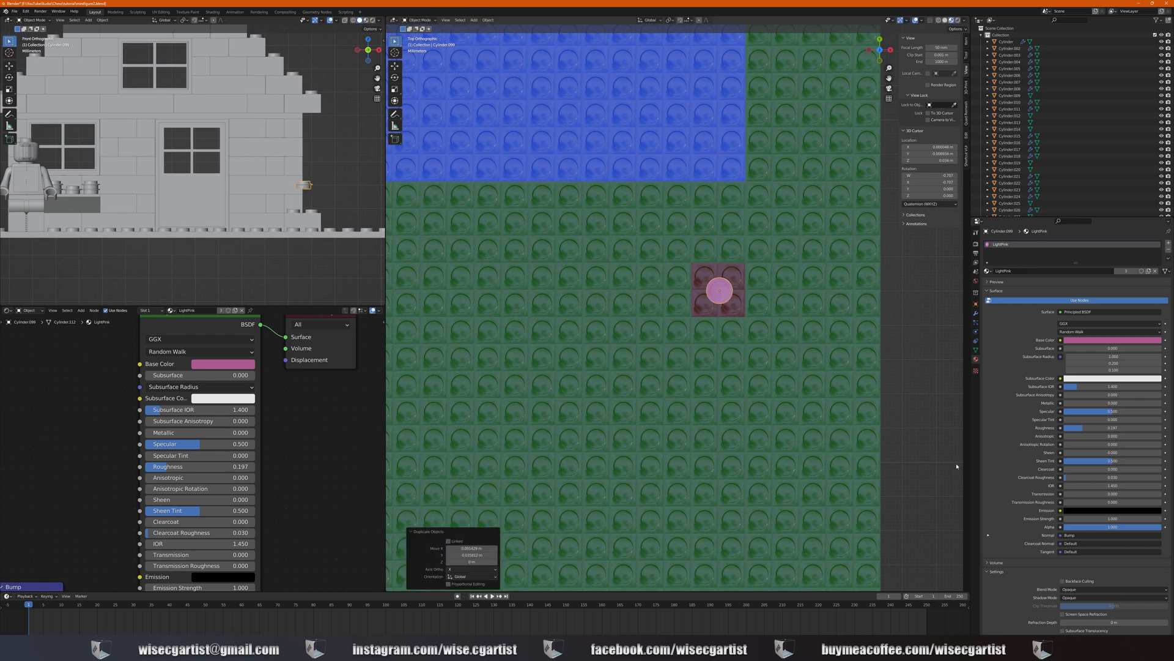
Lower the pink copy along the Z axis onto the top of the brown brick
middle_drag(815, 420, 883, 349)
scroll(883, 349, up, 3)
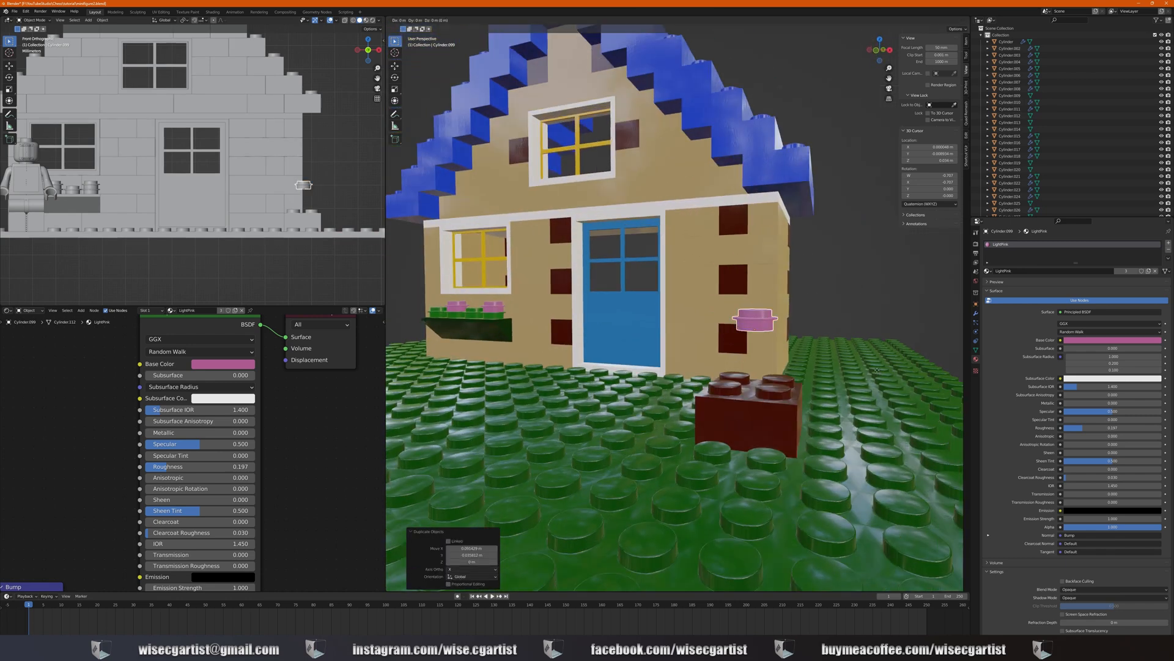
key(g)
key(z)
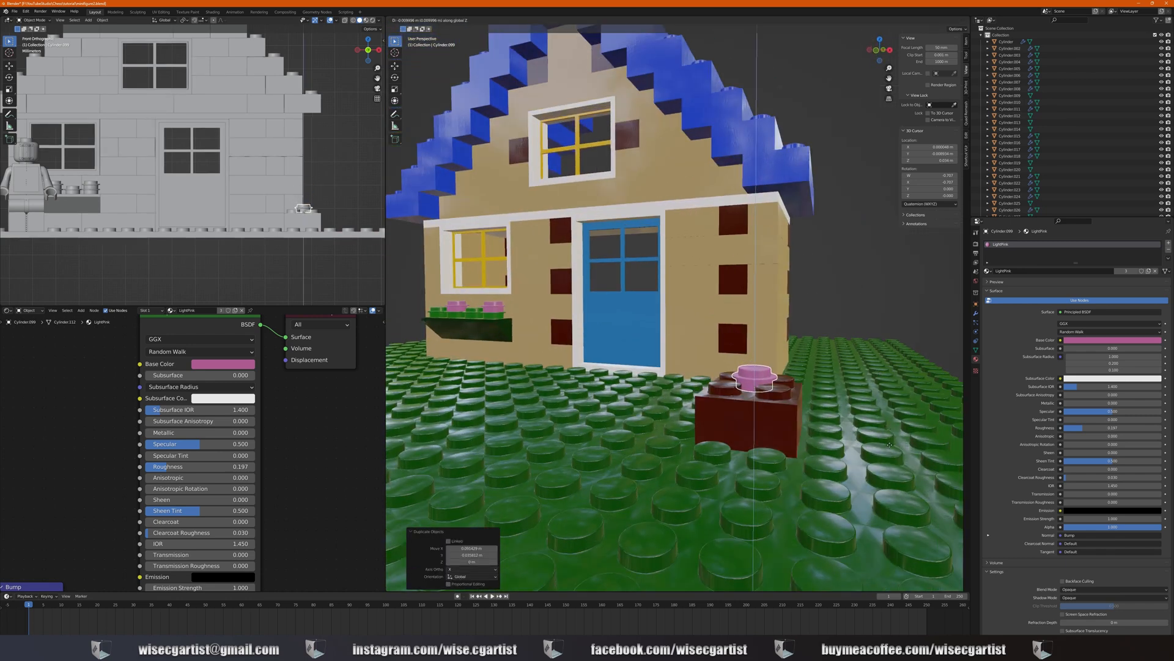
click(795, 392)
Fine-tune the pink piece's height along the Z axis so it sits between the brown brick's studs
middle_drag(795, 391, 784, 383)
scroll(786, 384, up, 10)
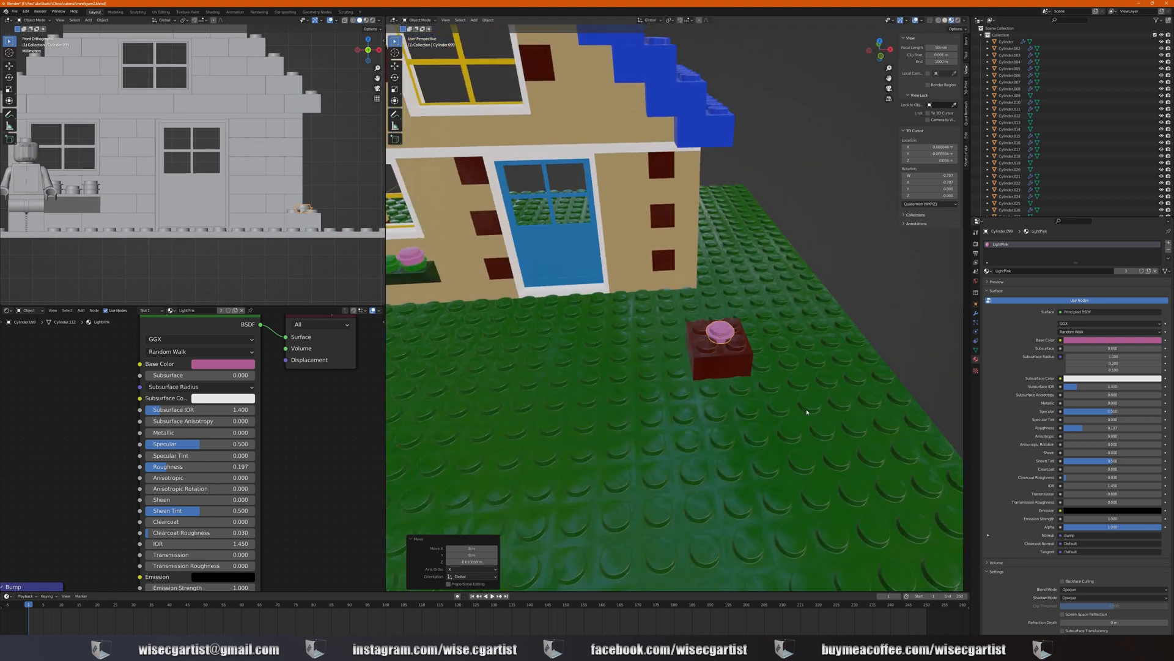
scroll(793, 389, down, 6)
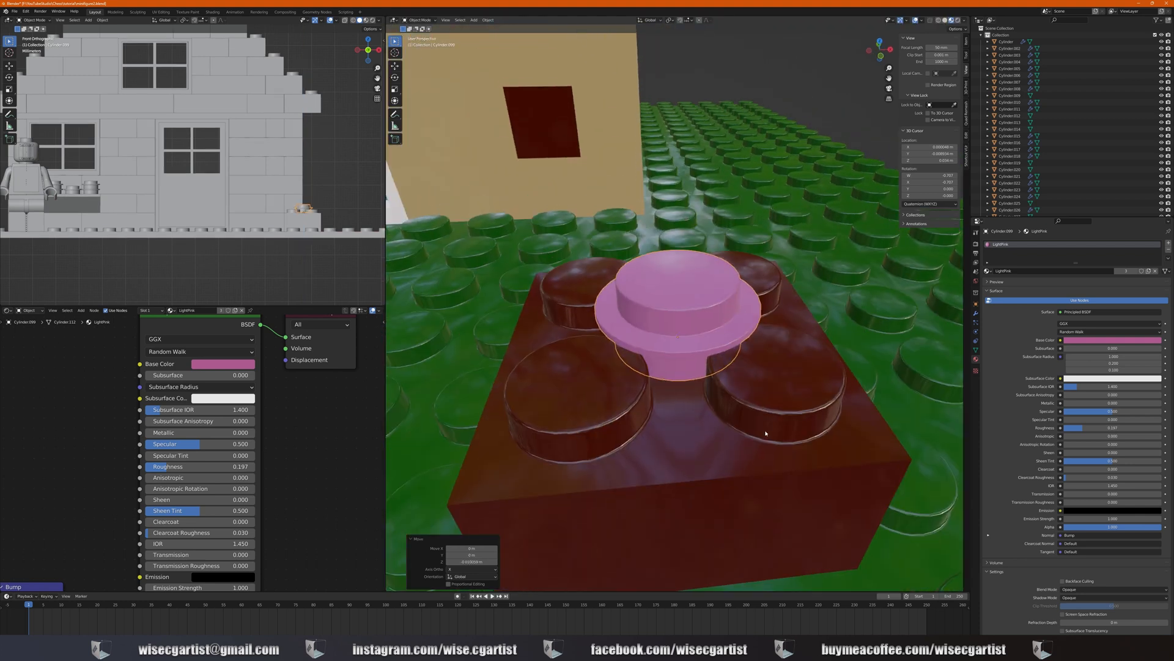
middle_drag(792, 390, 755, 405)
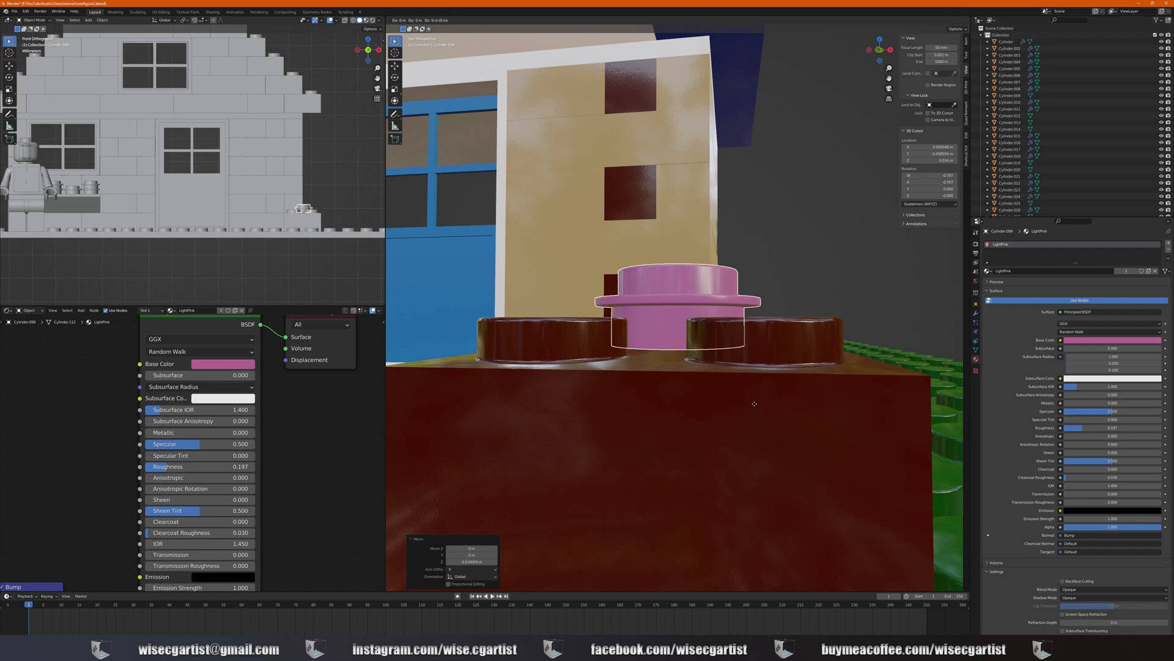
key(g)
key(z)
click(759, 460)
Centre the pink piece between the brown brick's four studs as seen from above
middle_drag(760, 460, 765, 421)
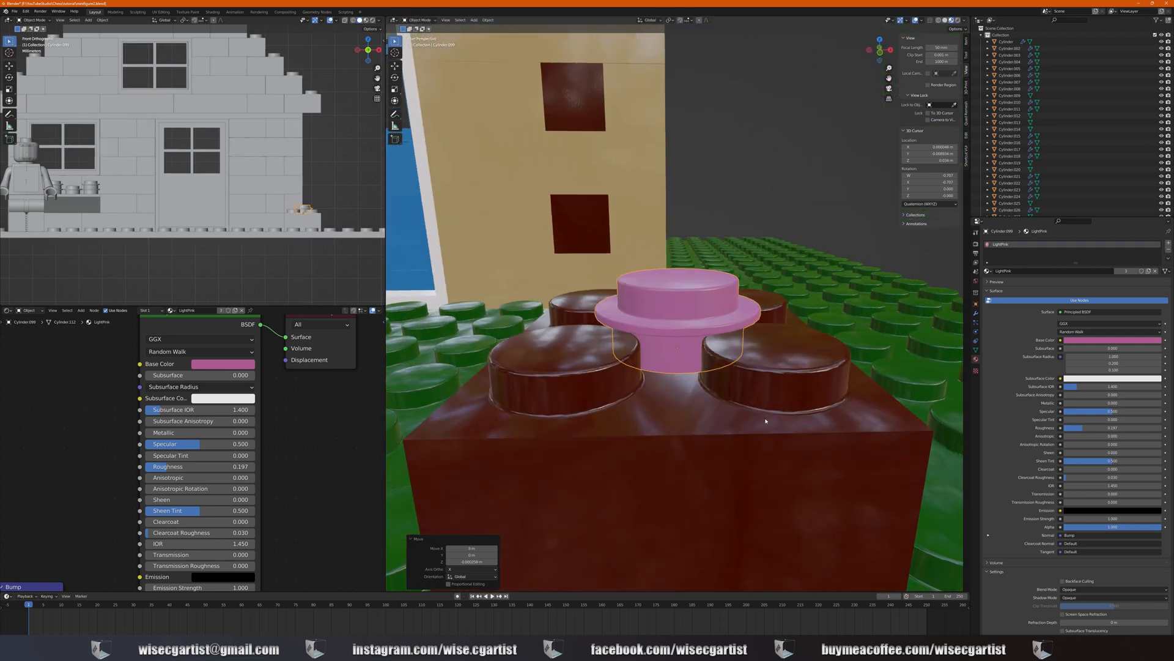
key(KP_7)
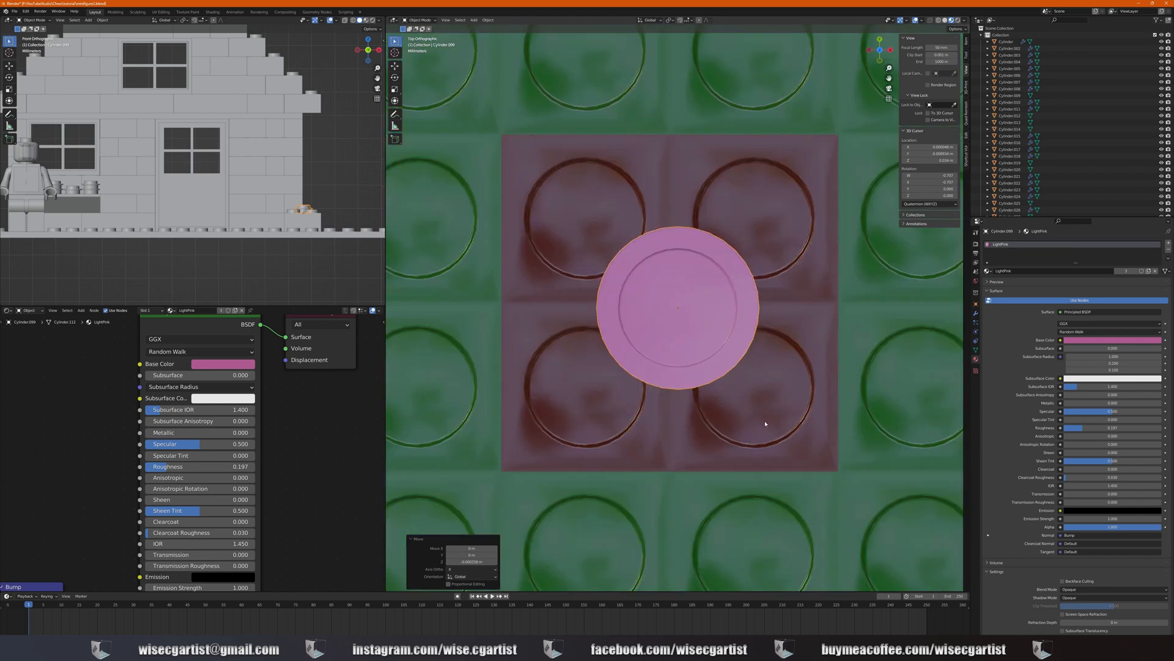
key(g)
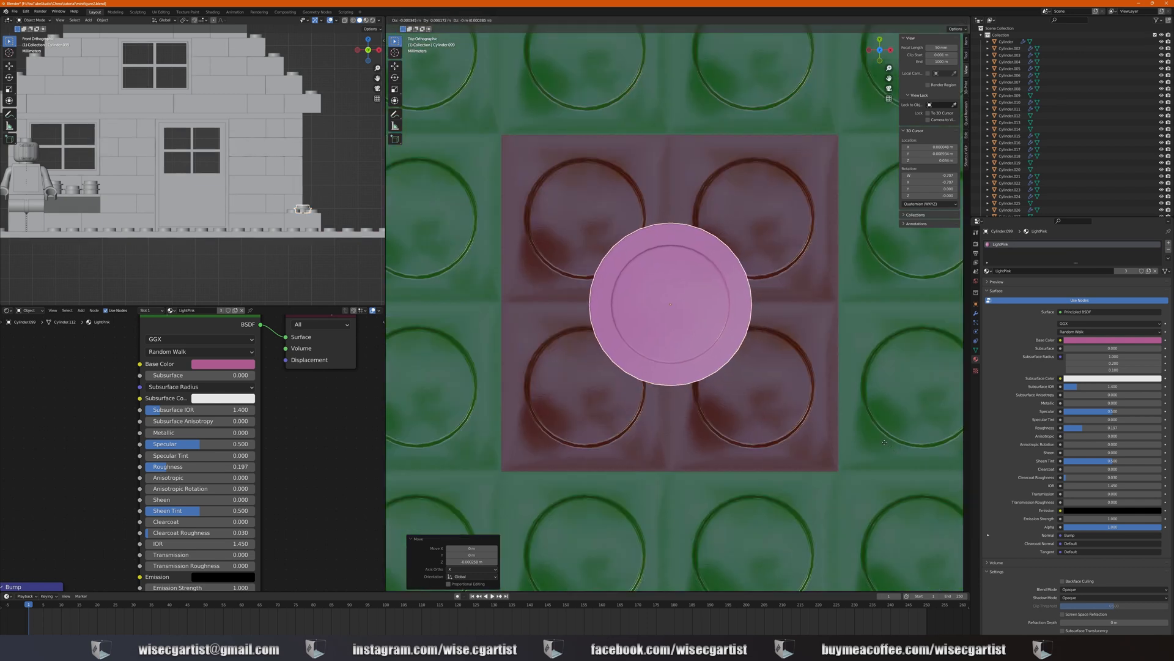
click(883, 443)
Give the pink piece its own copy of the LightPink material with Roughness 0 and Transmission 1
middle_drag(884, 442, 746, 375)
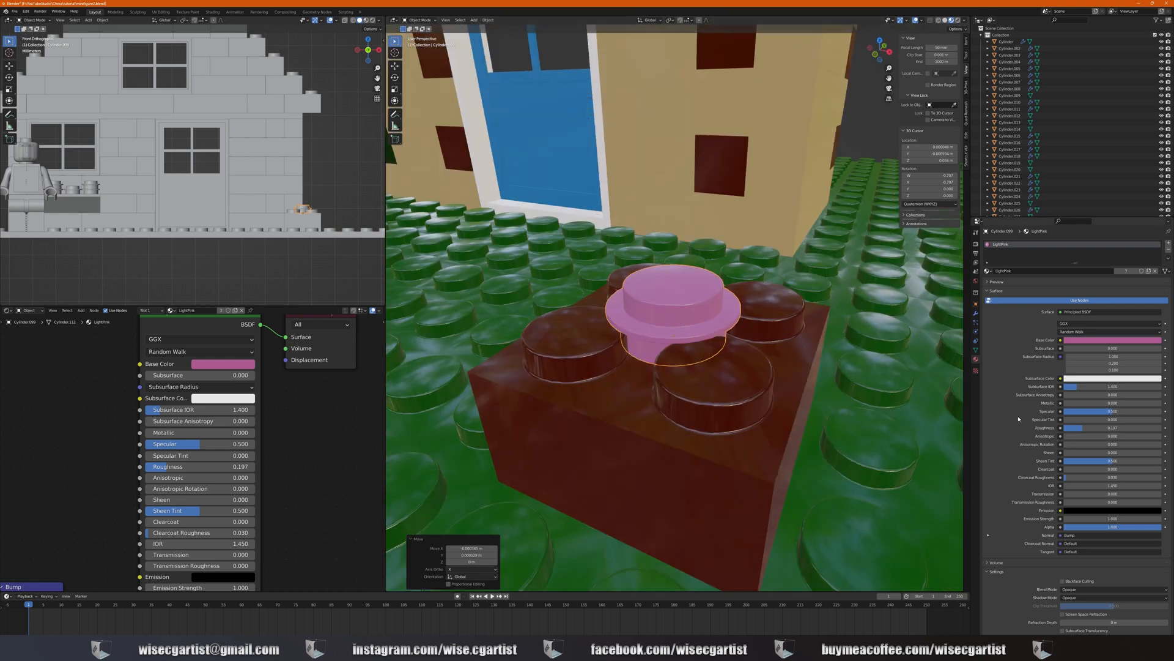
click(1149, 271)
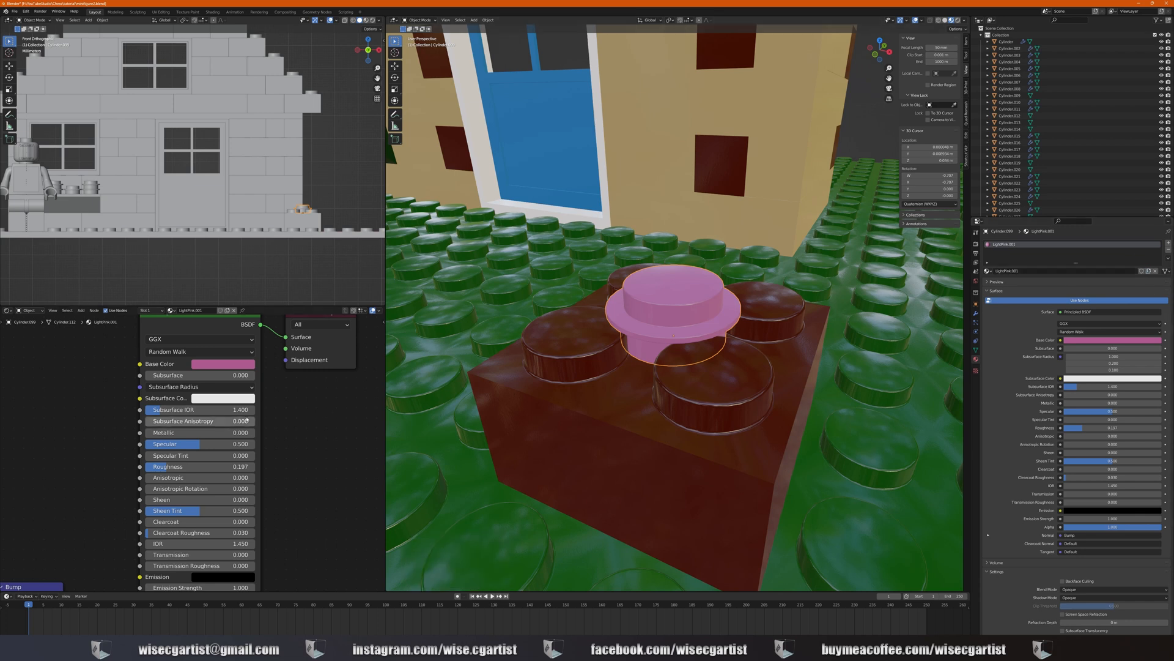
scroll(191, 457, down, 1)
drag(168, 467, 149, 467)
drag(182, 540, 282, 541)
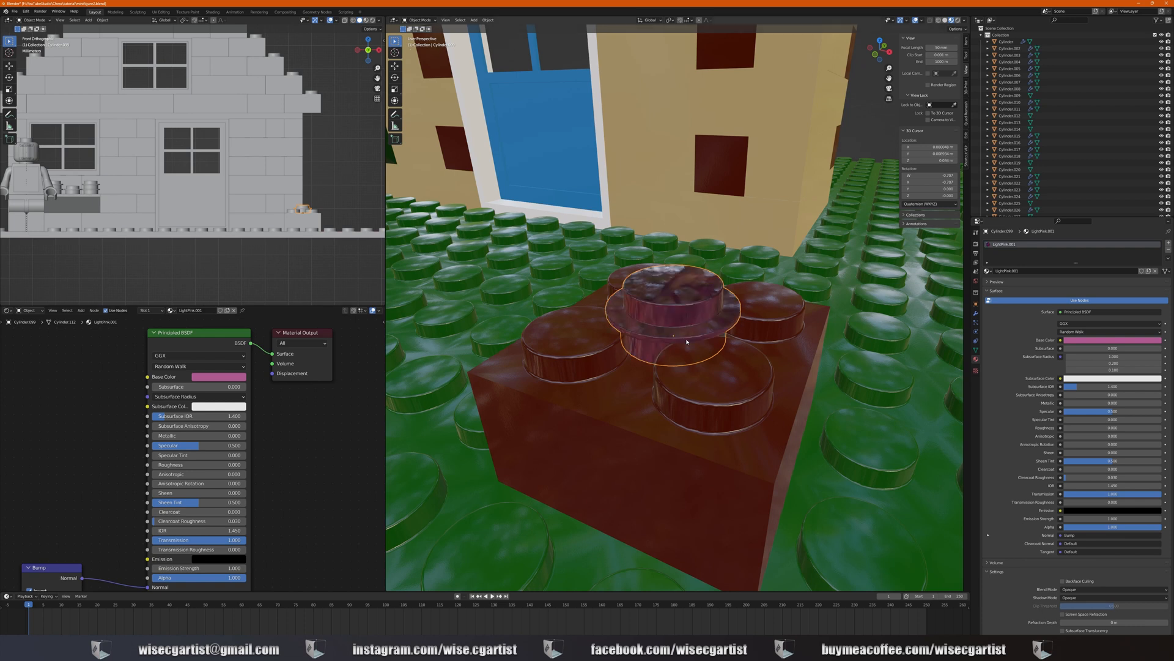
Change the glassy material's base color to saturated red and rename it RedGlass
mouse_move(687, 342)
middle_down()
mouse_move(723, 324)
mouse_move(690, 339)
middle_up()
scroll(690, 340, up, 2)
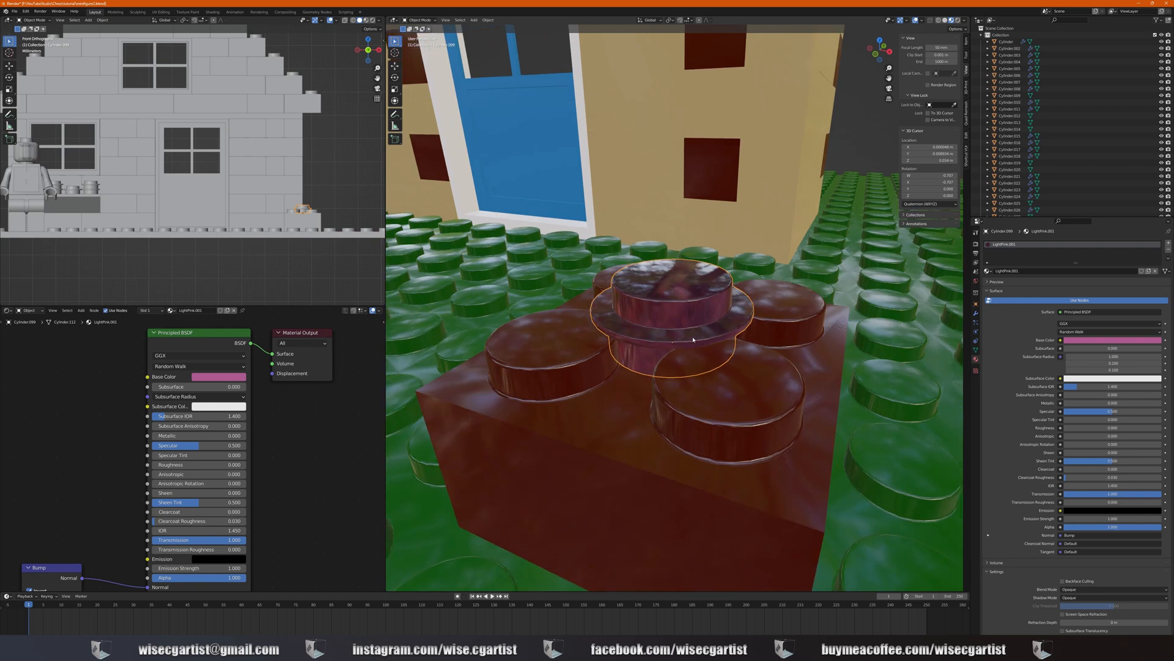
click(1089, 341)
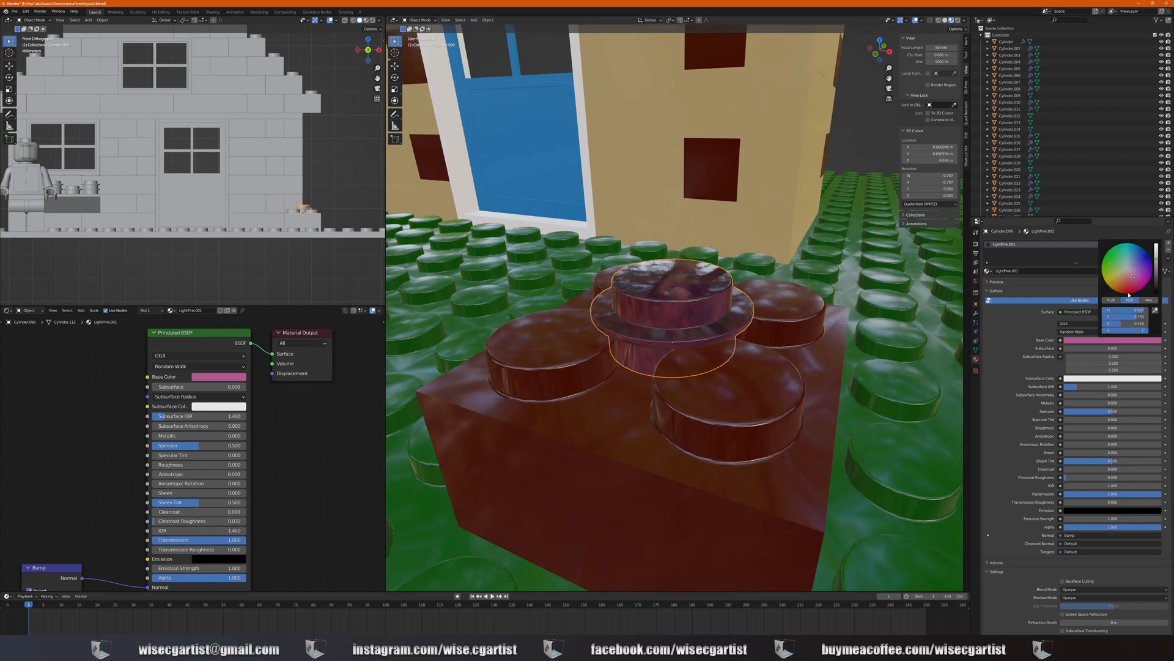
click(1128, 292)
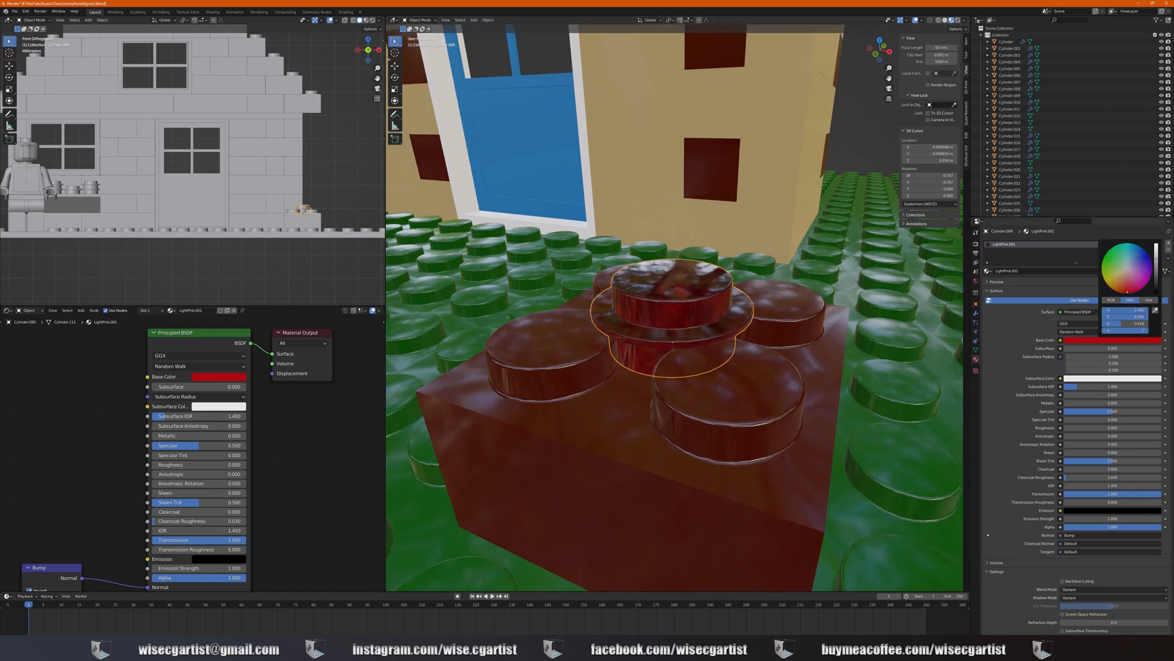
scroll(679, 346, down, 3)
shift+middle_drag(679, 346, 729, 335)
double_click(1018, 246)
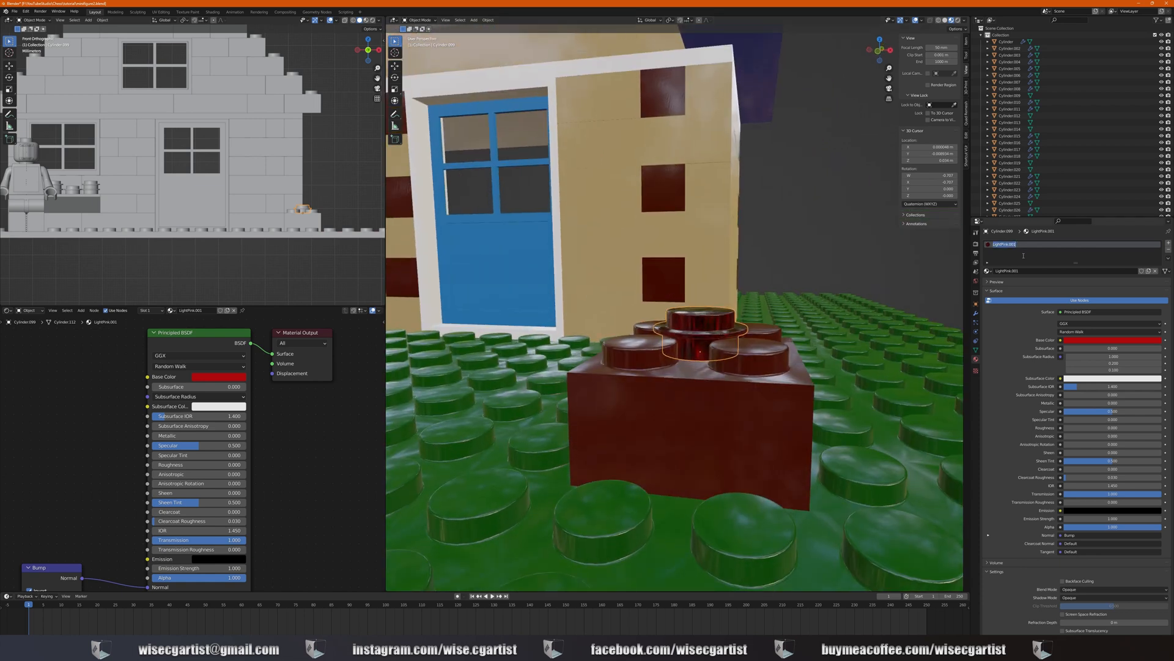
text(RedGlass)
key(Return)
Duplicate the red glass piece upward along the Z axis so the copy stacks on the original
key(shift+d)
key(z)
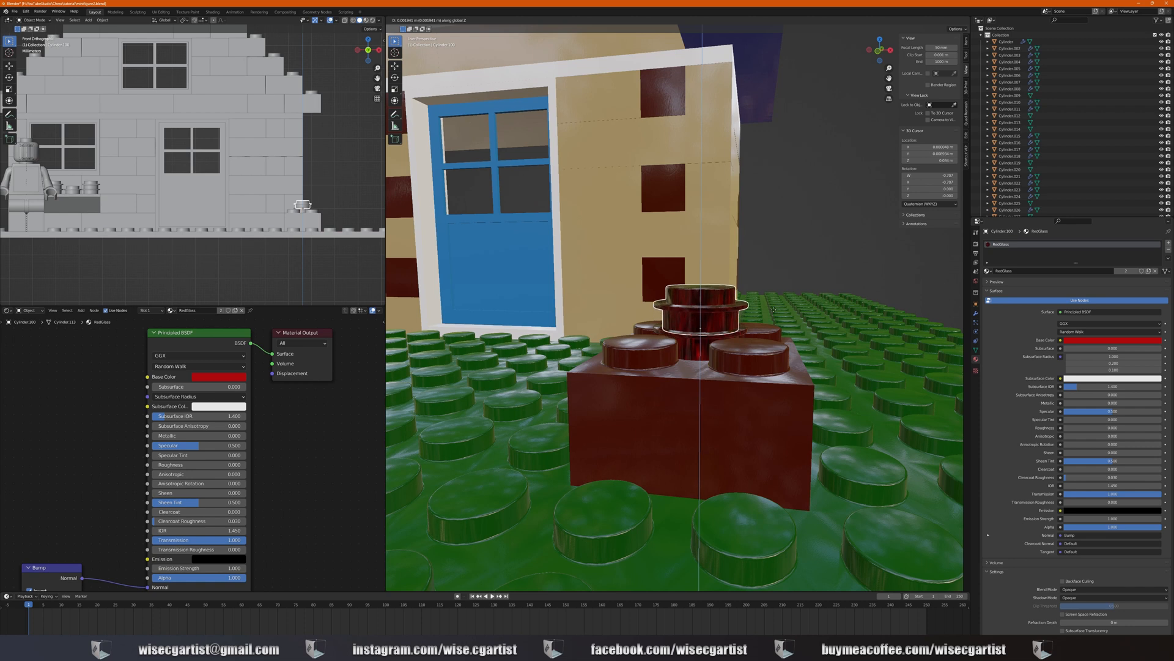
click(822, 317)
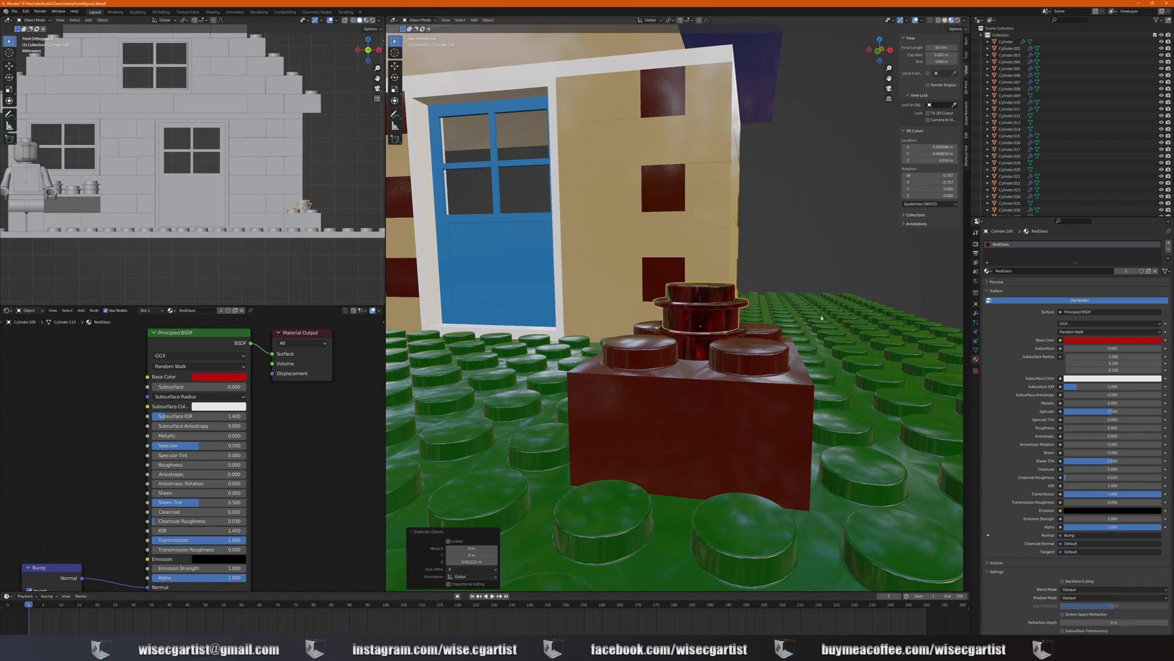
Give the upper piece its own copy of the RedGlass material and change its base color to bright green
click(1150, 271)
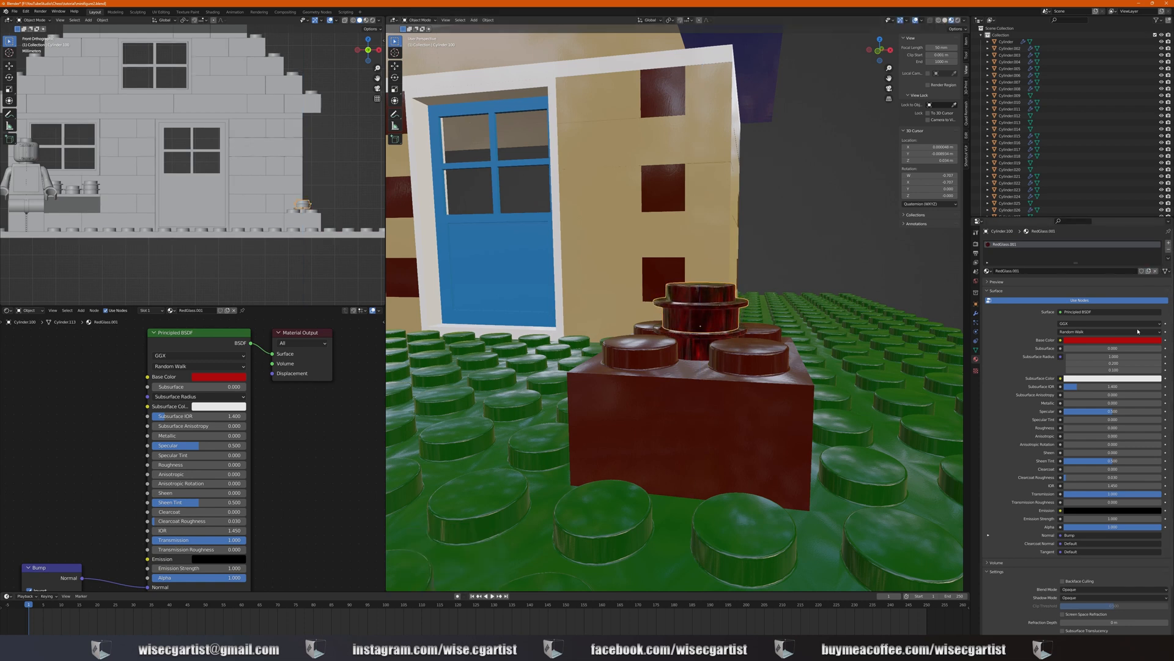
click(1123, 342)
drag(1118, 283, 1103, 263)
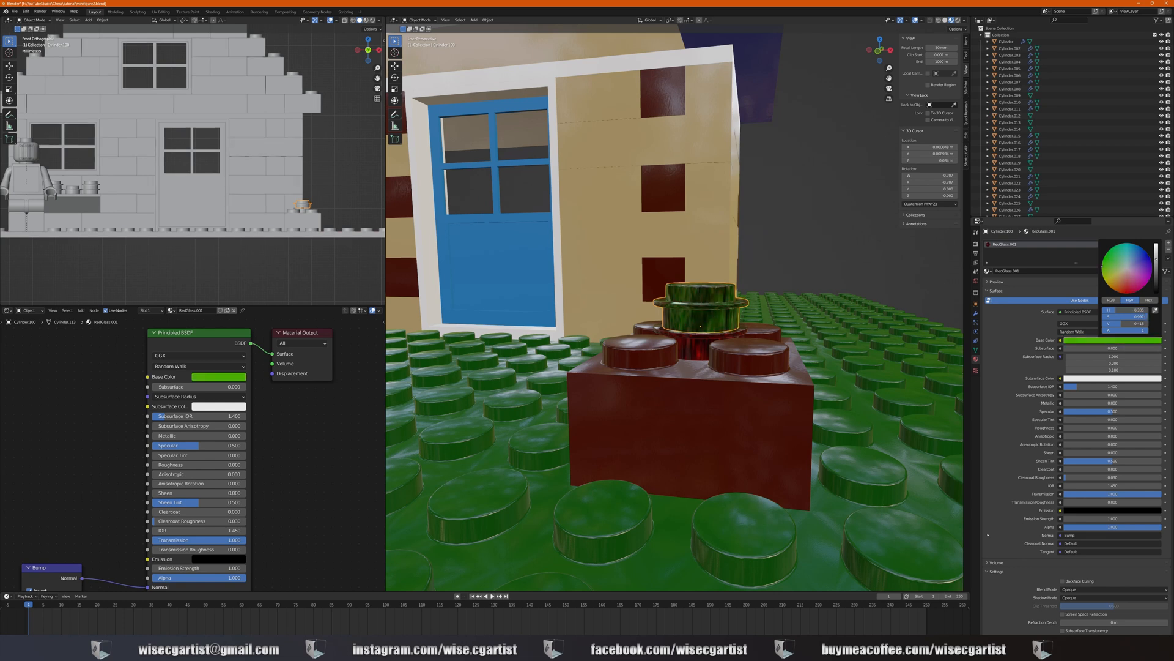
Rename the upper piece's material as GreenGlass
double_click(1009, 245)
text(G)
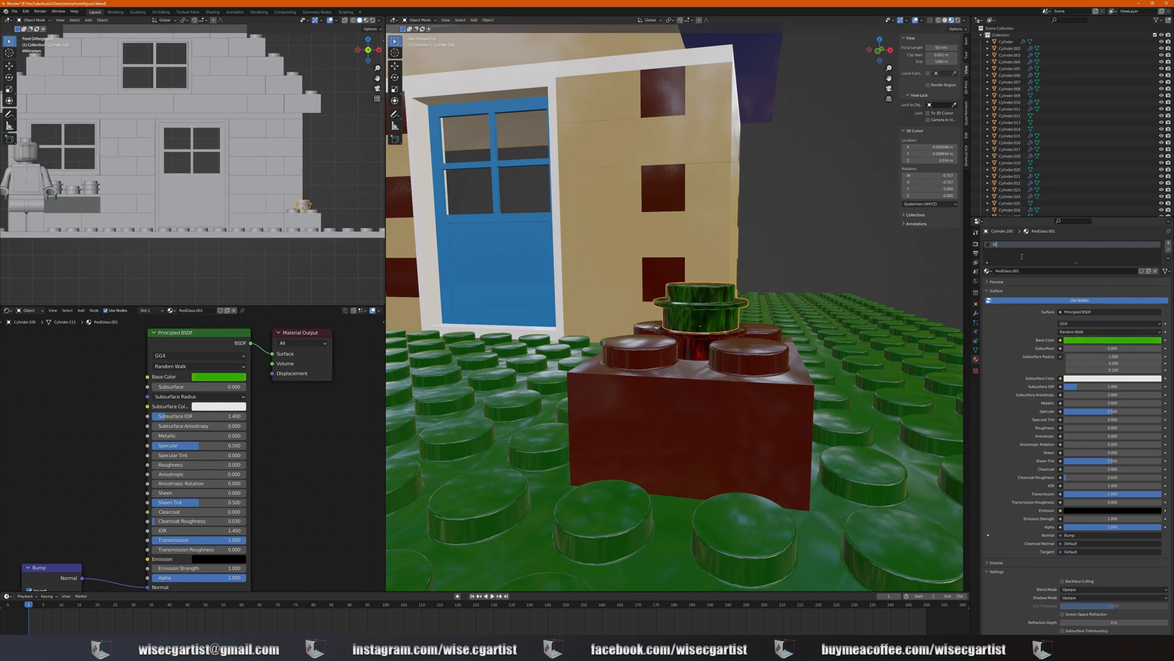
text(reenGlass)
key(Return)
scroll(710, 333, up, 4)
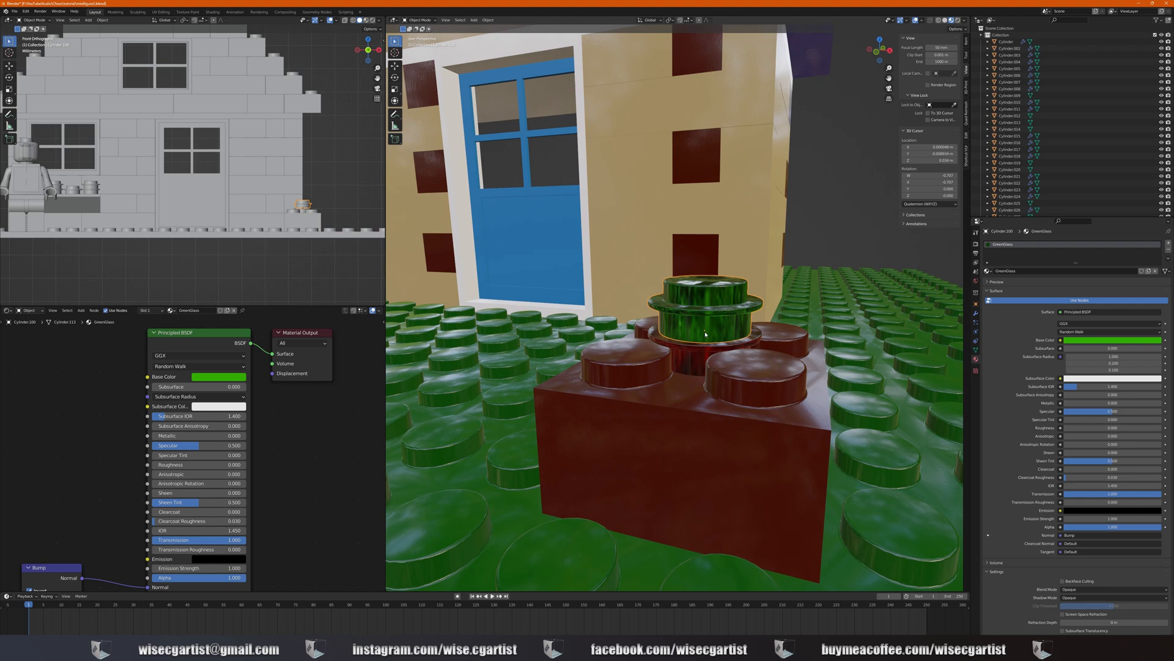
Duplicate the green glass round piece upward along the Z axis so the copy stacks on top of it
key(shift+d)
key(z)
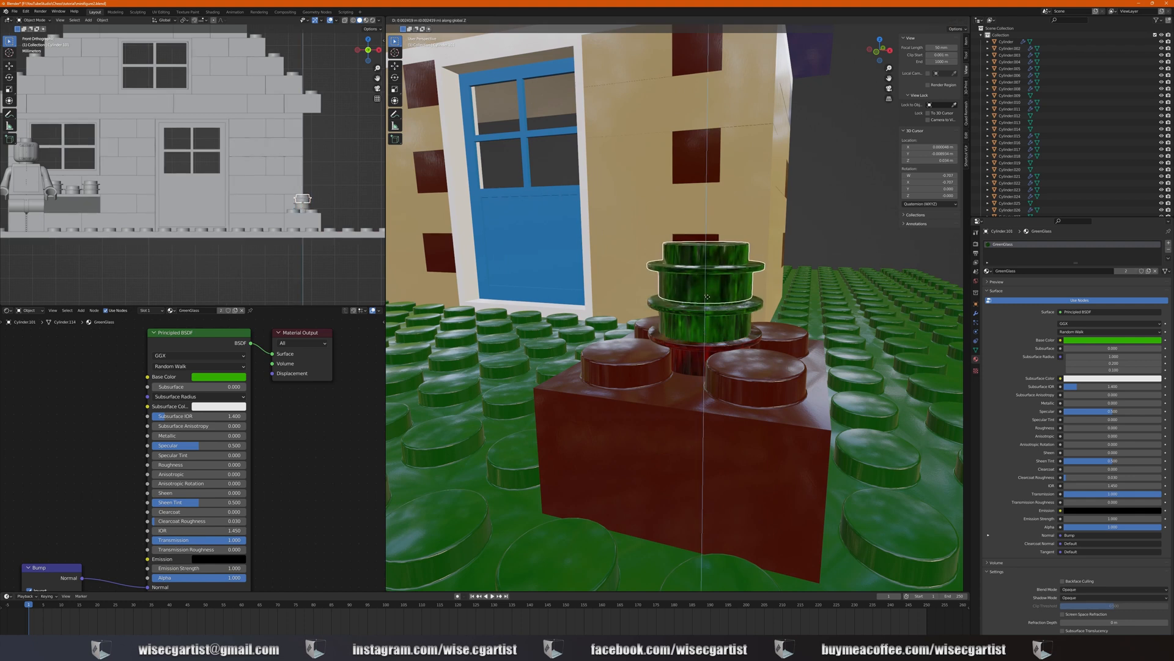
click(707, 299)
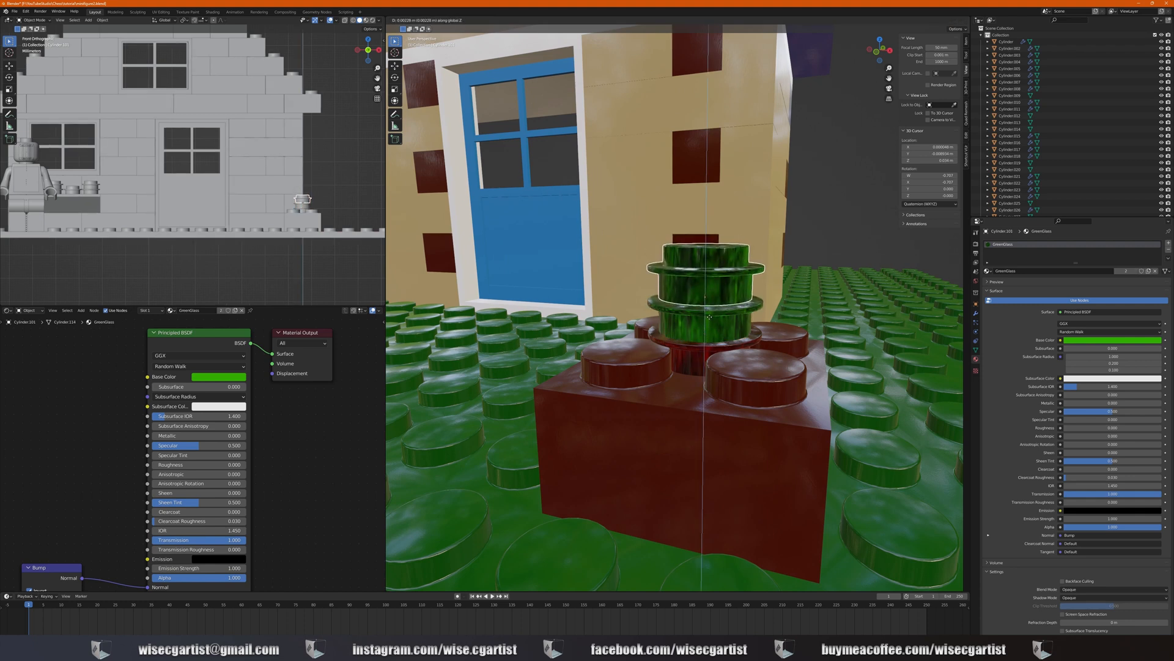
Give the topmost glass piece its own copy of the GreenGlass material and change its base color to deep blue
click(1148, 271)
click(1150, 340)
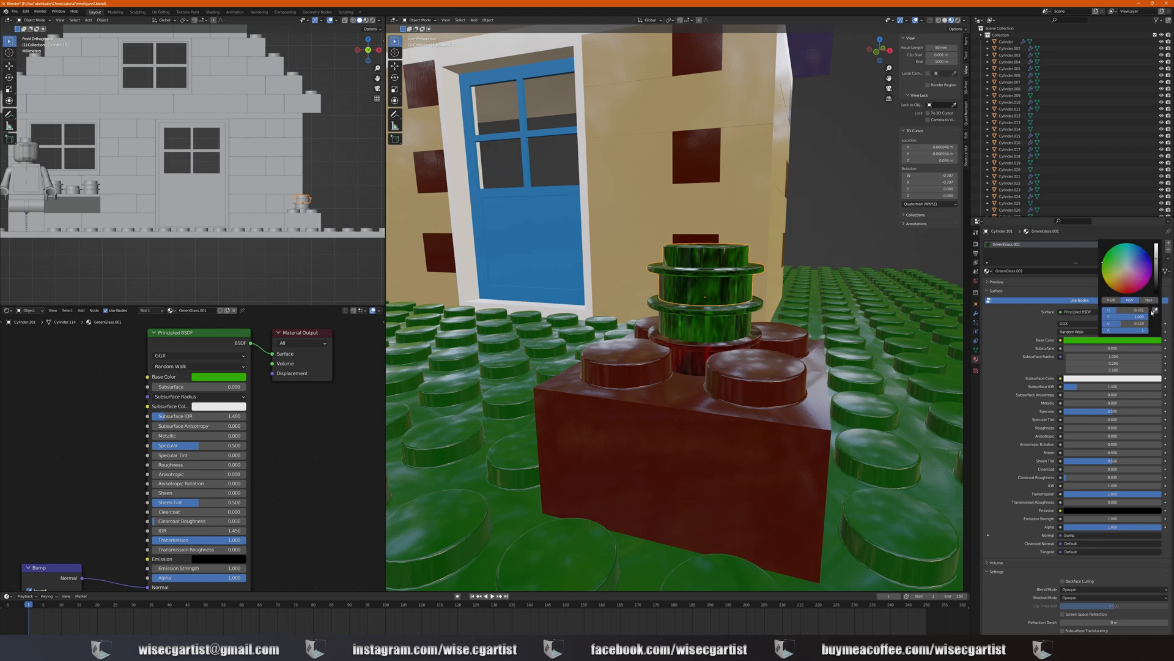
drag(1147, 270, 1146, 251)
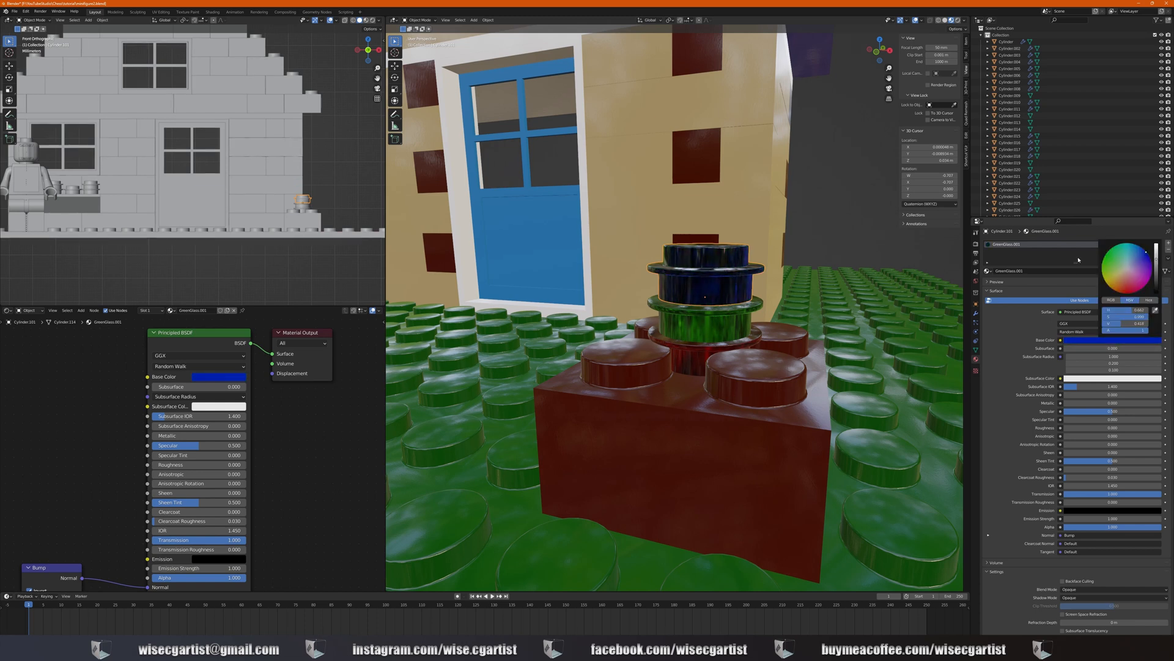
Rename the topmost glass piece's material as BlueGlass
double_click(1015, 245)
text(B)
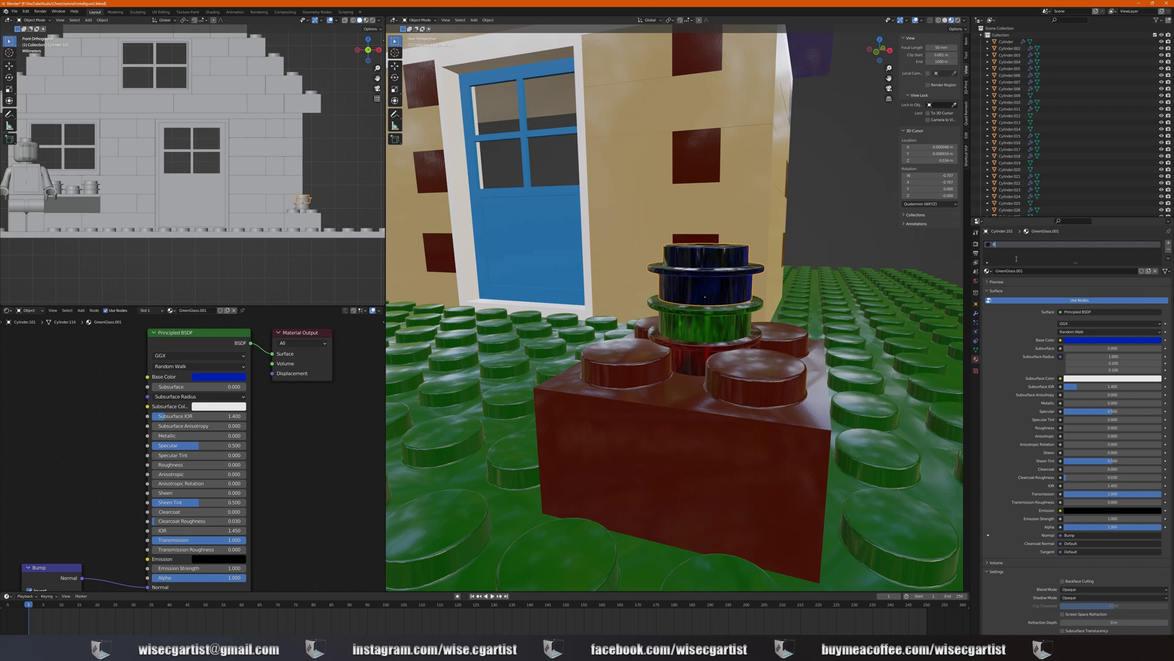
text(lueGlass)
key(Return)
Examine the brown planter with its stacked glass pieces in relation to the house and baseplate
scroll(737, 322, down, 3)
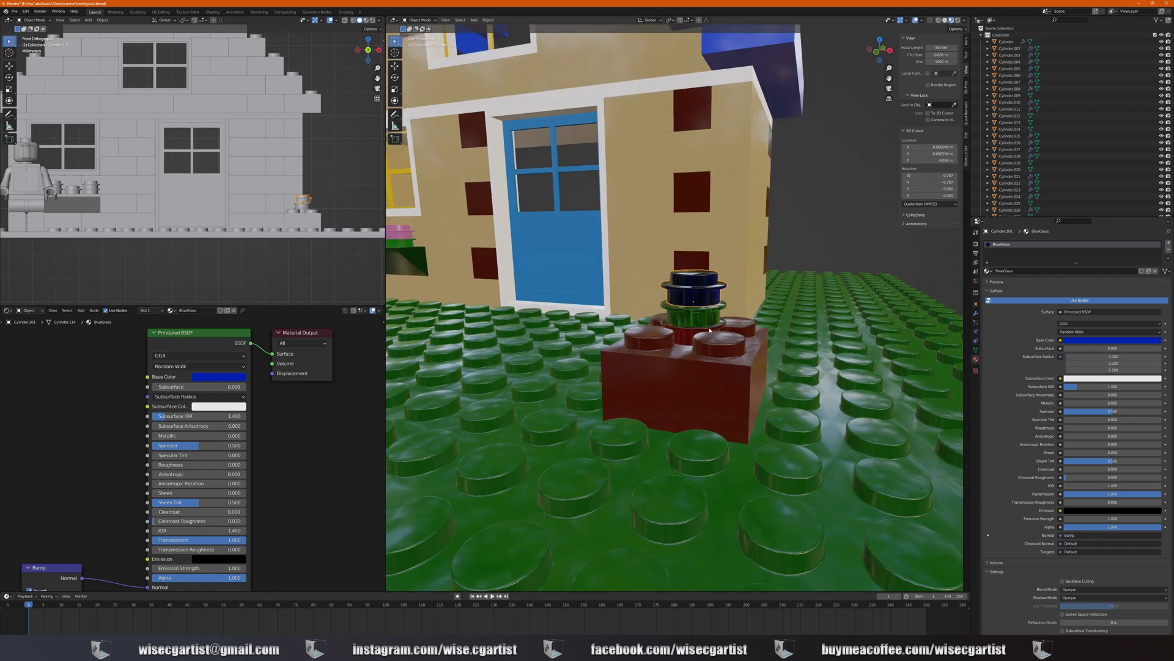
middle_drag(737, 321, 710, 346)
scroll(707, 367, down, 2)
scroll(710, 347, down, 4)
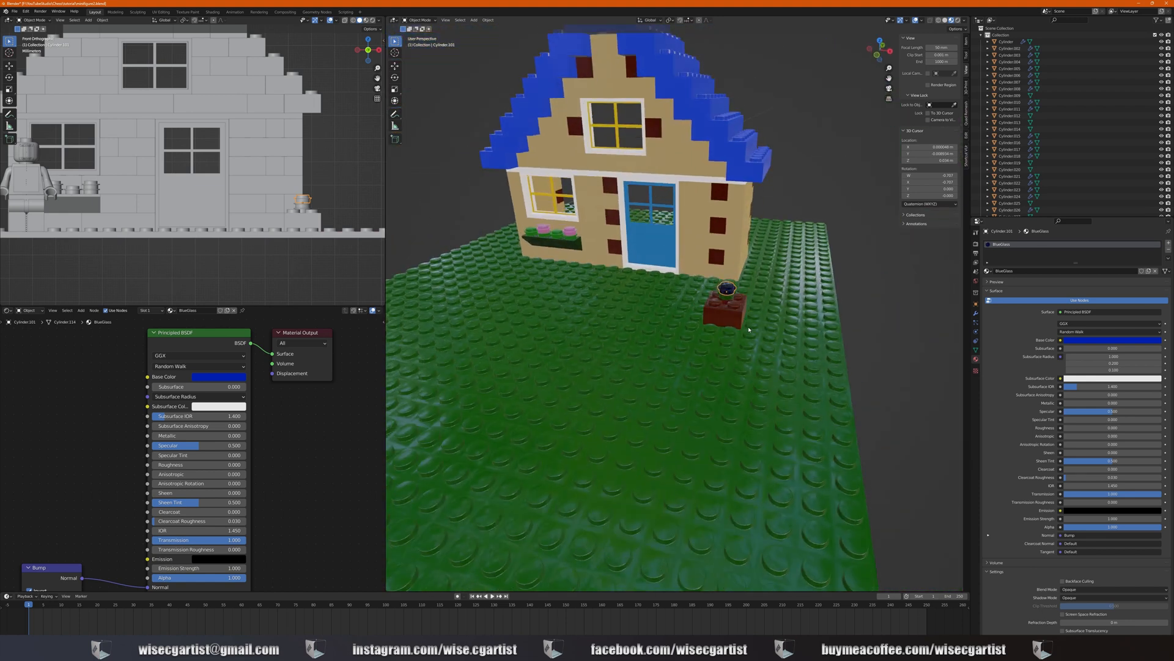
scroll(749, 329, down, 1)
middle_drag(726, 328, 693, 329)
scroll(672, 322, up, 4)
scroll(693, 310, down, 4)
Duplicate the large cream 2x4 spare brick in top view and place the copy on the lawn in front of the flower-box window
scroll(693, 329, down, 5)
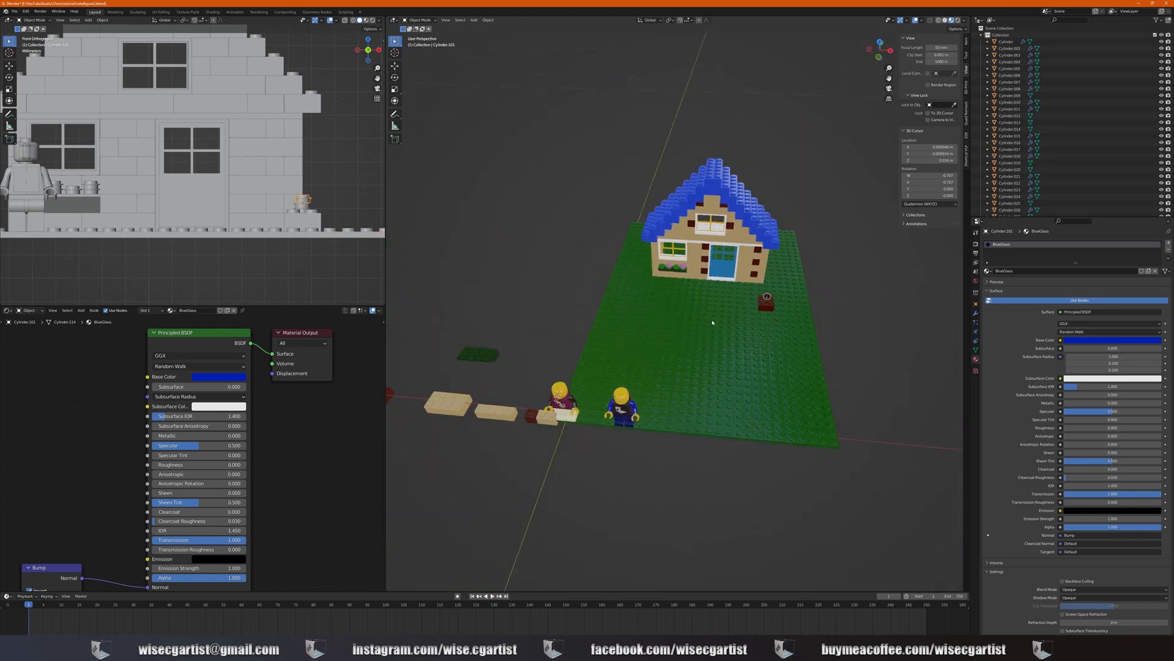
middle_drag(713, 322, 656, 356)
click(460, 425)
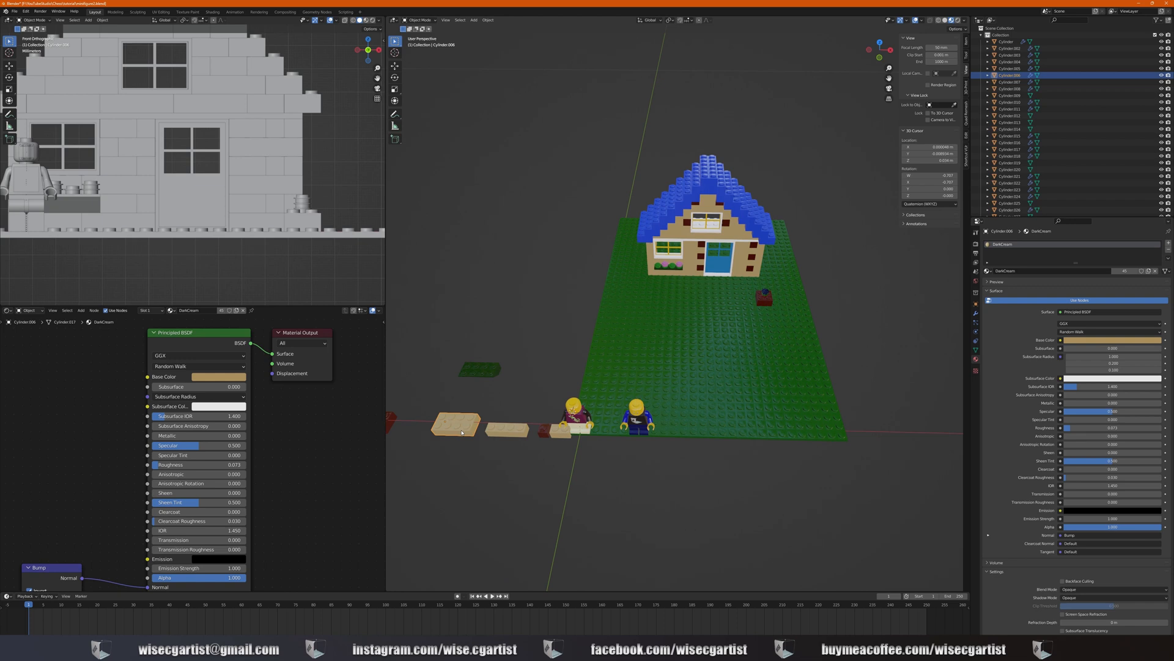
key(KP_7)
key(shift+d)
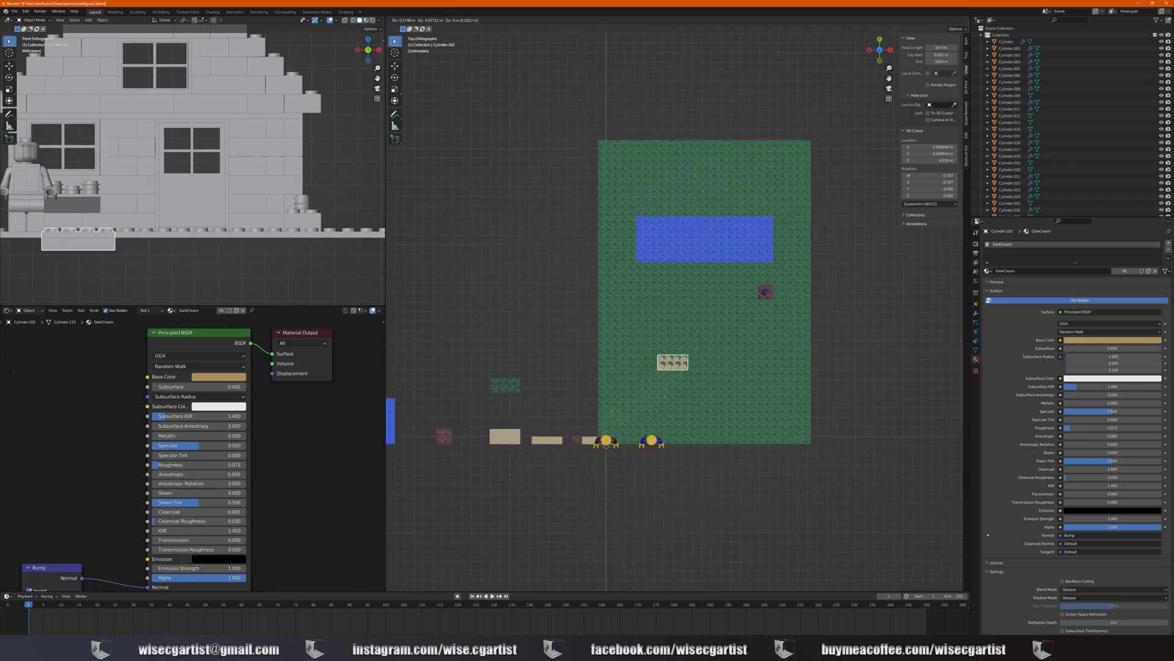
click(612, 297)
Raise the duplicated cream brick along the Z axis until it sits on top of the green baseplate
middle_drag(613, 300, 676, 317)
scroll(704, 326, up, 5)
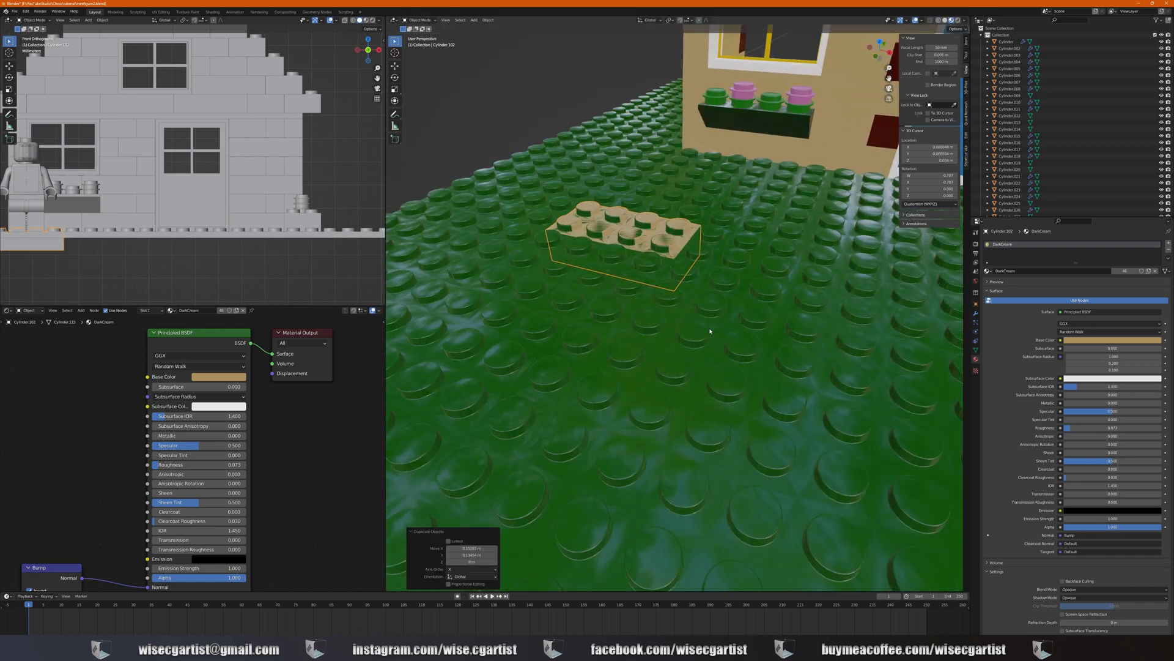
key(g)
key(z)
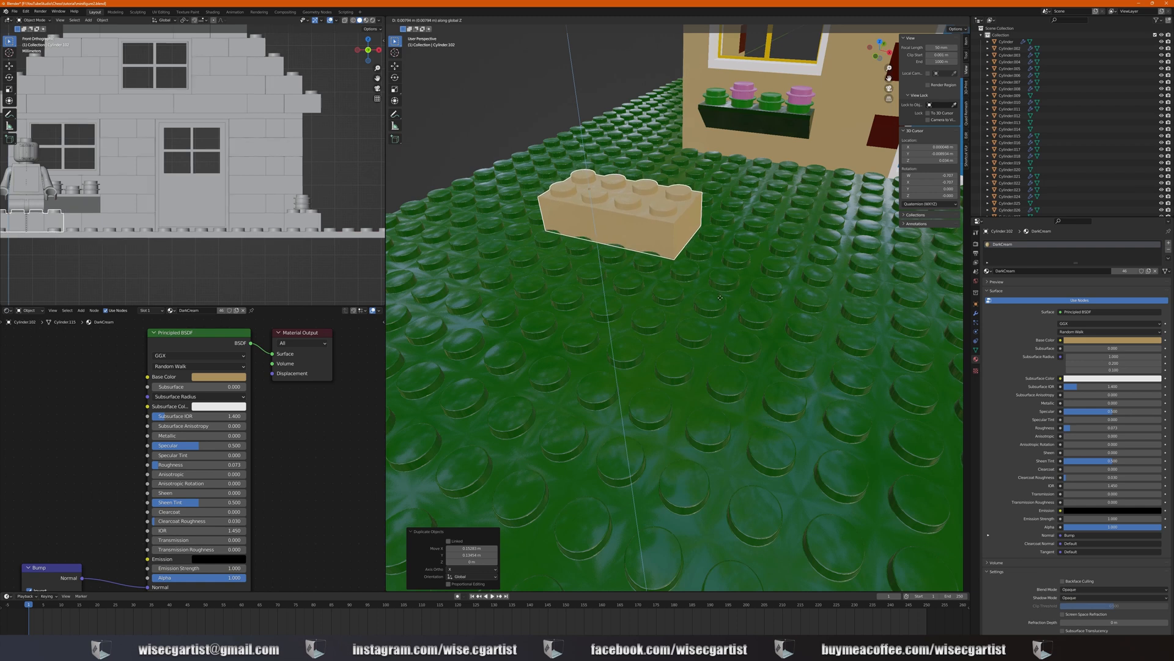
click(720, 297)
Duplicate the small brown 1x1 spare brick in top view and place the copy over the cream brick's back-left corner
scroll(710, 295, down, 8)
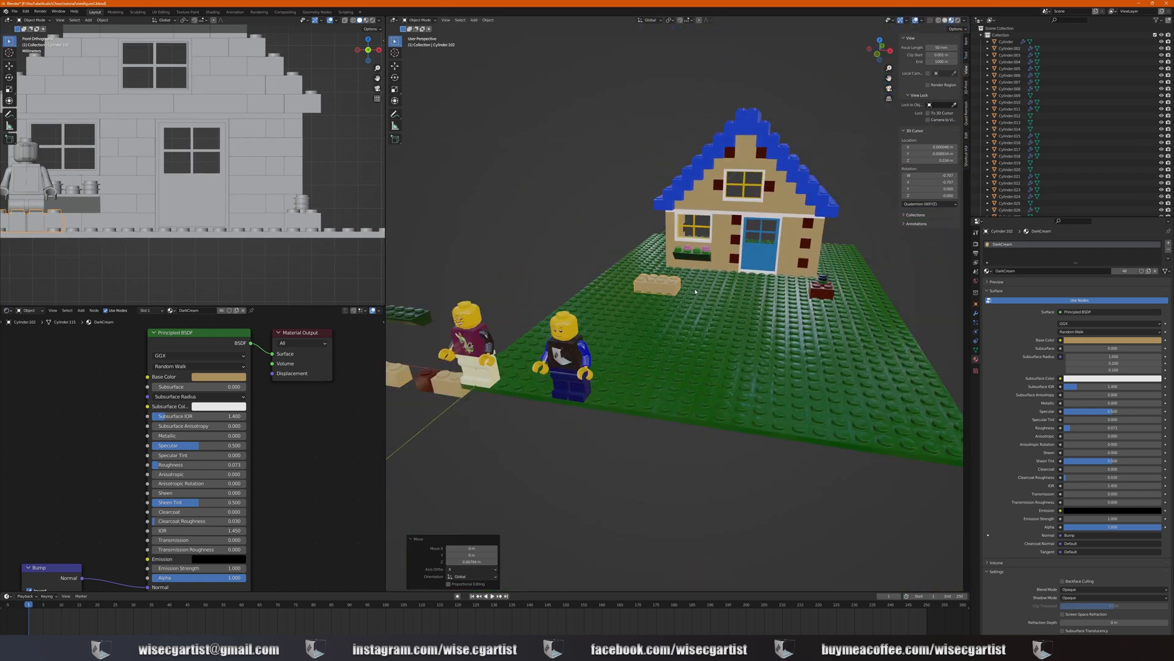
middle_drag(695, 292, 679, 324)
scroll(673, 313, down, 5)
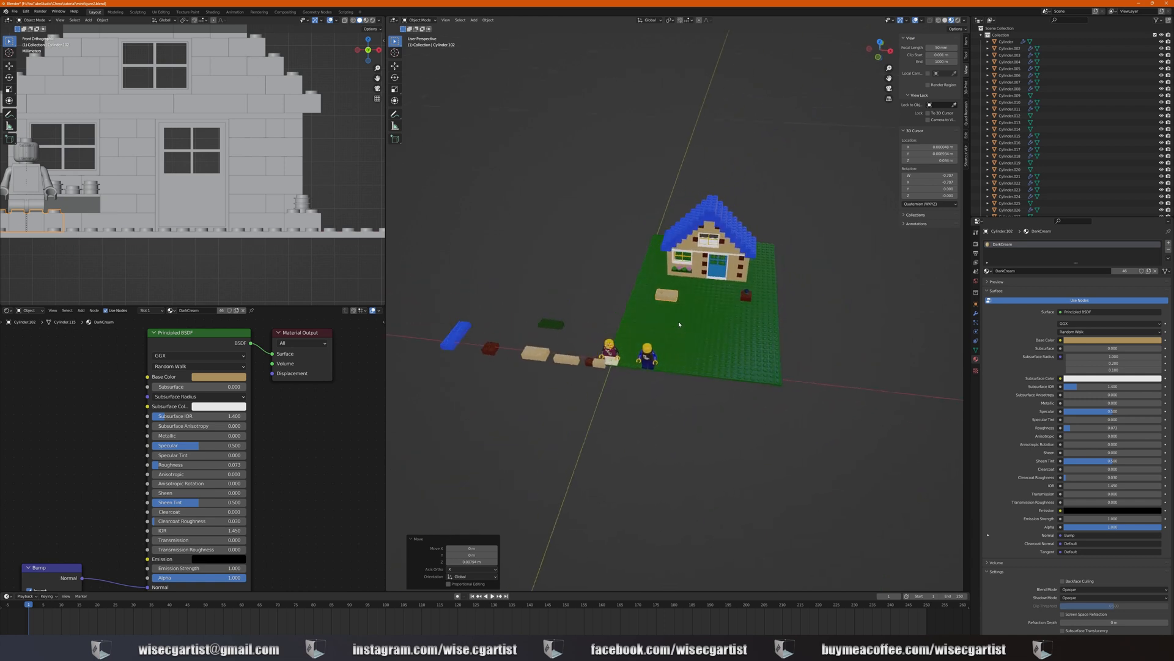
click(589, 361)
key(KP_7)
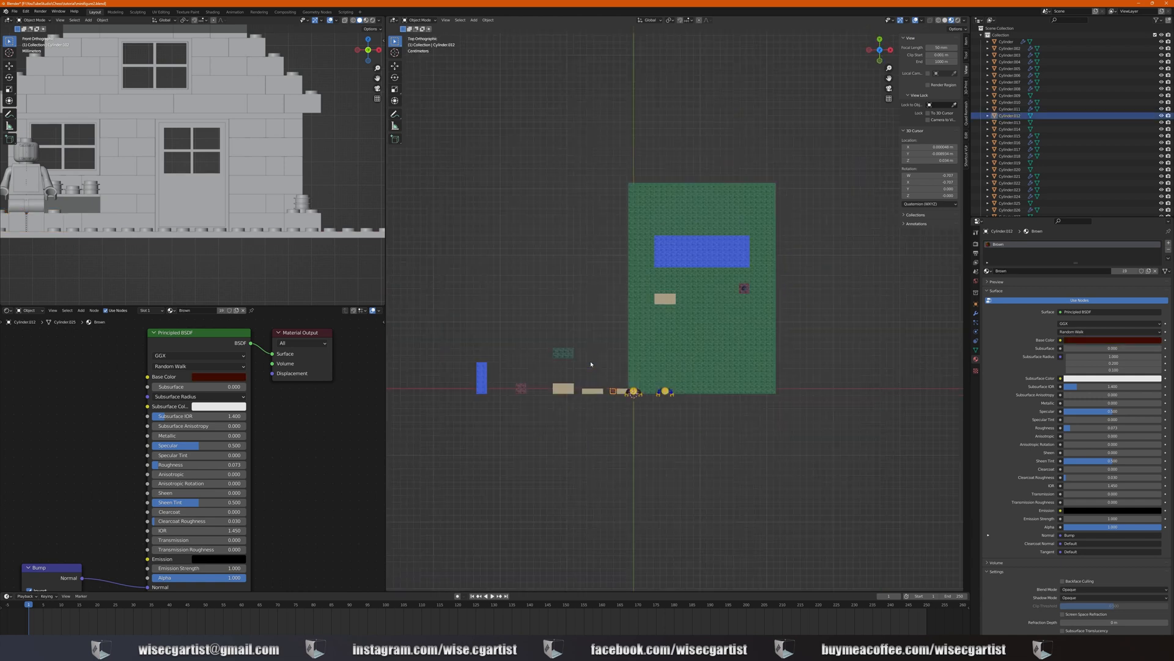
key(shift+d)
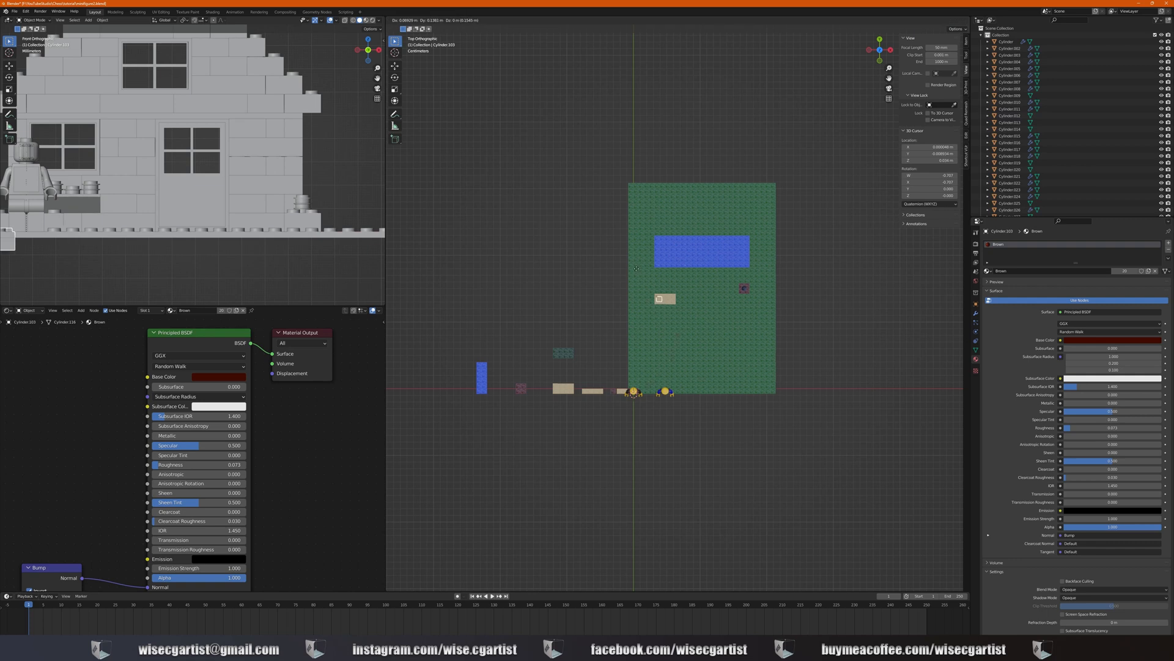
click(635, 266)
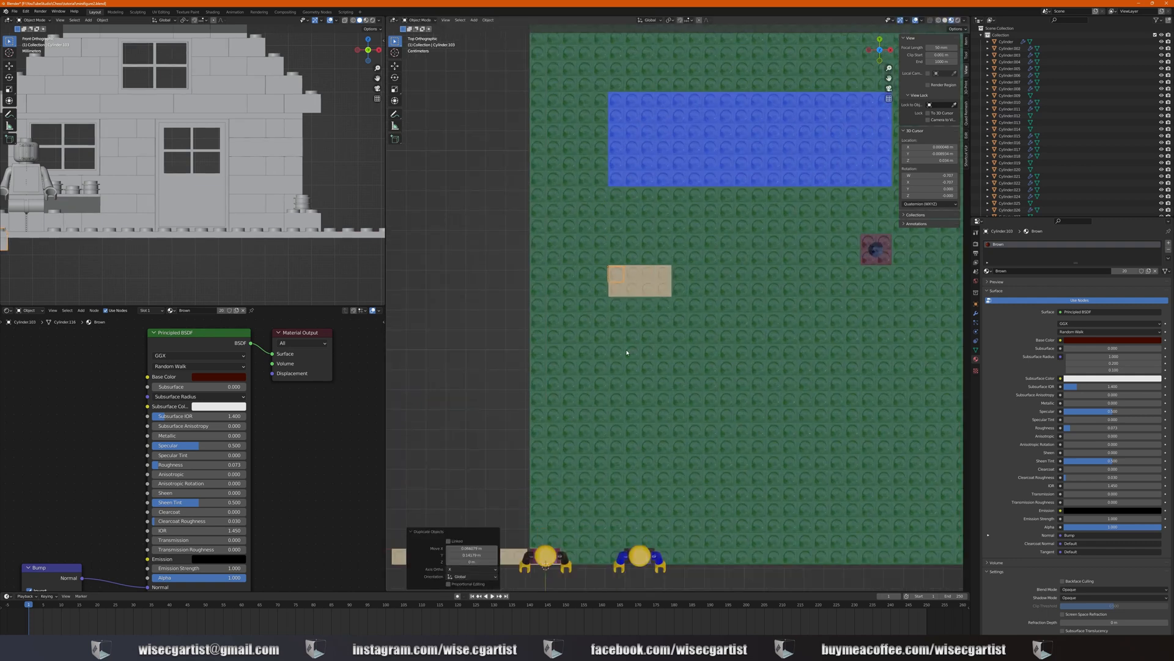
Align the brown 1x1 brick exactly with the cream brick's back-left stud in top view
scroll(627, 352, up, 4)
shift+middle_drag(621, 349, 683, 361)
key(g)
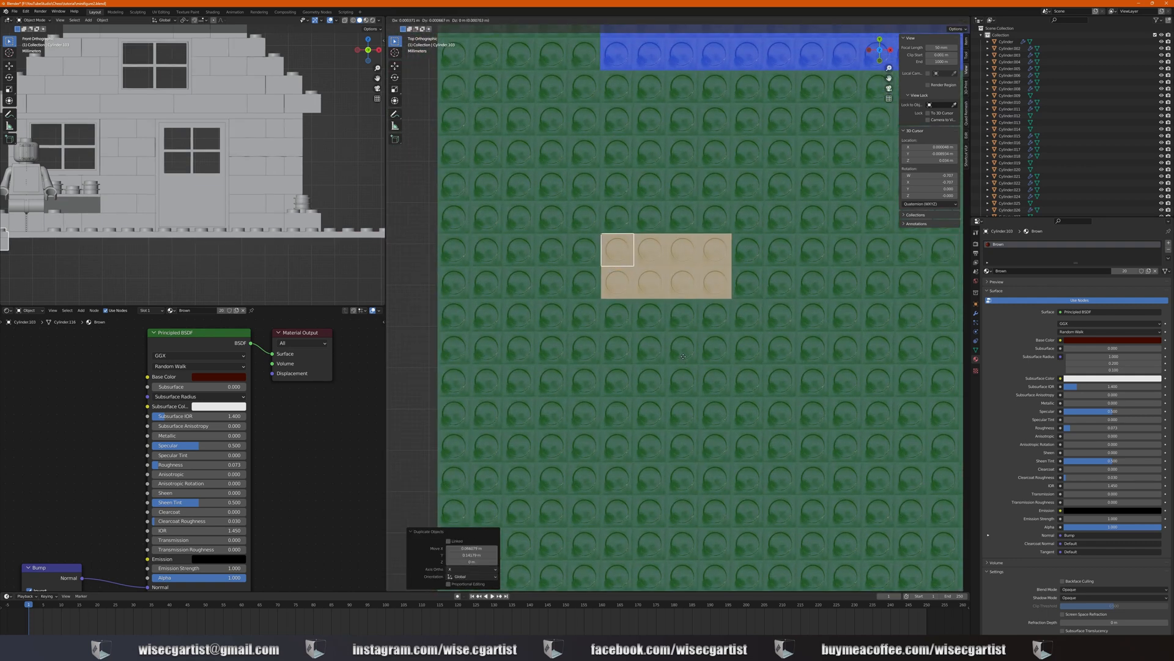
click(684, 362)
Raise the brown 1x1 brick along the Z axis until it stands above the cream brick's top
middle_drag(684, 362, 663, 293)
key(g)
key(z)
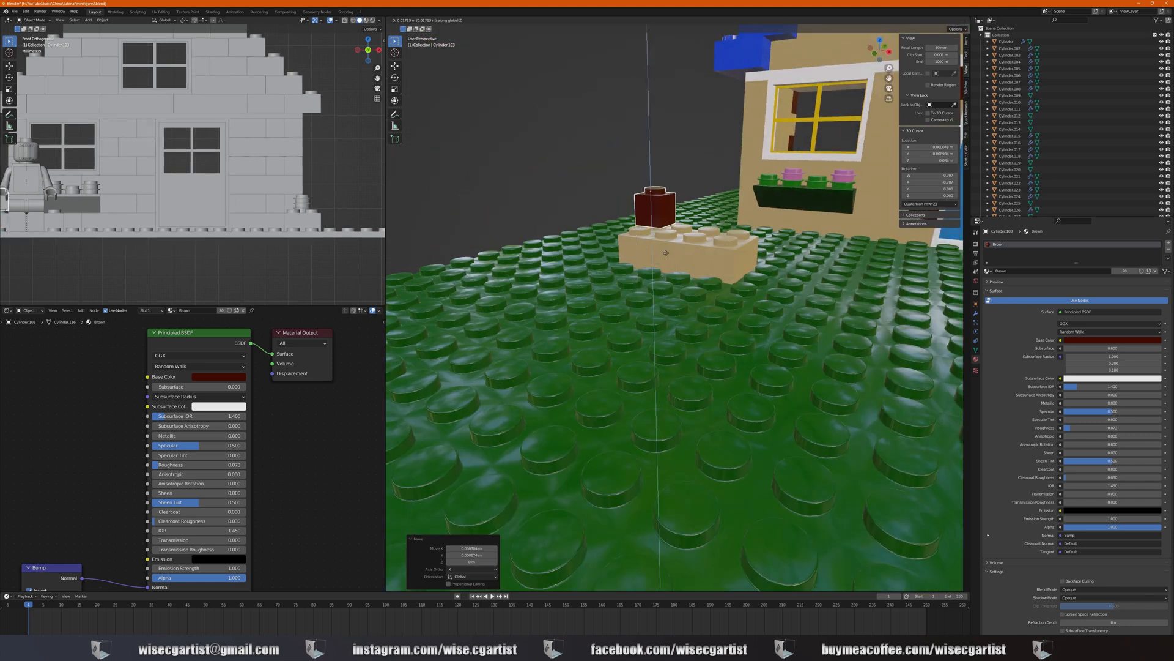
click(669, 252)
Fine-tune the brown 1x1 brick's height along the Z axis so it rests flush on the cream brick
key(KP_Decimal)
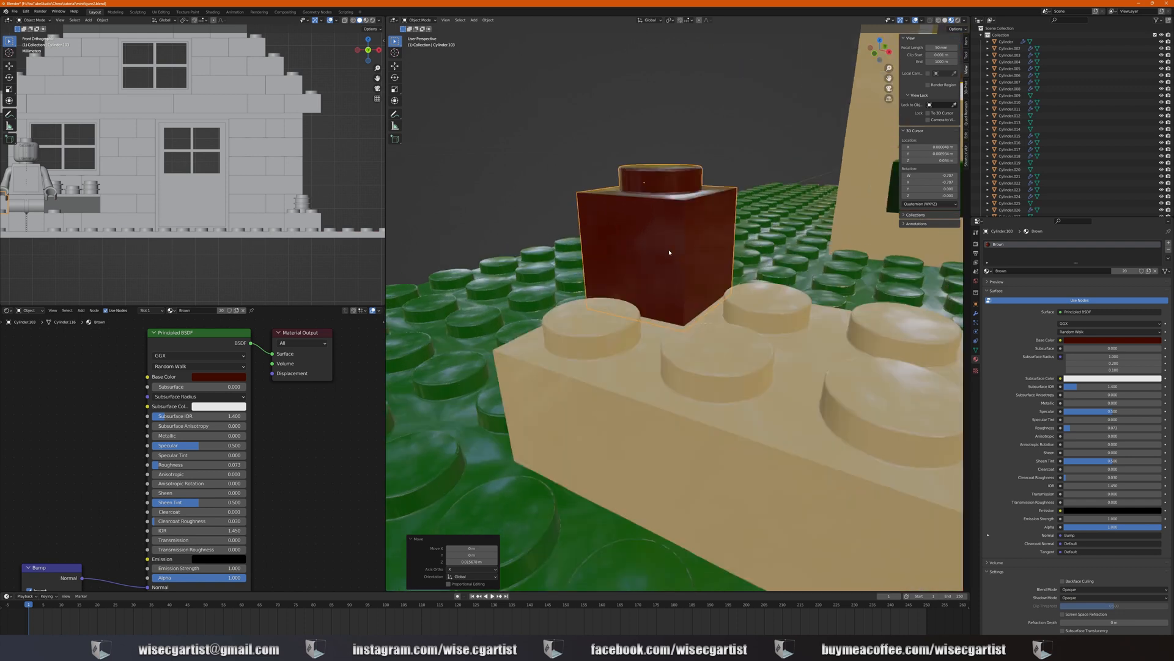
scroll(673, 256, down, 3)
middle_drag(708, 288, 725, 262)
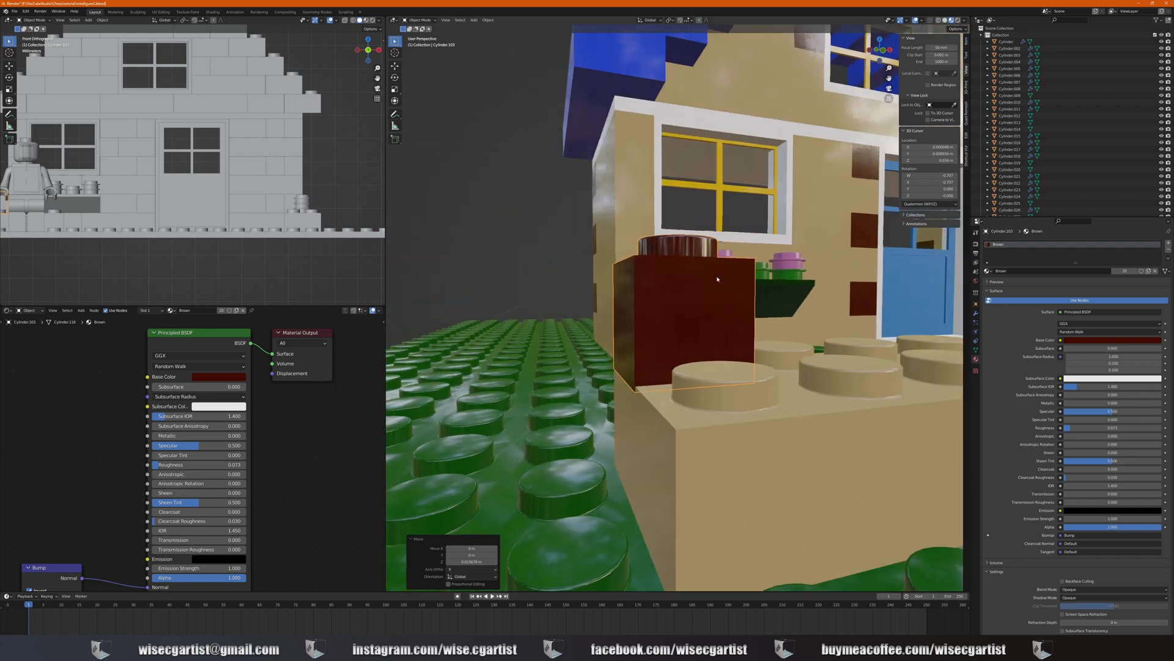
key(g)
key(z)
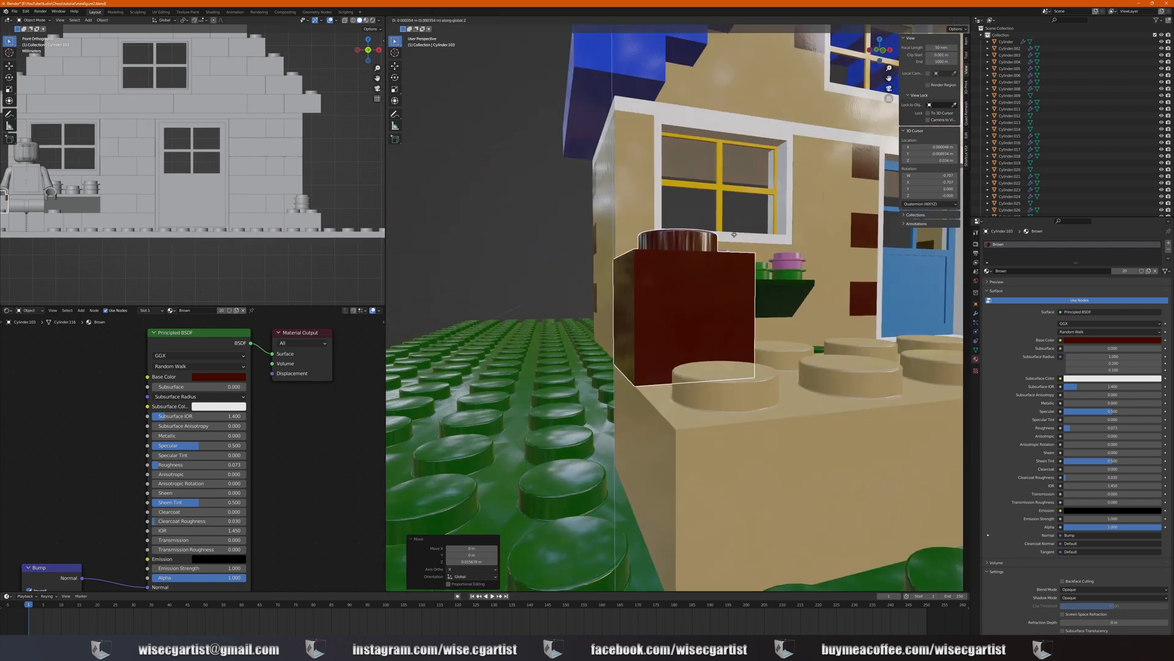
click(726, 263)
Duplicate a pink flower with its green base from the window box onto the third front-row stud of the cream brick
scroll(730, 316, down, 5)
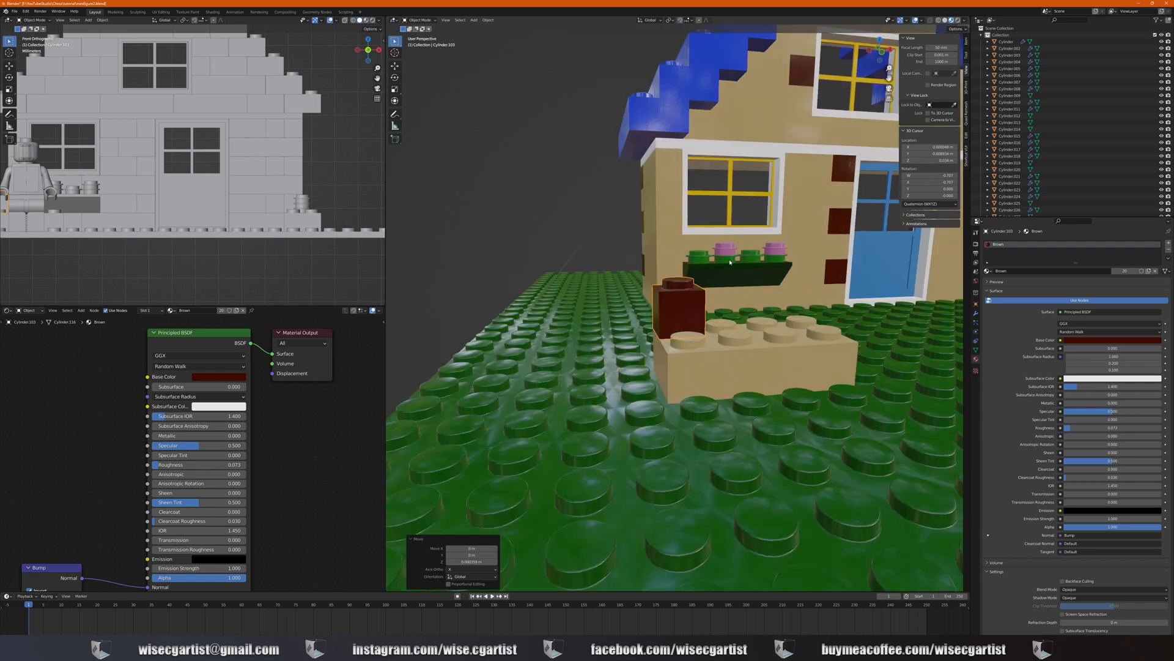
click(730, 260)
click(730, 251)
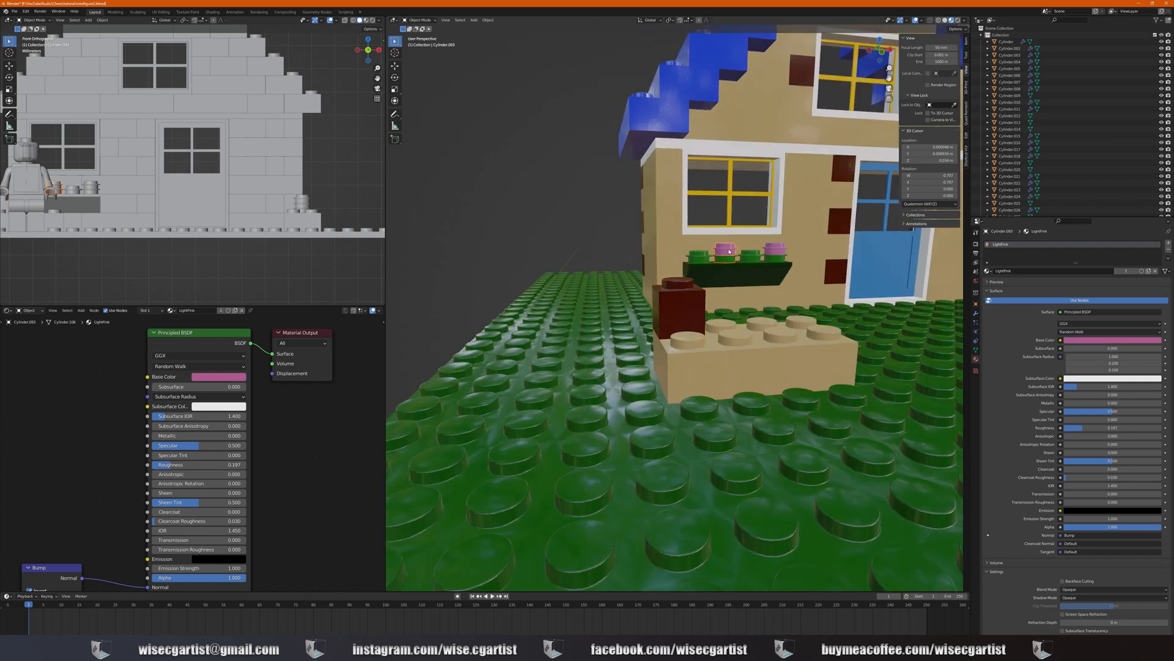
key(KP_7)
key(shift+d)
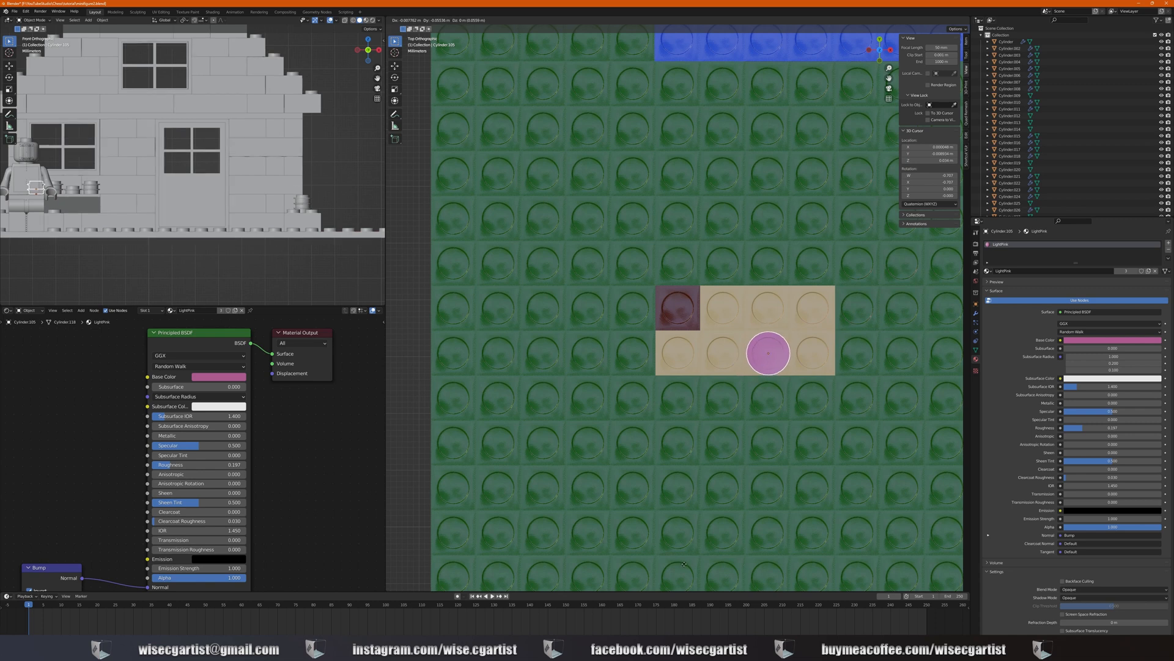
click(692, 569)
Lower the duplicated pink and green flower along the Z axis until it sits on the cream brick
middle_drag(691, 568, 680, 485)
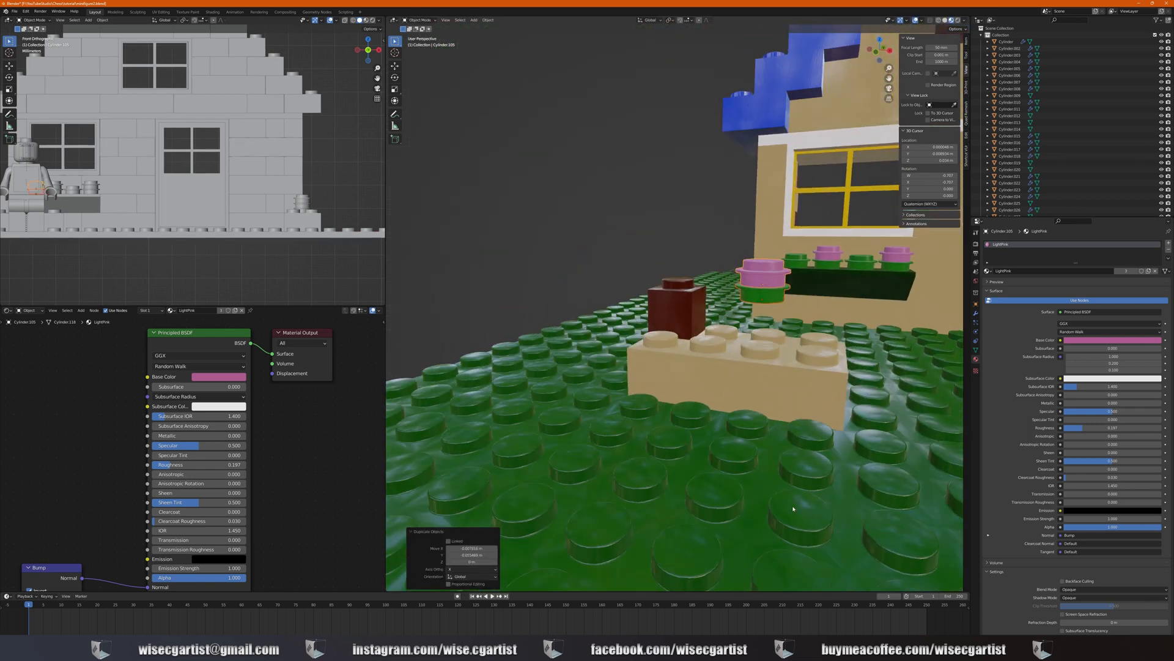
key(g)
key(z)
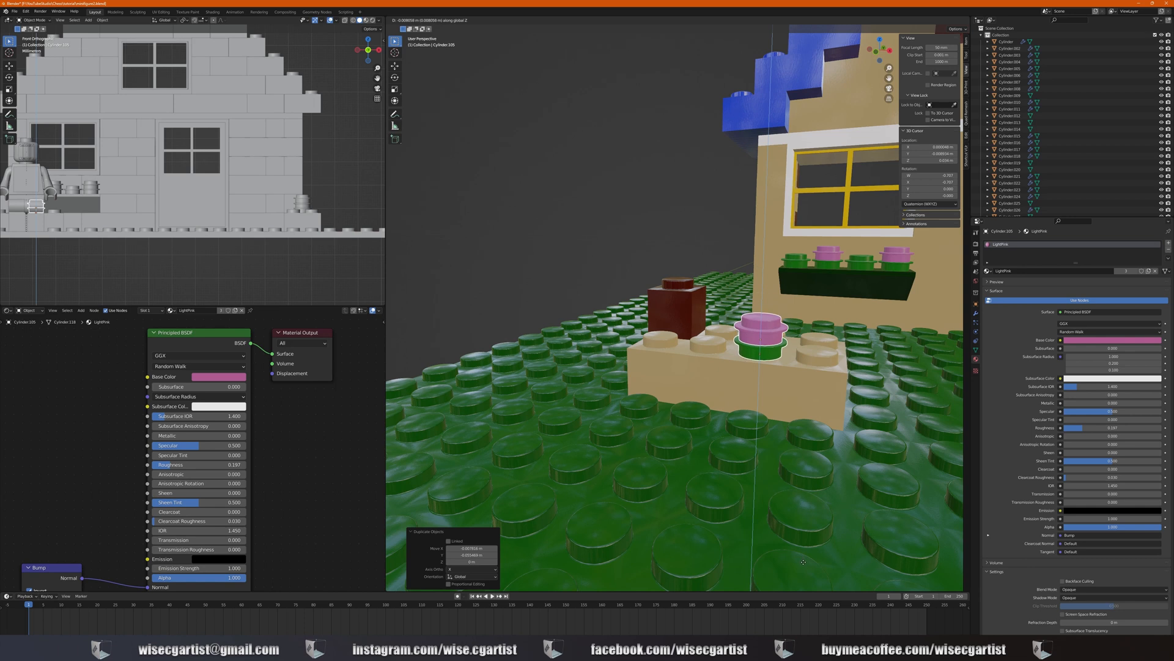
click(805, 565)
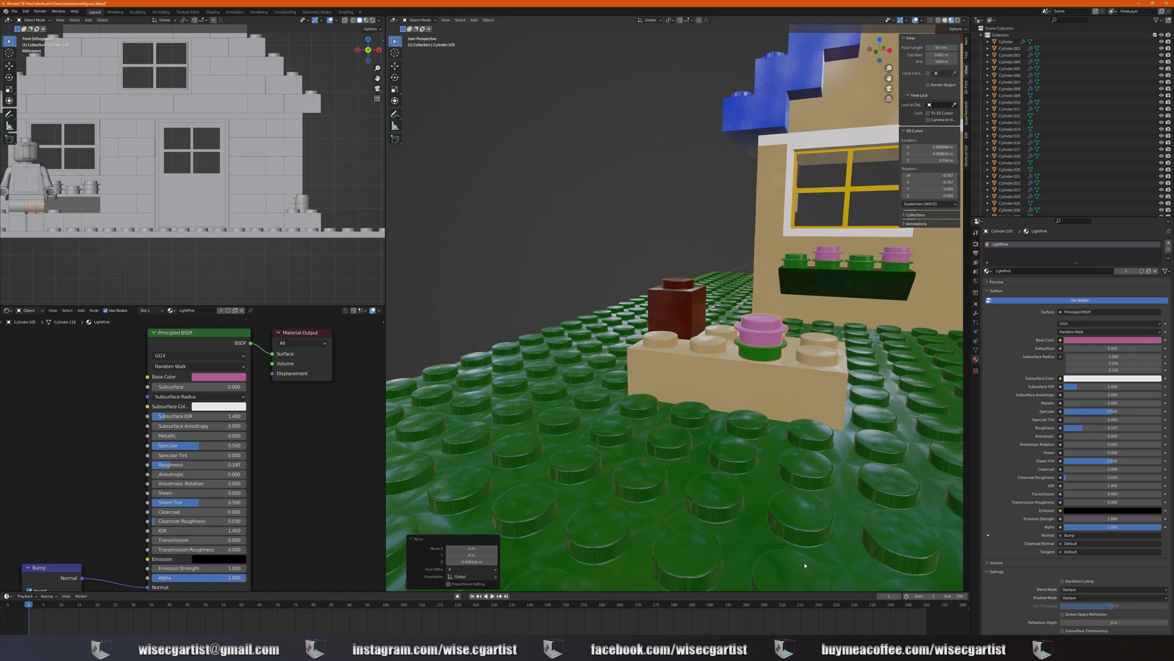
Duplicate the pink round piece on the cream brick upward along the Z axis to stack a second one on top
click(769, 341)
key(shift+d)
key(z)
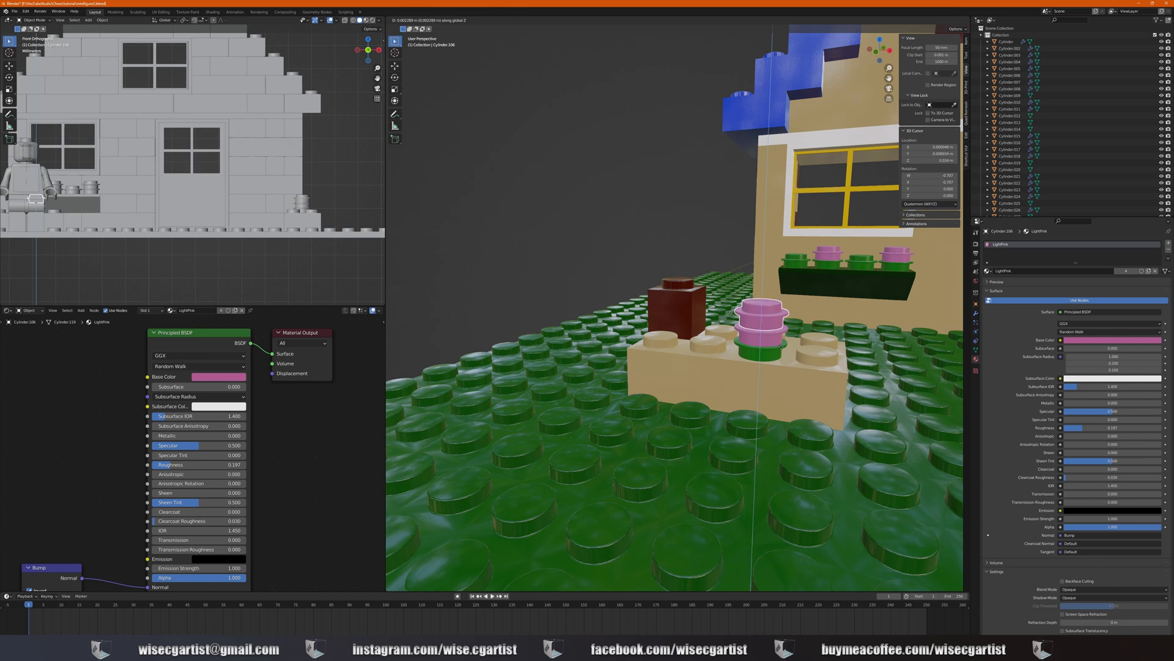
click(780, 343)
Inspect the house, both brick planters and the minifigures on the baseplate from several angles
scroll(716, 382, down, 5)
click(717, 383)
scroll(725, 383, down, 5)
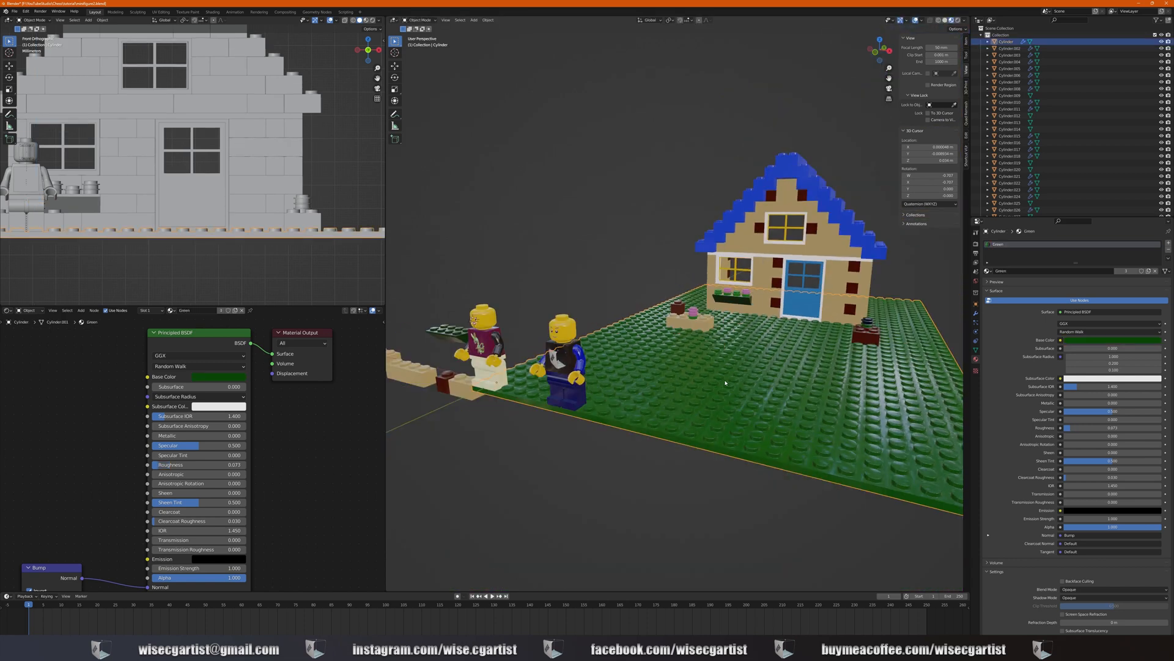
scroll(738, 363, down, 2)
middle_drag(738, 363, 674, 385)
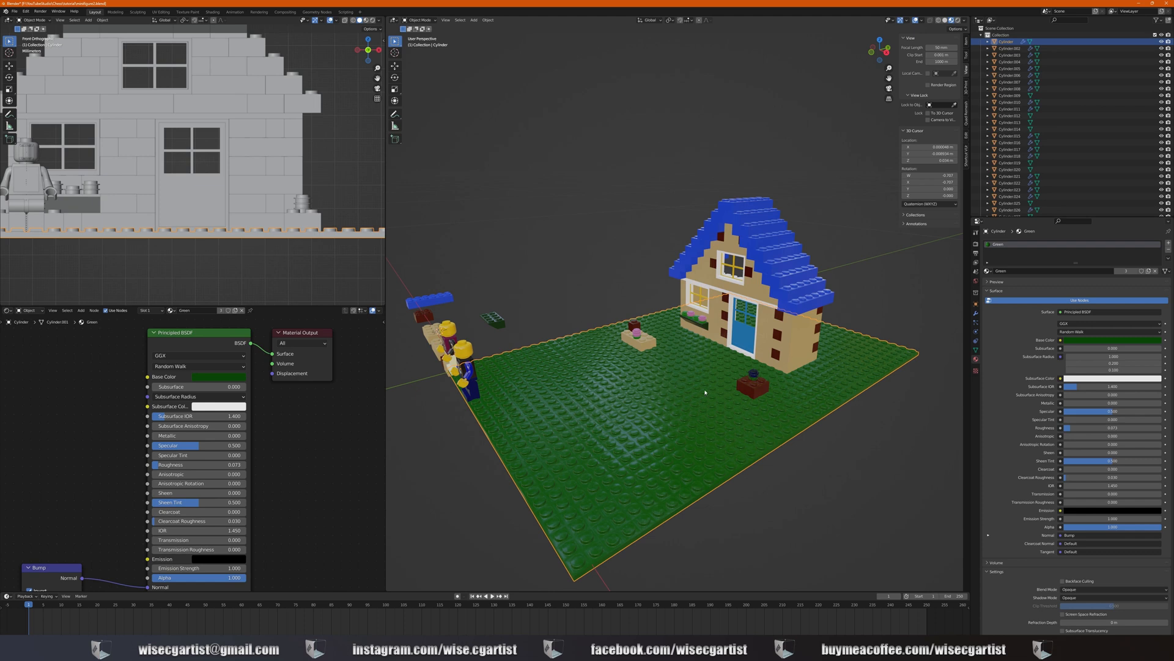
middle_drag(748, 354, 719, 346)
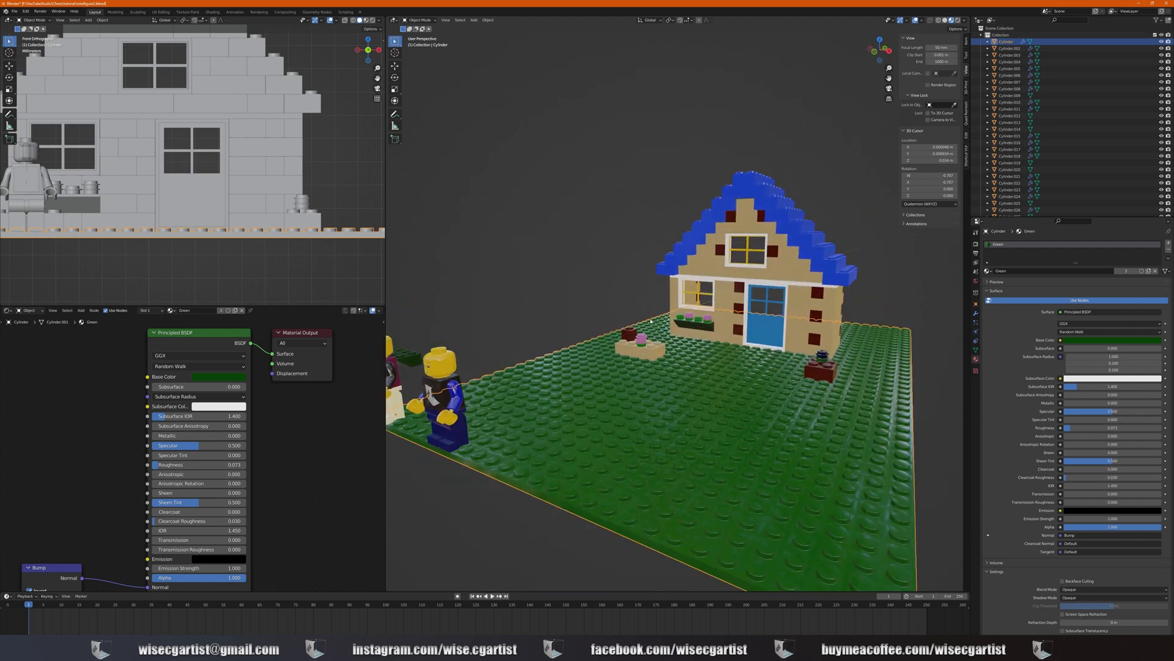
middle_drag(779, 367, 747, 379)
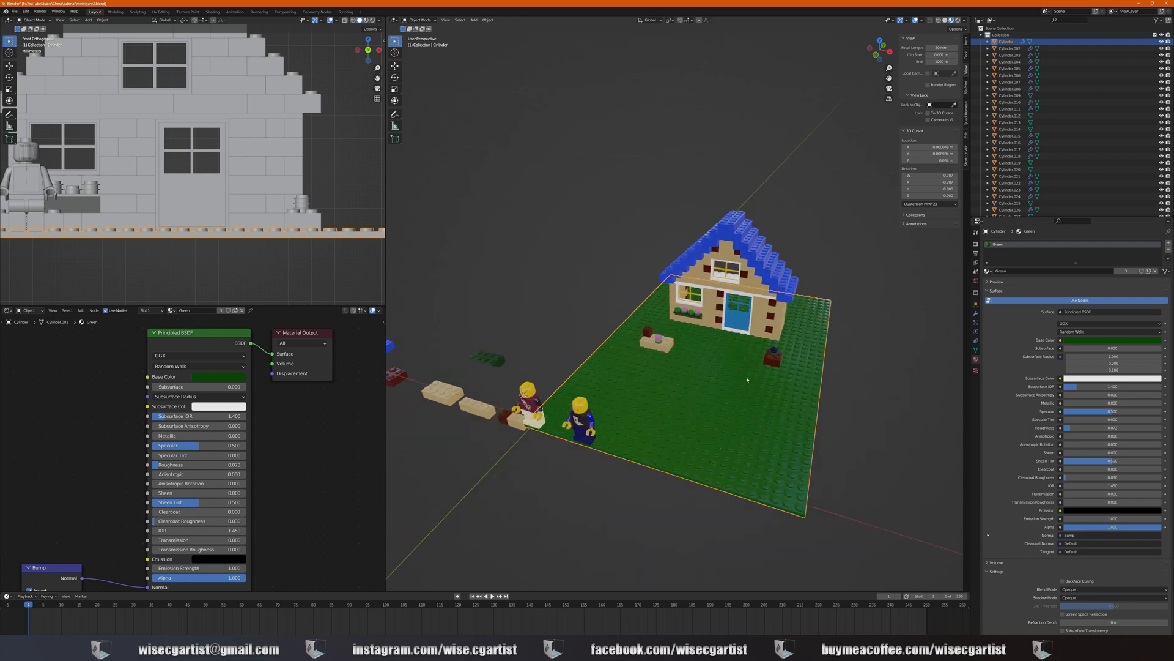
scroll(739, 376, up, 2)
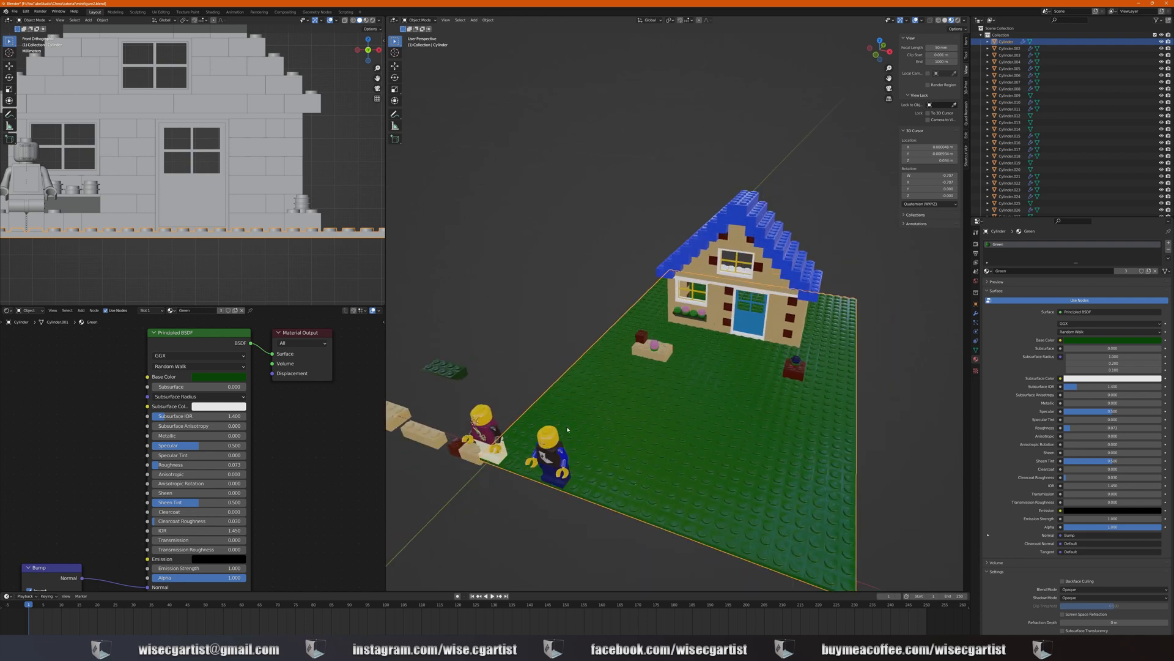
middle_drag(568, 429, 585, 432)
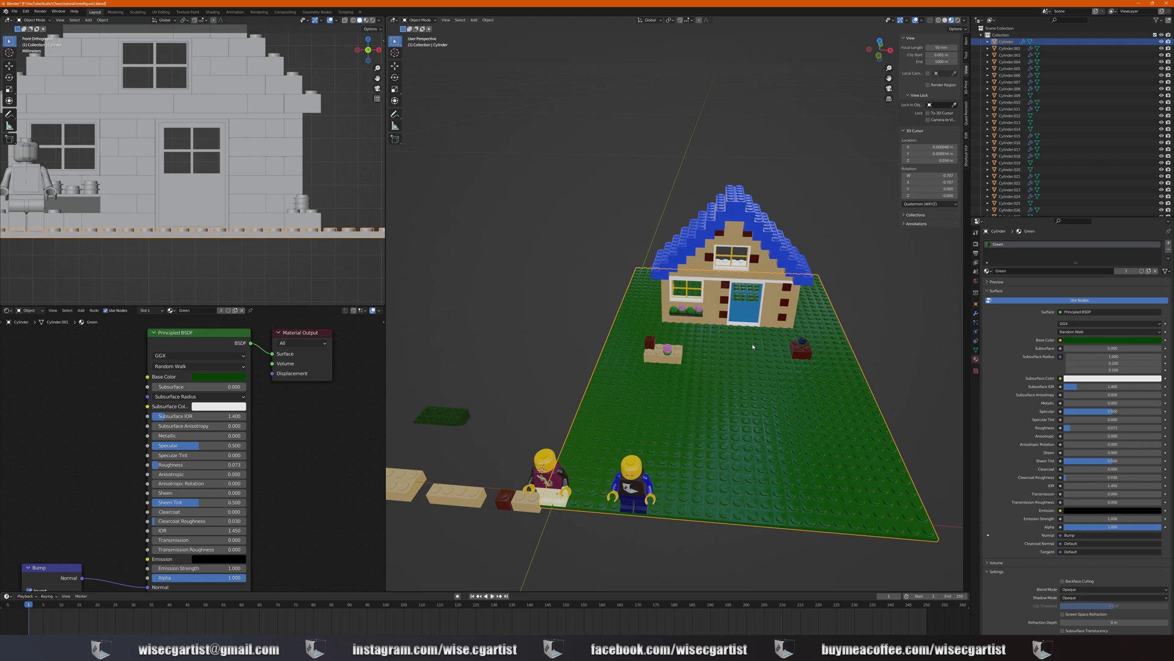
Move the black-shirt minifigure across the baseplate to stand in front of the house door beside the dark red planter, aligned with the studs
shift+middle_drag(753, 347, 696, 346)
click(554, 487)
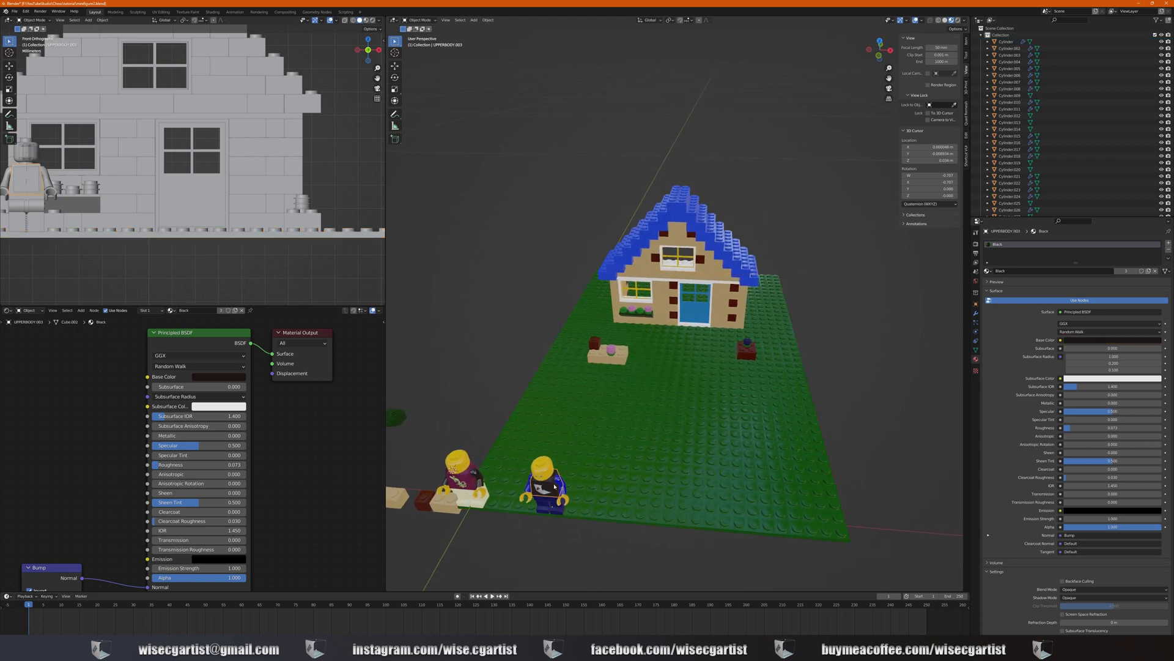
key(KP_7)
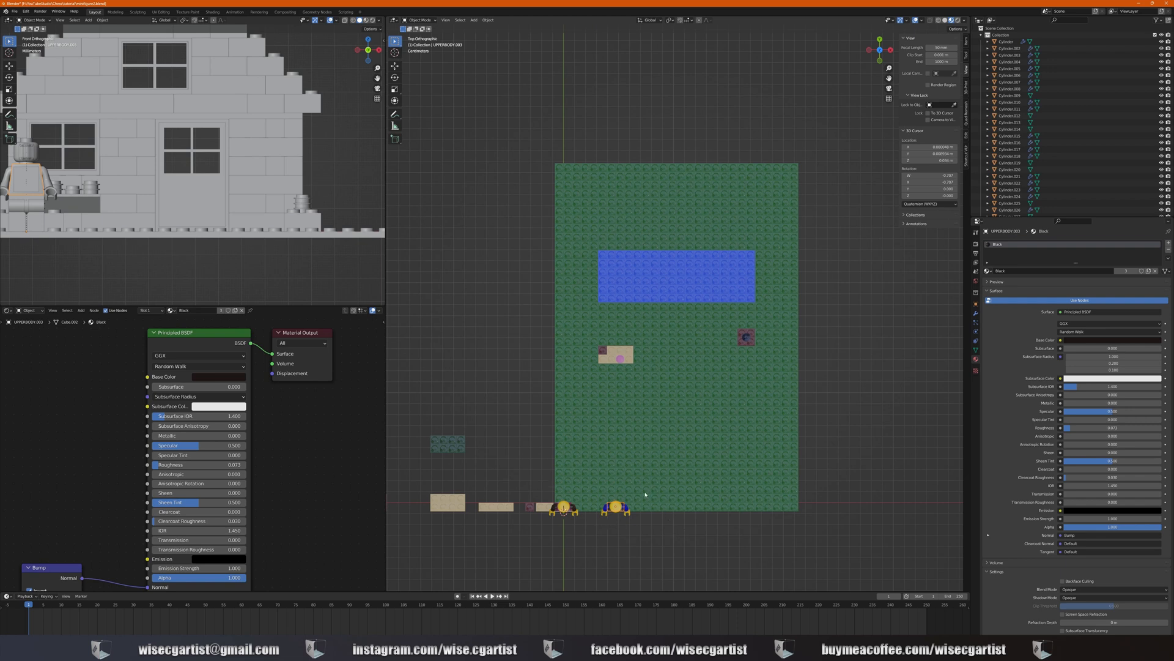
key(g)
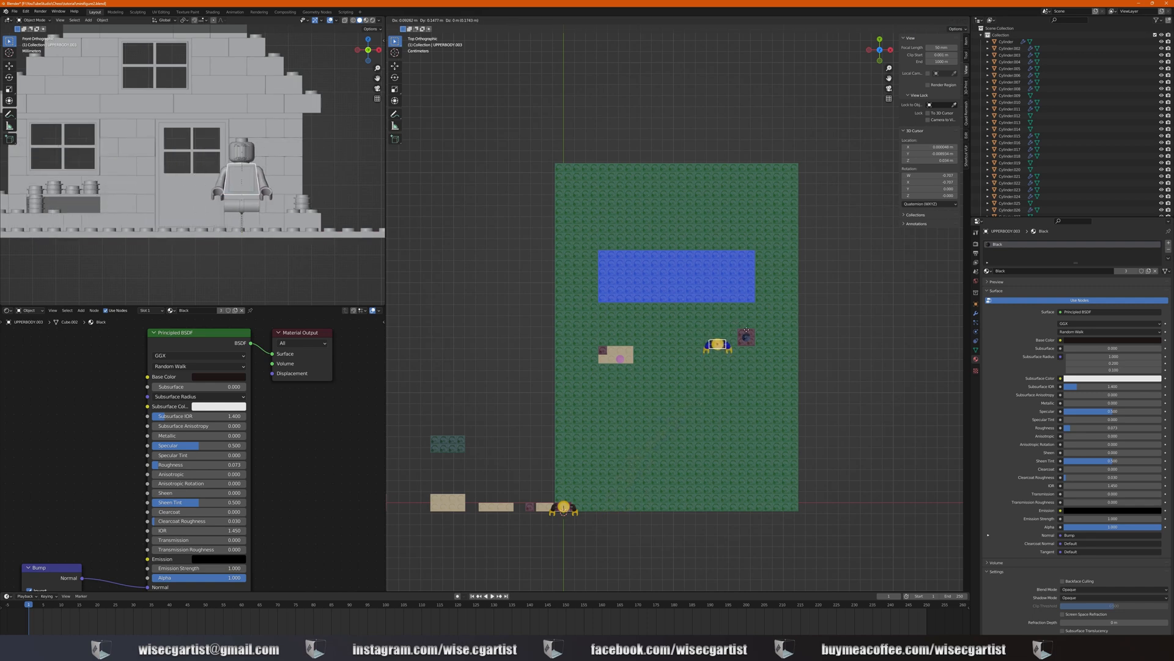
click(740, 328)
scroll(679, 308, up, 10)
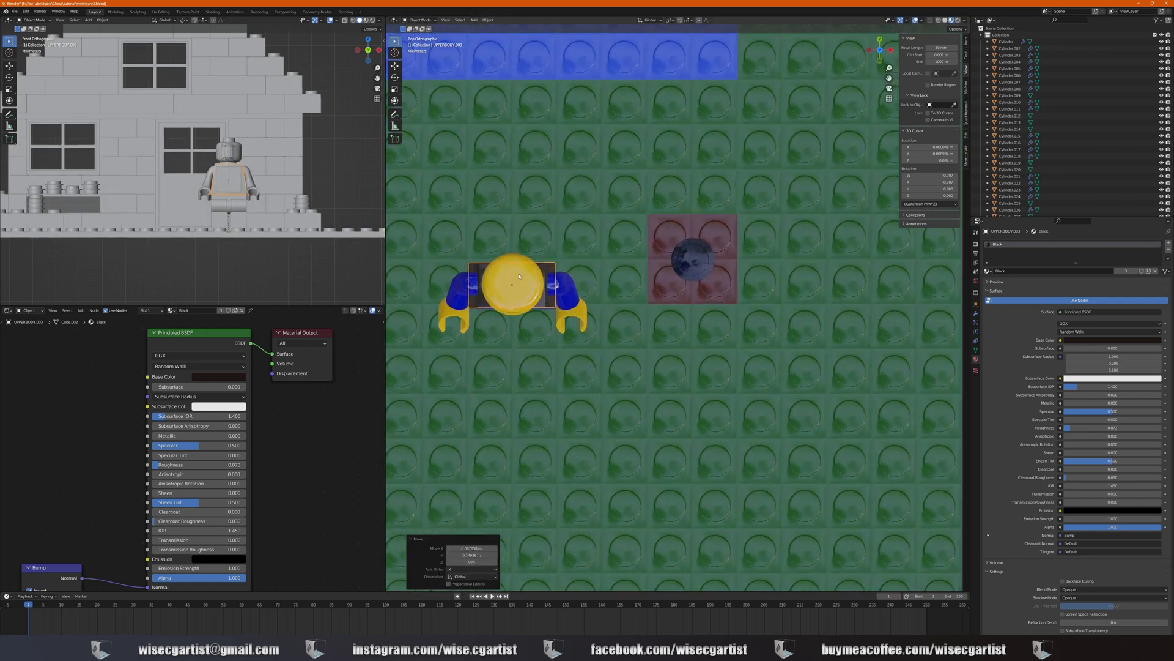
key(g)
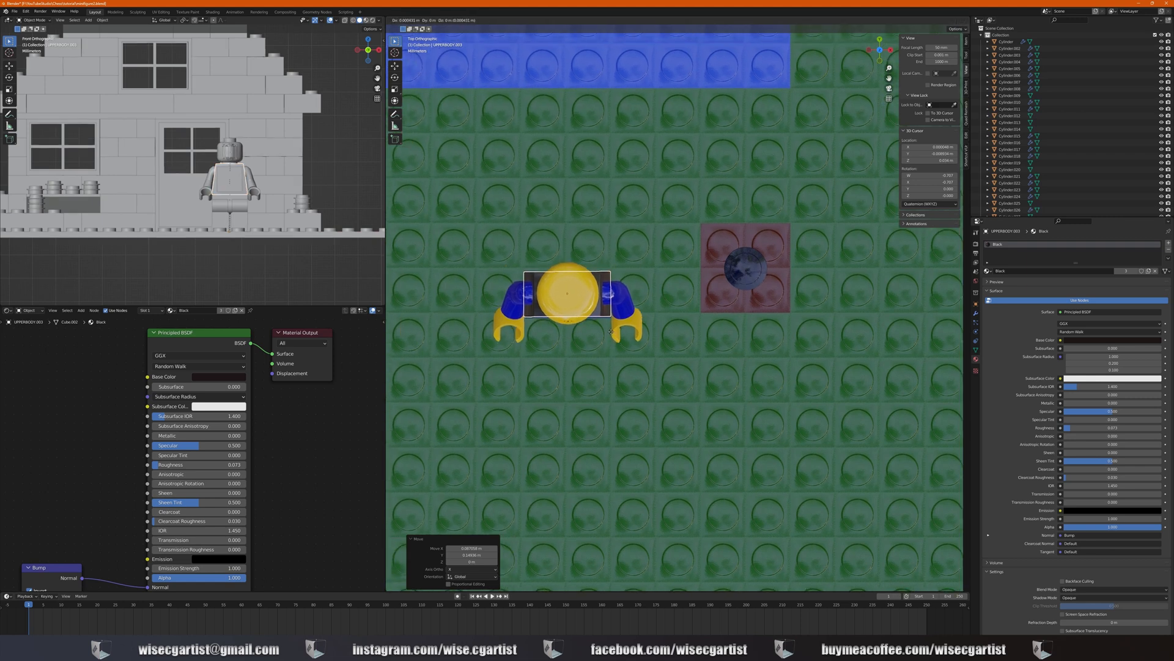
click(612, 328)
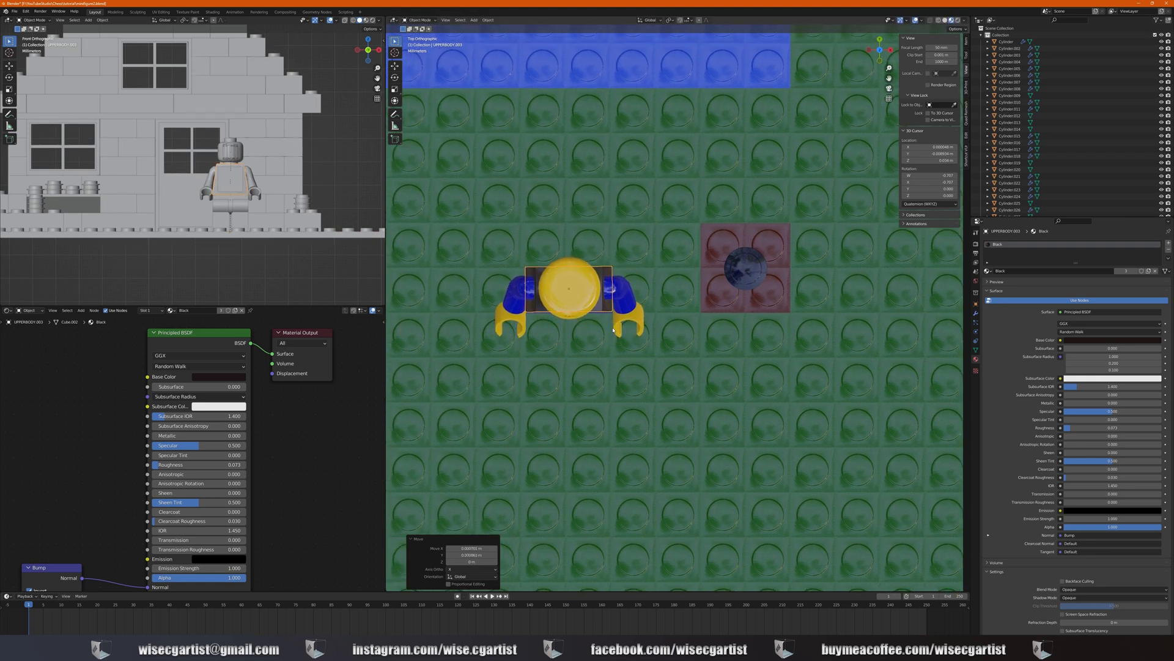
Set the pivot point to 3D Cursor and rotate the minifigure's left arm forward about its shoulder by about 44°
middle_drag(612, 327, 586, 310)
key(KP_3)
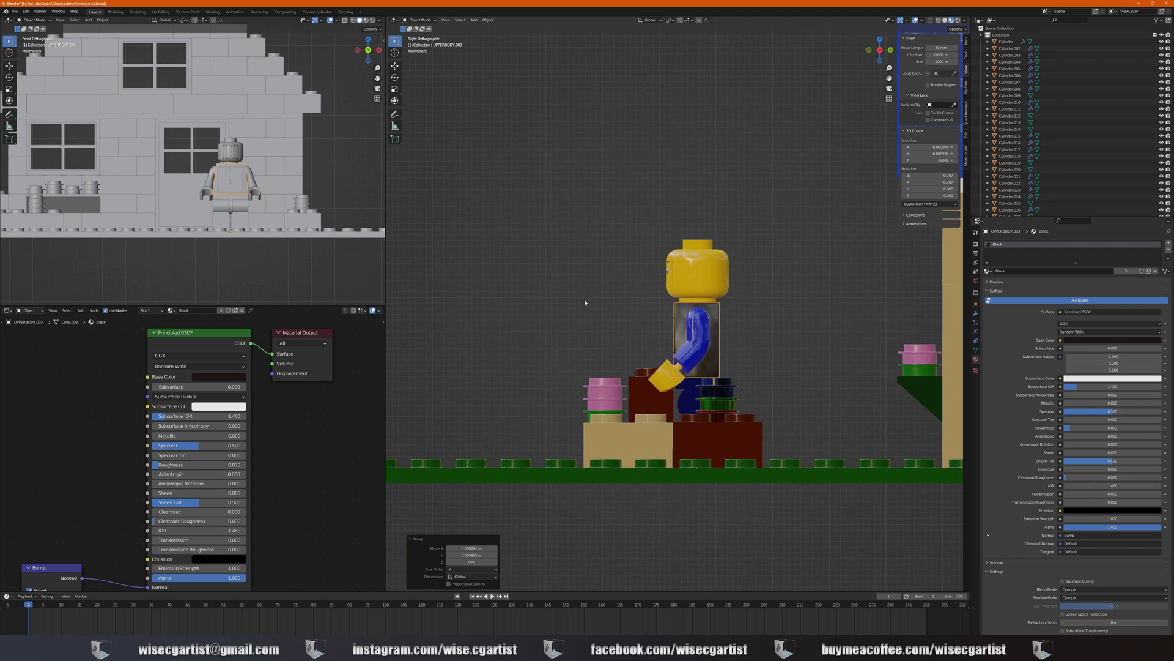
scroll(733, 369, up, 4)
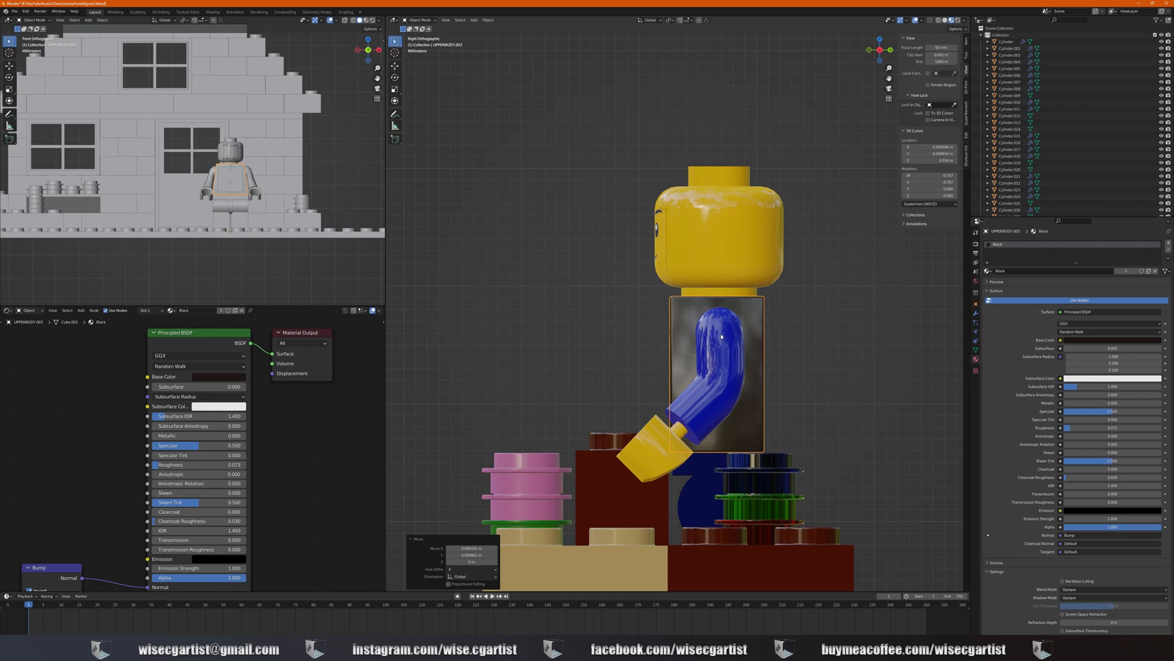
click(727, 367)
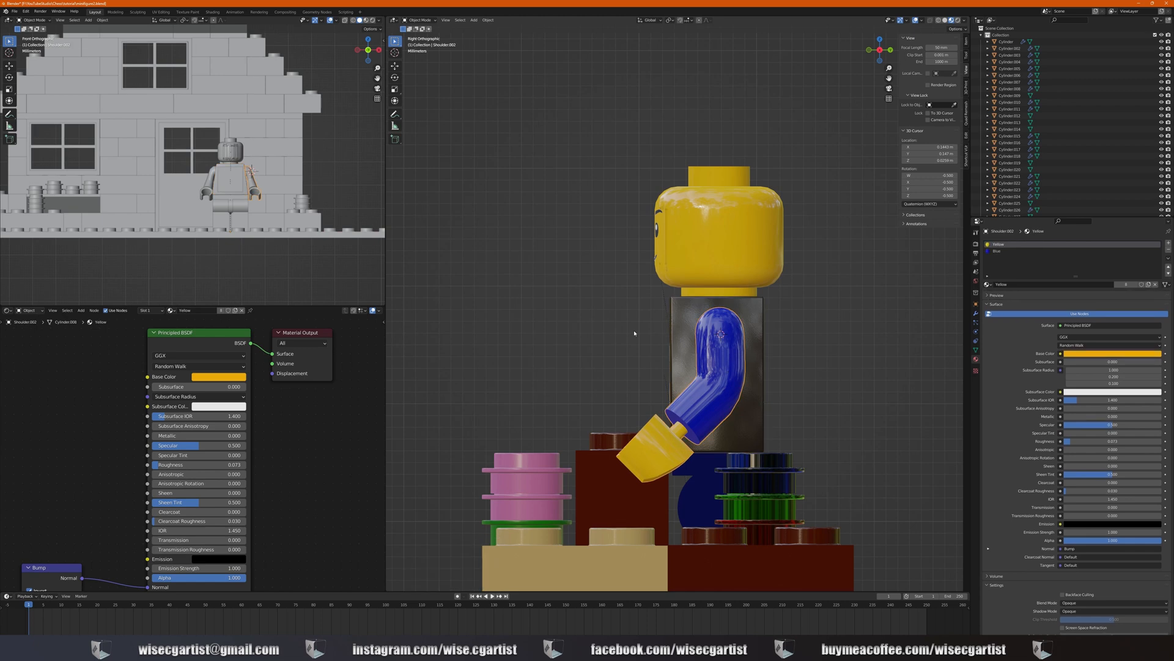
key(period)
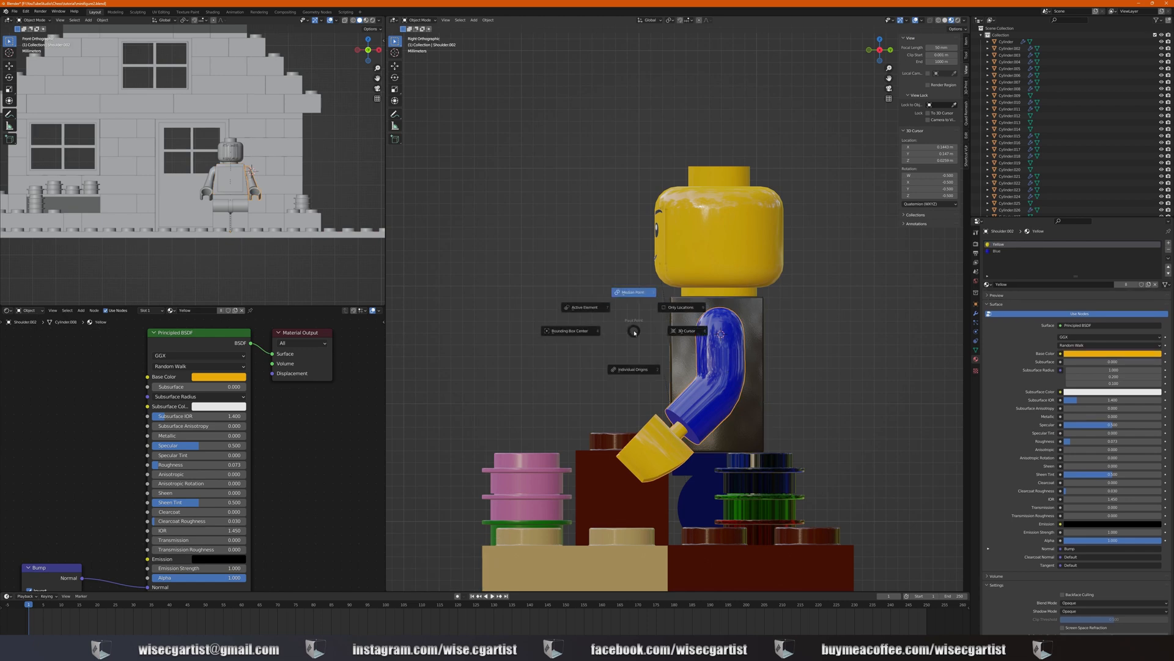
click(694, 333)
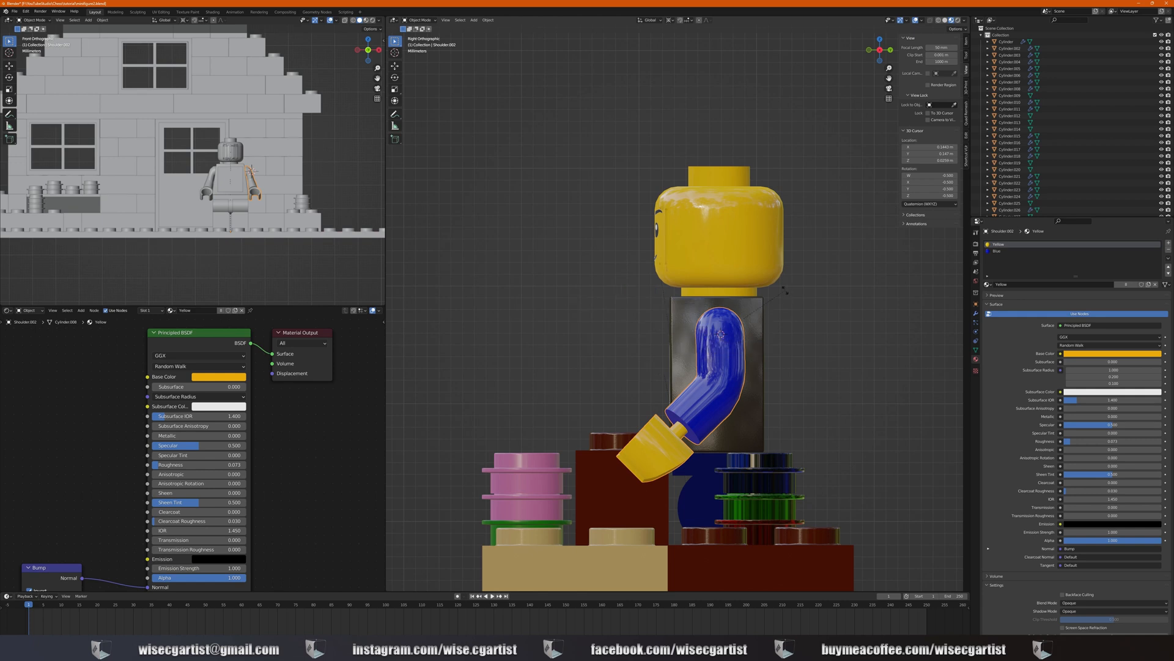
key(r)
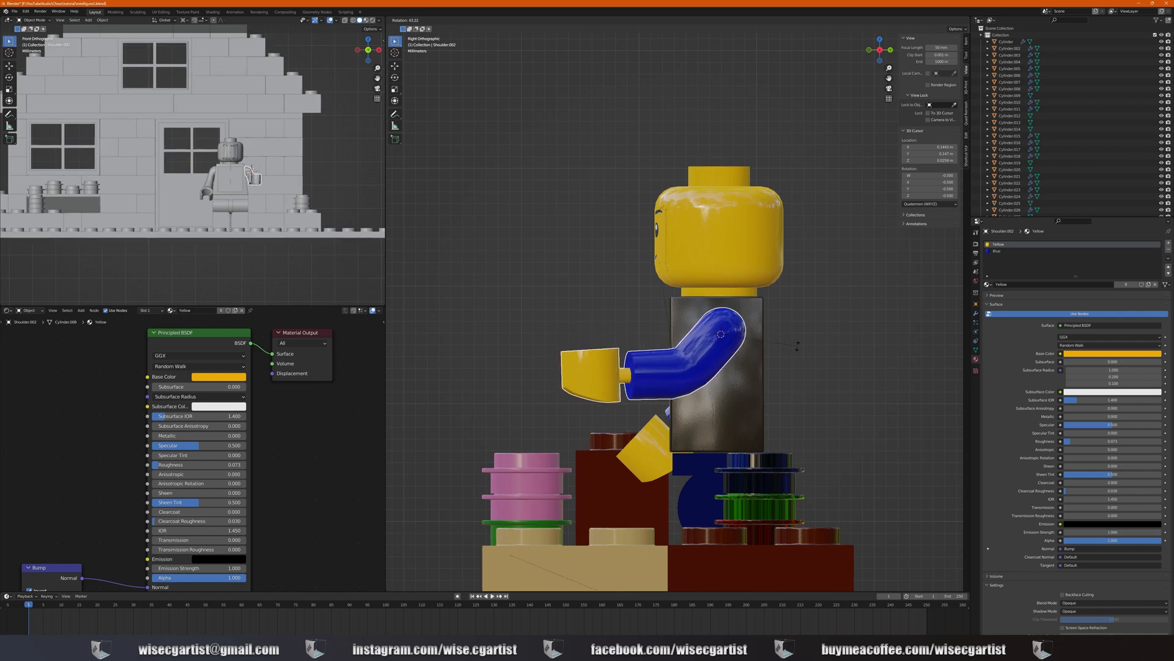
click(799, 348)
Rotate the black-shirt minifigure's right arm backward about the shoulder in the left side view
middle_drag(734, 327, 794, 348)
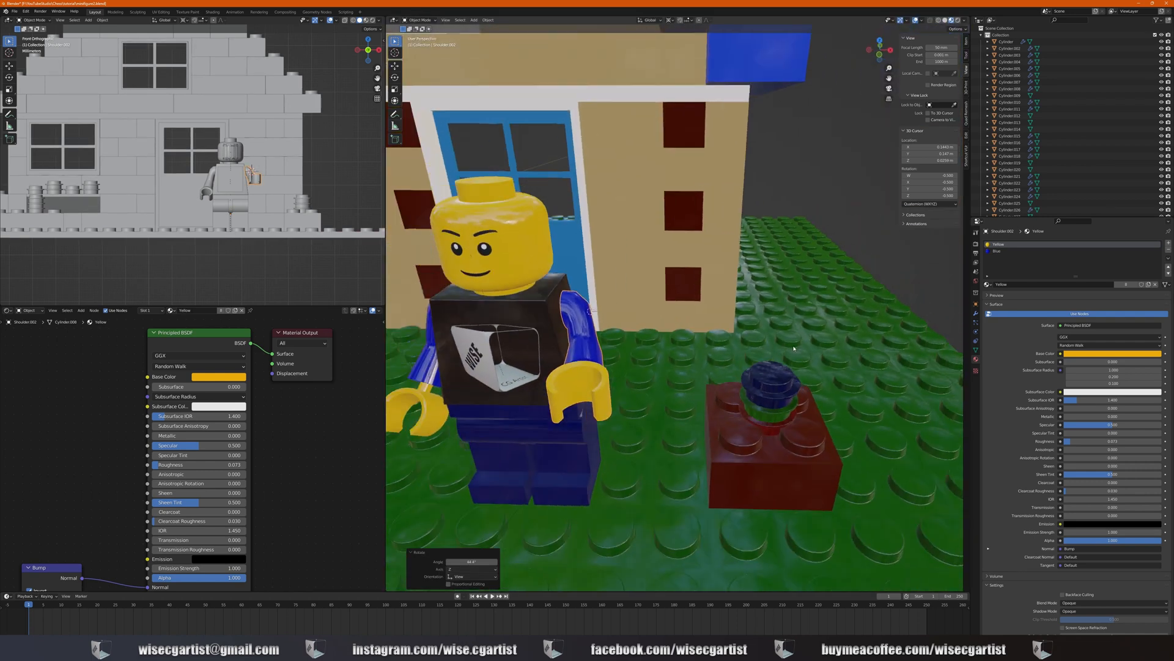
scroll(794, 348, down, 4)
scroll(649, 351, up, 2)
middle_drag(646, 350, 664, 356)
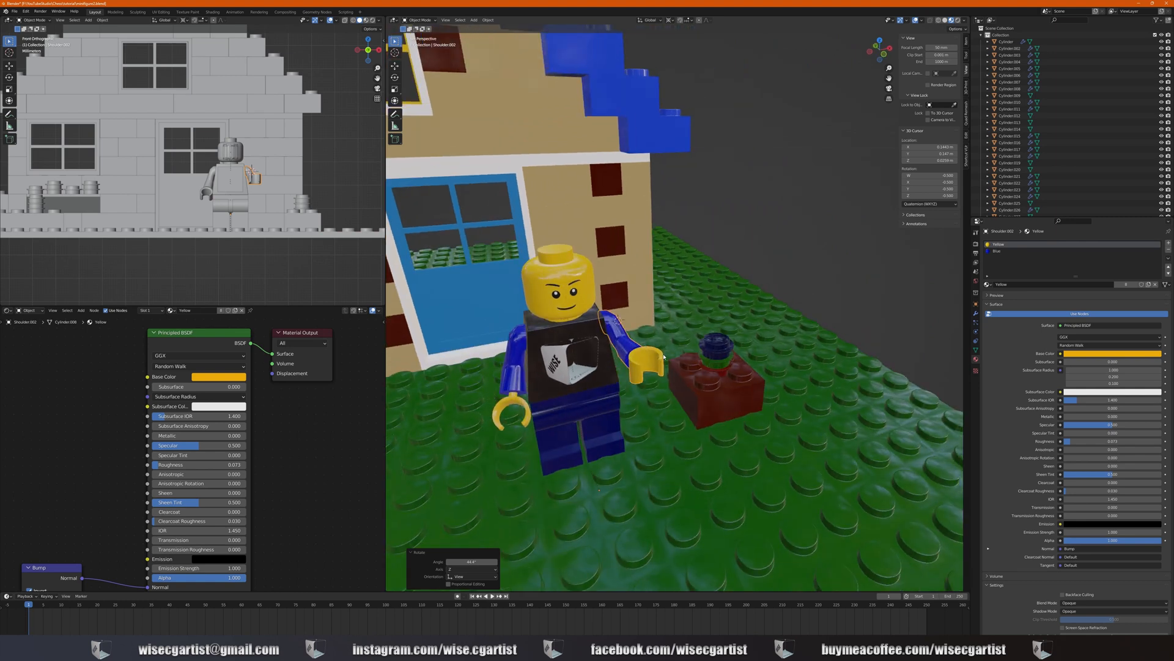
key(ctrl+KP_3)
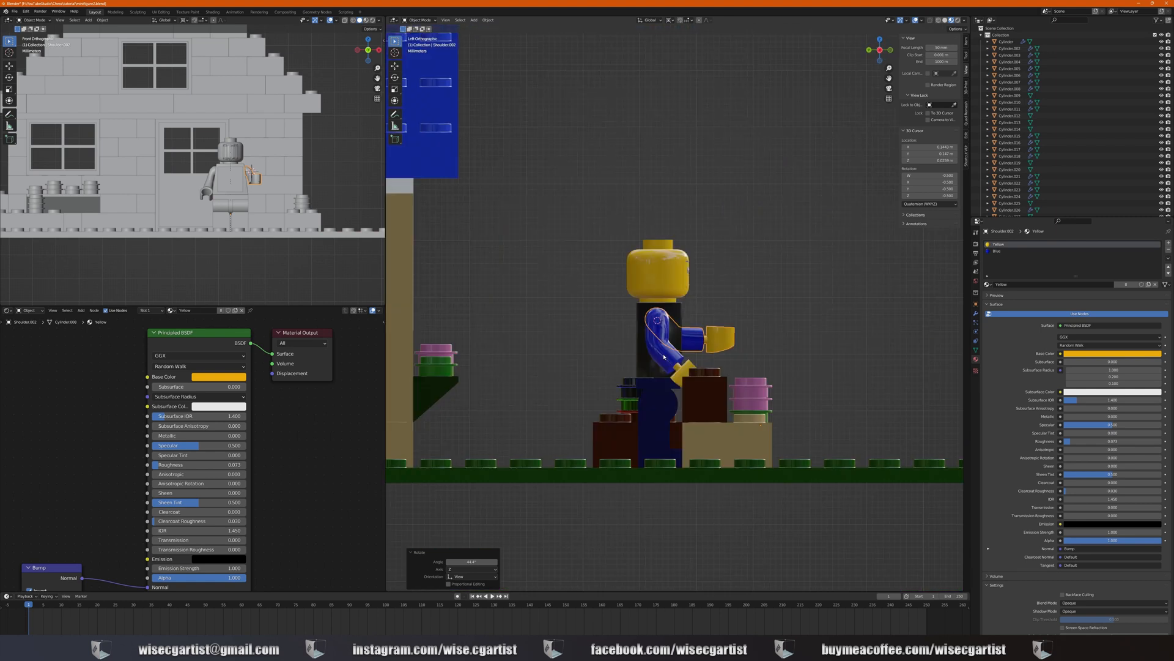
scroll(664, 356, up, 2)
click(659, 378)
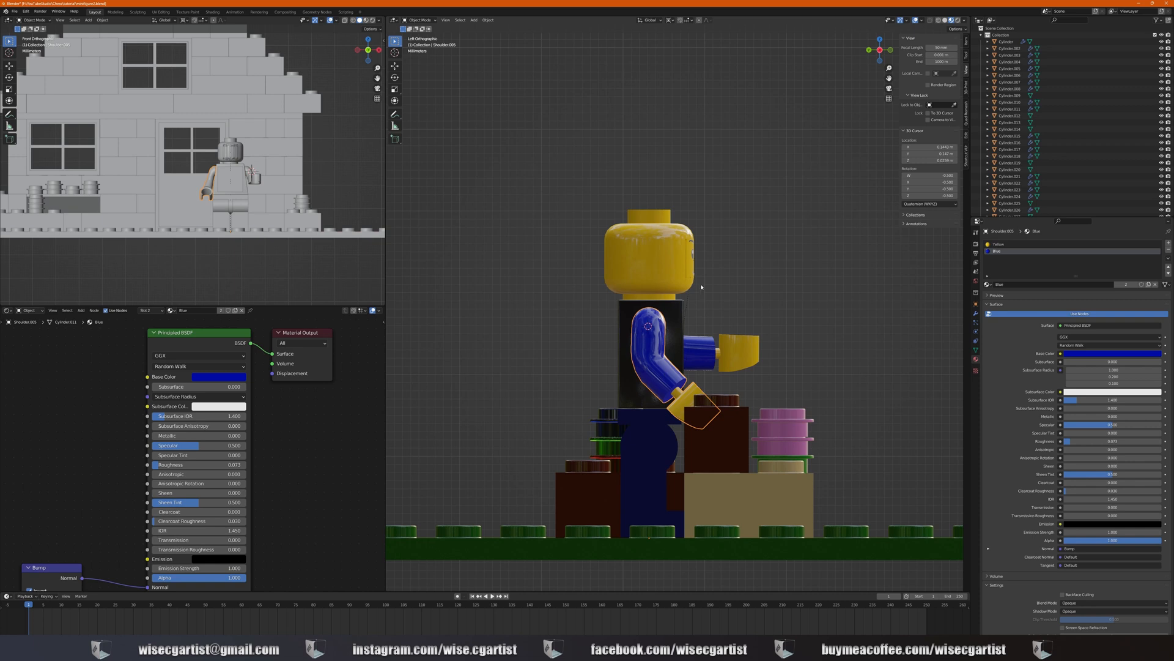
key(r)
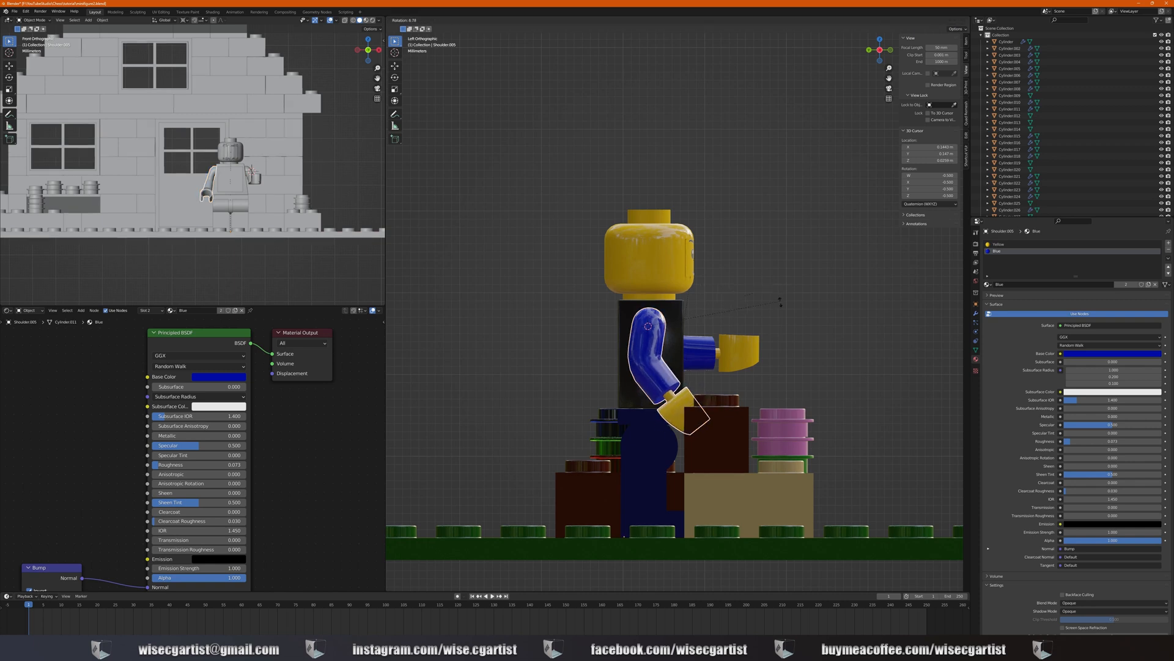
click(702, 386)
Place the 3D cursor at the centre of the minifigure's head and turn the head away from the raised arm in top view
middle_drag(702, 387, 670, 373)
key(KP_7)
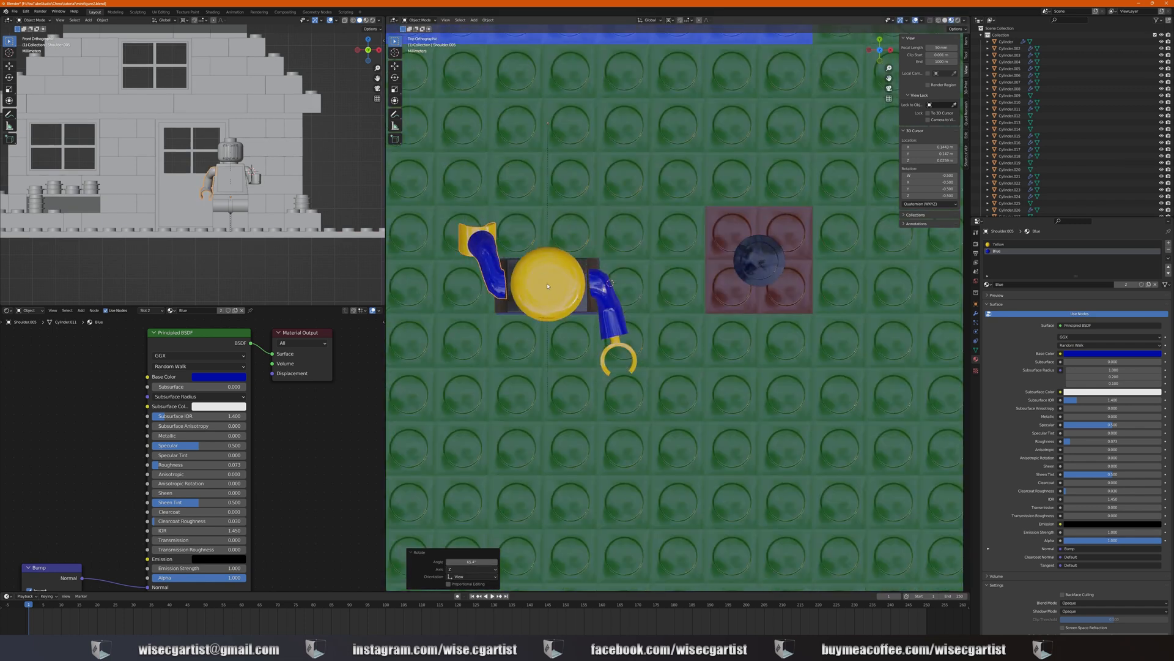
click(548, 285)
scroll(548, 285, up, 3)
shift+middle_drag(520, 277, 701, 326)
scroll(823, 298, up, 1)
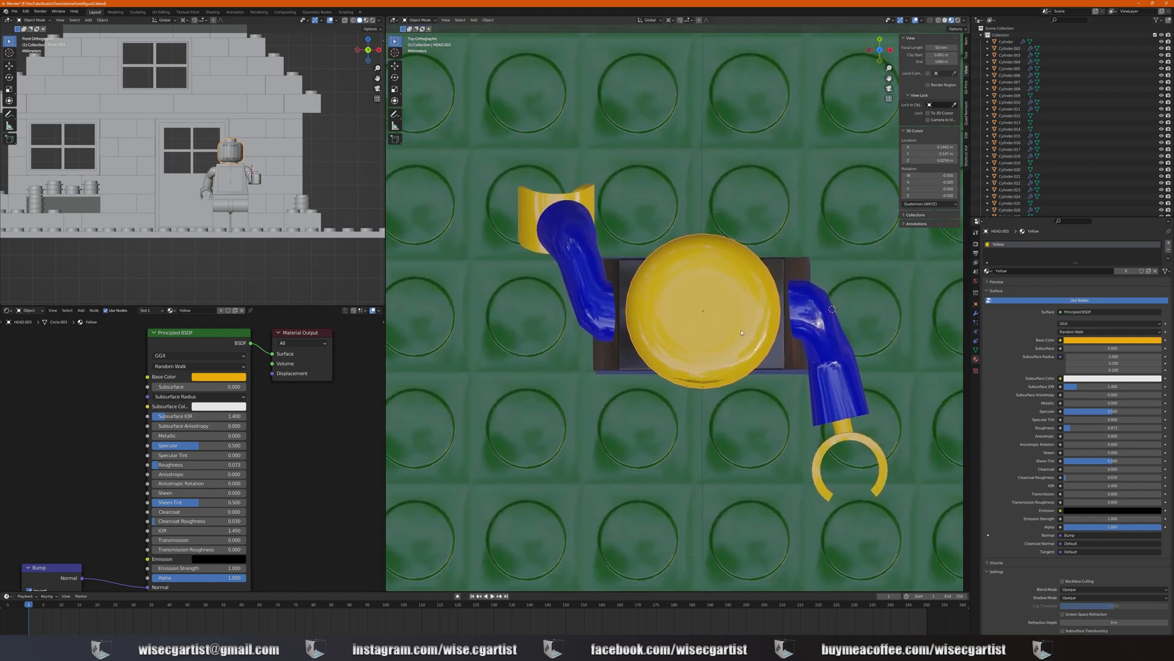
shift+right_click(699, 316)
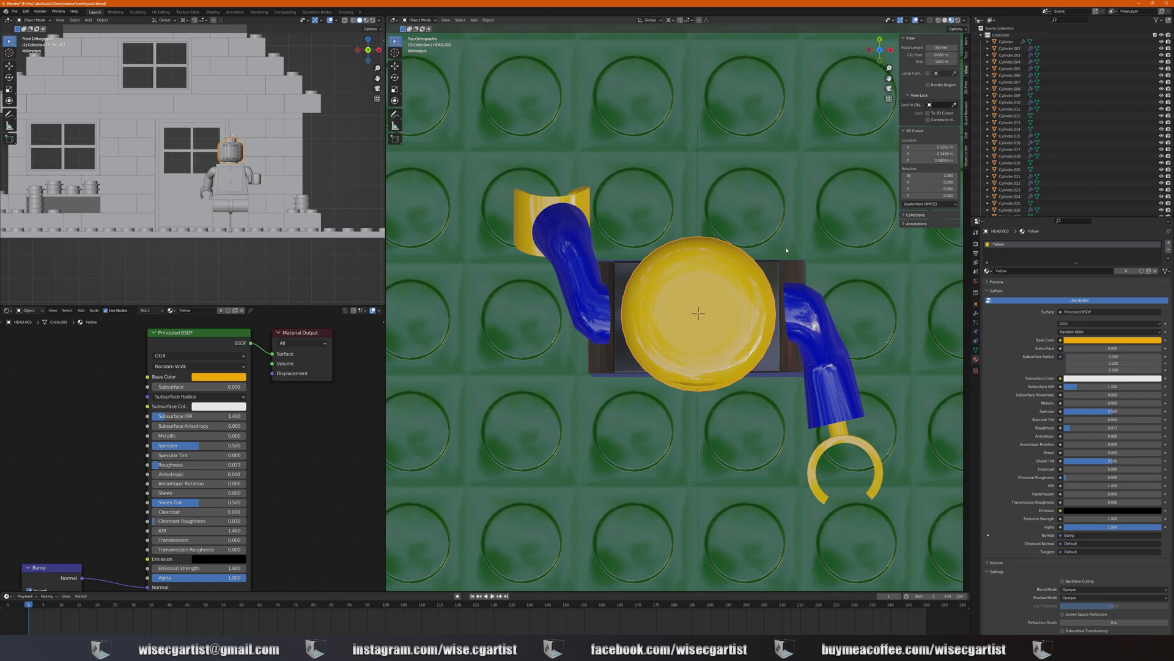
key(r)
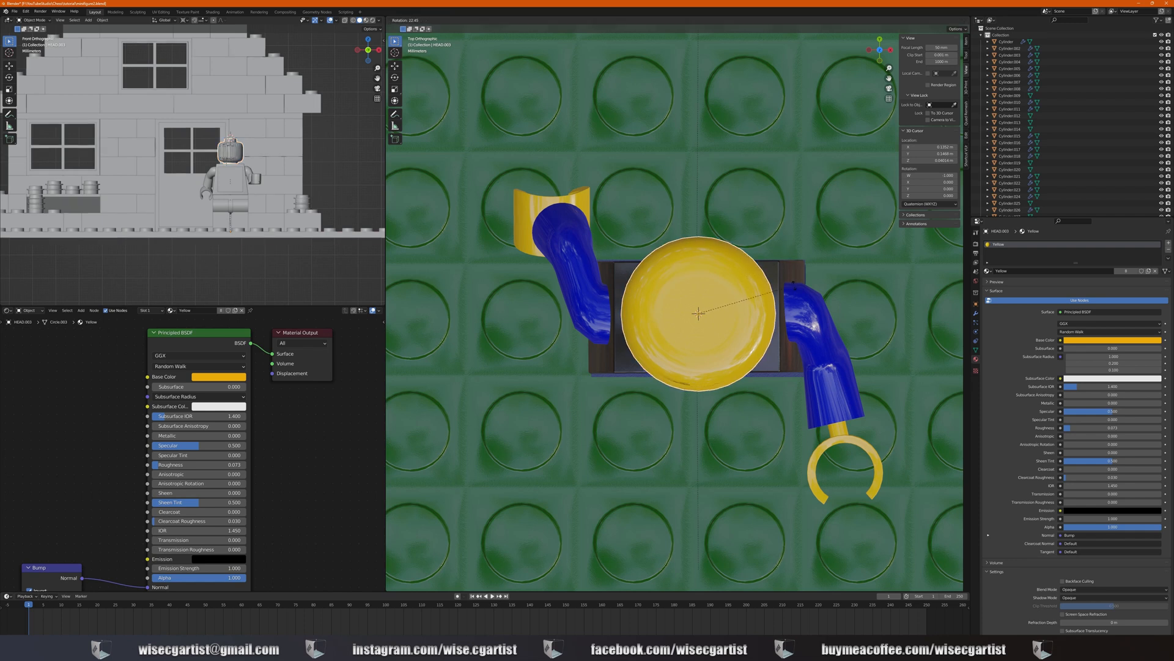
click(789, 319)
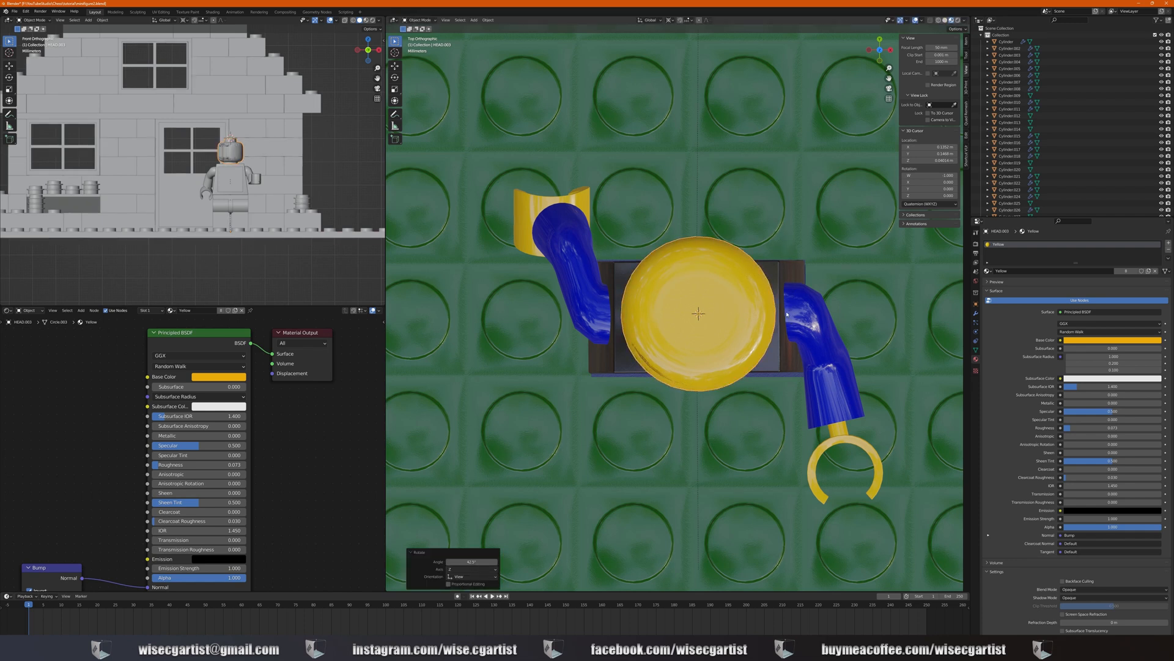
Undo the last rotation of the black-shirt minifigure's torso
middle_drag(789, 319, 785, 276)
scroll(785, 277, down, 3)
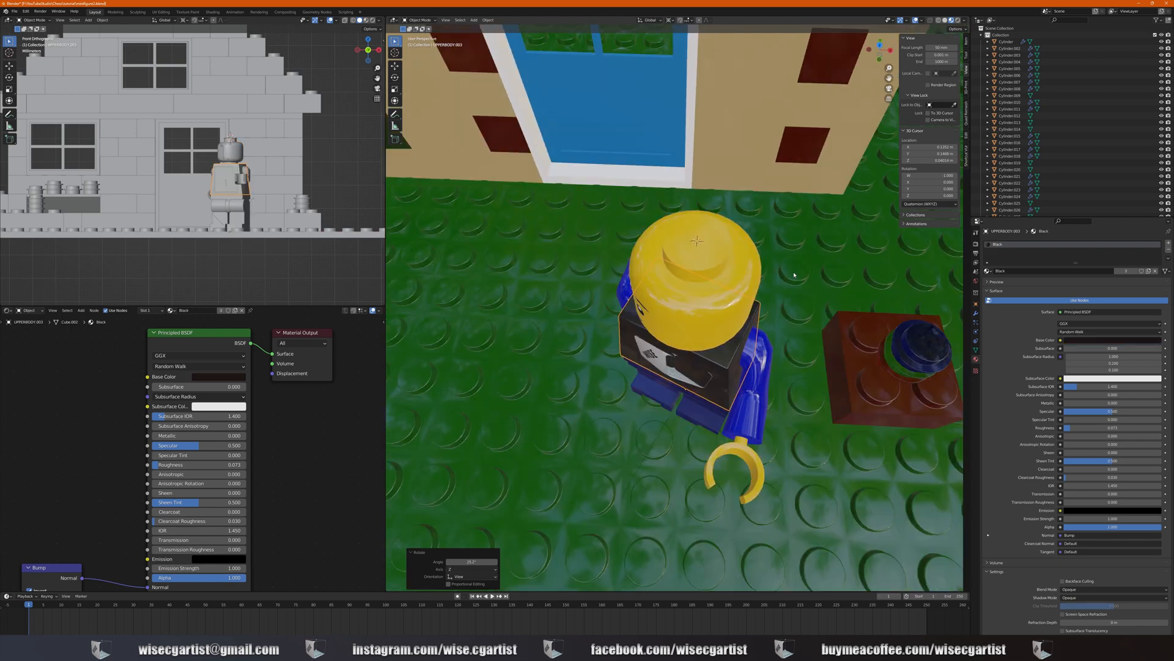
key(ctrl+z)
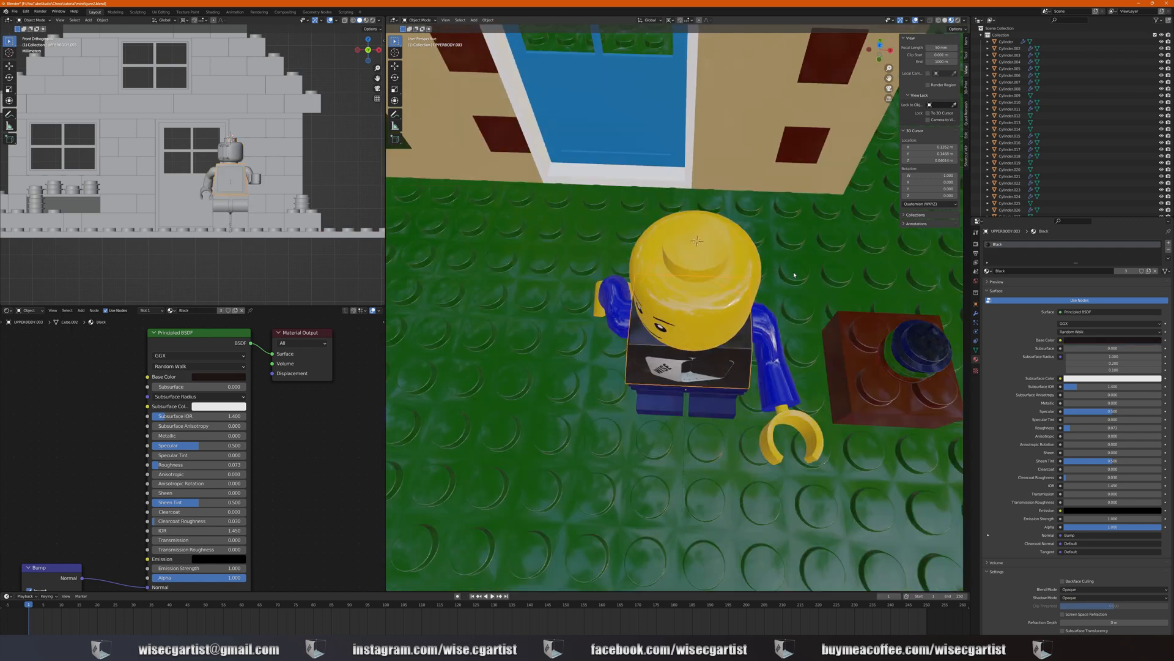
Place the 3D cursor at the hip joint and rotate the minifigure's left leg forward about it in the right side view
middle_drag(794, 275, 697, 290)
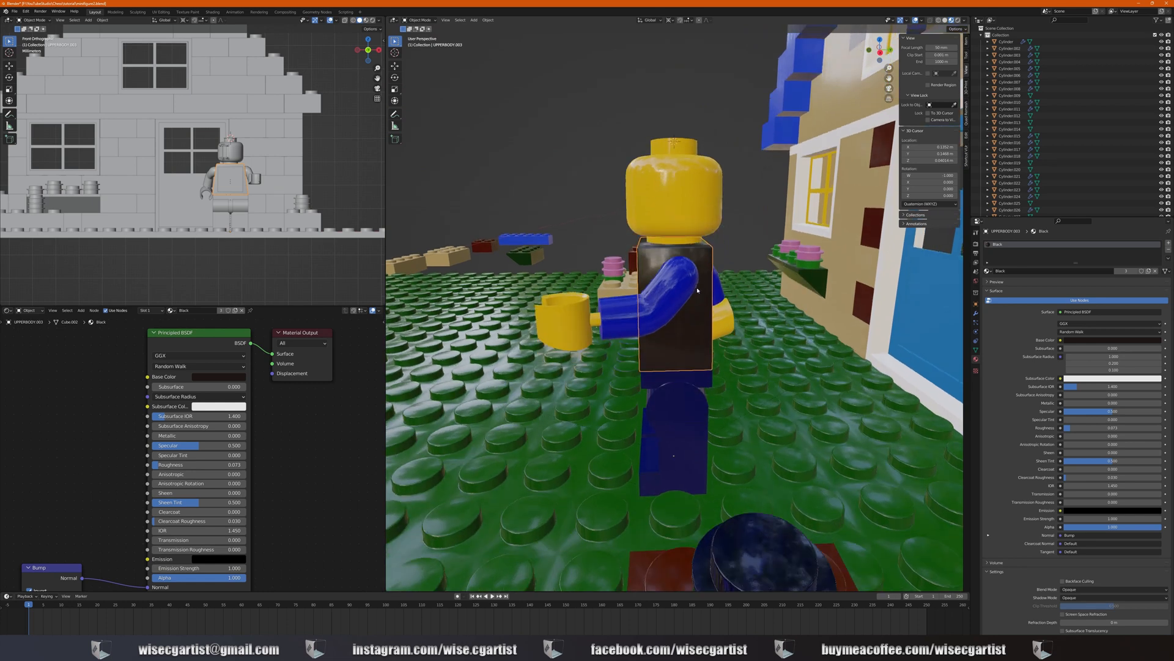
key(KP_3)
scroll(691, 290, up, 3)
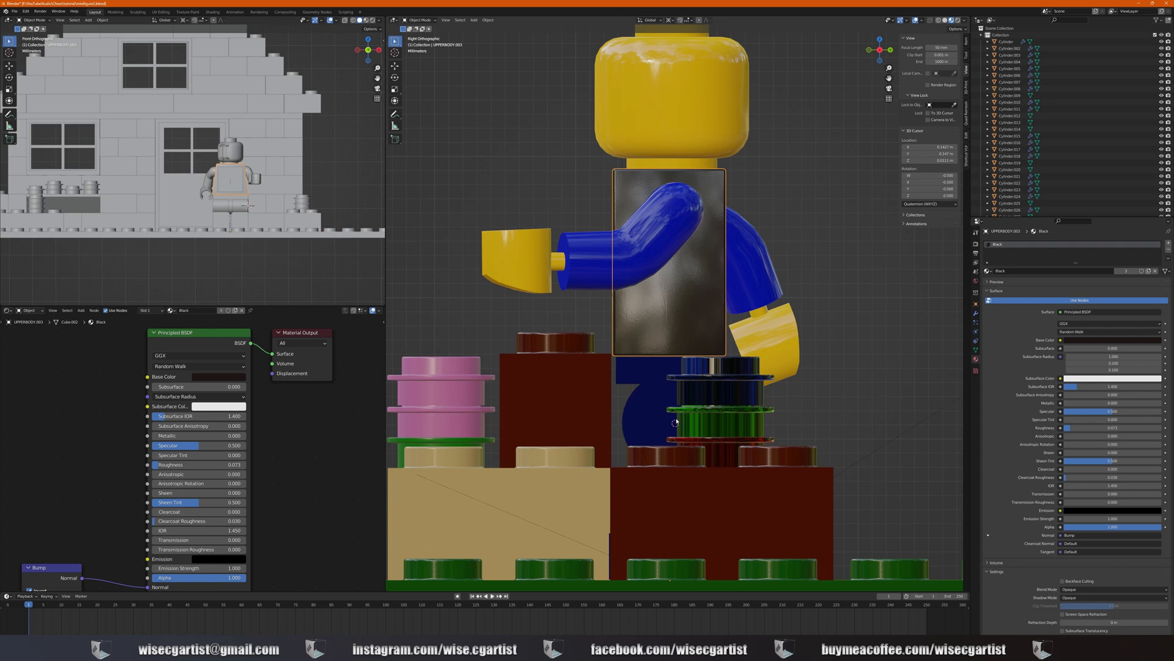
click(648, 401)
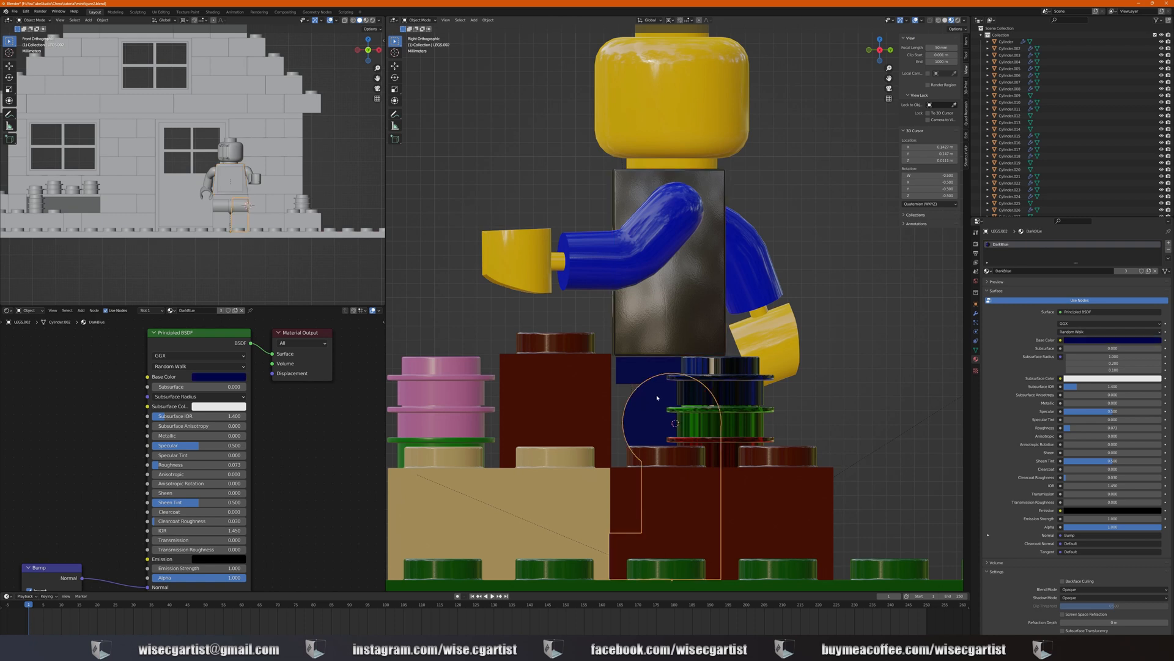
key(r)
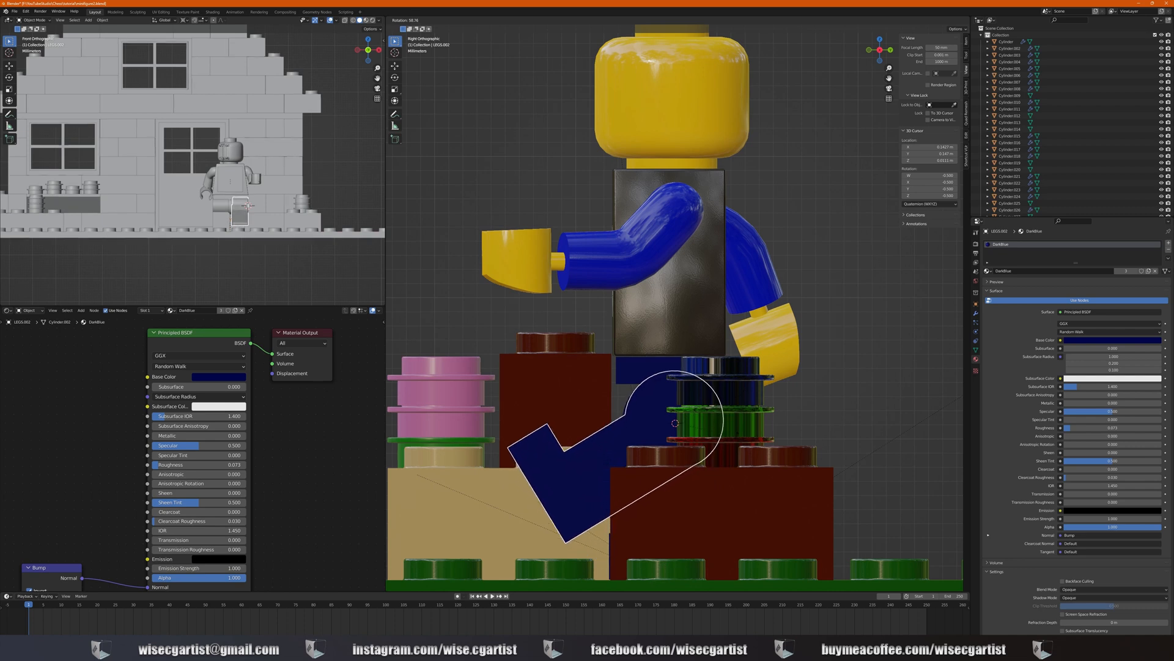
click(691, 398)
middle_drag(692, 398, 776, 408)
scroll(767, 403, down, 3)
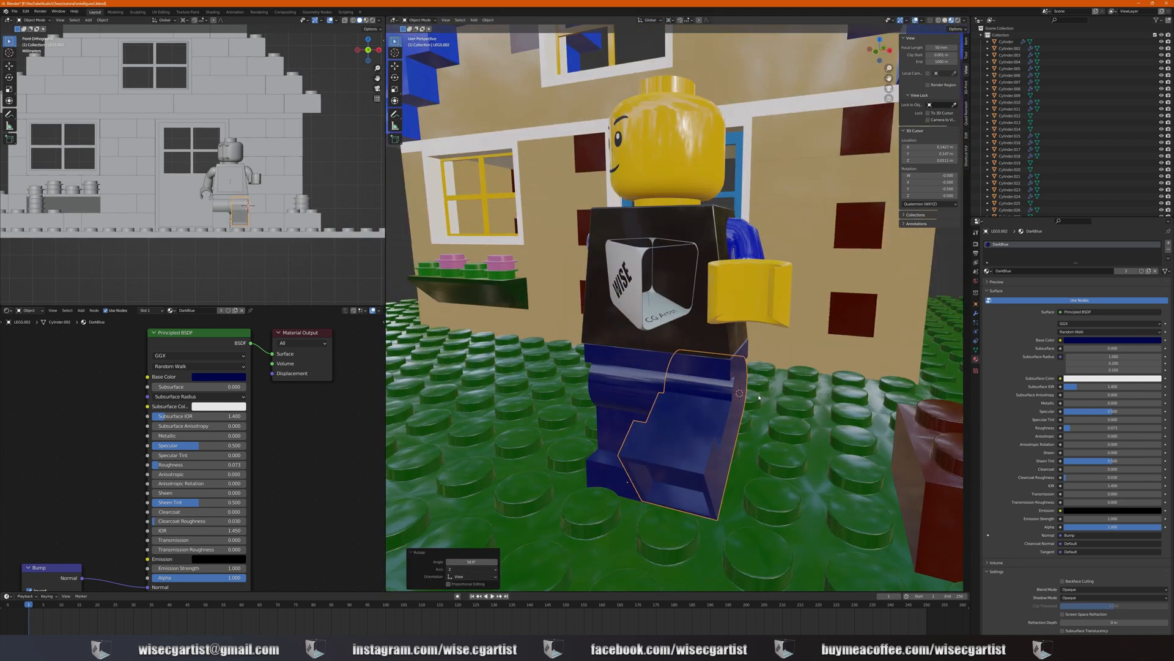
Place the 3D cursor at the head's centre in top view and rotate the torso with its arms and legs clockwise about it
key(KP_7)
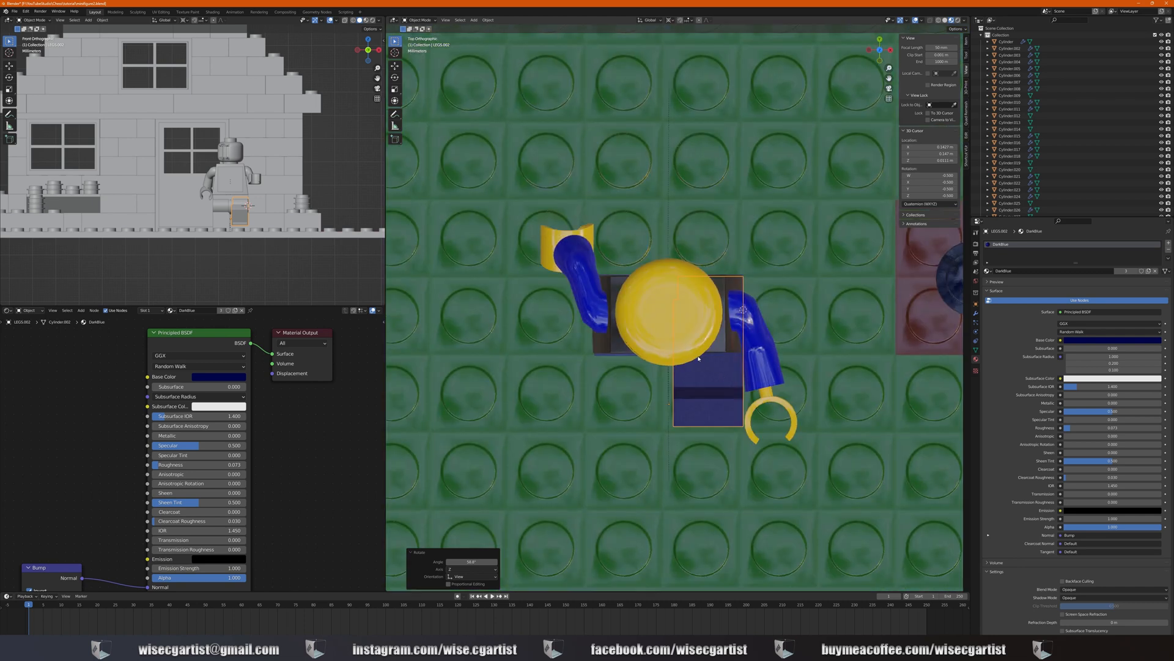
click(668, 316)
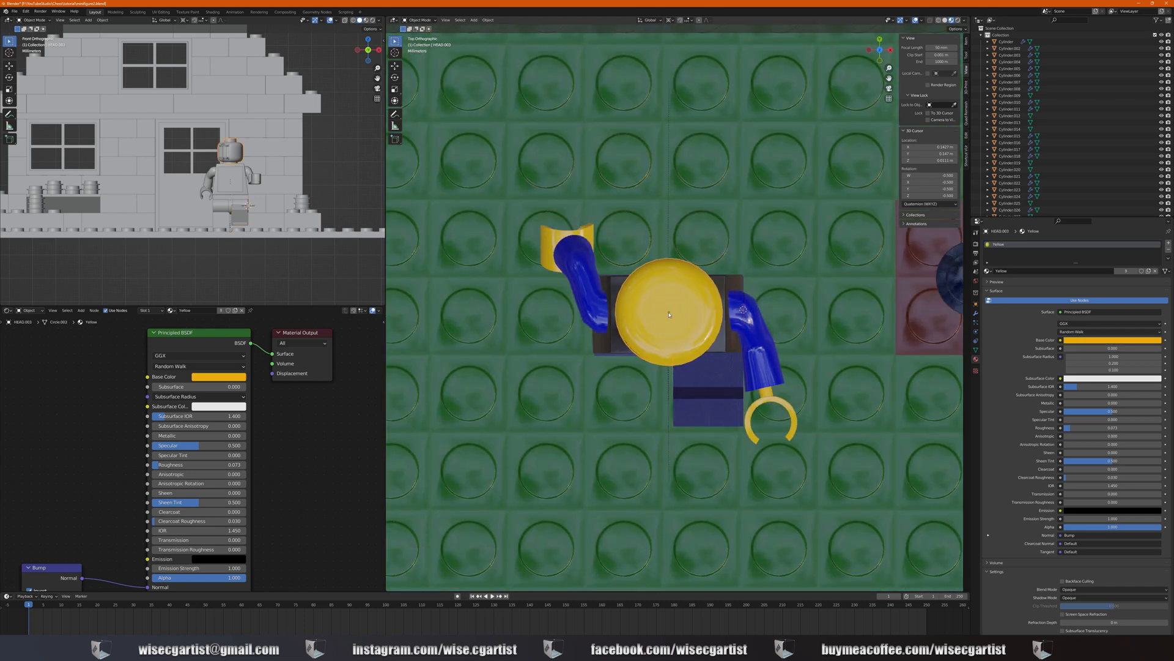
shift+right_click(669, 314)
click(724, 286)
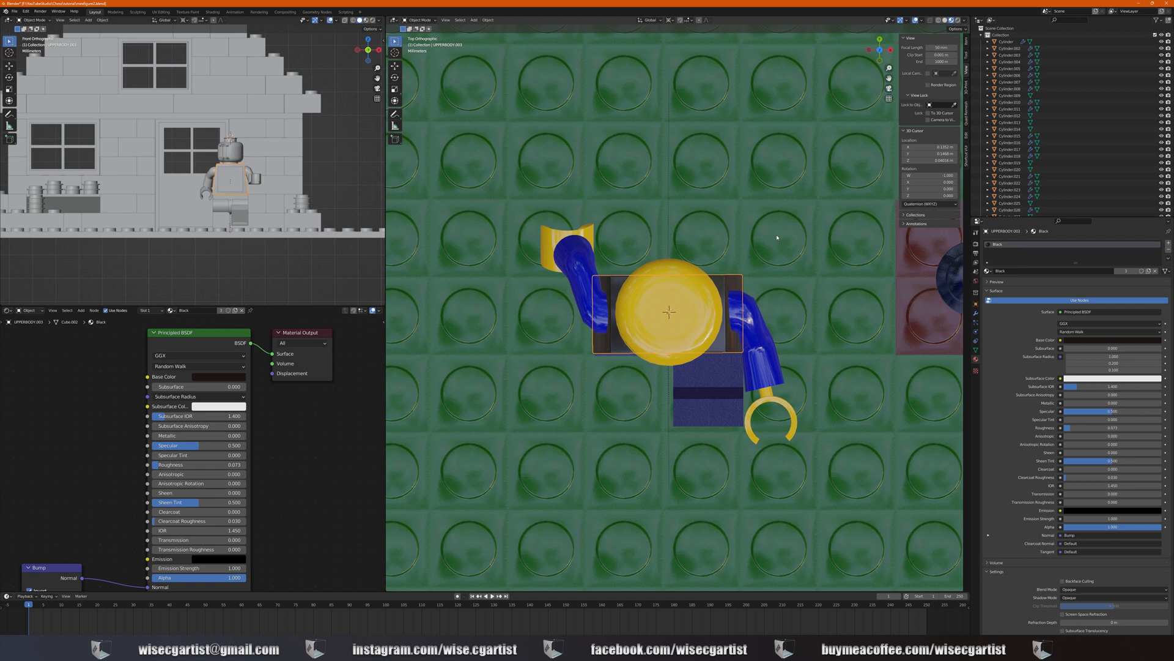
key(r)
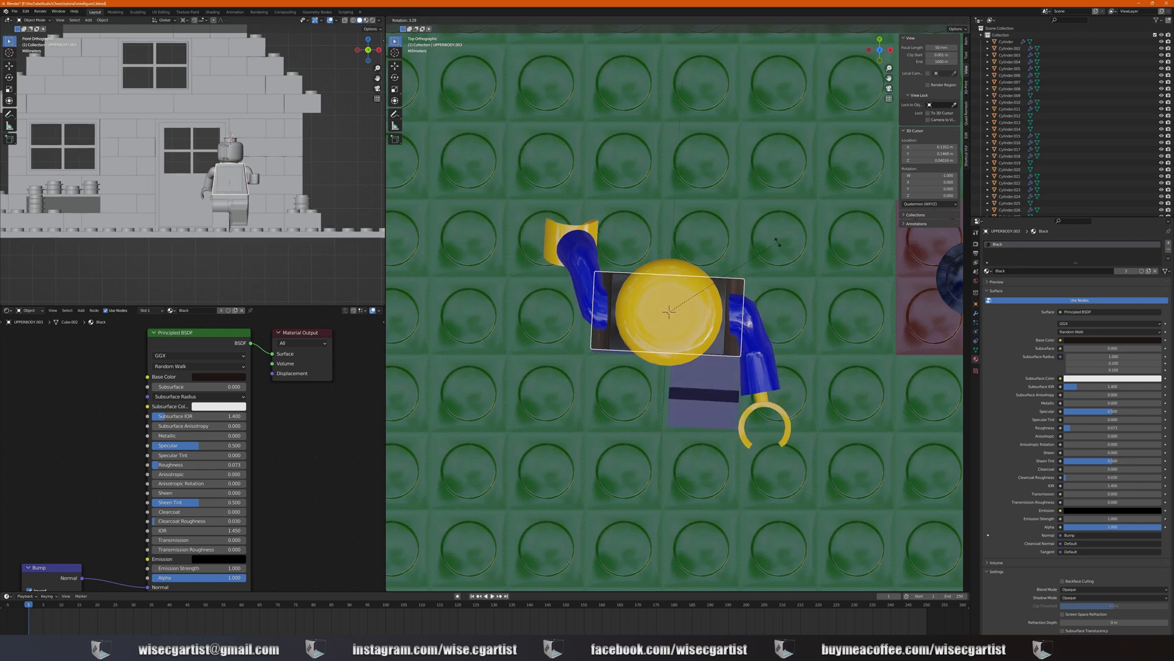
click(782, 298)
middle_drag(693, 452, 702, 410)
scroll(702, 410, down, 1)
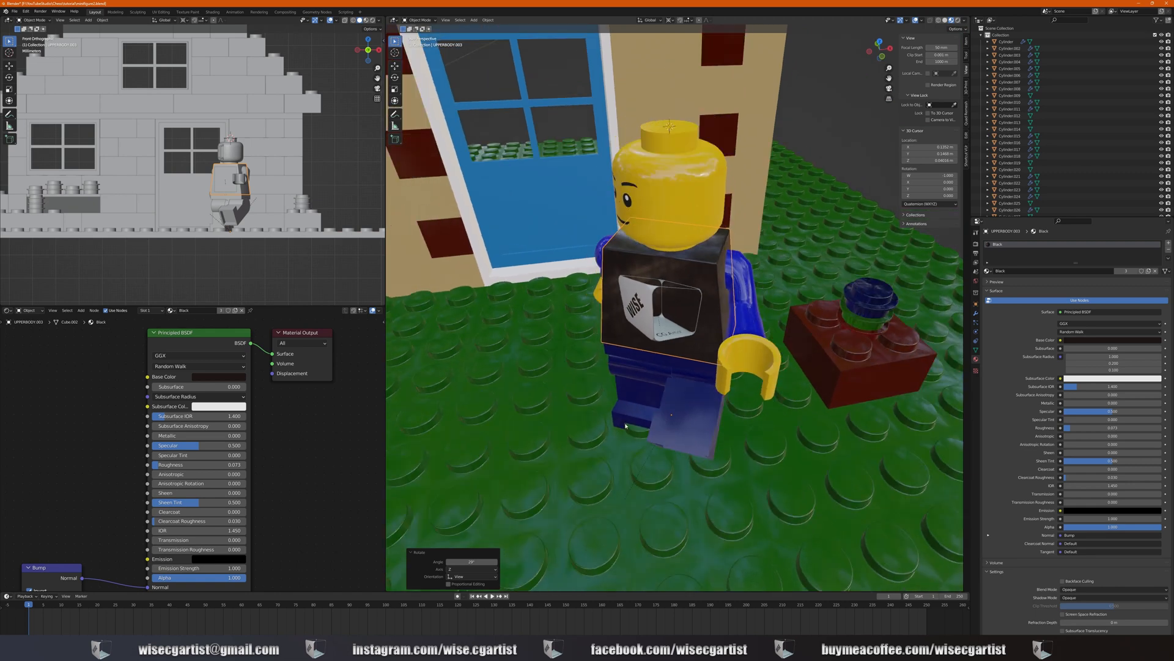
middle_drag(625, 425, 641, 430)
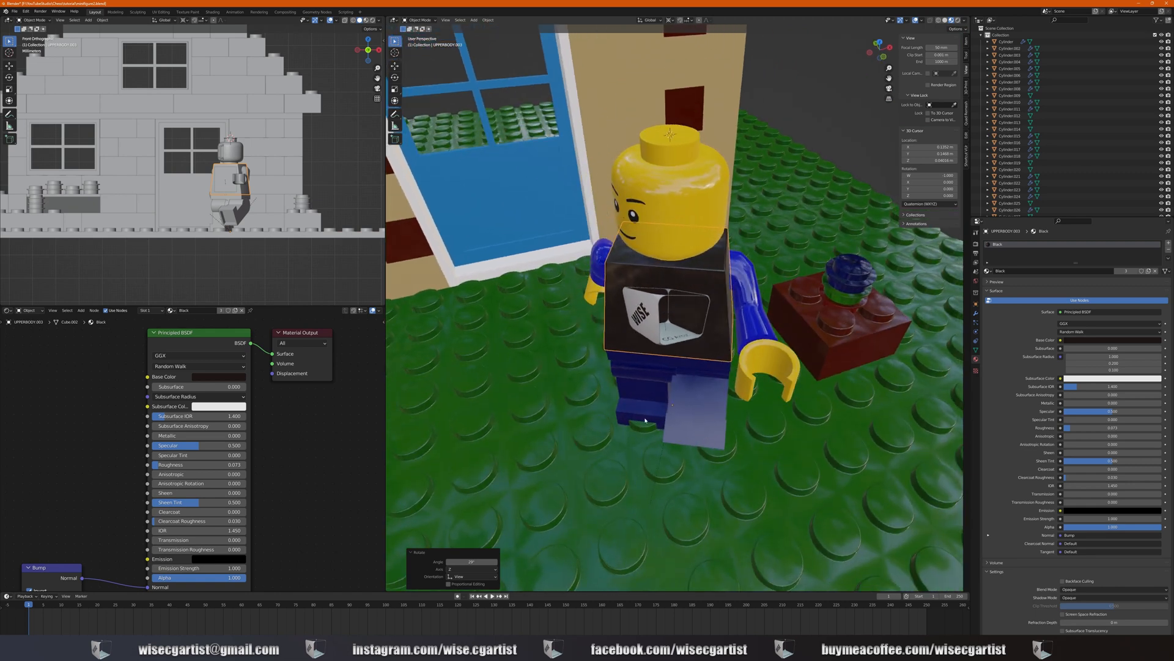
Nudge the black-shirt minifigure along the global Y axis and along the global X axis to adjust its position on the baseplate studs
key(g)
key(y)
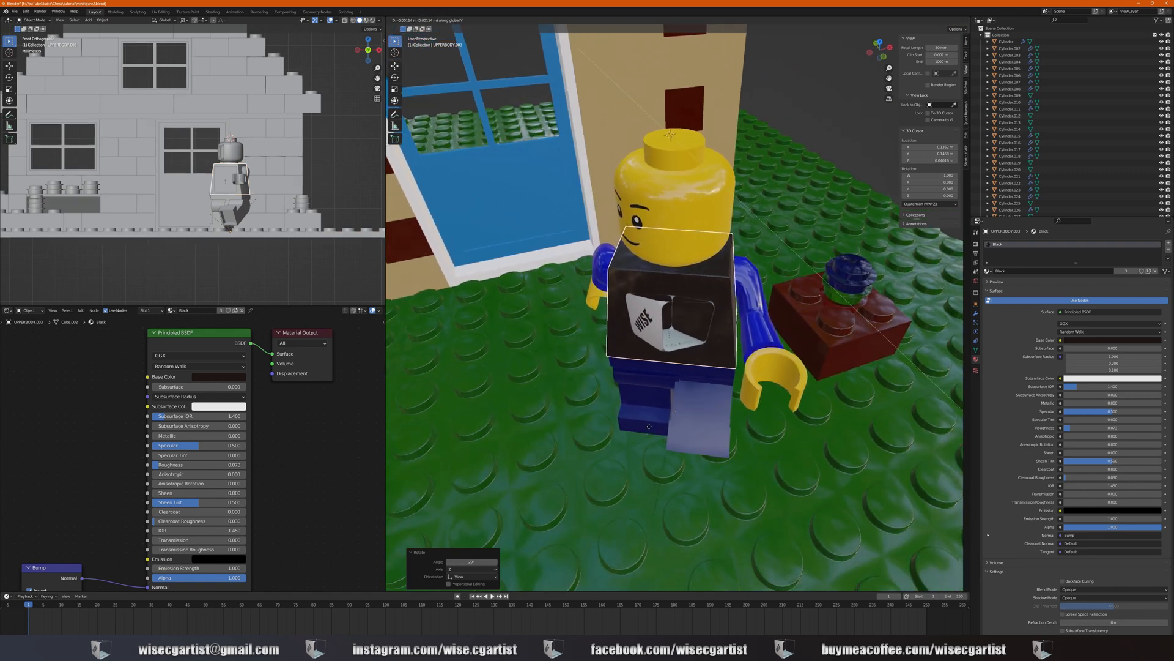
click(649, 428)
key(g)
key(x)
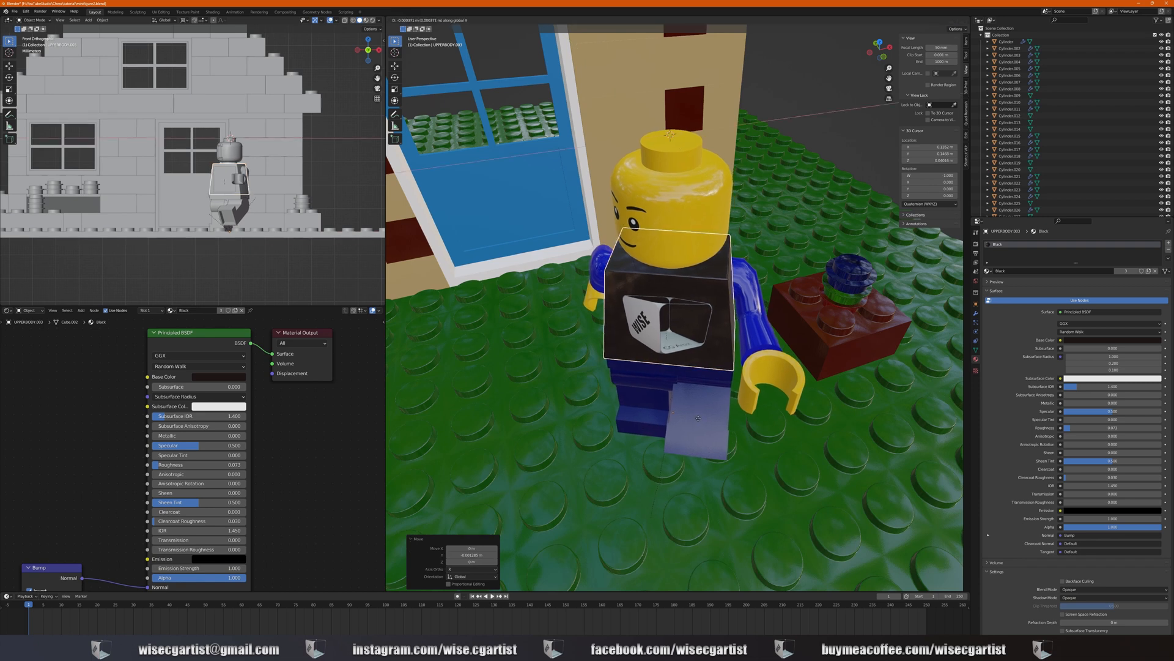
click(695, 420)
Move the dark-pink-shirt minifigure in top view onto the lawn between the house and the tan planter, aligned with the studs
scroll(695, 420, down, 2)
mouse_move(695, 420)
middle_down()
mouse_move(646, 380)
mouse_move(689, 426)
middle_up()
scroll(646, 382, down, 1)
scroll(678, 424, down, 5)
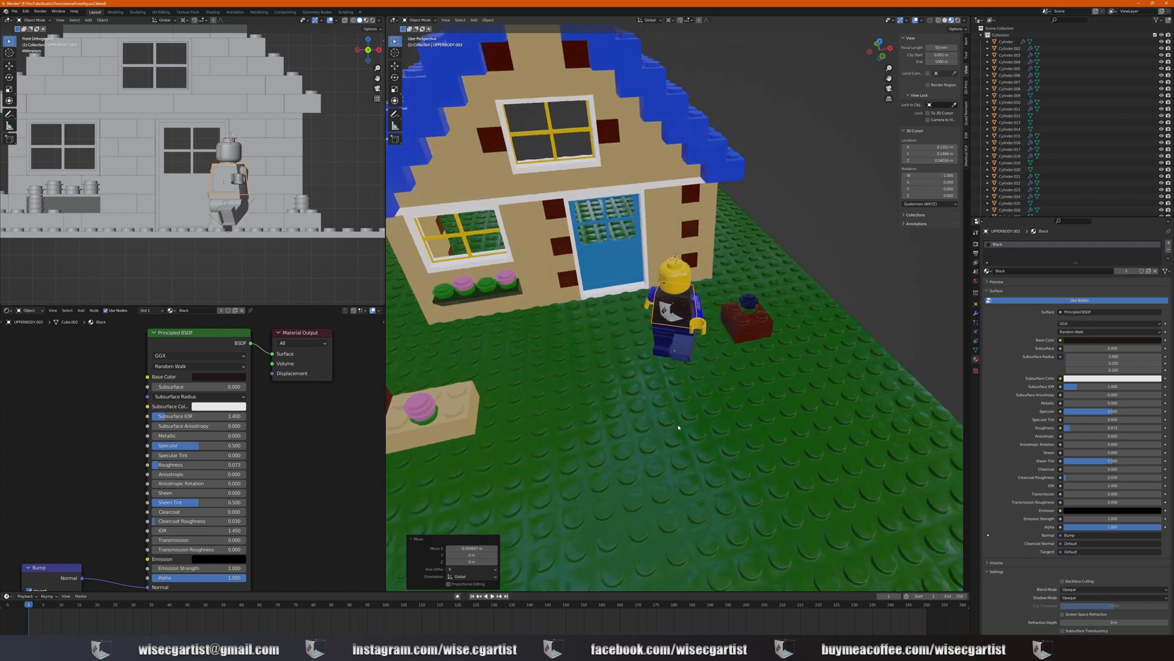
scroll(676, 428, down, 6)
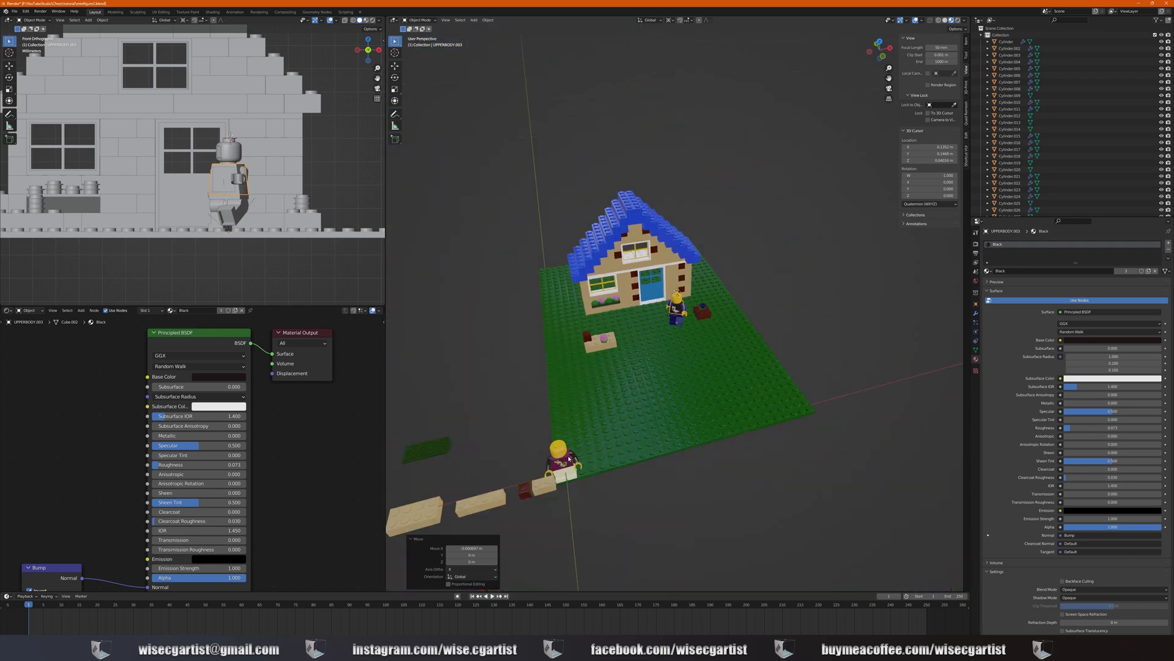
click(569, 459)
key(KP_7)
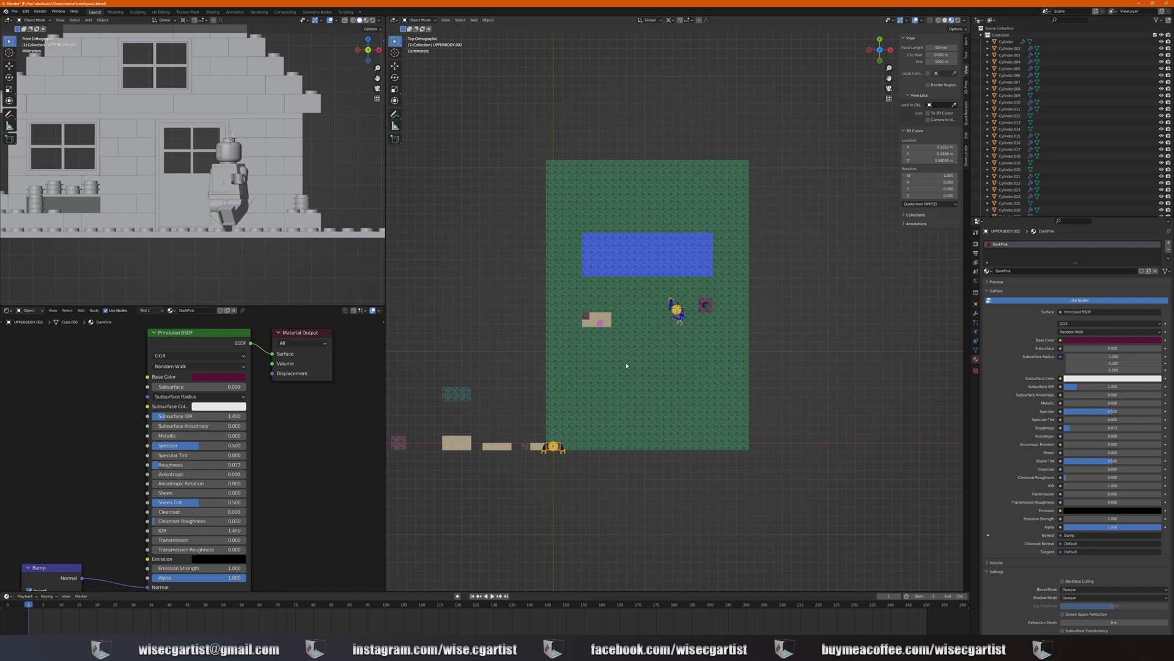
key(g)
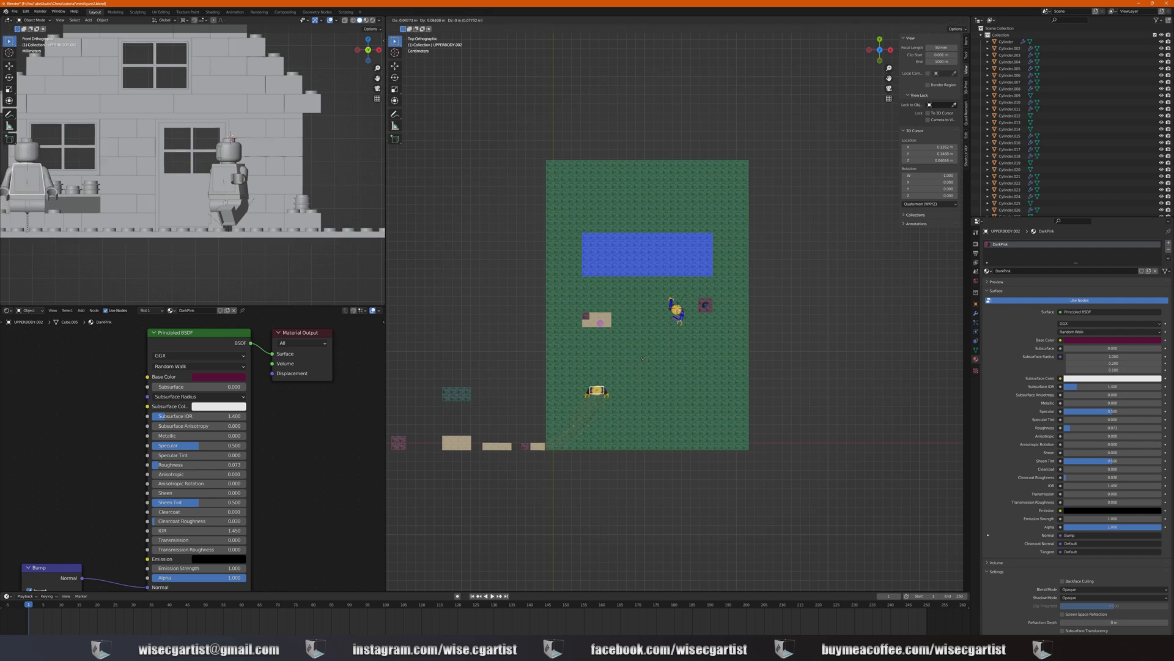
click(635, 270)
scroll(635, 271, up, 9)
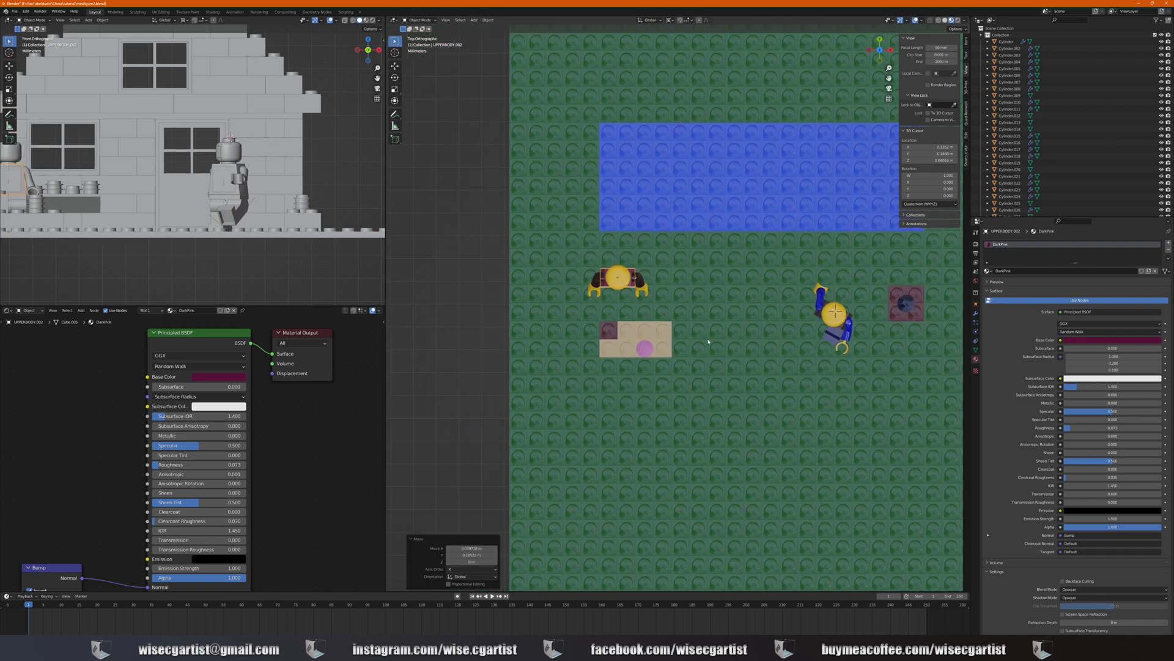
shift+middle_drag(628, 323, 639, 321)
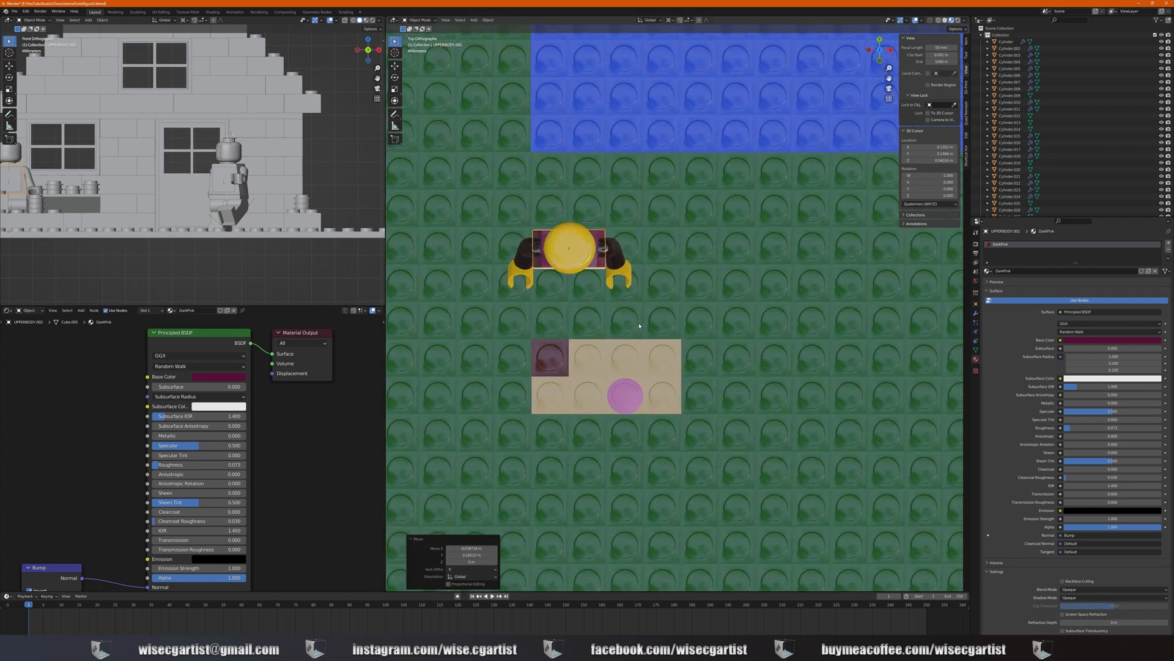
key(g)
click(639, 320)
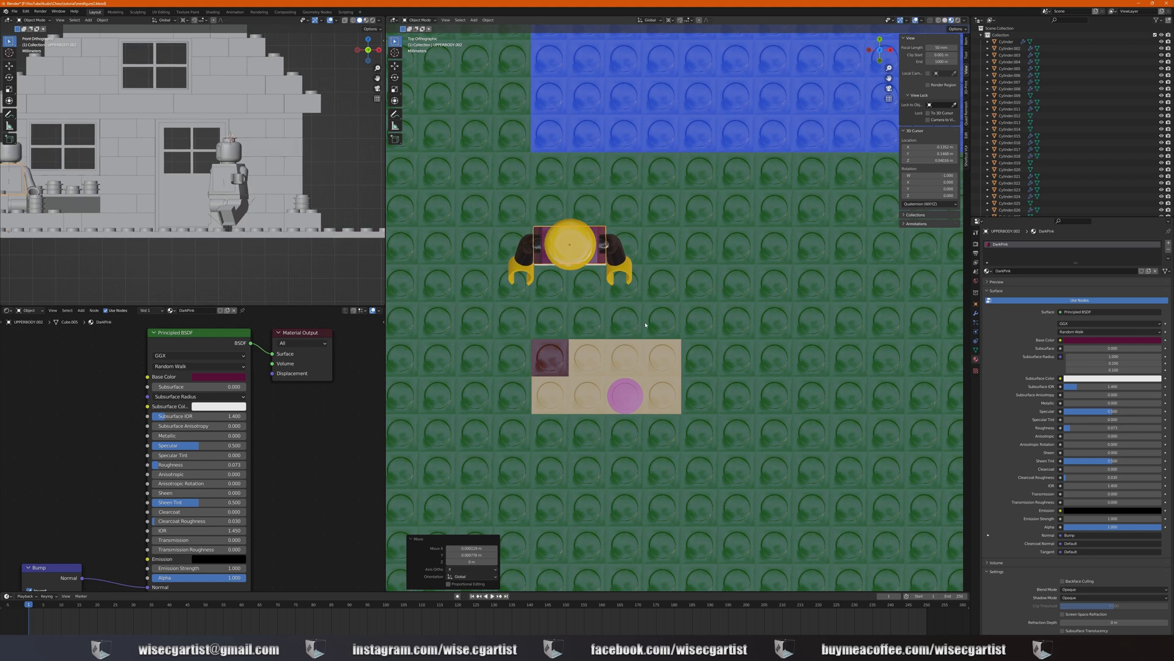
Rotate the dark-pink-shirt minifigure's left arm backward about the shoulder in the right side view
key(KP_3)
key(KP_Decimal)
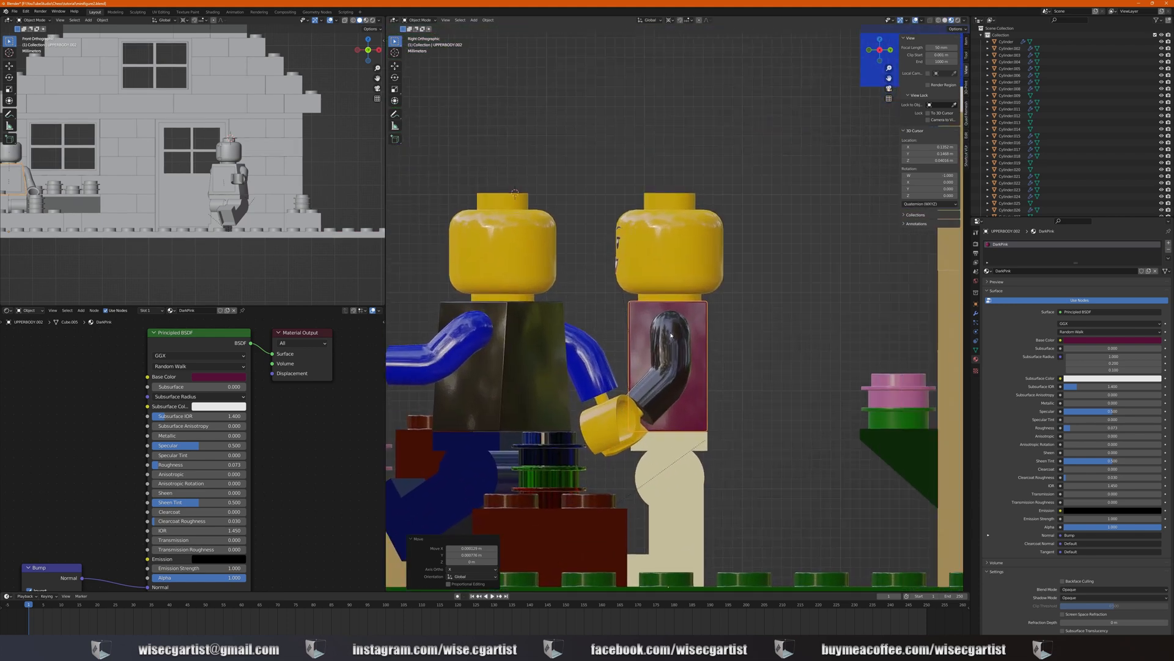
click(677, 344)
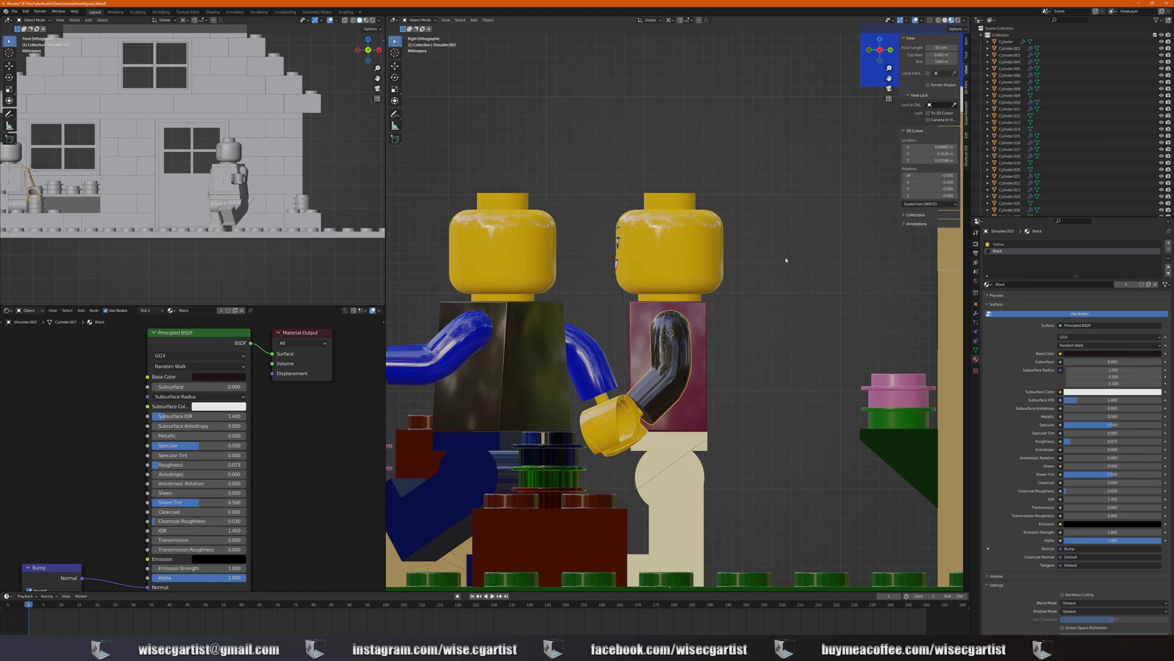
key(r)
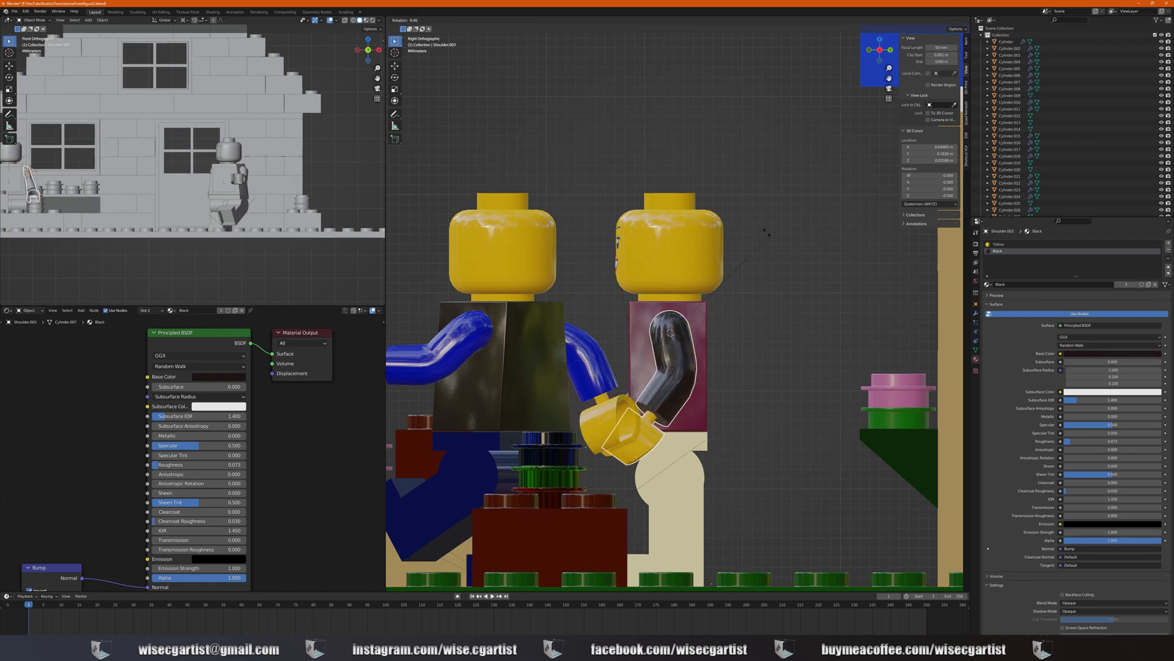
click(651, 135)
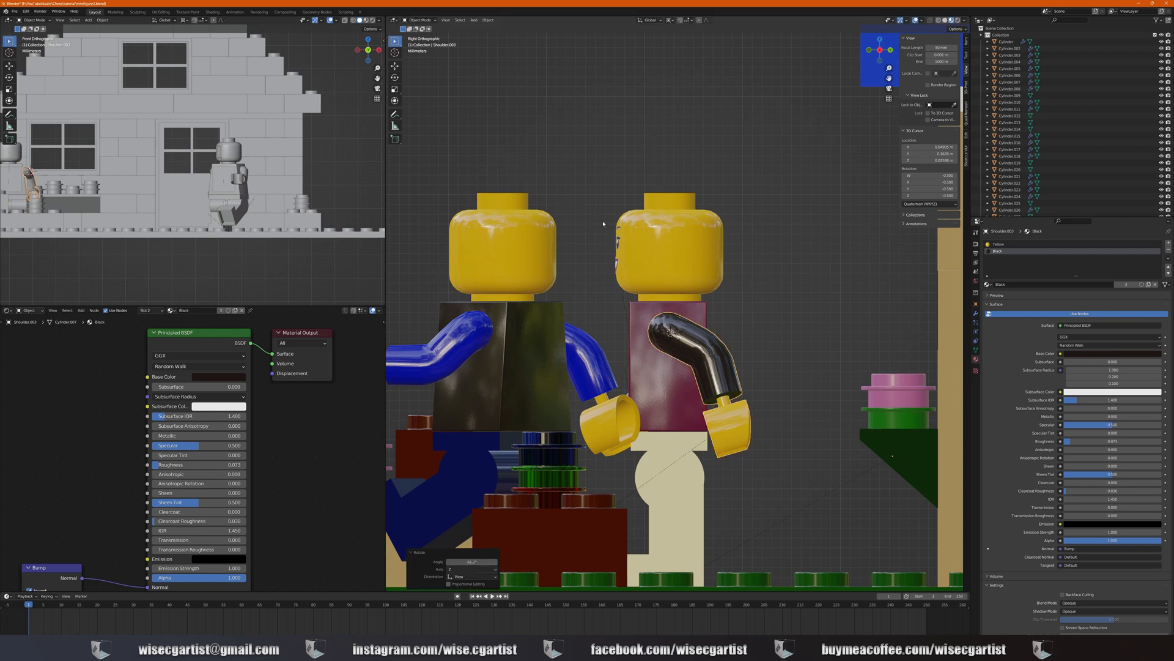
Rotate the dark-pink-shirt minifigure's right arm forward about the shoulder in the left side view
key(ctrl+KP_3)
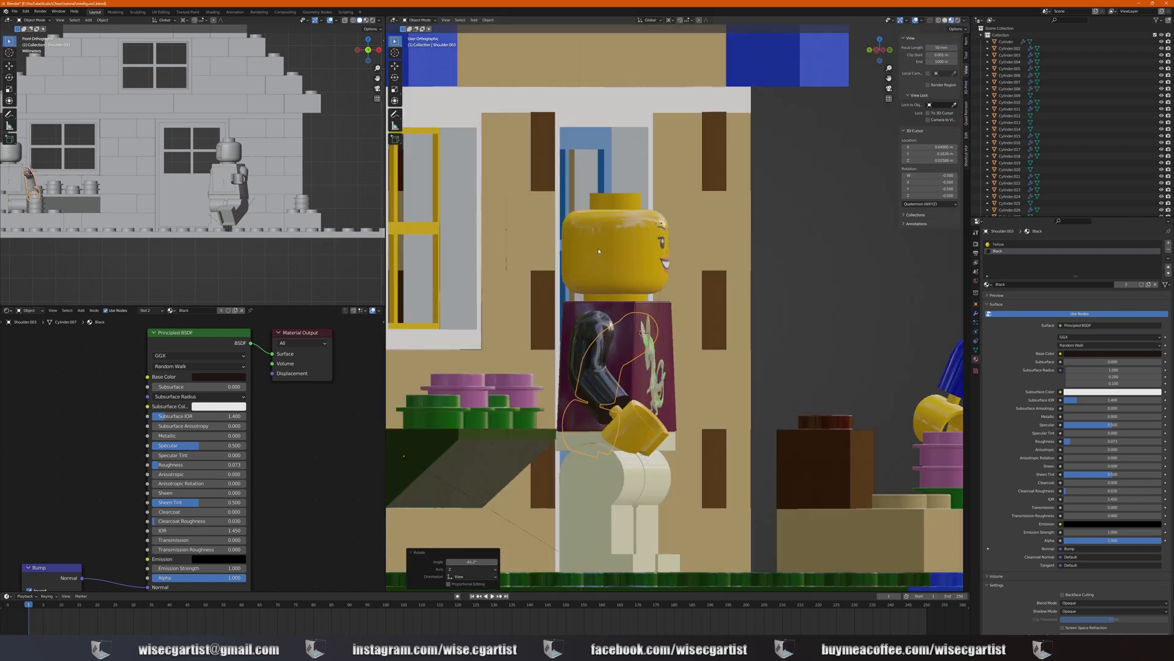
click(690, 386)
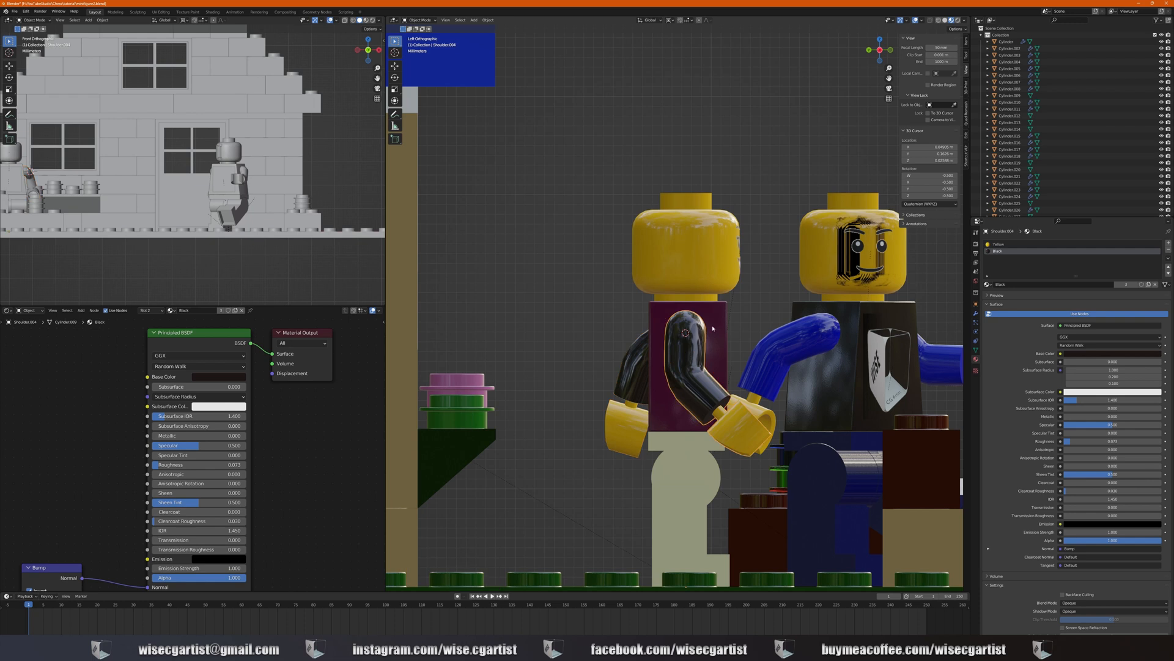
key(r)
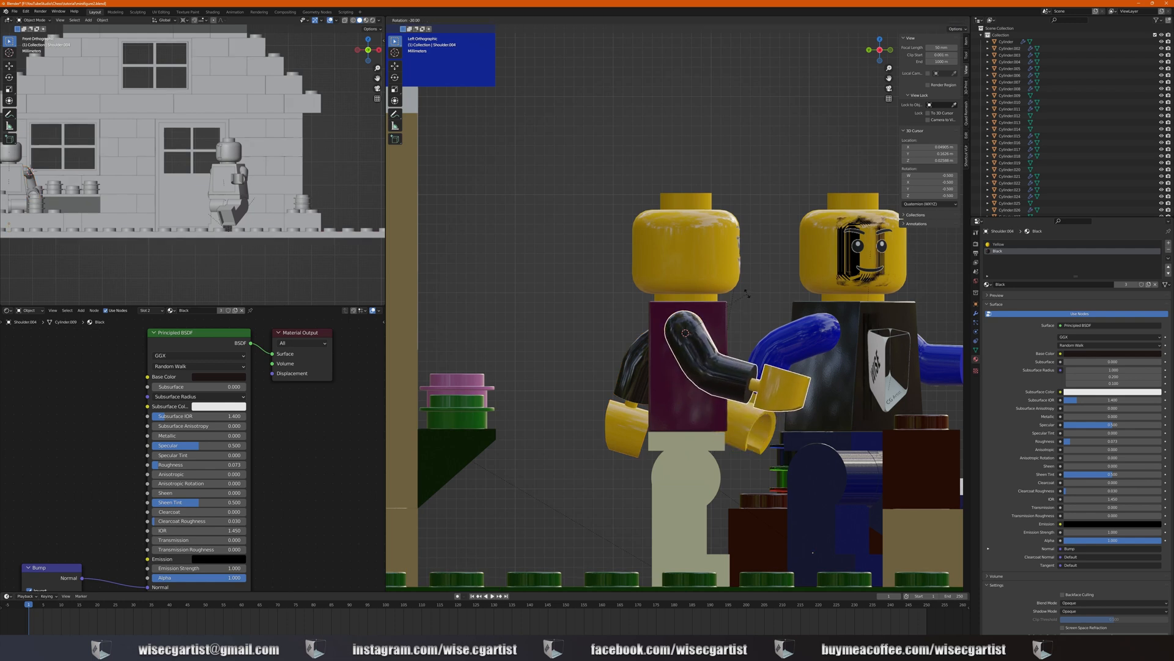
click(749, 310)
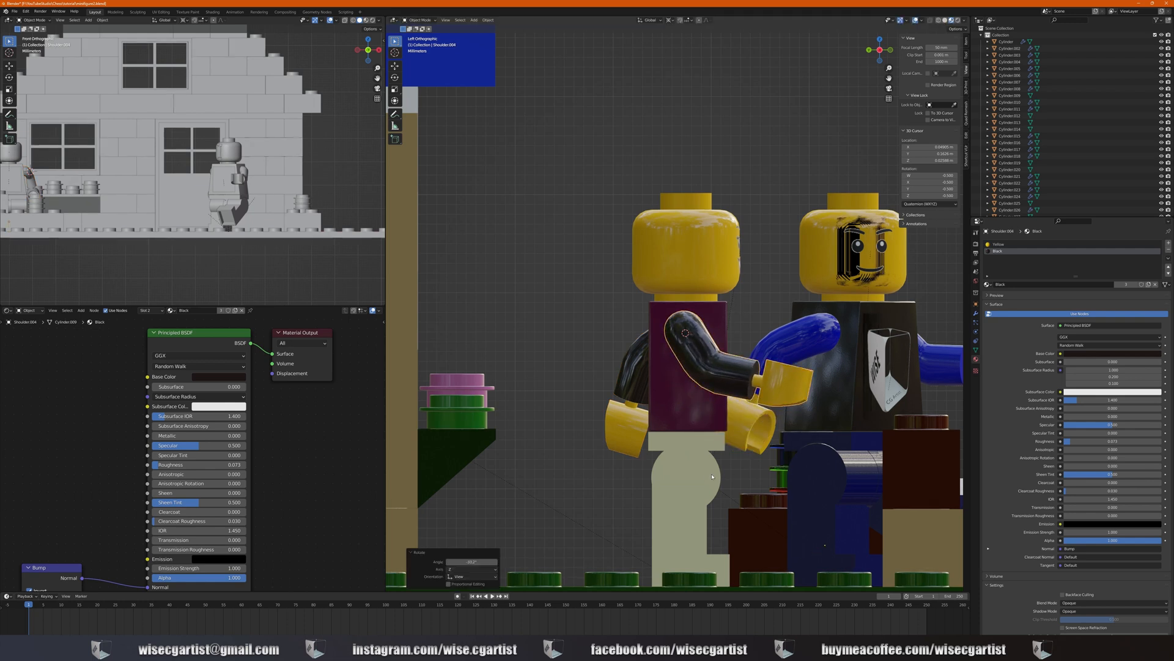
Place the 3D cursor at the hip joint and rotate the dark-pink-shirt minifigure's right leg backward about it
click(685, 483)
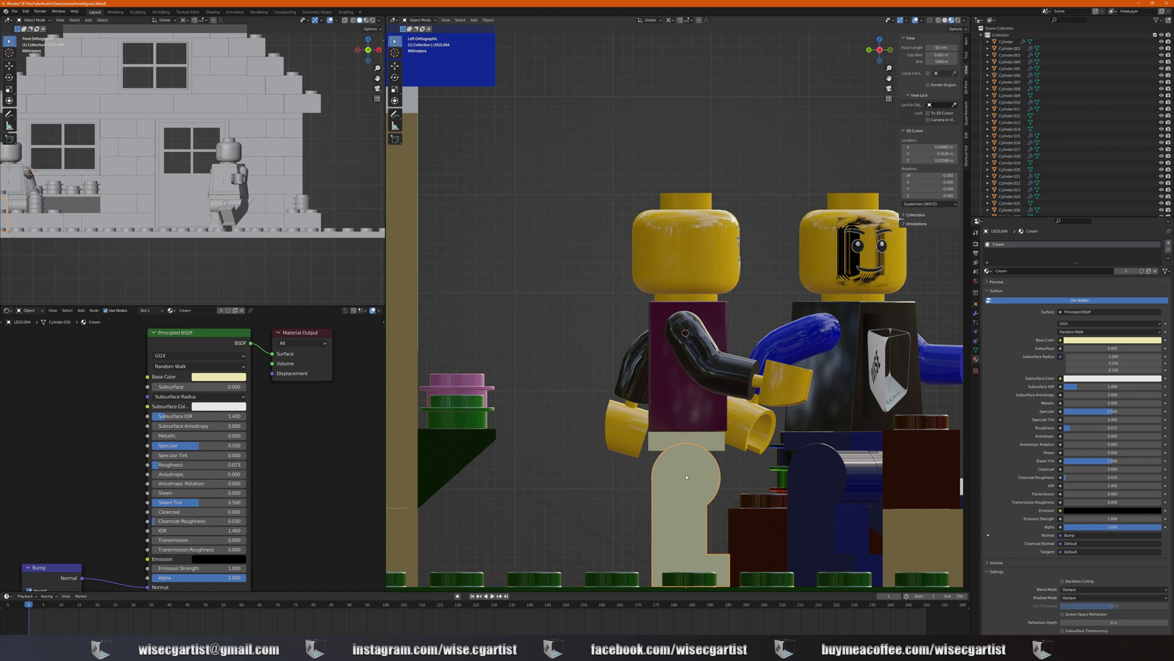
shift+right_click(686, 475)
key(r)
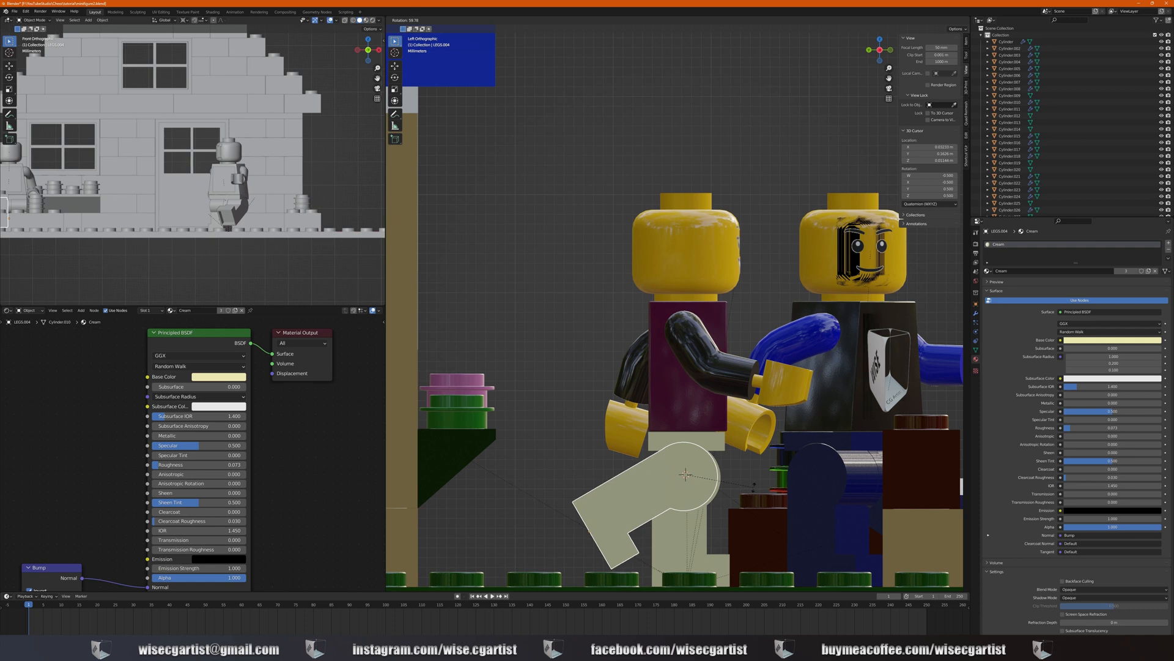
click(754, 485)
middle_drag(754, 485, 607, 458)
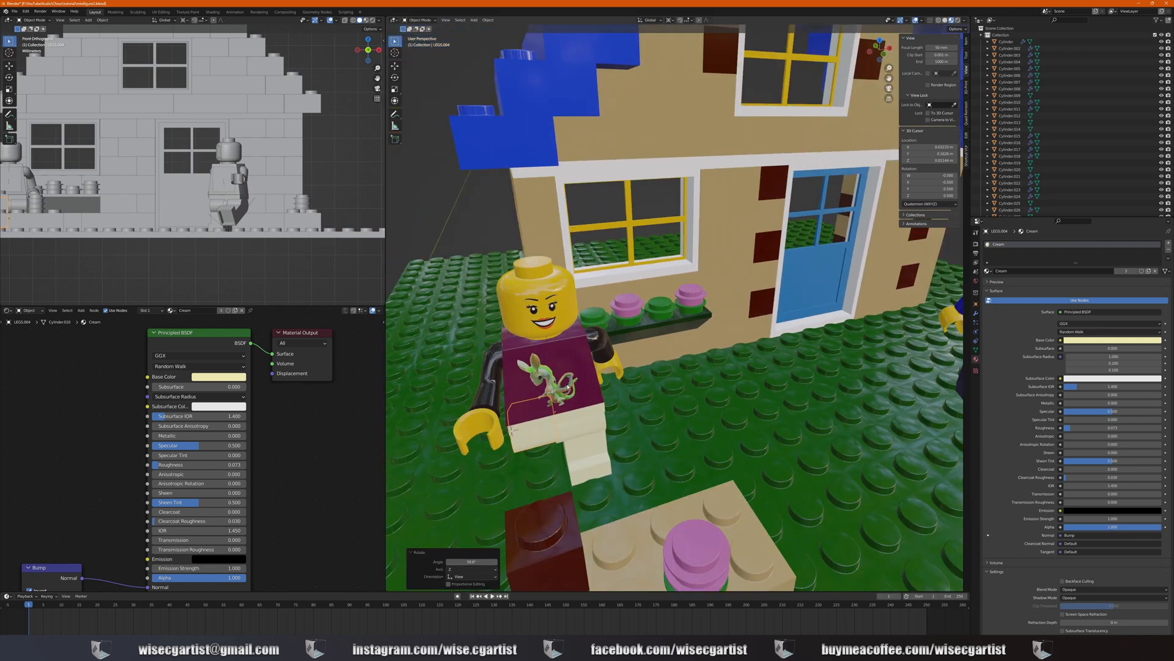
Place the 3D cursor at the dark-pink-shirt minifigure's head centre and turn the head toward its left in top view
key(KP_7)
scroll(566, 388, up, 4)
shift+middle_drag(535, 400, 849, 438)
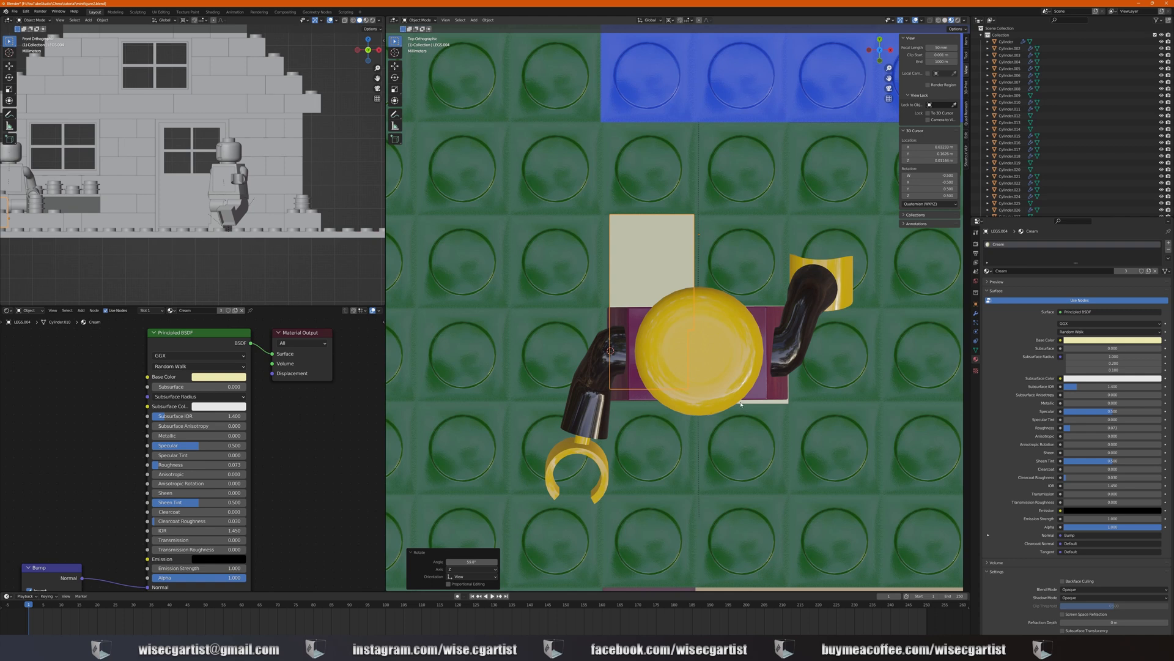
click(725, 368)
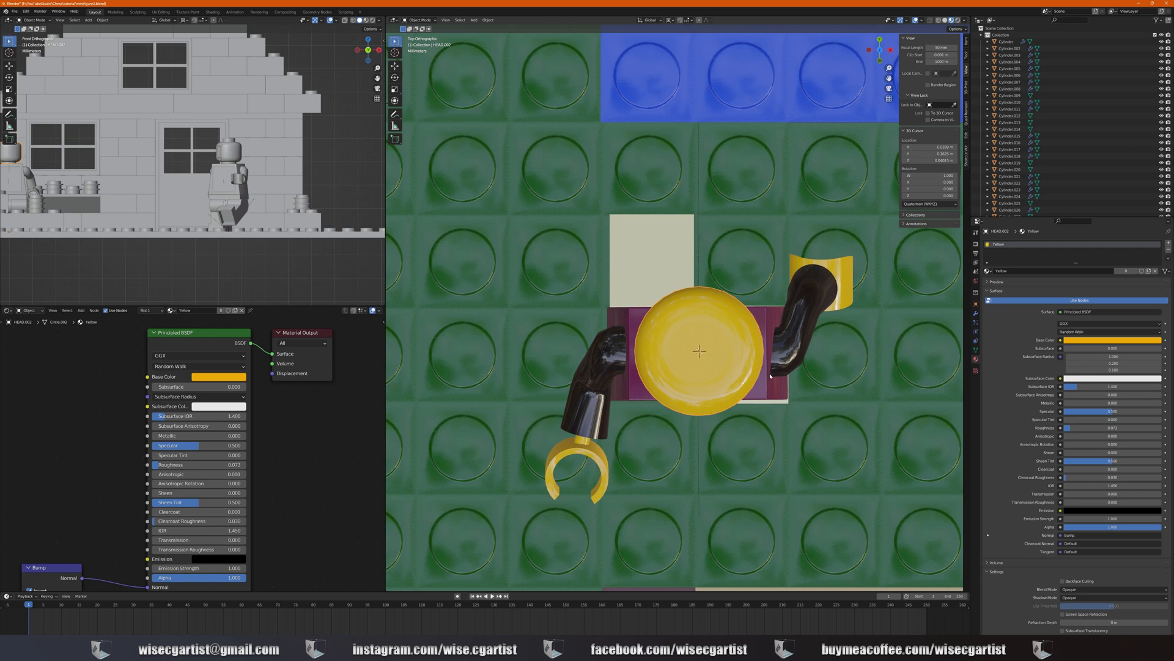
key(r)
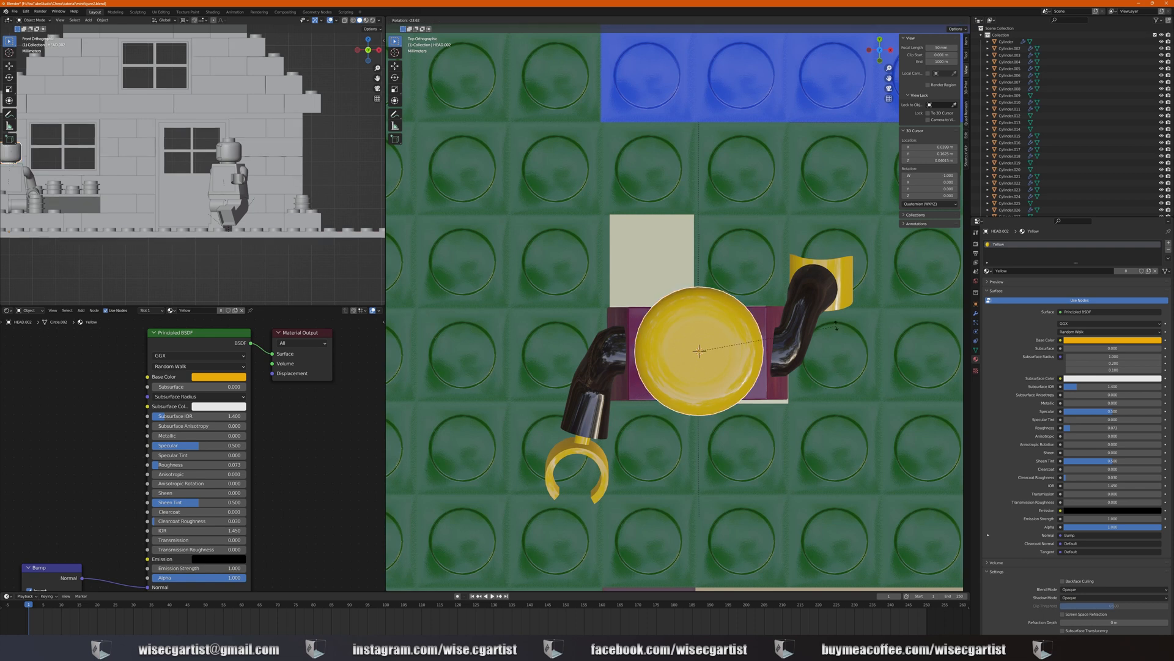
click(817, 388)
middle_drag(817, 388, 805, 352)
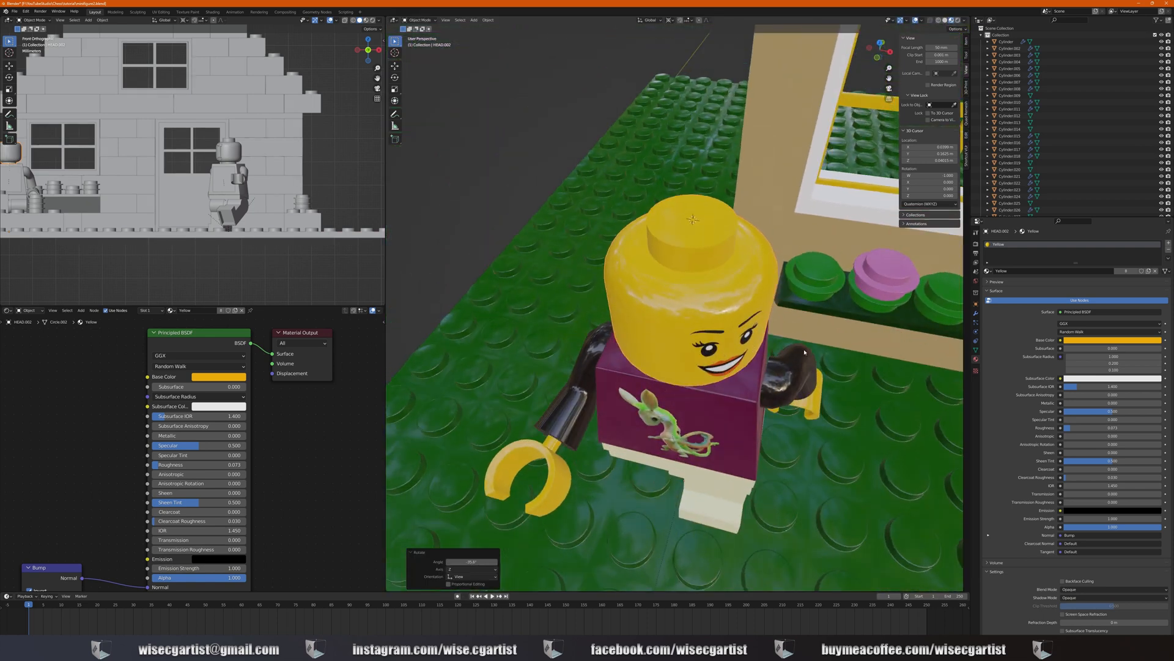
Rotate the dark-pink-shirt minifigure's torso with its attached parts counter-clockwise about the head's centre in top view
key(KP_7)
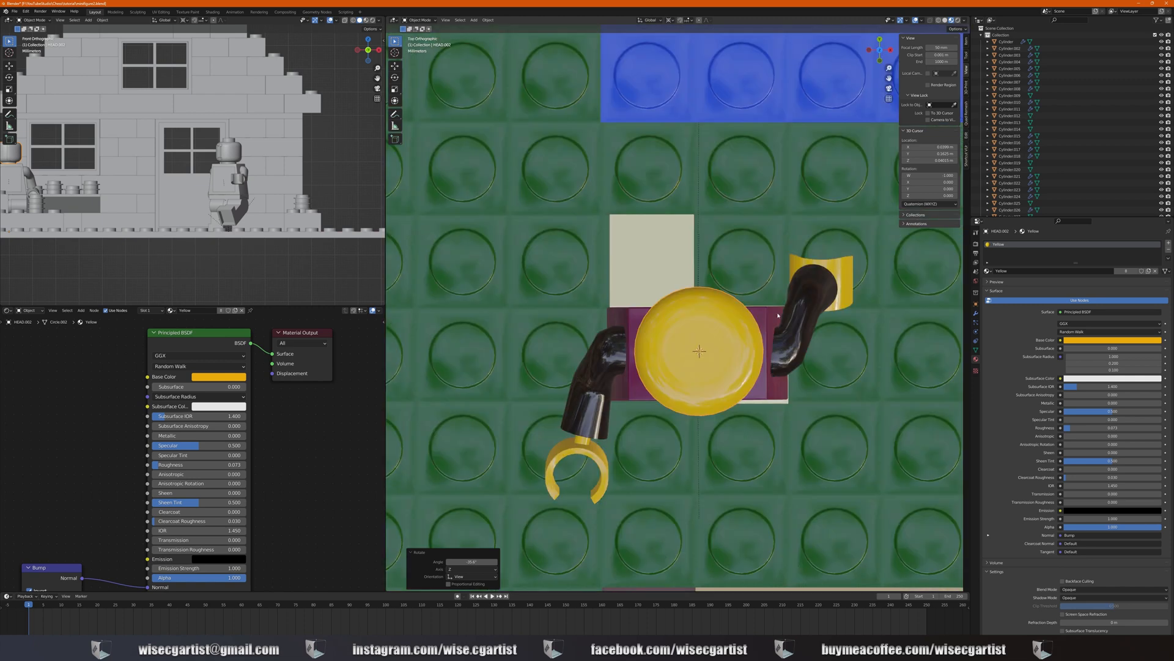
click(787, 344)
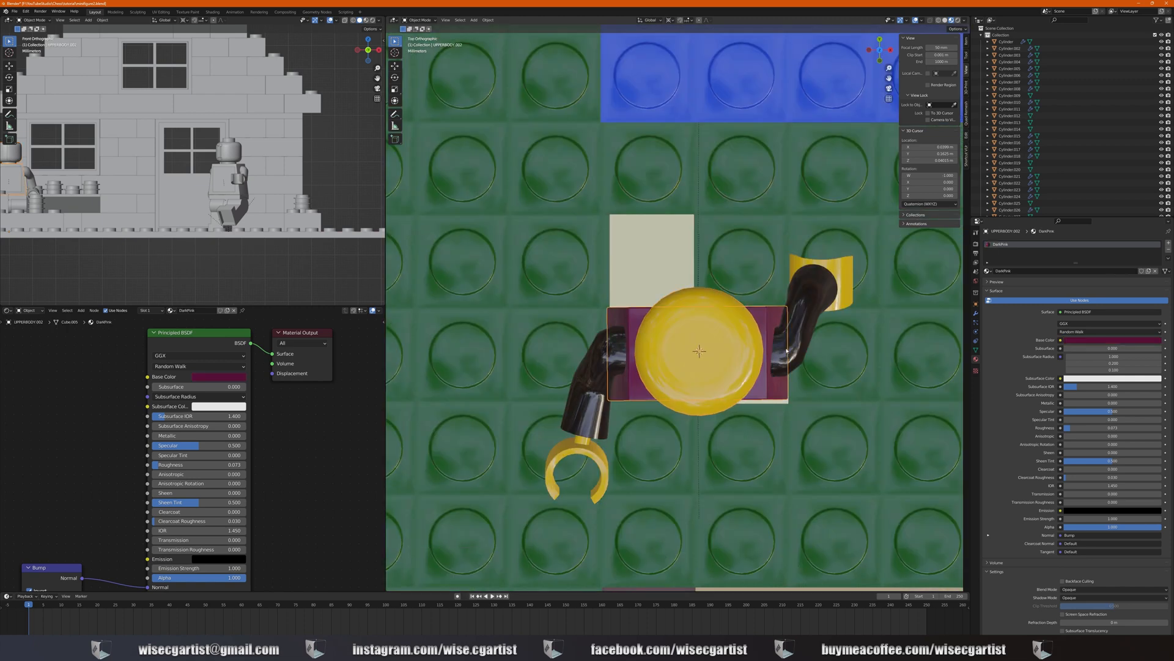
key(r)
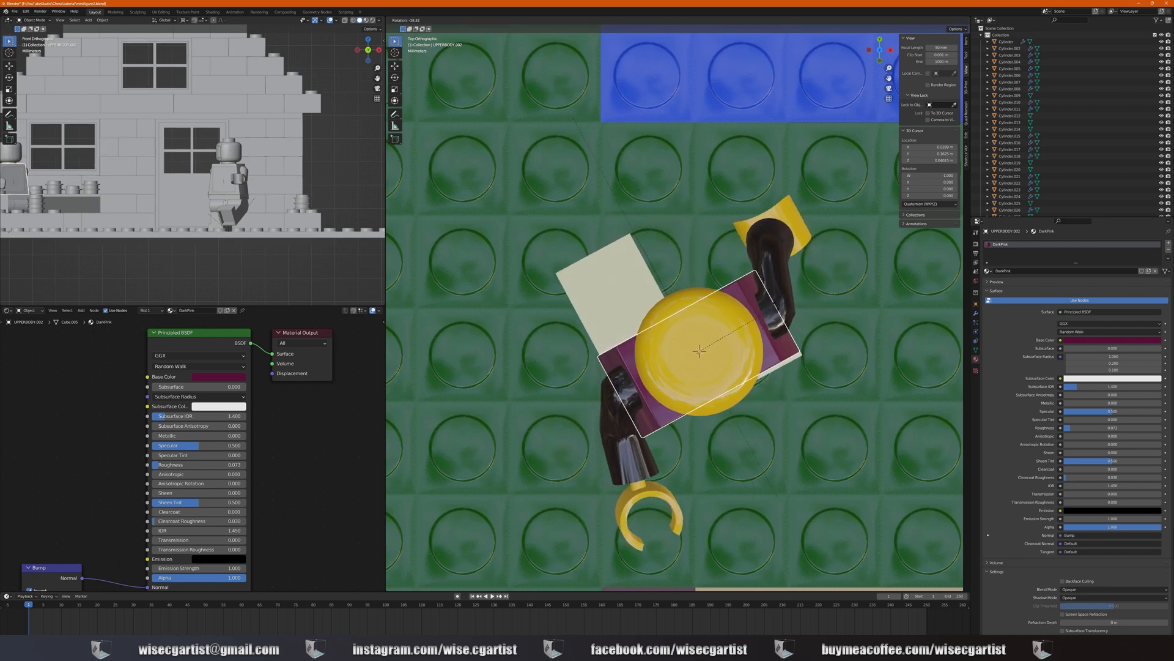
click(761, 306)
Nudge the dark-pink-shirt minifigure along the global Y and X axes to adjust its position beside the planter
middle_drag(761, 306, 791, 397)
key(g)
key(y)
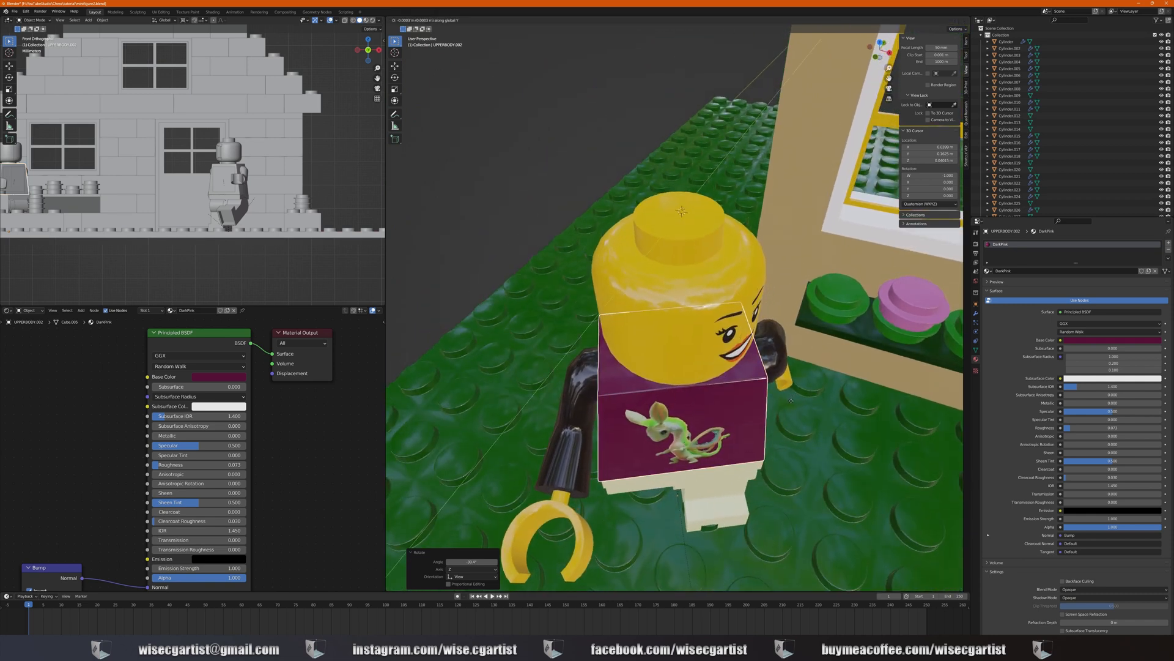
click(792, 412)
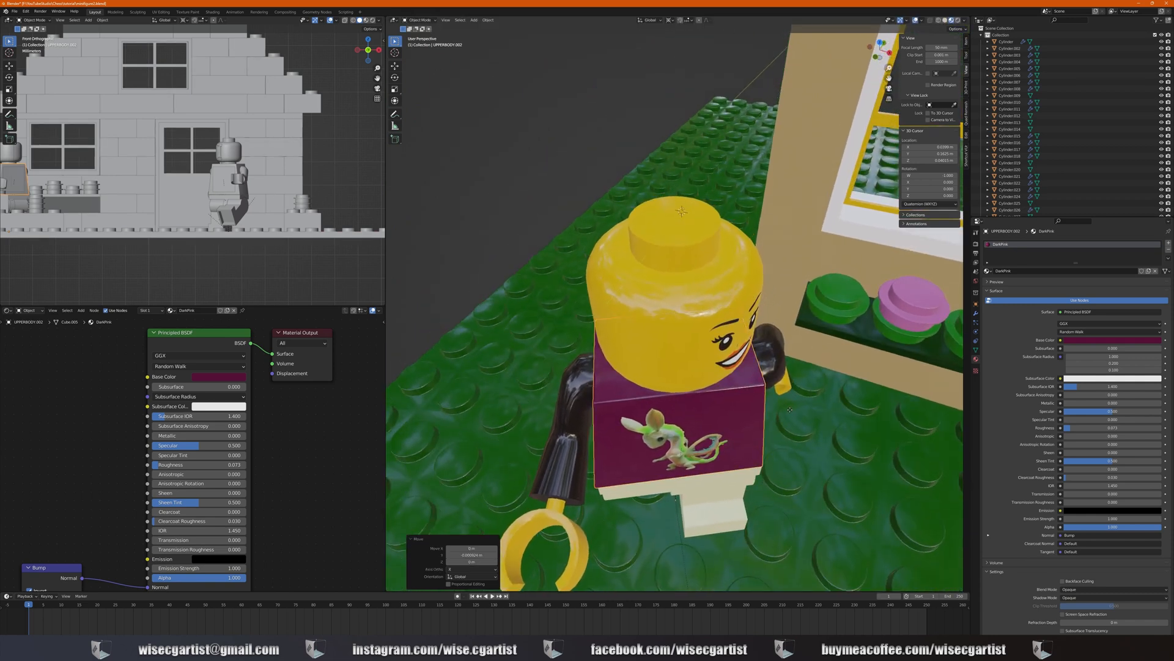
key(g)
key(x)
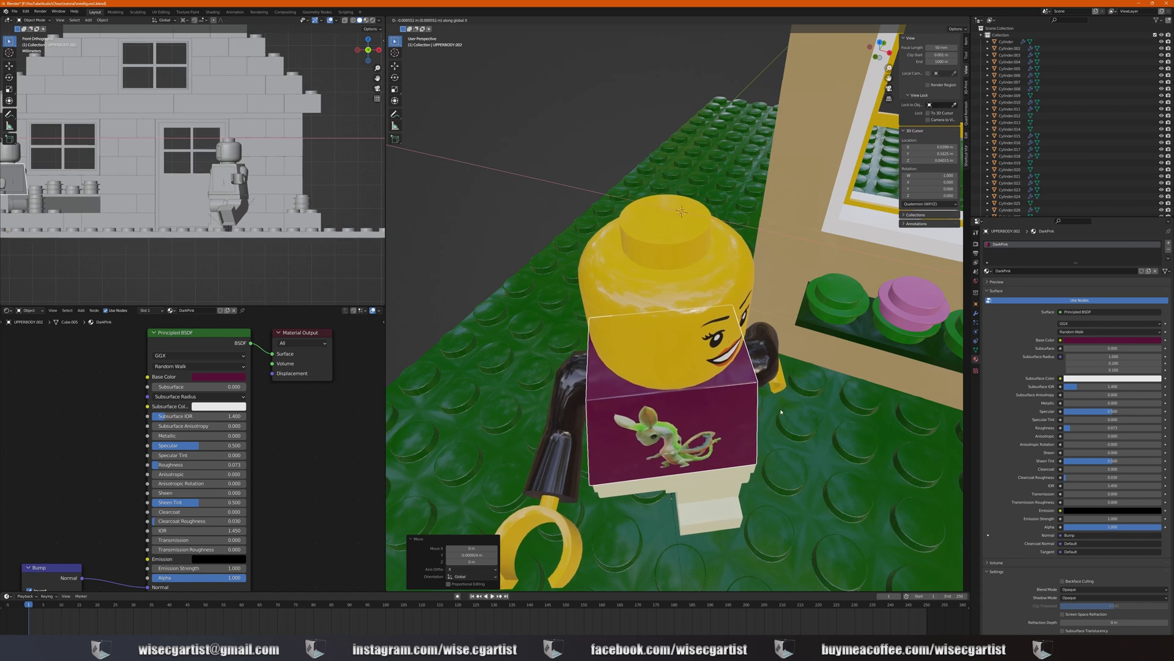
click(780, 412)
key(g)
key(y)
click(783, 426)
Check both minifigures in front of the house and save the scene file
scroll(783, 427, down, 2)
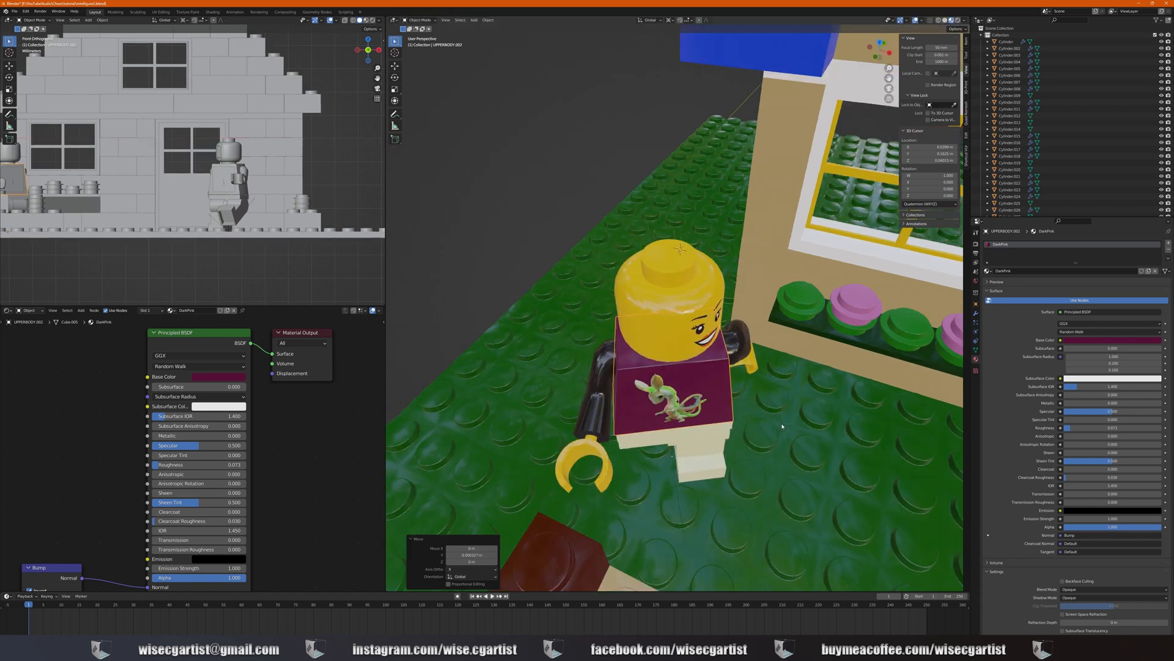
scroll(782, 426, down, 8)
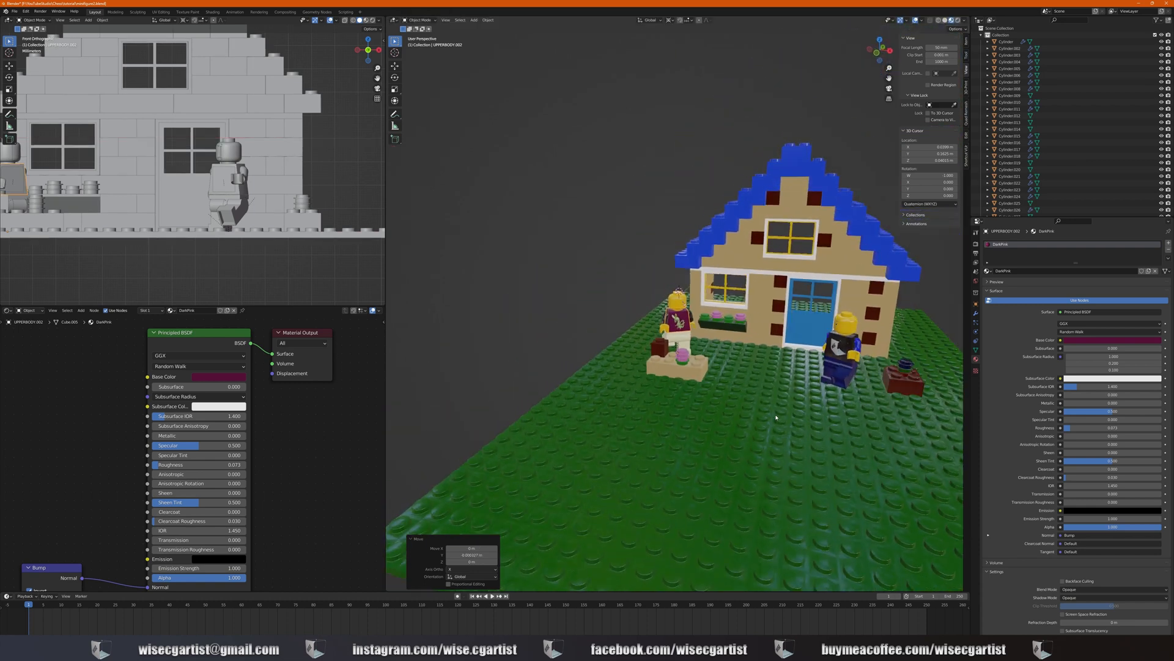
middle_drag(776, 417, 698, 416)
scroll(737, 402, up, 2)
scroll(690, 416, down, 1)
scroll(688, 411, up, 2)
key(ctrl+s)
scroll(698, 416, up, 1)
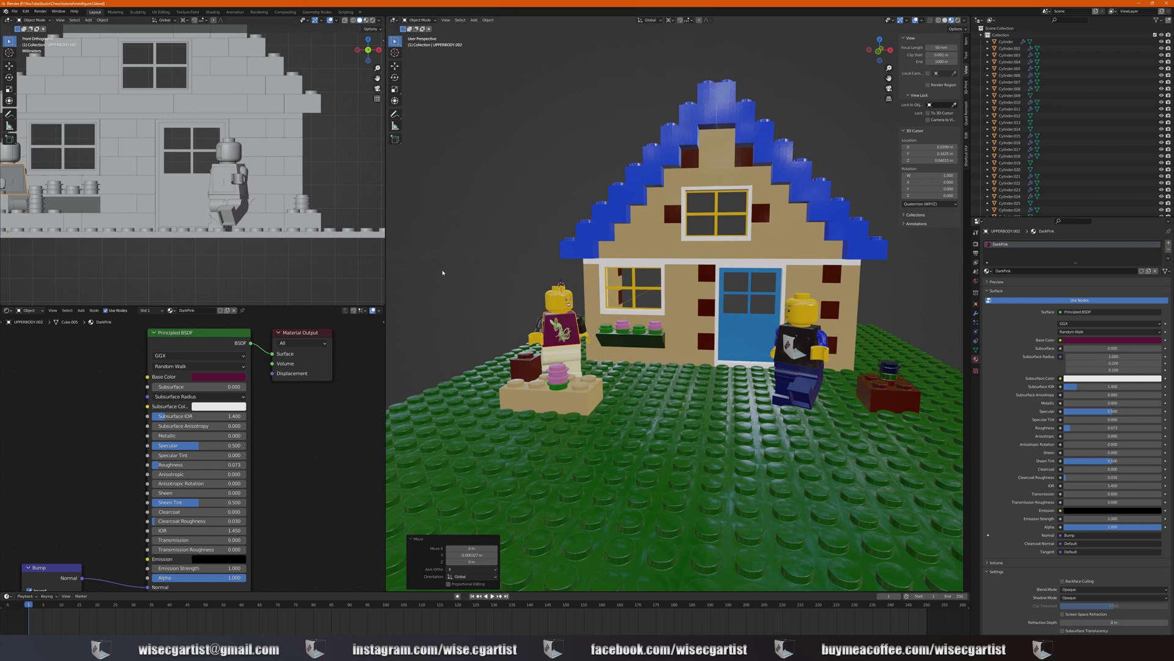
Widen the 3D viewport over the front view and shader editor areas and frame the house with both minifigures
drag(382, 261, 11, 261)
scroll(465, 289, down, 4)
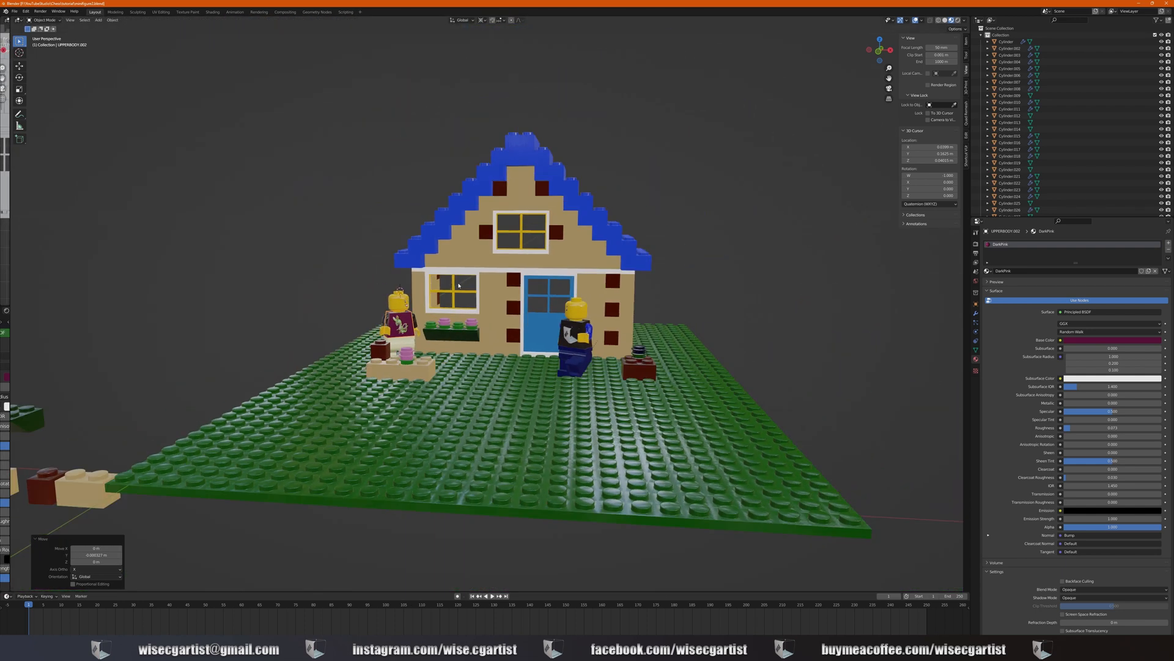
middle_drag(453, 289, 478, 290)
scroll(471, 290, up, 2)
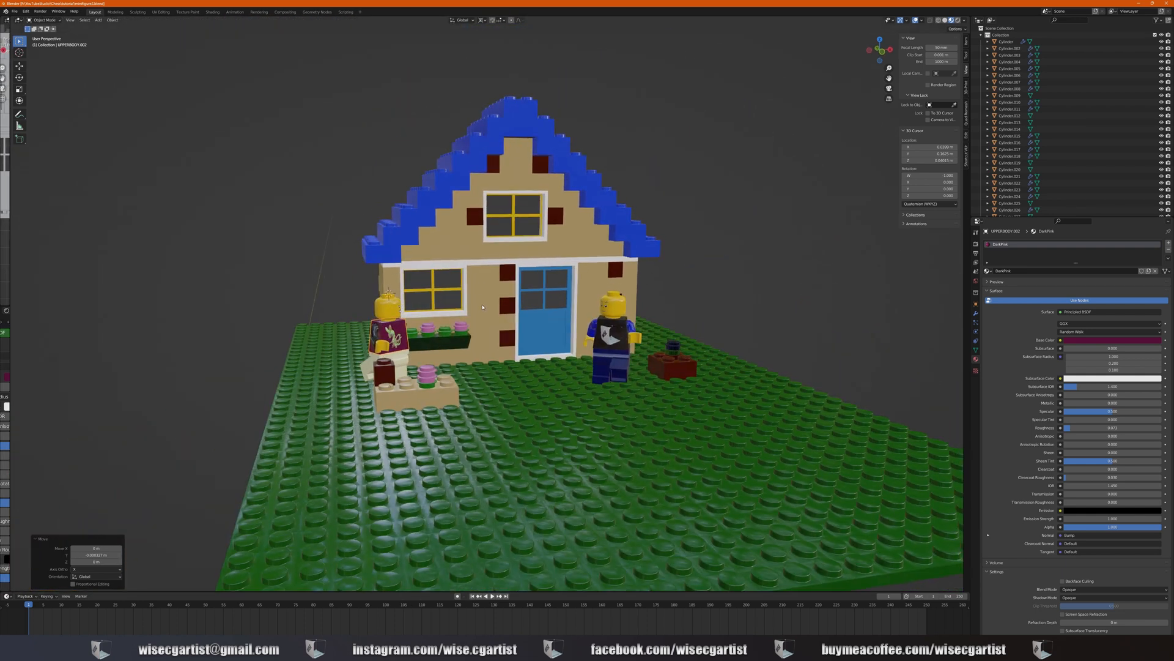
Add a camera facing the house front, look through it and lock the camera to the view
key(shift+a)
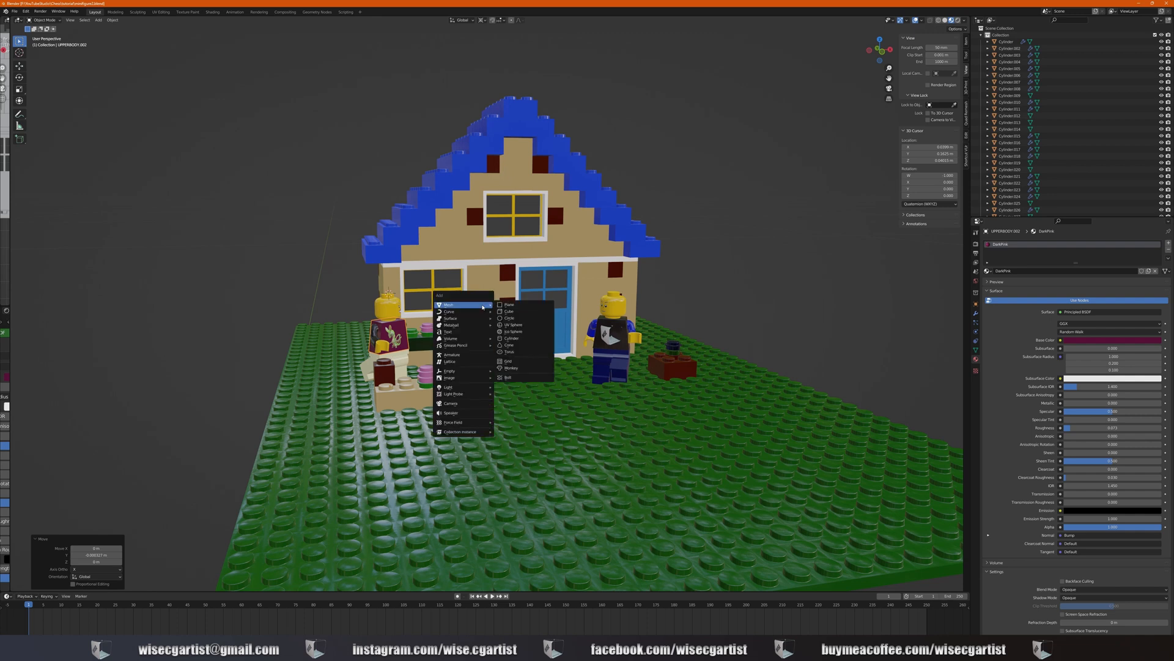
click(458, 403)
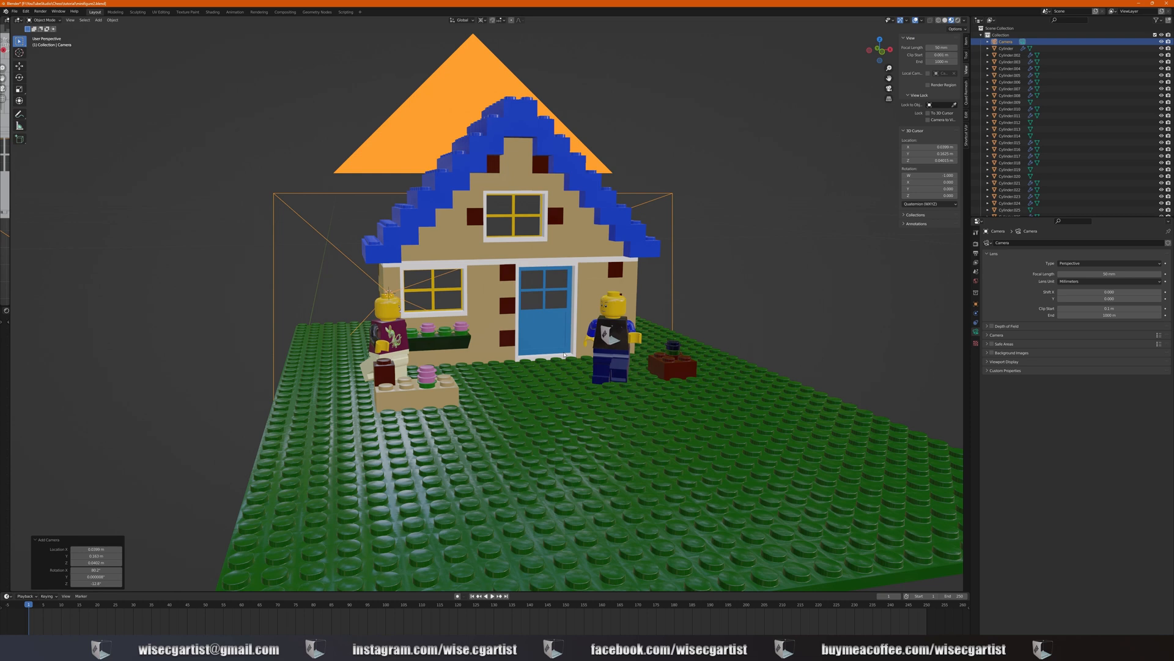
key(KP_0)
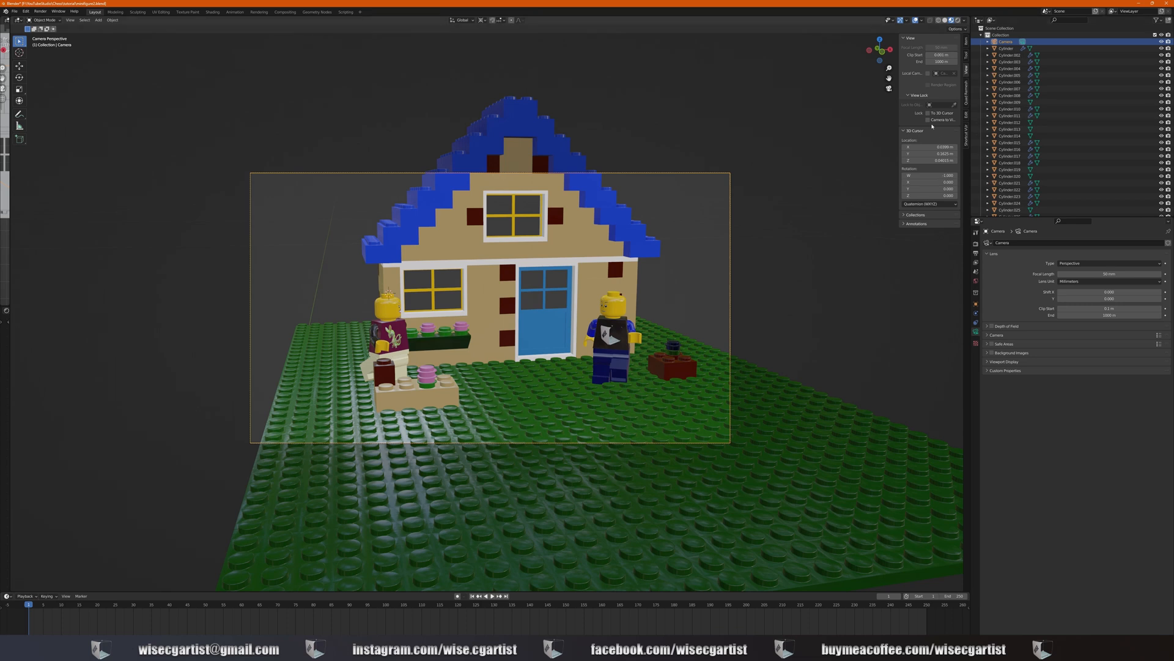
click(929, 120)
Reposition the camera so the whole house, both minifigures and the planters fit inside its frame, seen slightly from above
drag(889, 69, 869, 93)
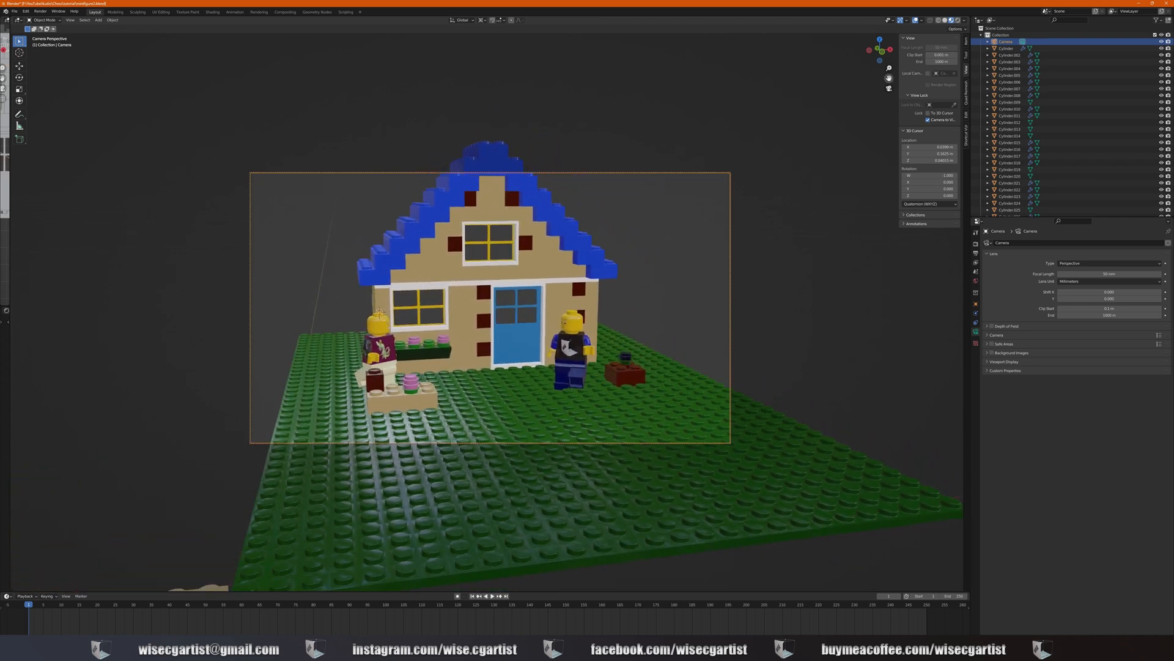
mouse_move(674, 264)
middle_down()
mouse_move(653, 259)
mouse_move(671, 266)
mouse_move(661, 282)
middle_up()
scroll(670, 264, down, 2)
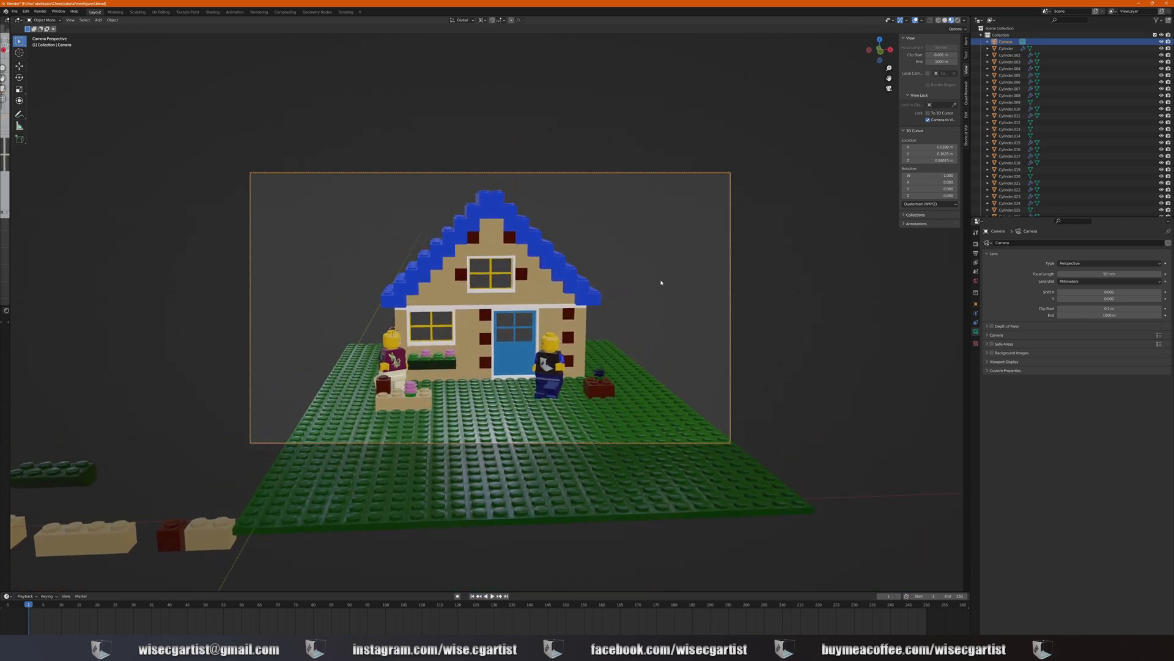
scroll(661, 282, up, 1)
scroll(659, 276, down, 2)
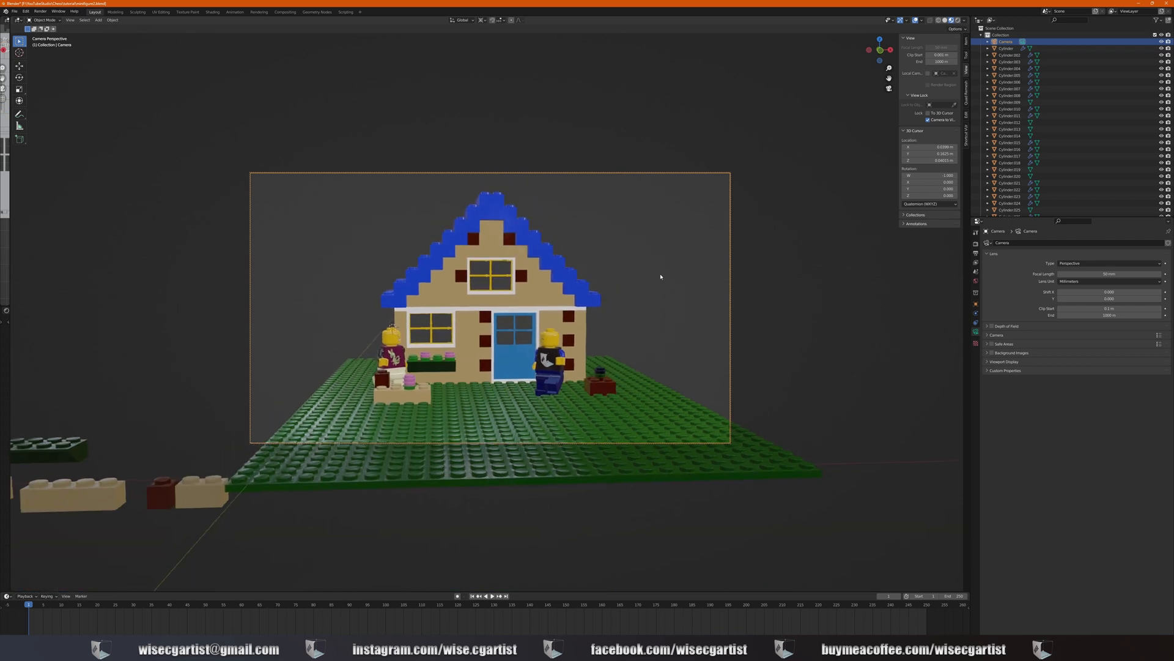
scroll(660, 276, up, 1)
scroll(663, 279, up, 2)
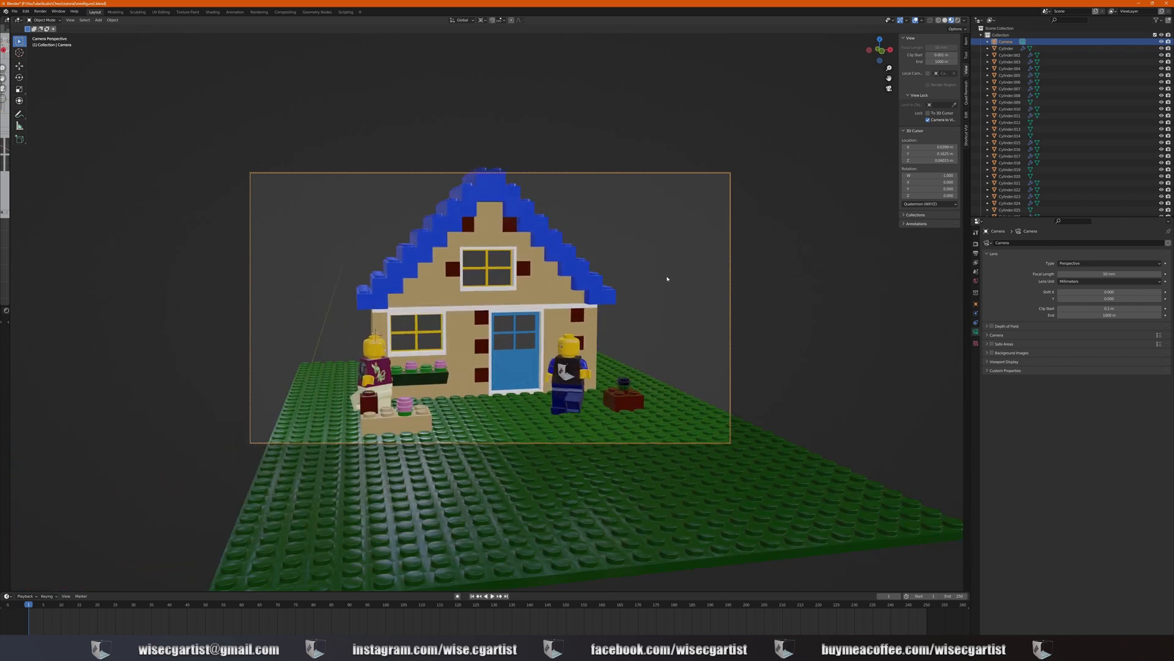
scroll(667, 276, down, 1)
scroll(671, 275, down, 1)
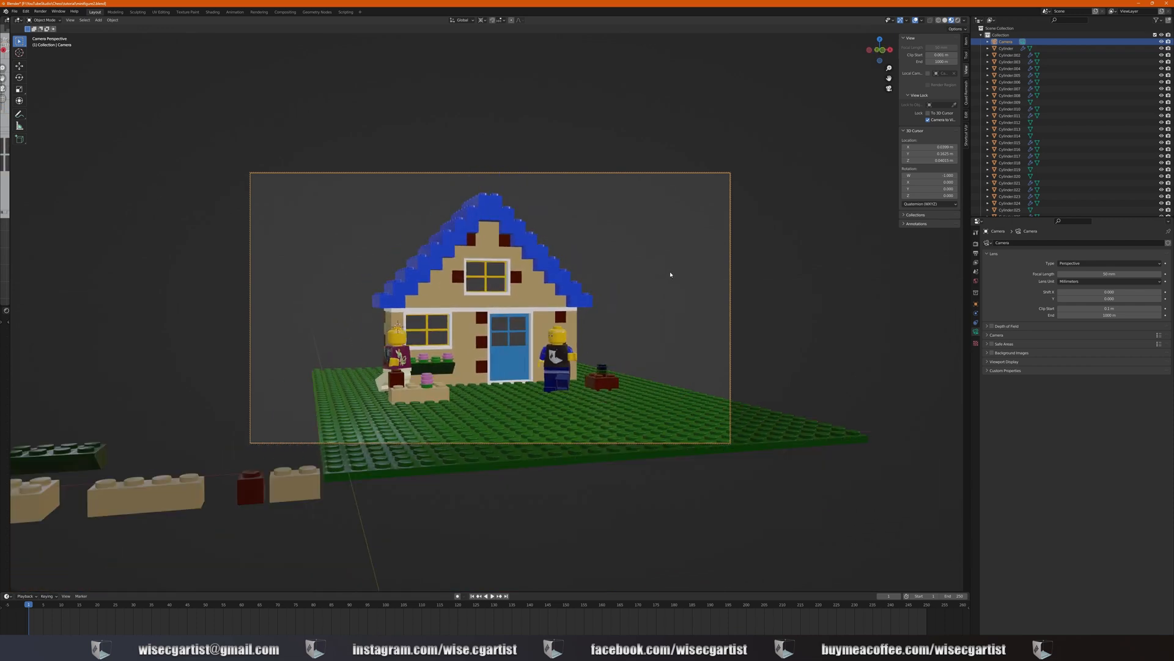
scroll(671, 276, up, 1)
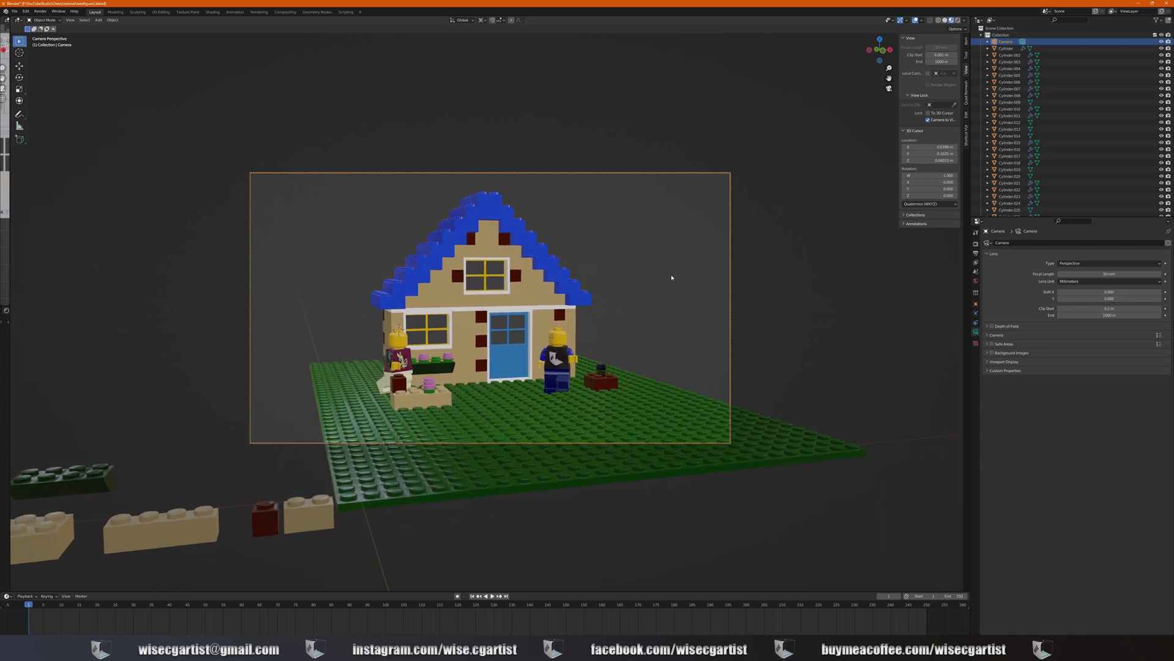
scroll(670, 277, up, 3)
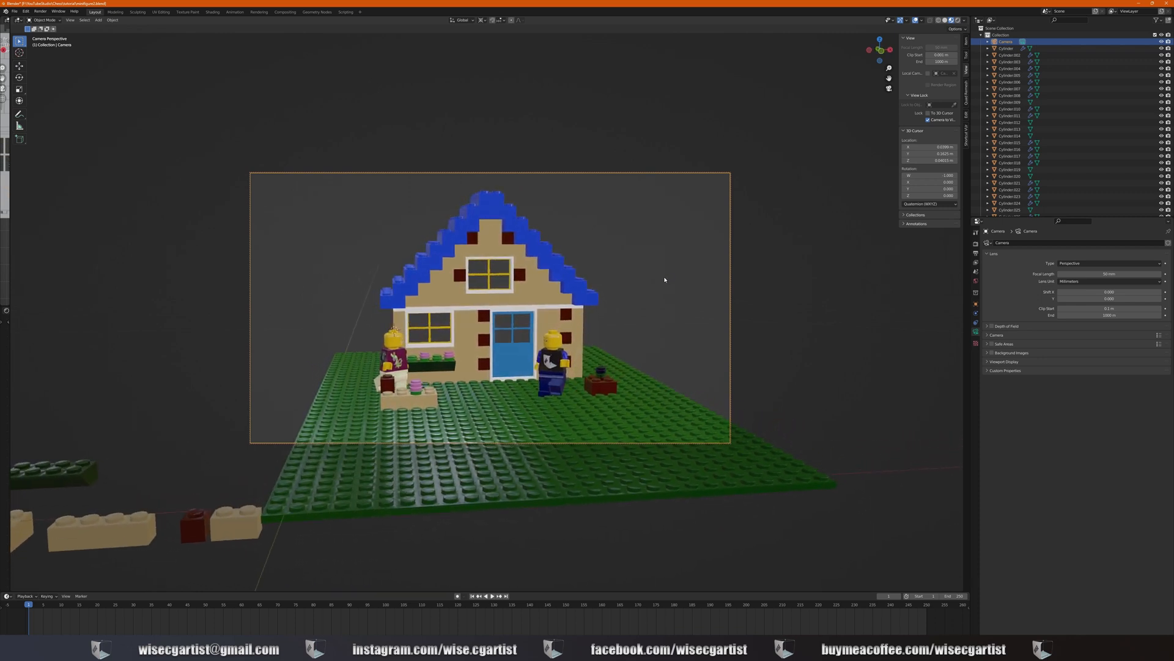
scroll(664, 280, up, 2)
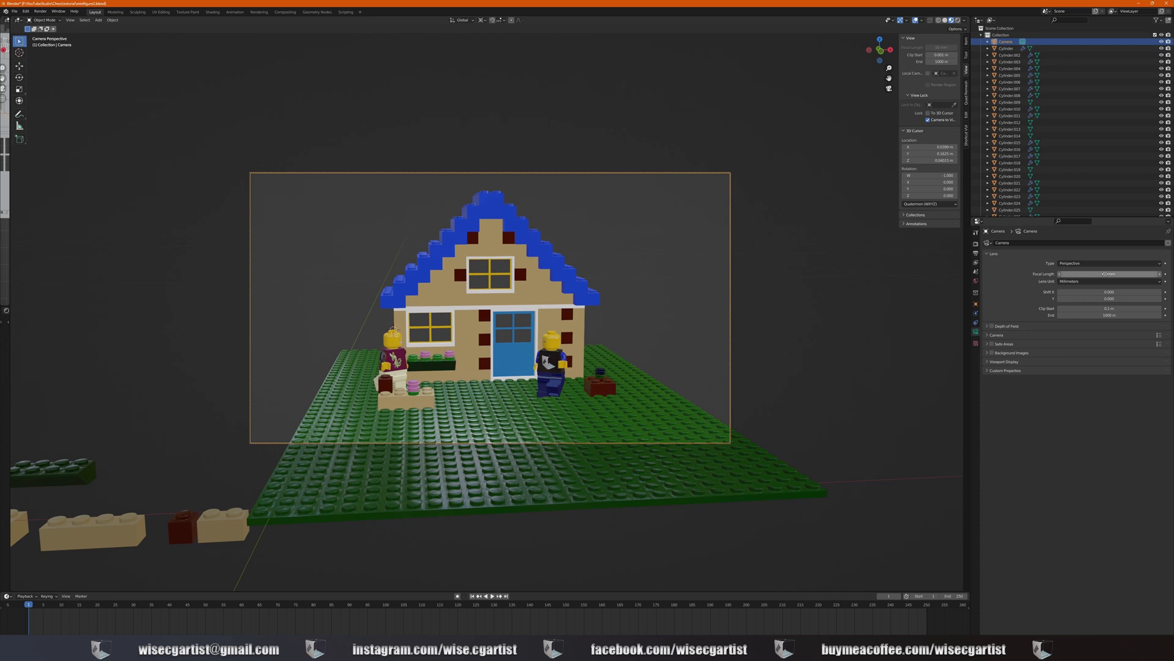
Set the camera's focal length to 40 mm and bring the camera closer so the house fills the frame height
drag(1109, 273, 1065, 274)
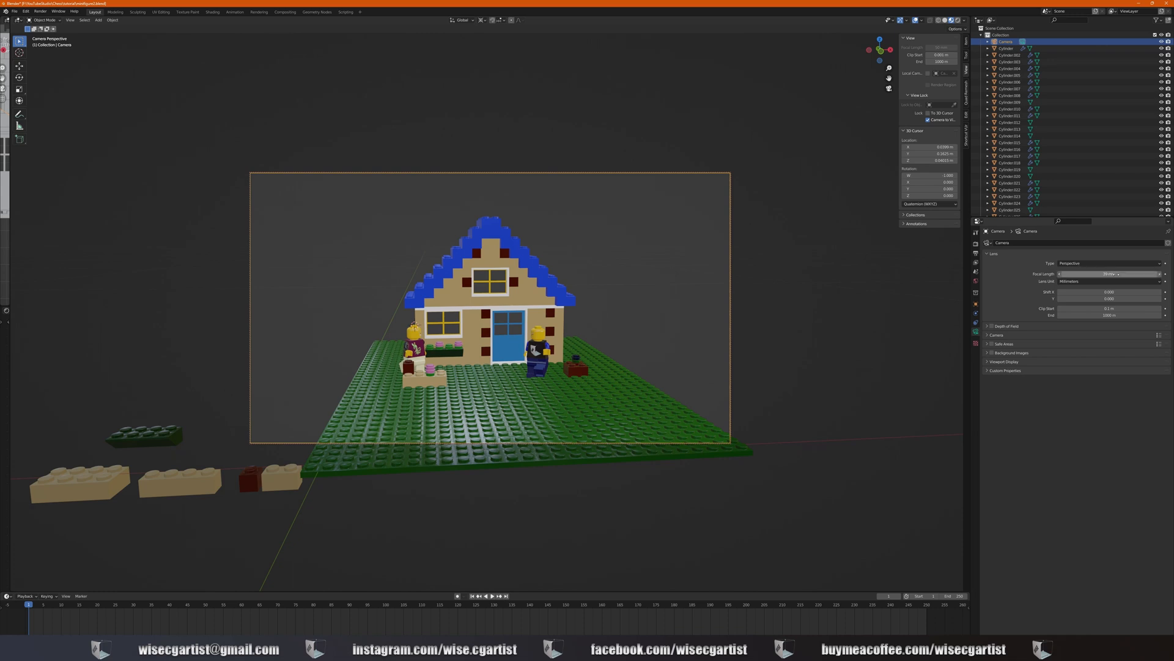
click(1160, 274)
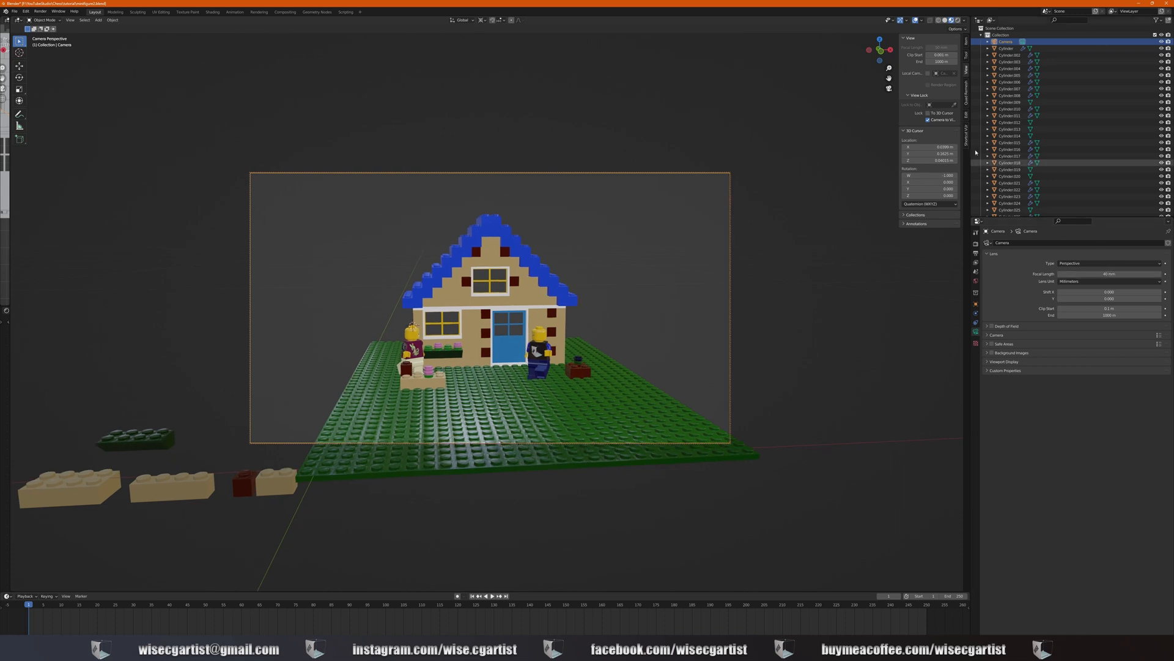
drag(889, 69, 890, 59)
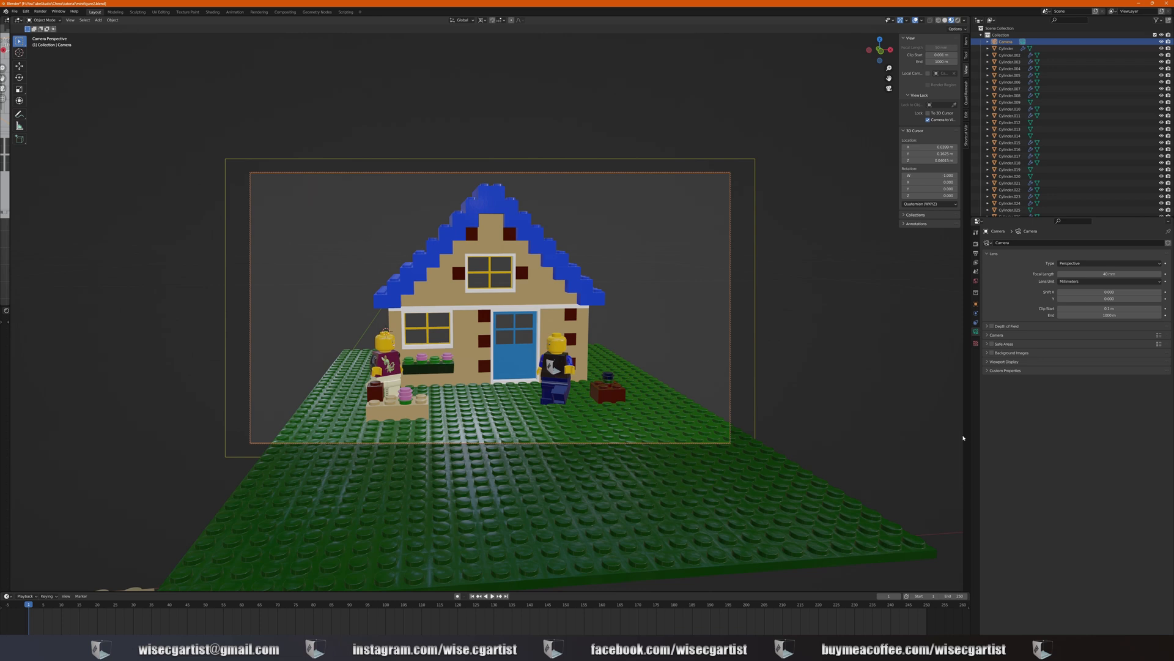
Set the render engine to Cycles with the GPU Compute device and the Experimental feature set
click(976, 244)
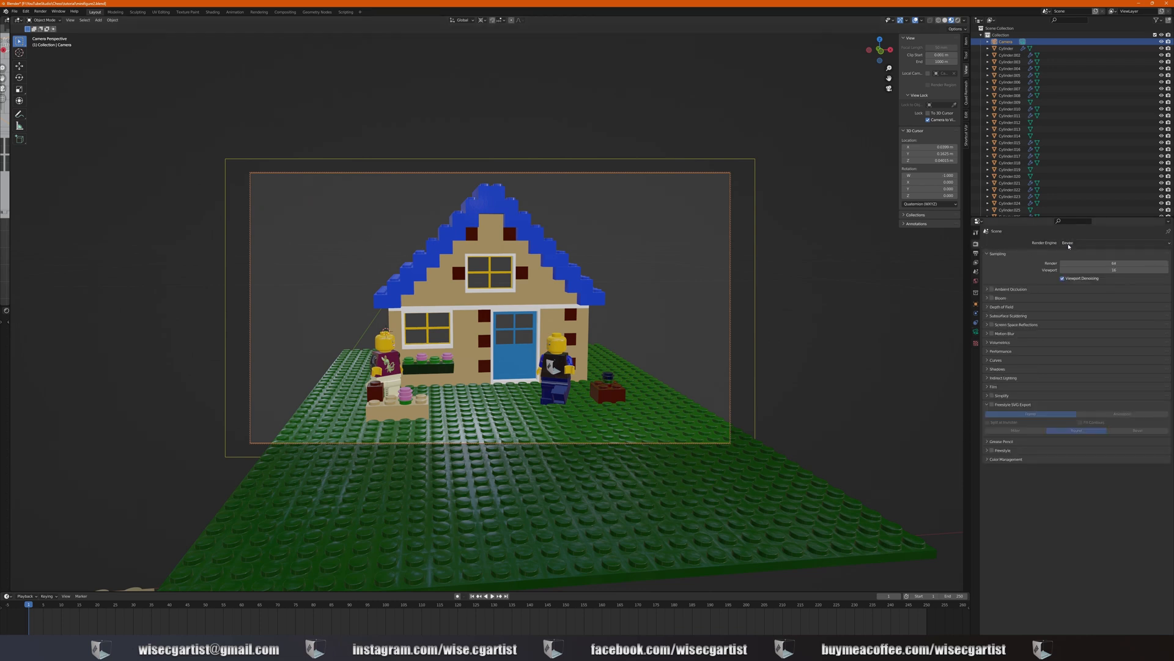
click(1069, 245)
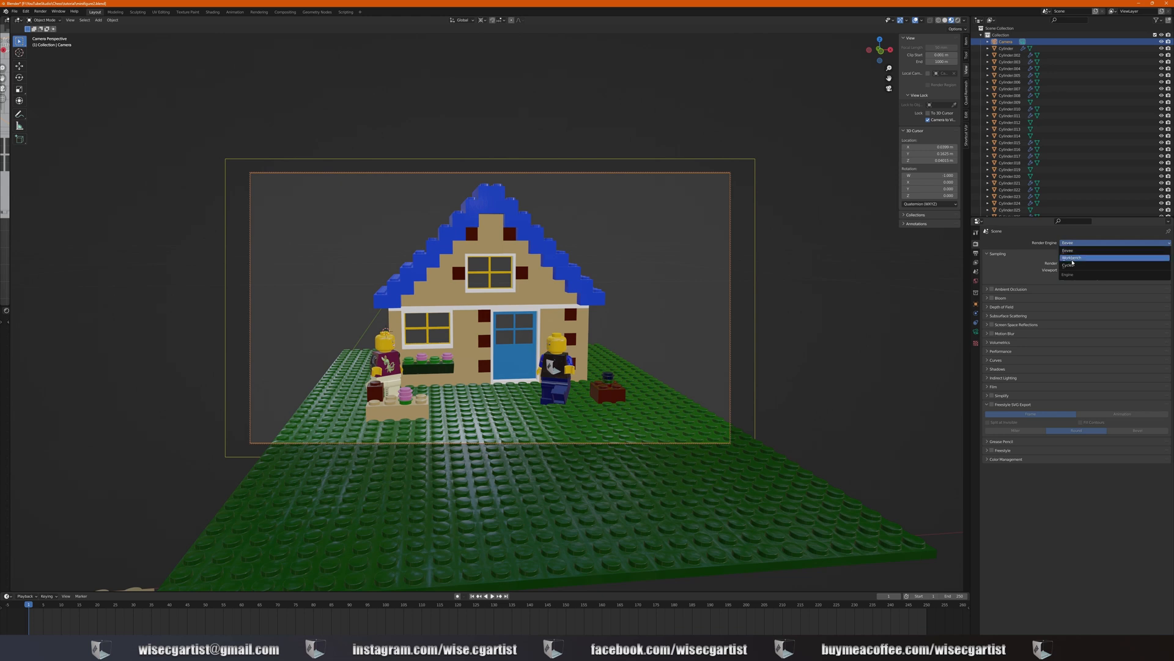
click(1070, 265)
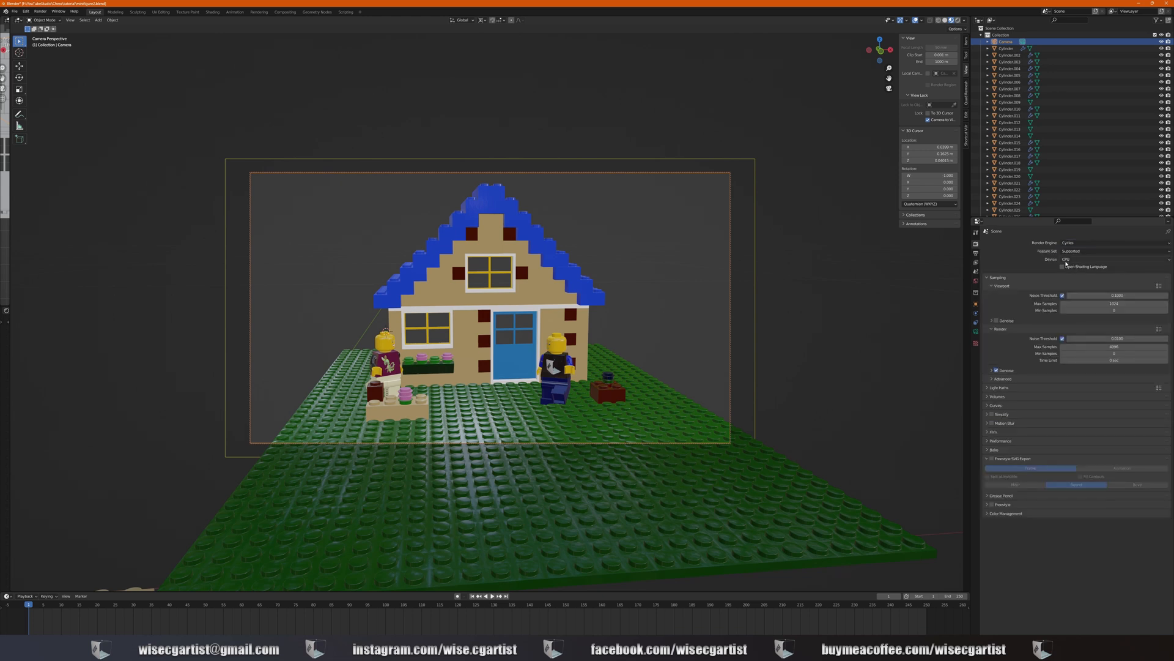
click(1076, 260)
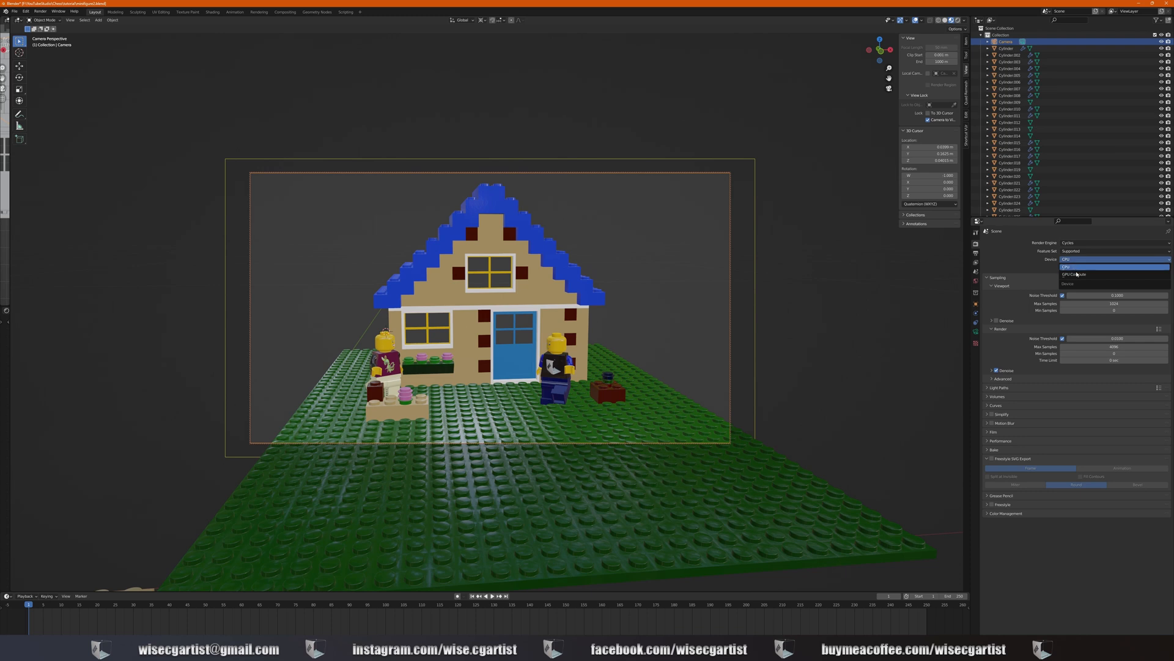
click(1077, 275)
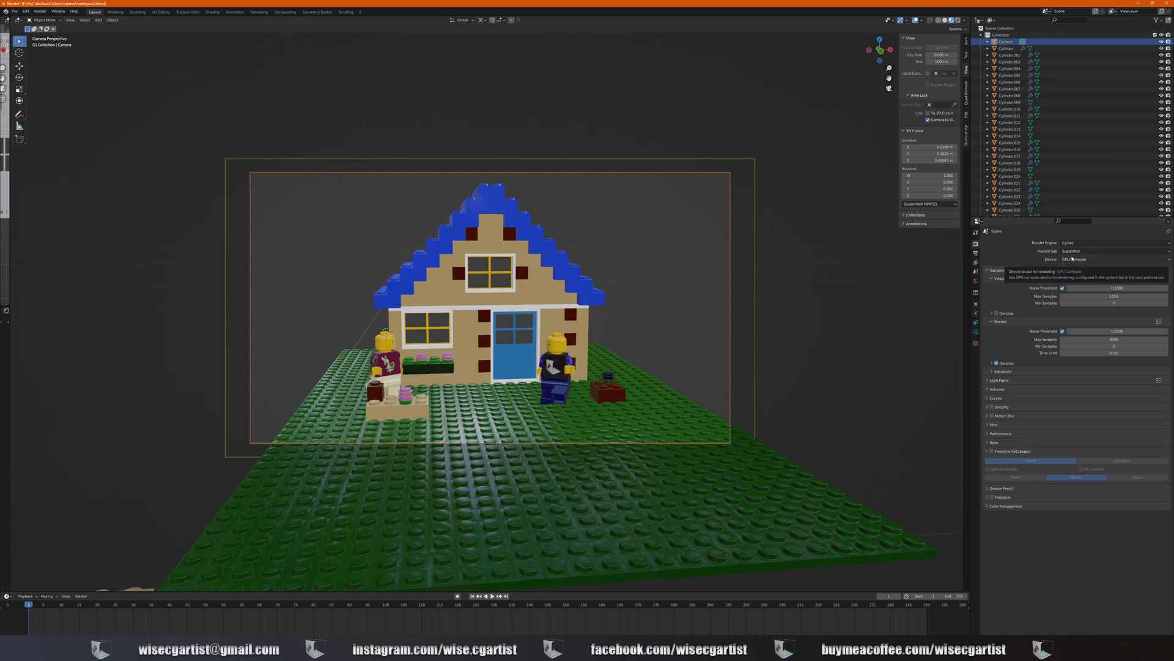
click(1072, 251)
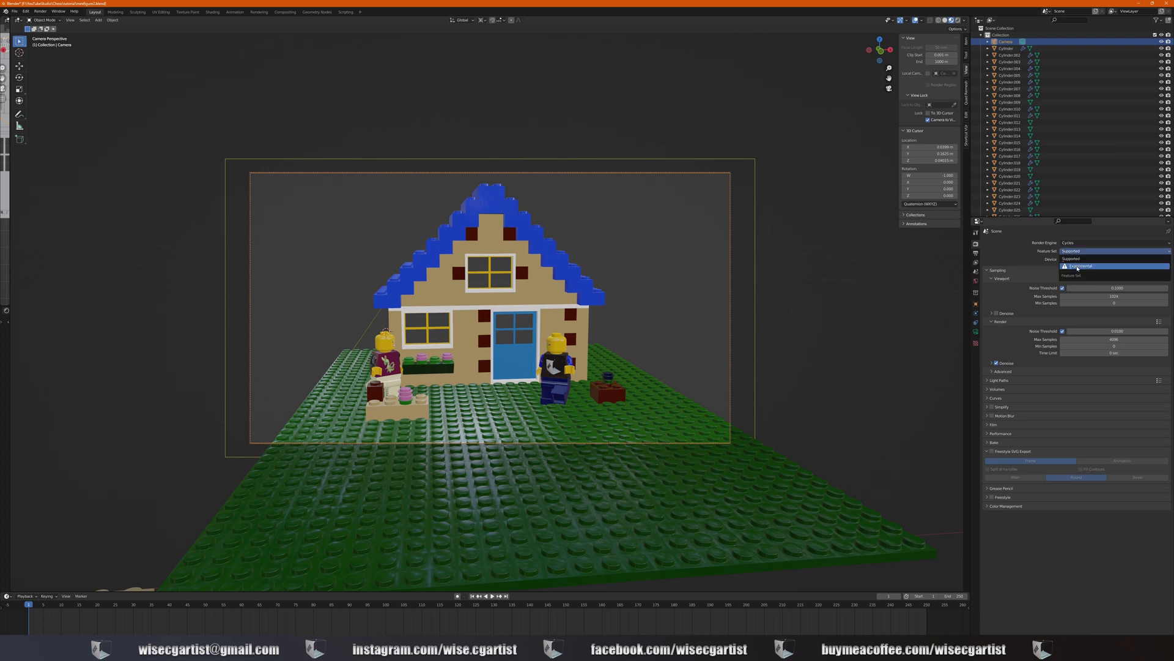
click(1078, 266)
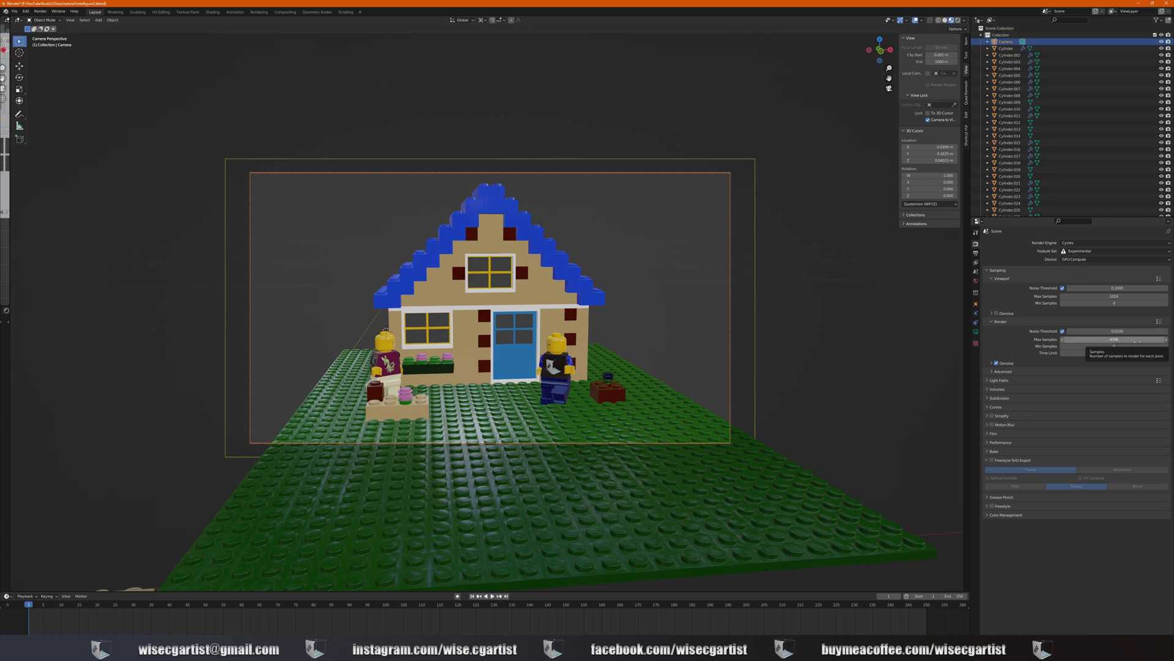
Set the maximum render samples to 300
click(1137, 342)
text(100)
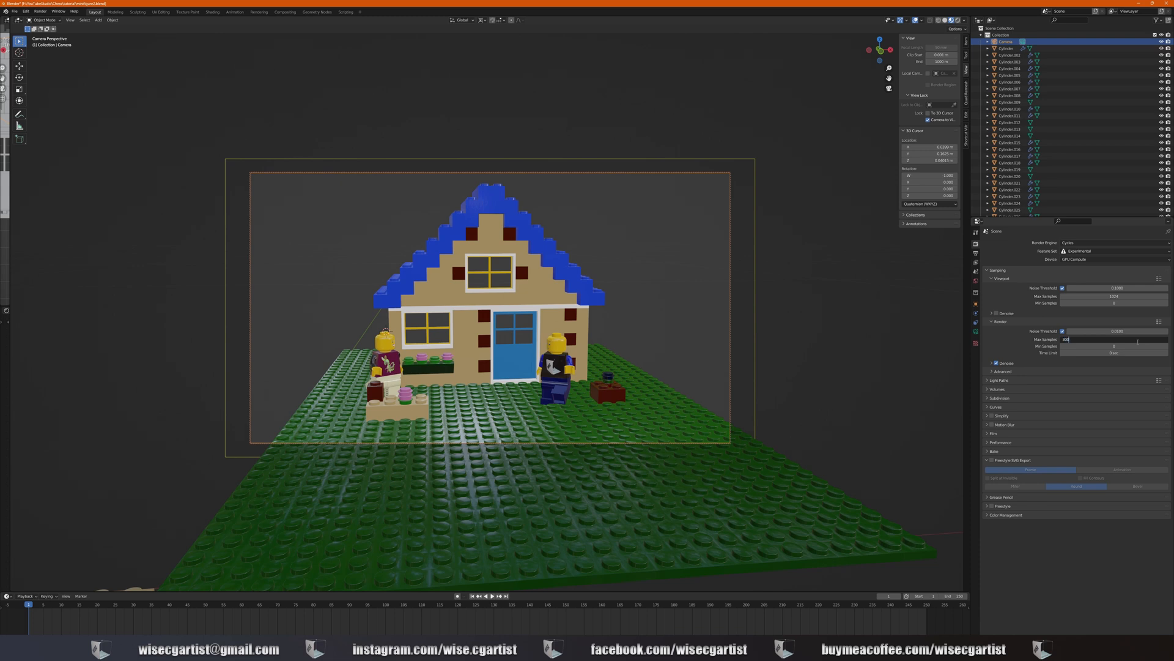
key(Return)
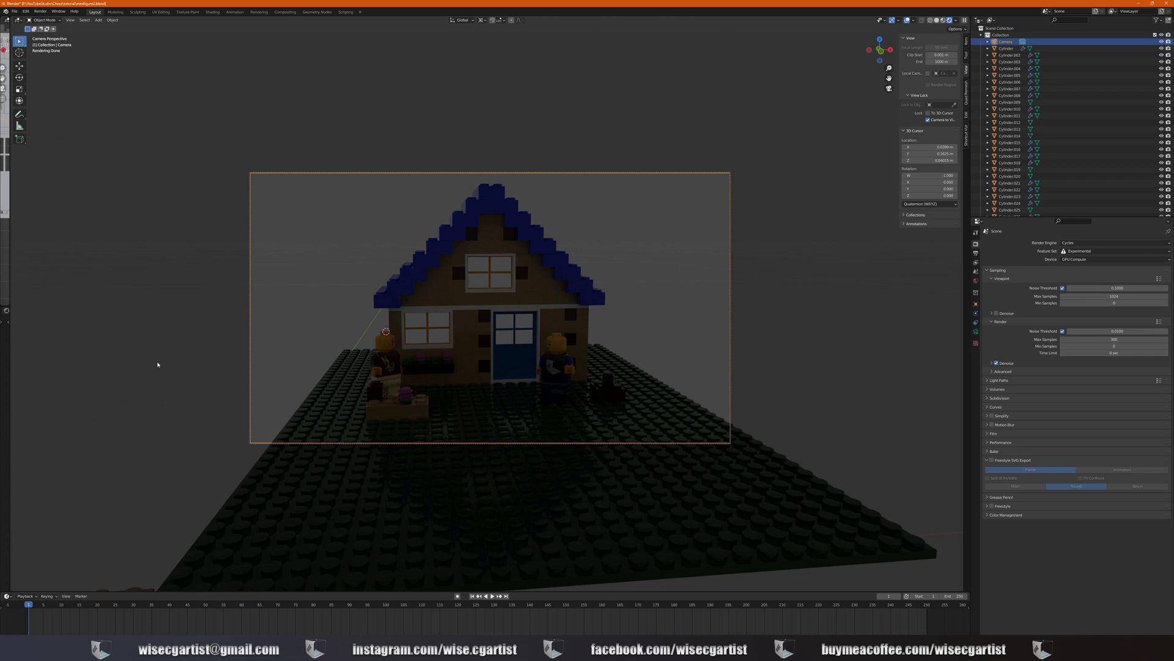
Reduce the world background strength to 0 and unlock the camera from the view
click(975, 282)
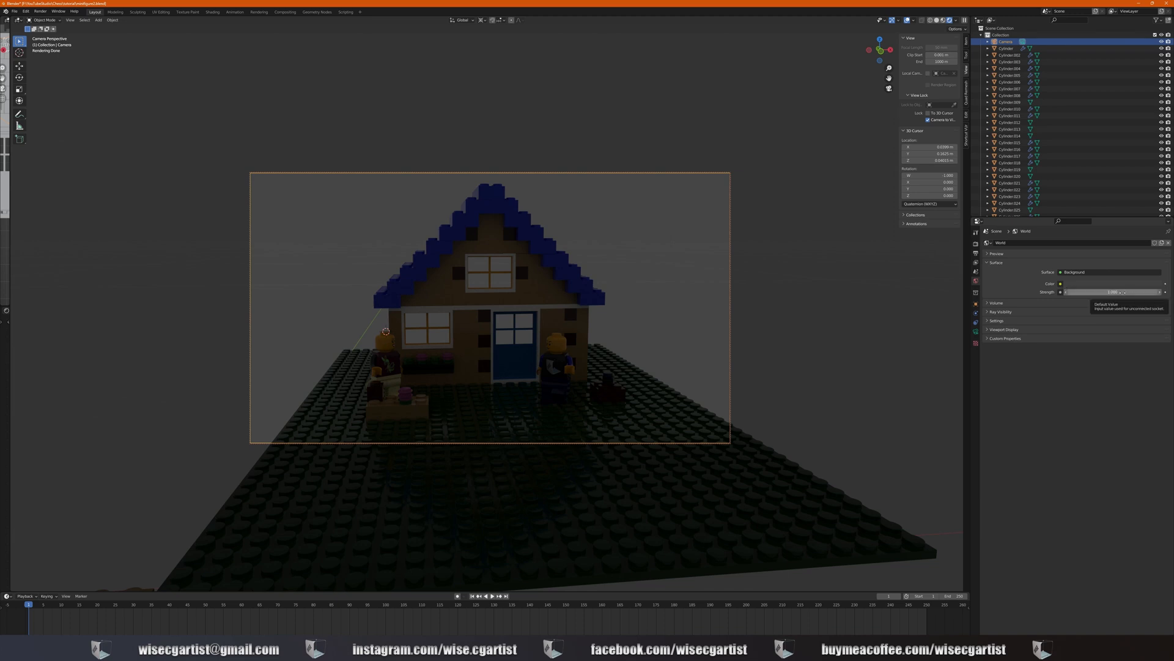
drag(1123, 292, 1058, 292)
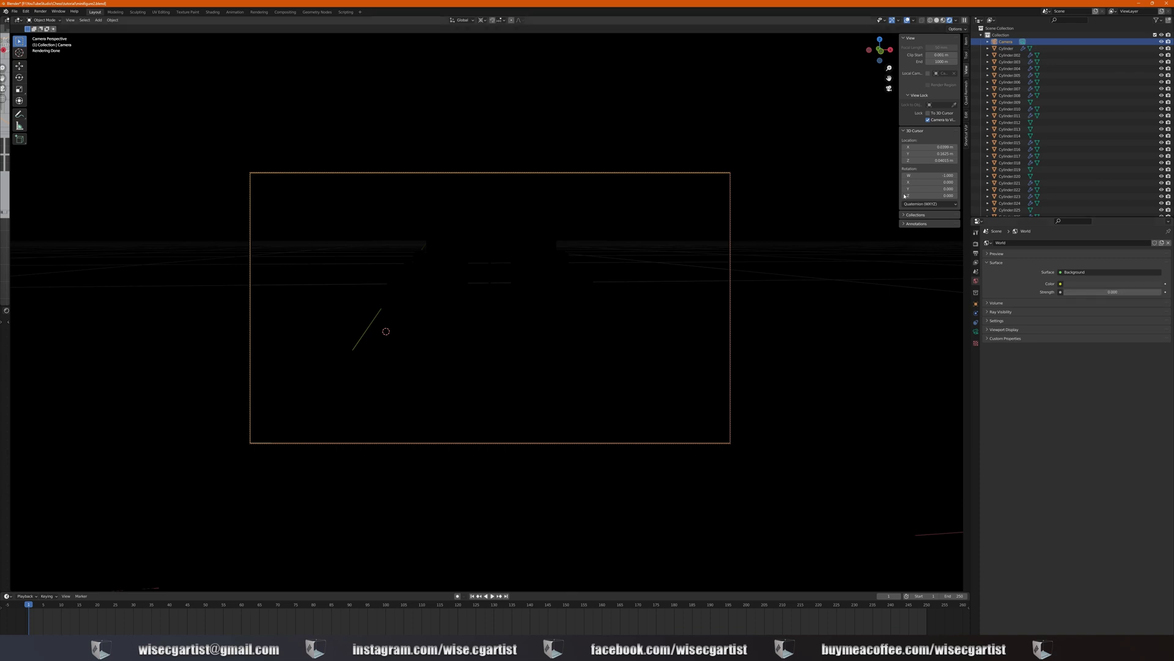
click(928, 121)
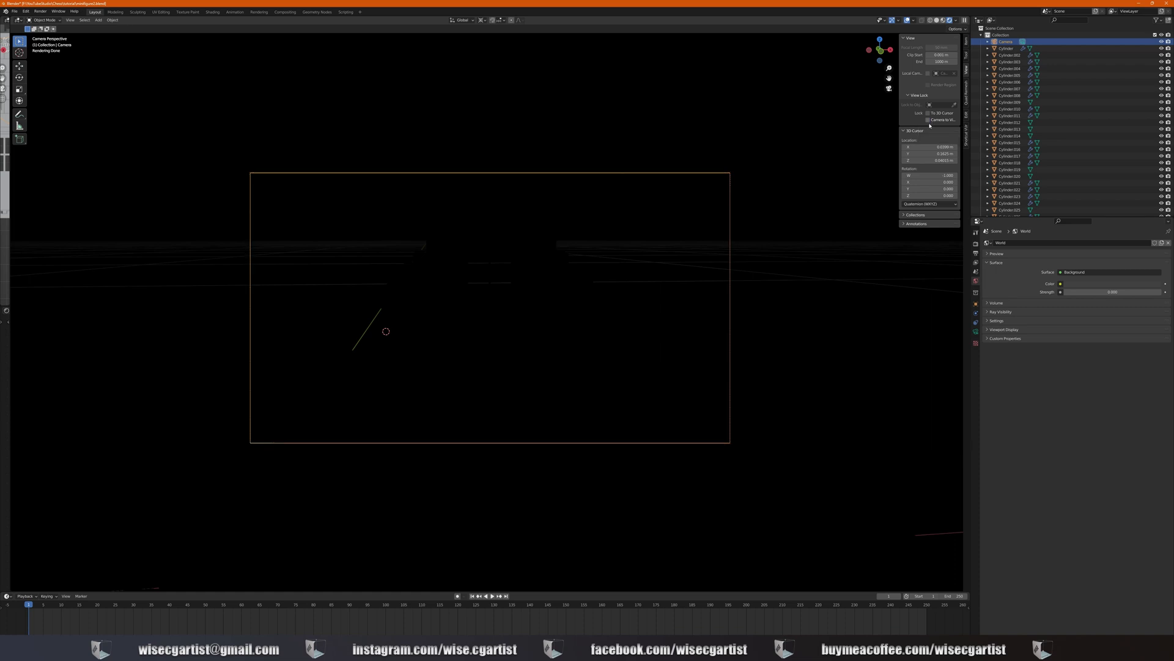
middle_drag(771, 257, 684, 282)
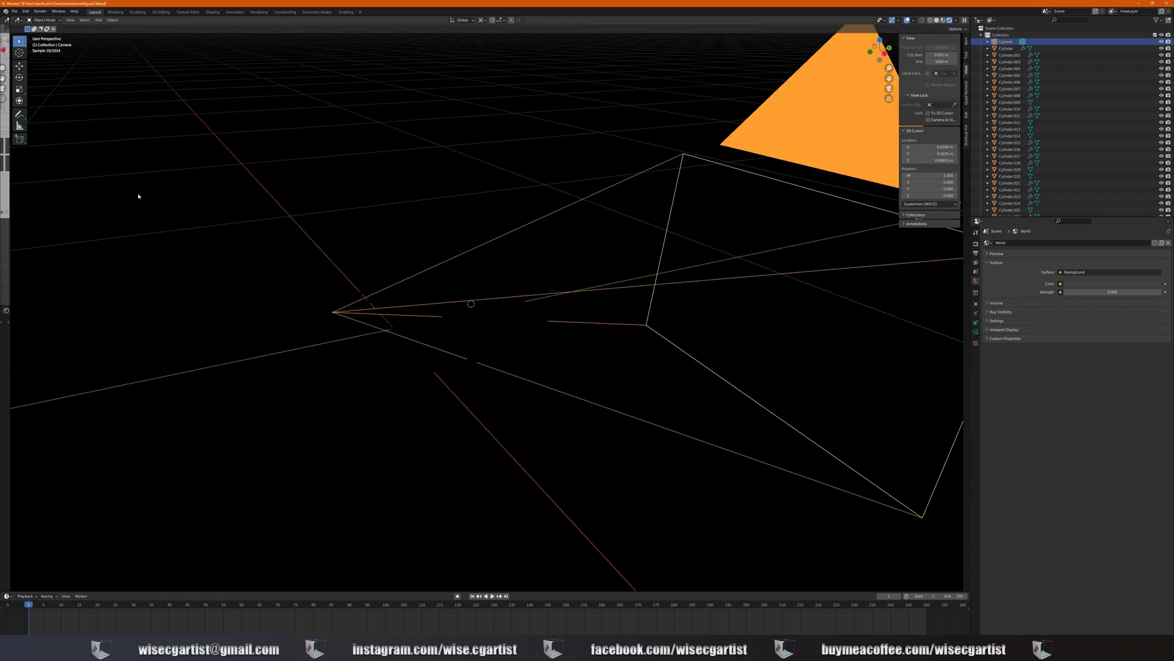
Narrow the main viewport to bring back the second 3D viewport, and switch that second viewport to rendered shading
drag(10, 181, 338, 194)
click(8, 21)
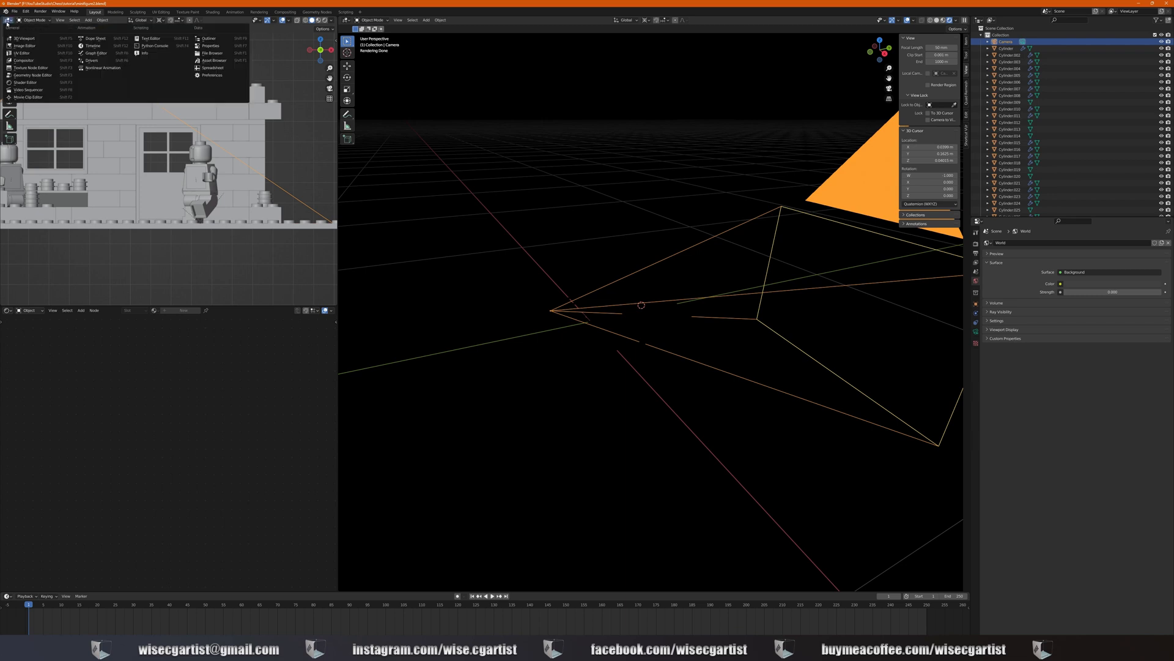
click(26, 40)
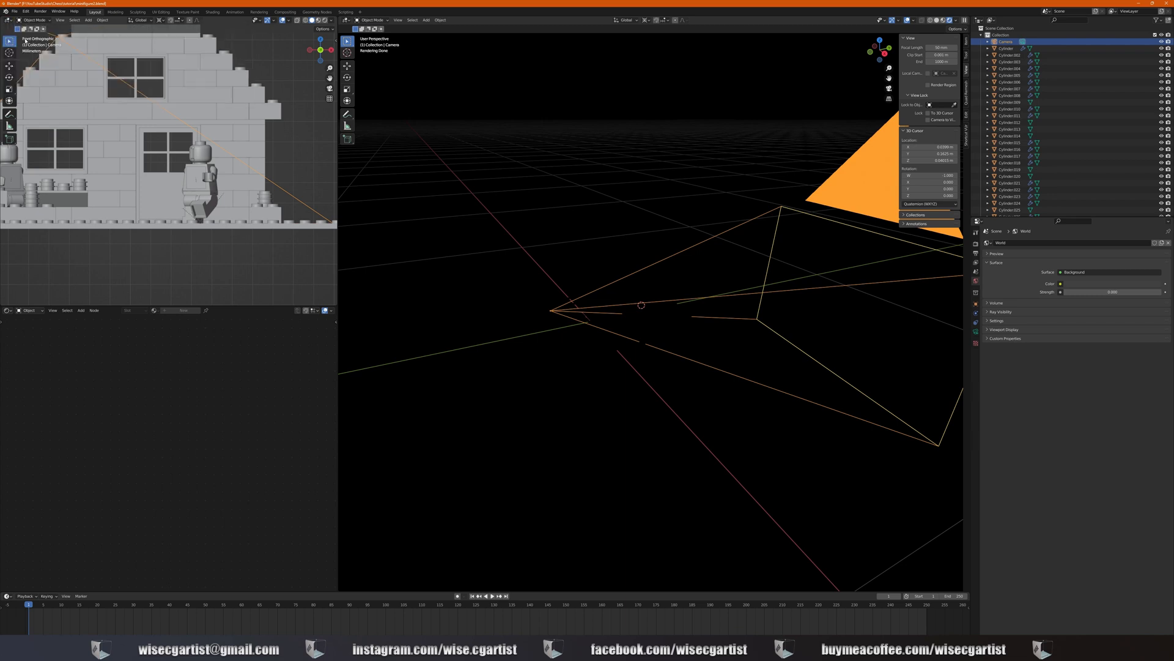
scroll(25, 40, down, 5)
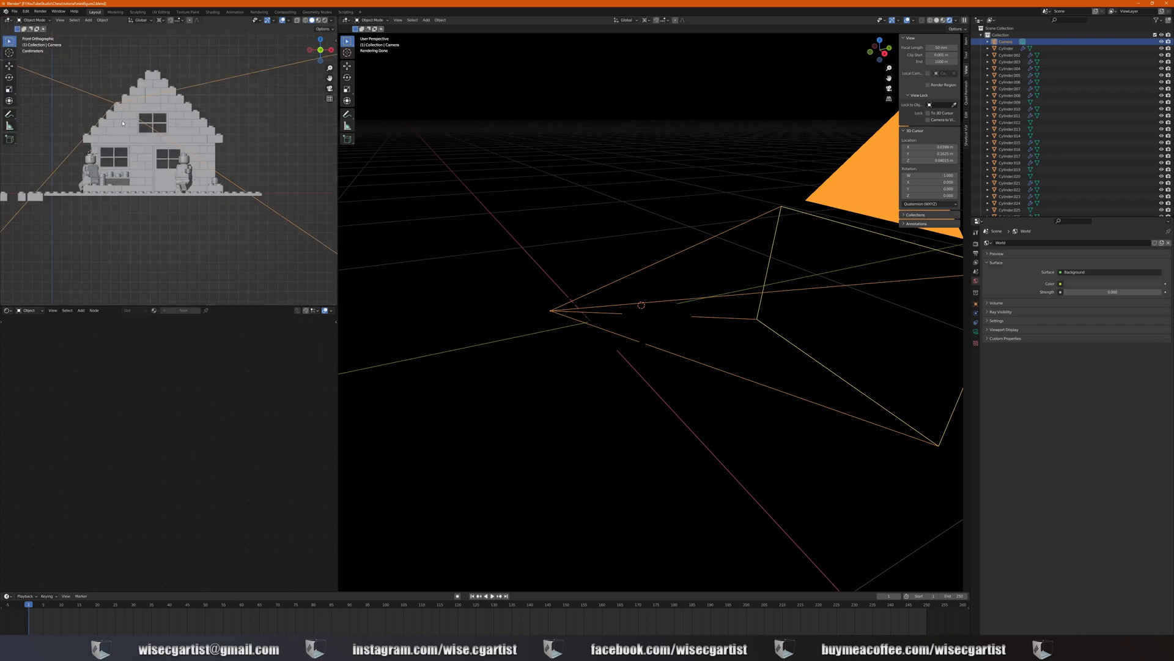
click(324, 20)
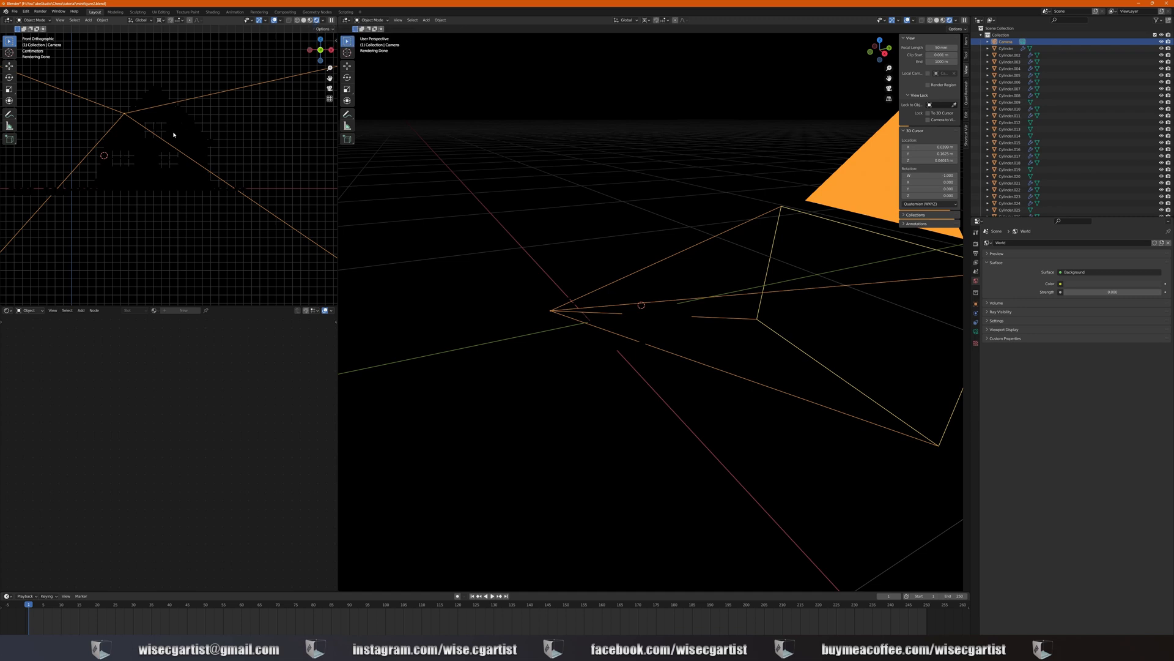
Show the camera view in the small rendered viewport, enlarged so the camera frame nearly fills it
key(KP_0)
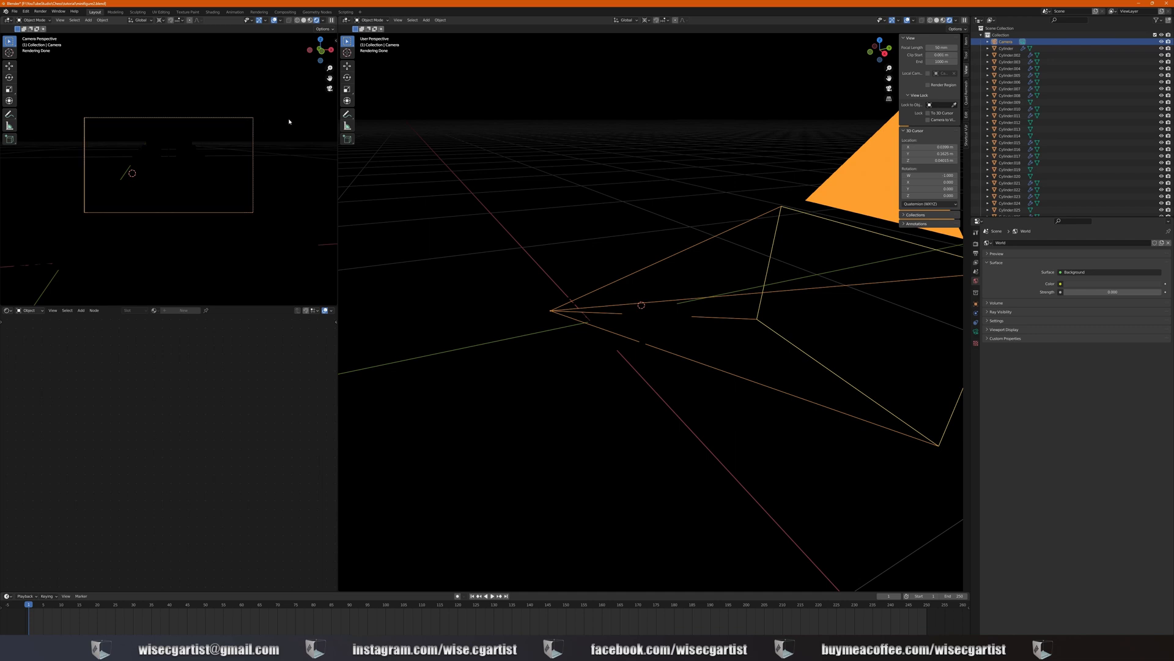
key(n)
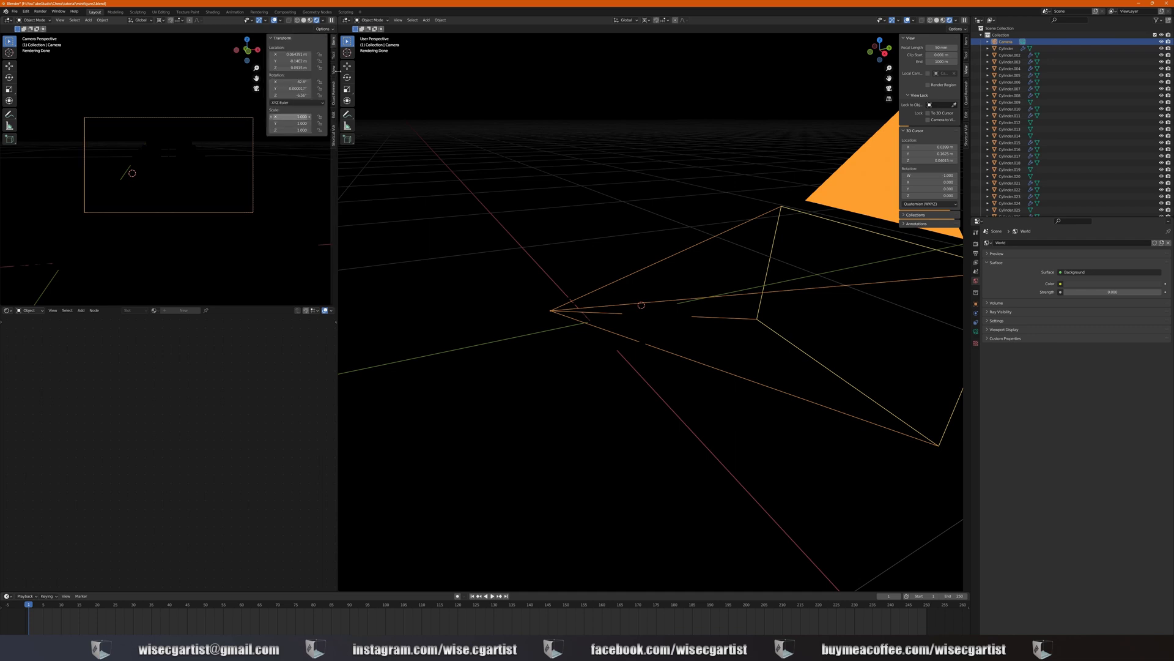
click(334, 69)
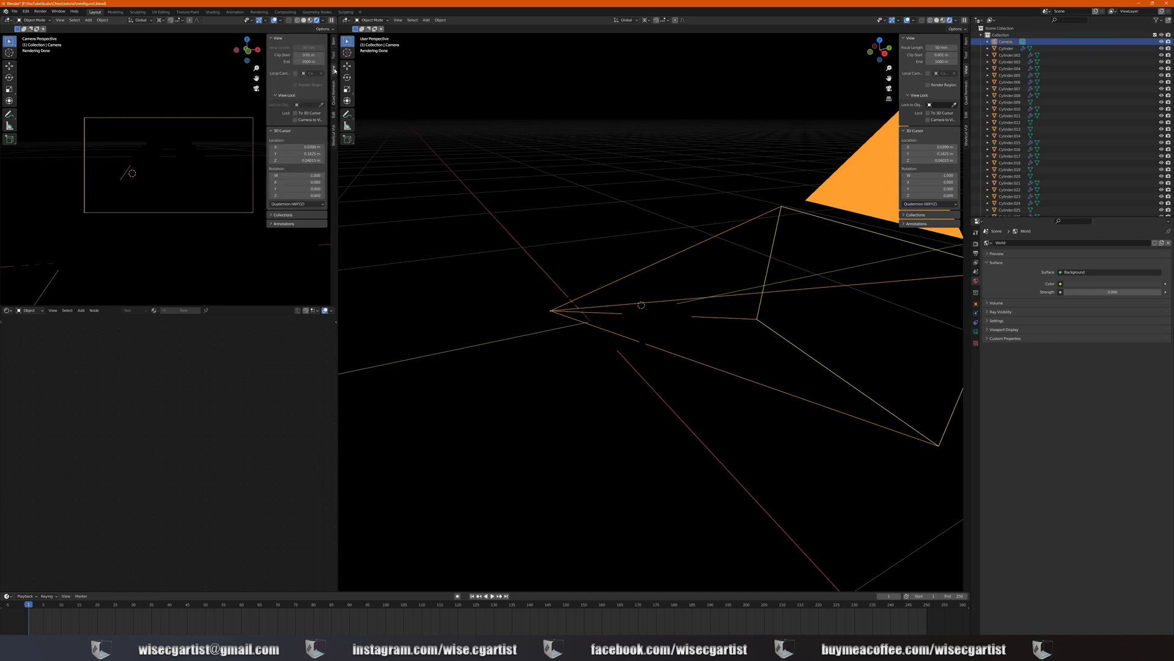
key(n)
scroll(234, 163, up, 3)
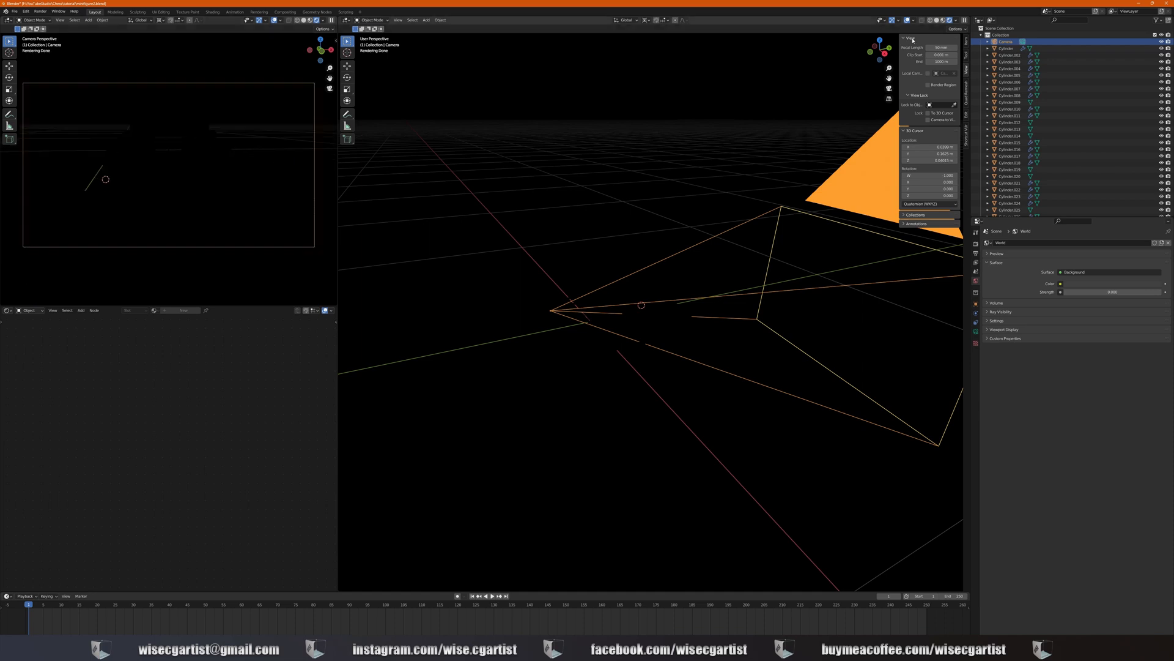
Switch the main viewport to solid shading, showing the house, minifigures and baseplate at an angle from above
click(937, 20)
scroll(700, 238, down, 2)
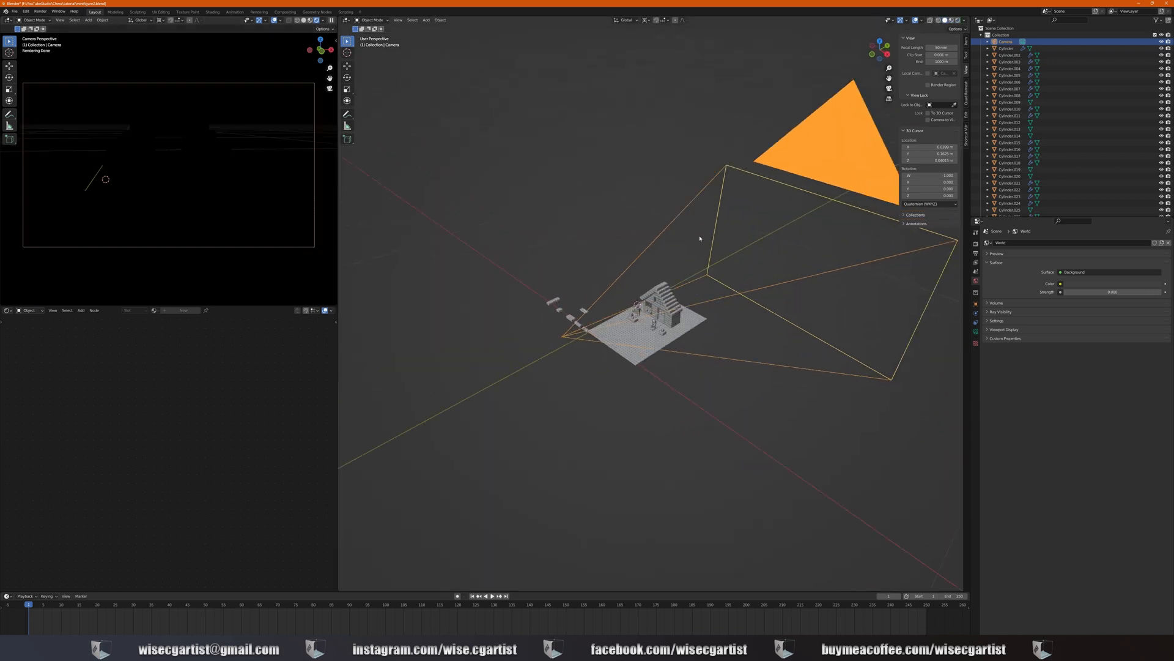
scroll(700, 238, up, 5)
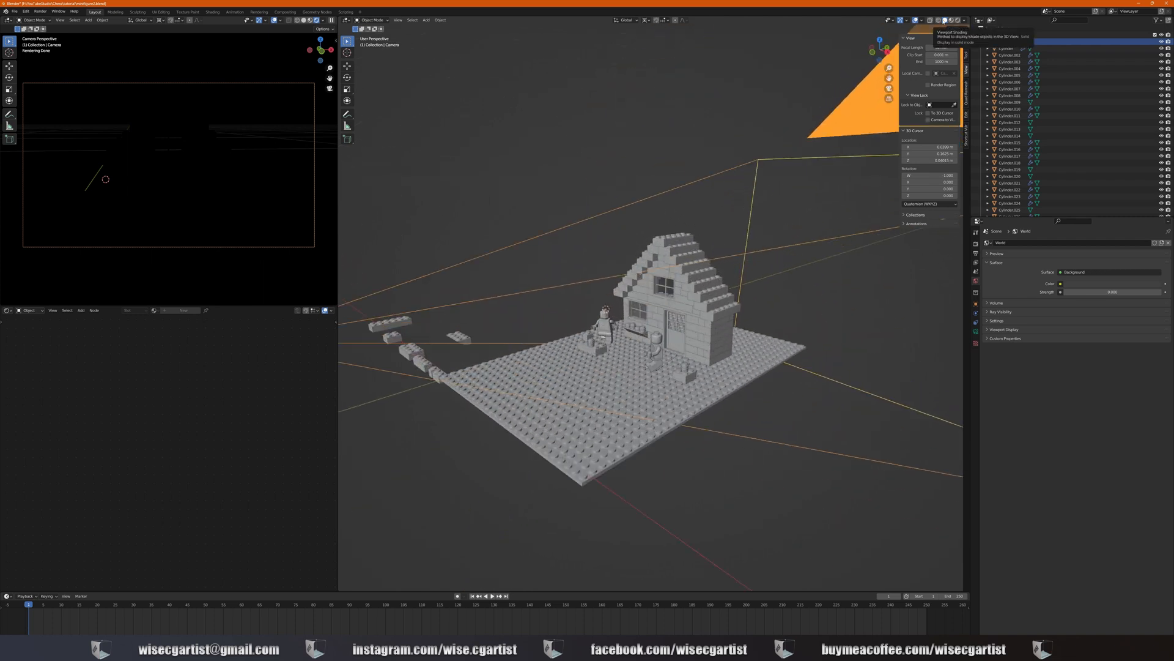
middle_drag(639, 361, 685, 361)
scroll(674, 355, up, 3)
scroll(673, 355, down, 4)
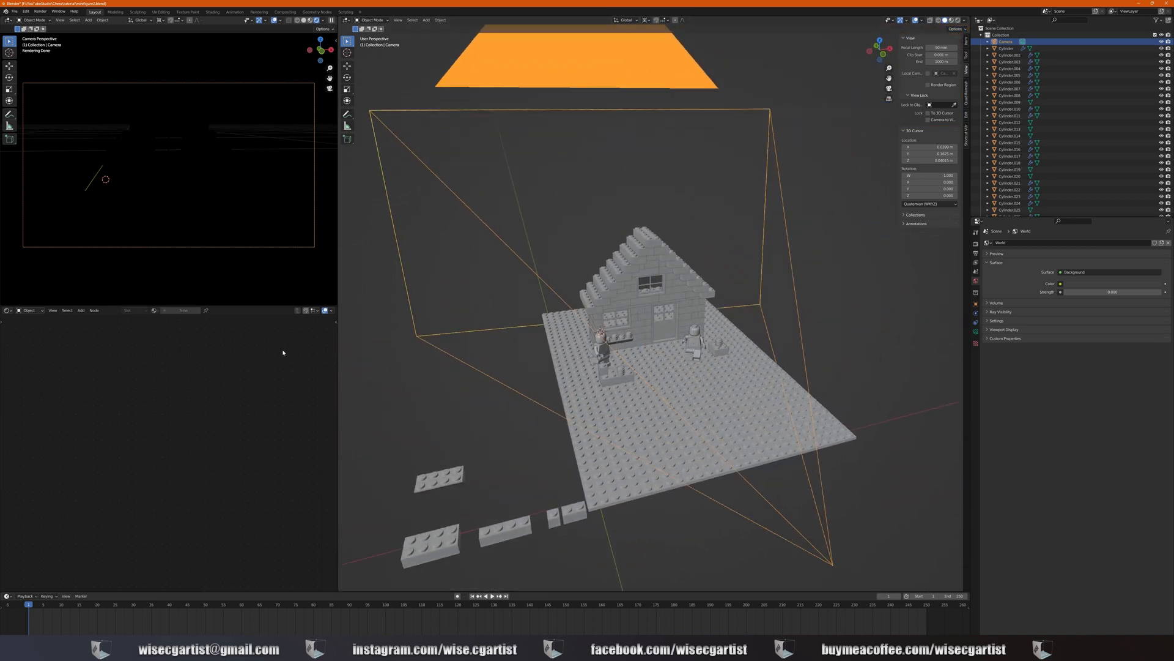
scroll(586, 336, up, 2)
middle_drag(586, 335, 613, 329)
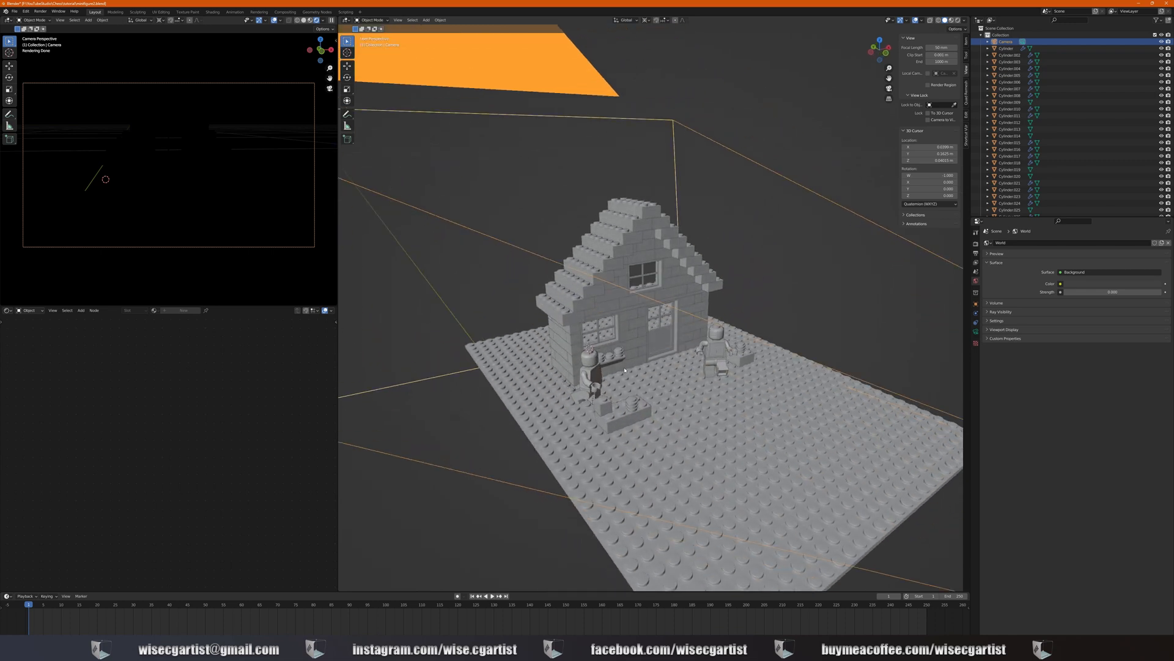
Add an area light and raise it along the Z axis to high above the brick house
key(shift+a)
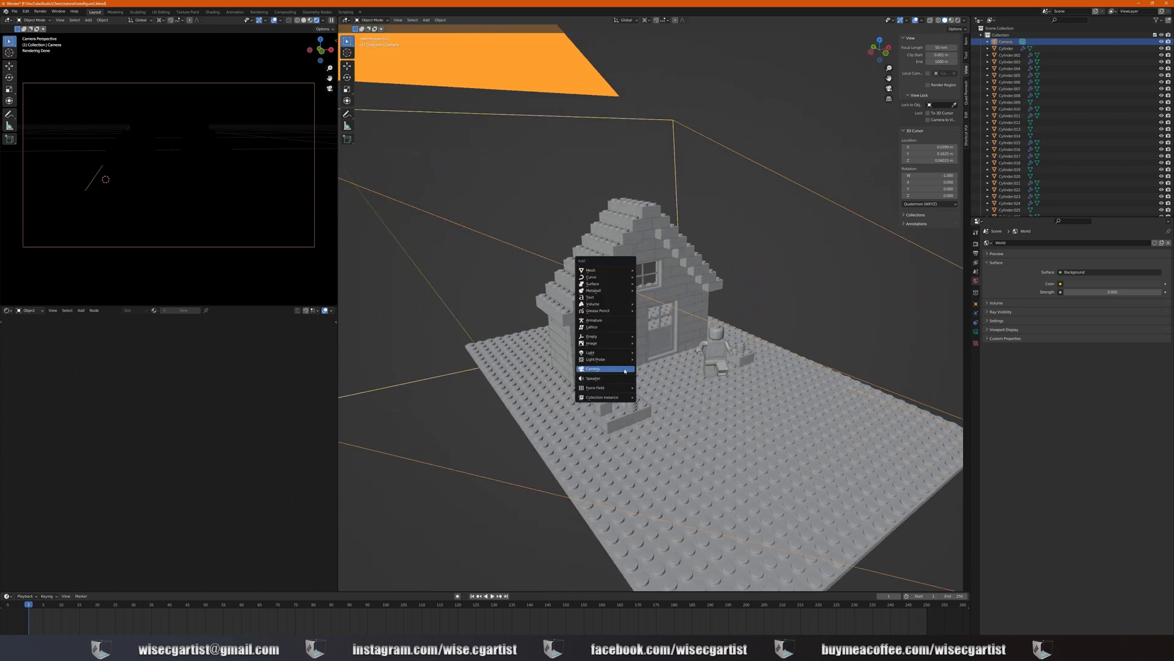
mouse_move(624, 353)
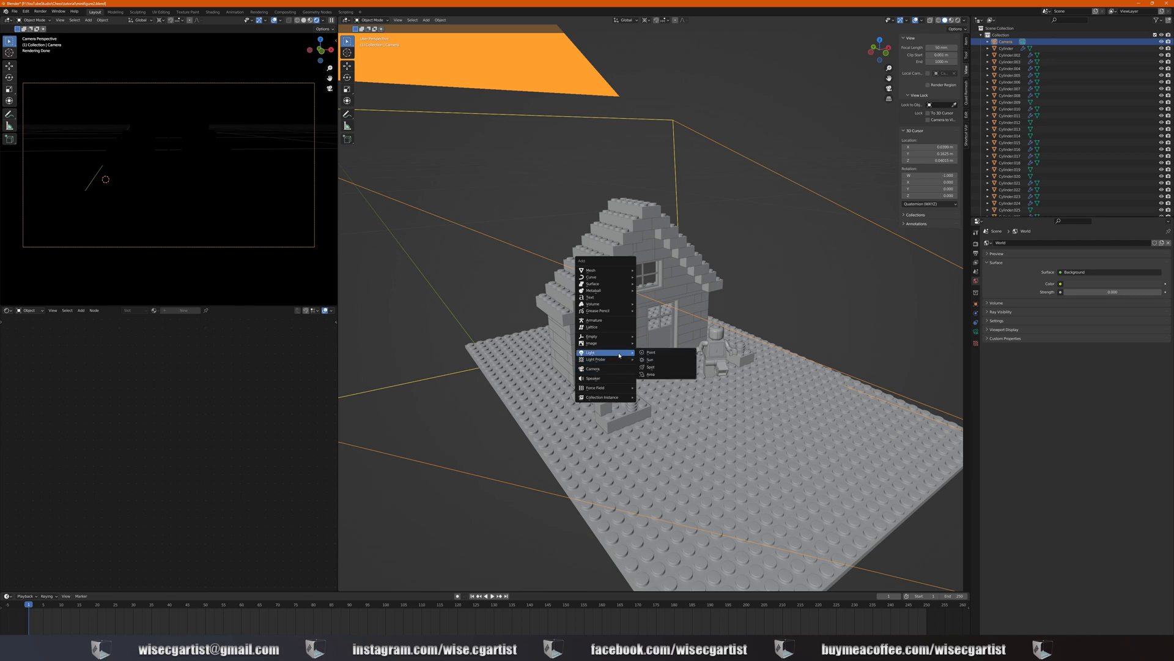
click(658, 374)
scroll(704, 378, down, 5)
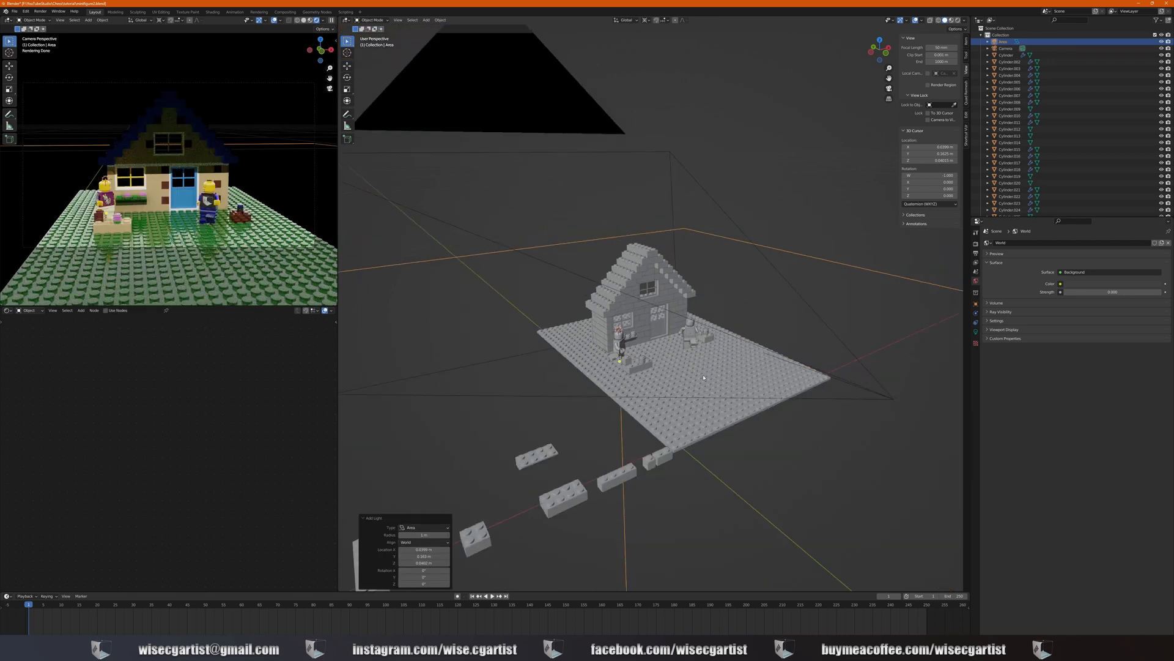
scroll(704, 378, down, 4)
key(g)
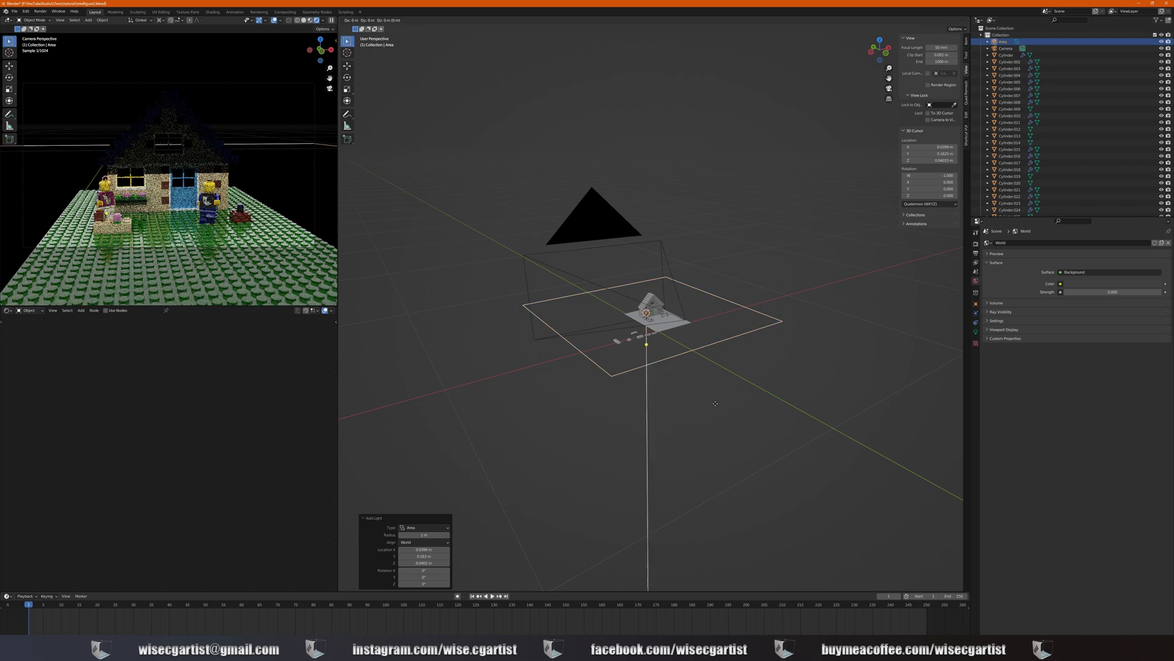
key(z)
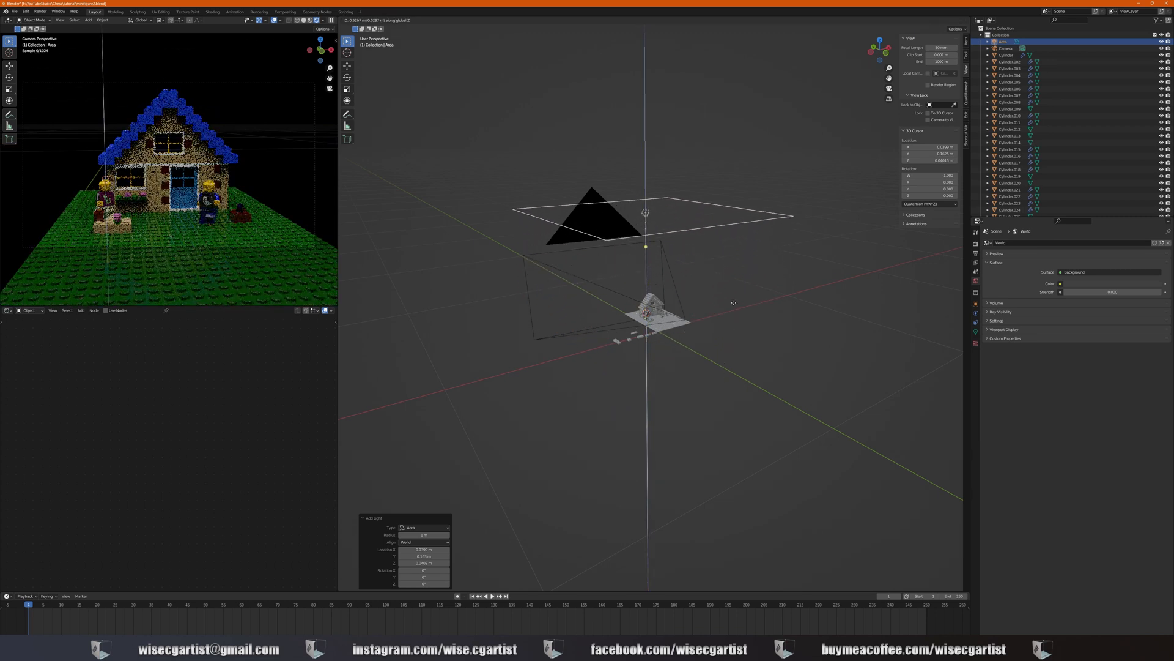
click(738, 315)
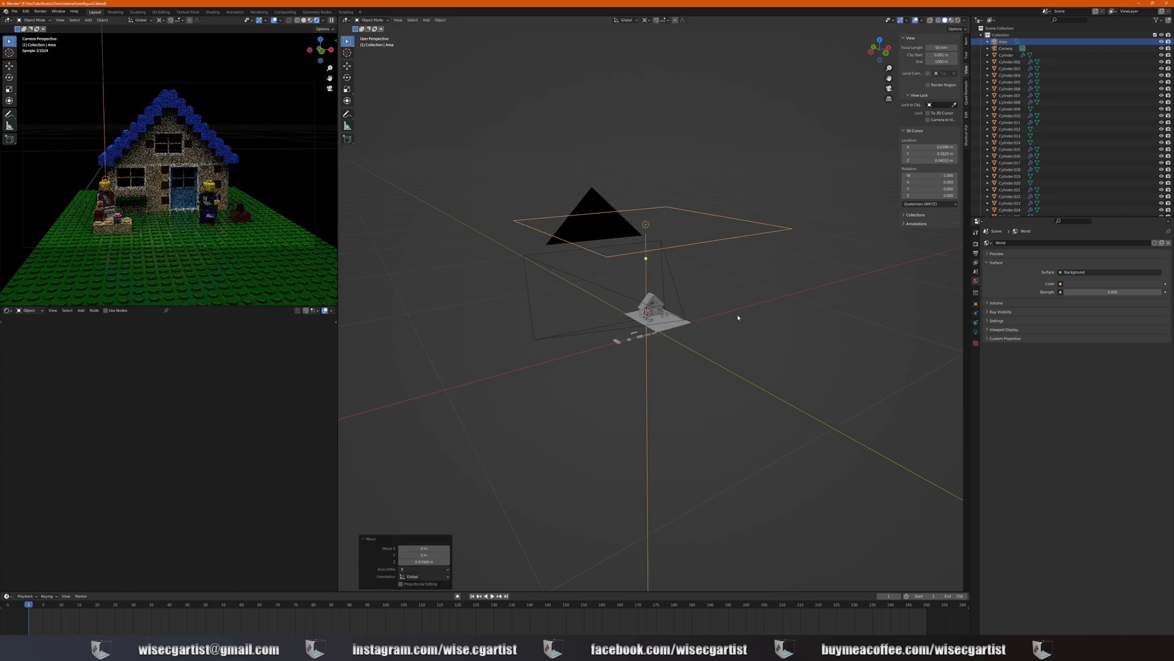
Tint the area light a pale warm peach and raise its power to about 18 W
click(976, 332)
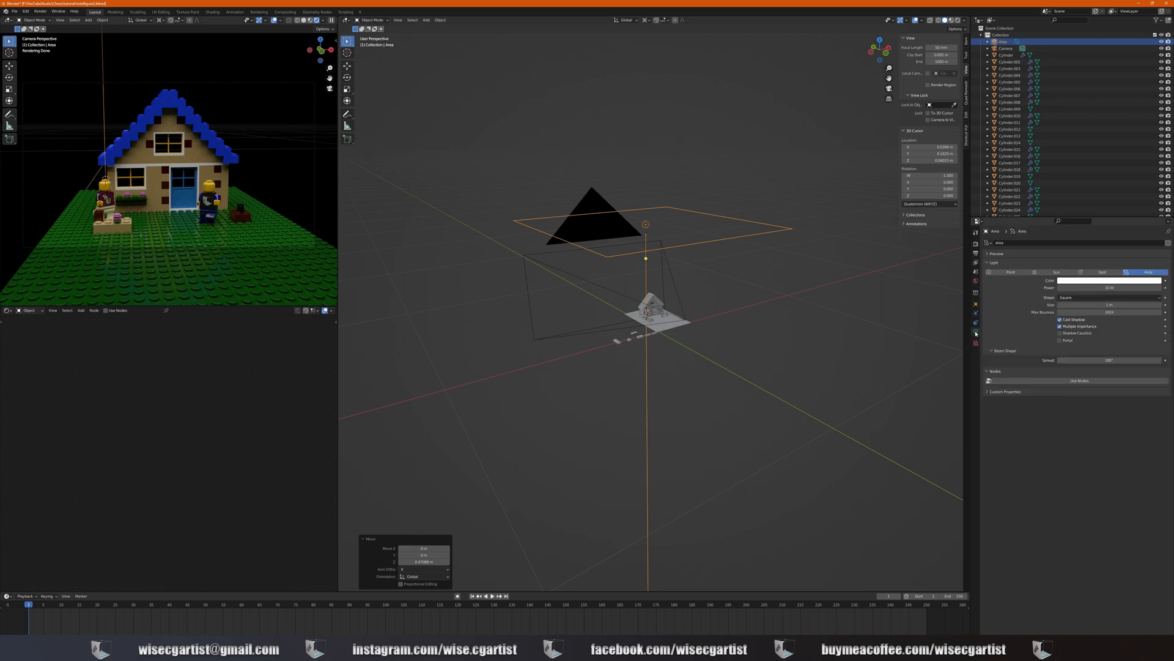
click(1122, 281)
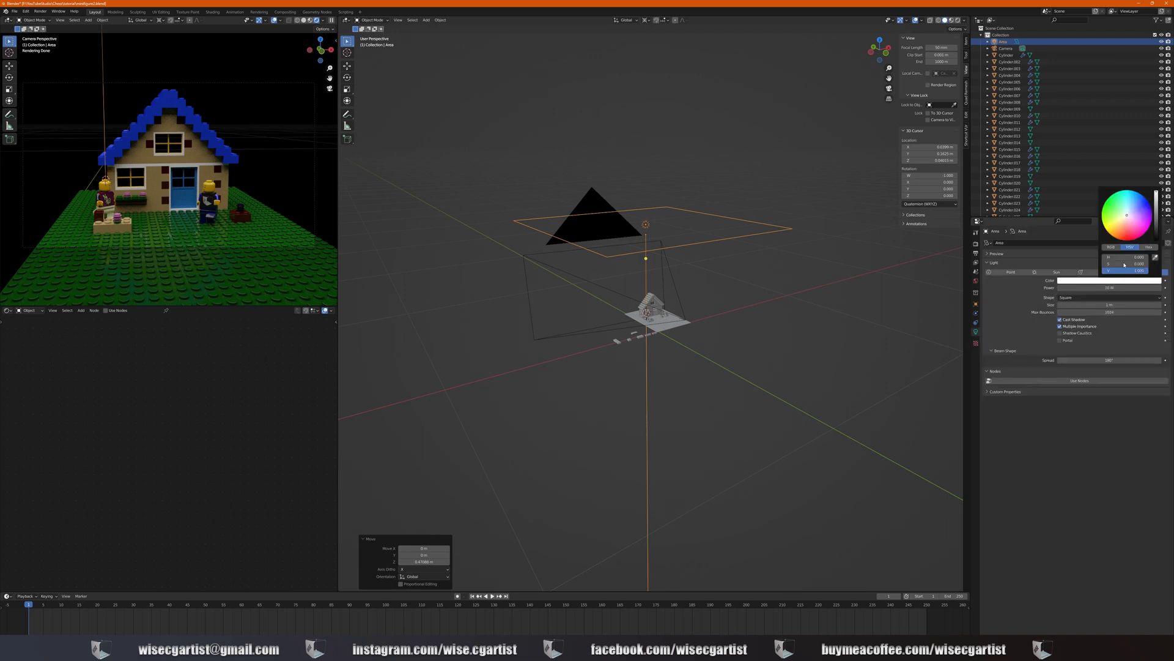
click(1127, 219)
drag(1125, 218, 1125, 219)
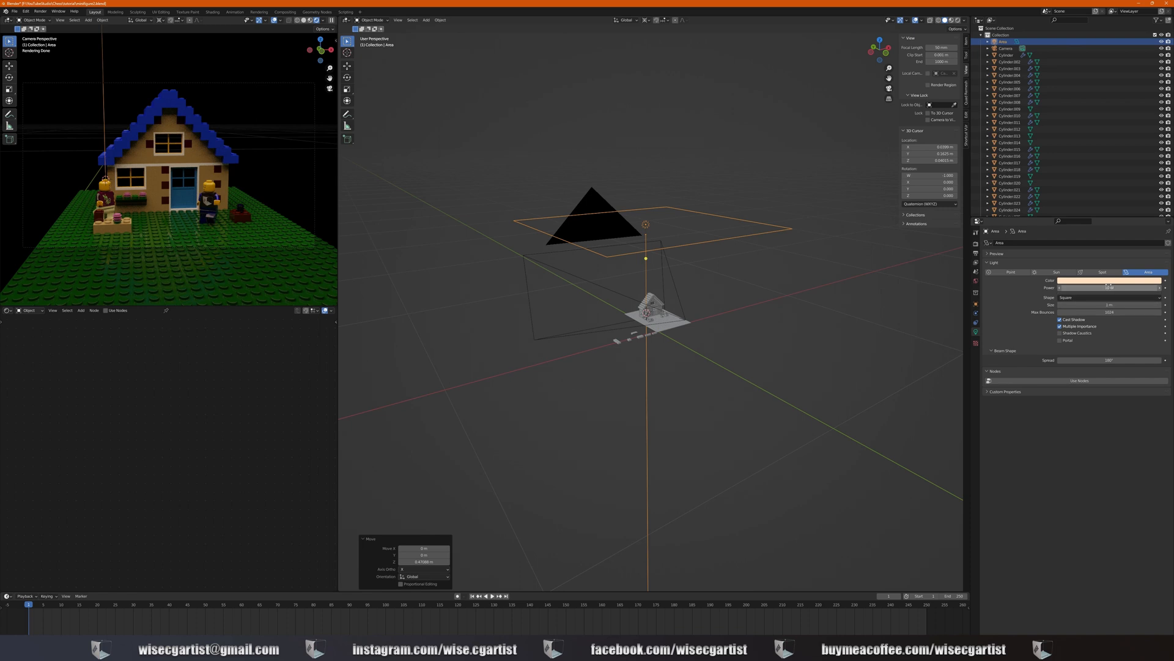
mouse_move(1109, 288)
mouse_down()
mouse_move(1125, 288)
mouse_move(1111, 288)
mouse_up()
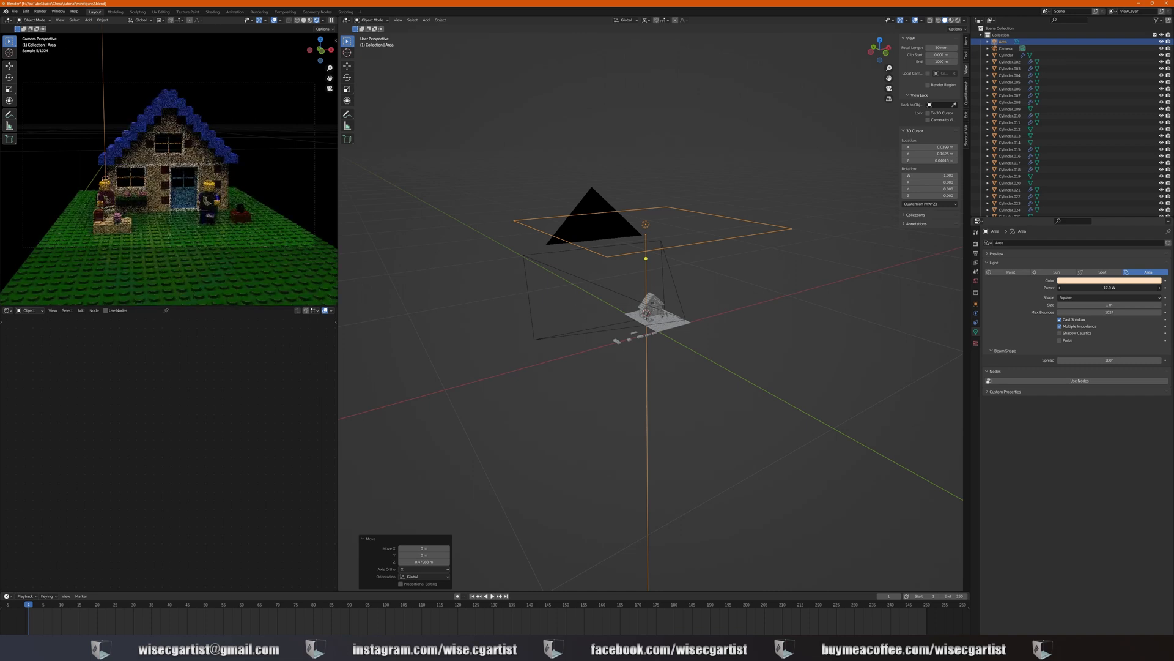
Add a point light to the scene at the 3D cursor near the house
scroll(677, 287, down, 2)
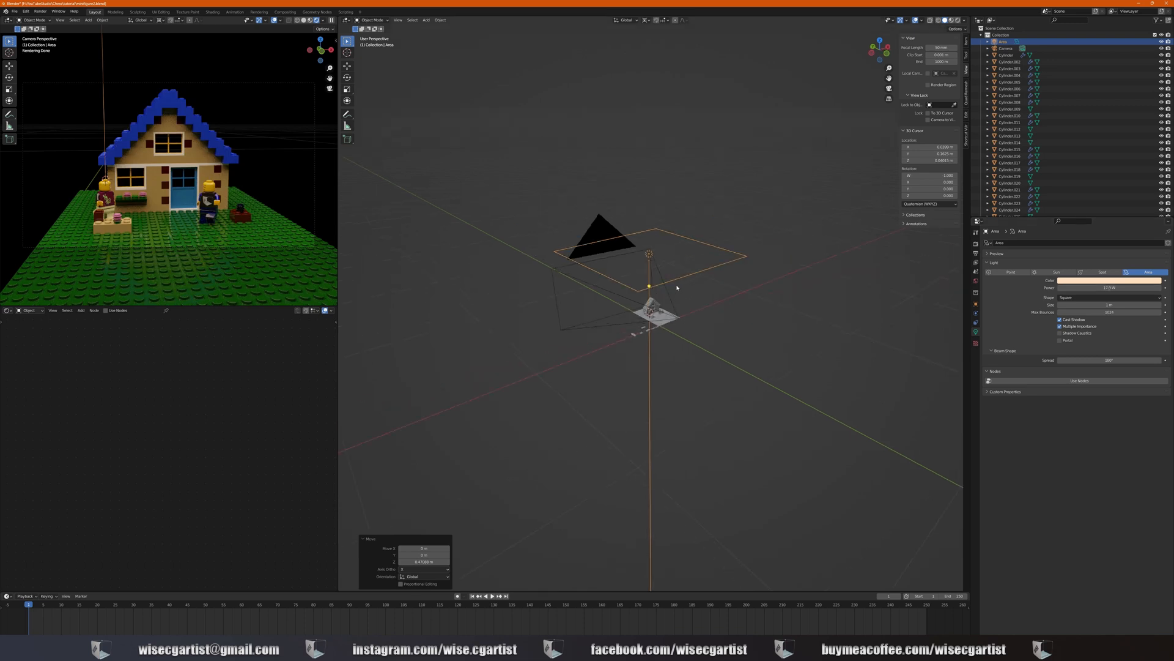
scroll(677, 287, up, 10)
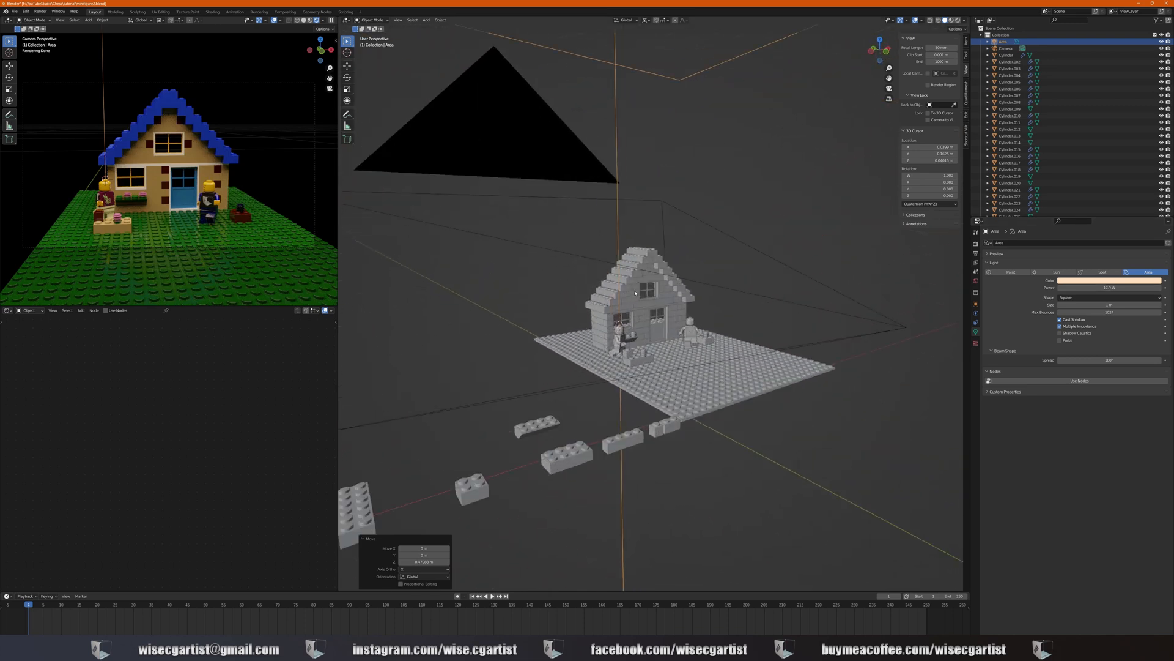
scroll(635, 293, up, 2)
key(shift+a)
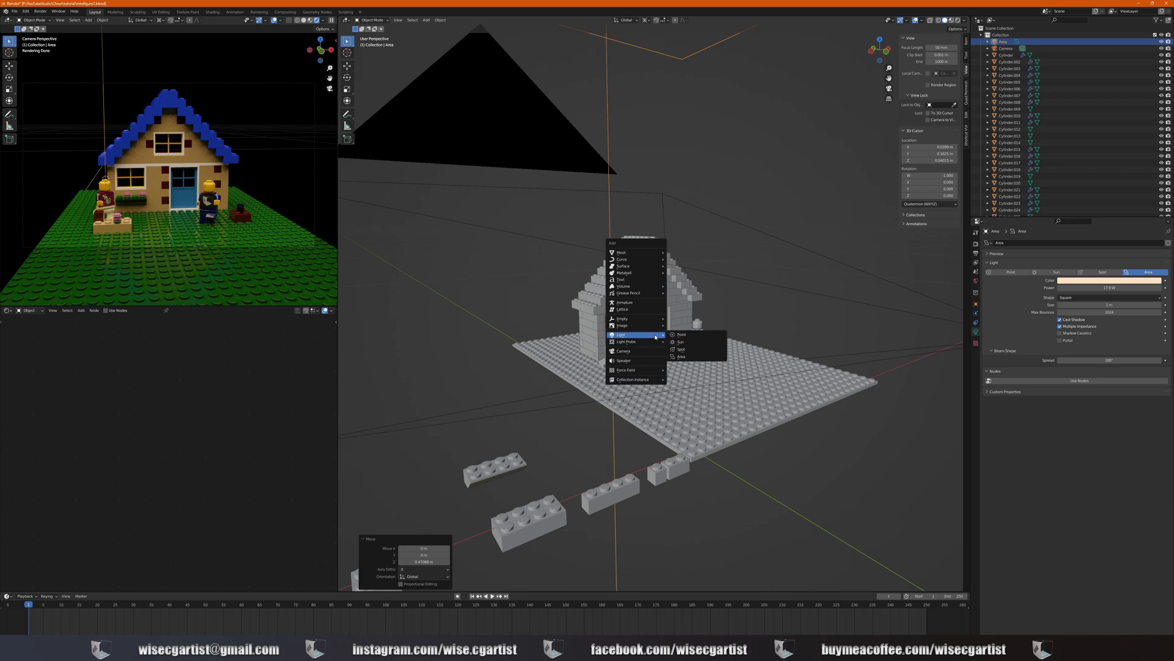
click(681, 335)
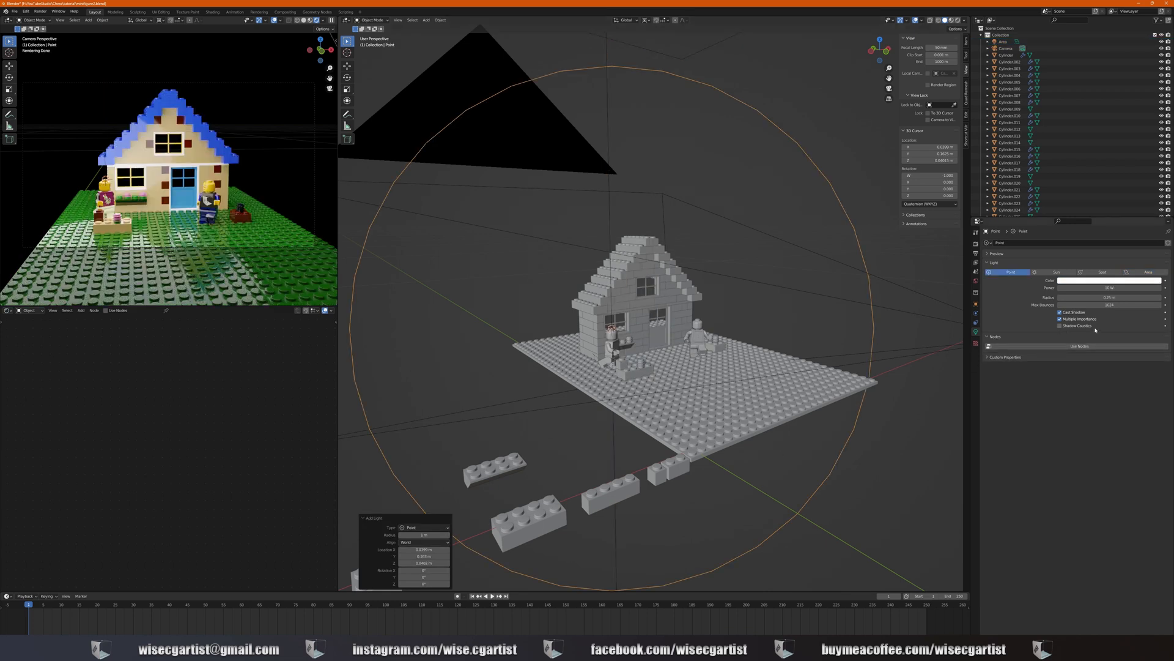
Move the point light out in front of the house, beyond the right edge of the baseplate
scroll(610, 328, down, 5)
middle_drag(610, 328, 709, 355)
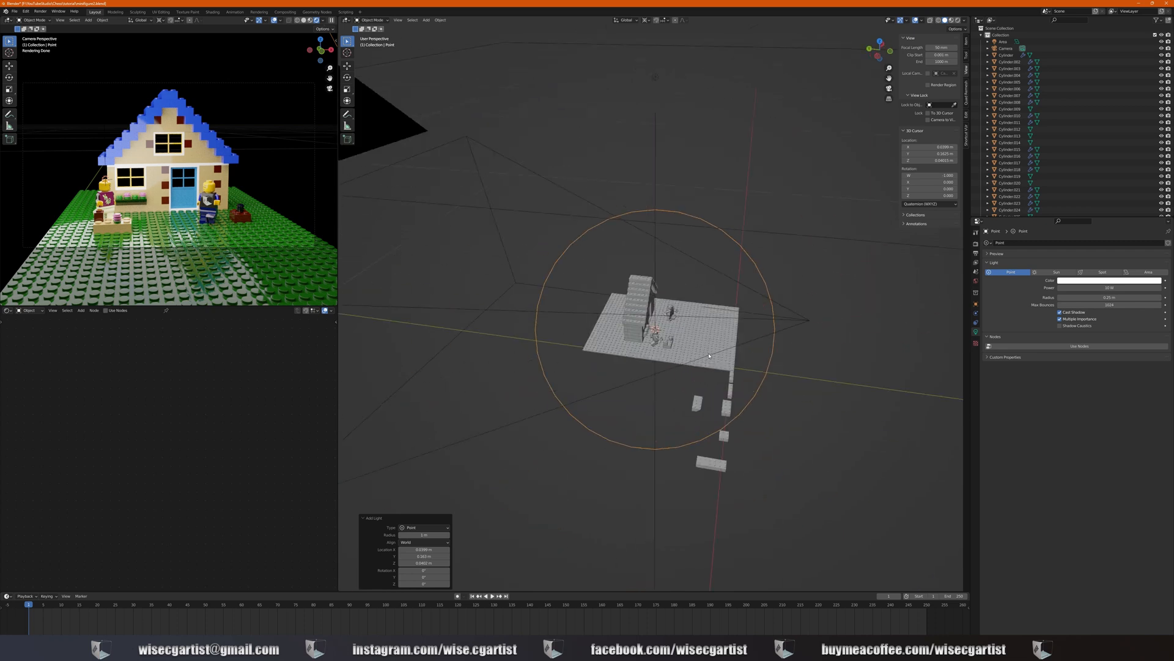
key(g)
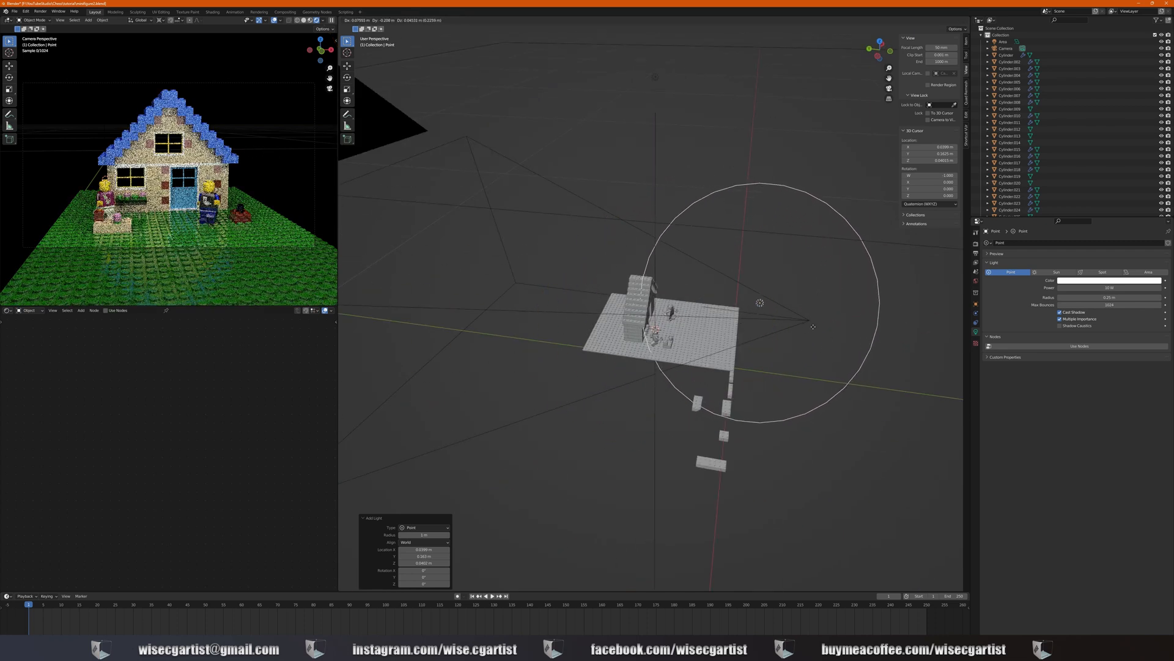
click(814, 325)
middle_drag(805, 325, 770, 324)
key(g)
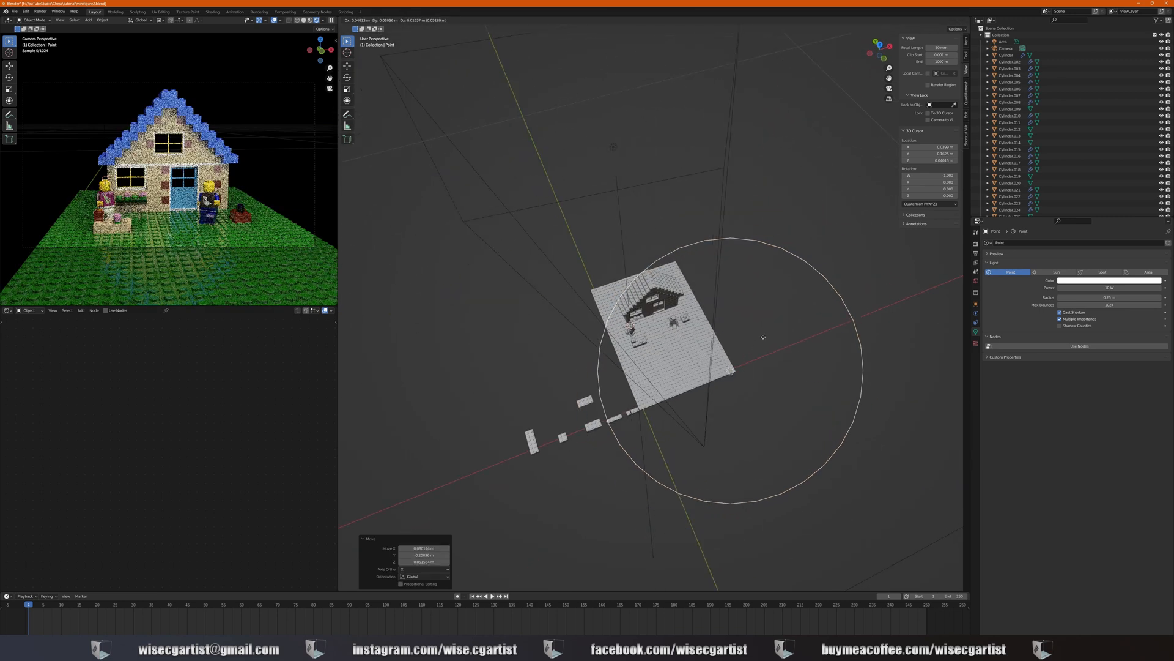
click(773, 325)
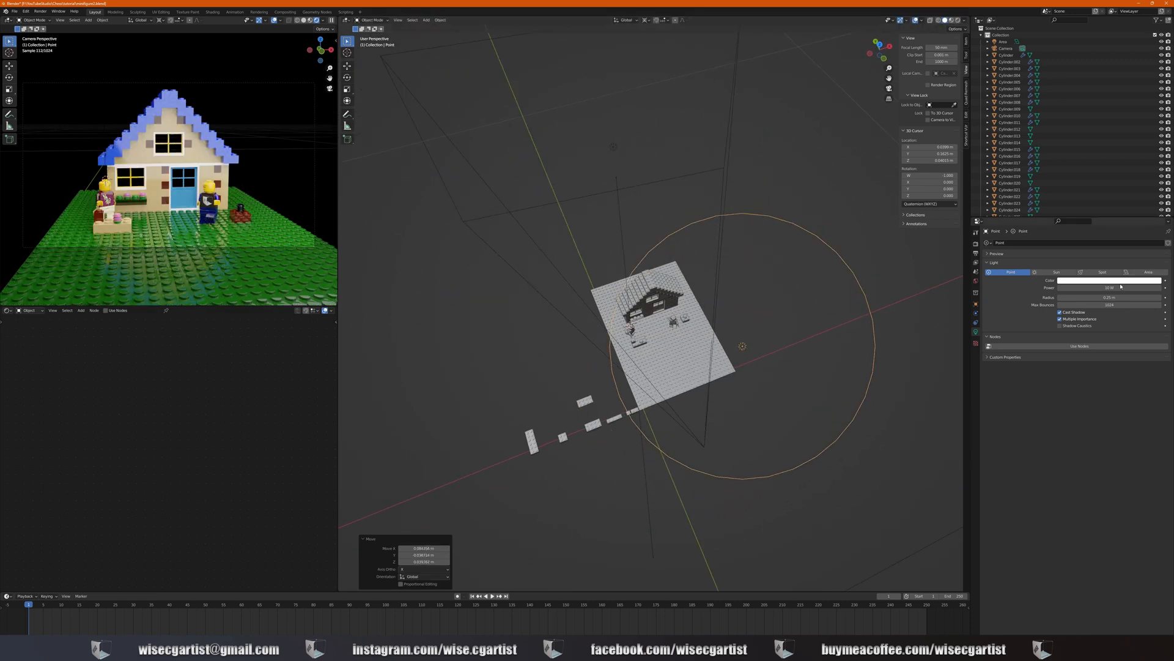
Reduce the point light's power to about 1.7 W and its radius to about 0.14 m
drag(1110, 287, 1075, 287)
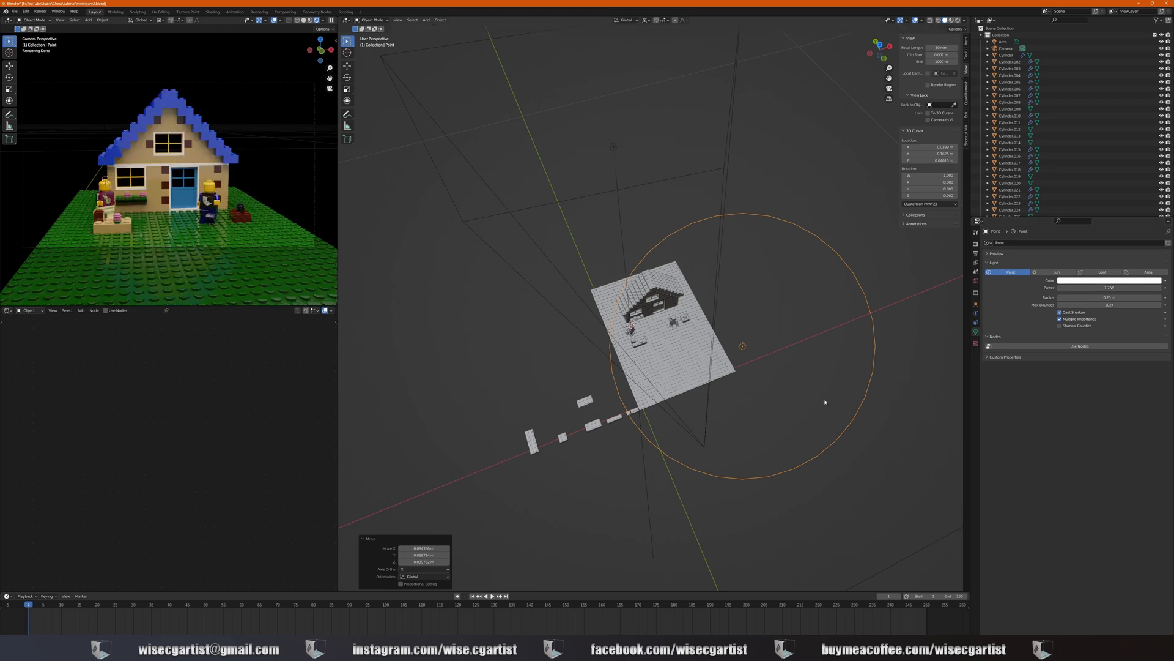
scroll(806, 403, up, 3)
middle_drag(807, 403, 656, 389)
key(KP_7)
scroll(640, 386, down, 4)
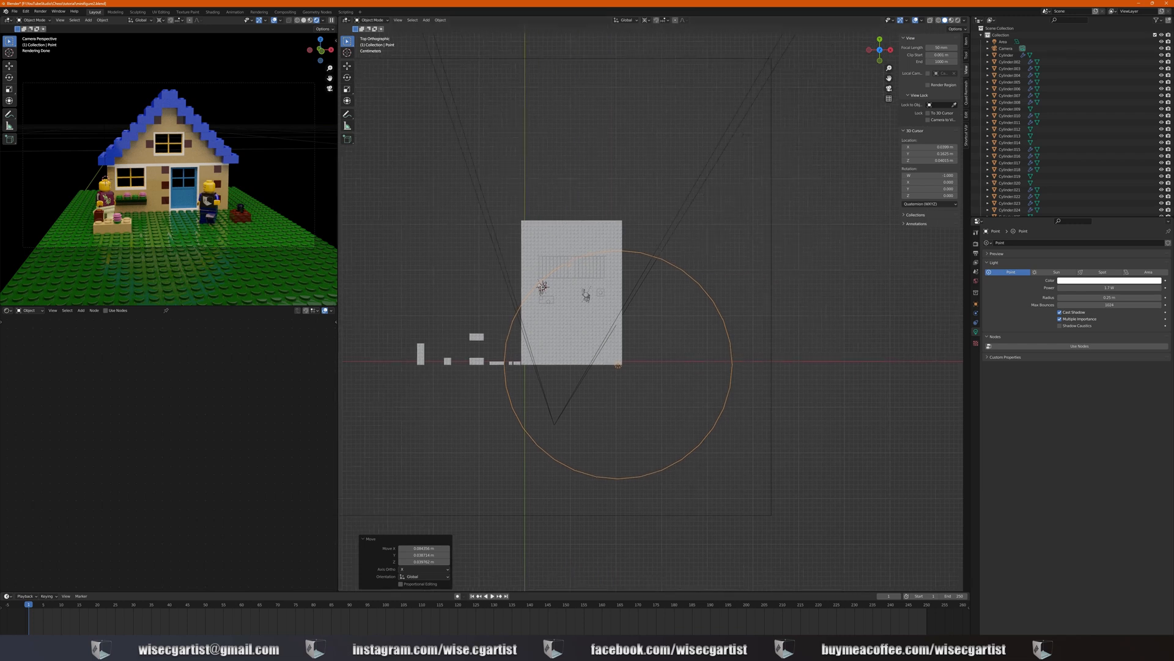
drag(1139, 296, 1112, 296)
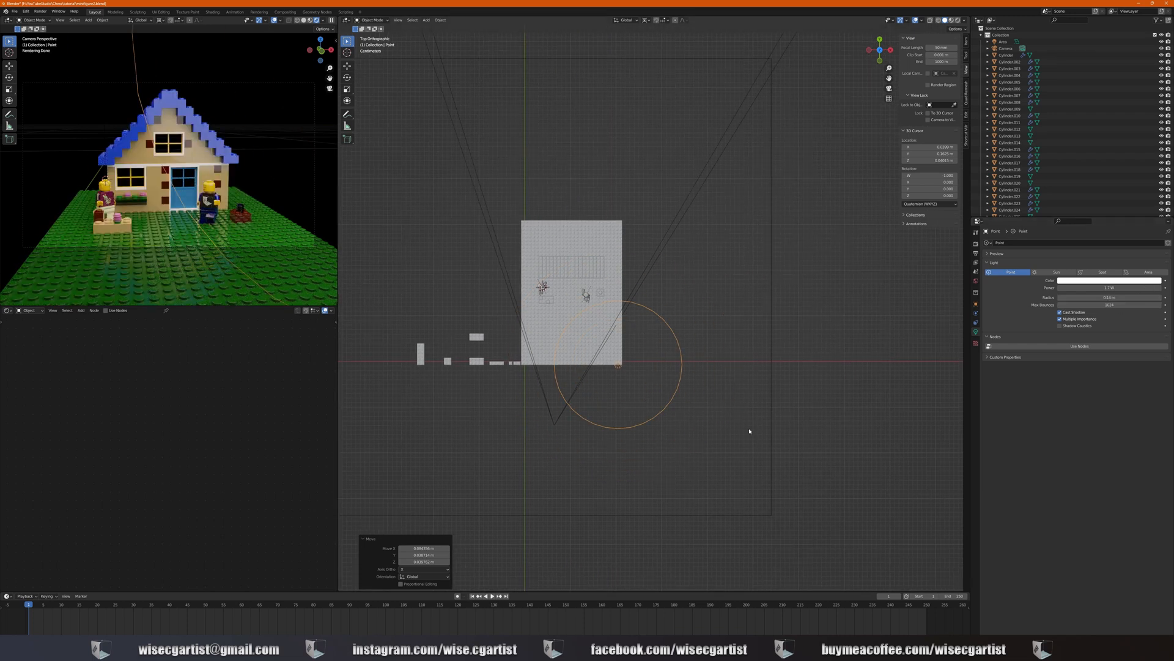
Shift the point light slightly toward the house in top view and change its colour to a salmon red
key(g)
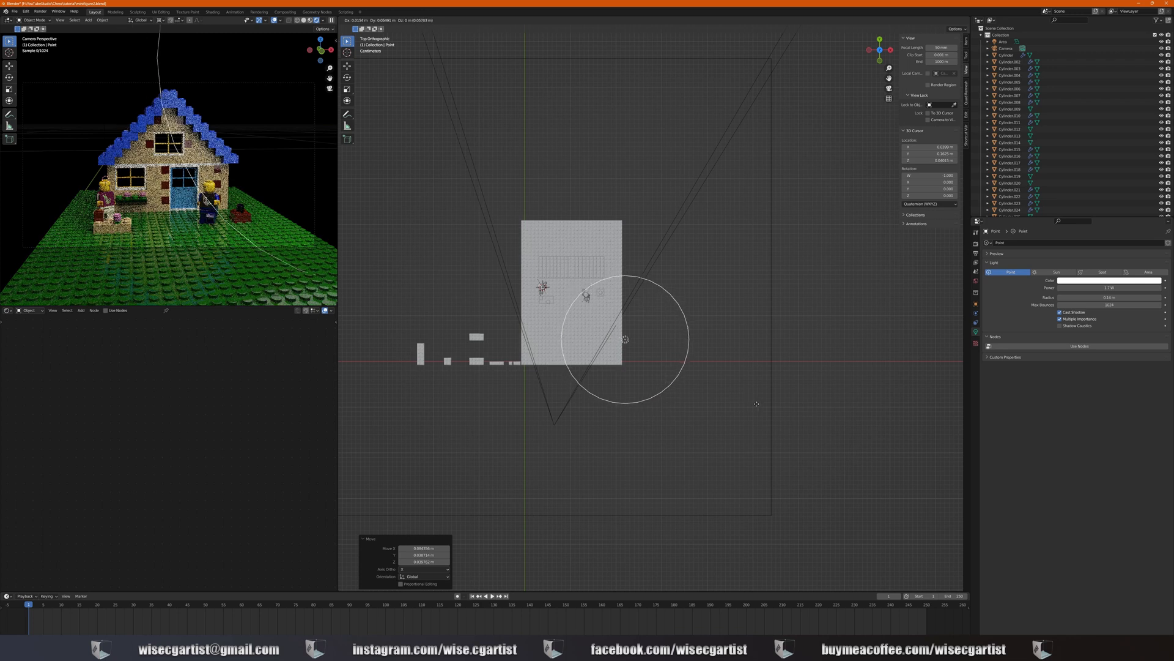
click(756, 404)
click(1113, 281)
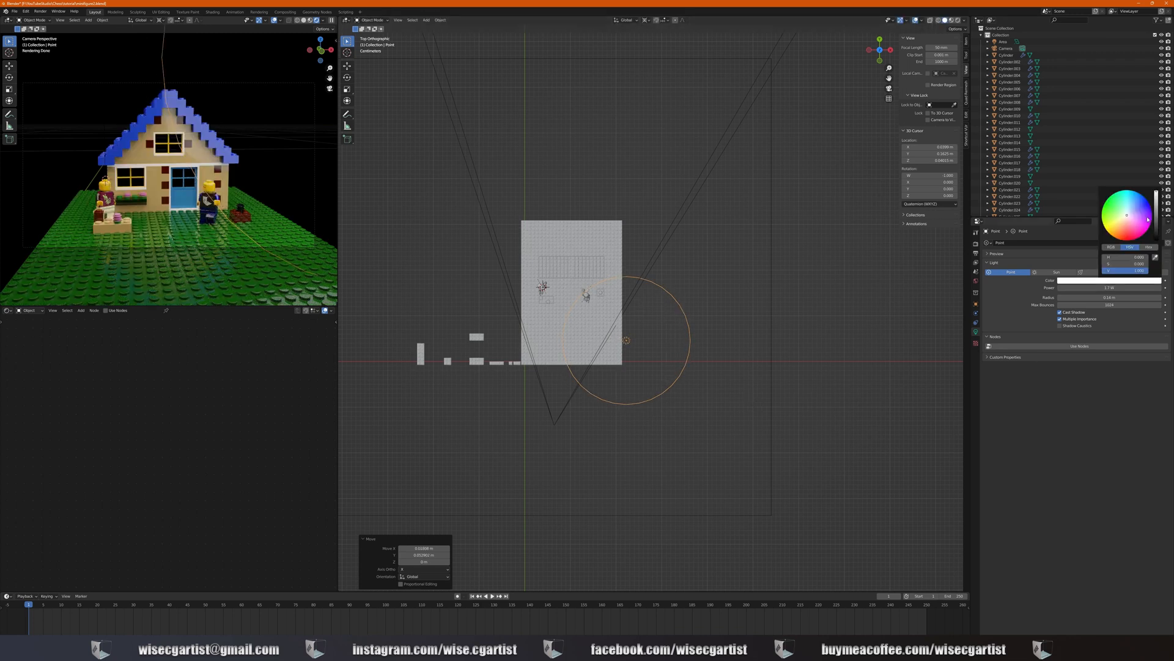
click(1114, 227)
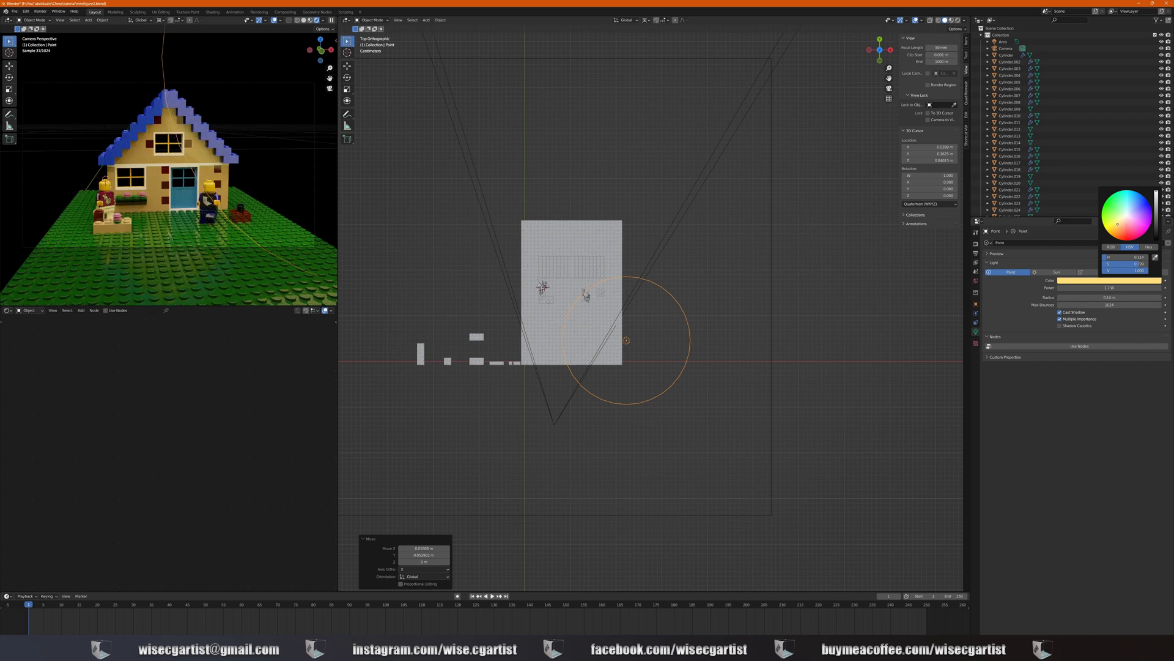
drag(1118, 227, 1125, 231)
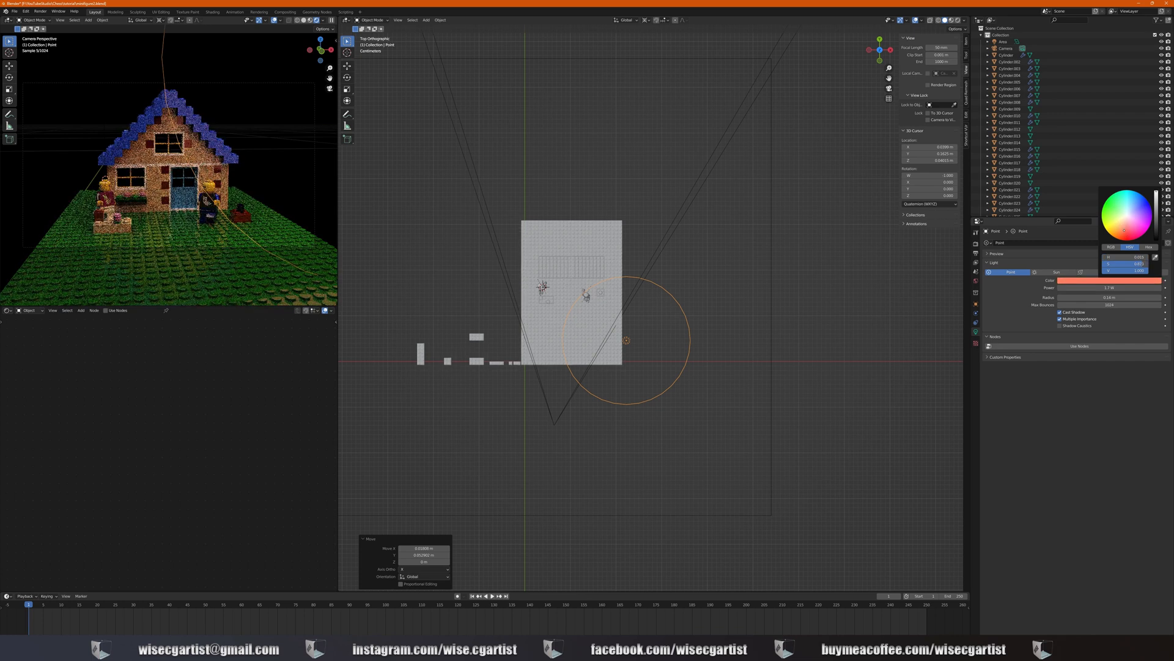
Add a plane mesh to the scene as a ground surface
middle_drag(603, 407, 733, 361)
scroll(578, 352, up, 4)
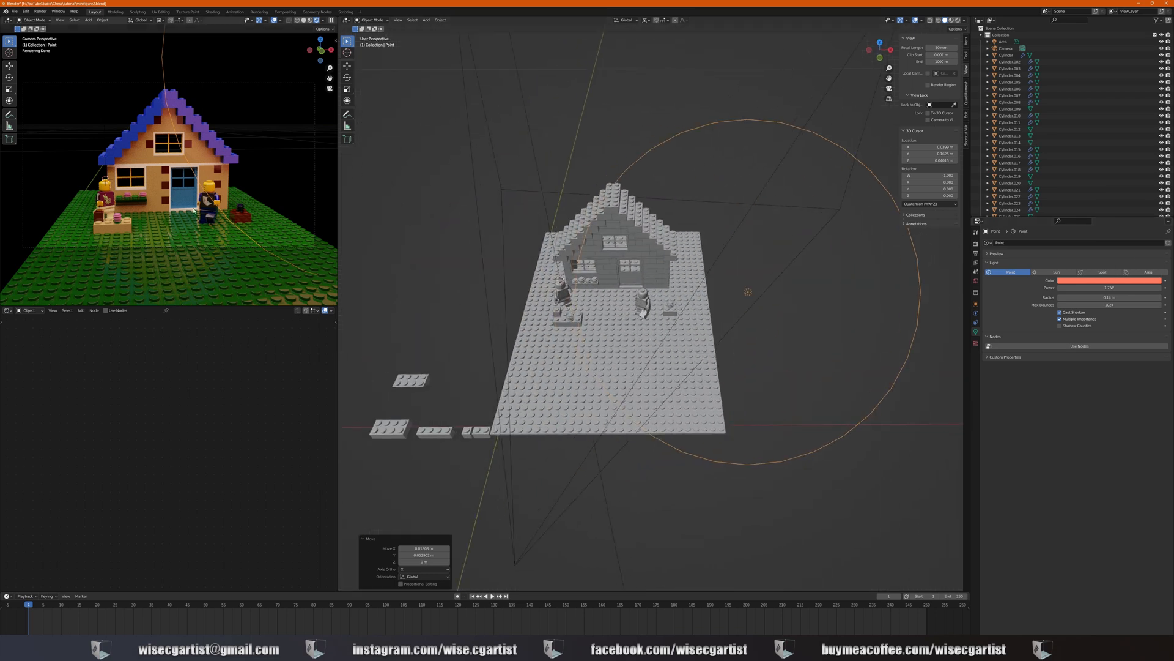
scroll(697, 285, down, 4)
middle_drag(695, 283, 765, 255)
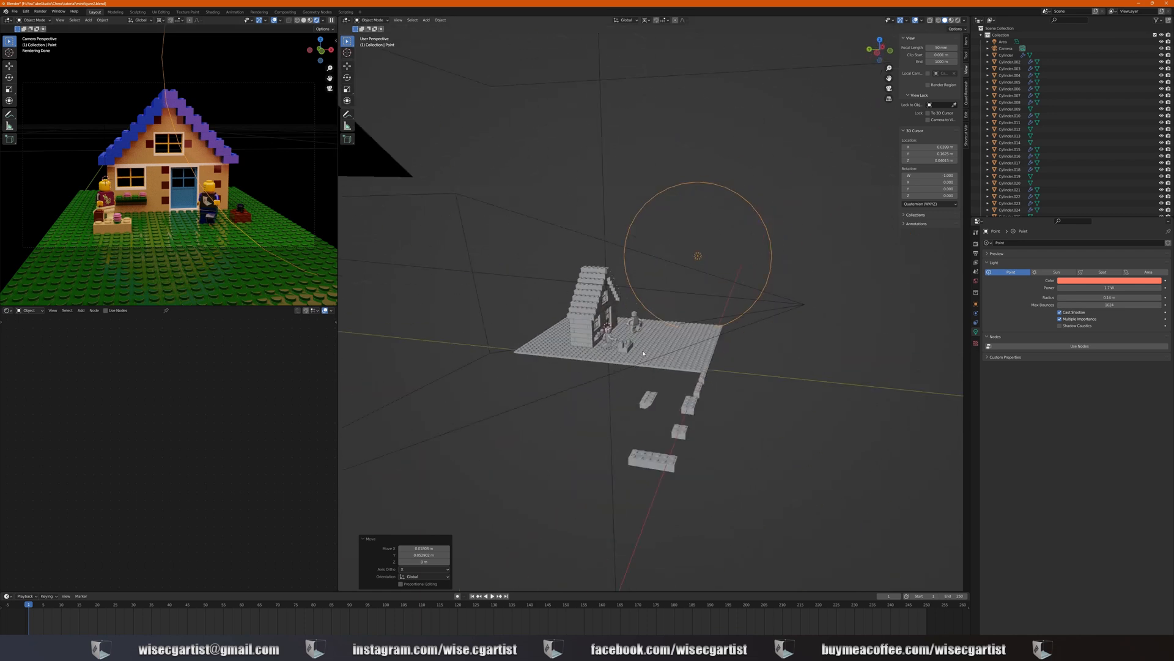
middle_drag(643, 354, 605, 354)
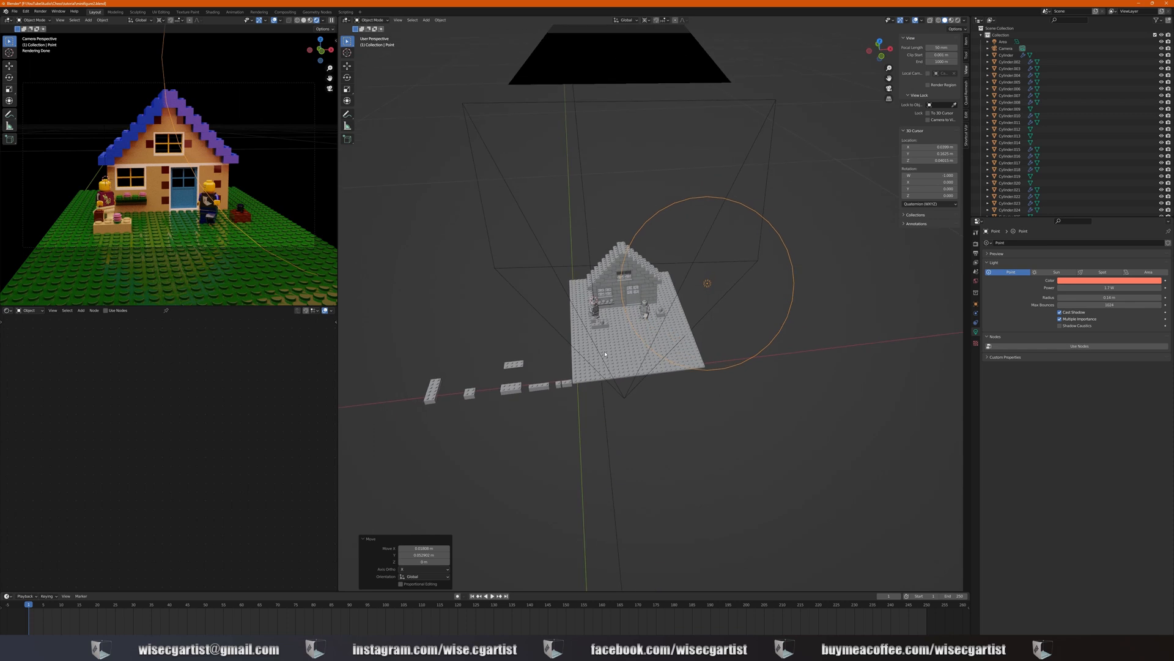
key(shift+a)
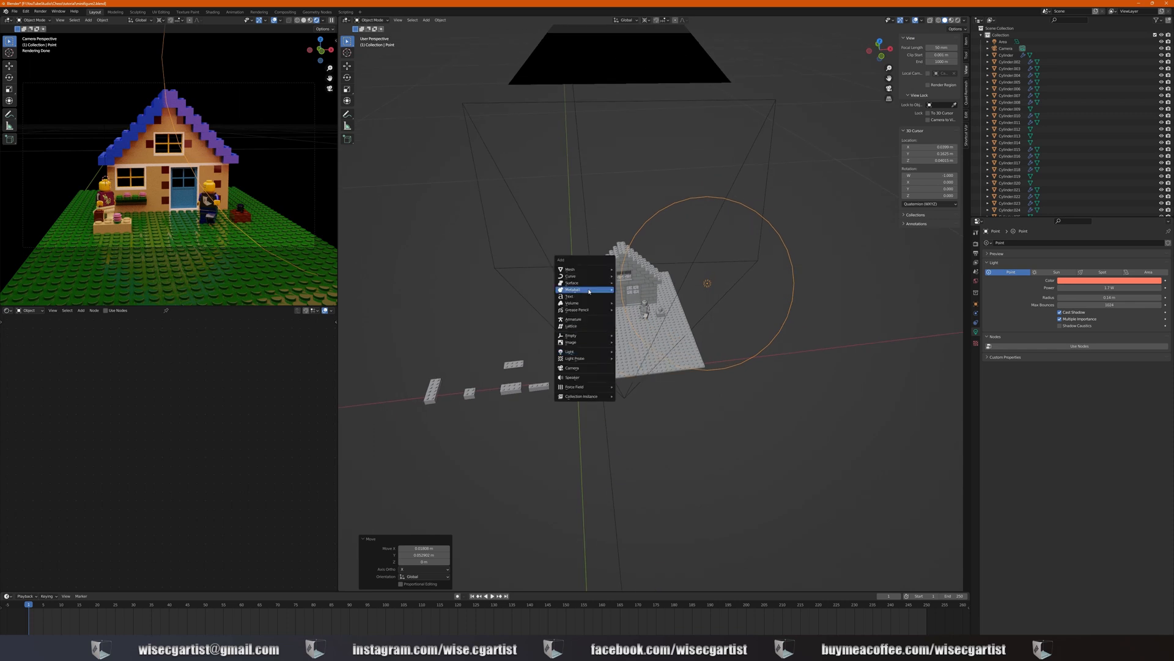
mouse_move(587, 271)
click(631, 270)
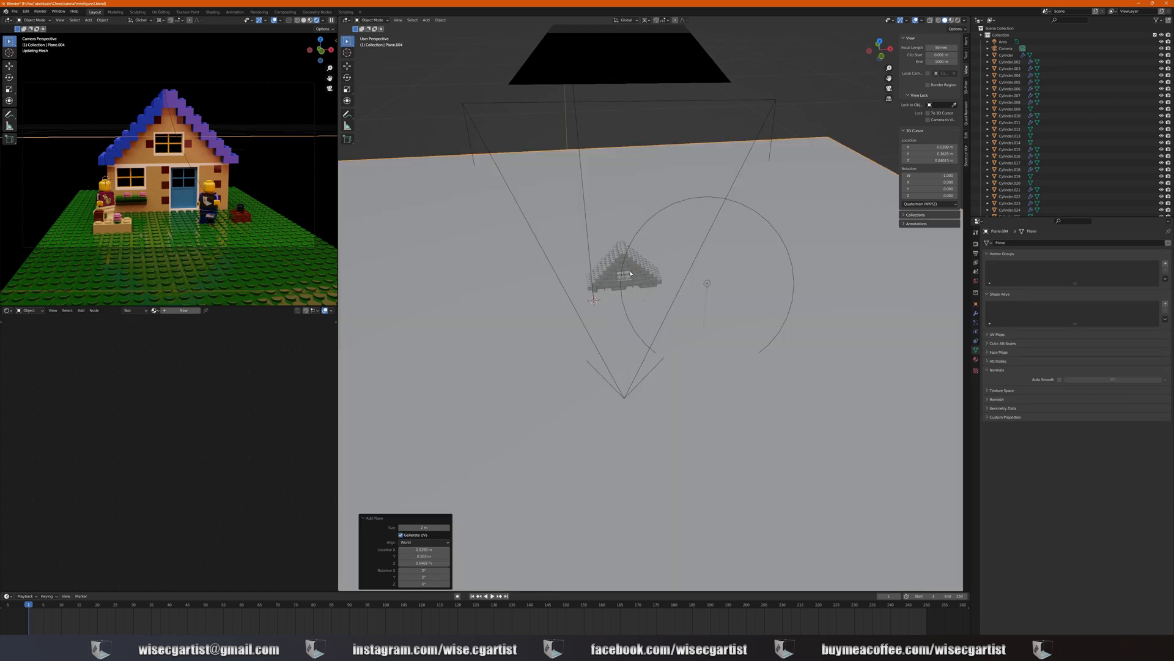
Lower the new plane along the Z axis until it lies just beneath the baseplate
middle_drag(709, 398, 703, 360)
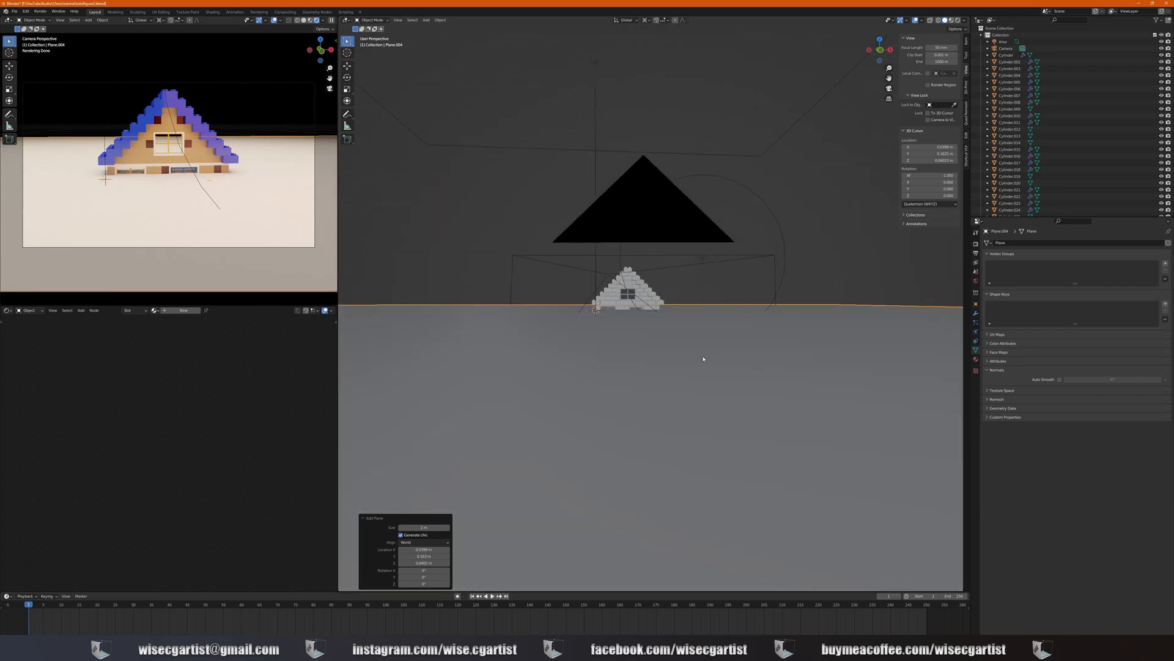
scroll(703, 360, up, 3)
key(g)
key(z)
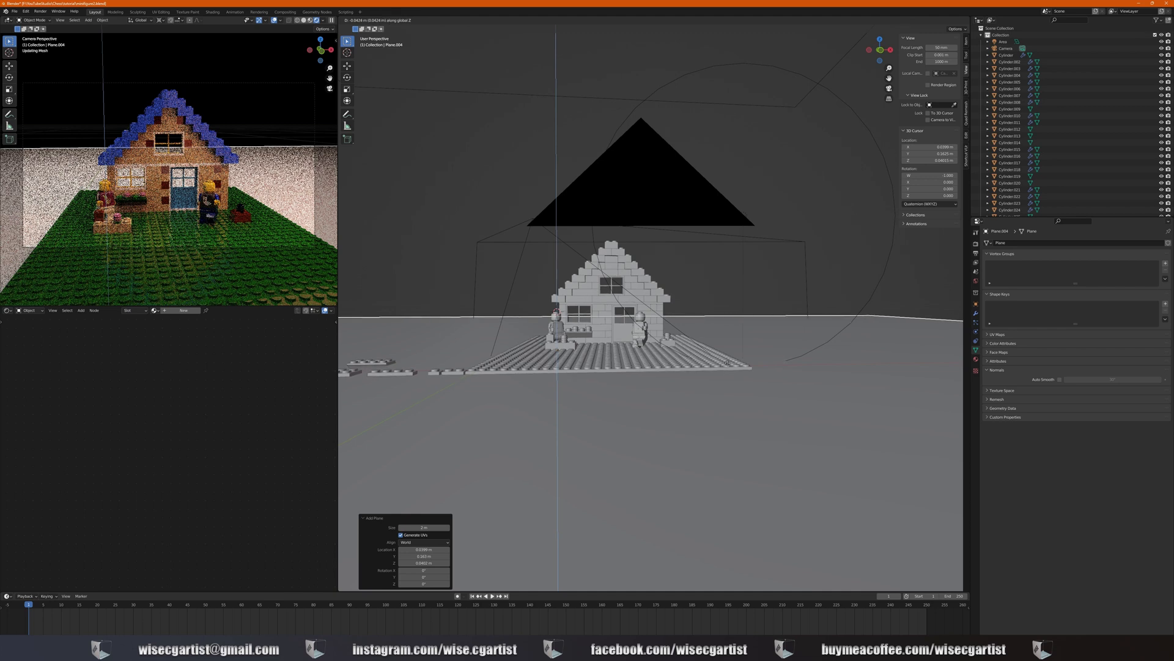
click(728, 370)
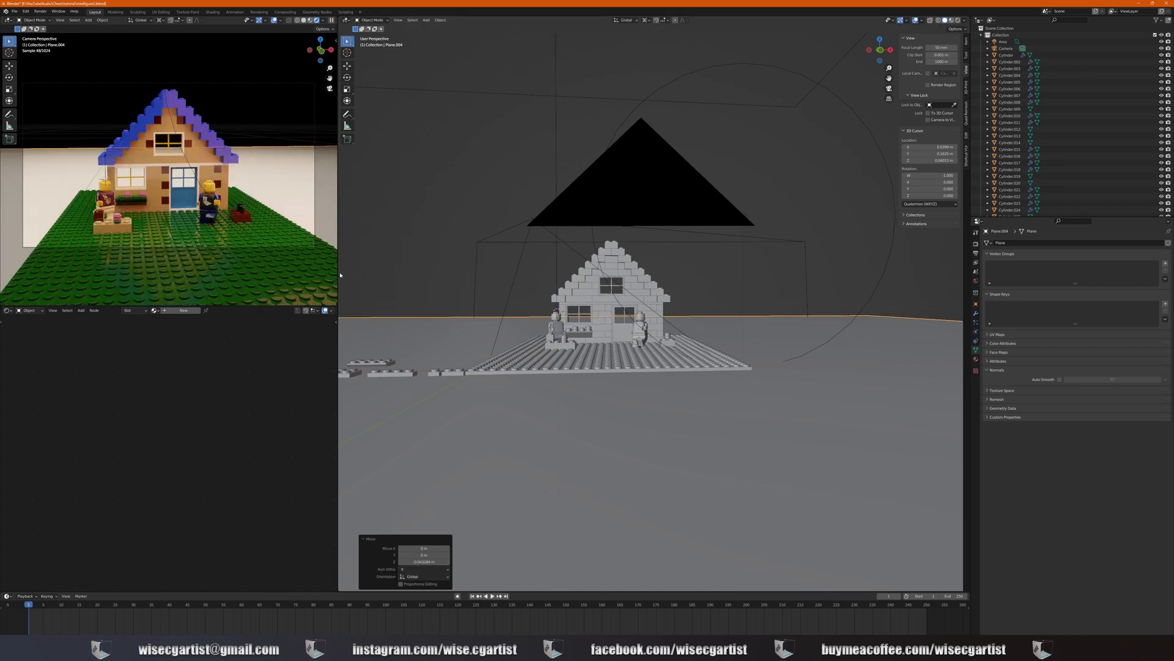
scroll(588, 311, down, 3)
middle_drag(592, 331, 713, 356)
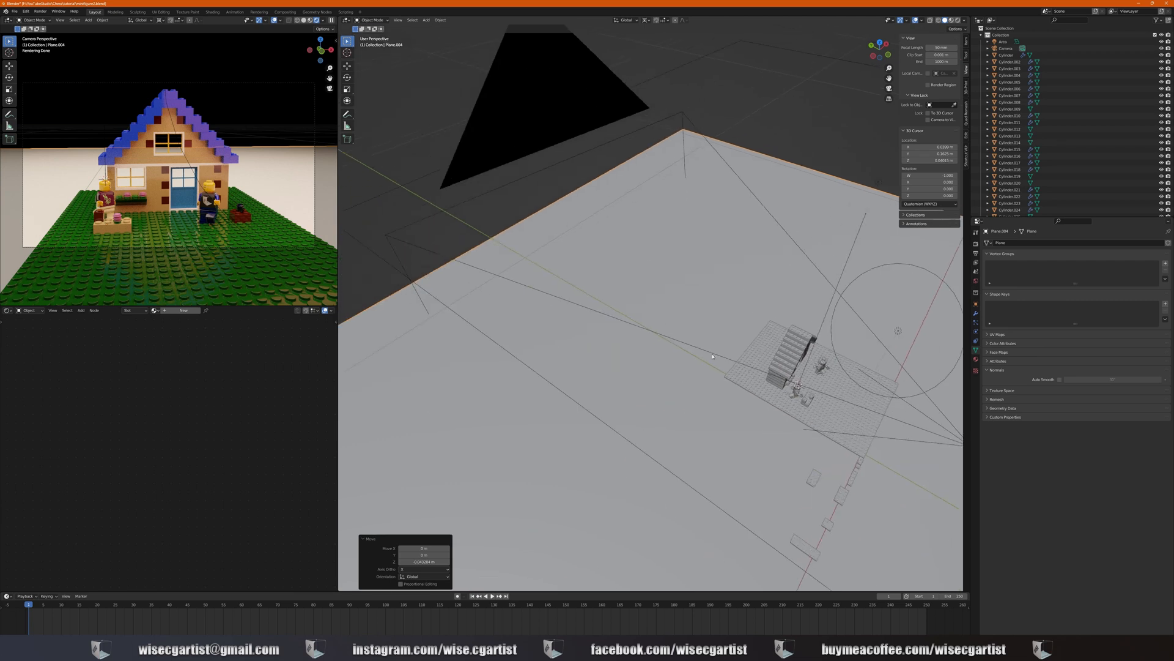
middle_drag(534, 221, 544, 98)
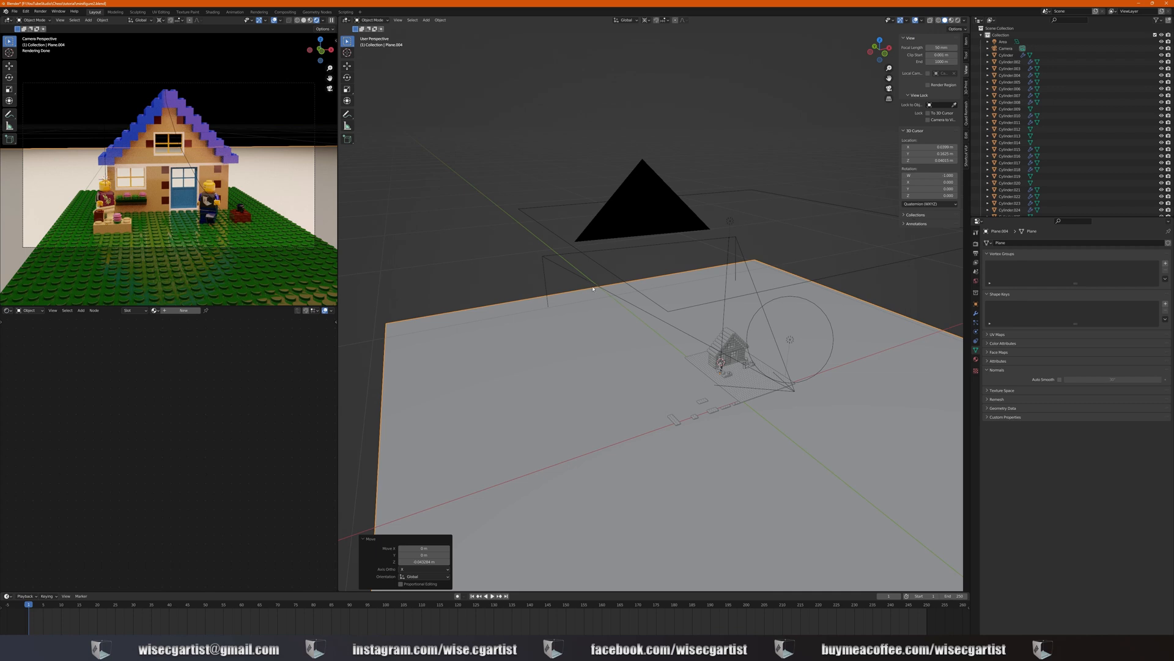
Extrude the ground plane's back edge upward along Z to form a tall backdrop wall behind the house
middle_drag(590, 274, 606, 275)
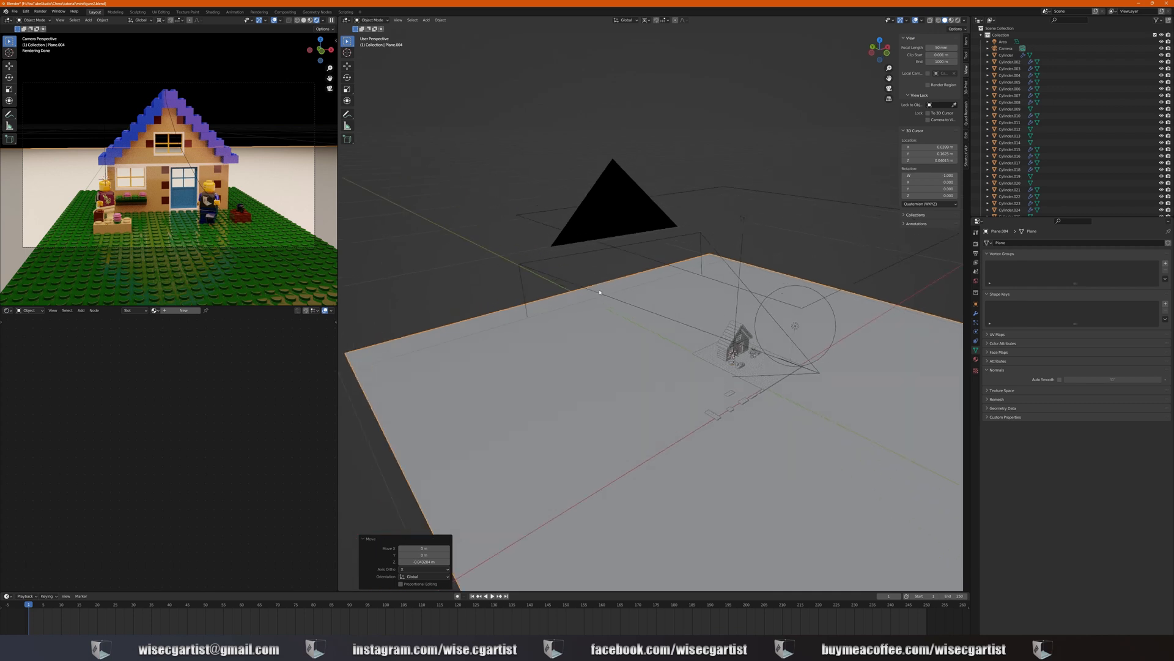
key(Tab)
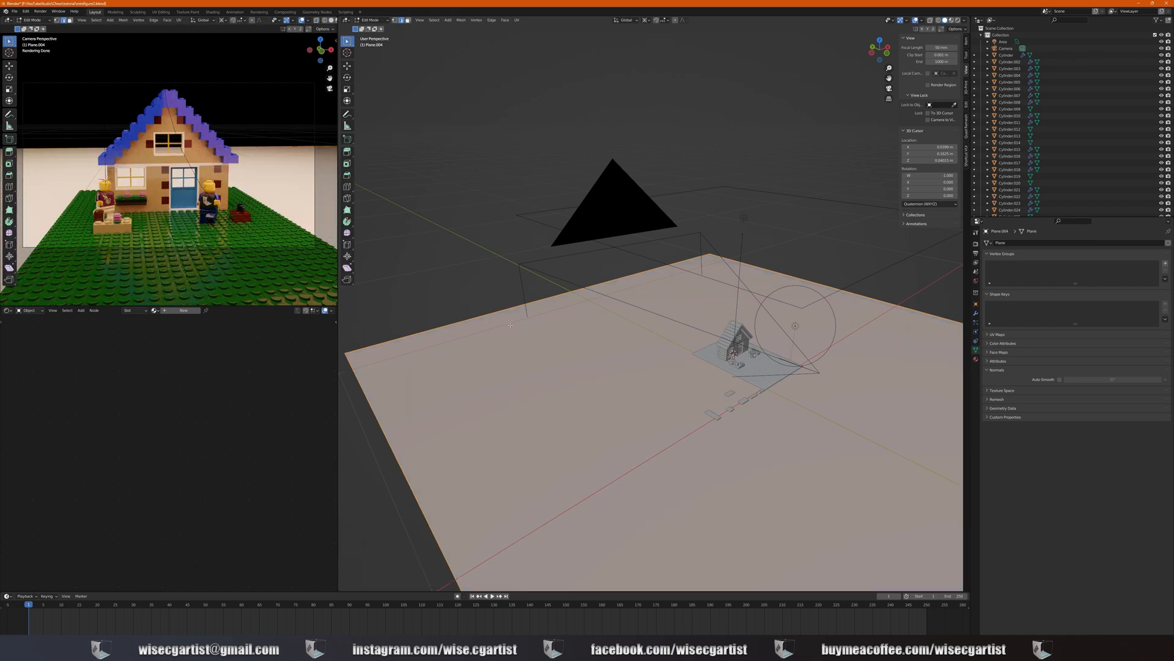
key(alt+a)
key(e)
key(z)
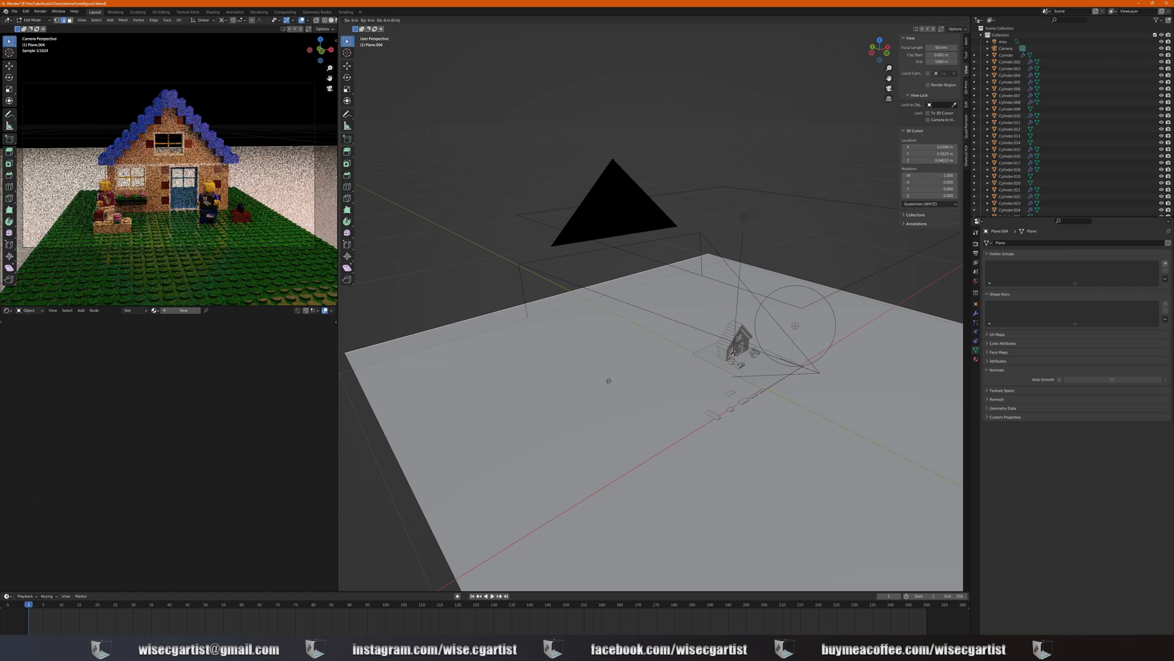
click(602, 43)
key(Tab)
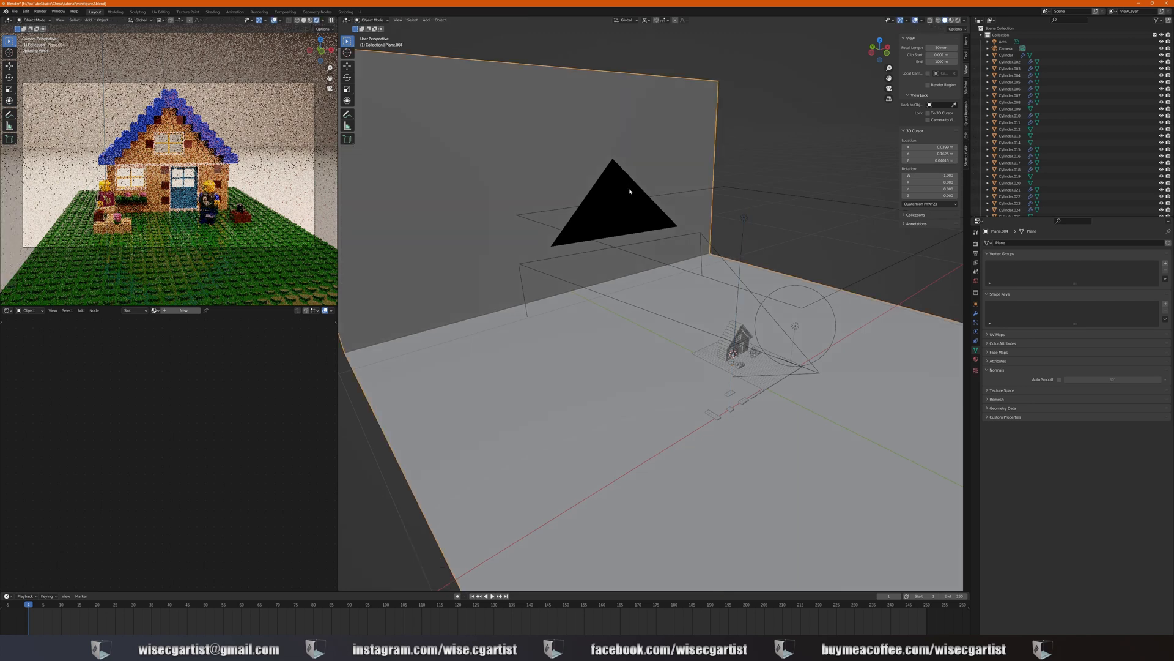
Create a new material for the ground and backdrop plane and name it Background
click(976, 359)
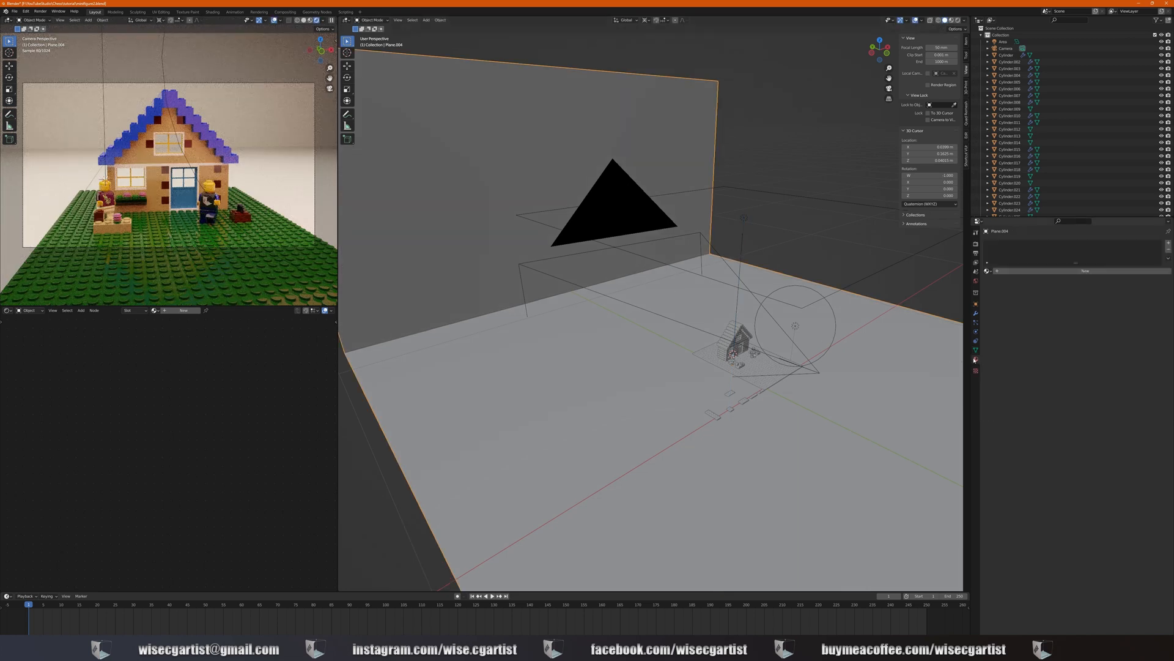
click(1086, 271)
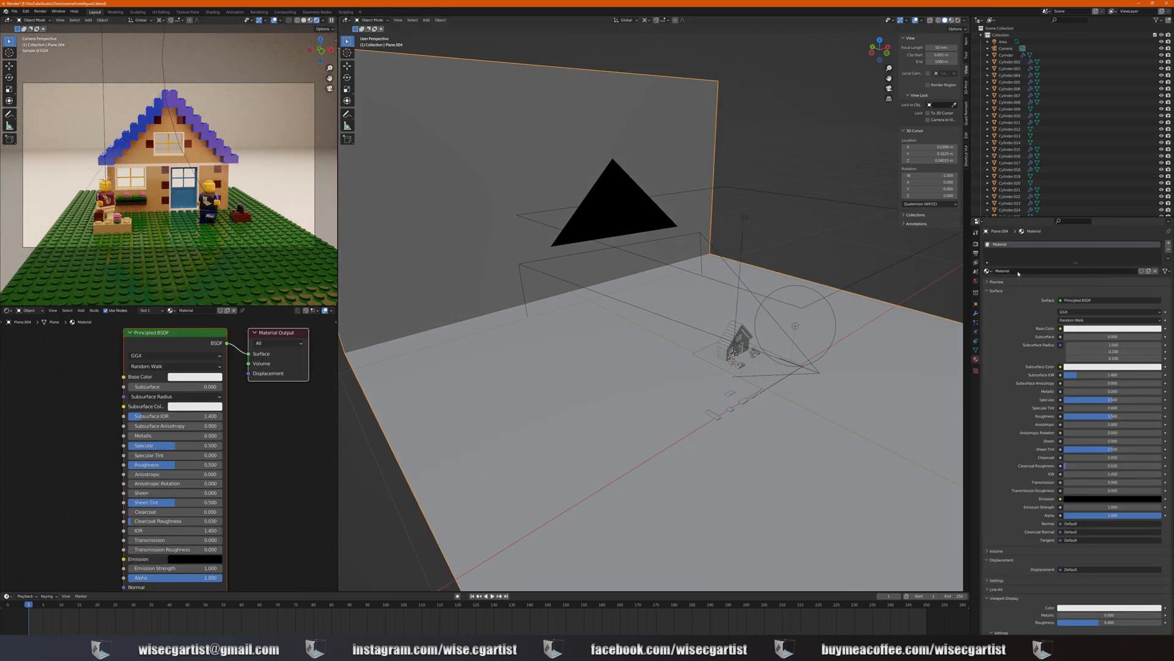
double_click(1003, 244)
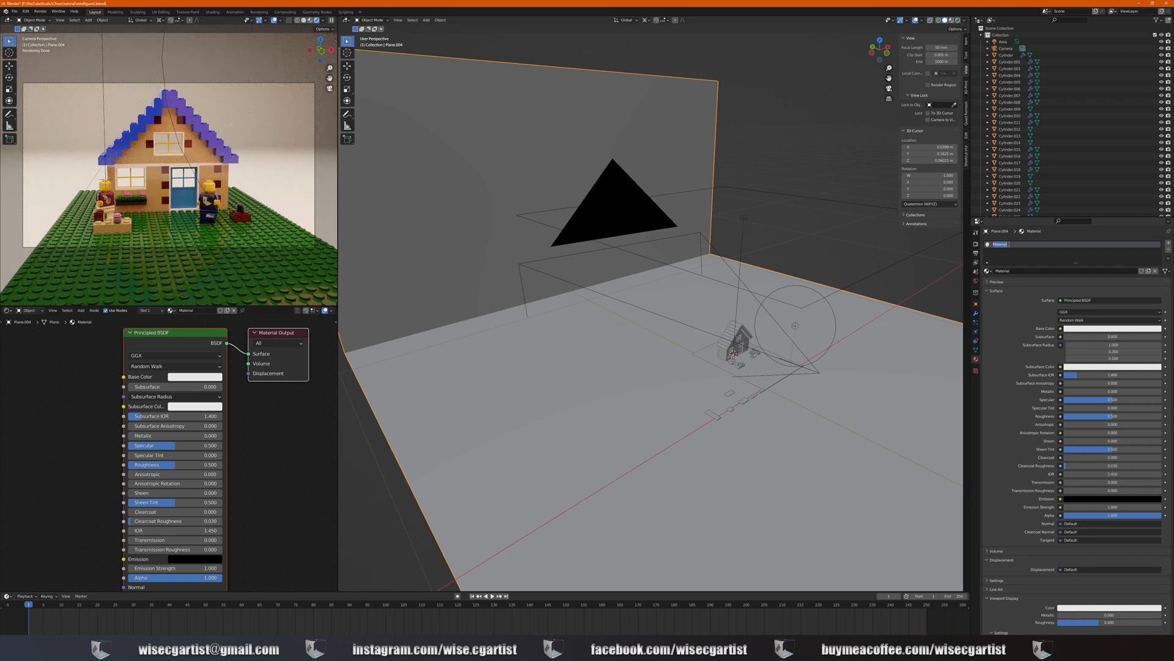
text(Background)
key(Return)
Set the Background material's metallic to about 0.371 and roughness to about 0.310, and darken its base colour to near black
drag(1098, 391, 1084, 416)
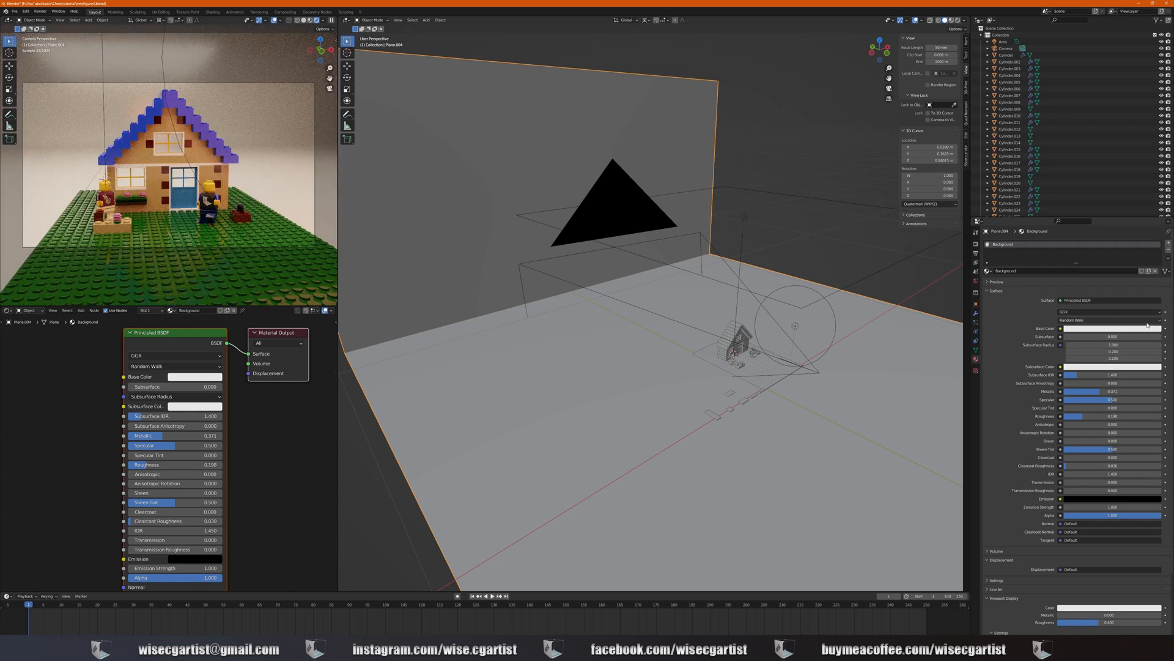
click(1148, 328)
drag(1157, 263, 1157, 276)
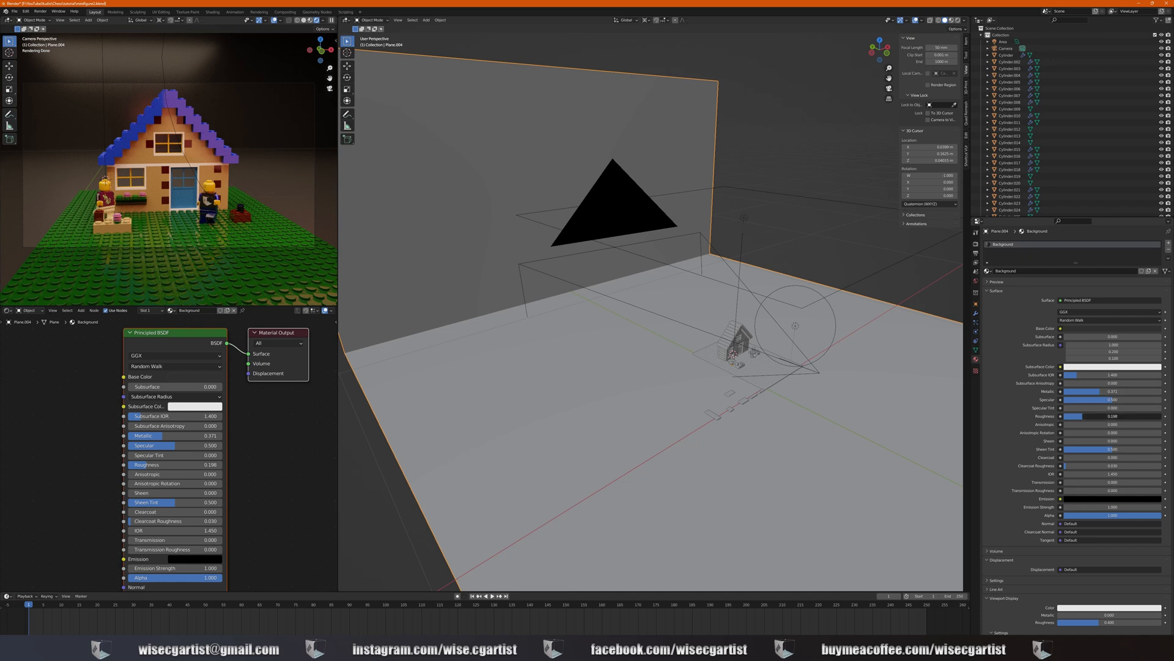
mouse_move(1083, 416)
mouse_down()
mouse_move(1109, 416)
mouse_move(1081, 416)
mouse_move(1094, 415)
mouse_up()
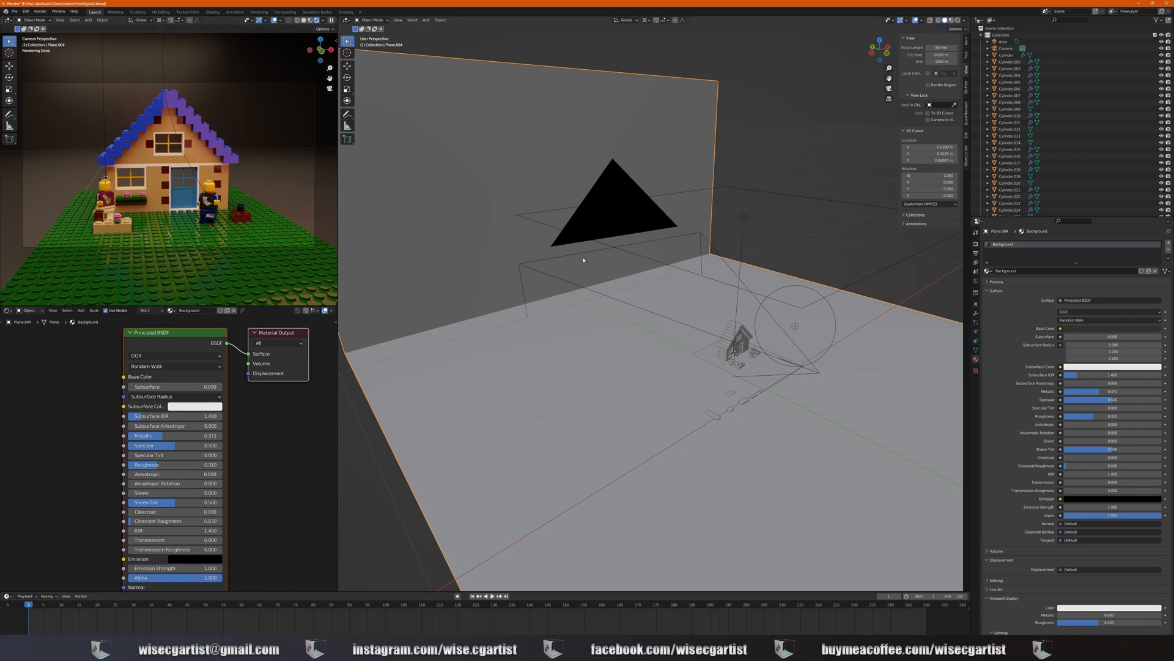
Render the scene as a still image and move the render window clear of the screen corner
scroll(773, 290, up, 5)
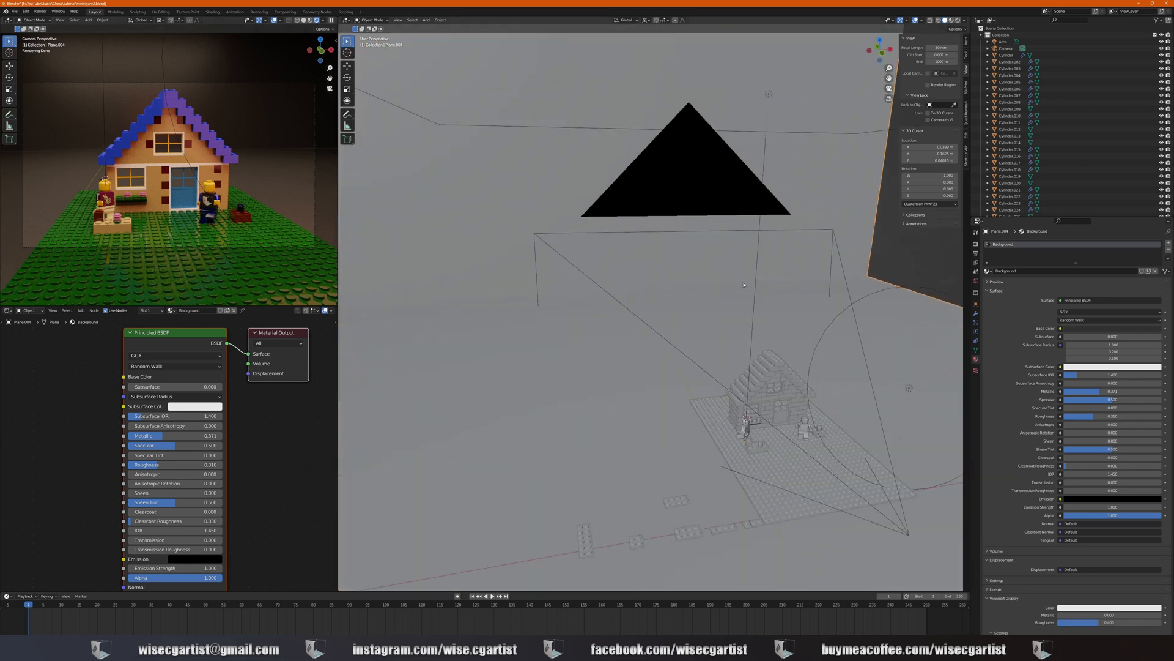
scroll(743, 284, down, 4)
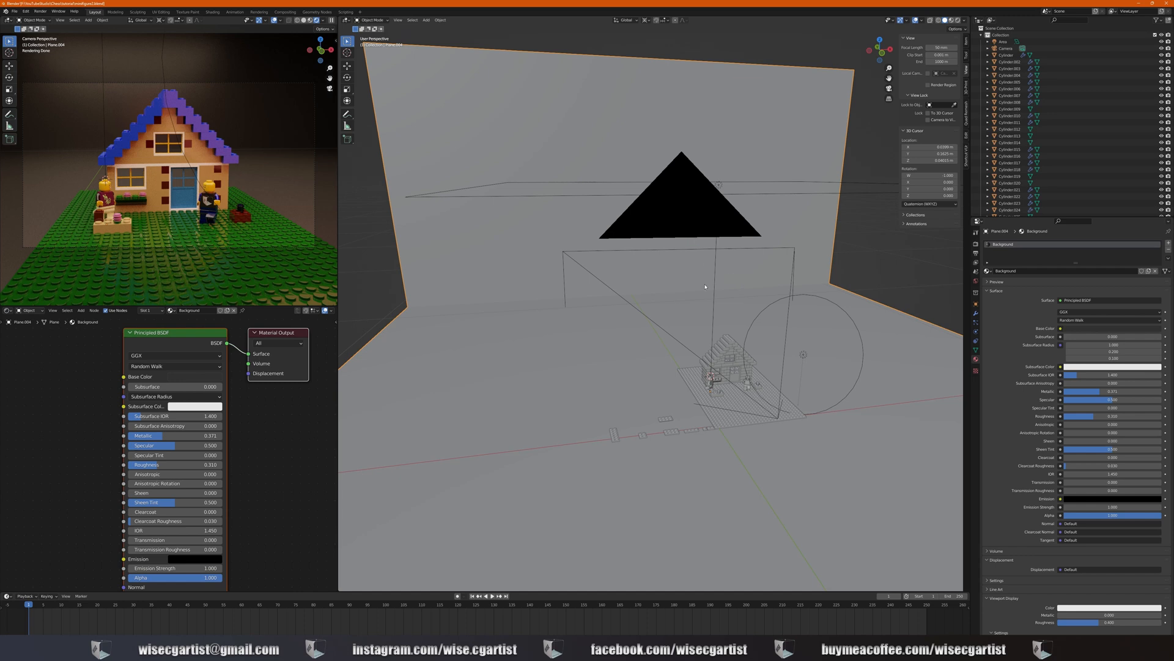
shift+middle_drag(705, 286, 656, 241)
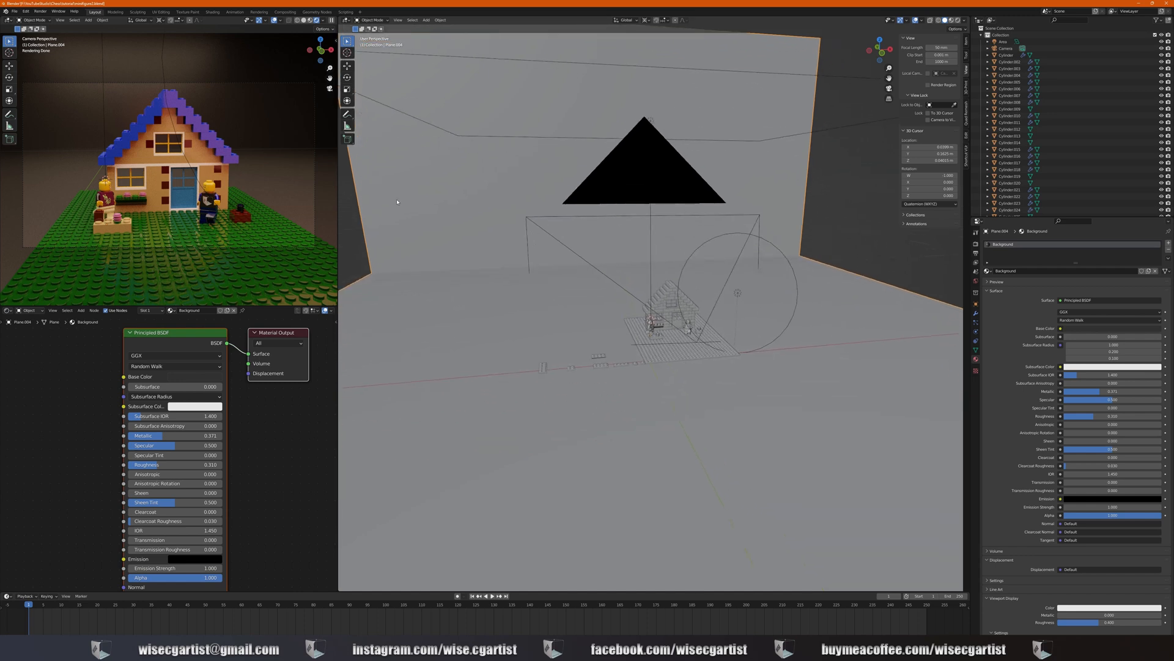
click(41, 11)
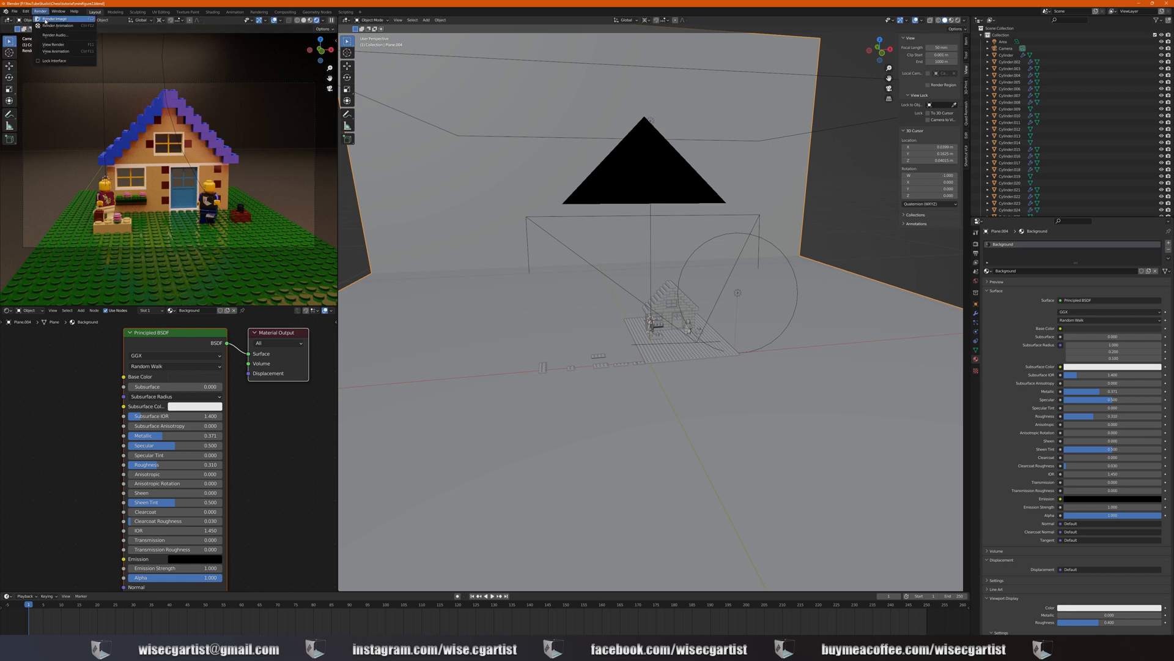
click(46, 19)
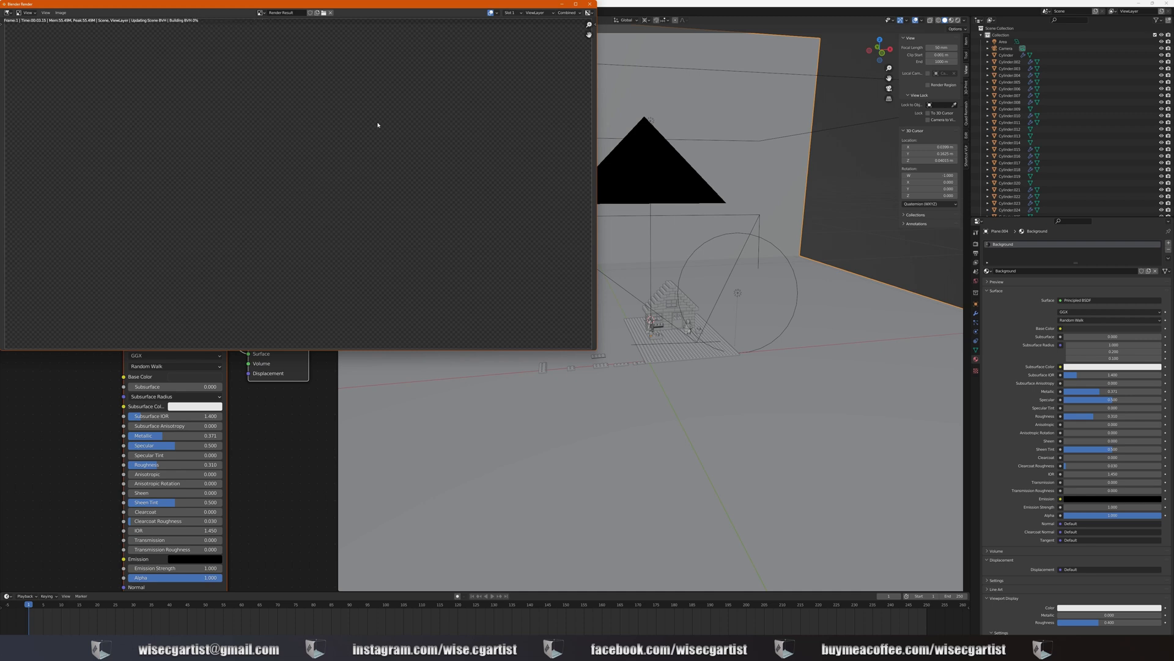
drag(361, 5, 569, 103)
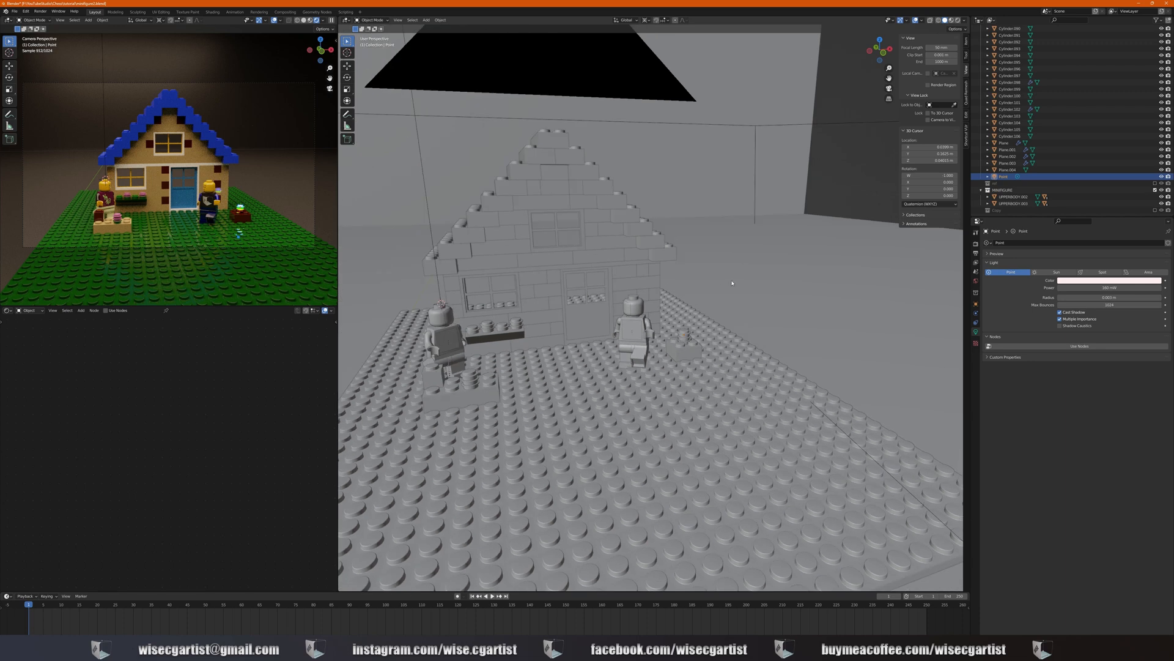
middle_drag(663, 278, 698, 279)
scroll(672, 275, down, 4)
scroll(698, 280, down, 2)
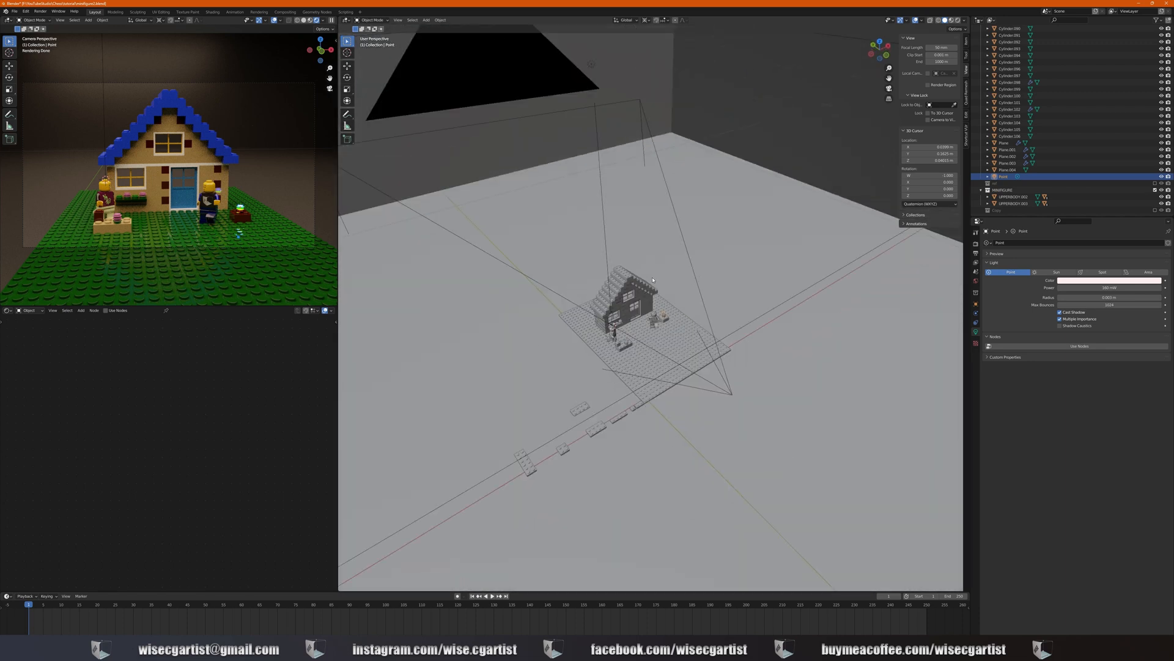
middle_drag(635, 269, 605, 259)
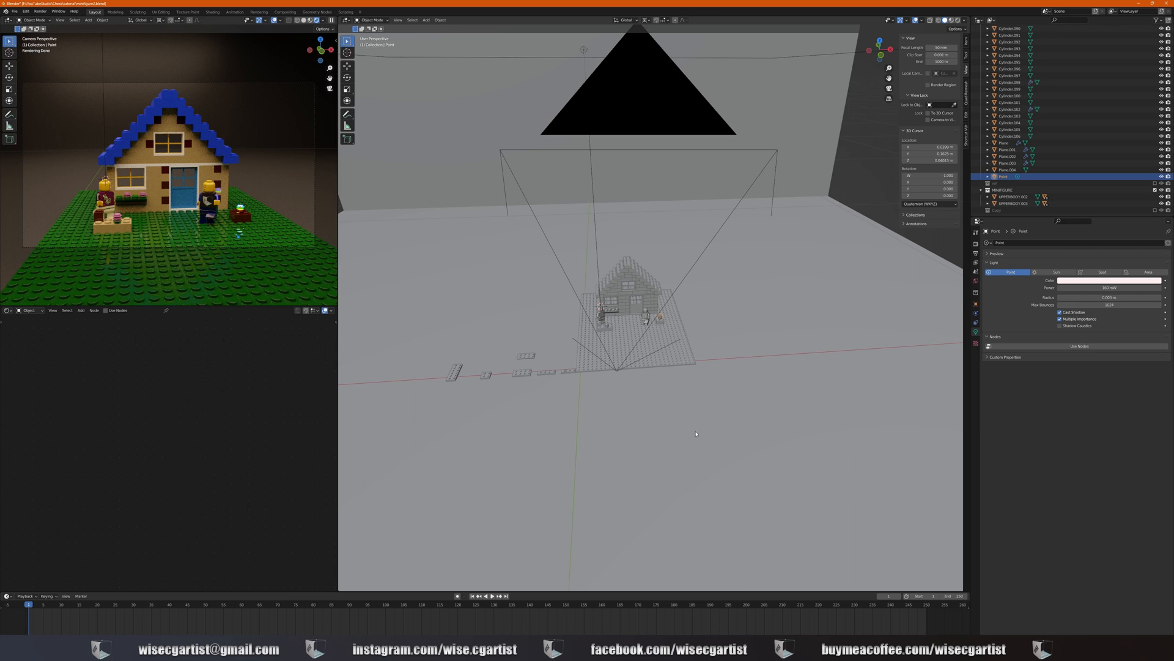
Switch to the web browser, search Google for HDRI, and open Poly Haven's HDRIs page from the web results
key(alt+Tab)
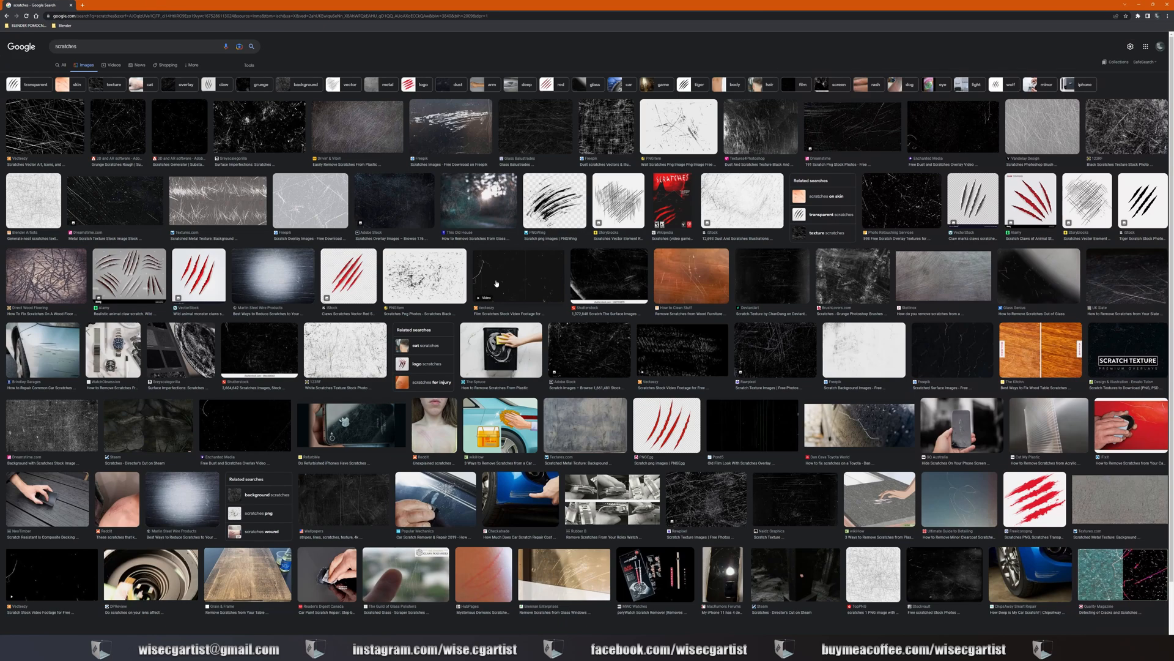
double_click(136, 44)
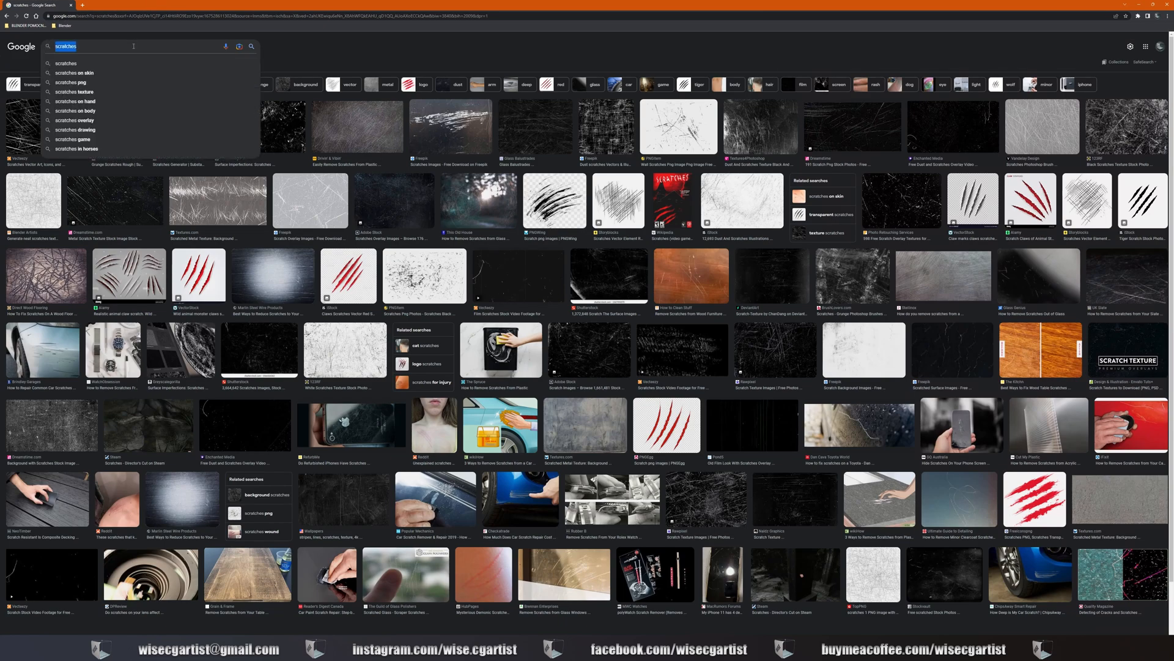
text(HDR)
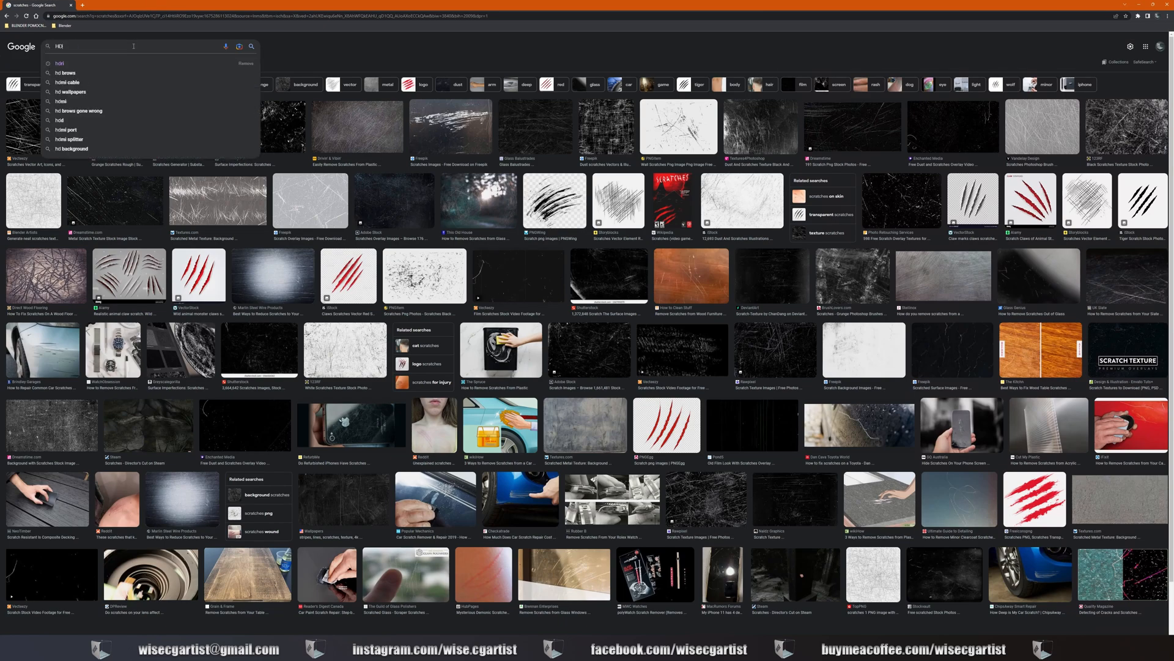
text(I)
key(Return)
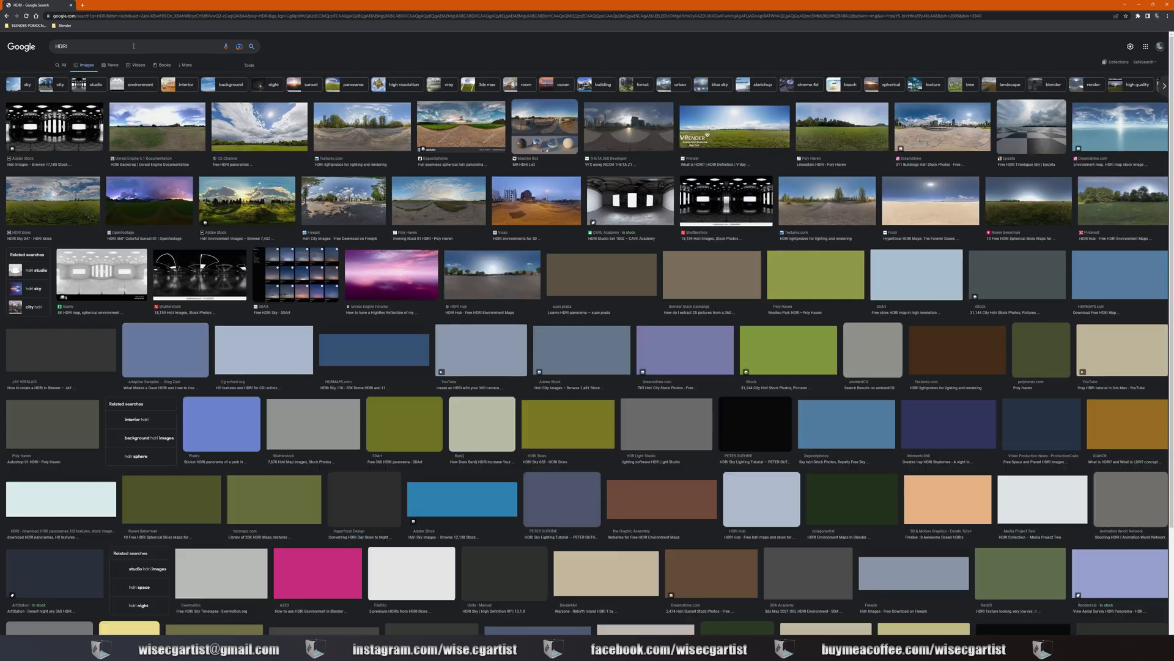
click(61, 64)
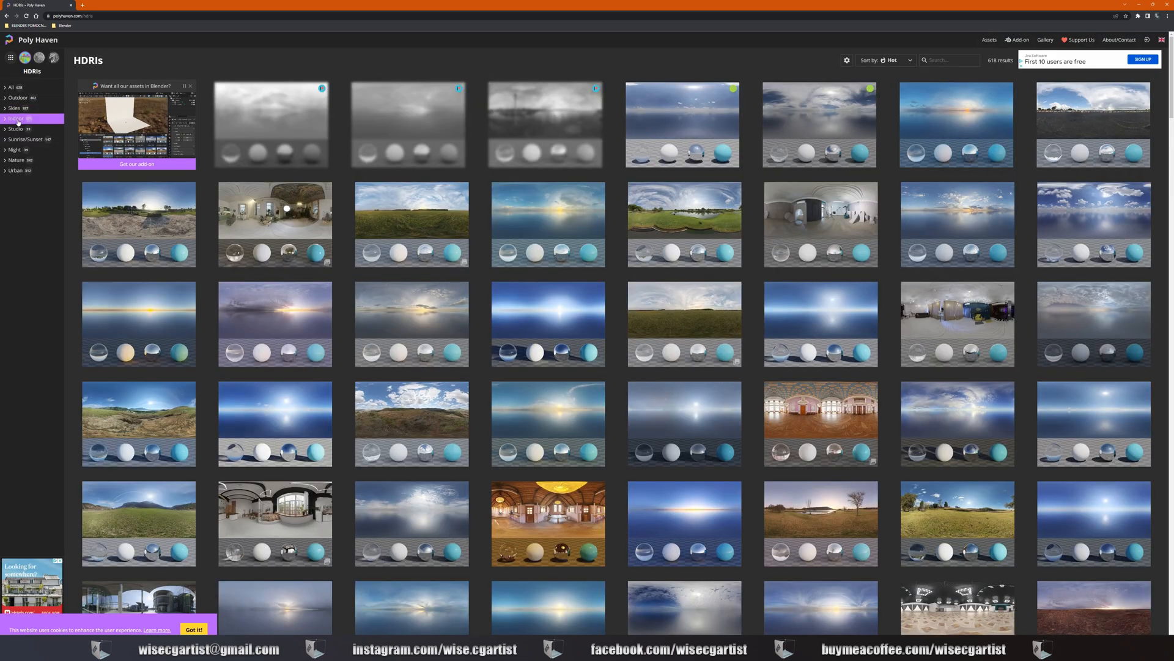
Filter the Poly Haven HDRIs to the Indoor category and open the Thatch Chapel HDRI page
scroll(179, 244, down, 4)
scroll(179, 244, up, 4)
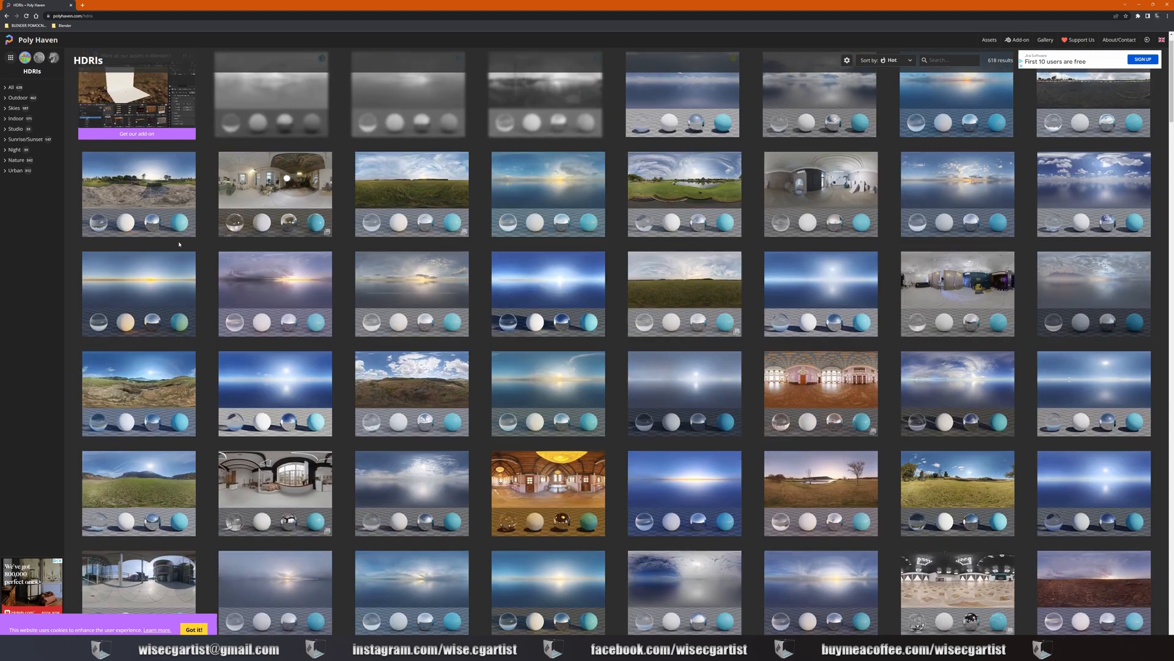
click(12, 118)
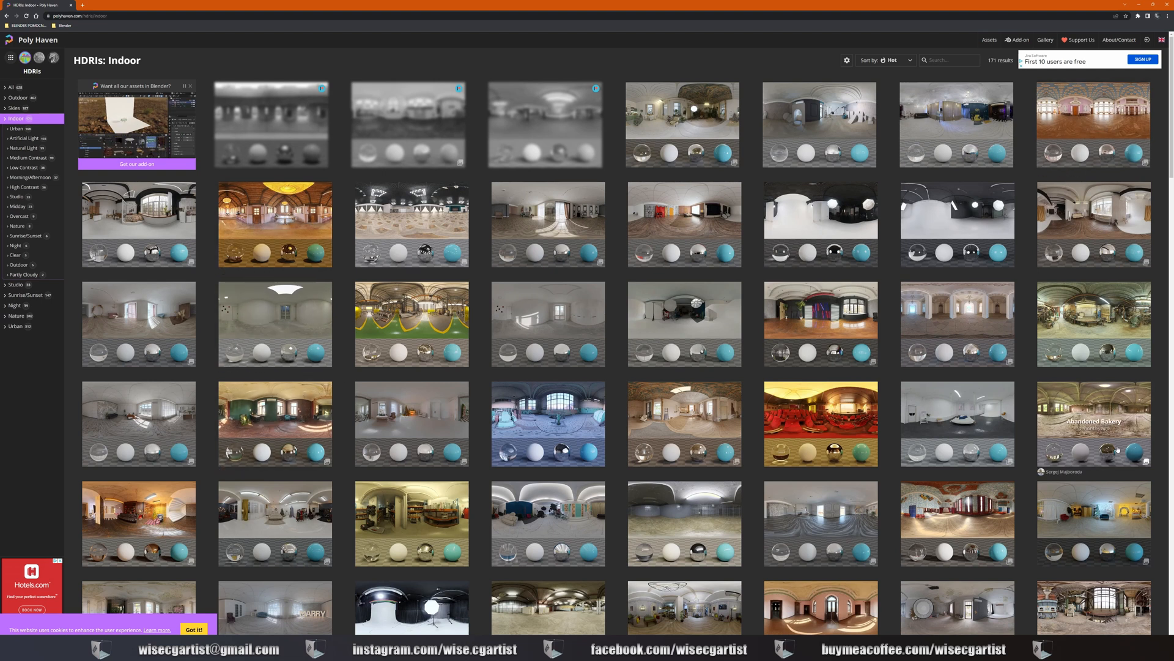
click(289, 239)
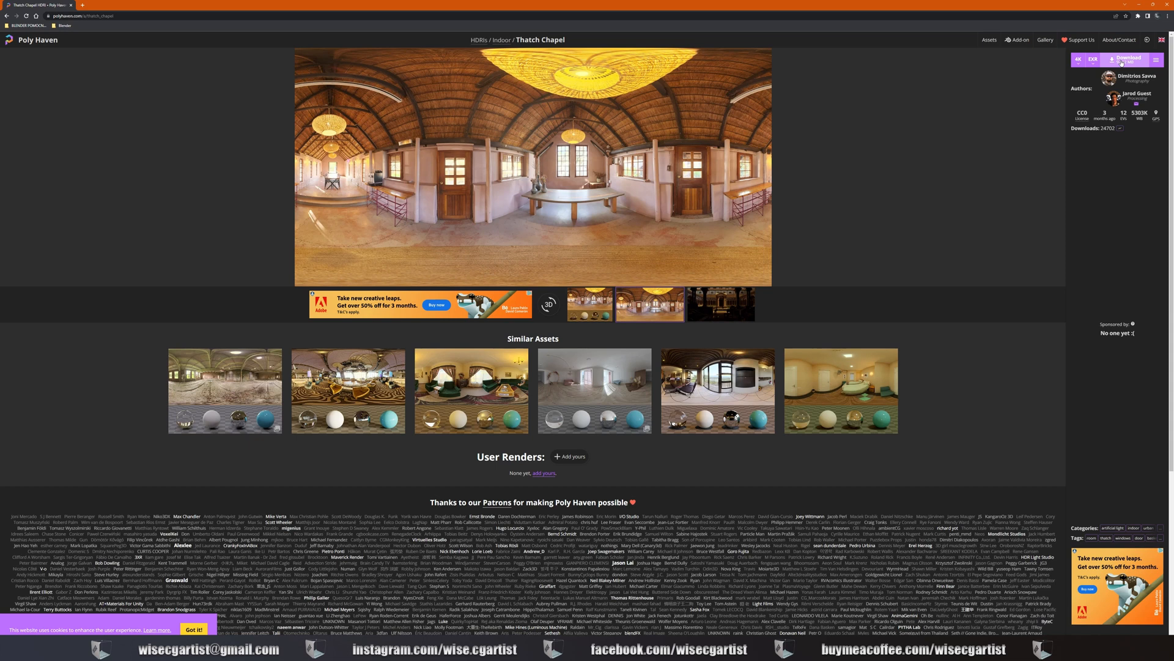
Switch back to Blender, show the world settings, and delete the Area light from the scene
click(1139, 5)
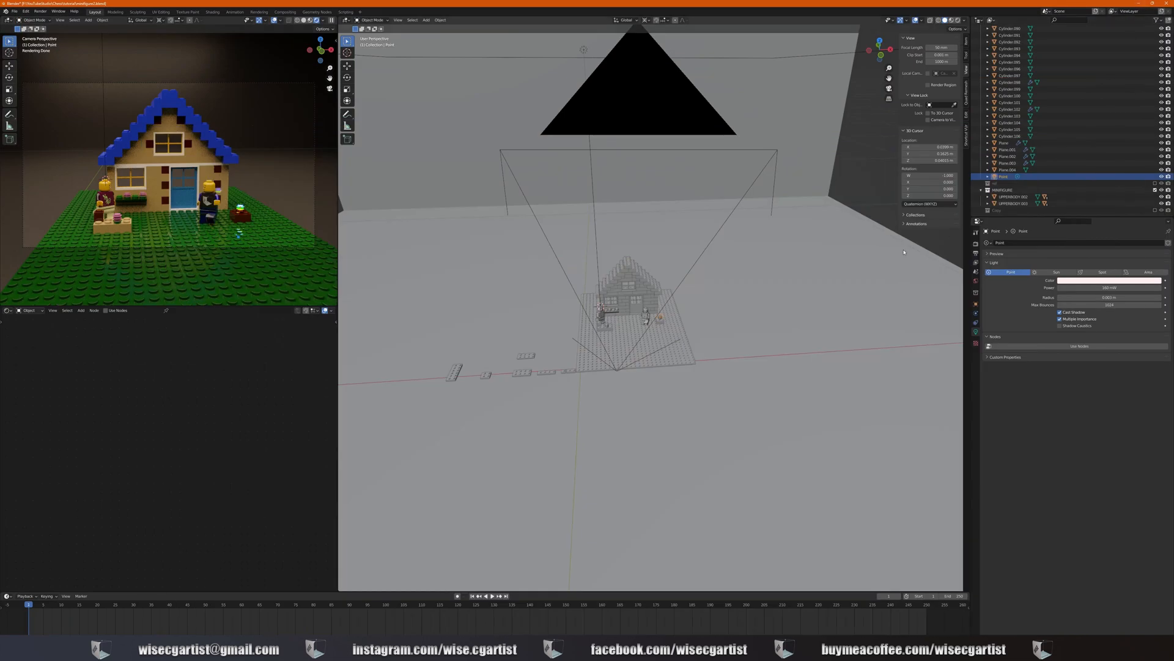
click(975, 281)
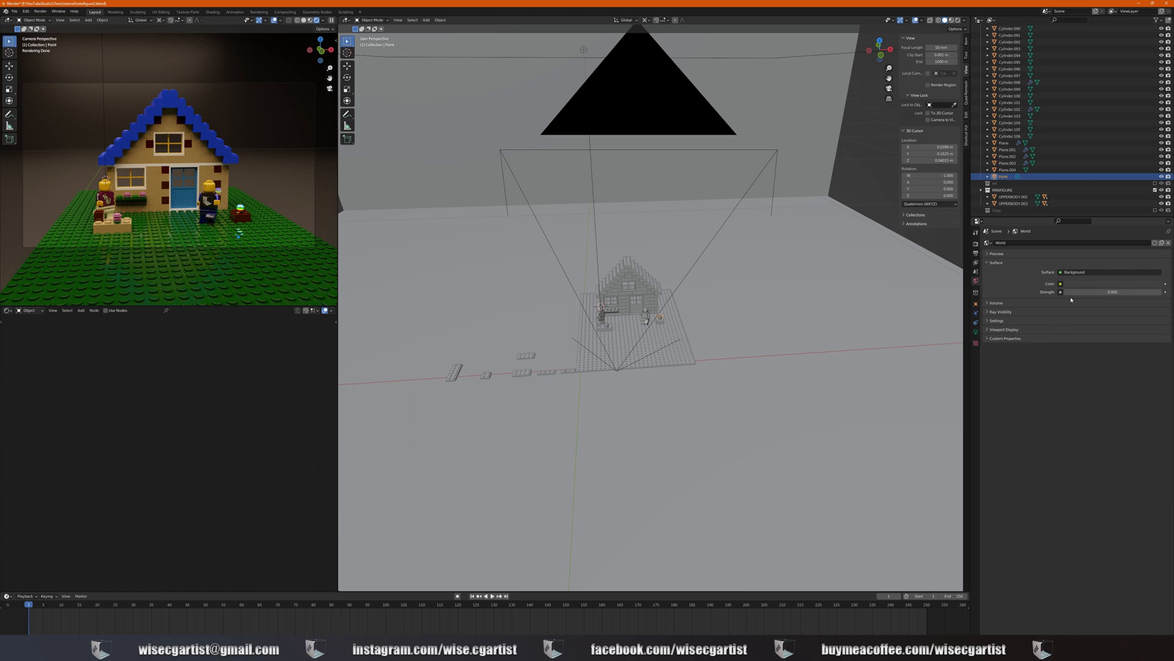
scroll(1073, 138, up, 15)
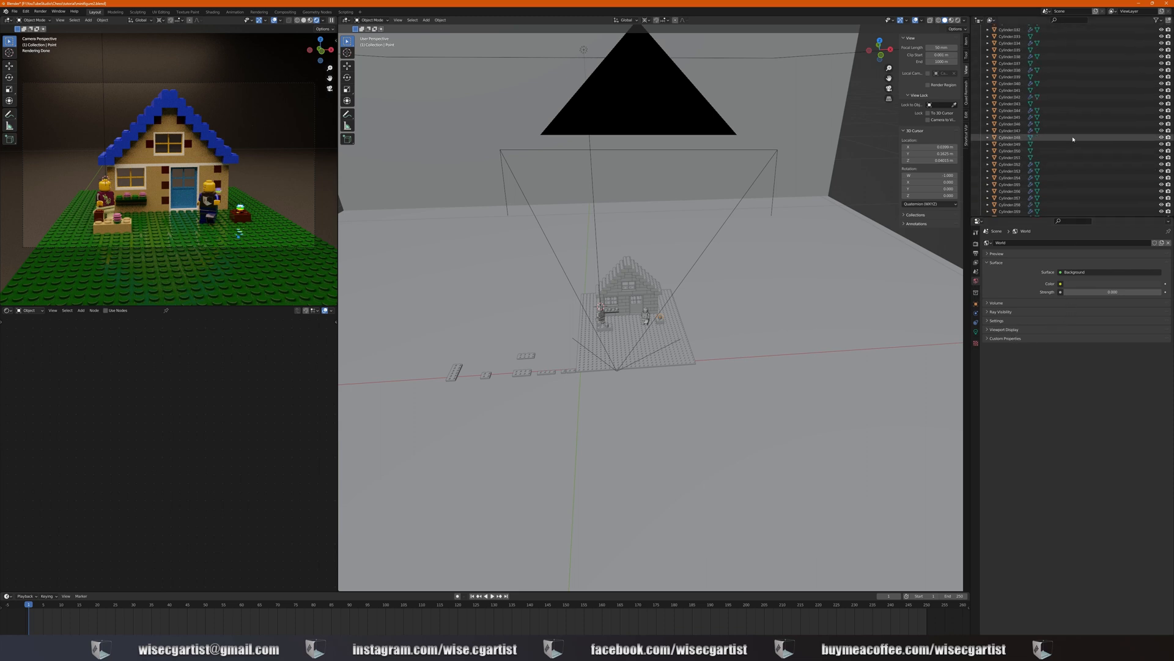
scroll(1073, 138, up, 9)
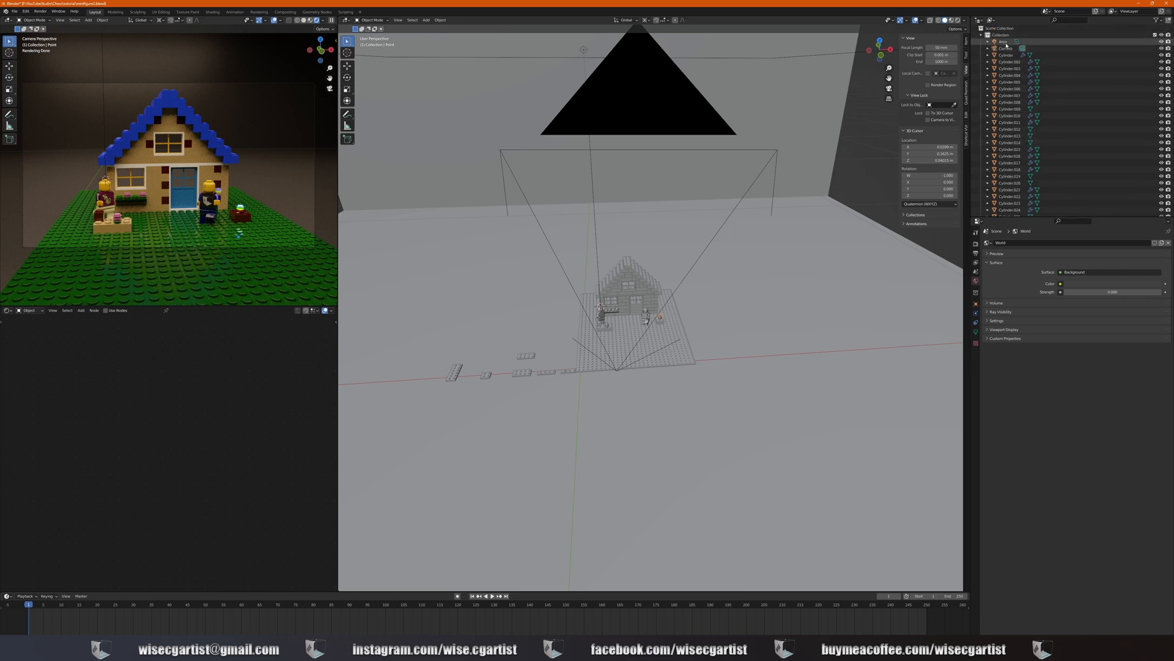
click(1006, 43)
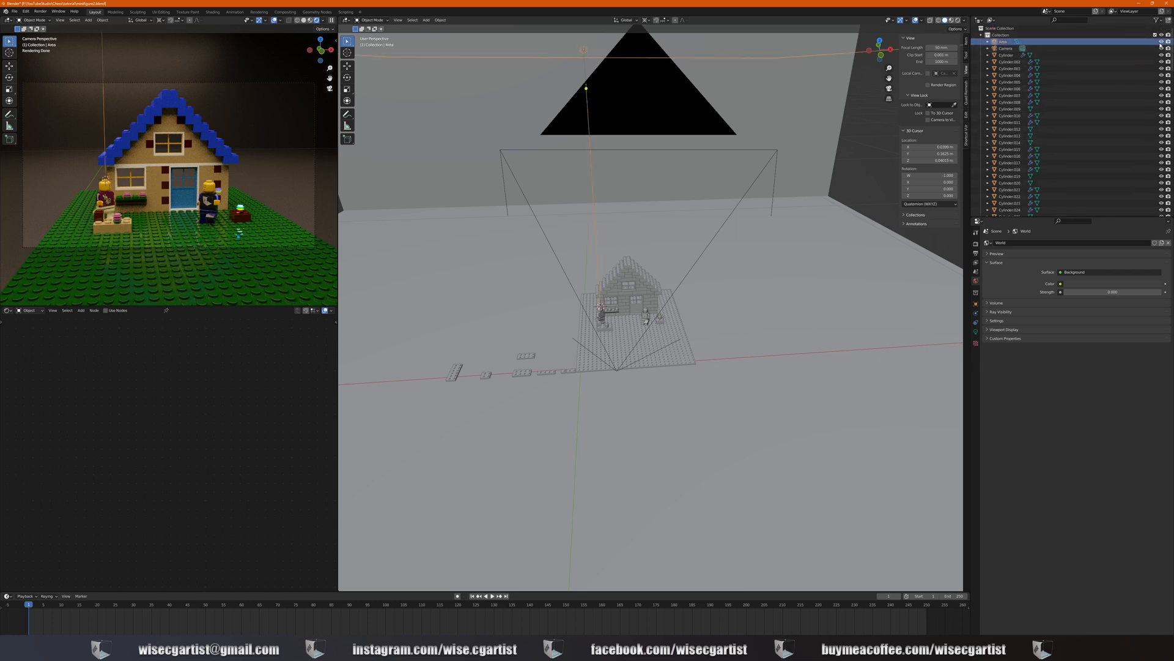
key(x)
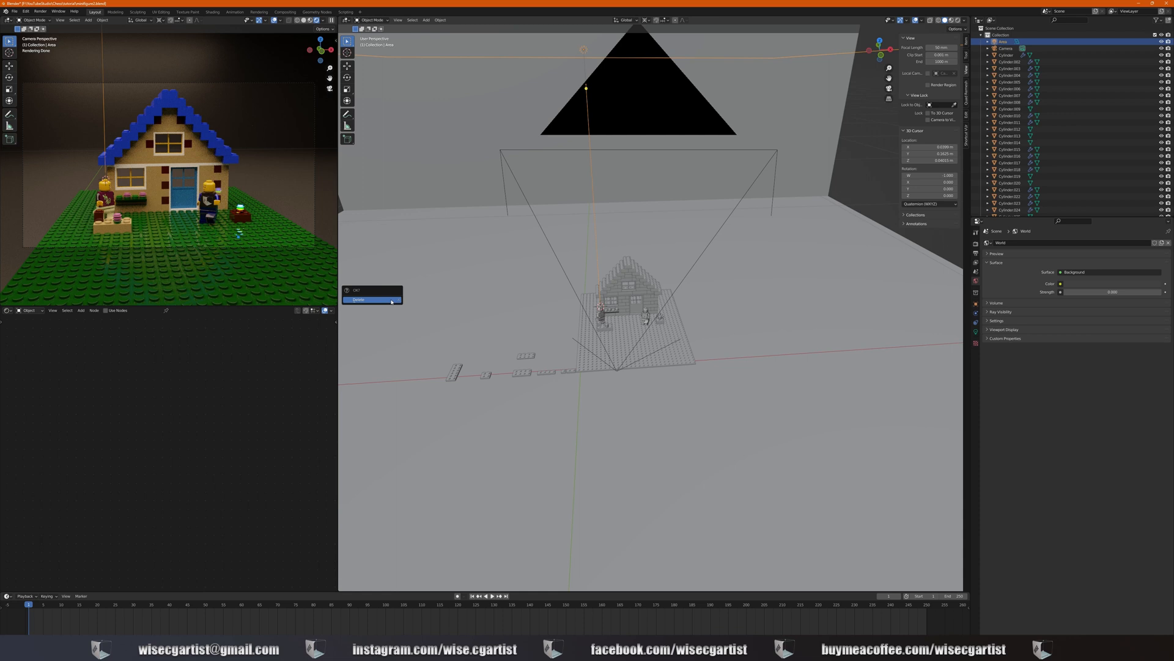
click(392, 300)
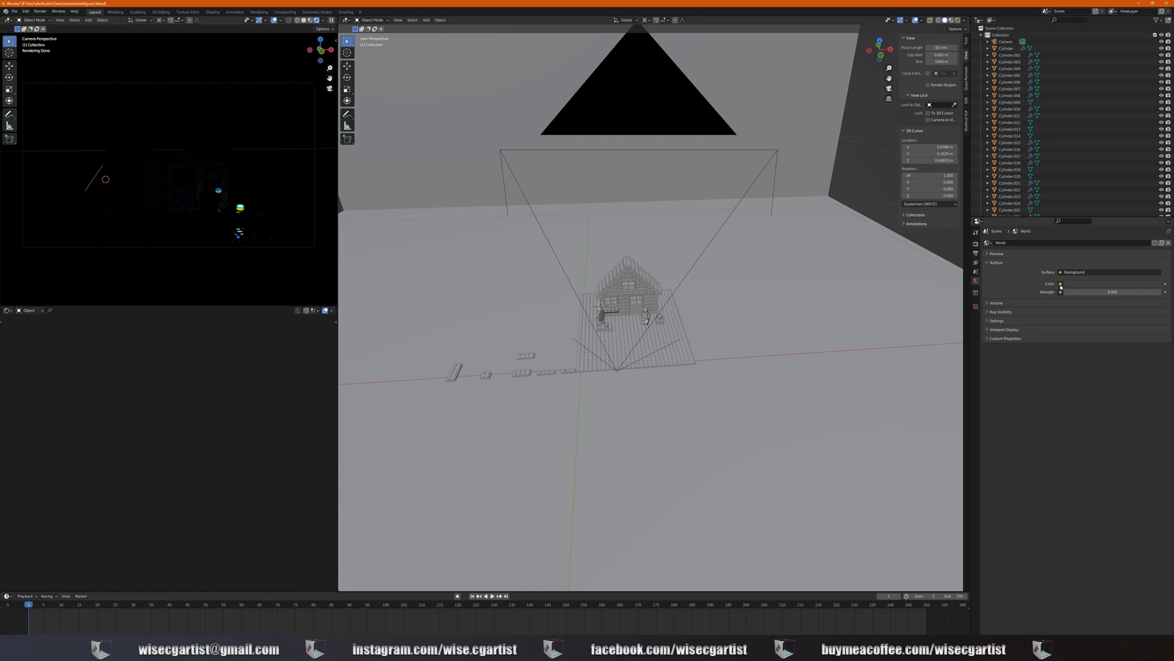
Assign an Environment Texture to the world background's colour
click(1060, 285)
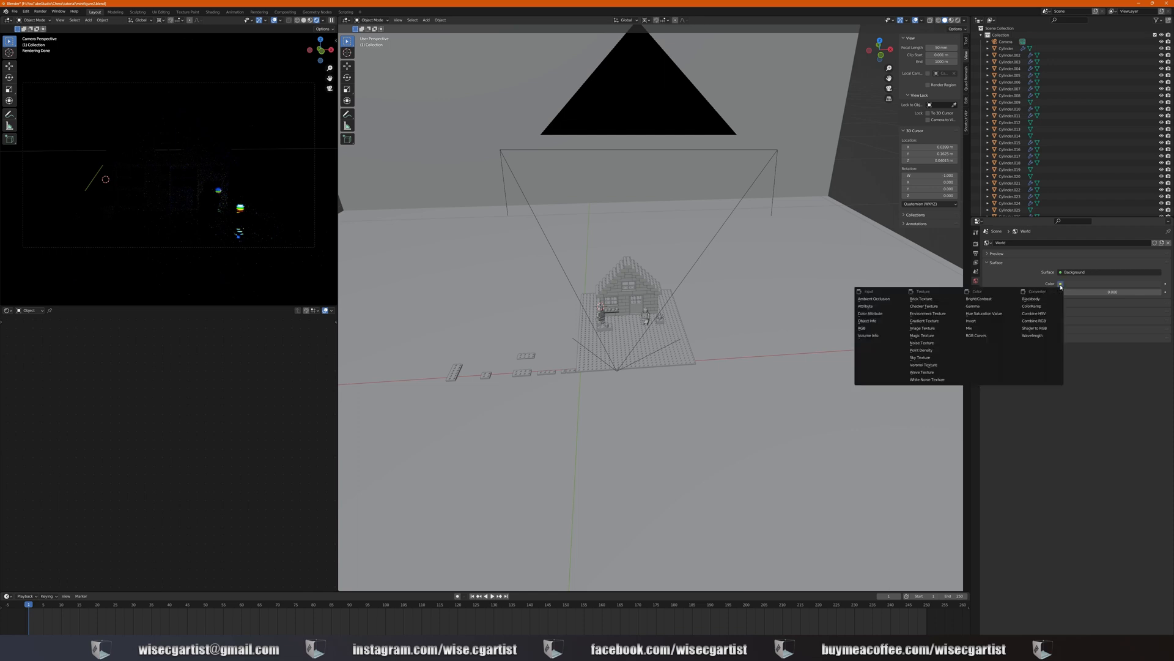
click(931, 316)
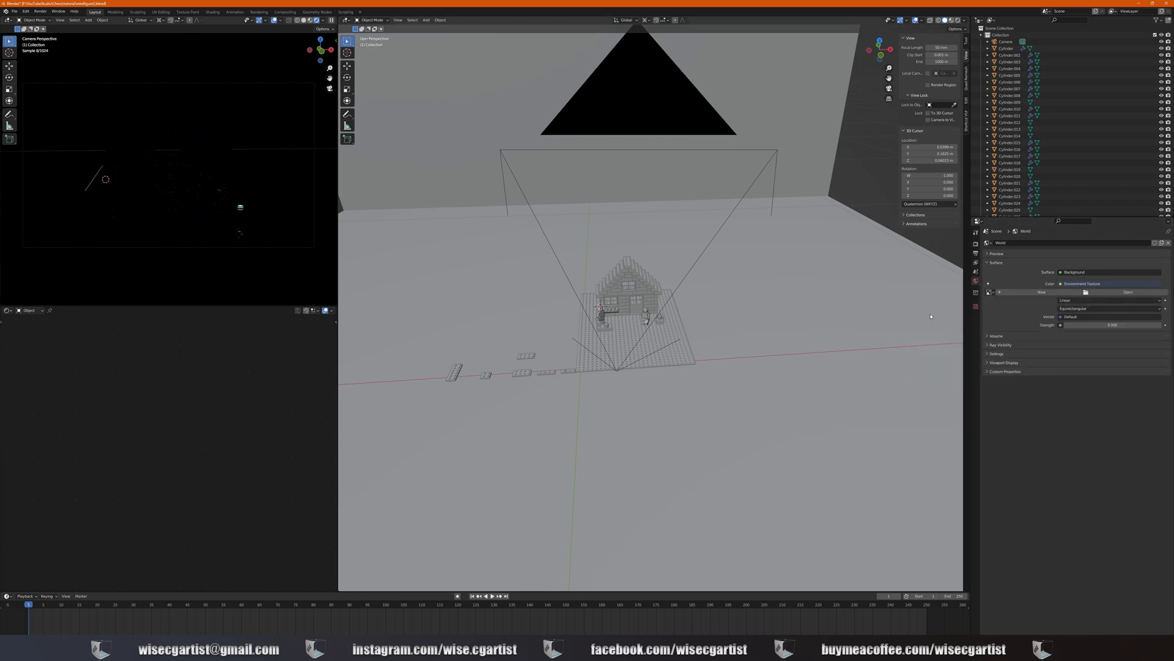
Load the christmas_photo_studio_01 HDR image into the world's Environment Texture and set the background strength to 1
click(1127, 292)
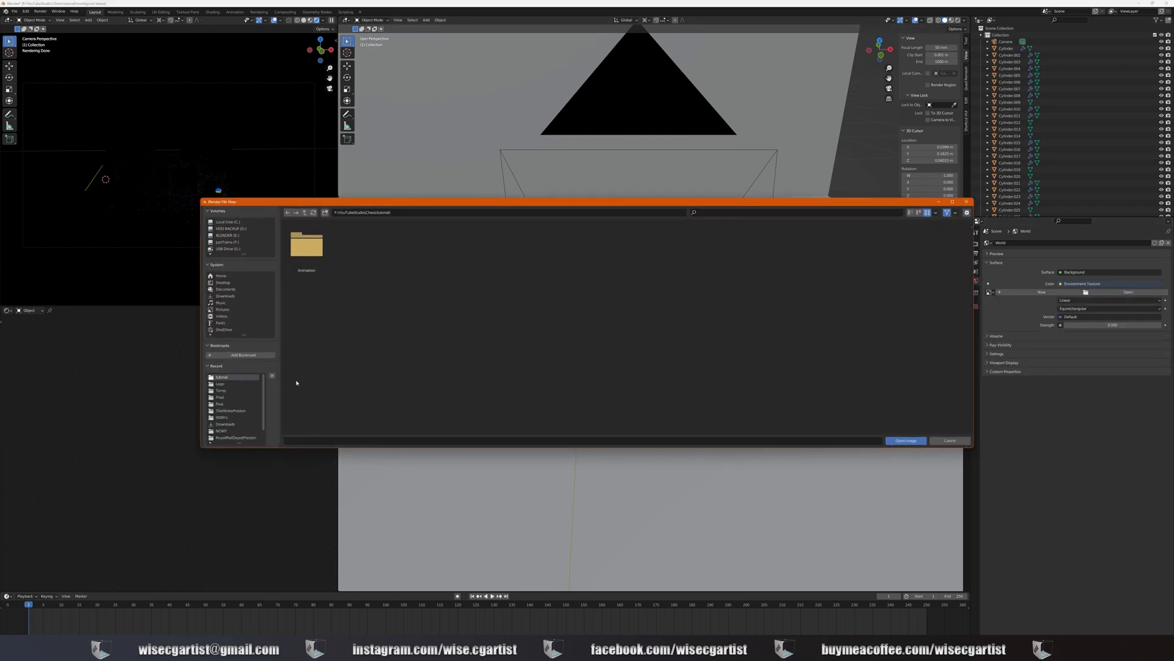
click(232, 418)
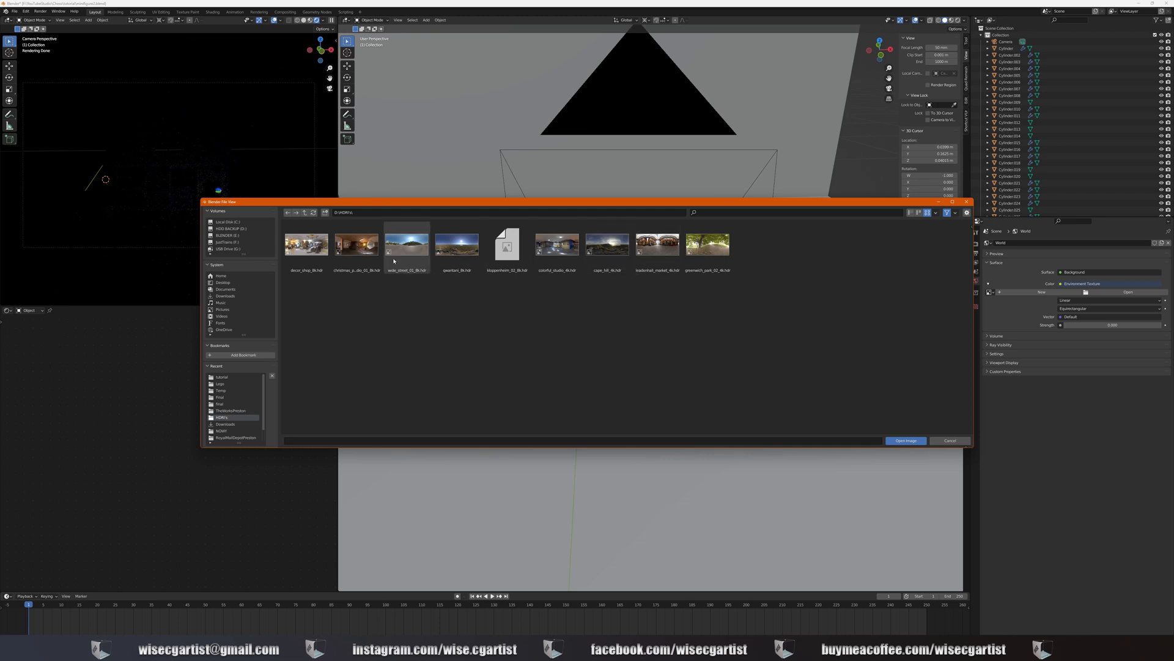
double_click(356, 248)
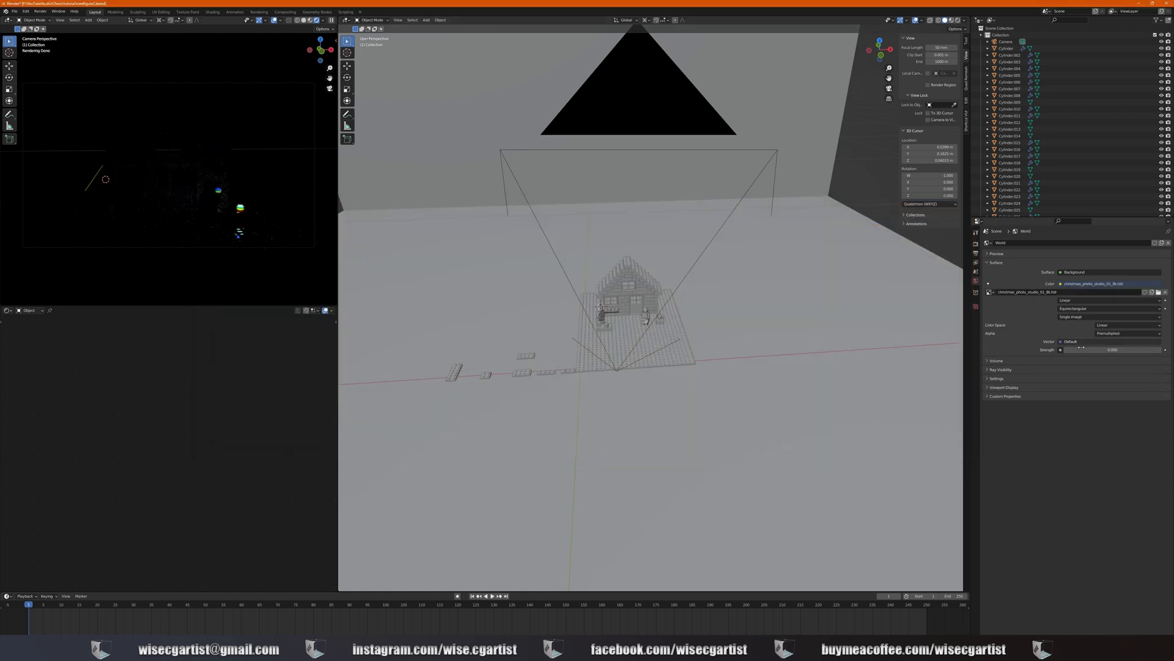
click(1106, 349)
text(3)
key(Return)
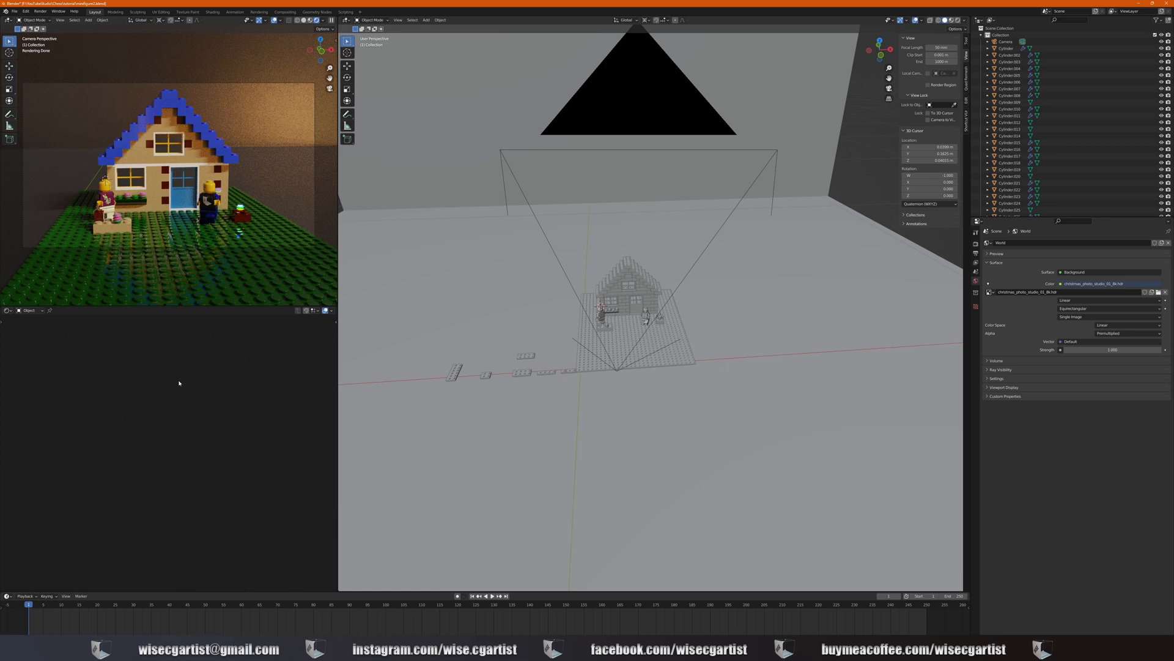
Show the world's shader nodes and attach Texture Coordinate and Mapping nodes to the environment texture
click(30, 310)
click(30, 325)
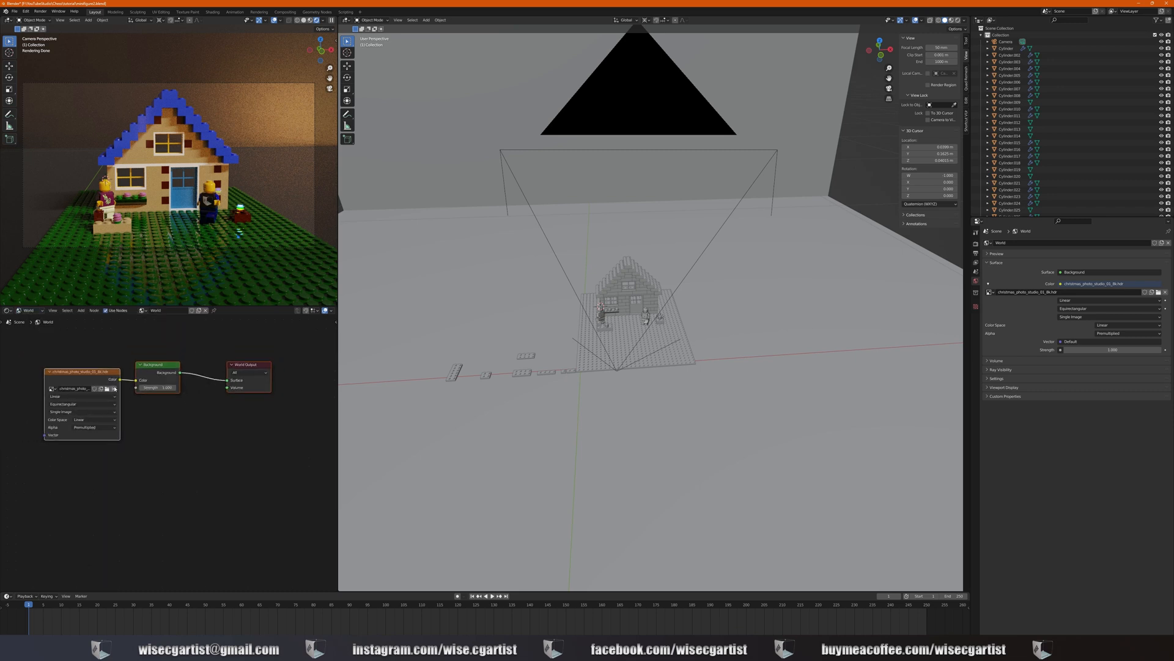
mouse_move(115, 393)
middle_down()
mouse_move(188, 426)
mouse_move(137, 399)
middle_up()
scroll(179, 413, down, 1)
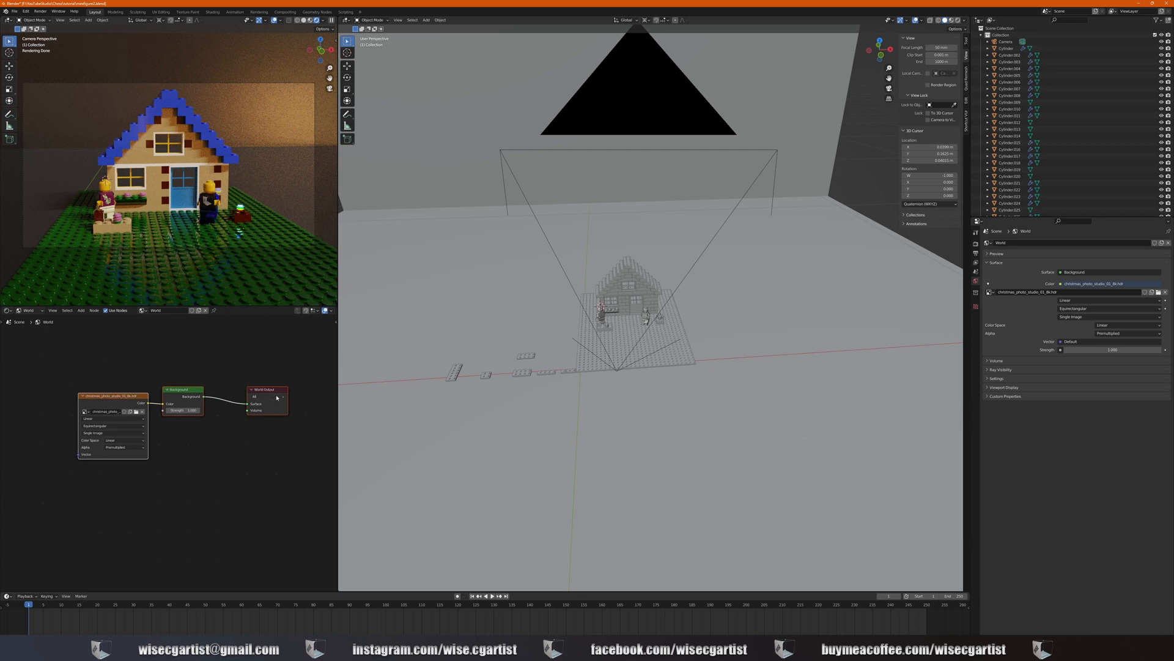
middle_drag(193, 435, 209, 442)
scroll(210, 442, down, 1)
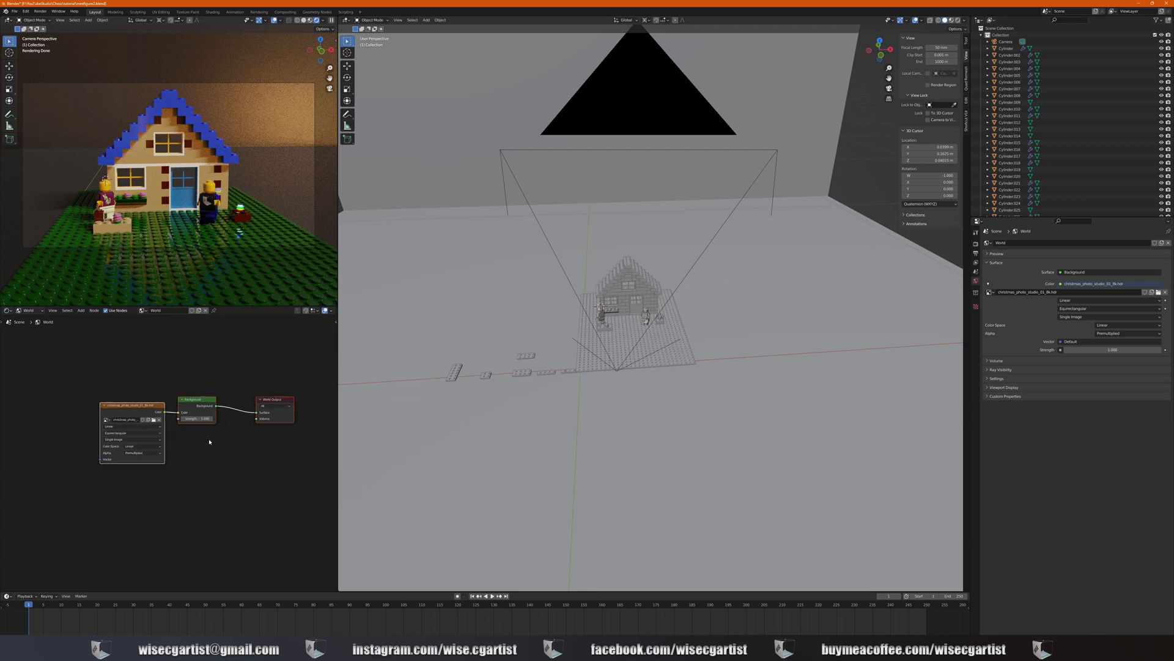
scroll(138, 420, down, 1)
middle_drag(137, 419, 156, 430)
scroll(155, 430, up, 1)
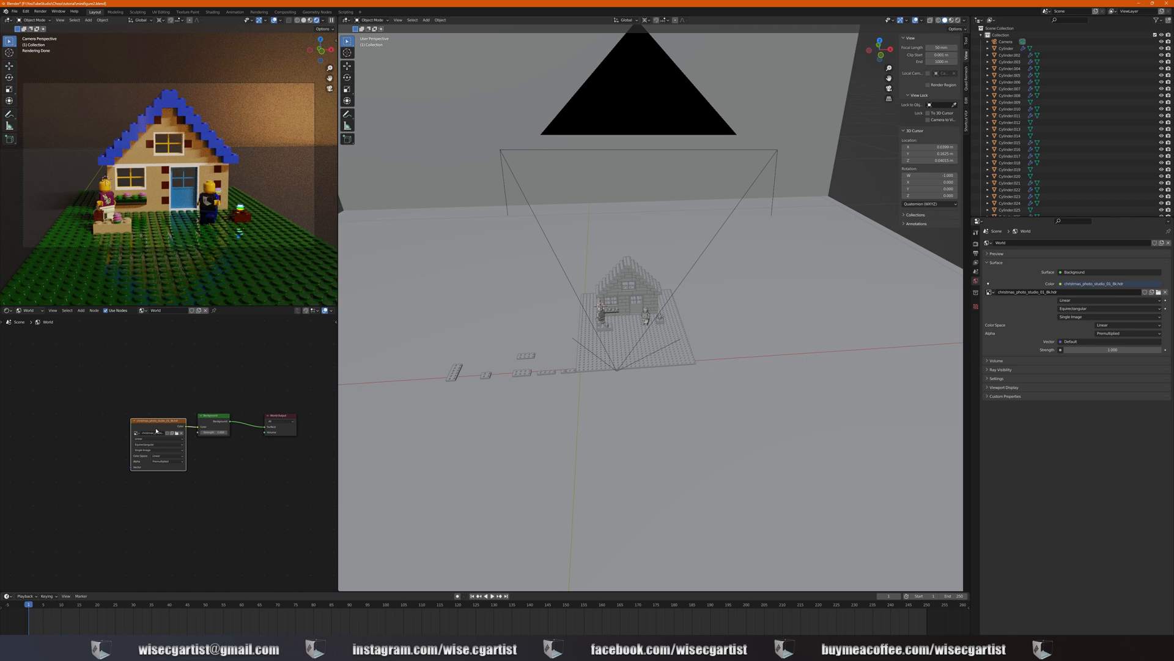
key(ctrl+t)
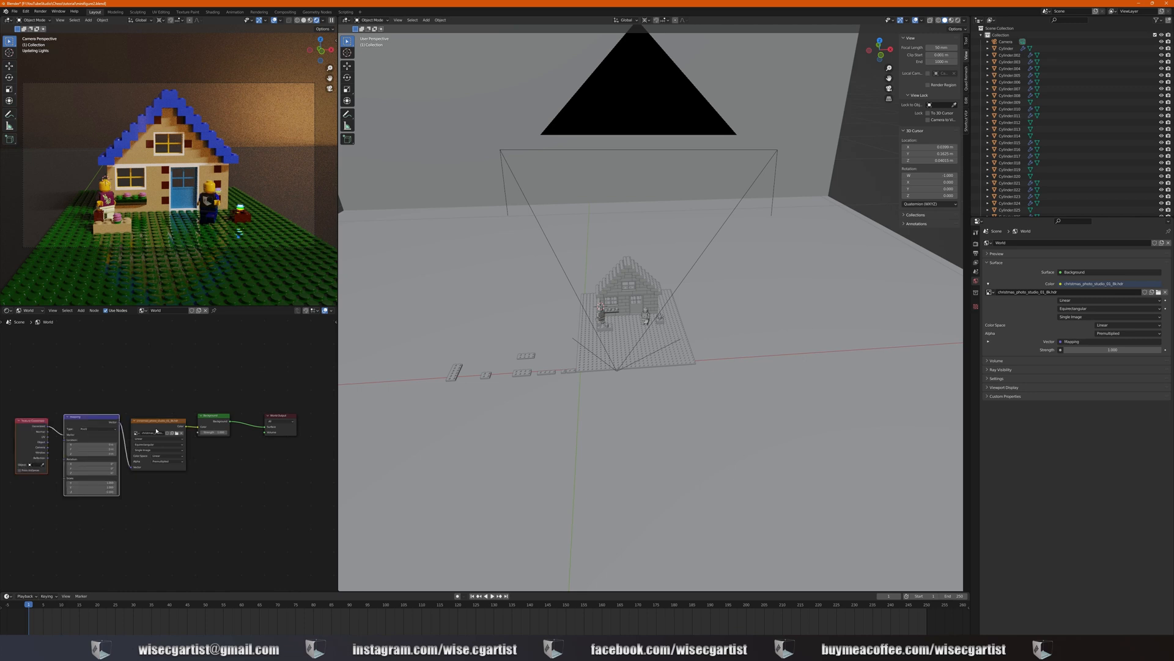
Try several Z rotations of the environment in the Mapping node, and reset the Z rotation to 0°
scroll(156, 430, up, 2)
middle_drag(73, 485, 127, 430)
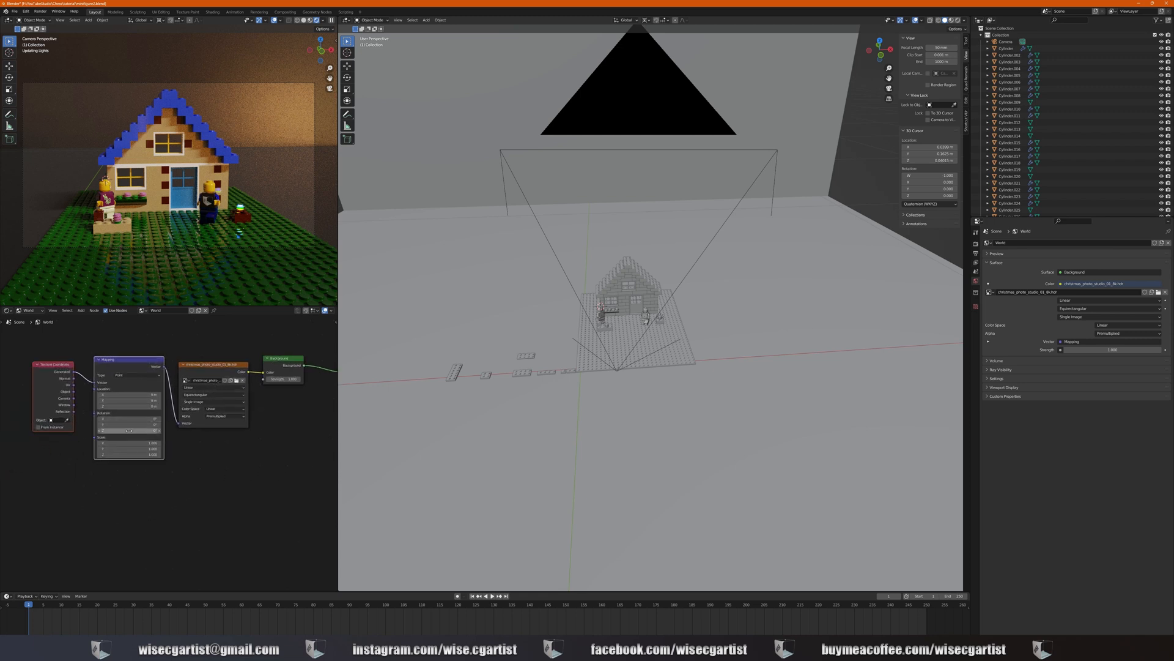
drag(127, 431, 141, 431)
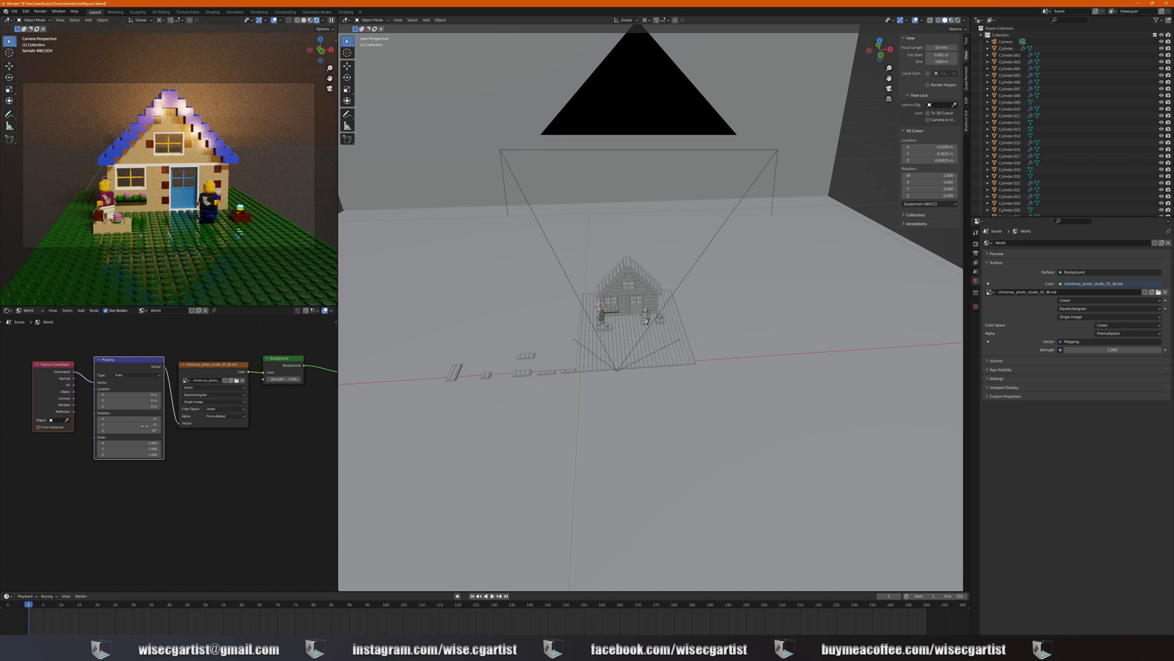
drag(145, 430, 166, 430)
drag(143, 430, 132, 431)
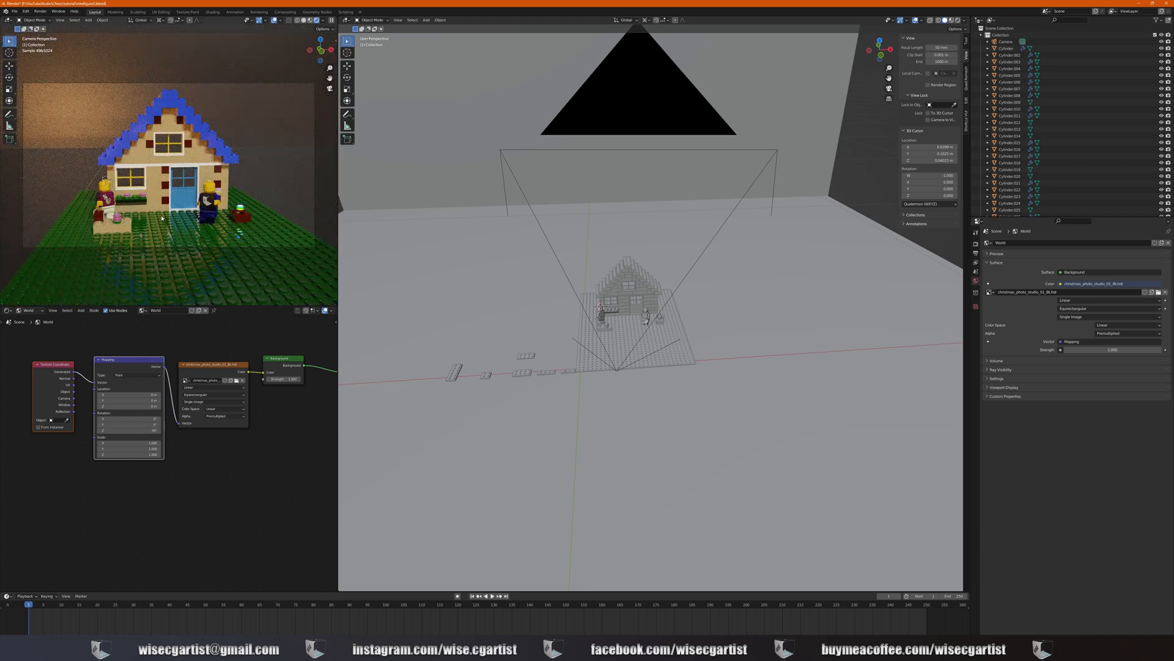
click(129, 431)
text(0)
key(Return)
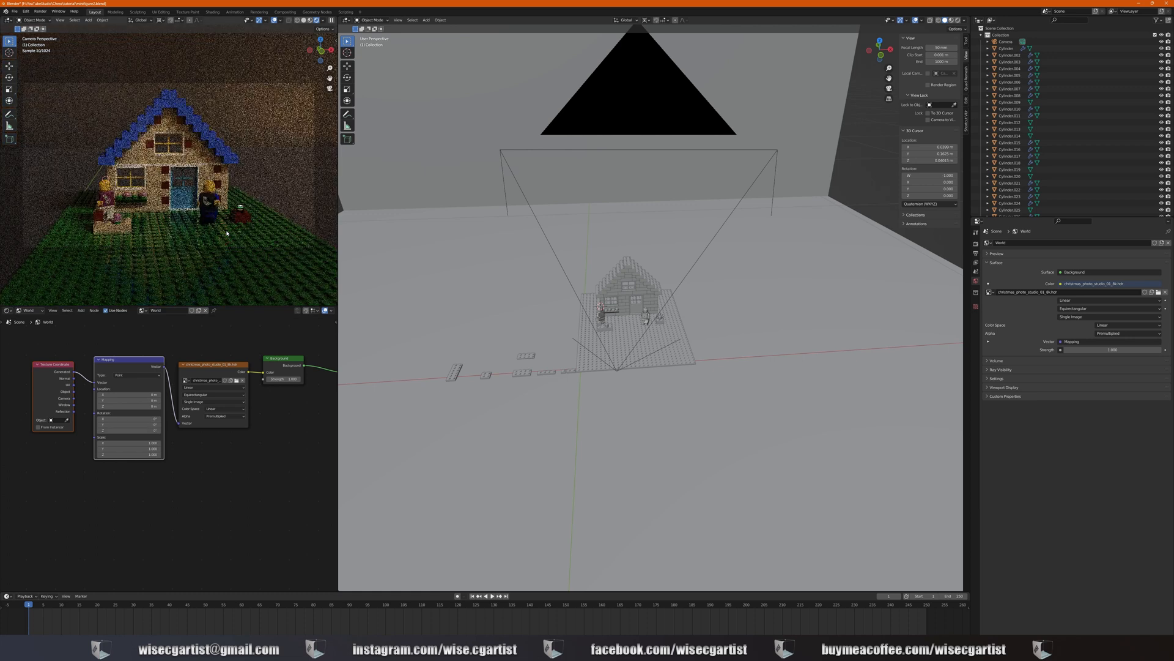
Lower the roughness of the backdrop plane's Background material to about 0.07 for sharper reflections
click(570, 271)
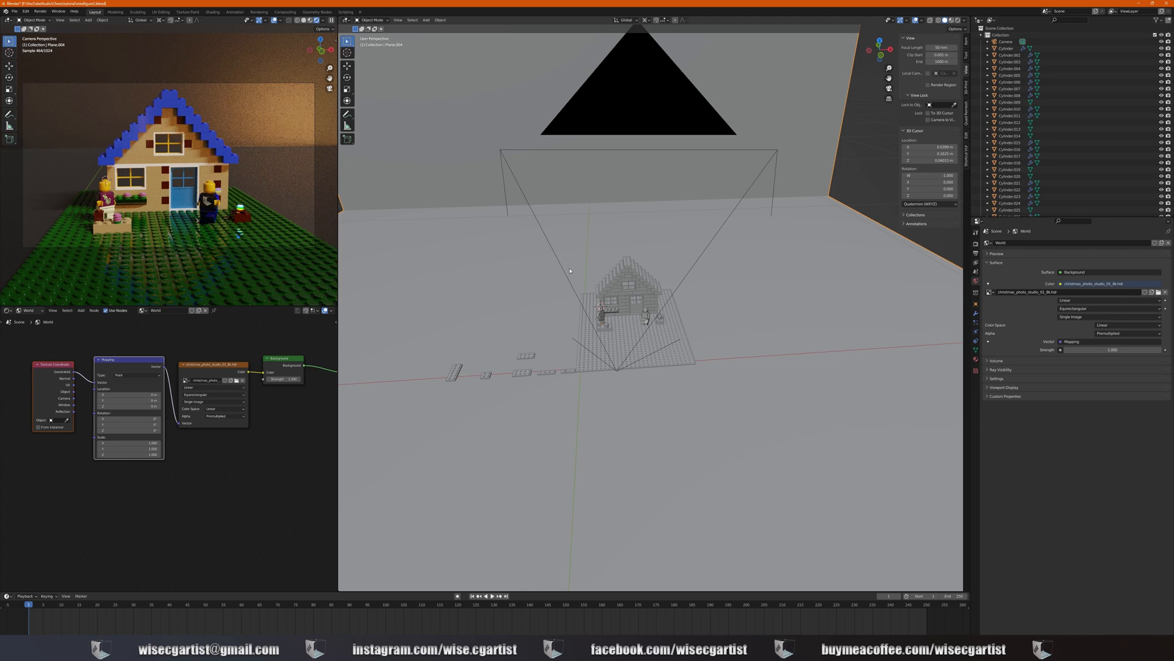
click(977, 360)
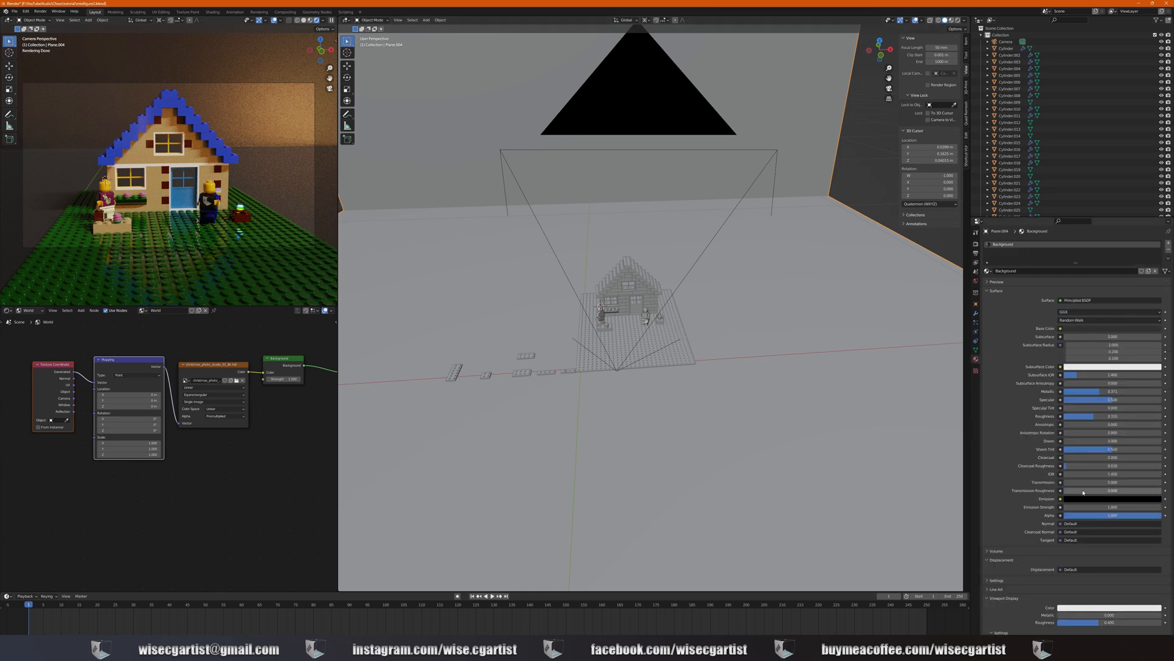
drag(1089, 420, 1065, 420)
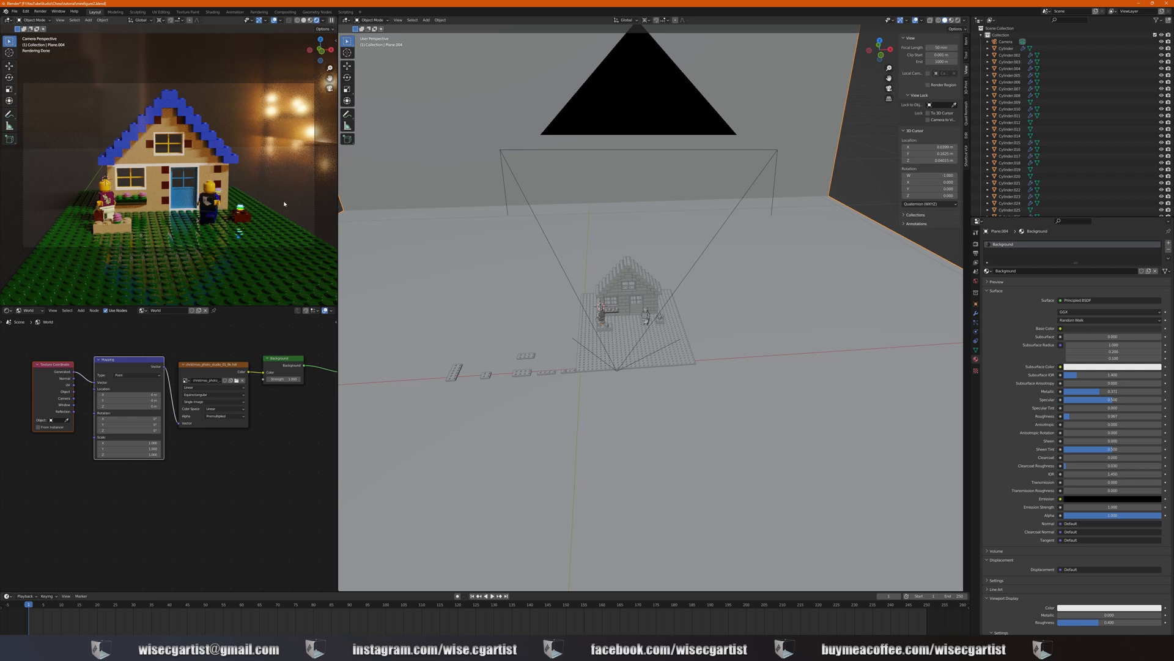
middle_drag(284, 204, 274, 169)
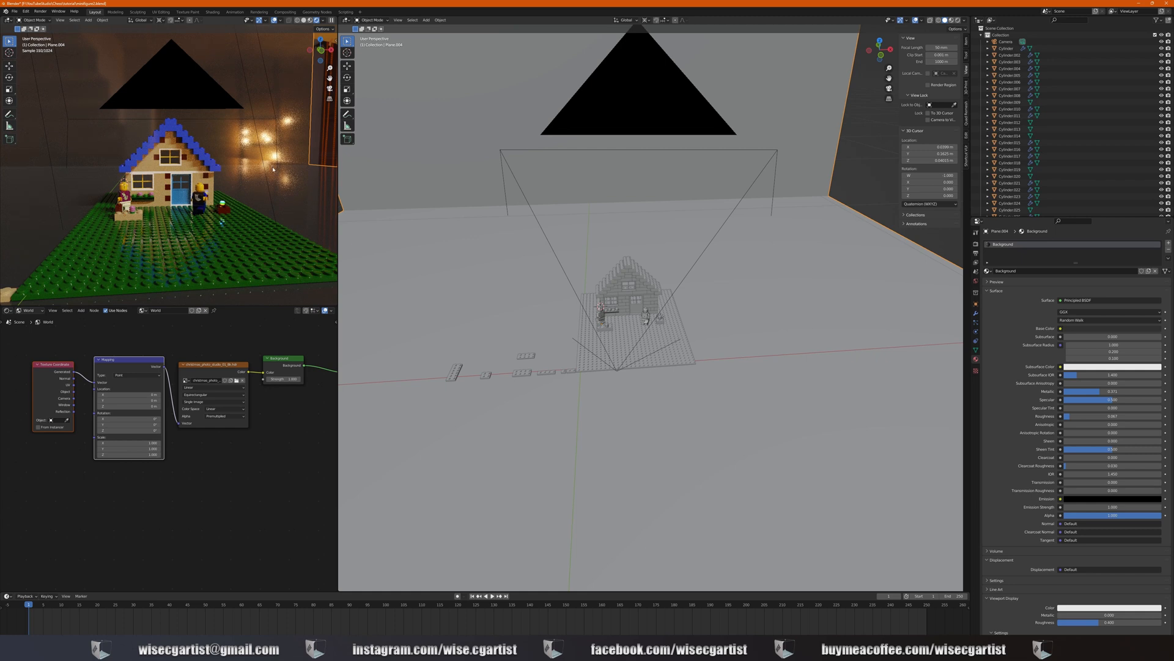
Look through the camera, lock it to the view, and reframe the house from a lower, more frontal angle
key(KP_0)
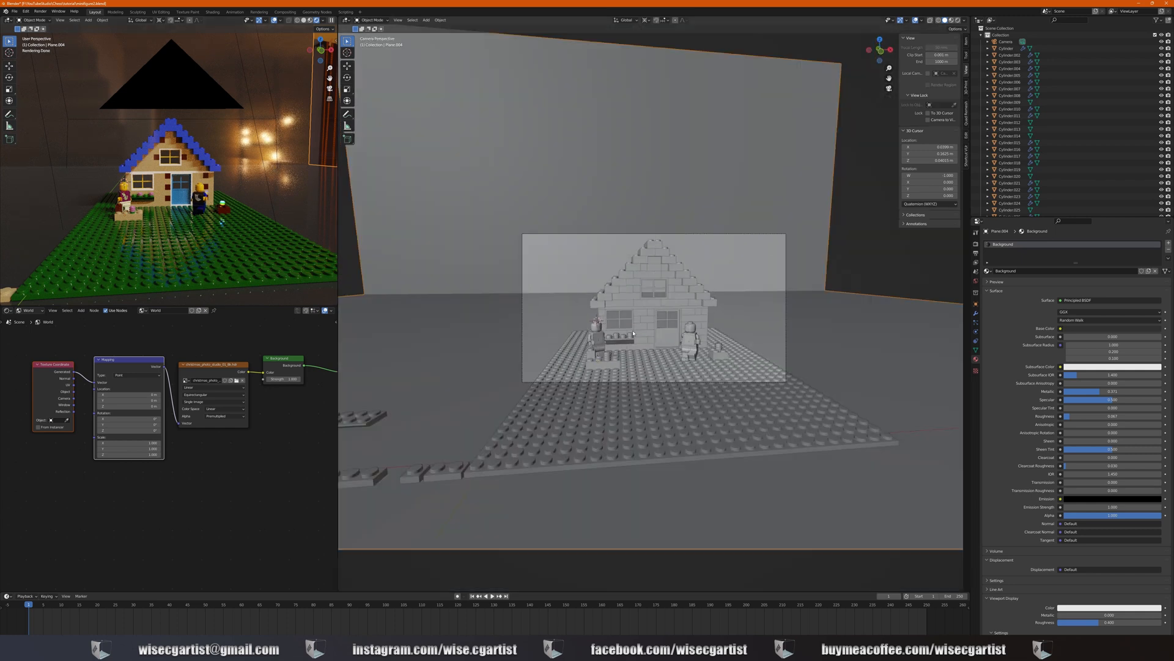
scroll(637, 334, up, 3)
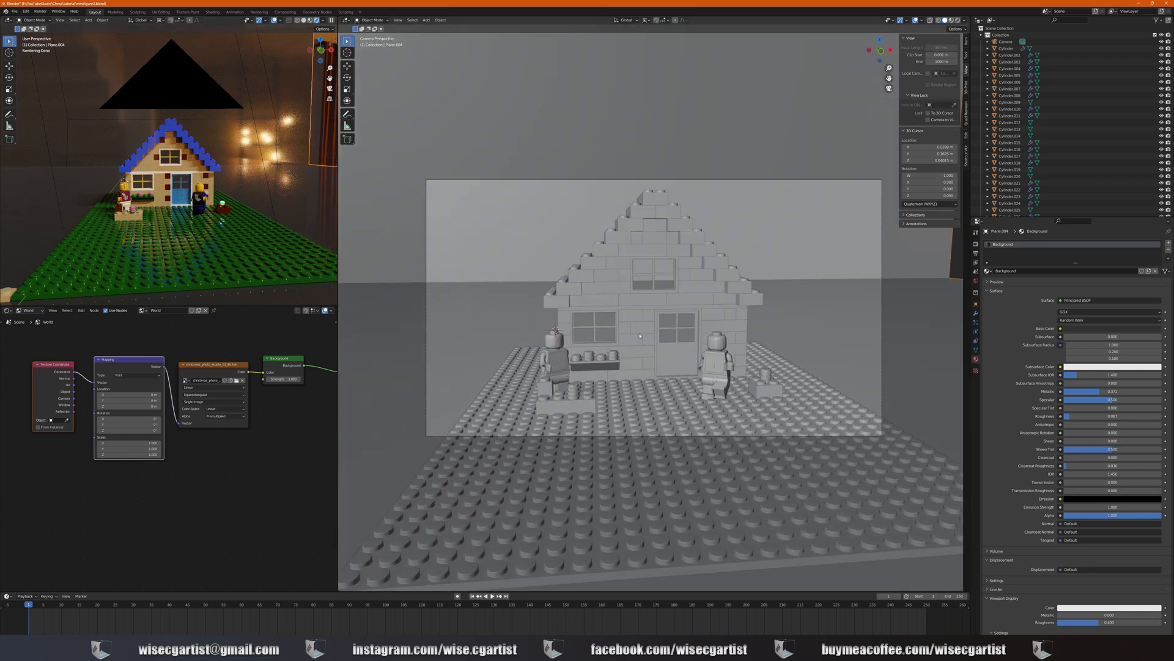
click(928, 120)
middle_drag(715, 324, 714, 319)
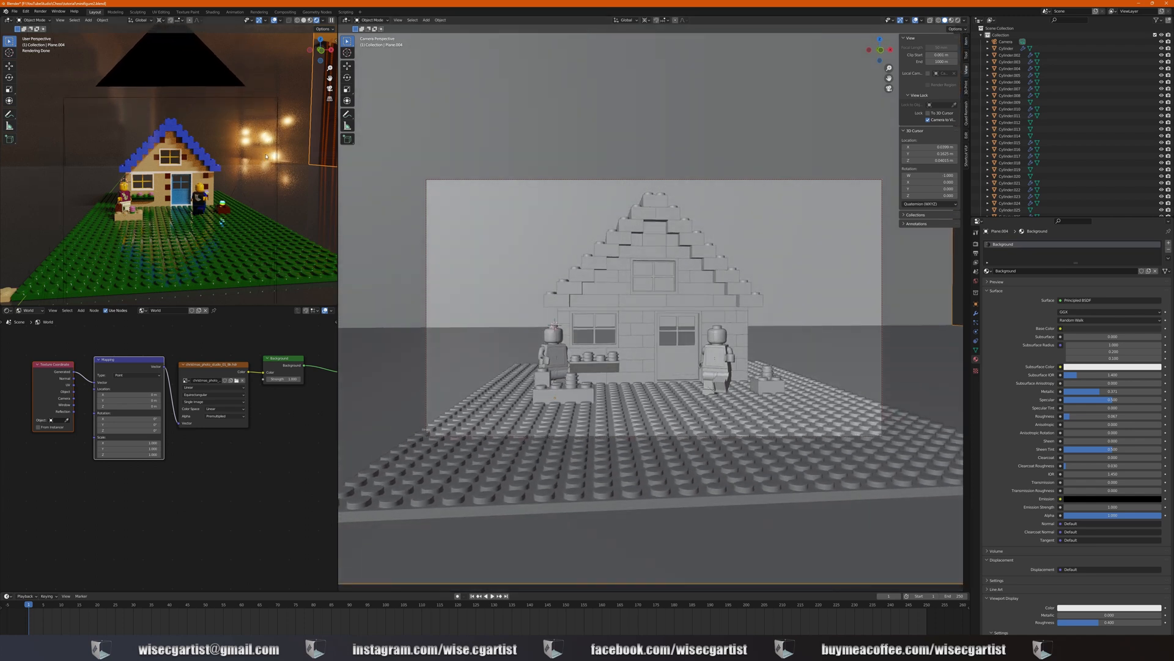
key(KP_0)
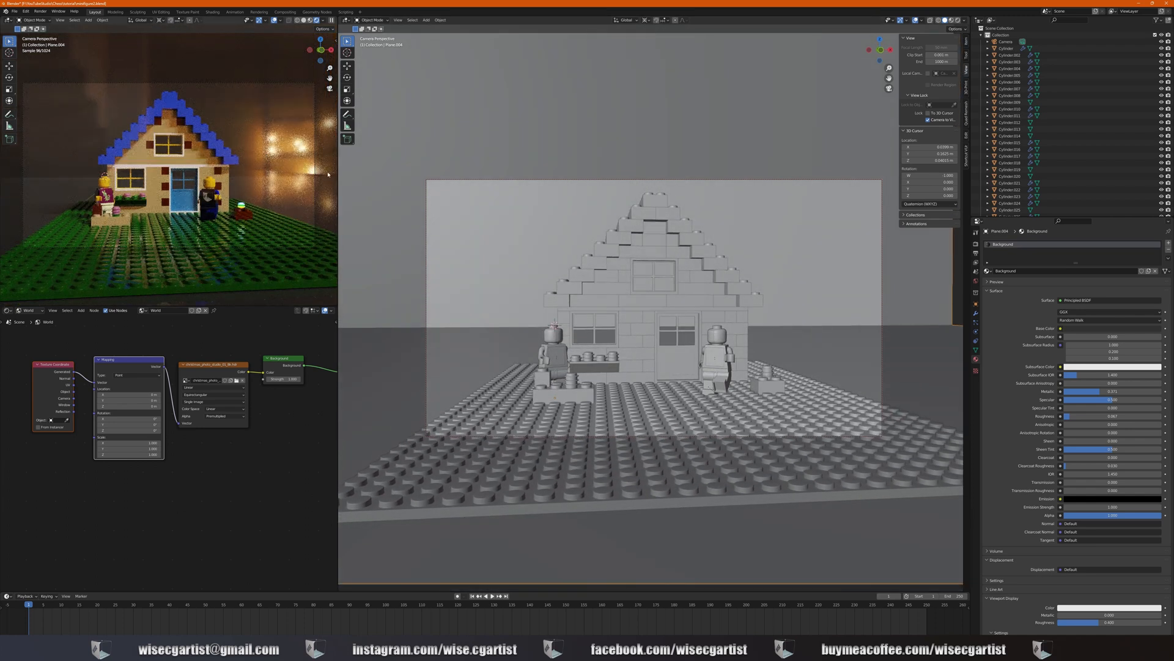
scroll(723, 322, up, 1)
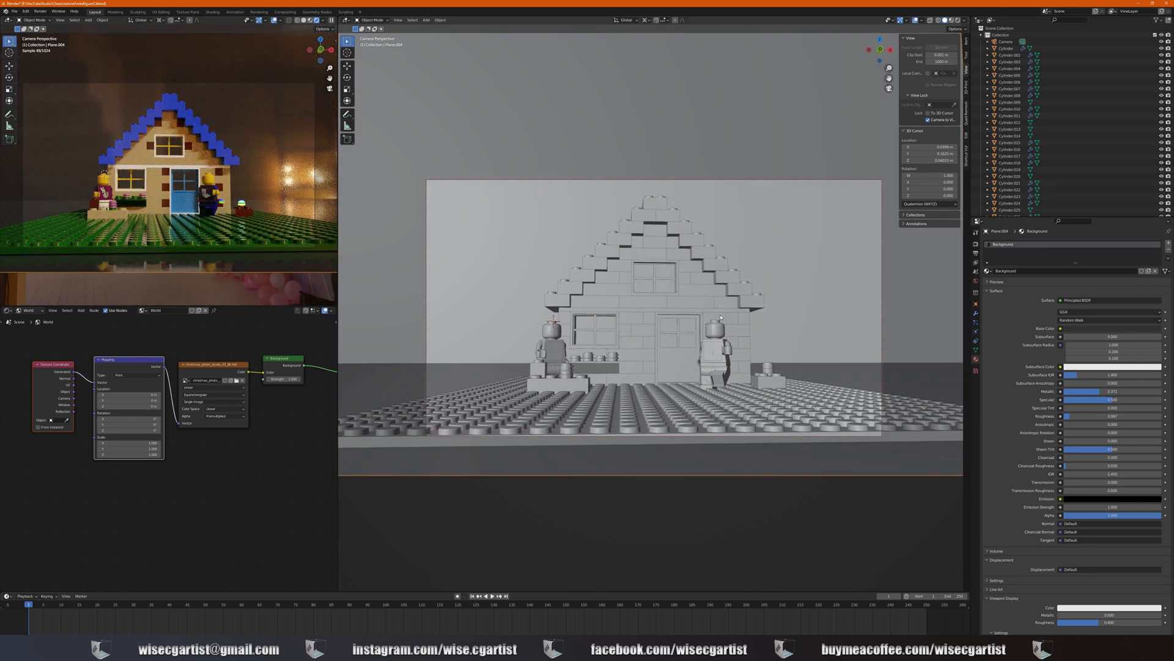
scroll(720, 317, up, 1)
scroll(720, 317, down, 1)
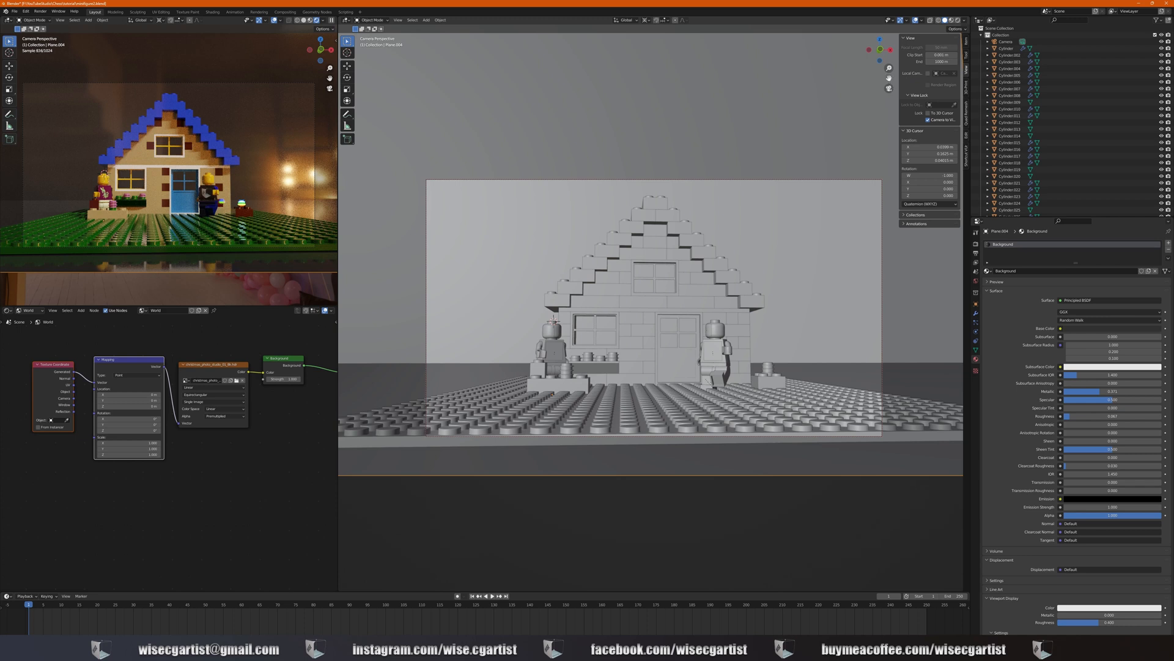
scroll(721, 317, up, 1)
scroll(720, 317, up, 2)
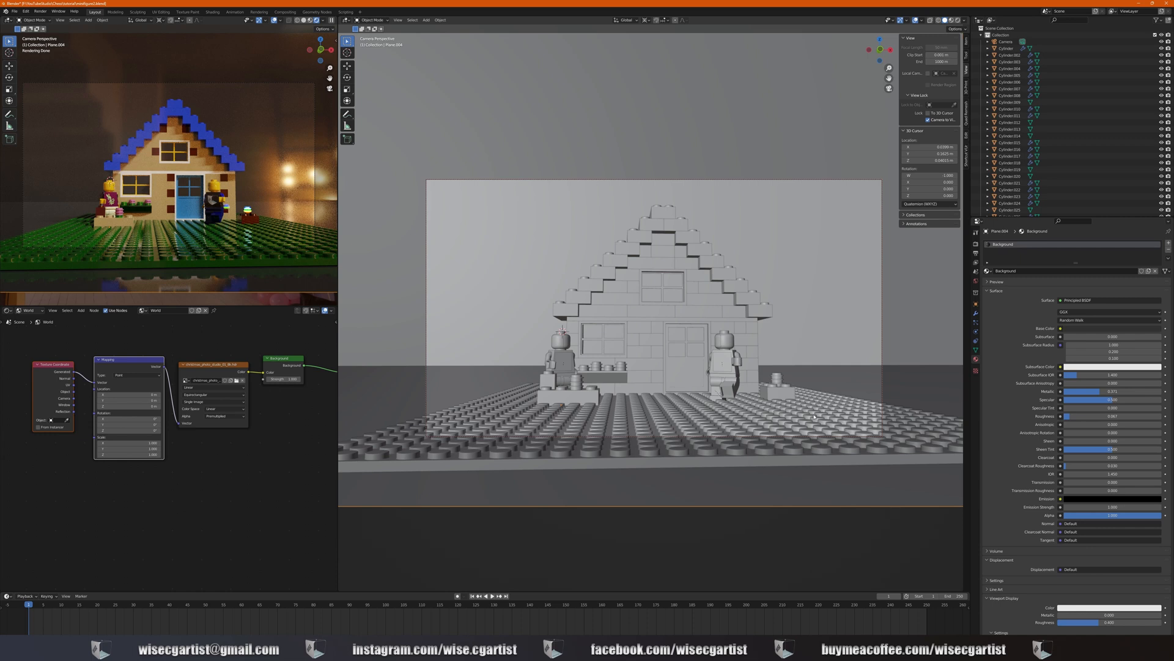
Nudge the backdrop plane slightly along the Z axis and raise its material roughness a little
key(g)
key(z)
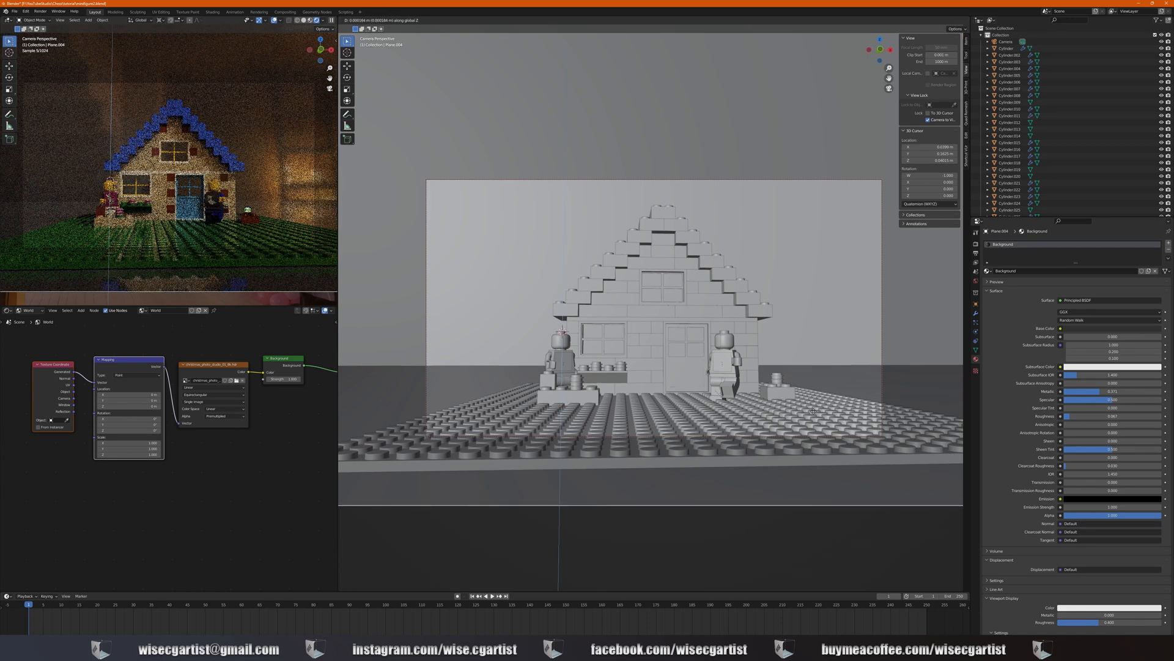
click(813, 409)
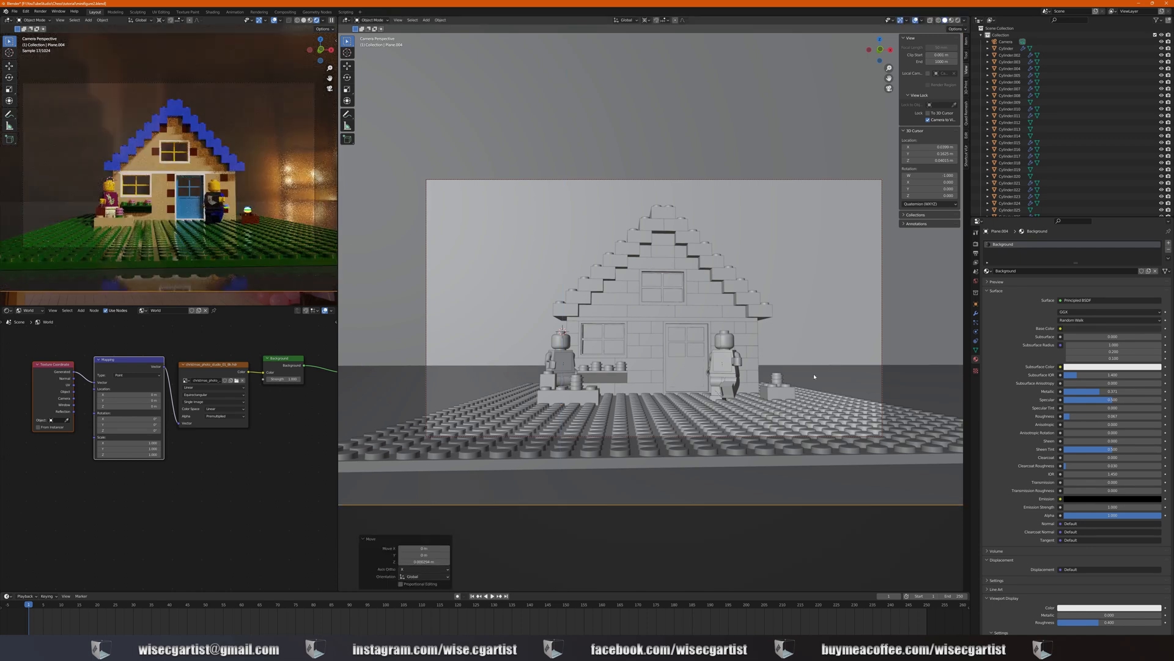
drag(1071, 418, 1072, 417)
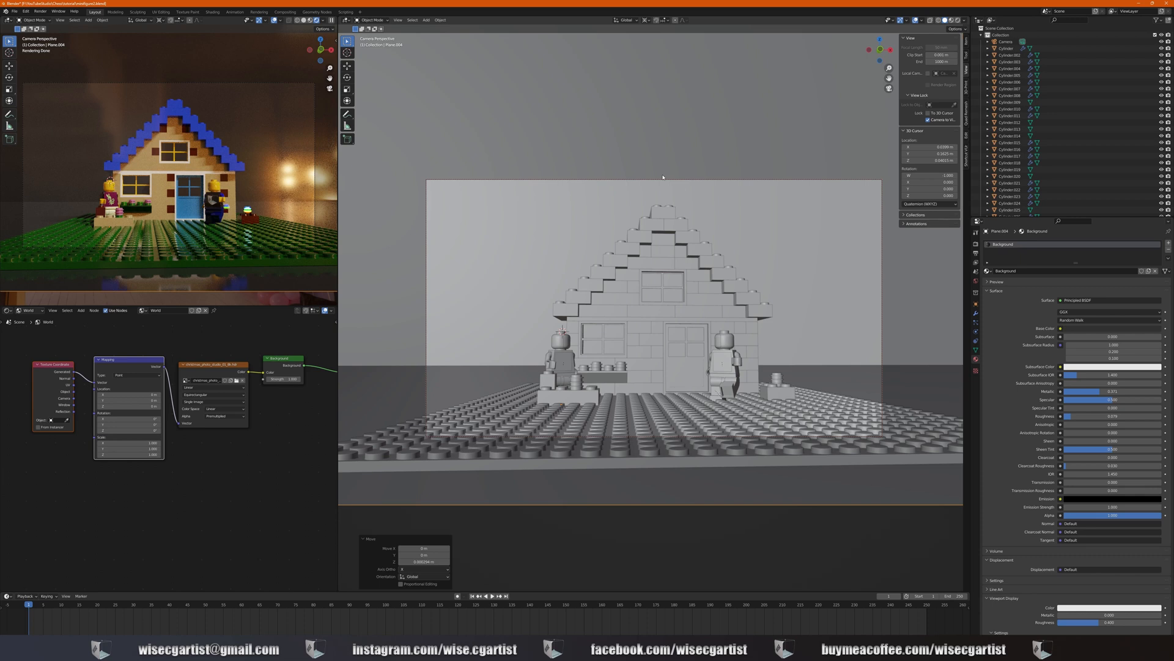
Render a still image of the house from the low camera angle and reposition the render window
click(37, 12)
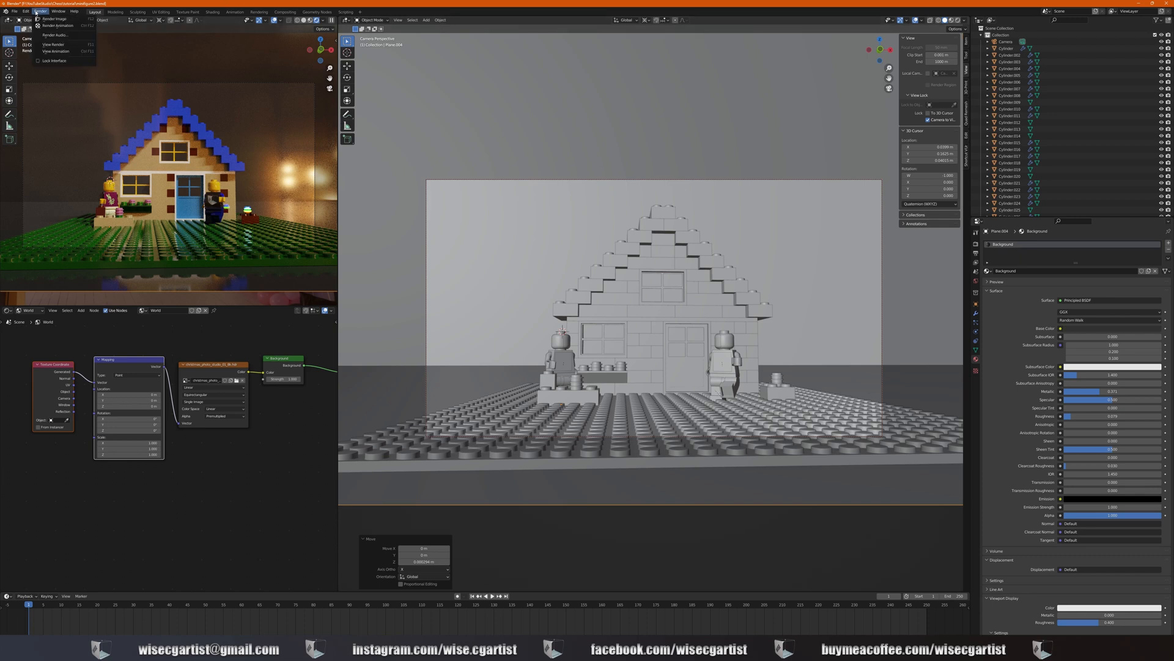
click(48, 20)
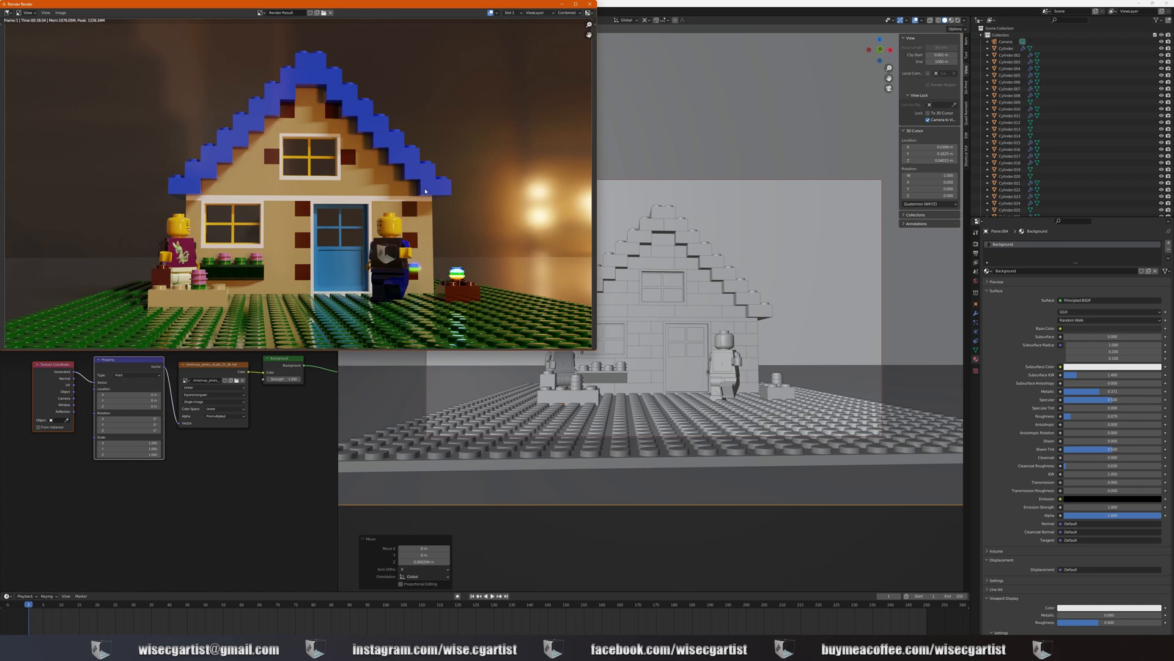
drag(367, 3, 541, 100)
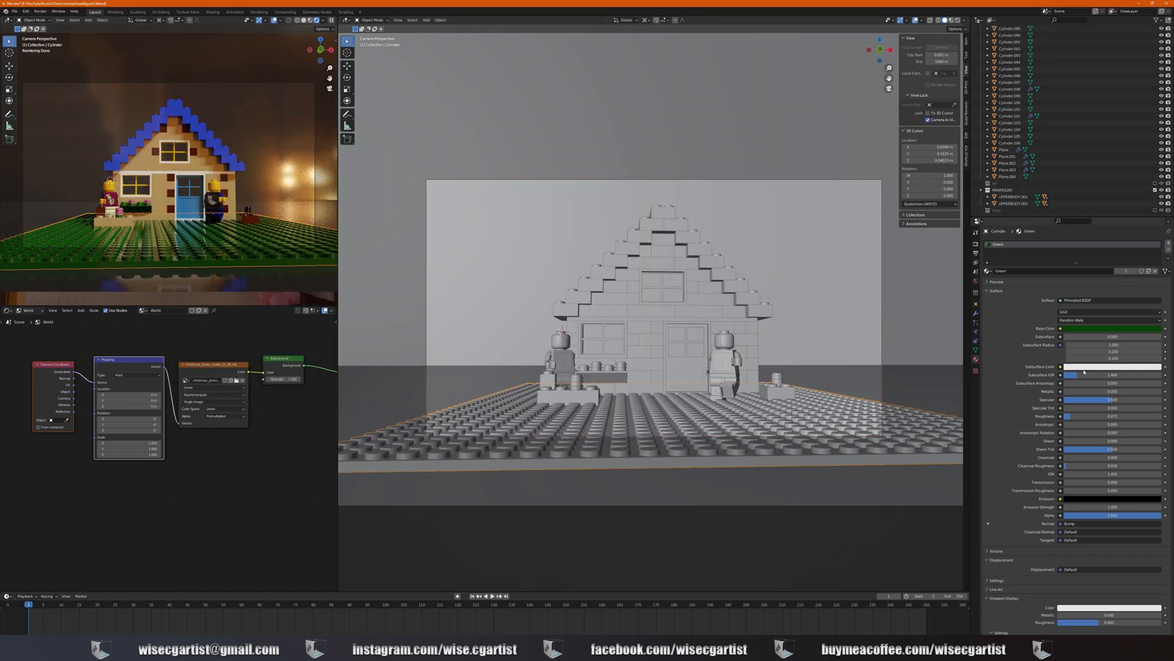
Increase the roughness of the baseplate's Green material, and raise the Brown material's roughness to about 0.32
drag(1073, 420, 1091, 416)
click(782, 397)
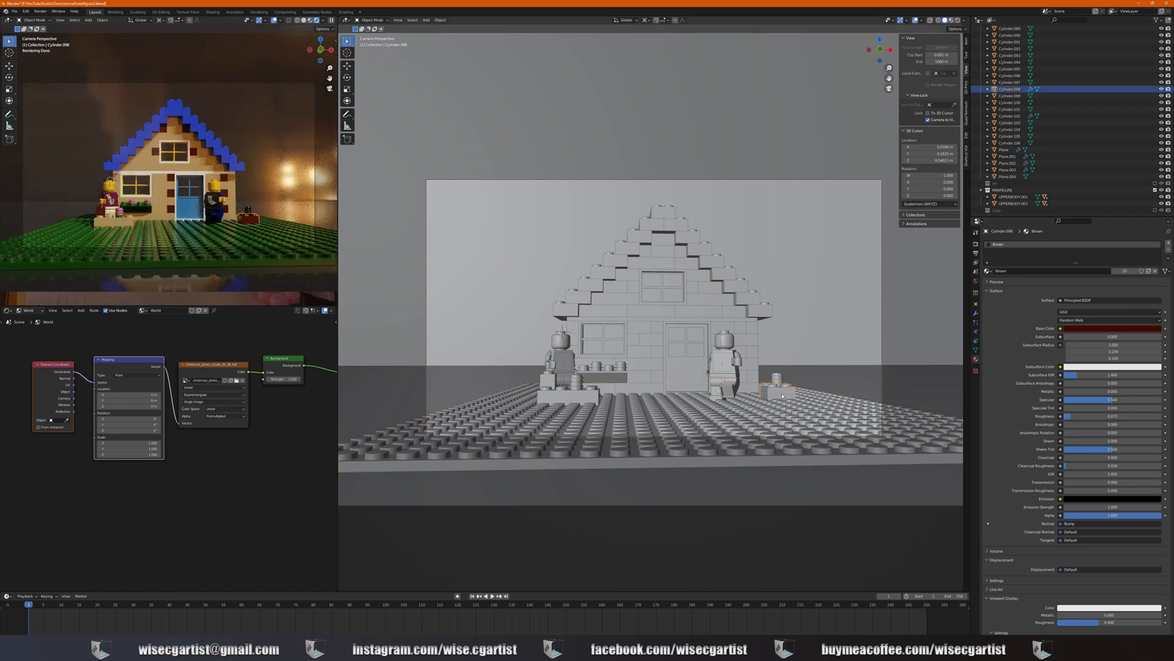
drag(1078, 416, 1092, 418)
Render the image again with the rougher brick materials and close the render result
click(40, 11)
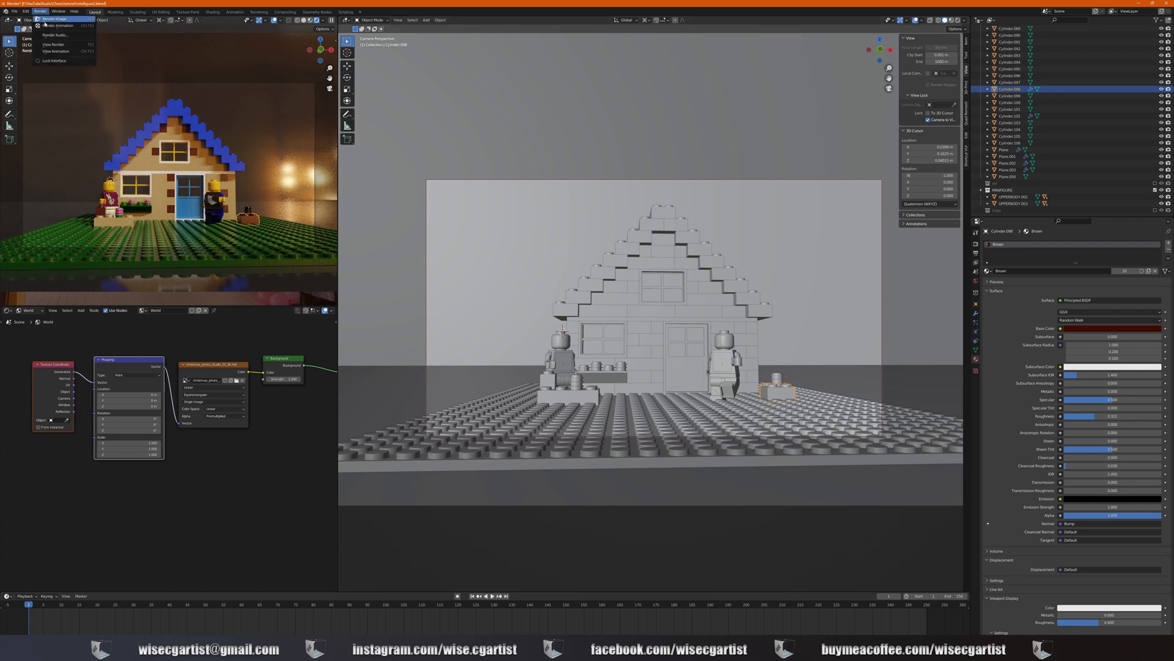
click(49, 19)
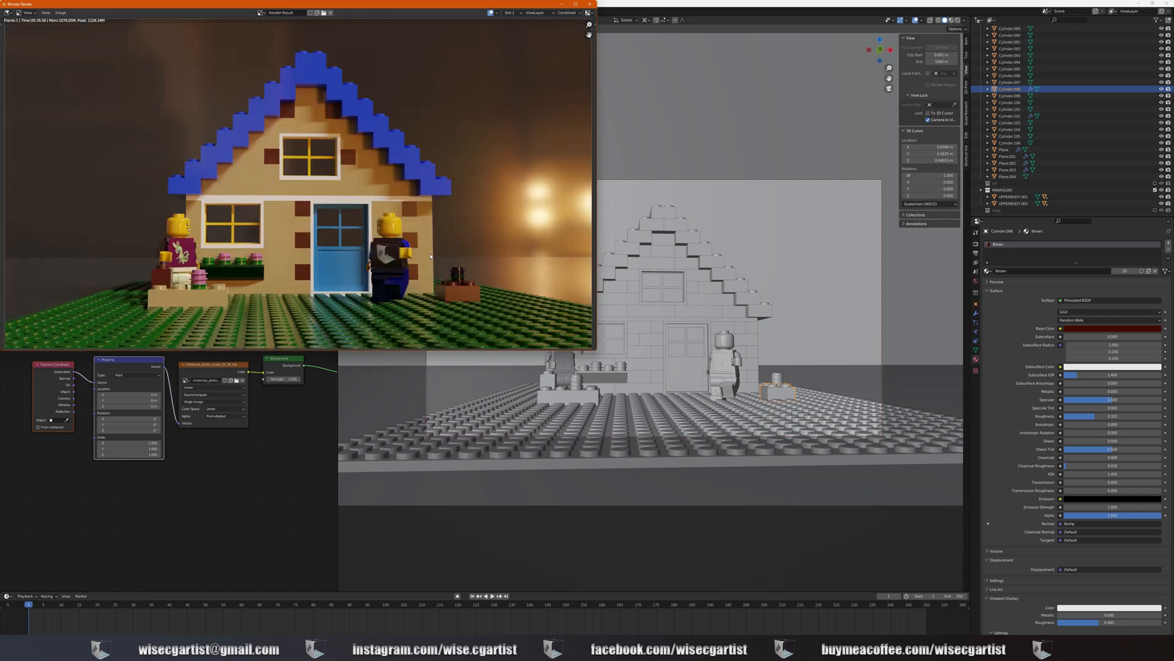
click(589, 5)
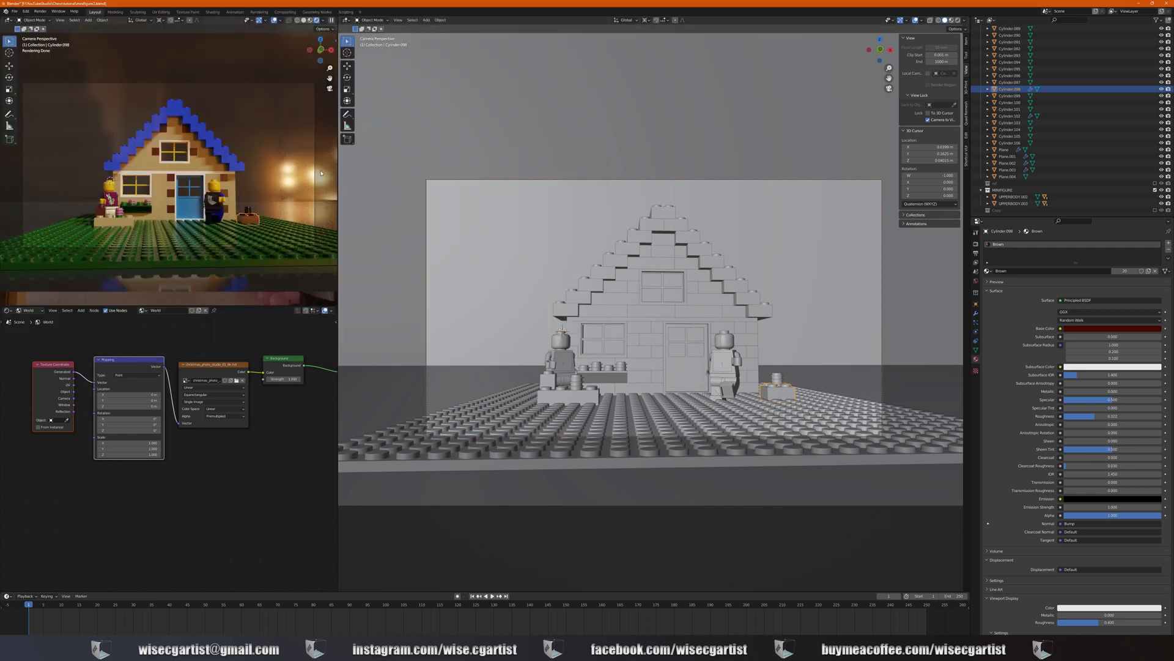
Orbit the locked camera to a higher angle over the house and adjust the base color of the backdrop plane's Background material
middle_drag(757, 323, 727, 344)
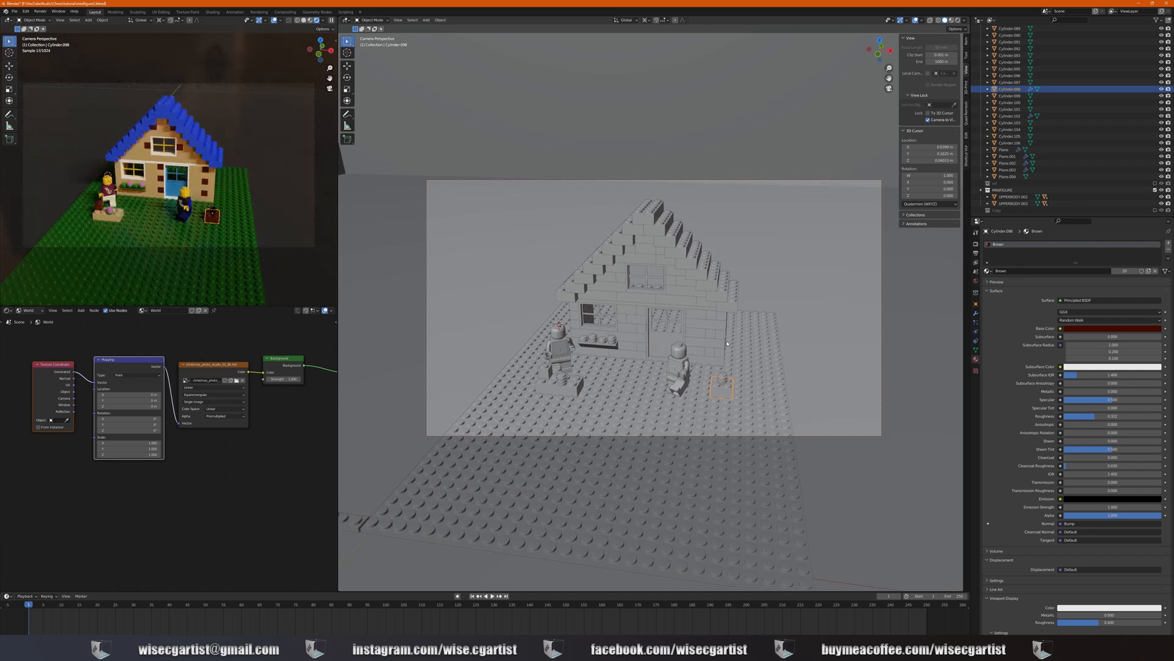
click(1007, 176)
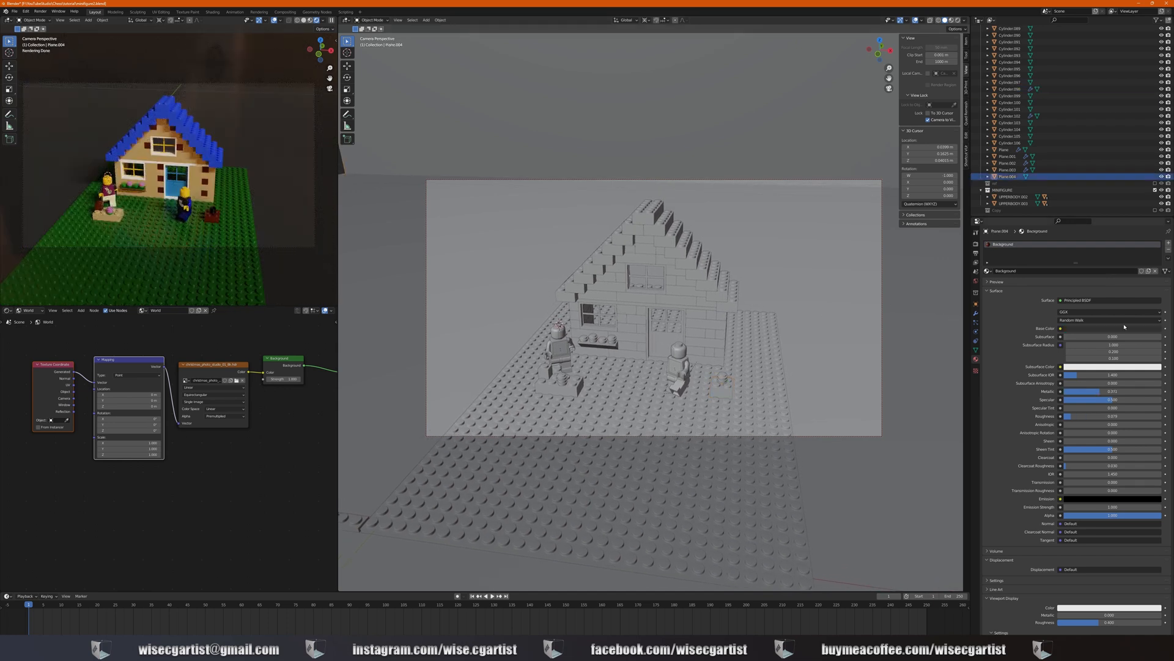
click(1137, 328)
drag(1157, 273, 1157, 273)
Render a still image of the house from the raised camera angle
click(40, 11)
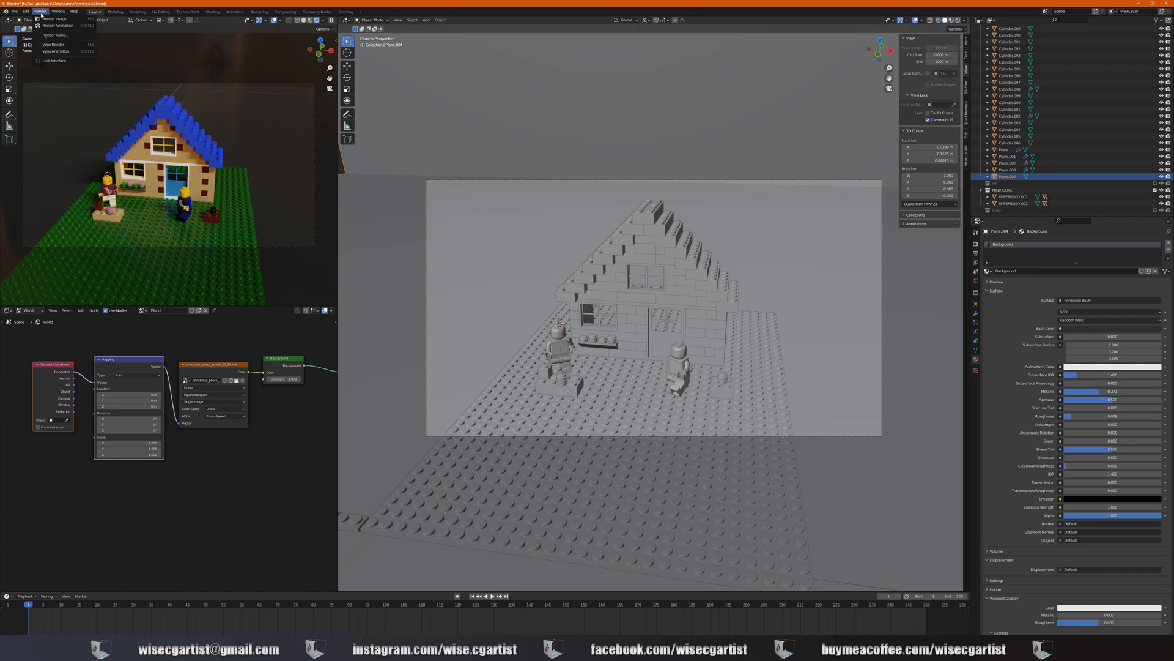
click(55, 19)
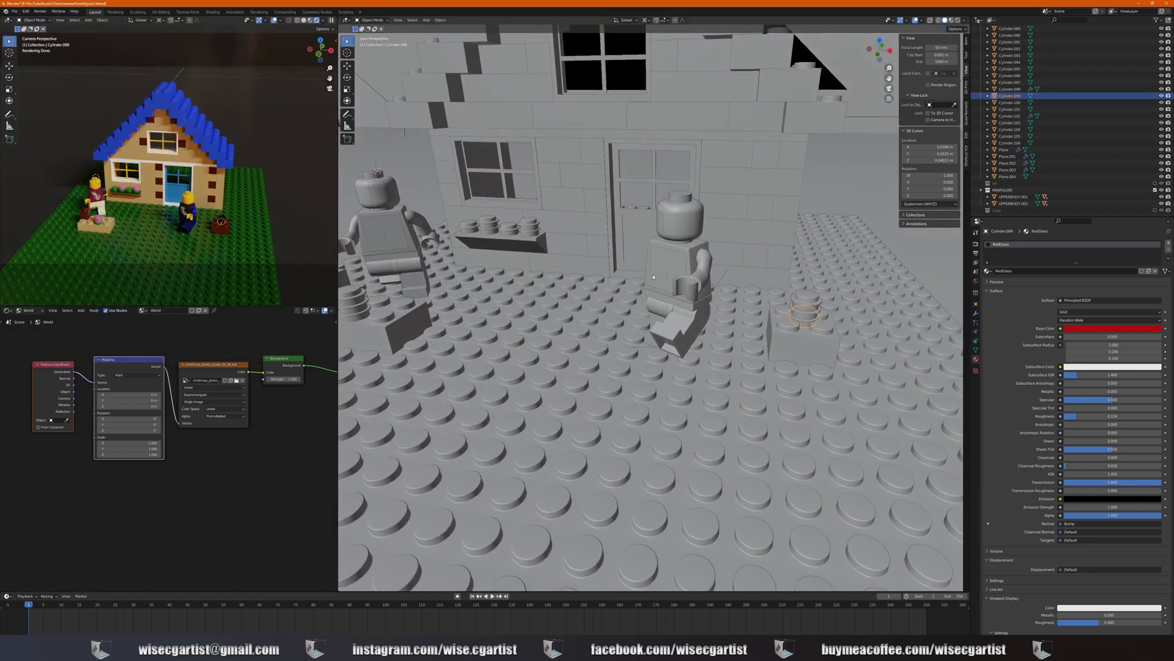
Set up a close view of the two minifigures in front of the house and align the active camera to it
middle_drag(597, 275, 652, 278)
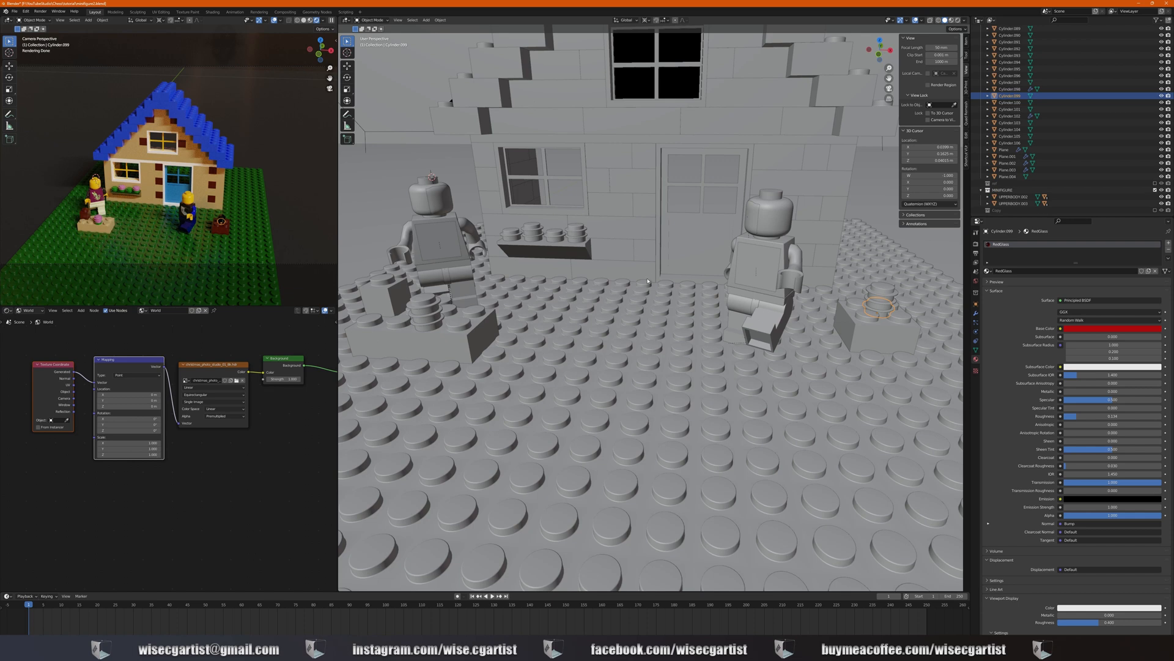
scroll(648, 281, up, 2)
middle_drag(857, 195, 726, 276)
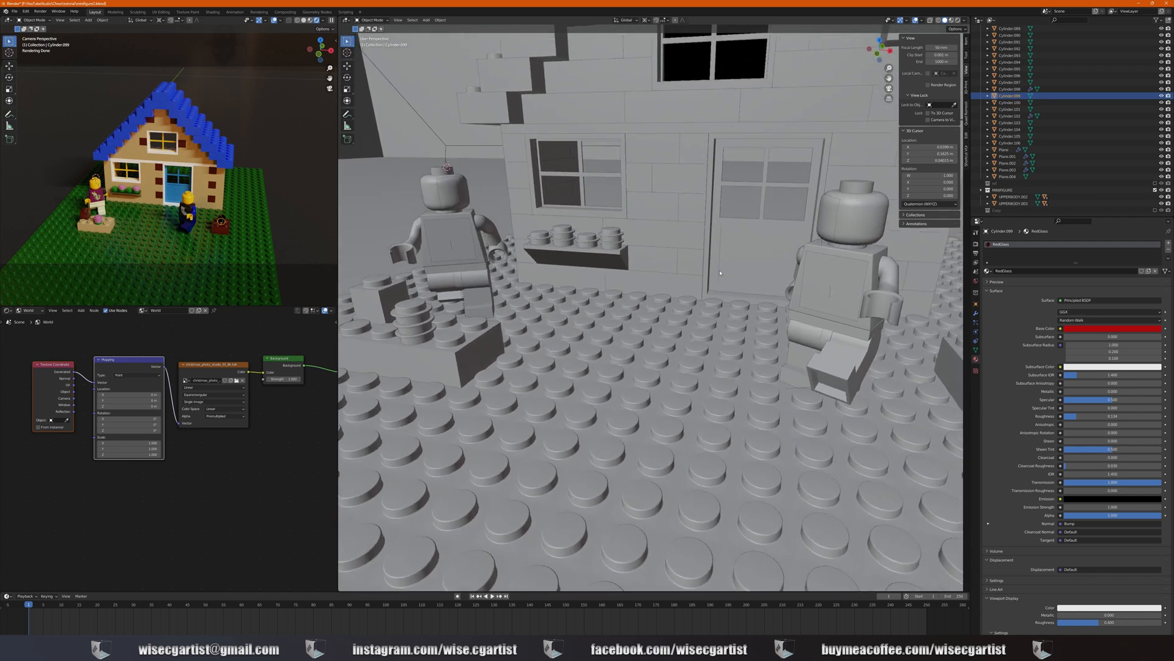
key(ctrl+alt+KP_0)
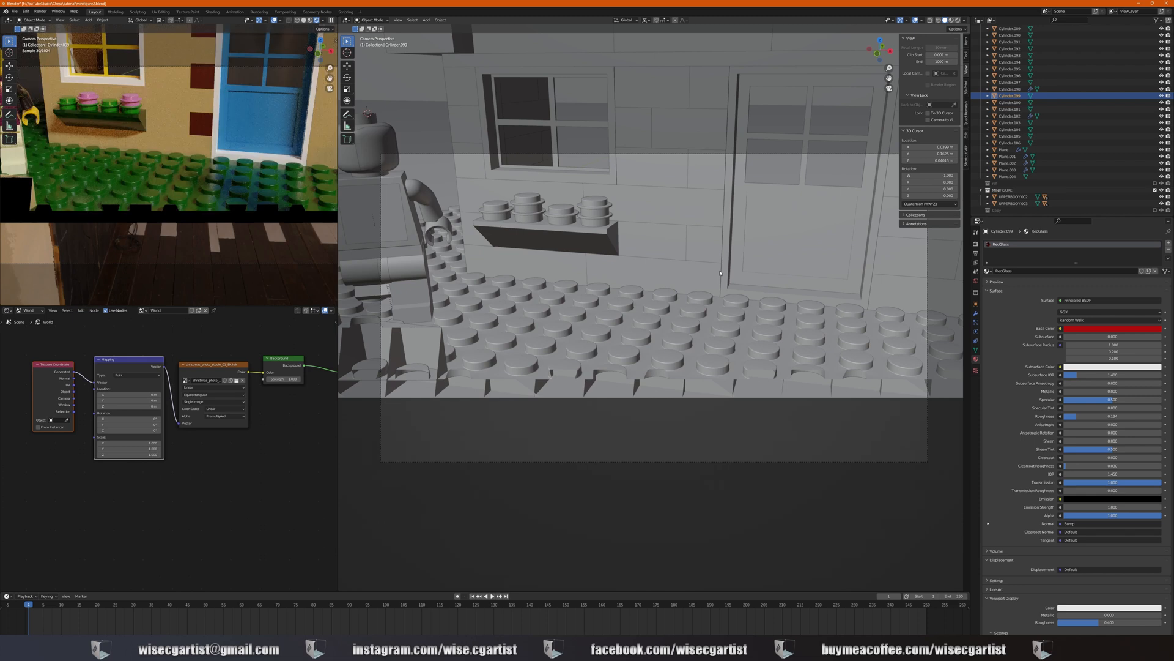
Lock the camera to the view and reframe it on both minifigures with the window and door behind them
key(KP_0)
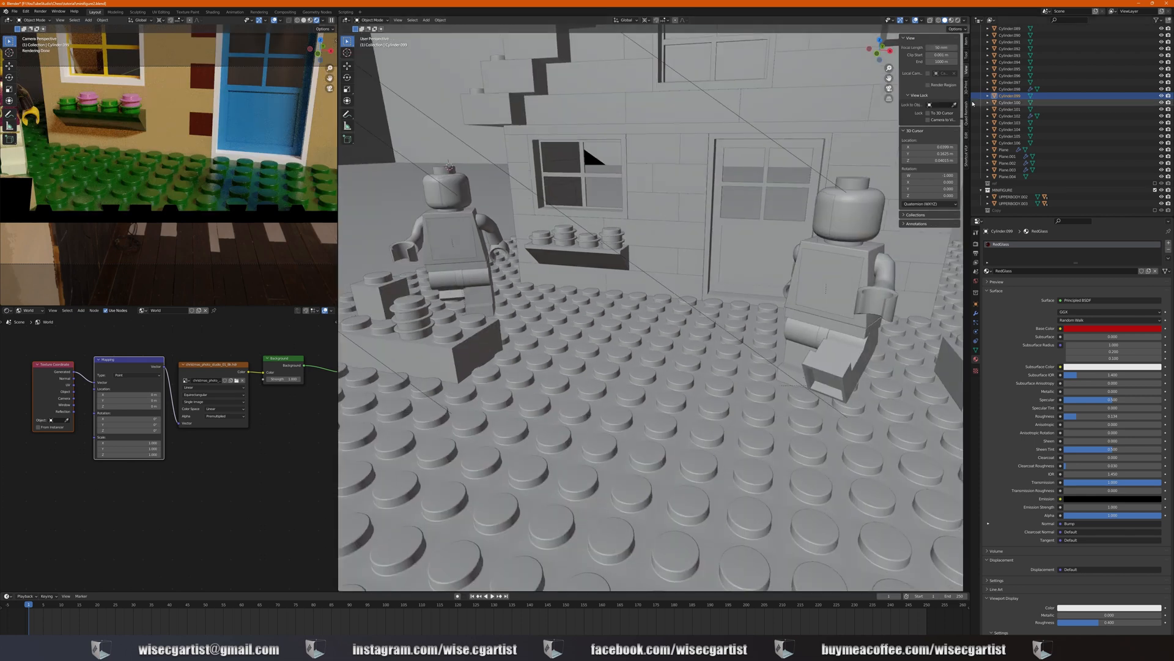
click(928, 119)
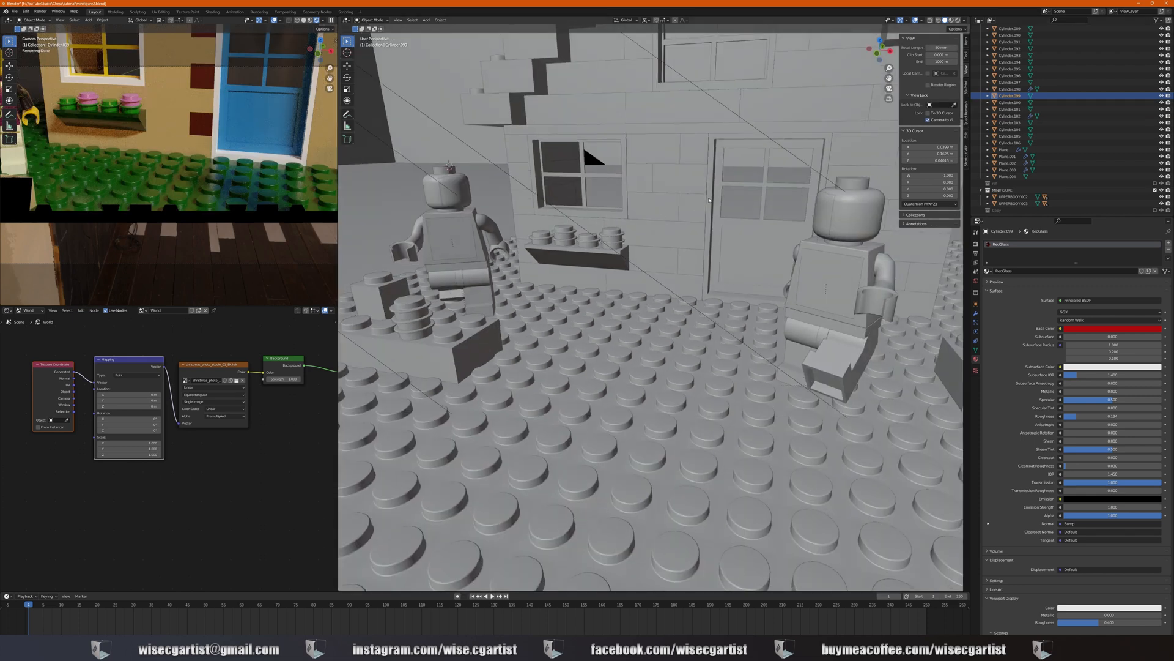
key(KP_0)
scroll(719, 189, down, 10)
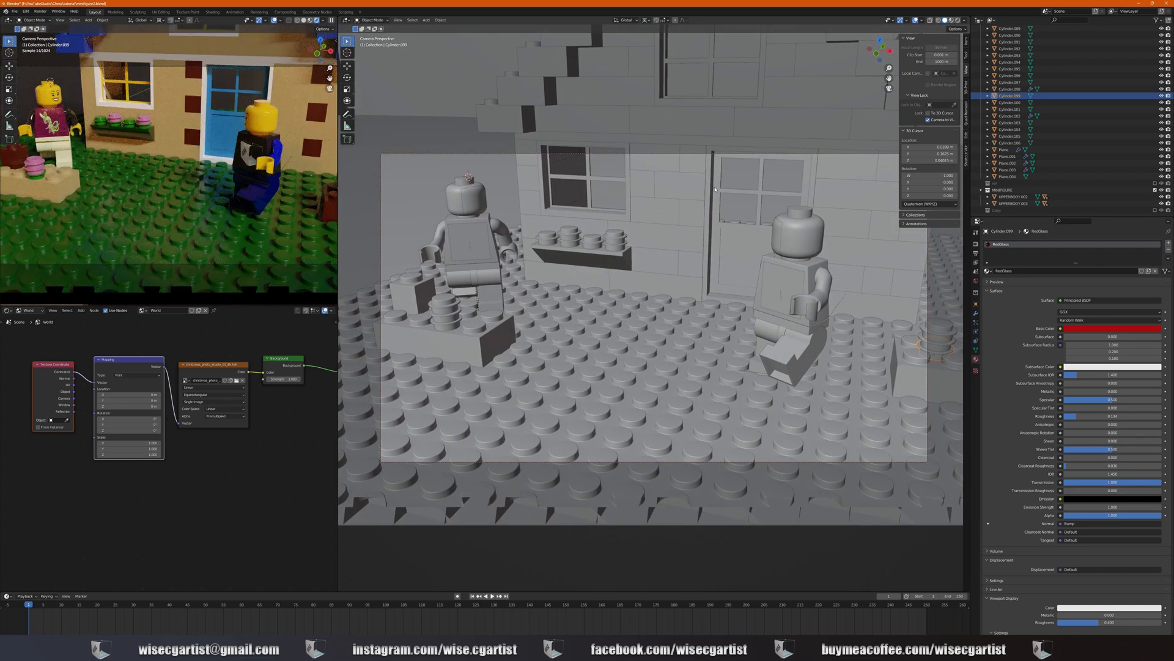
shift+middle_drag(712, 184, 737, 208)
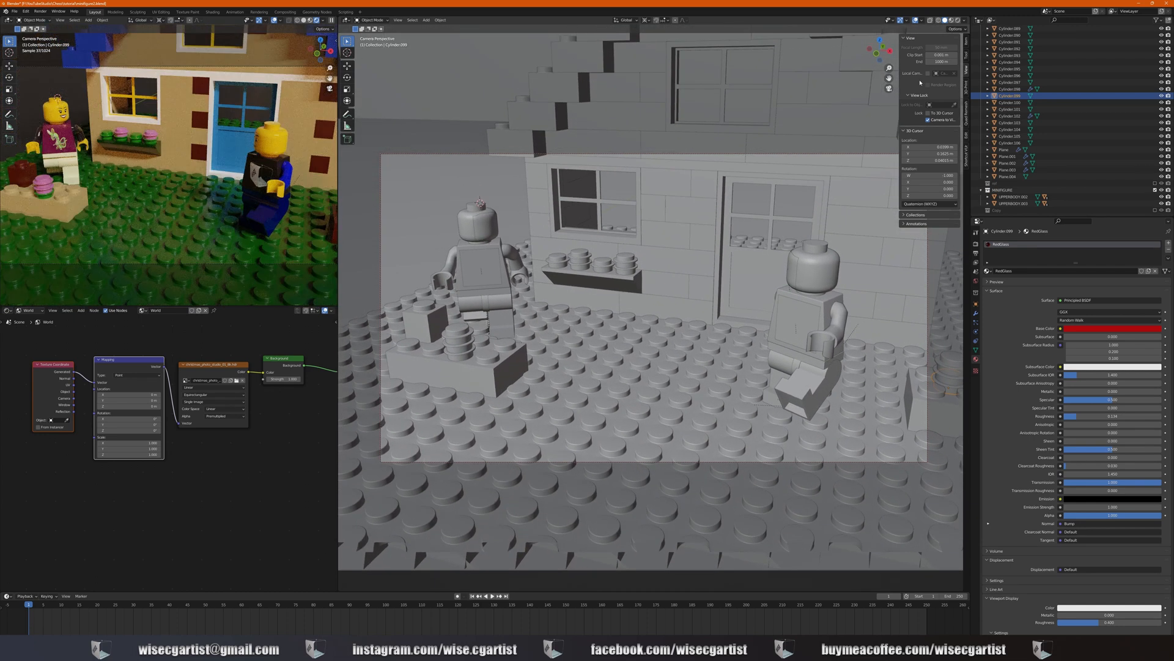
scroll(752, 218, up, 4)
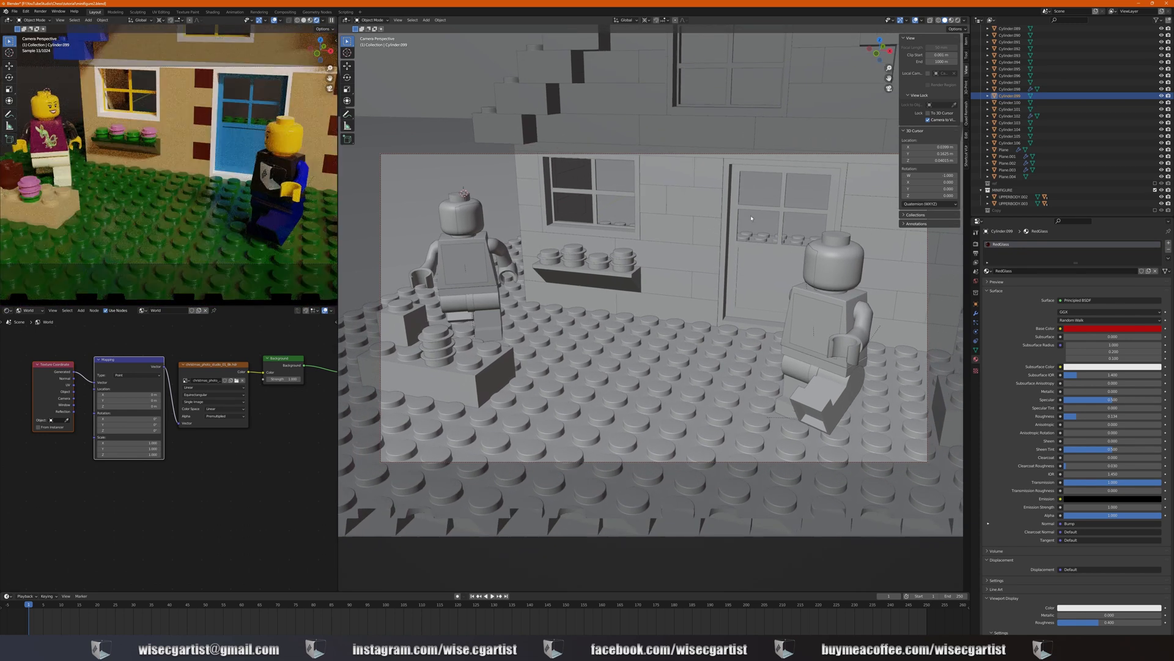
scroll(751, 218, up, 2)
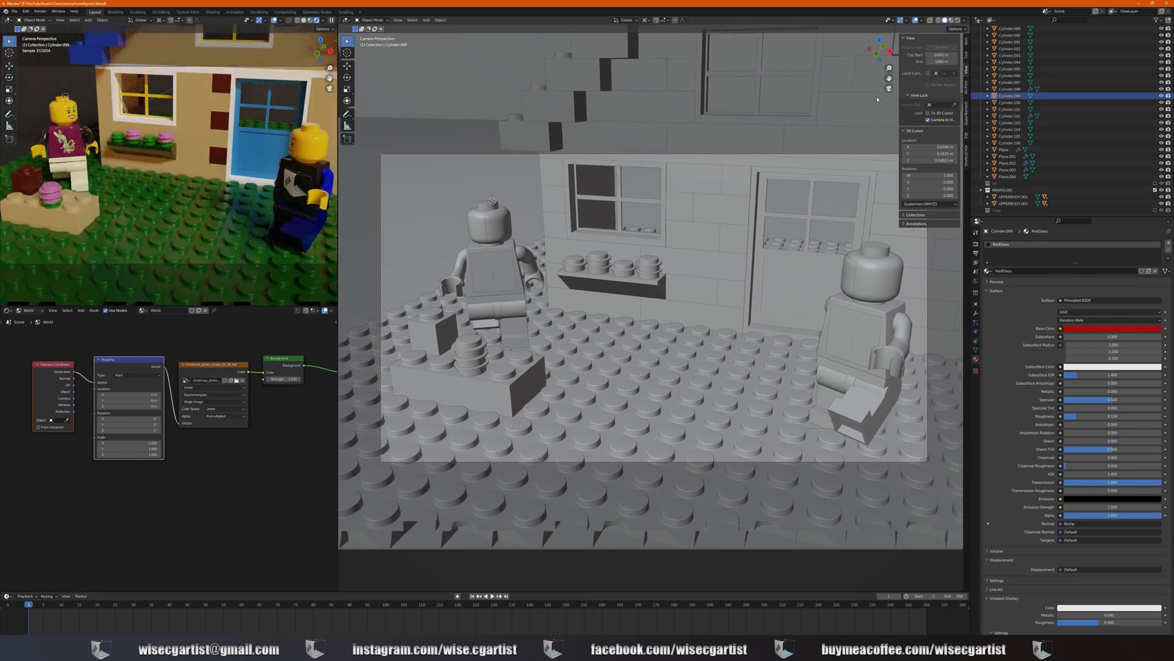
drag(889, 70, 888, 72)
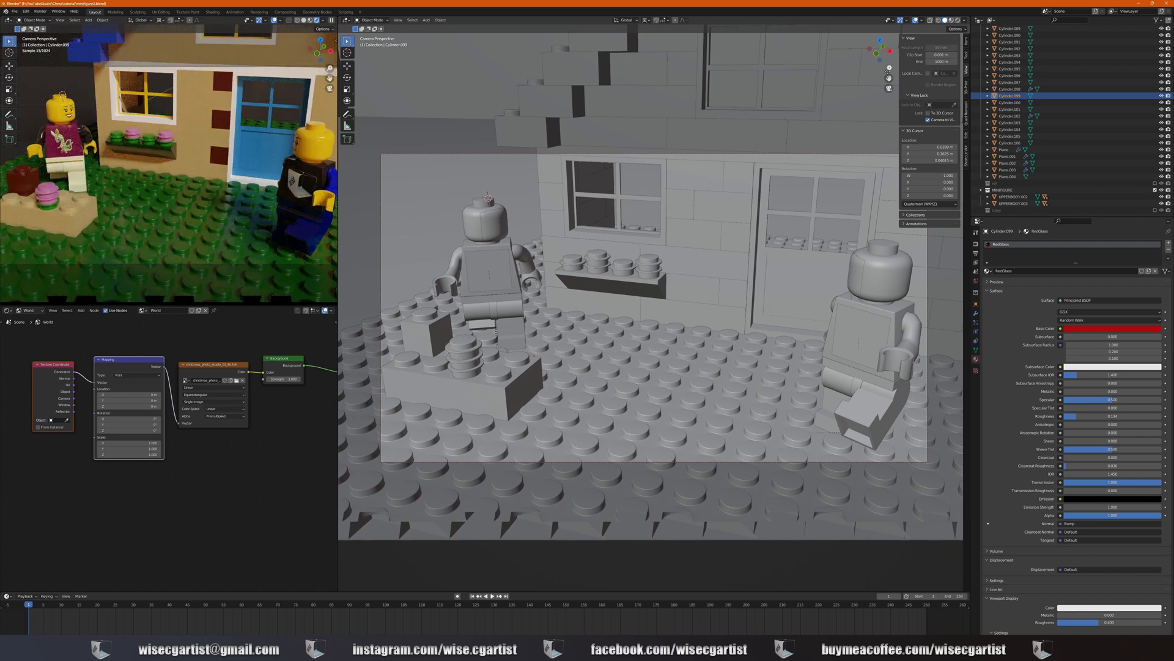
Enable the camera's depth of field with the head of the minifigure near the window as focus object, and raise the F-Stop
scroll(1068, 127, up, 10)
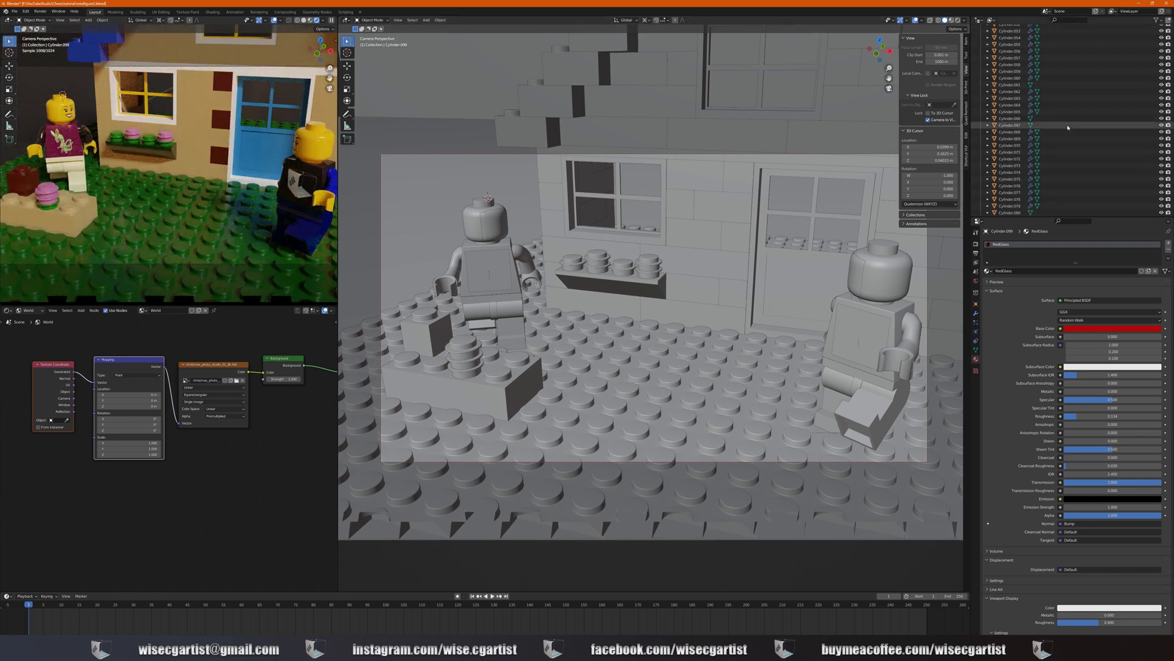
scroll(1067, 127, up, 15)
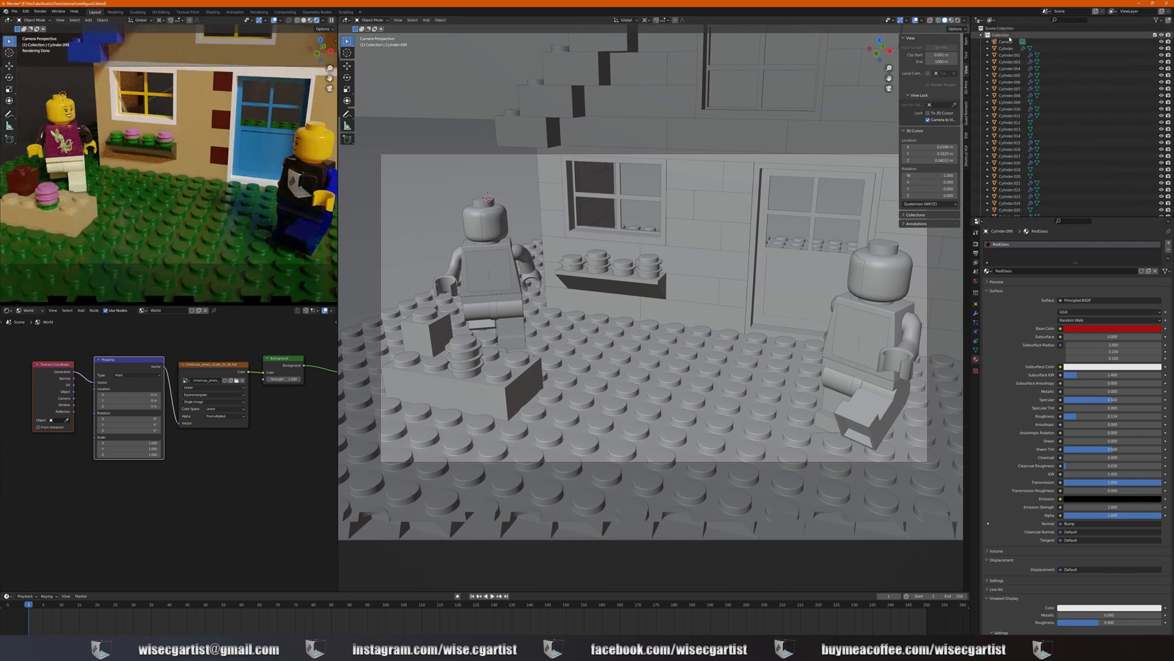
click(1006, 41)
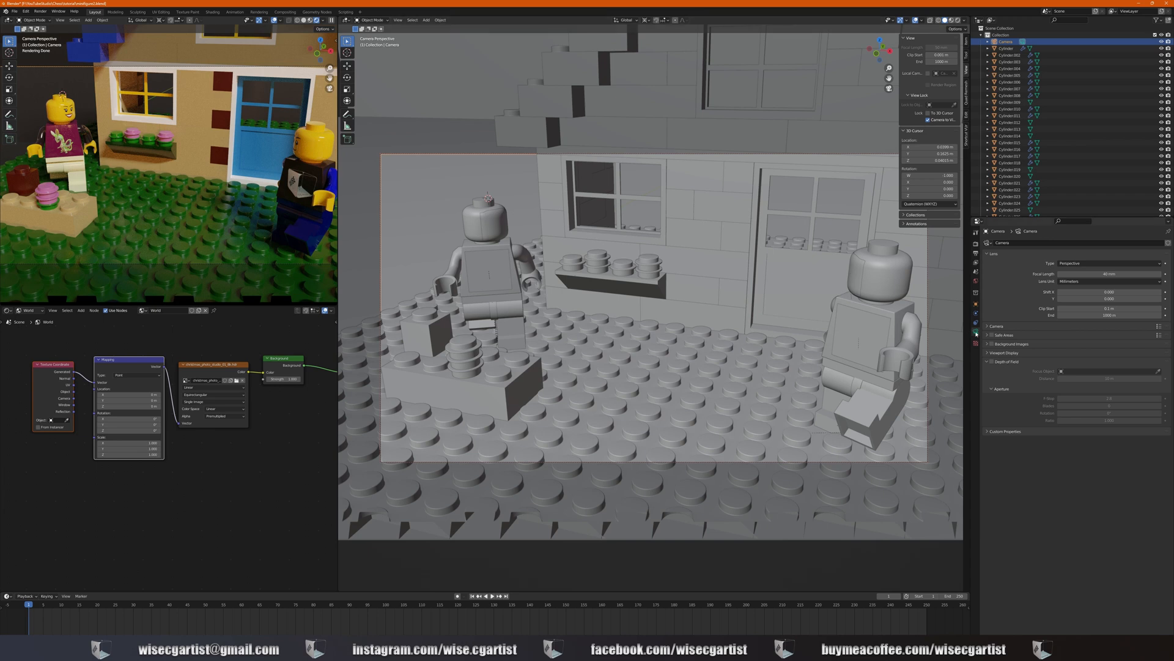
click(992, 362)
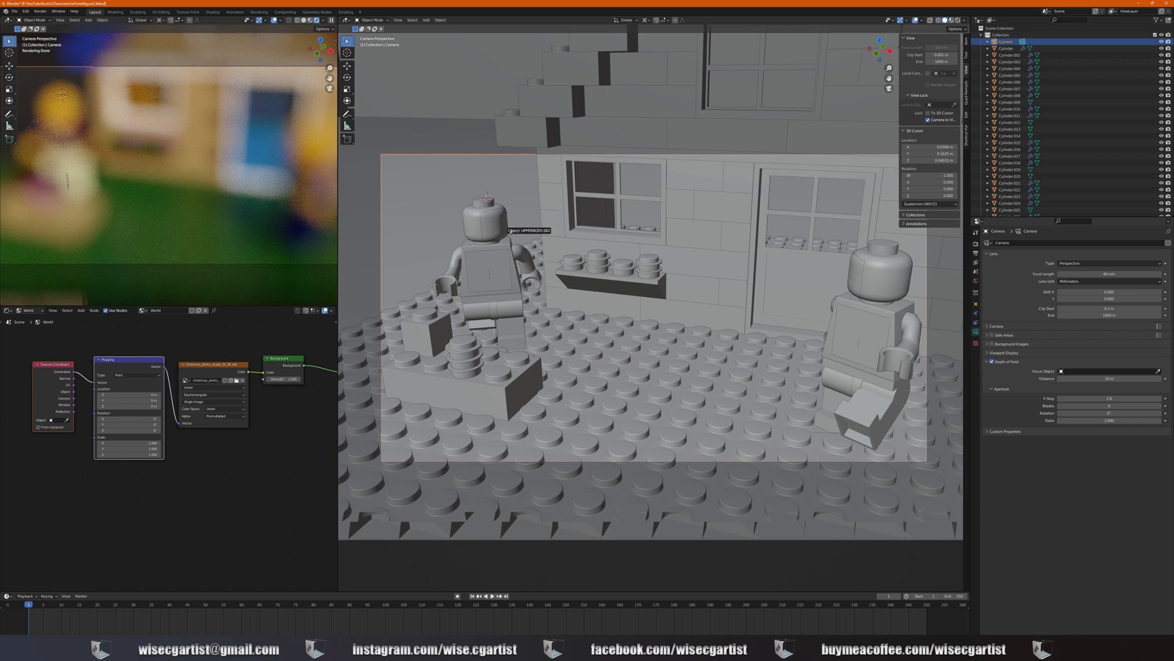
click(480, 217)
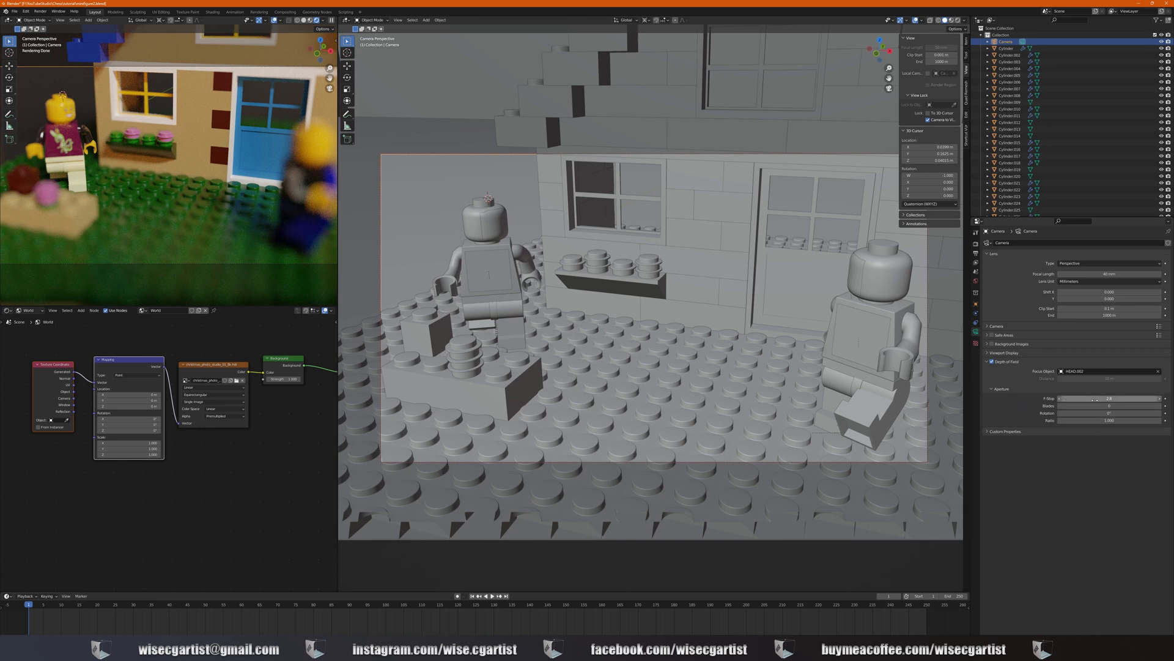
drag(1095, 399, 1173, 399)
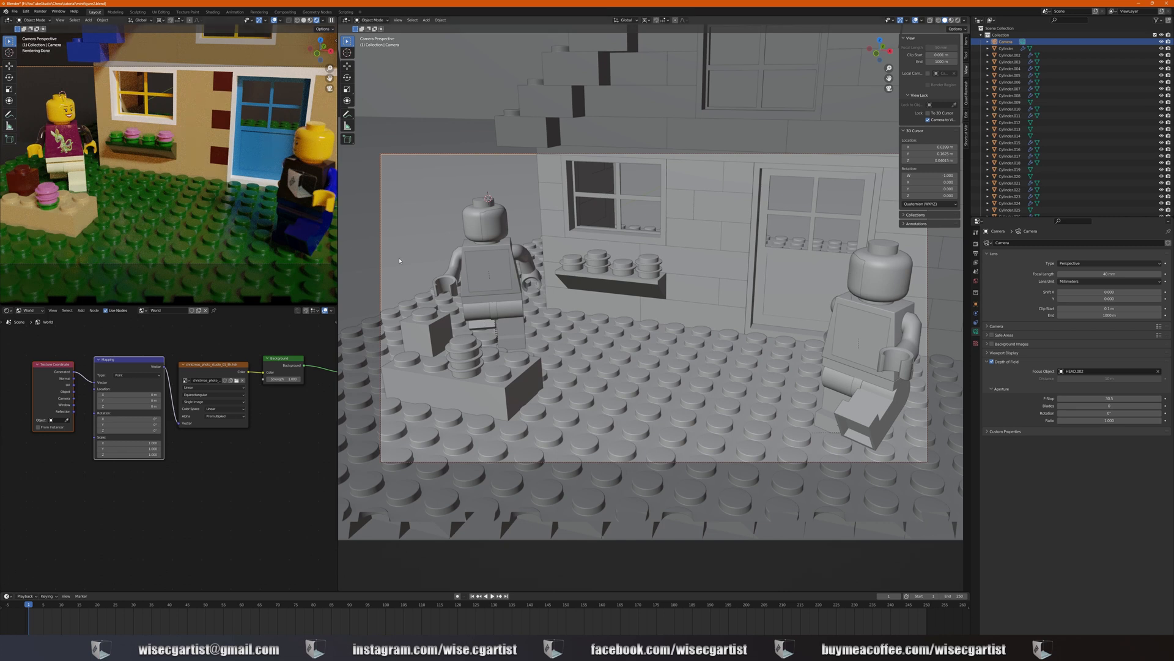
Try wider and closer framings, settling the camera on an angled shot of both minifigures, the flower box and the door
scroll(697, 294, down, 2)
scroll(703, 286, down, 3)
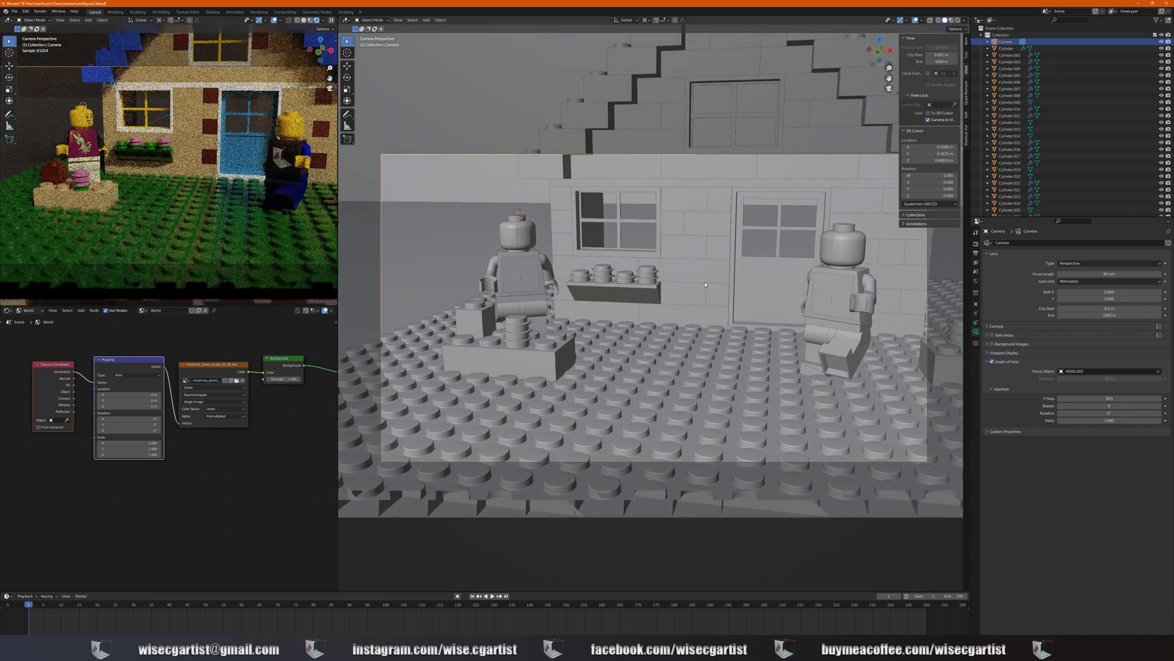
scroll(705, 284, down, 2)
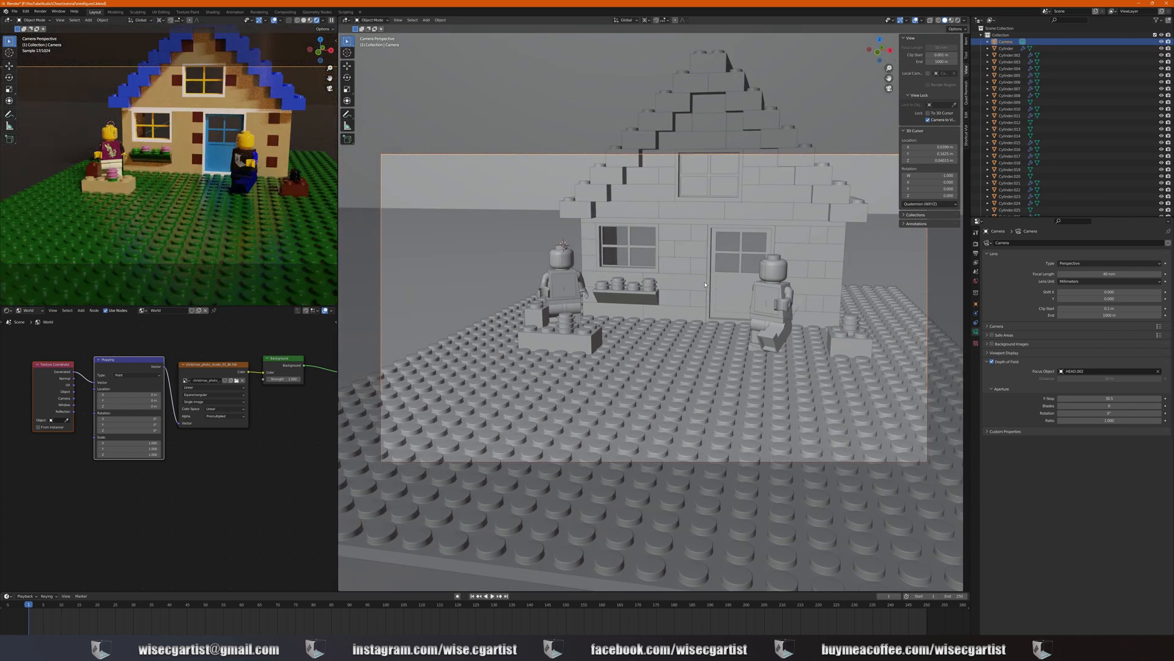
scroll(705, 284, down, 2)
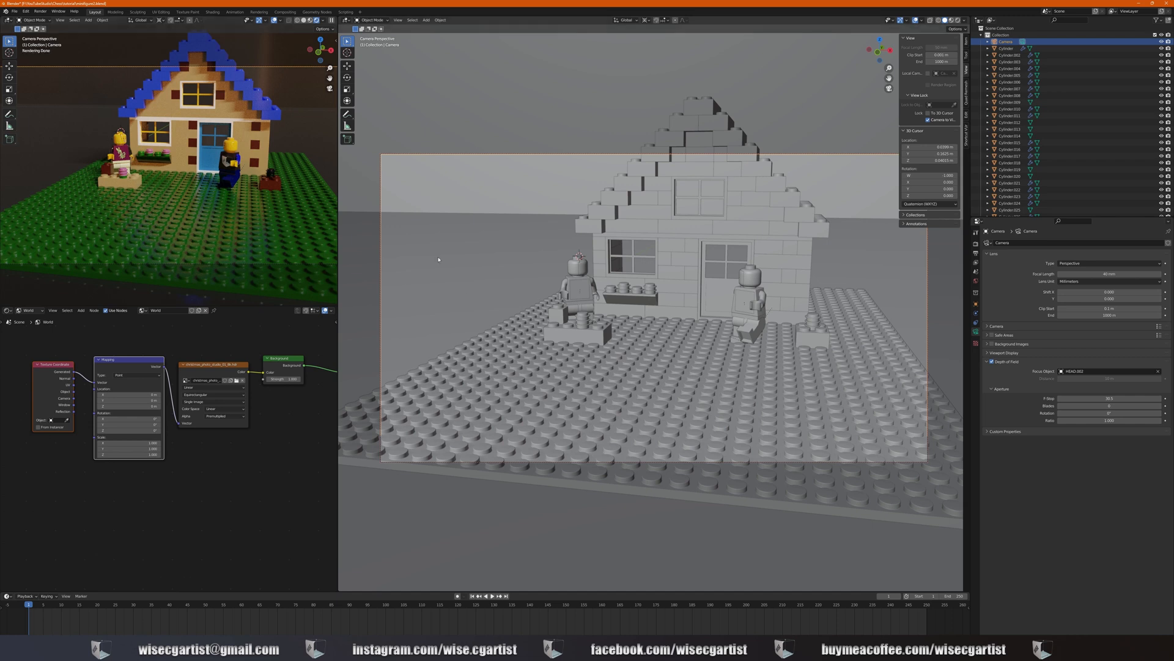
scroll(610, 289, up, 5)
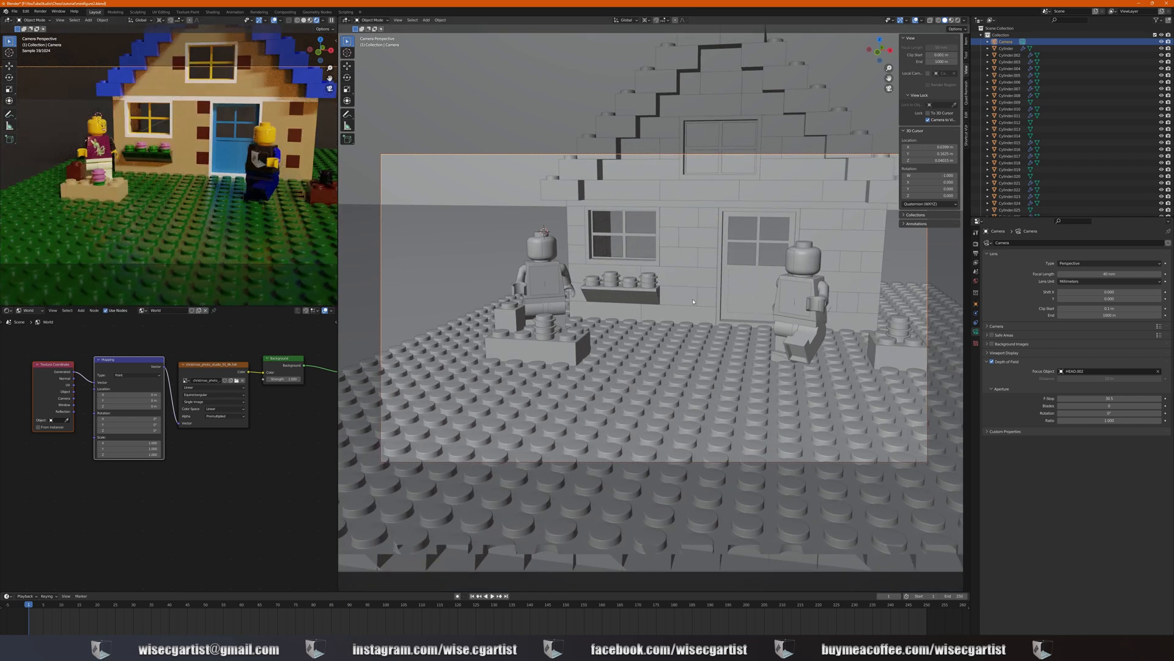
scroll(694, 301, up, 4)
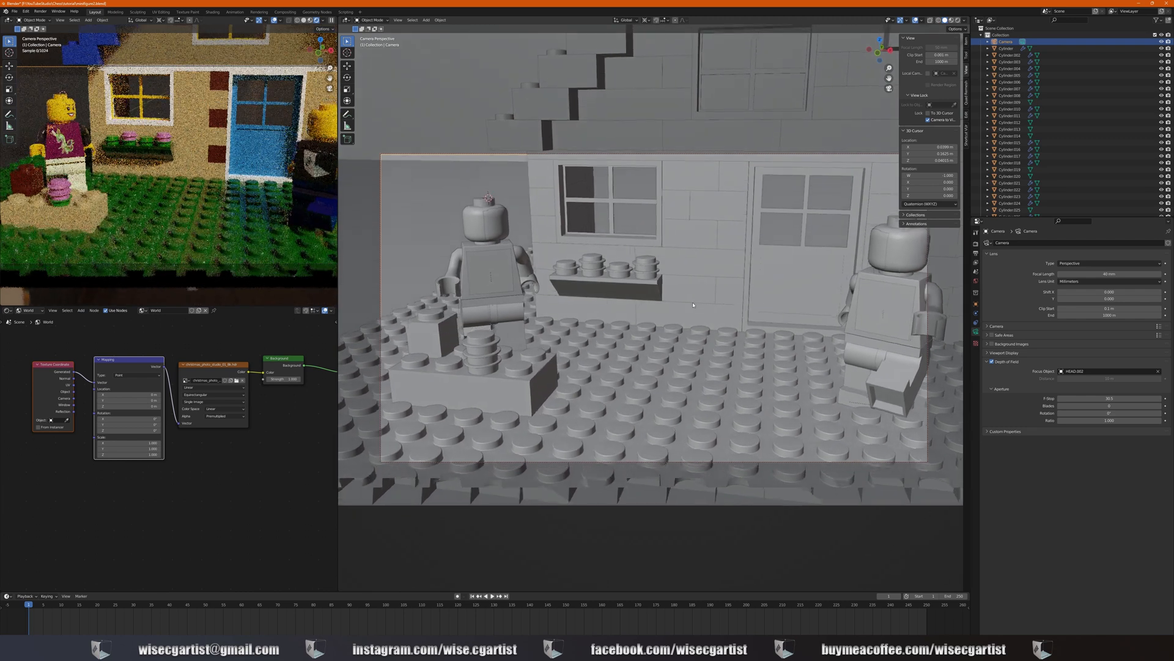
scroll(712, 309, up, 4)
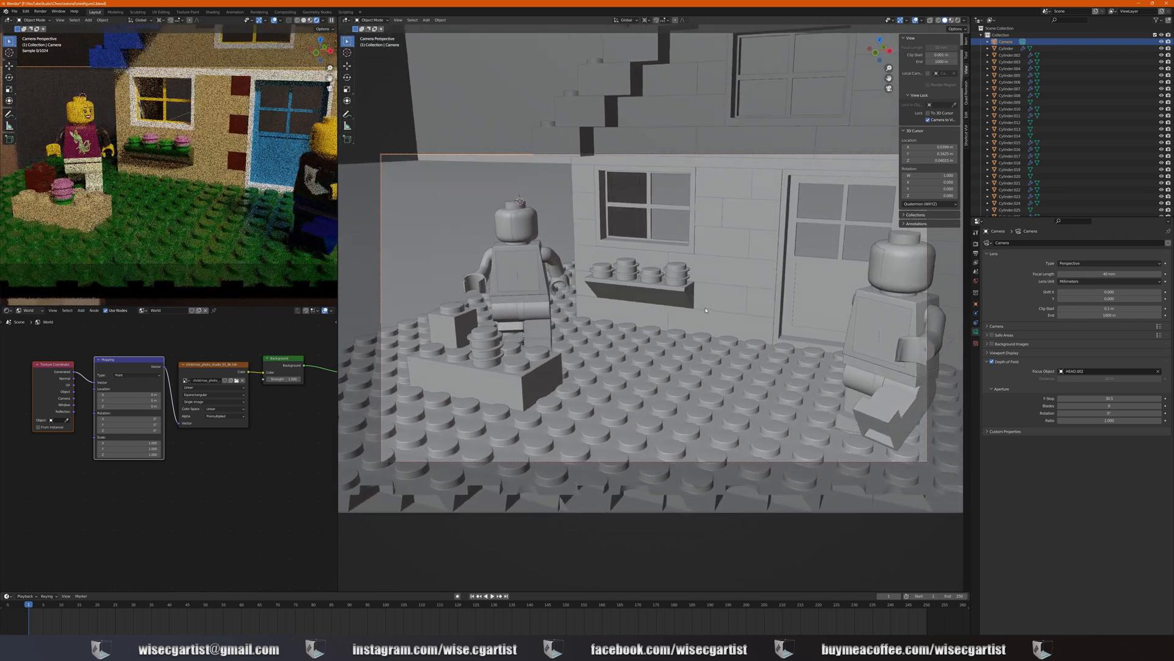
middle_drag(703, 312, 702, 312)
scroll(701, 312, up, 1)
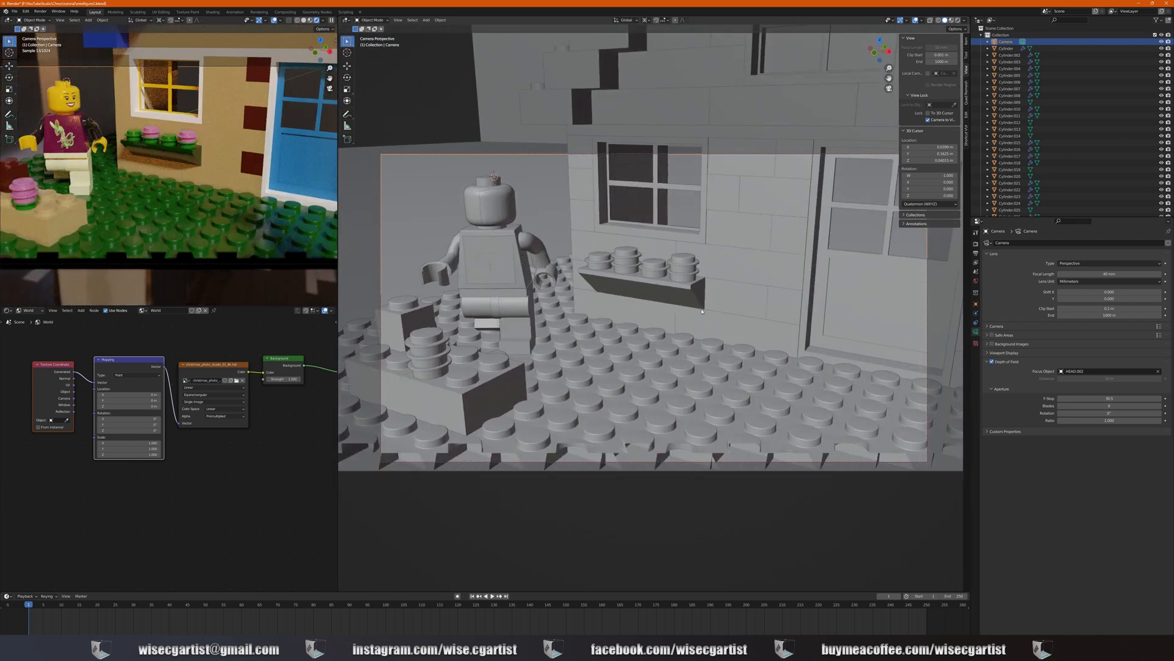
scroll(701, 311, down, 1)
scroll(702, 311, down, 2)
scroll(765, 324, up, 2)
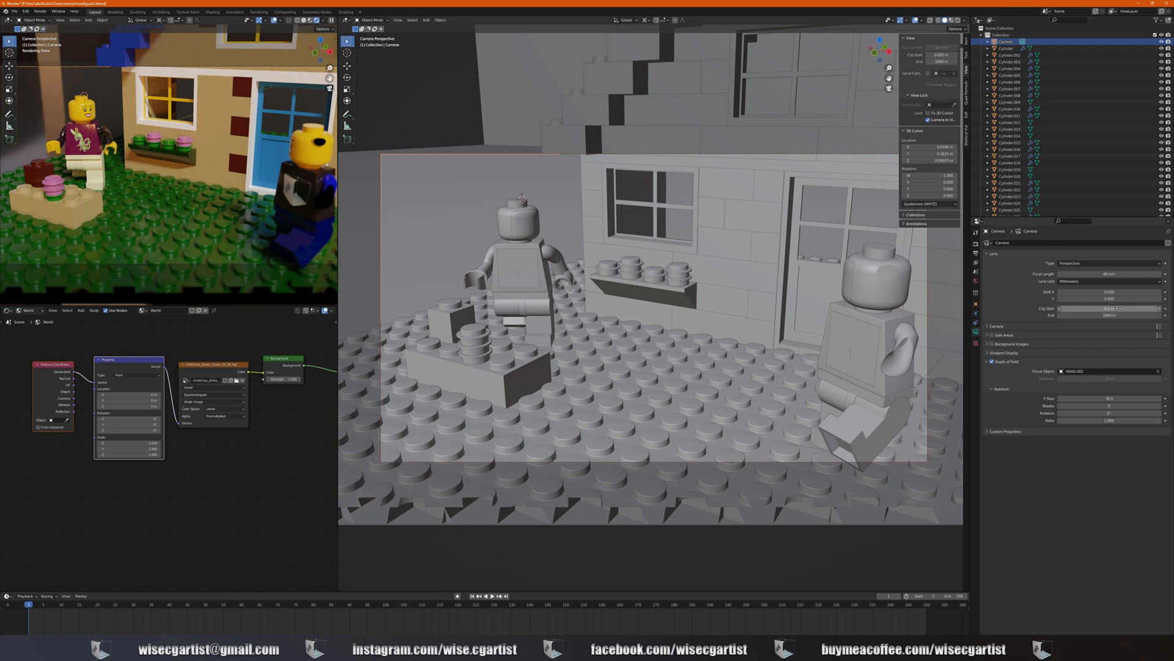
Lower the camera's Clip Start to 0.001 m and move the camera closer to the minifigure beside the flower box
drag(1103, 308, 1080, 309)
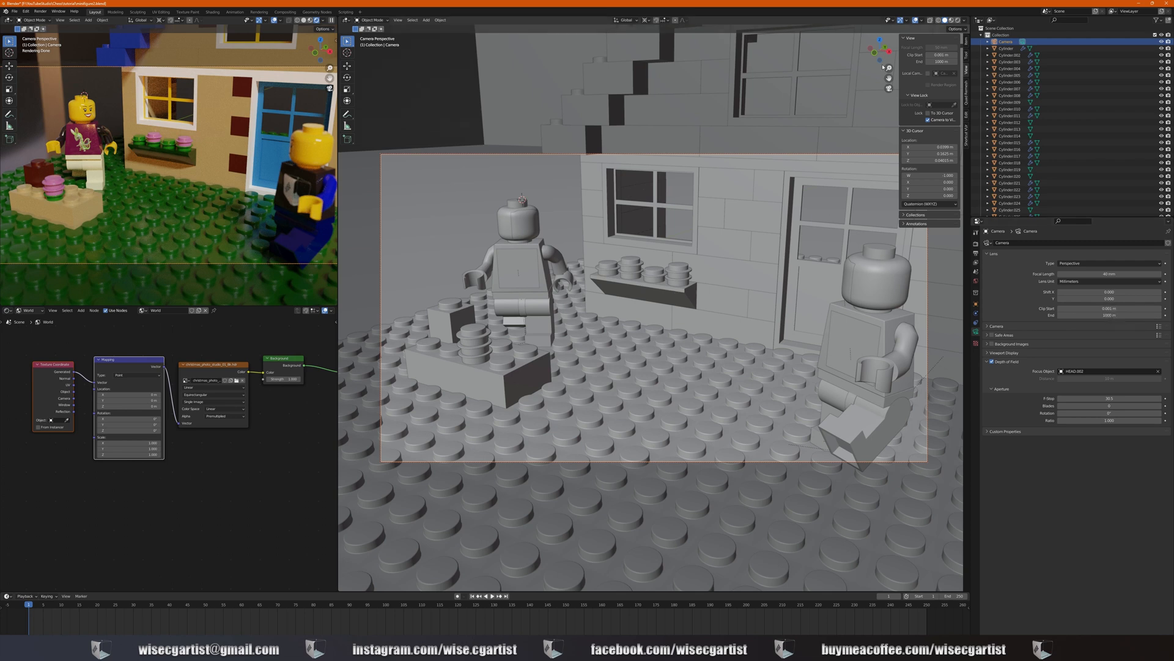
drag(889, 68, 889, 40)
middle_drag(813, 238, 856, 251)
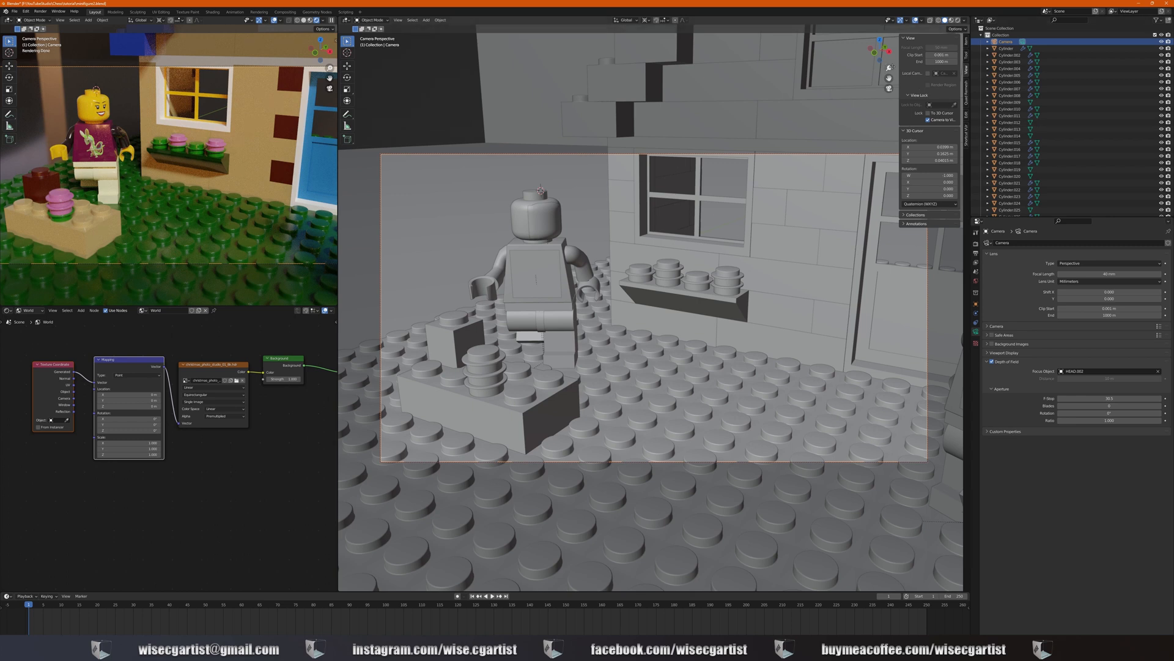
drag(889, 68, 889, 56)
shift+middle_drag(763, 256, 792, 275)
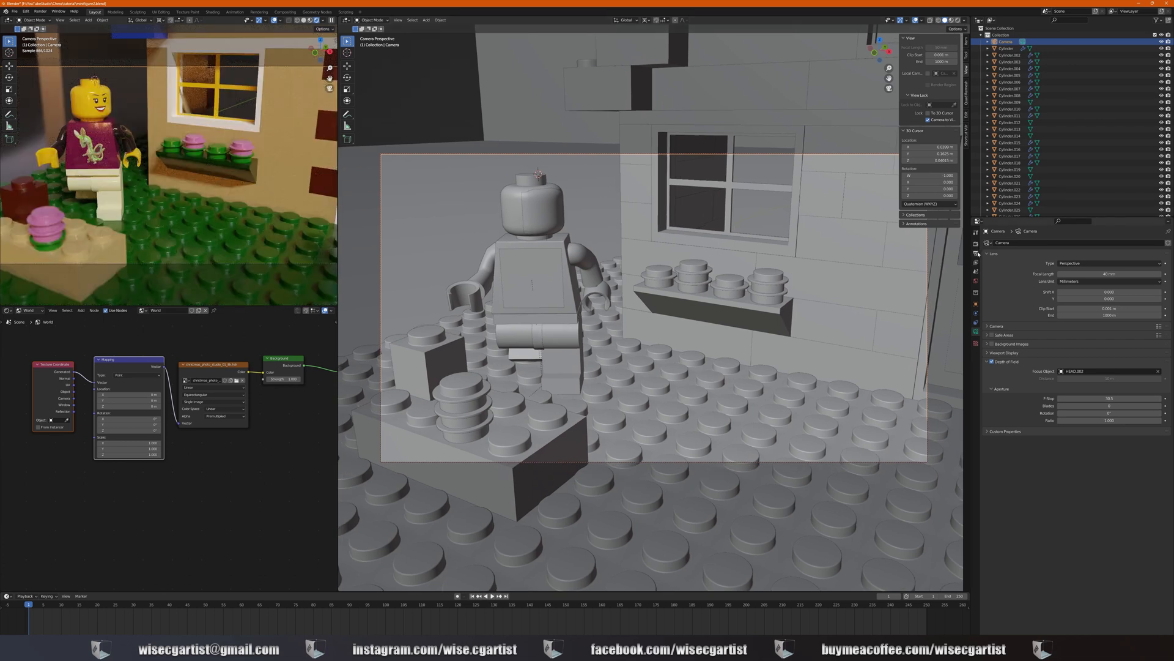
Double the render resolution to 3840 by 2160 px
click(977, 253)
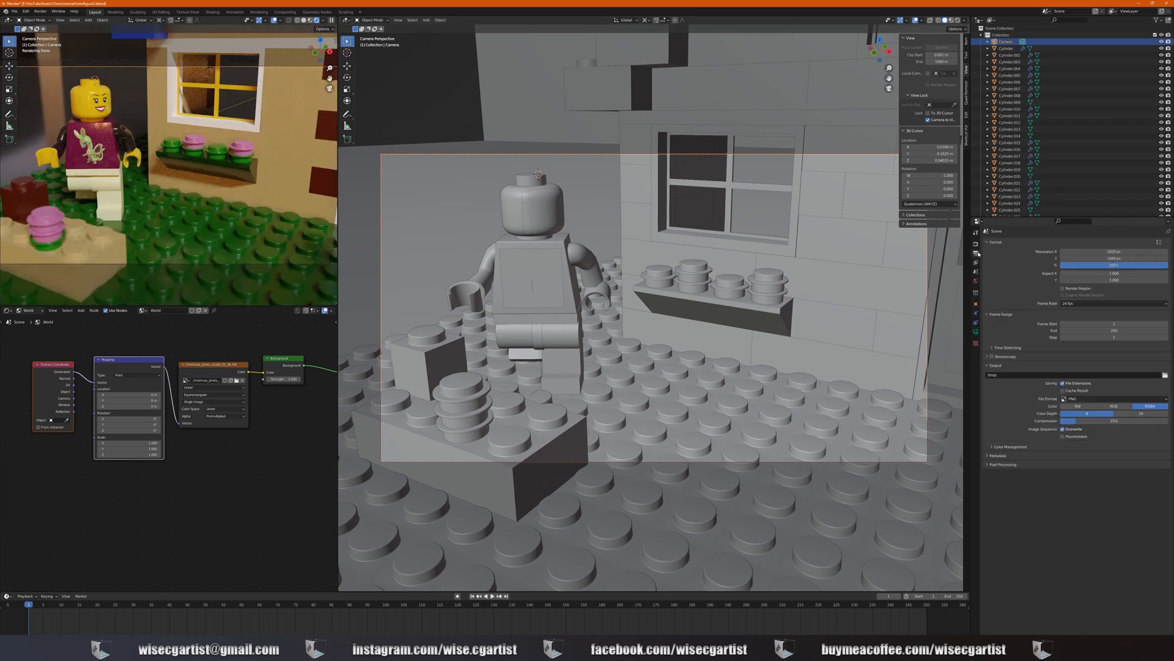
click(1129, 251)
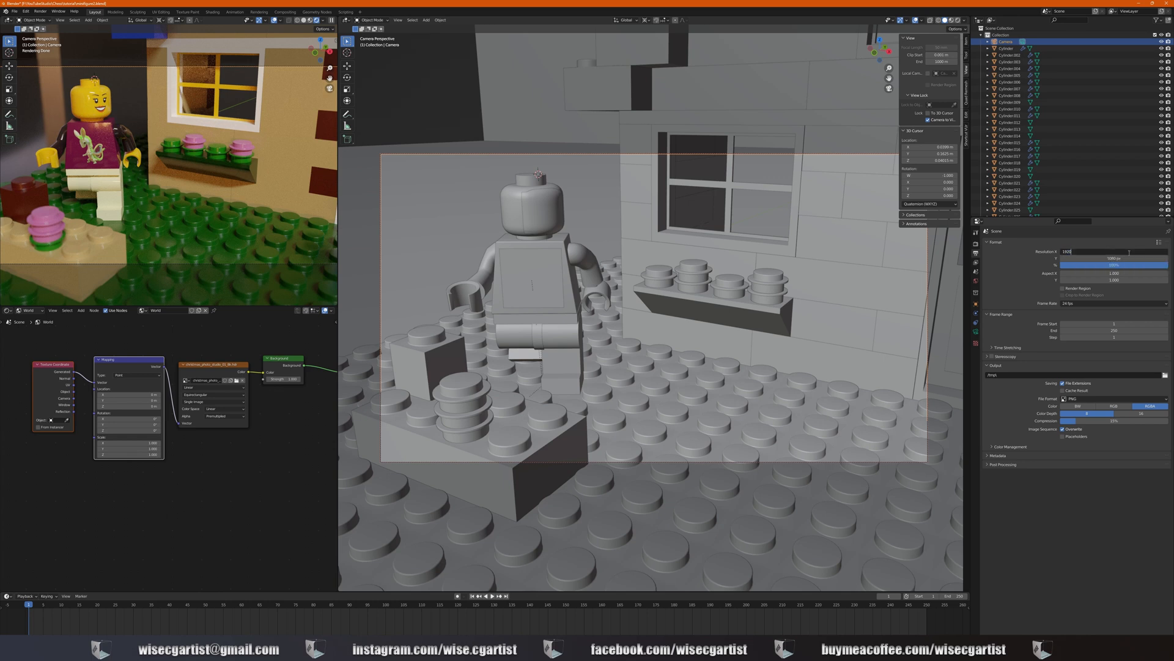
text(*2)
key(Return)
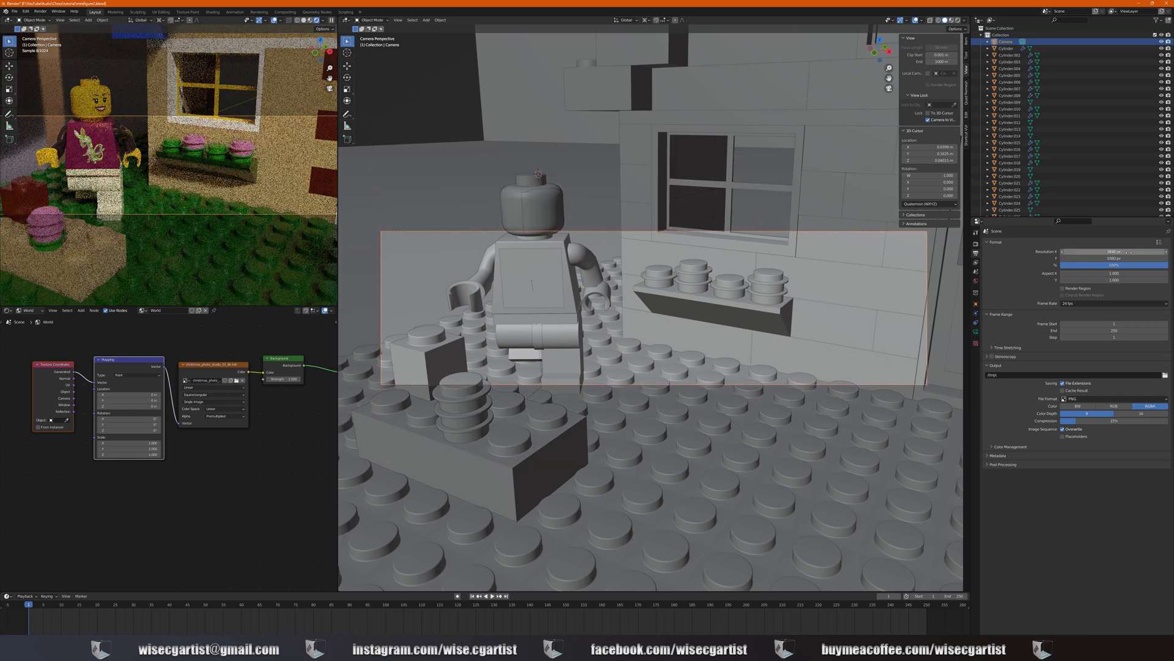
click(1132, 259)
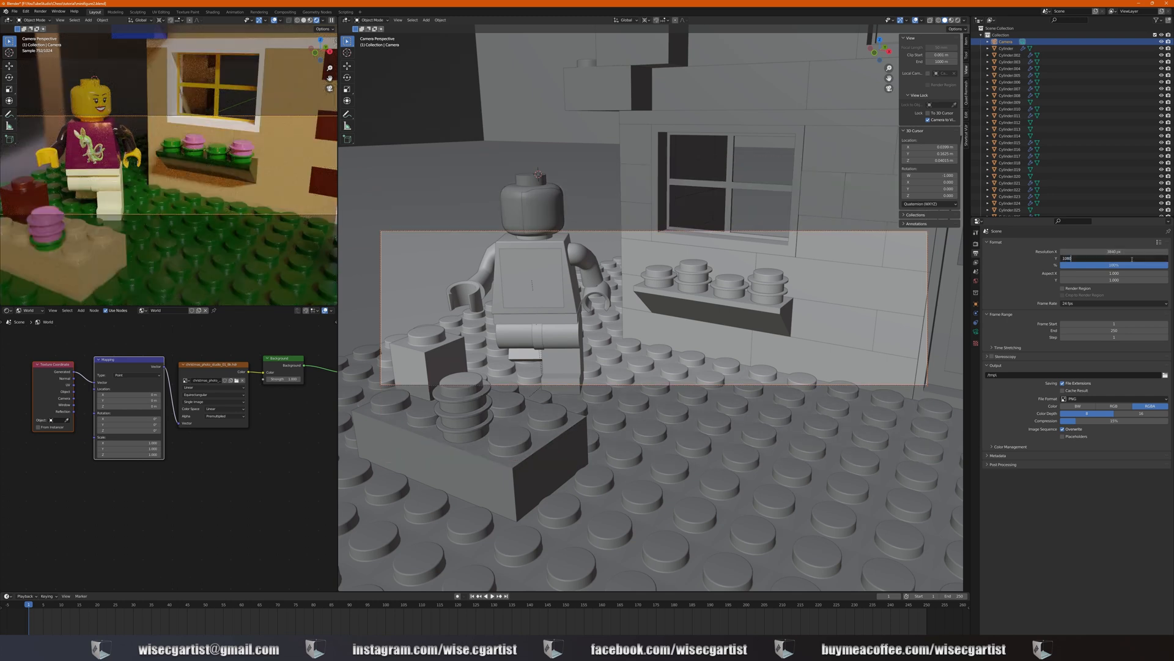
text(*2)
key(Return)
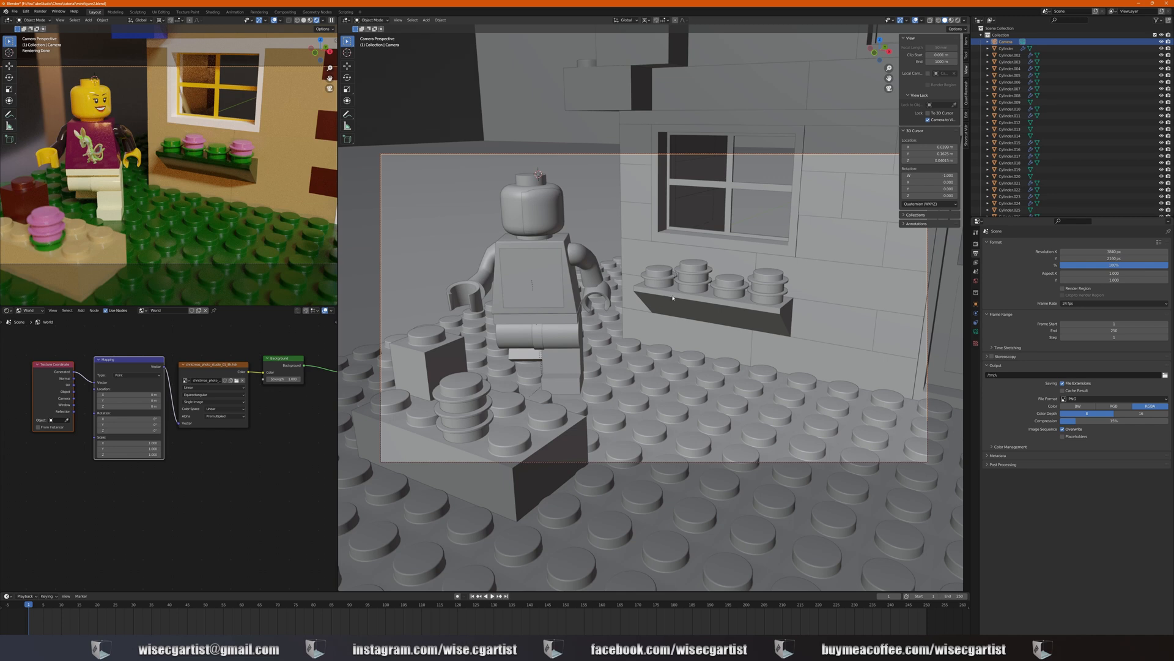
Insert a keyframe for the camera's close-up position at frame 1
click(8, 596)
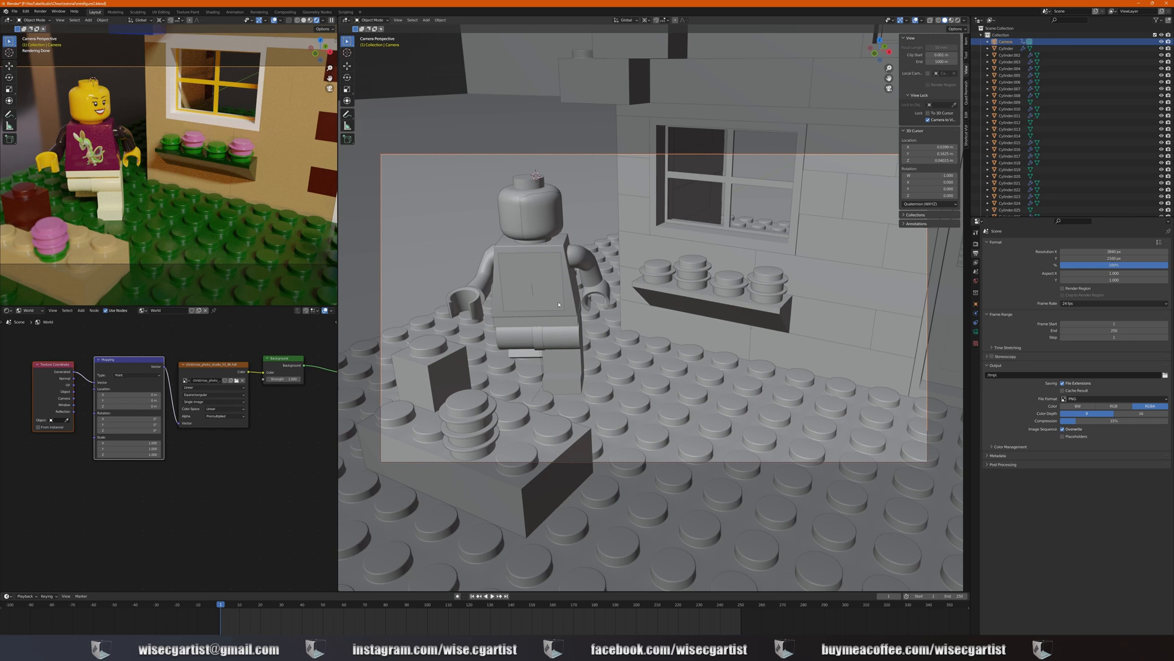
right_click(221, 619)
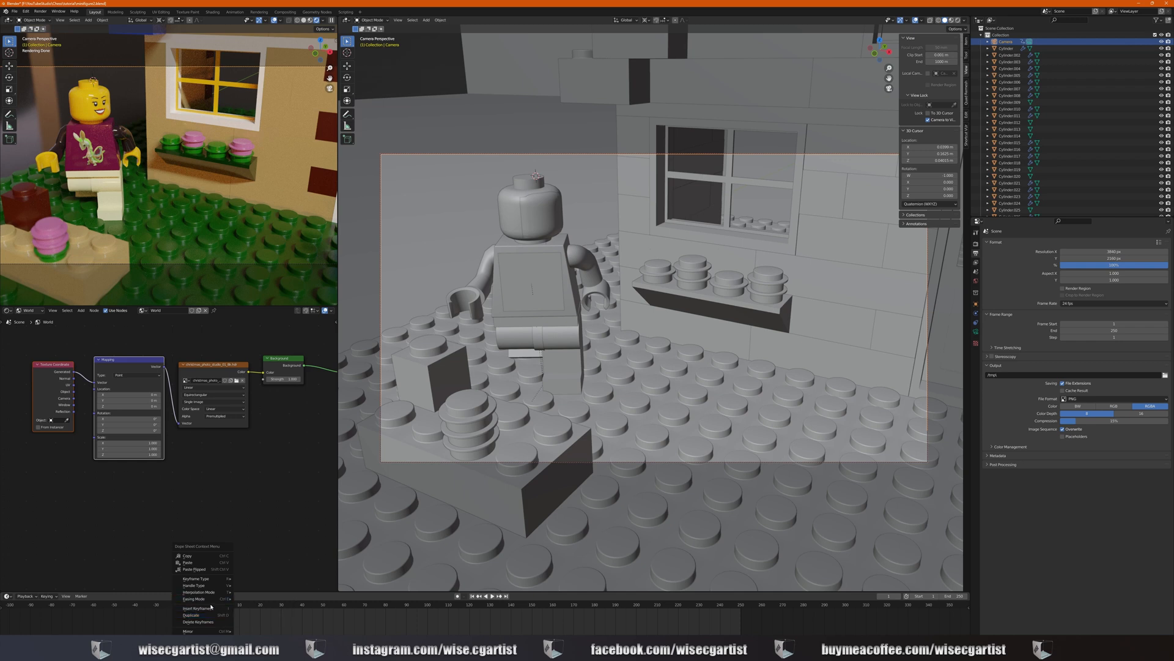
click(215, 608)
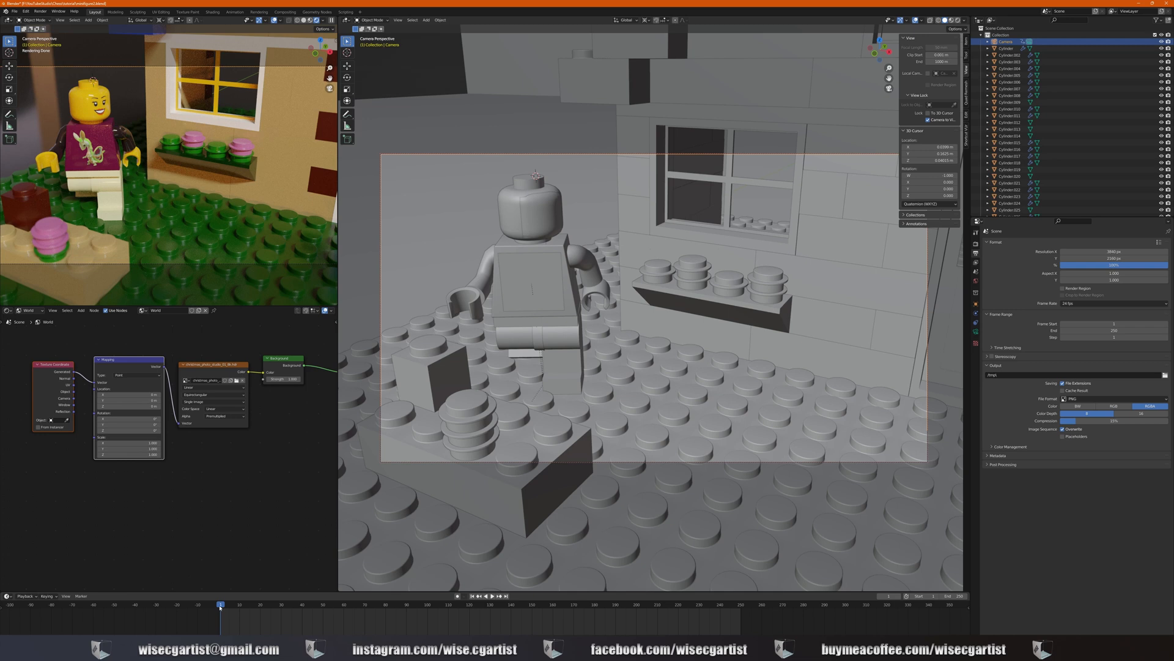
At frame 250, pull the camera back until the whole house and baseplate are framed, and insert a keyframe there
drag(220, 605, 742, 606)
scroll(586, 400, down, 6)
scroll(608, 403, down, 6)
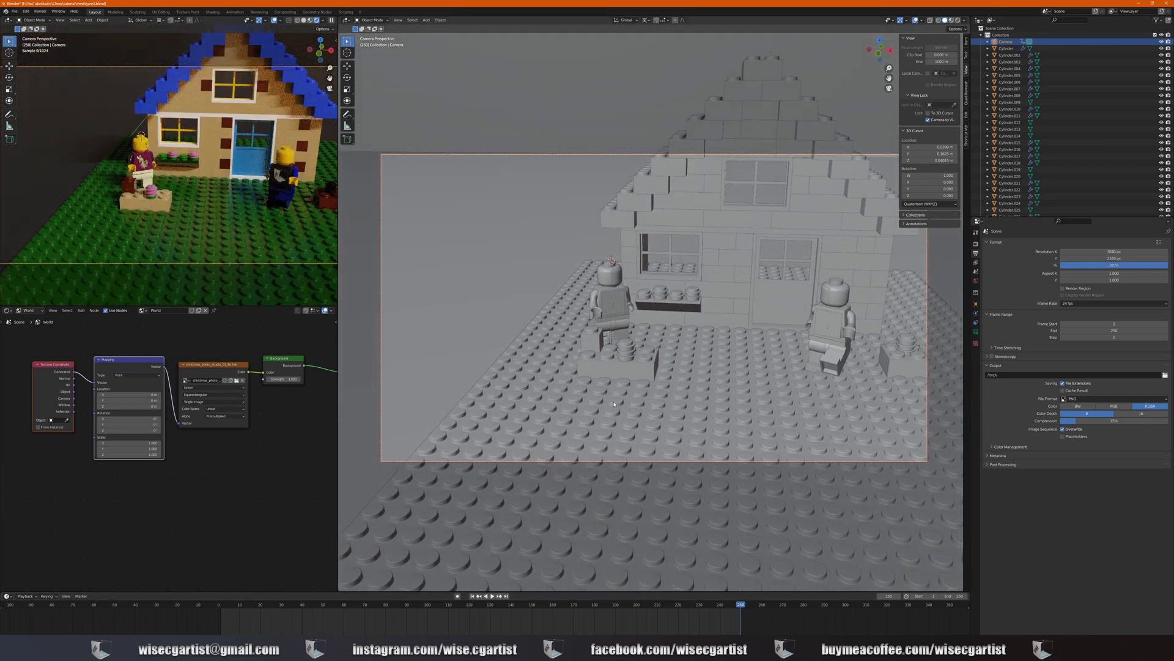
middle_drag(574, 404, 573, 399)
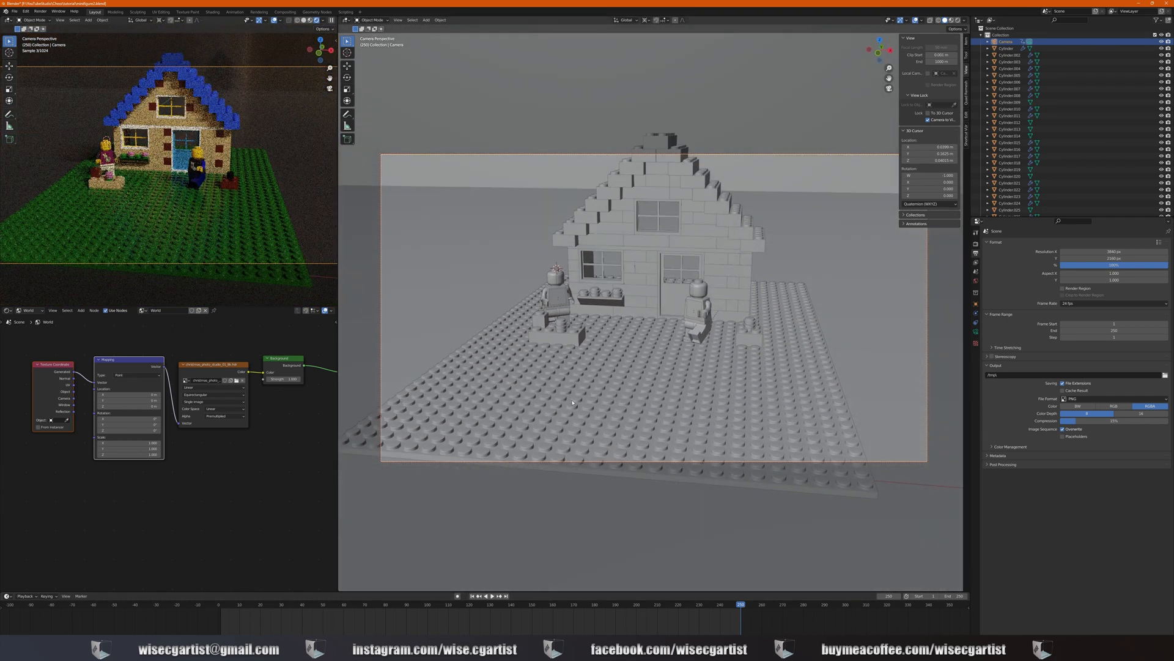
scroll(589, 399, down, 1)
scroll(590, 399, up, 1)
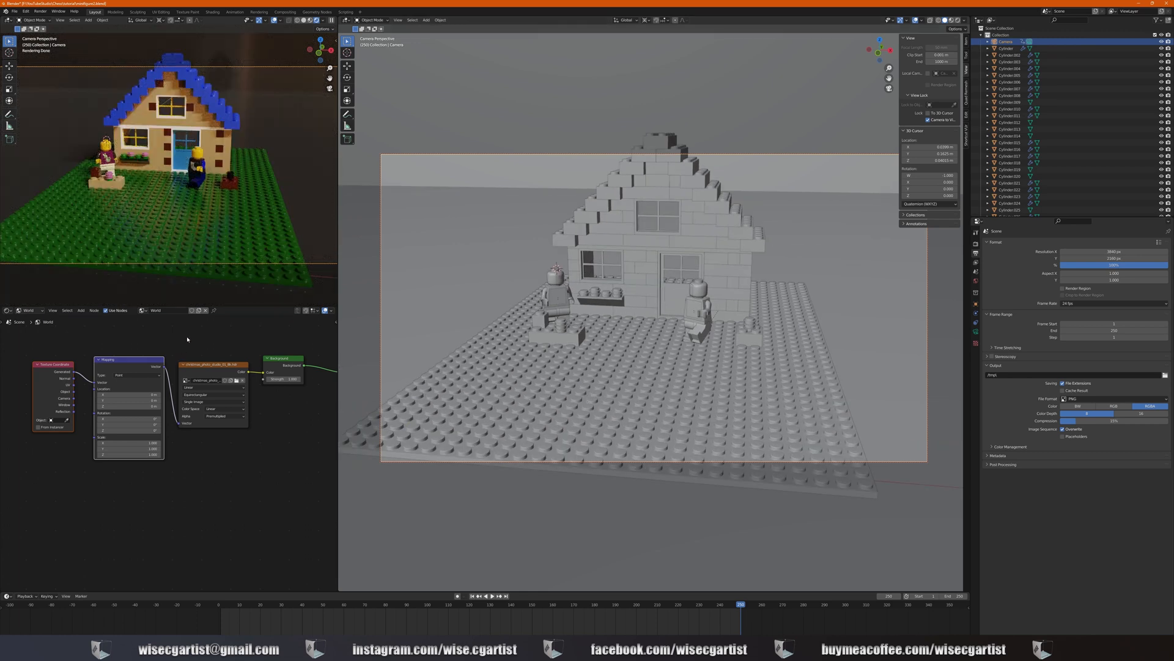
scroll(192, 330, down, 1)
scroll(211, 287, down, 2)
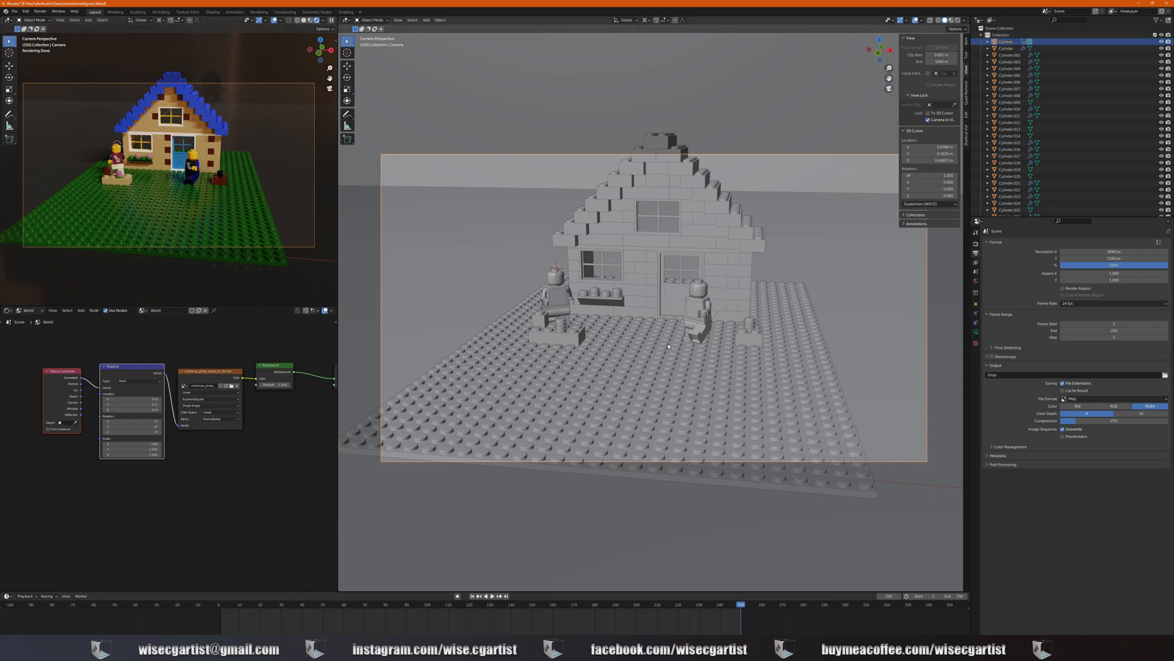
right_click(744, 618)
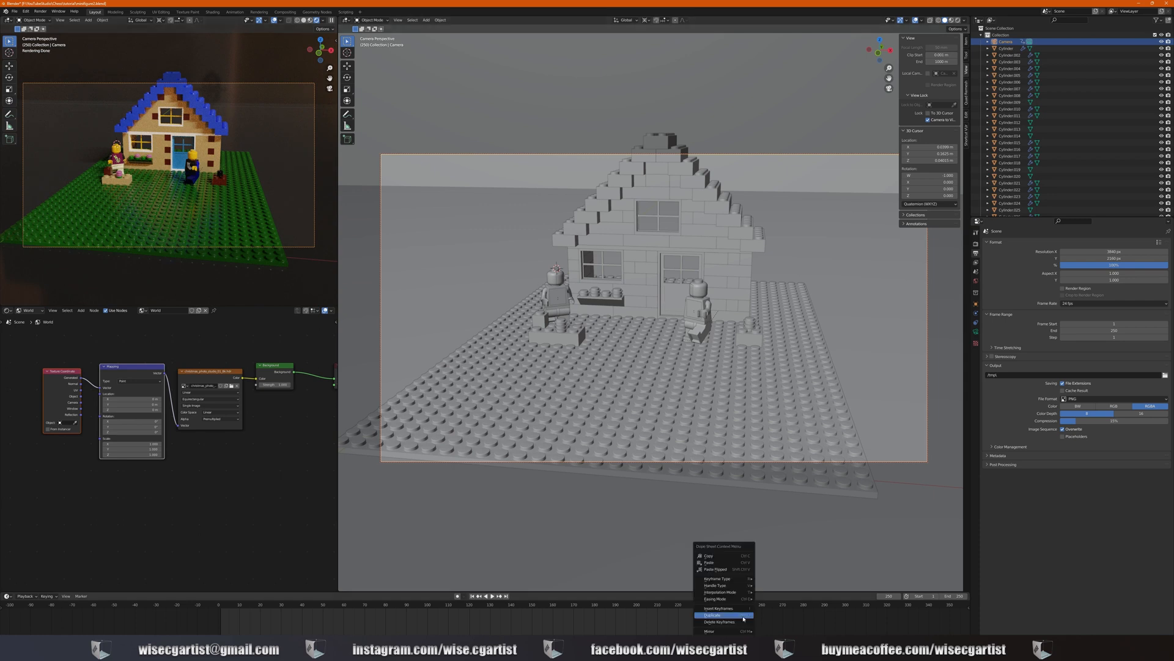
click(733, 610)
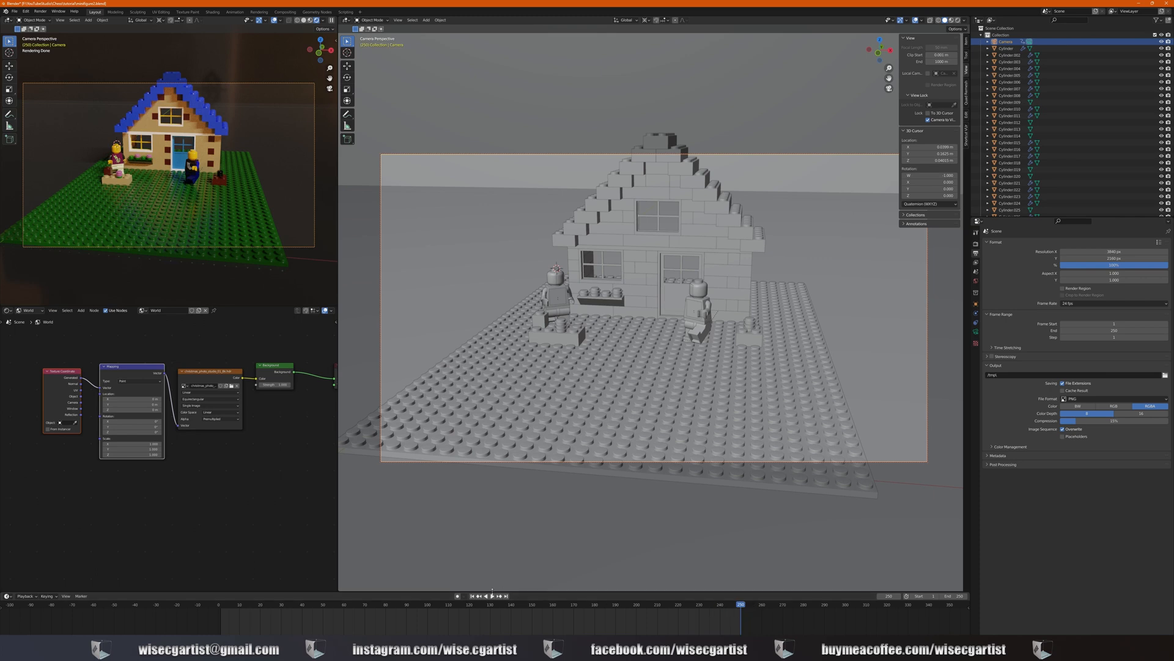
Play the camera animation from the first frame to check the pull-back move, and return to frame 1
click(472, 595)
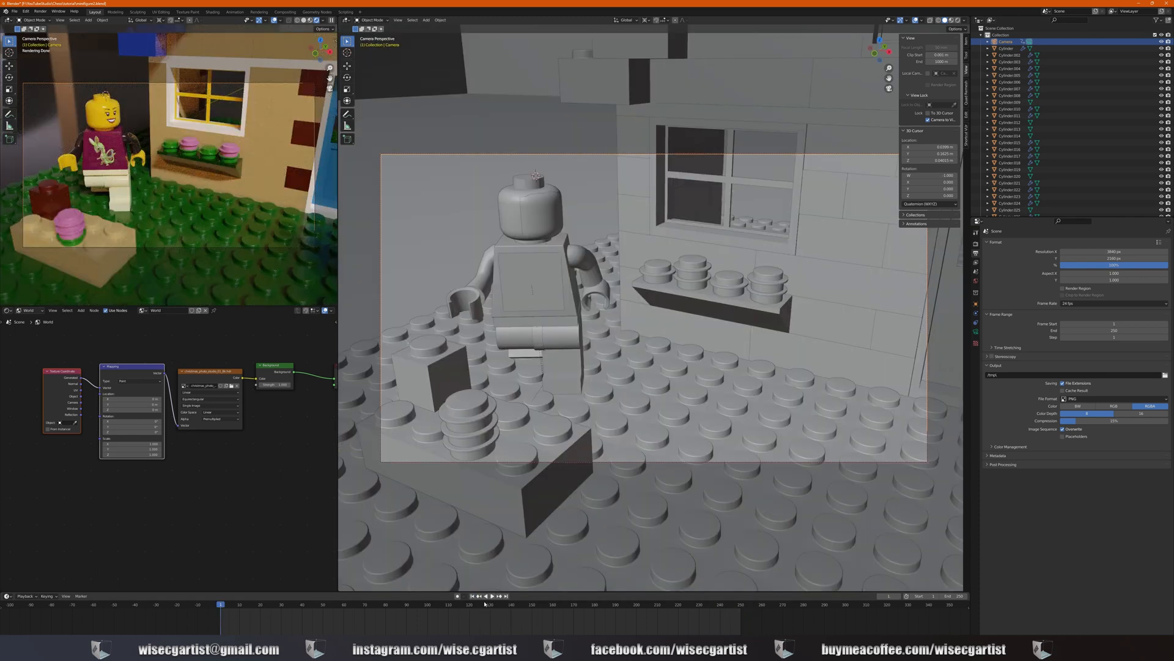
click(492, 596)
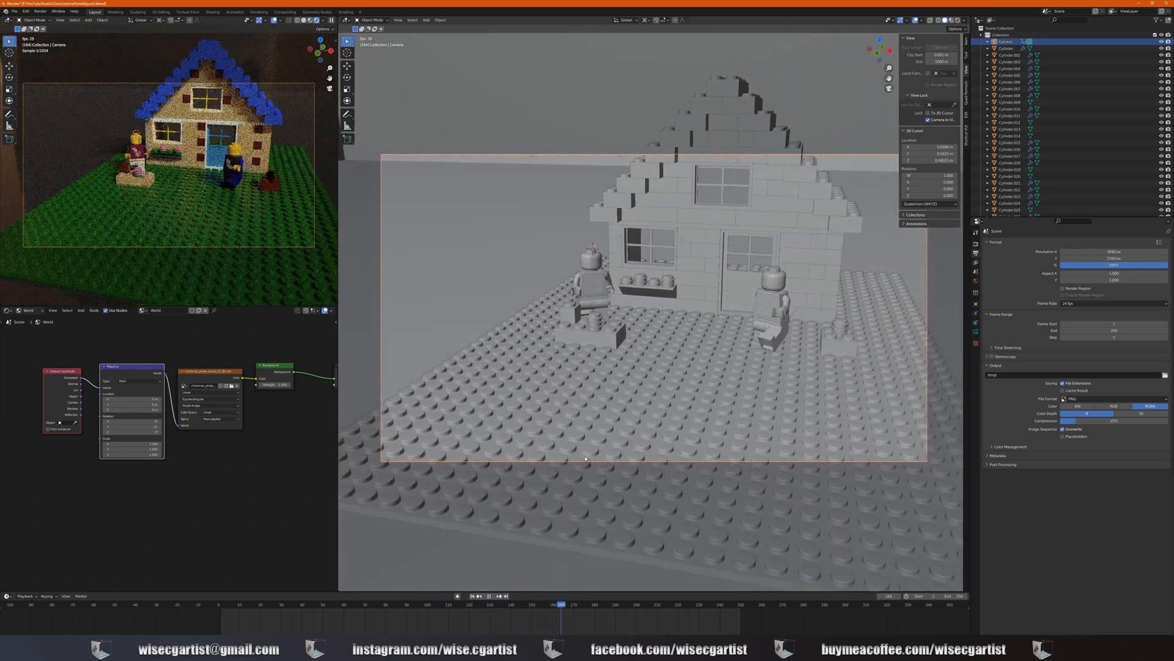
click(490, 597)
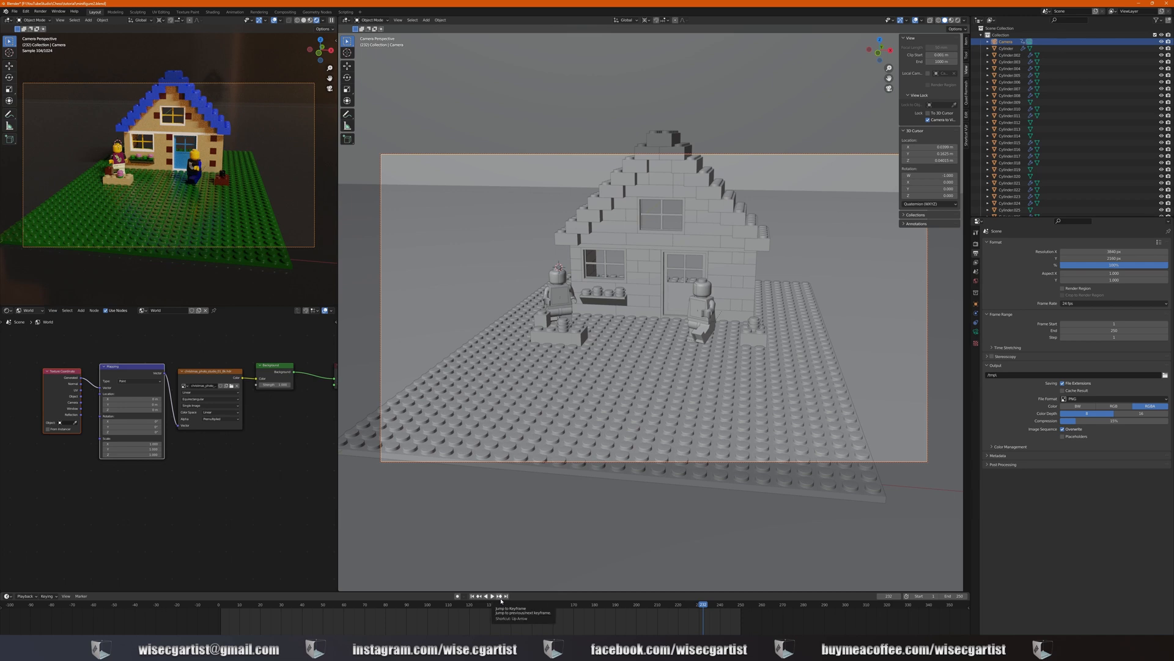
drag(703, 605, 221, 607)
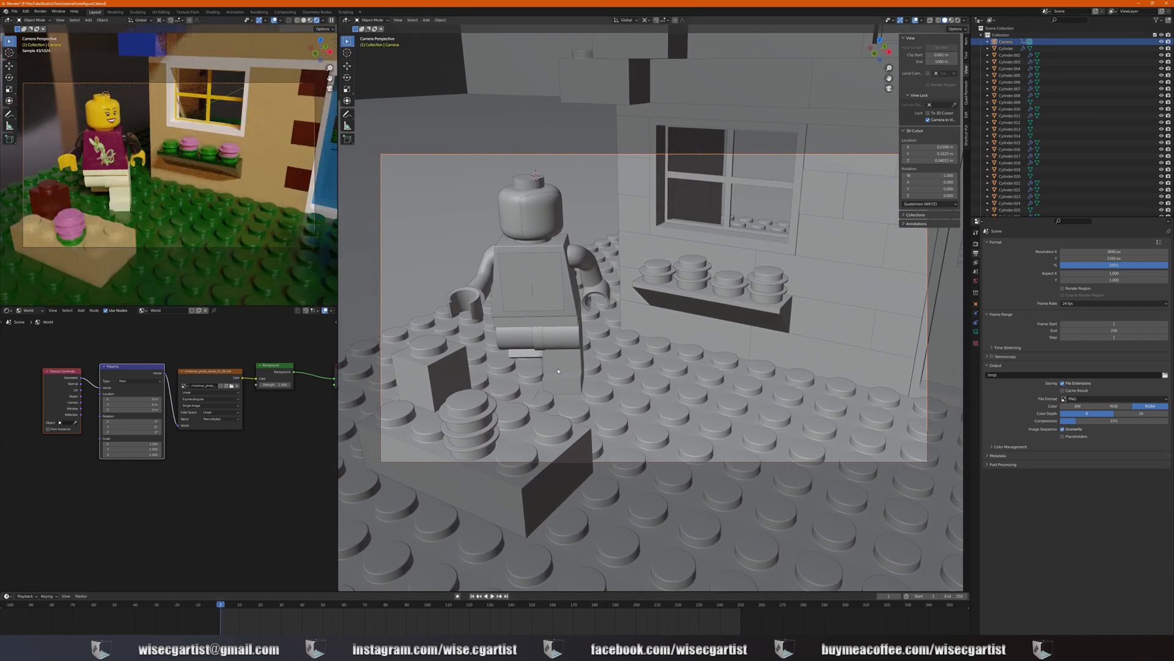
Enable auto keying, try a tilted camera angle at frame 1, and go to frame 250
click(457, 596)
middle_drag(630, 325, 630, 325)
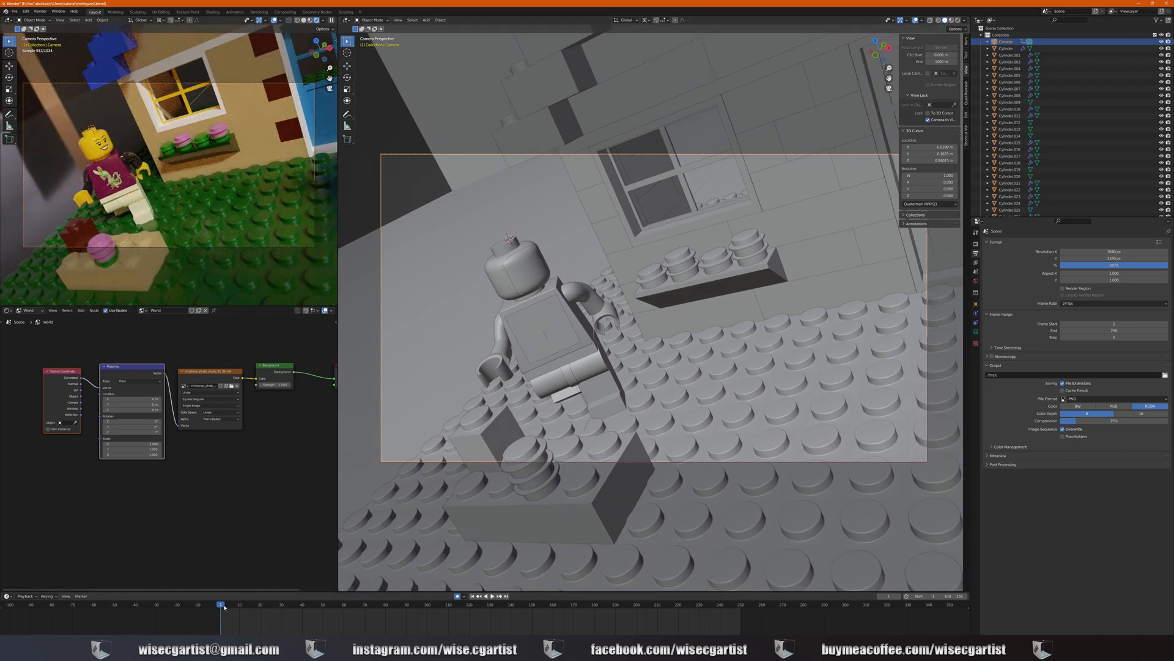
drag(222, 605, 741, 604)
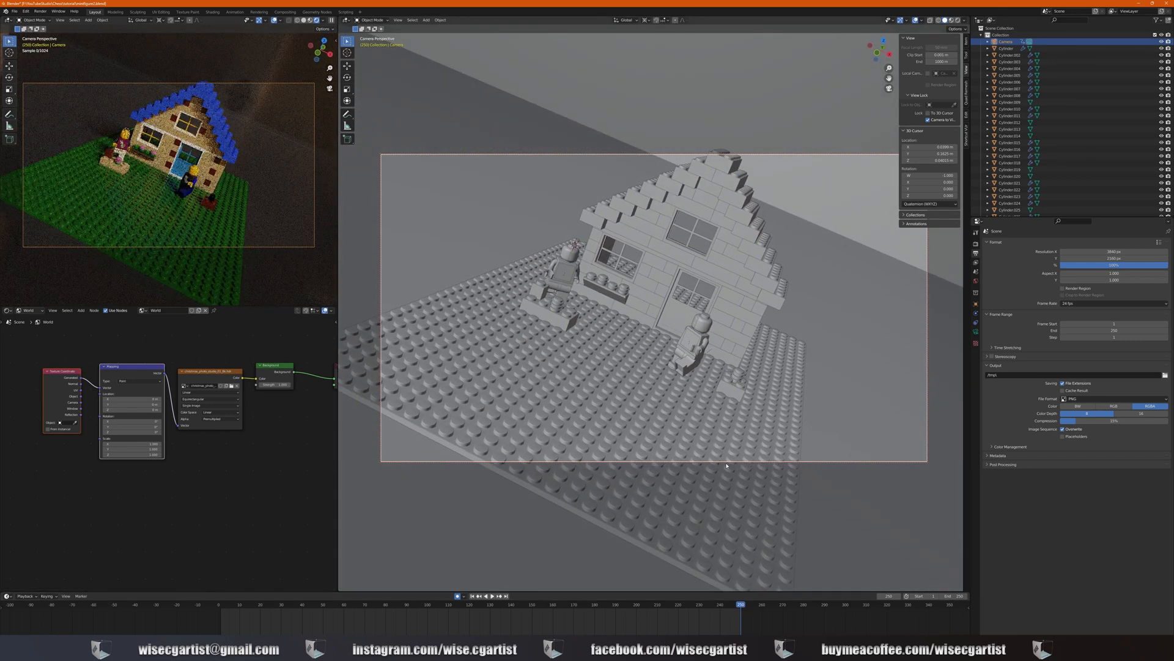
Play the camera animation from the start and stop it partway to check the motion
click(473, 595)
click(492, 596)
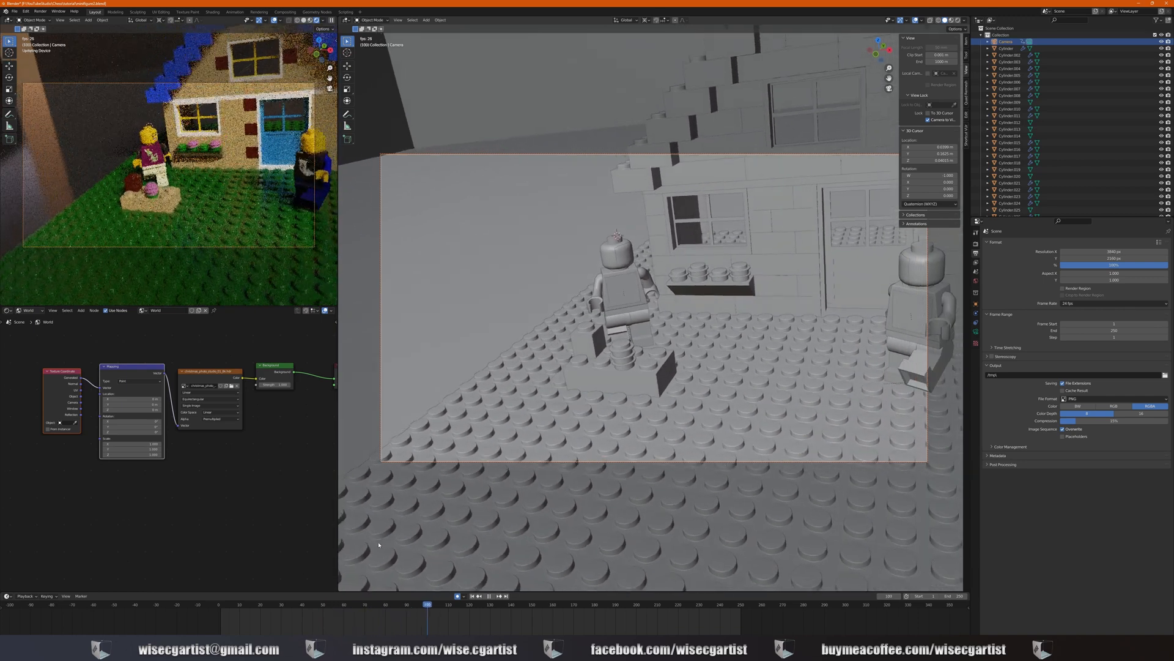
click(492, 596)
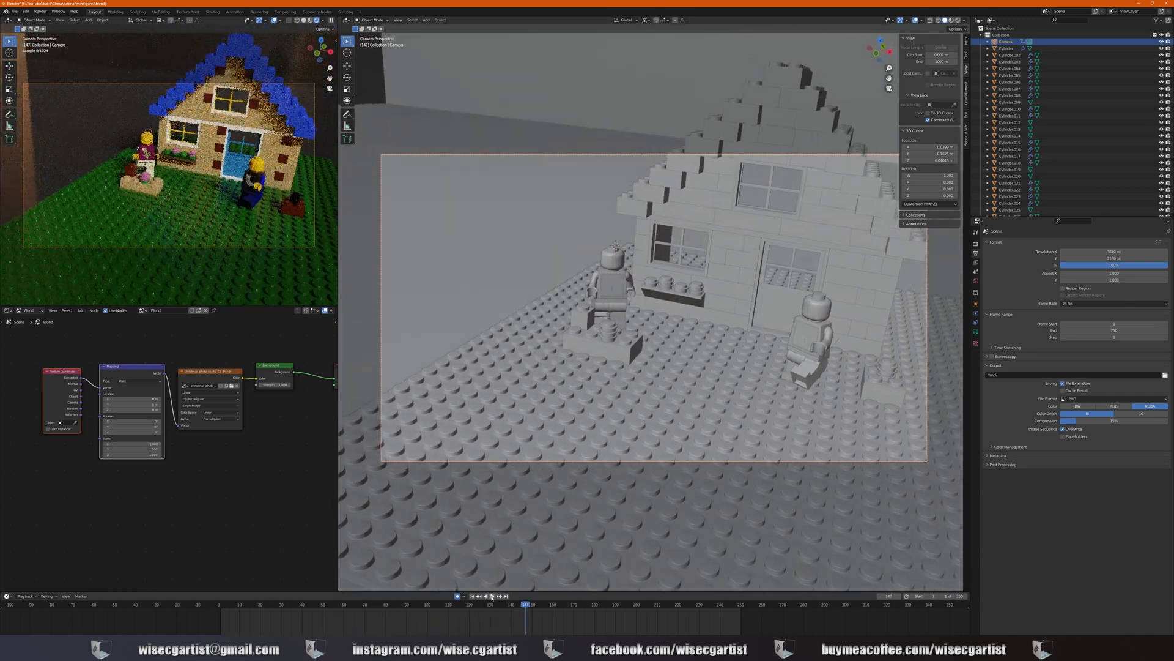
Try a tilted camera angle on the house and minifigures at frame 120
drag(528, 606, 469, 607)
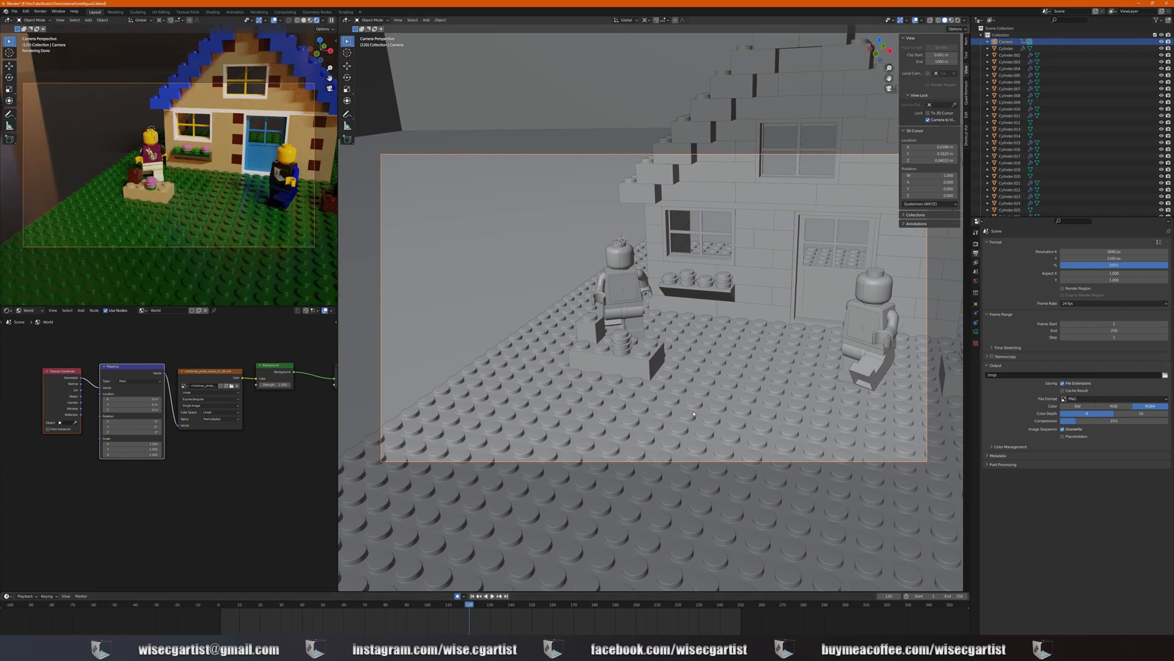
middle_drag(693, 410, 693, 411)
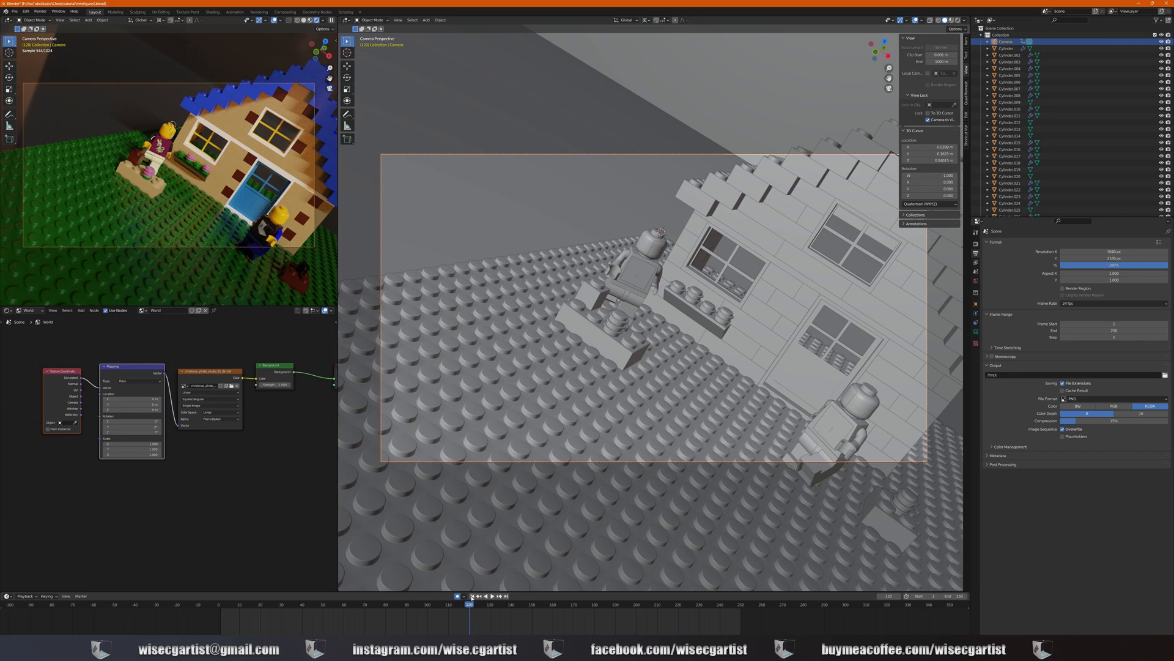
Review the opening of the camera animation and go back to frame 1
click(471, 596)
click(492, 596)
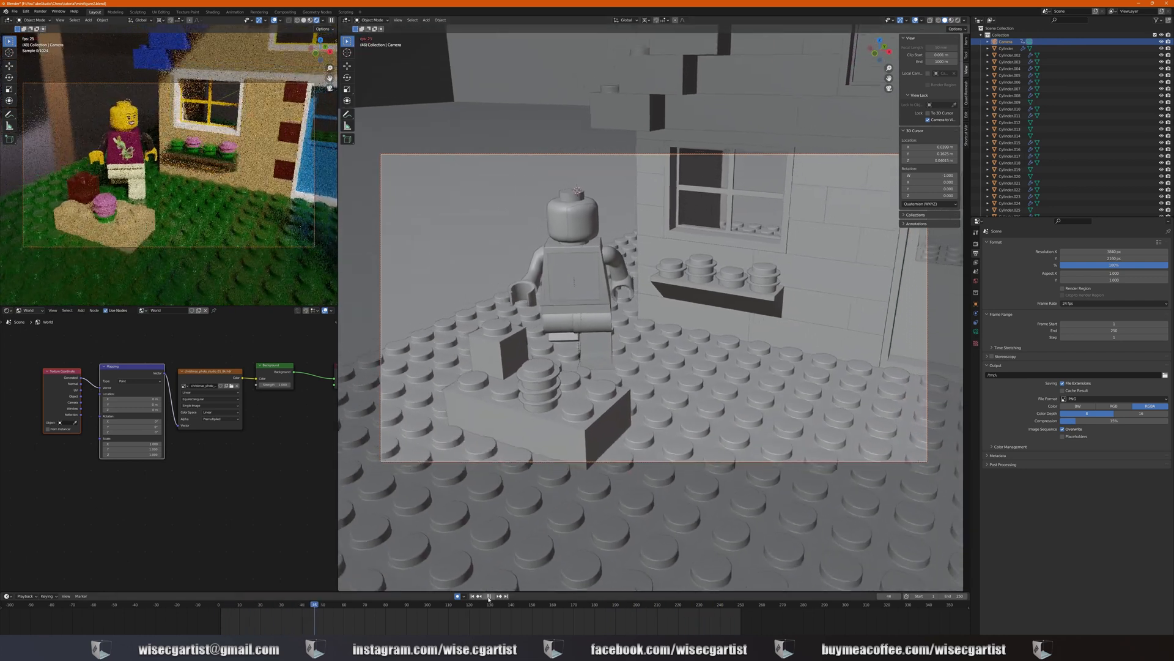
key(space)
drag(323, 607, 220, 609)
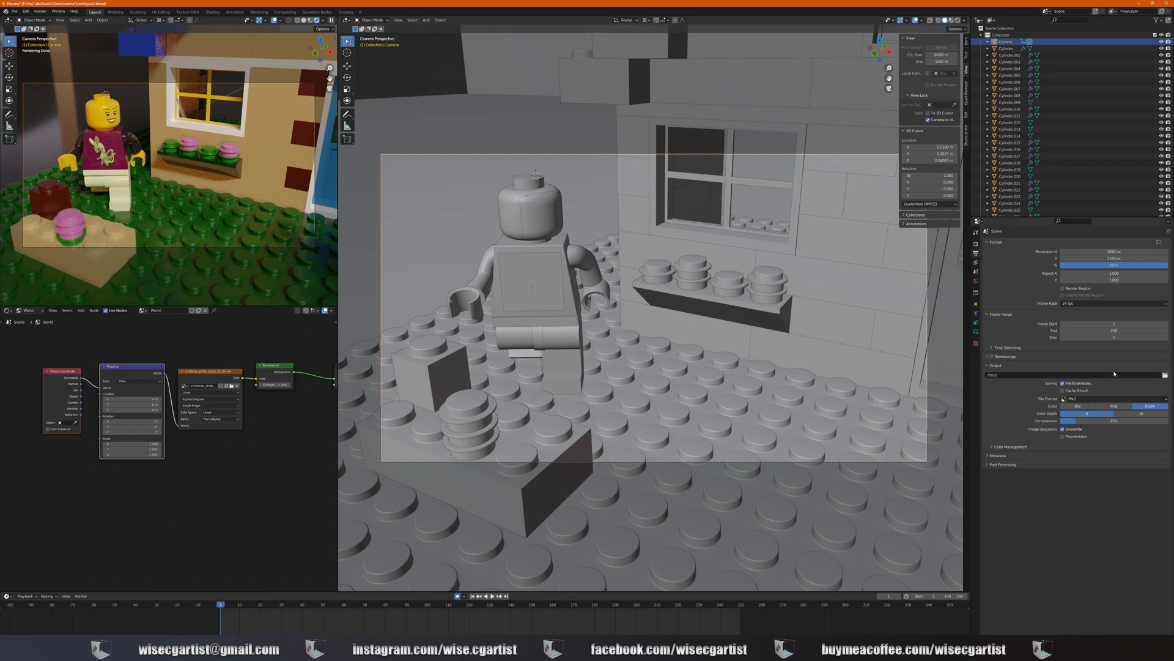
Create a folder named Animation inside the Lego folder and set it as the render output path
click(1166, 375)
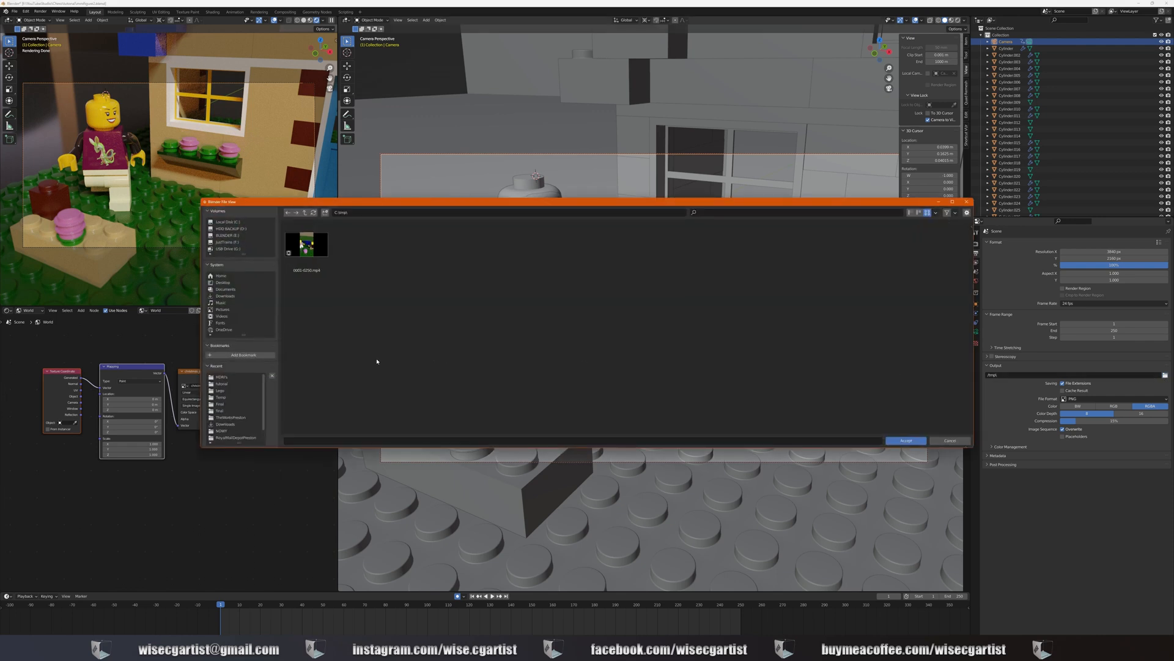
click(219, 390)
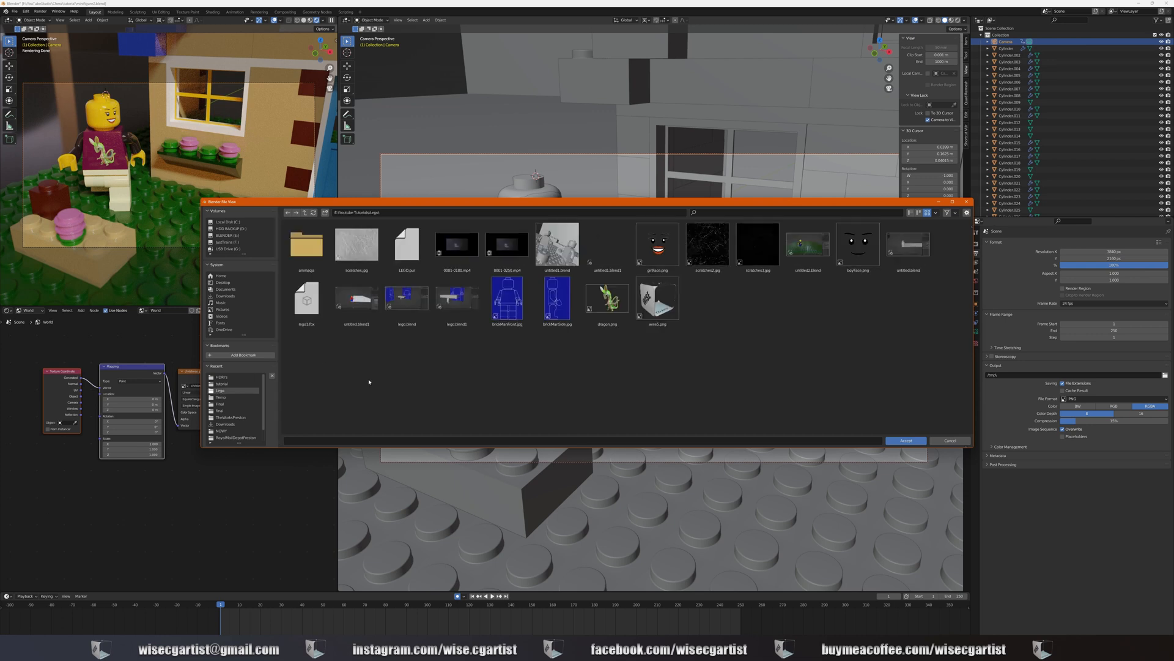
right_click(349, 336)
click(367, 405)
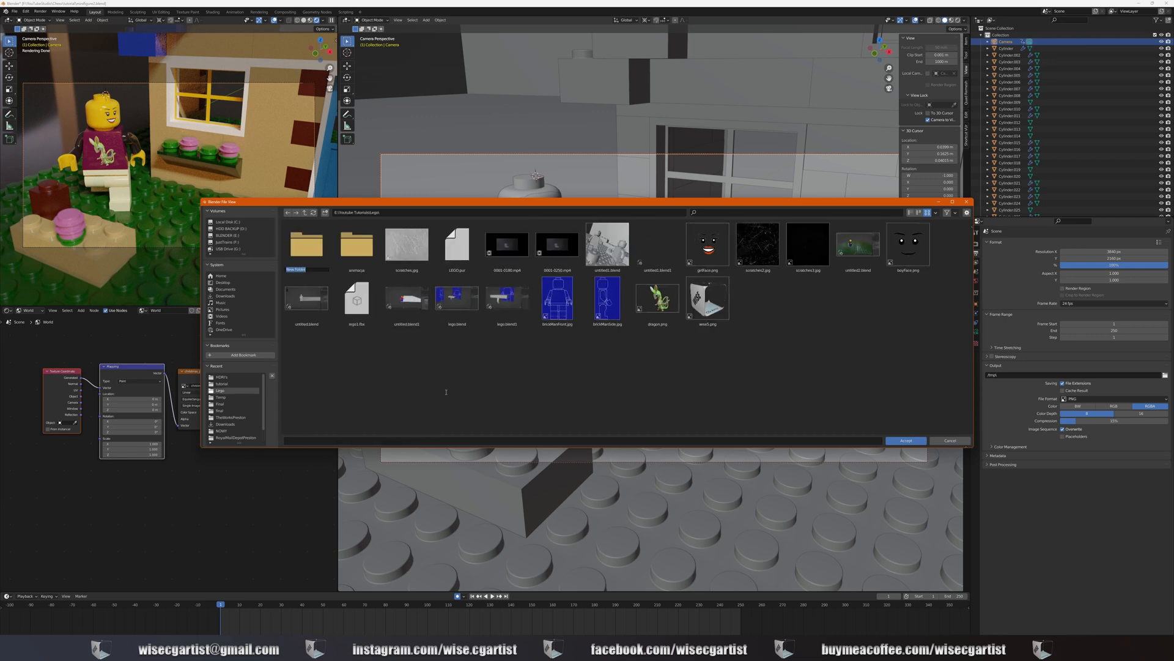
text(Animation)
key(Return)
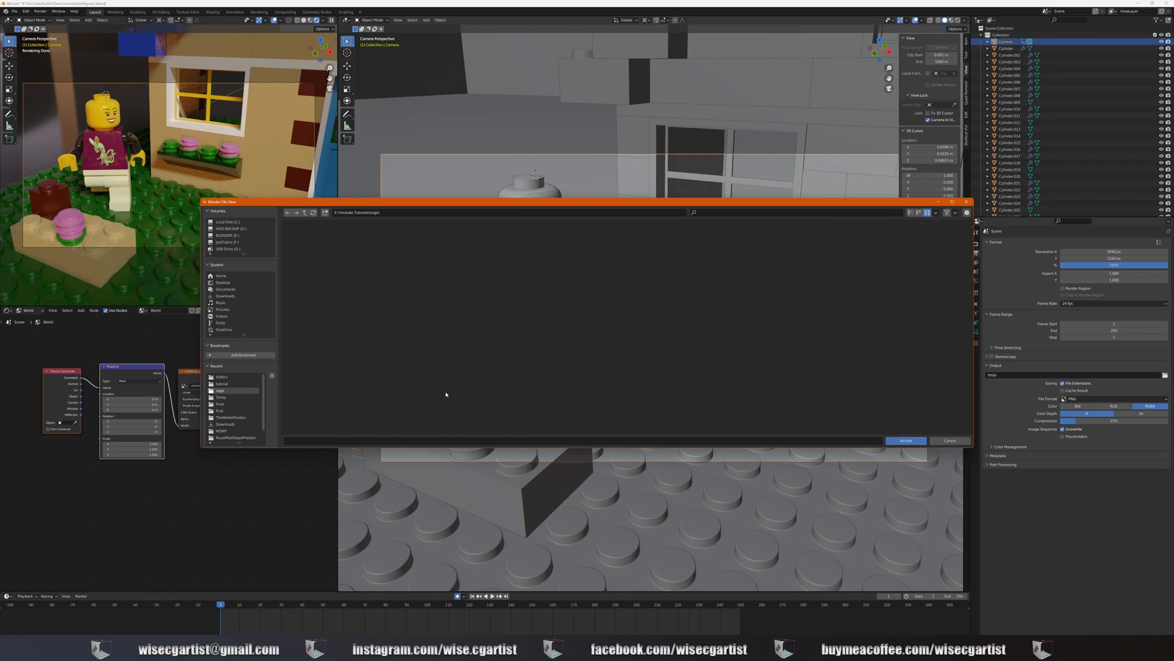
double_click(313, 255)
click(910, 441)
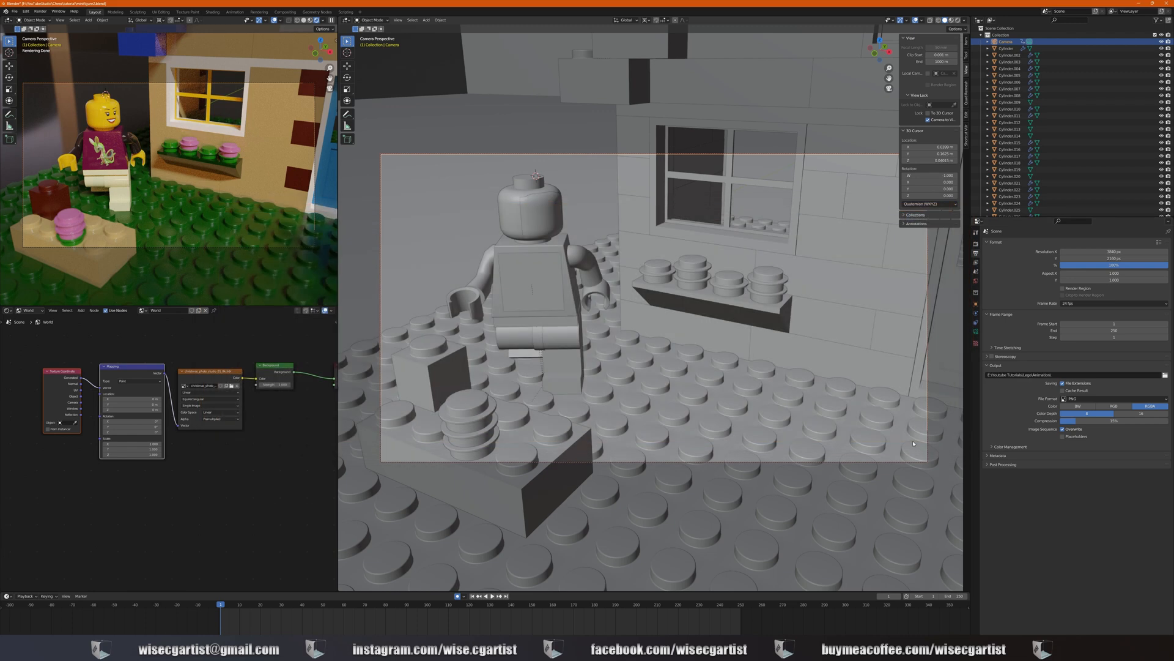
Set the output file format to JPEG and render the full animation as an image sequence
click(1080, 399)
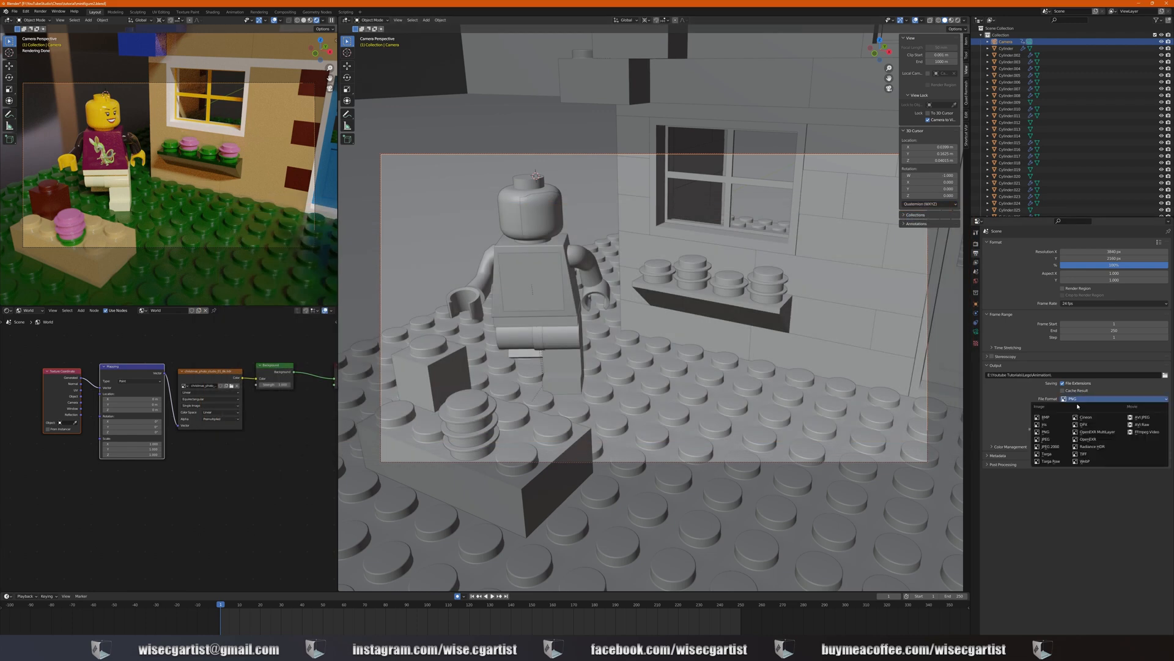
click(1053, 439)
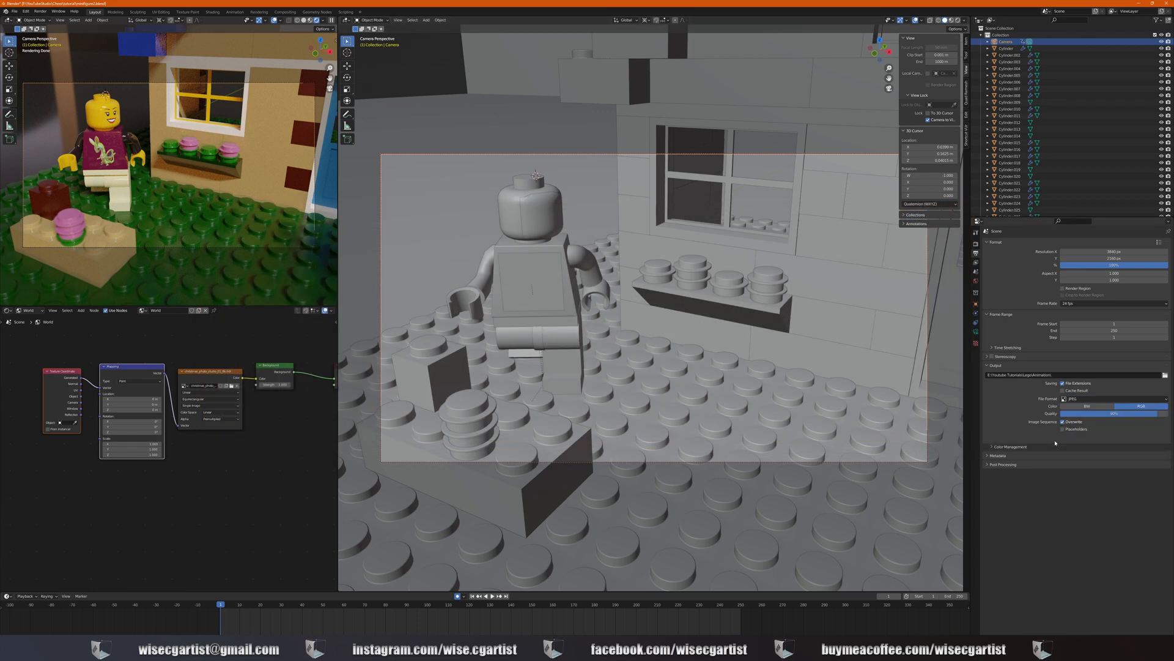
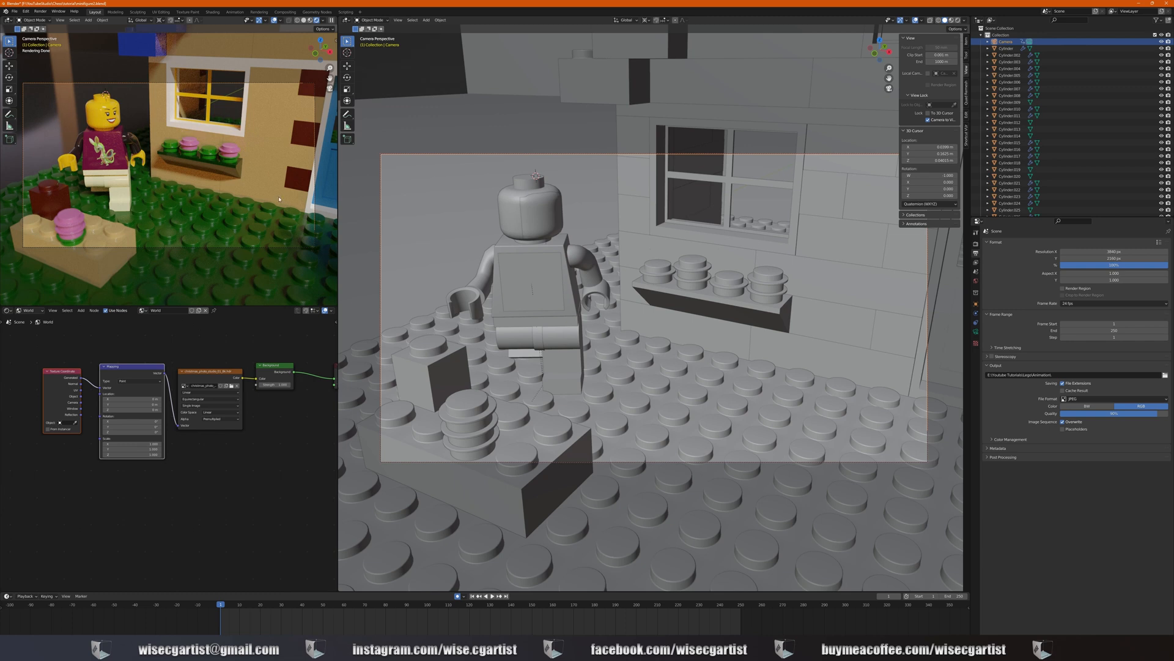
click(40, 11)
click(50, 26)
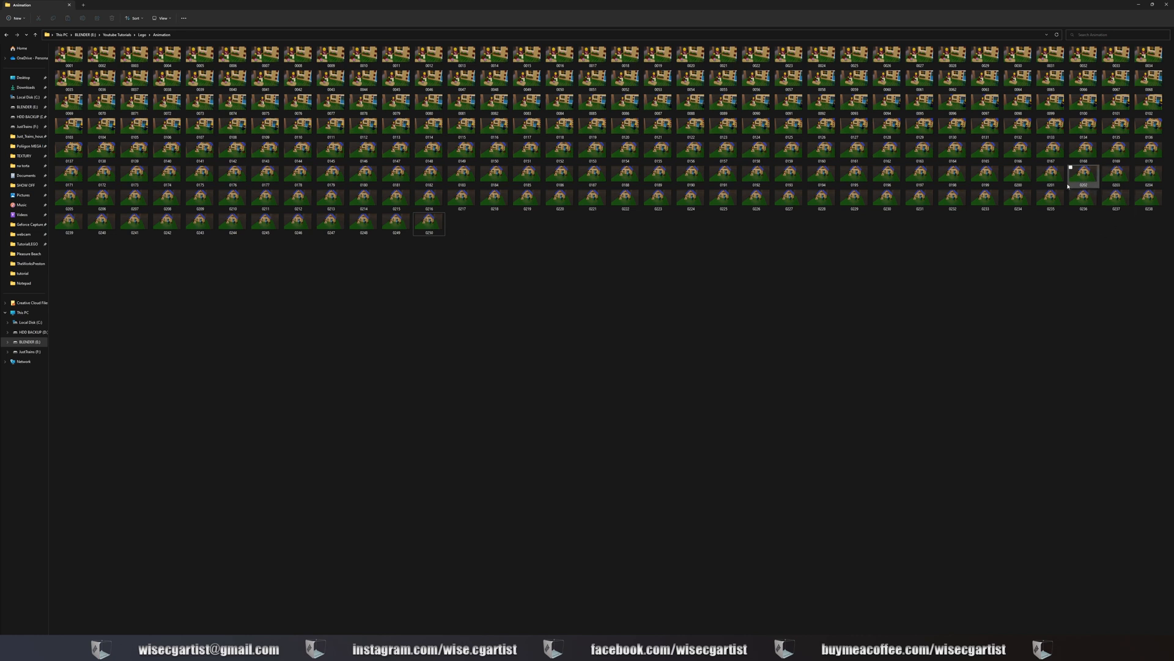
Leave the rendered frames folder, launch a second Blender instance and start a new Video Editing project in it
click(1137, 7)
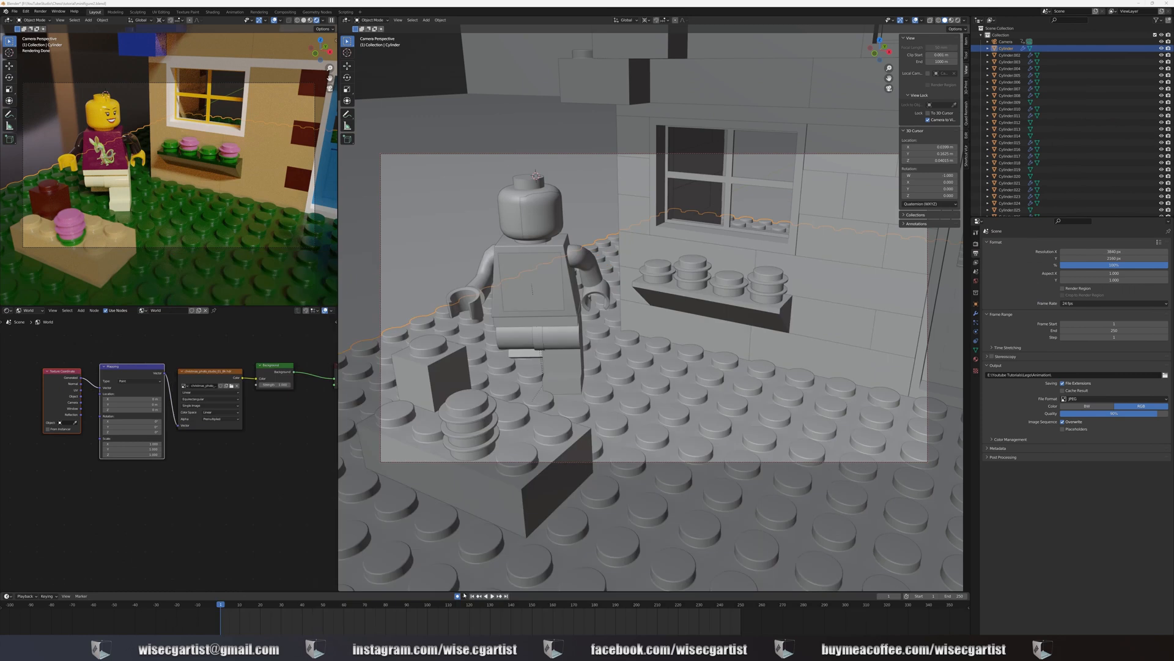
right_click(486, 649)
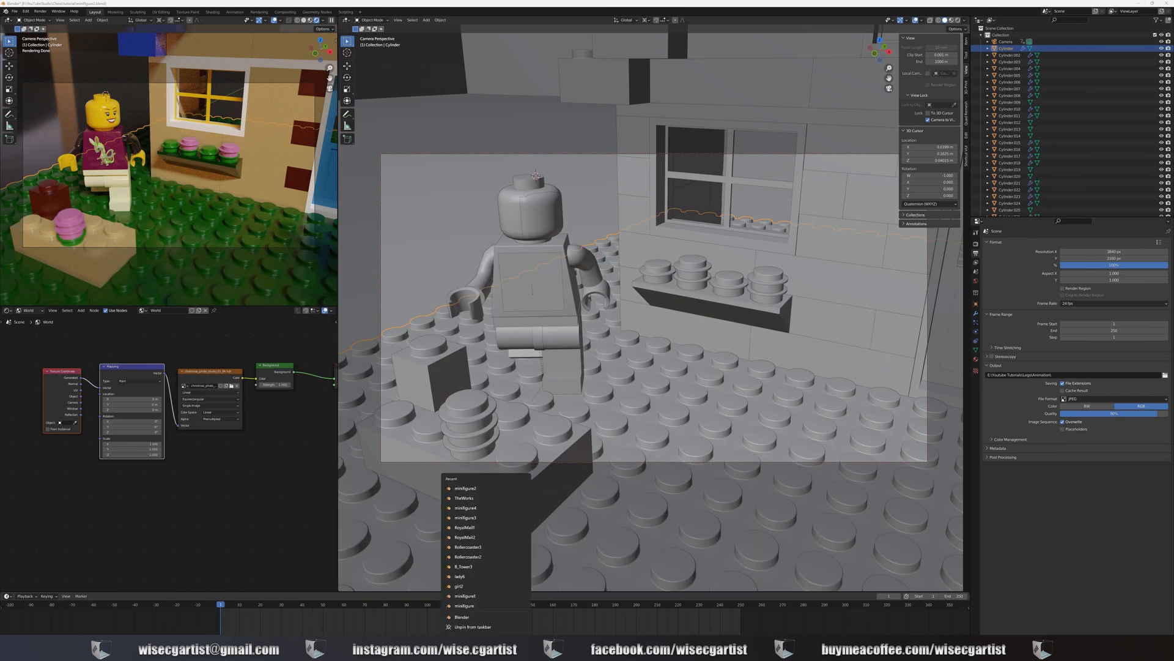
click(463, 617)
mouse_move(486, 649)
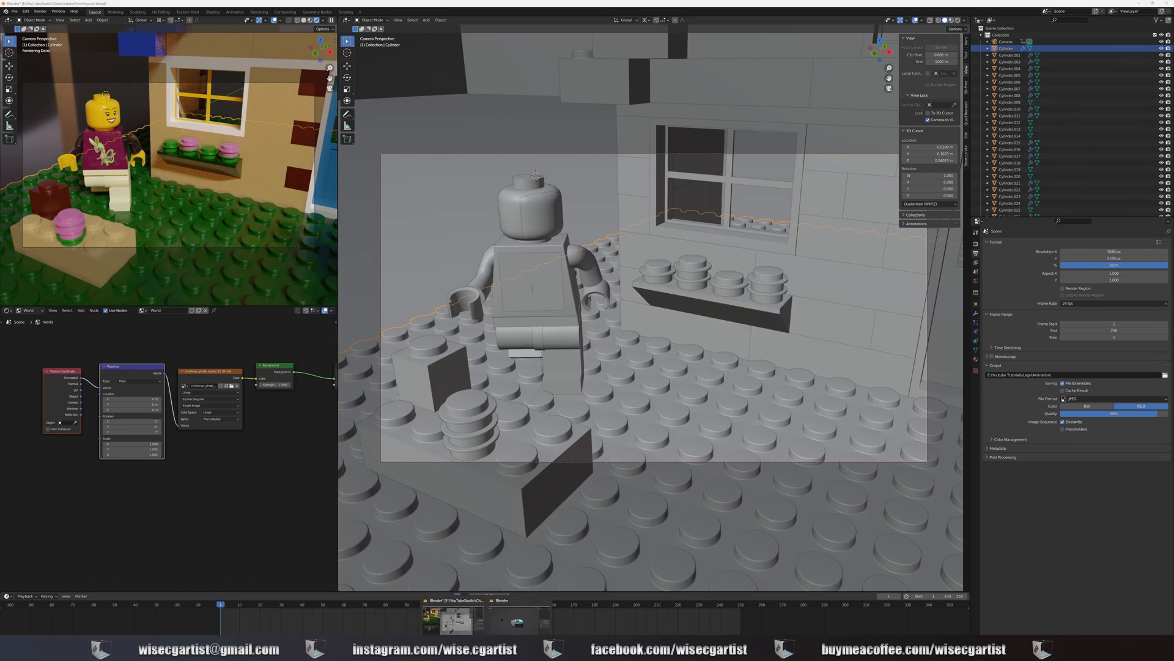
click(506, 631)
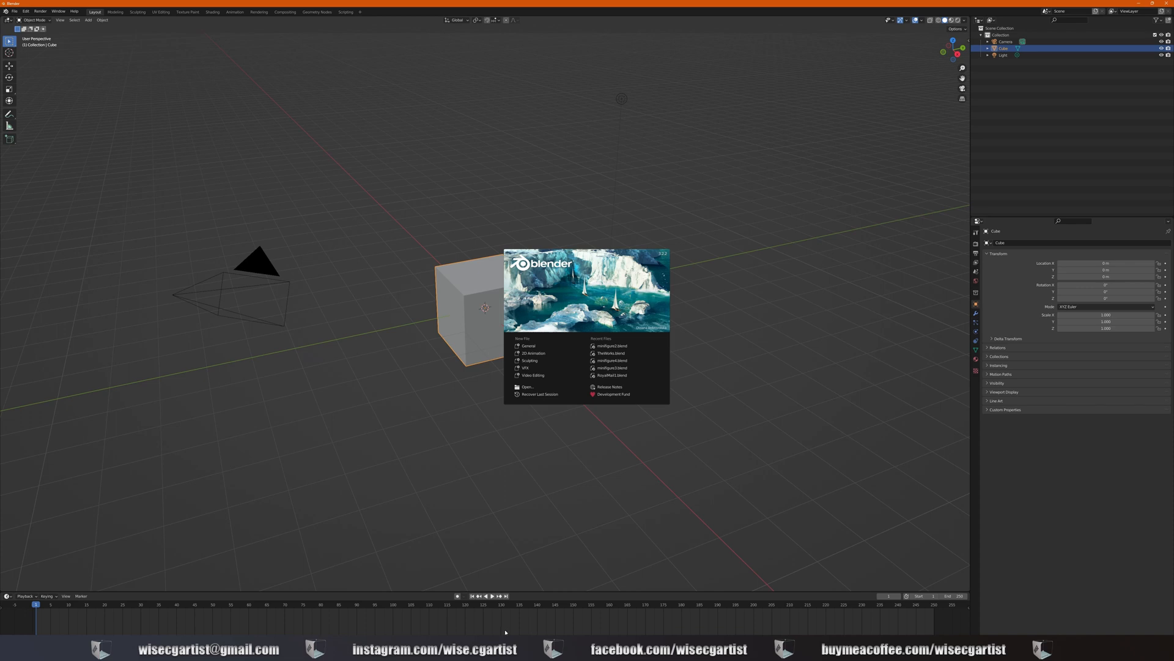
click(545, 375)
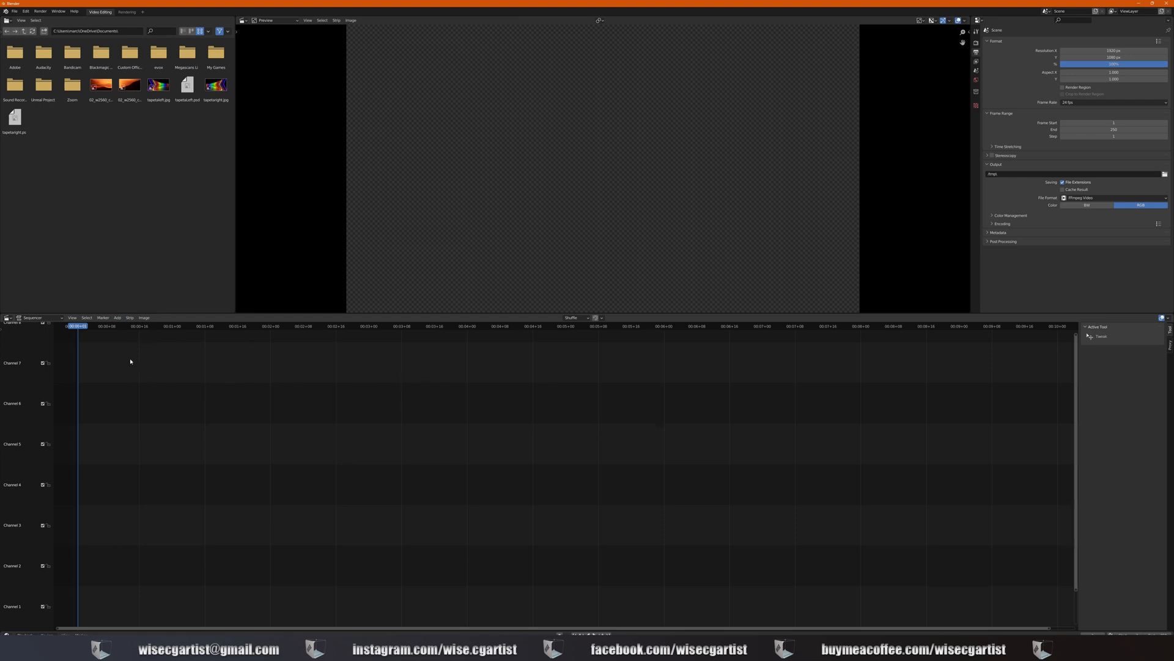
Add all rendered JPEG frames from the Lego folder's Animation subfolder to the sequencer as an image sequence strip
click(117, 318)
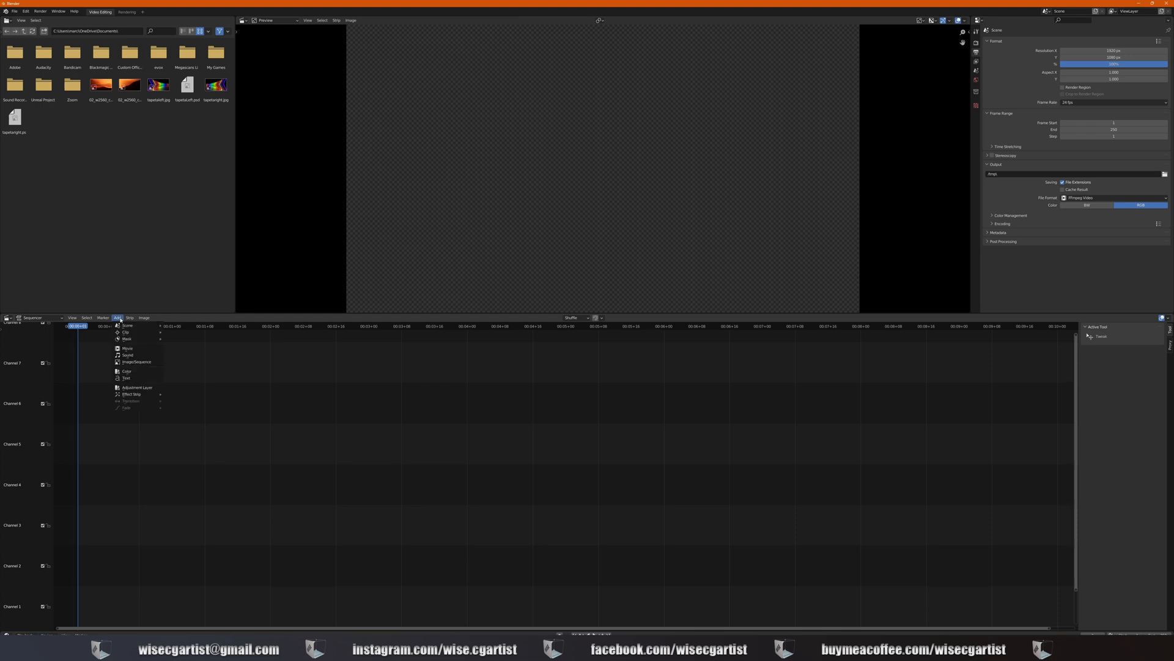
click(137, 362)
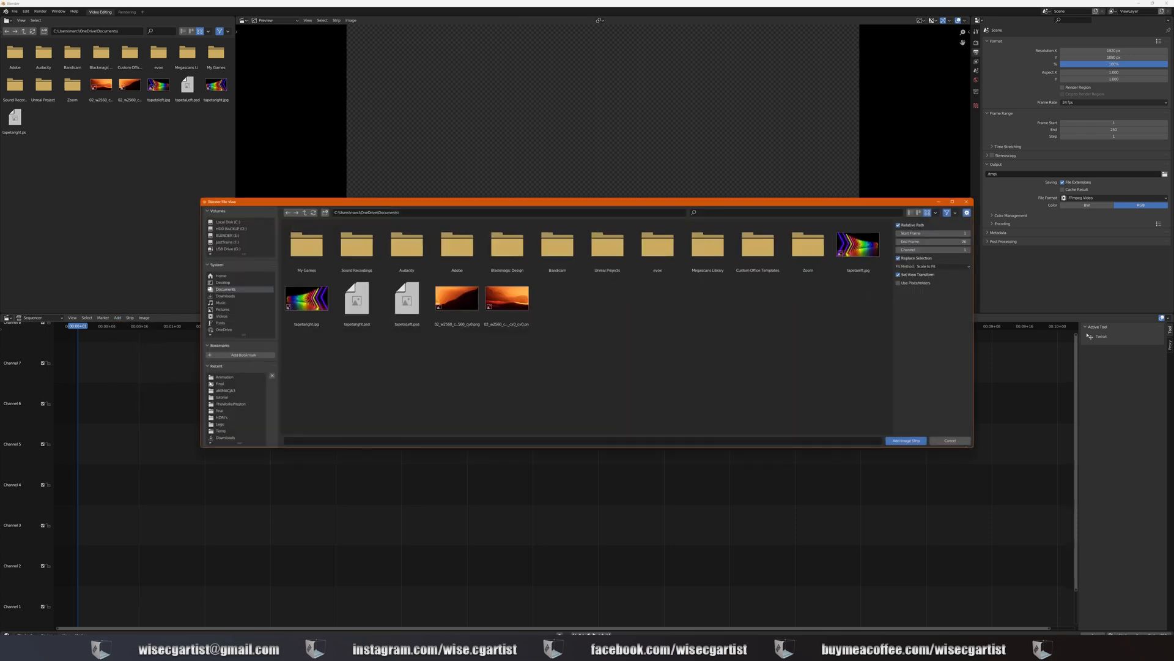
click(241, 425)
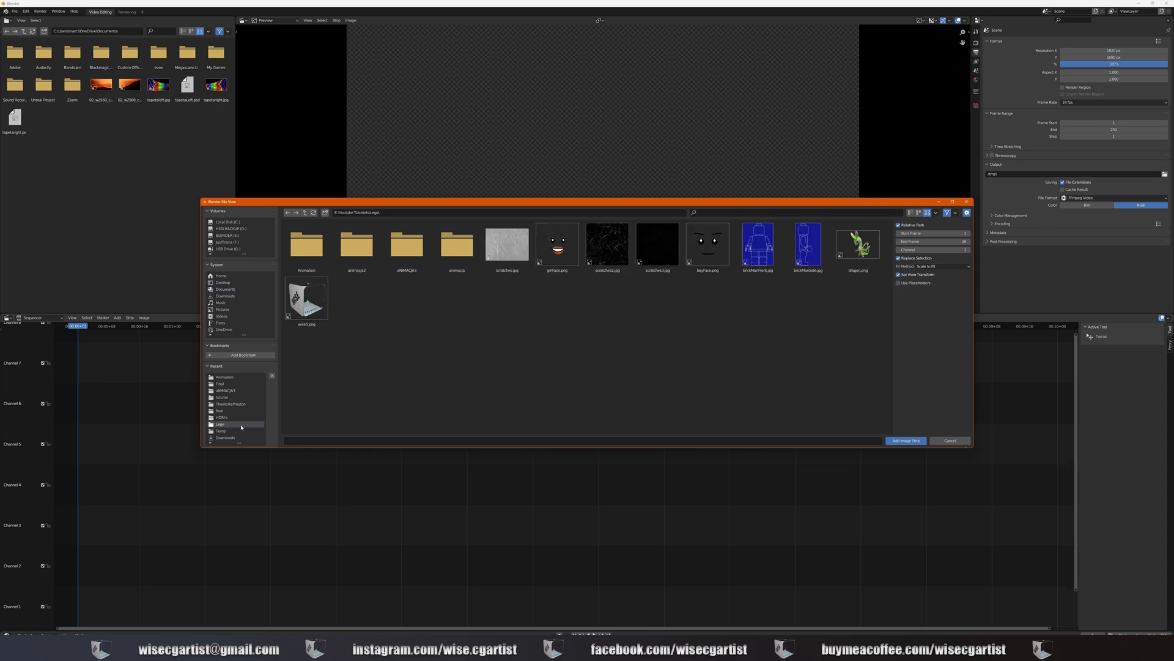
double_click(458, 271)
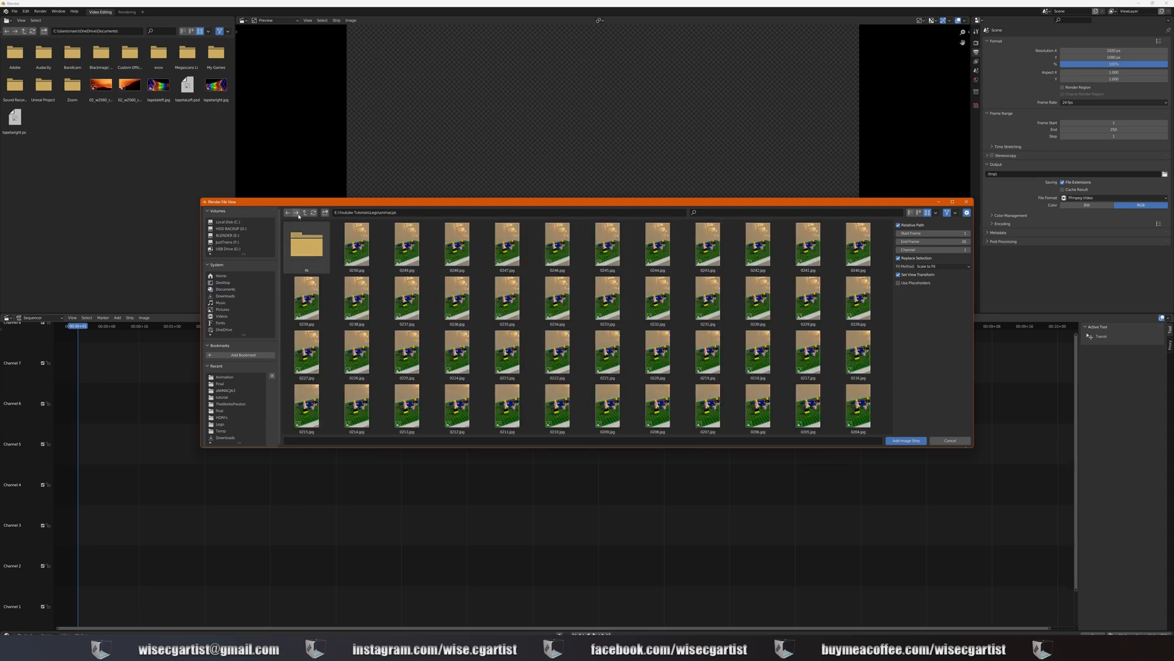
click(305, 213)
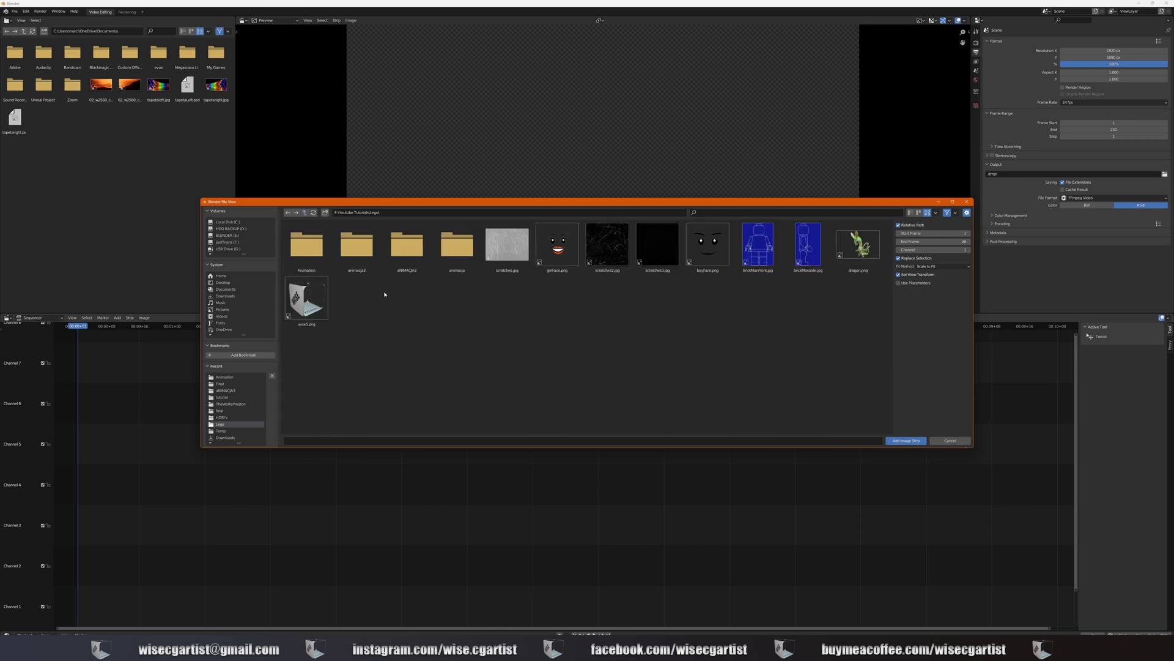
double_click(299, 244)
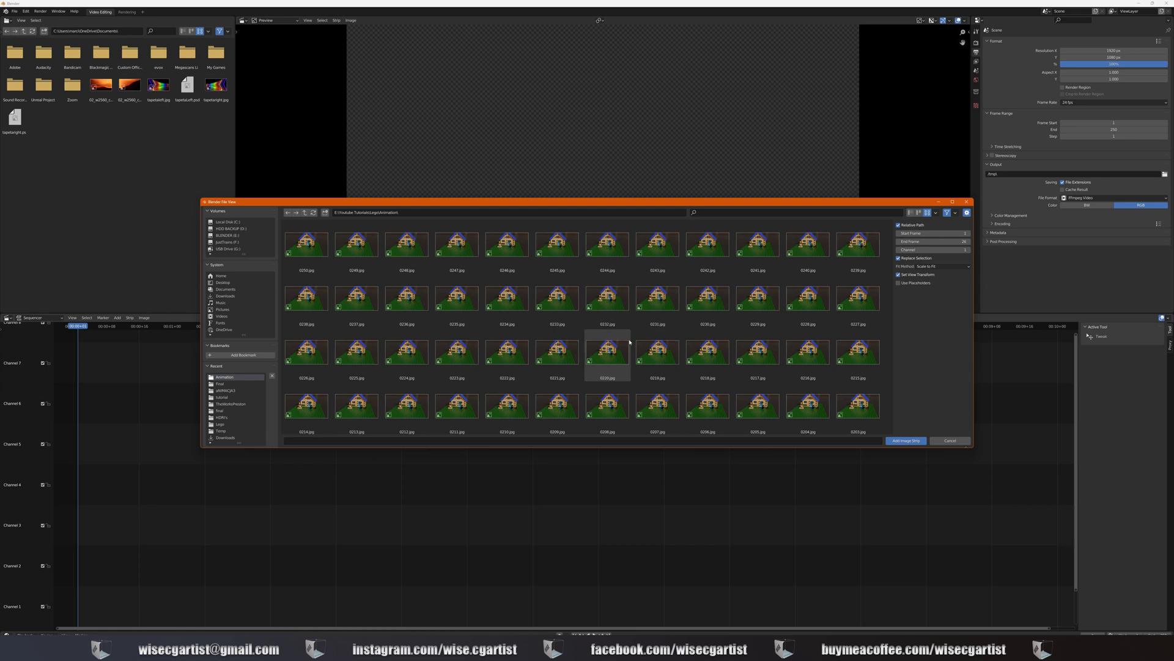
key(a)
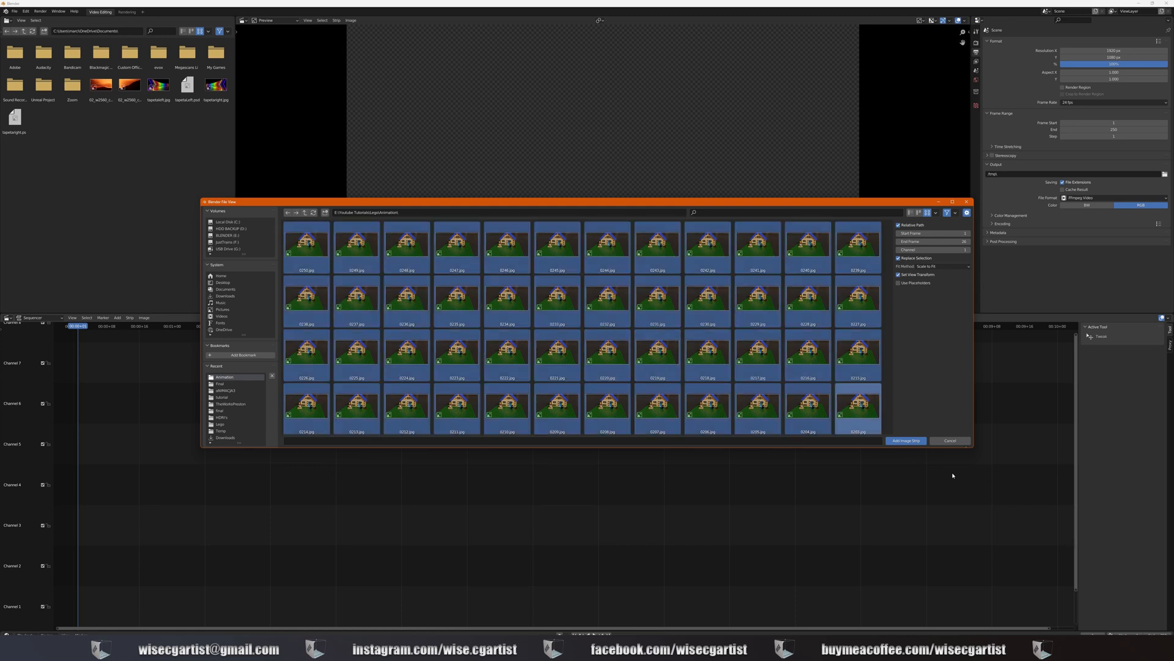
click(905, 440)
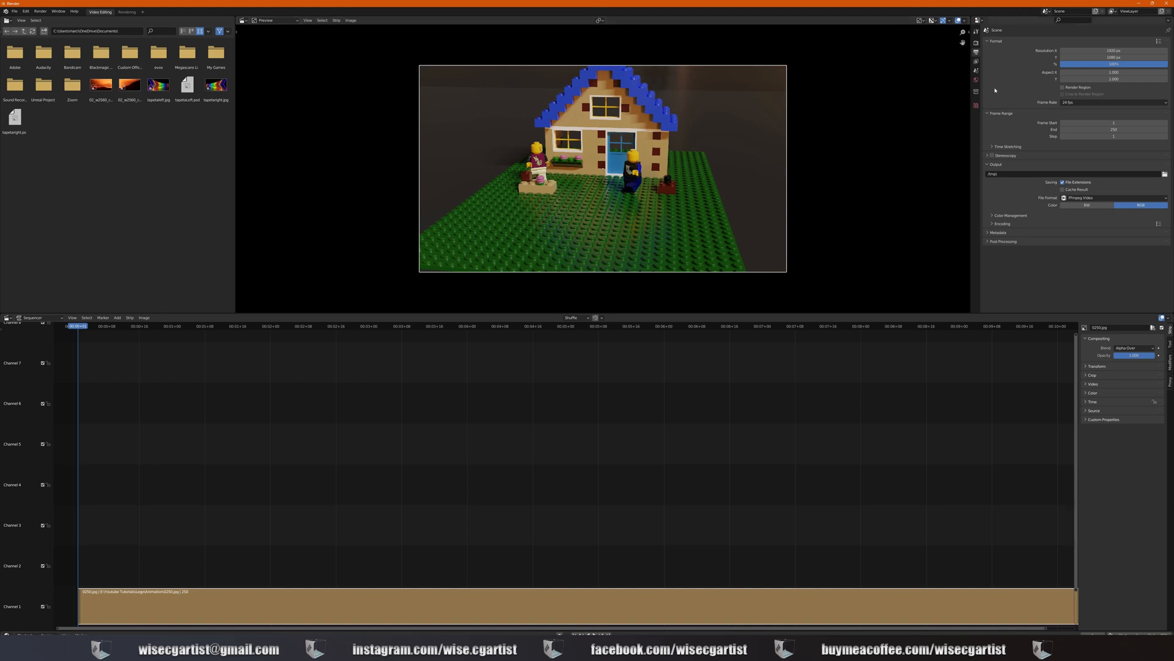
Double the output resolution to 3840 × 2160 px and set the frame rate to 30 fps
double_click(1127, 50)
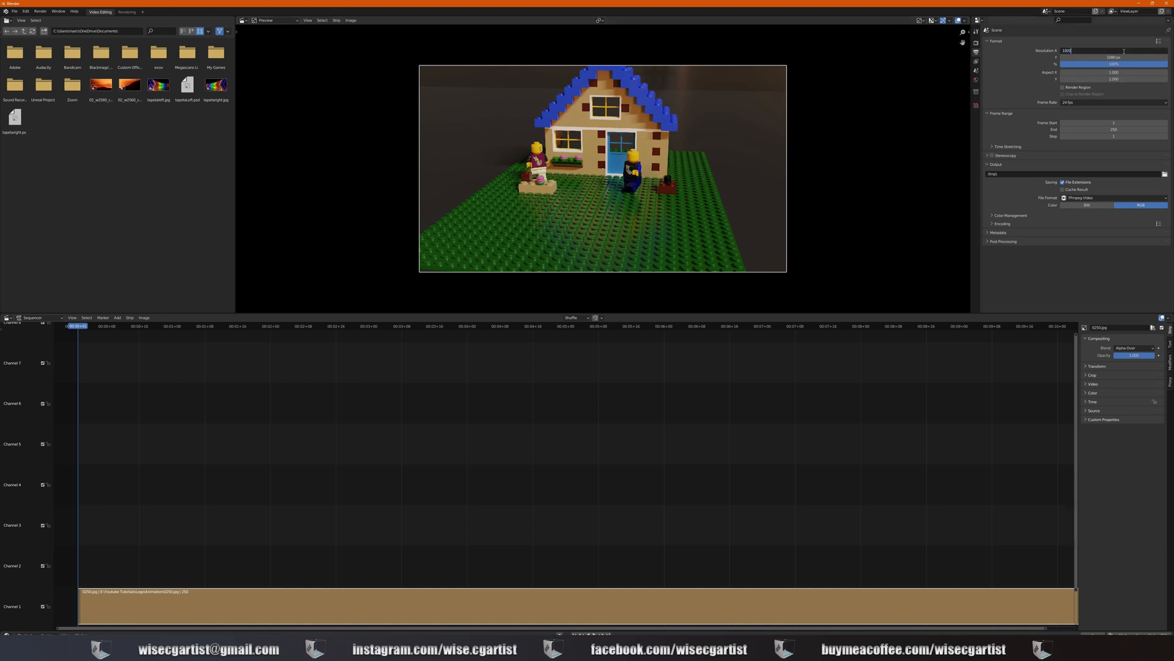
text(*2)
key(Return)
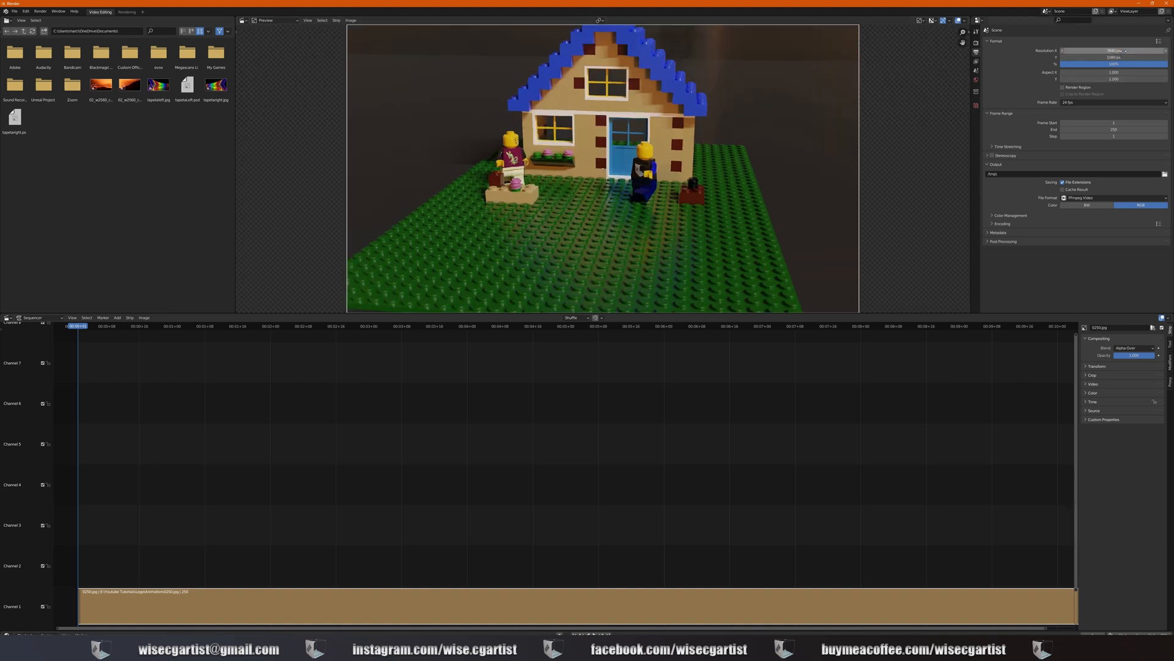
double_click(1119, 57)
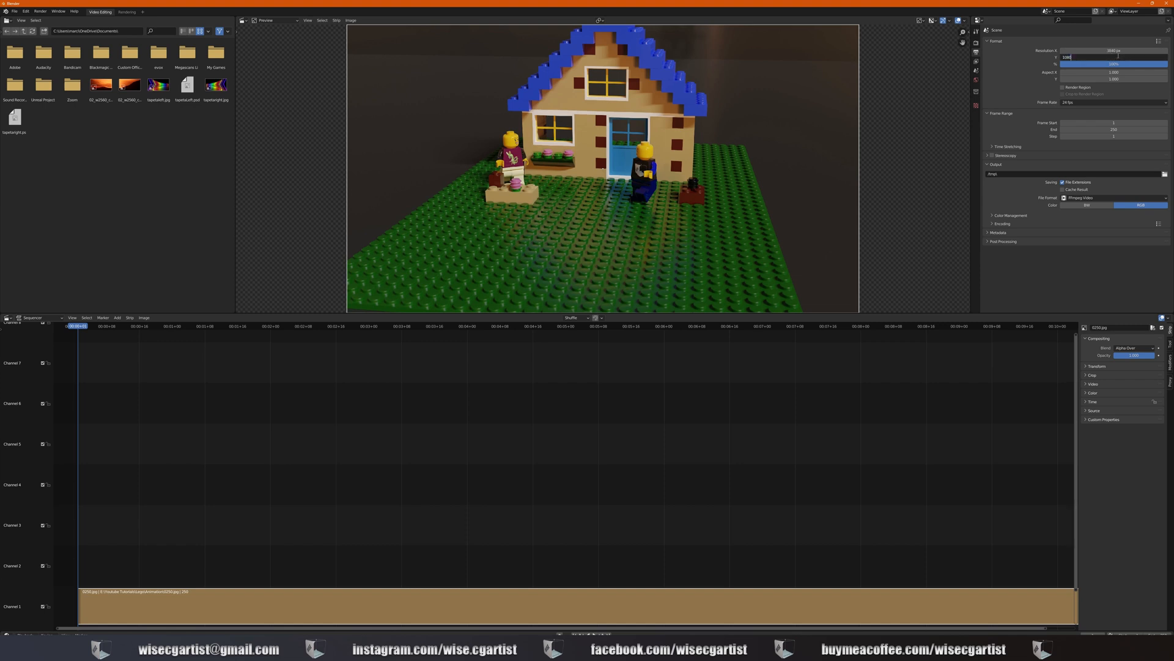
text(*2)
key(Return)
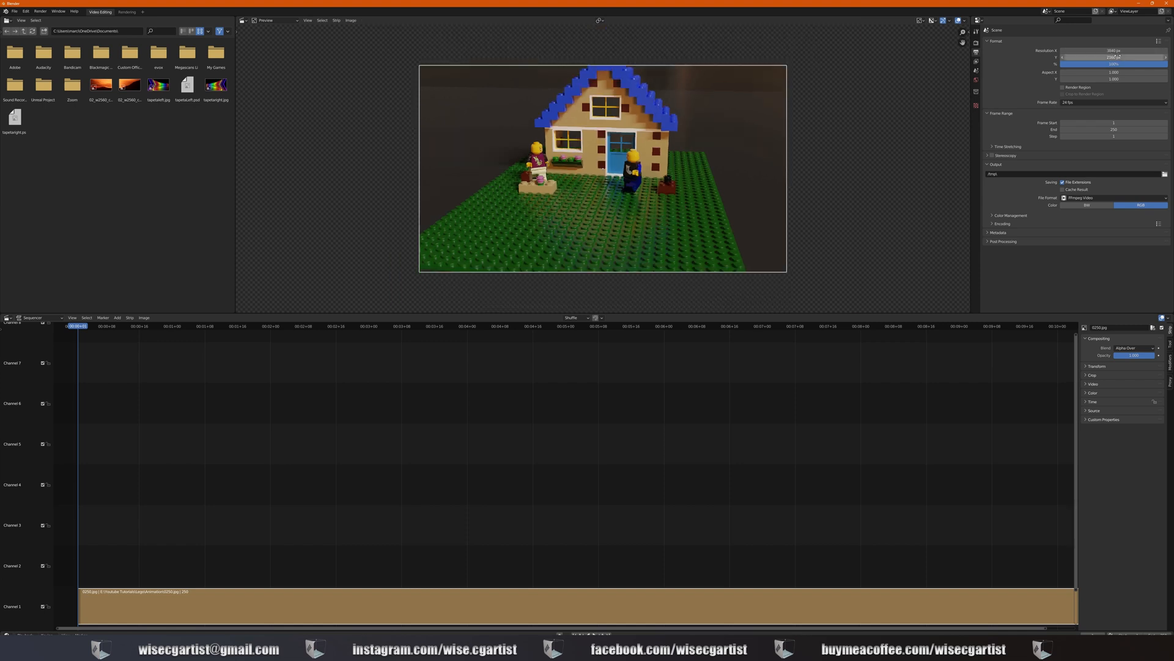
click(1091, 103)
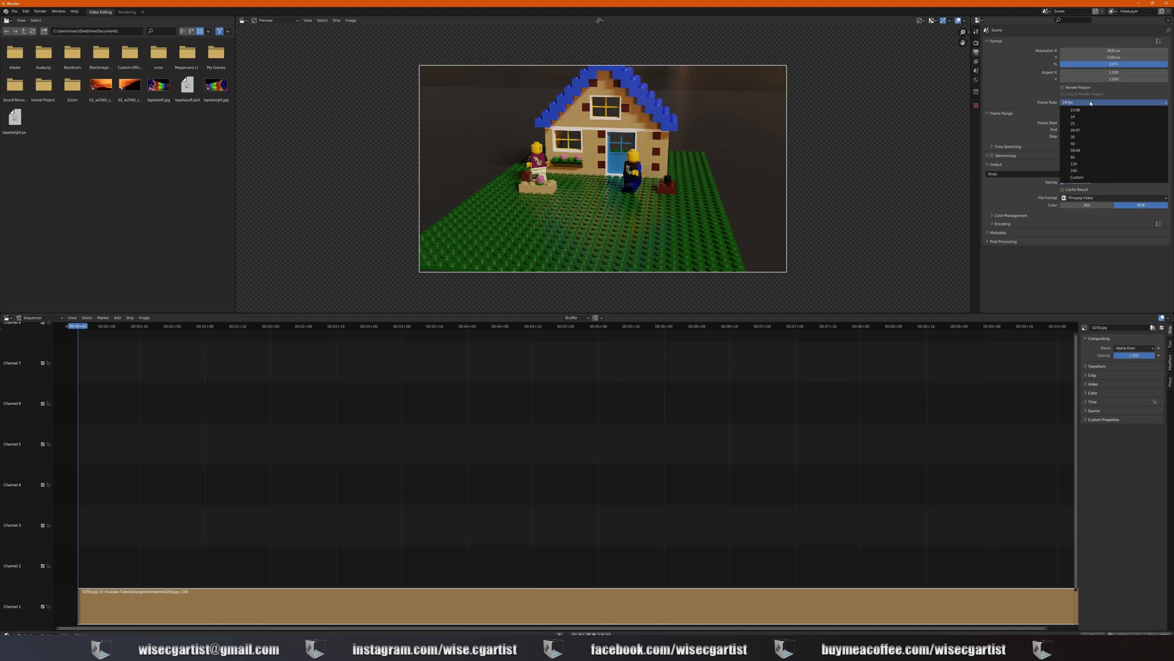
click(1084, 137)
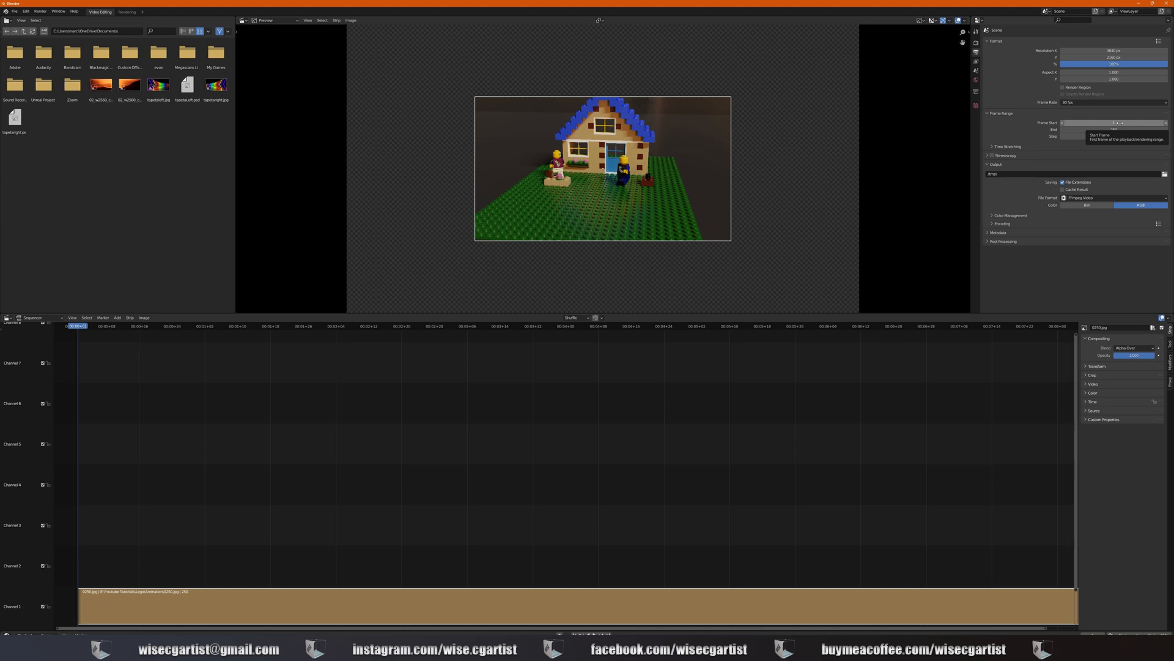
Set the video output path to the Animation folder inside the Lego folder, with Tutorial as the file name
click(1165, 174)
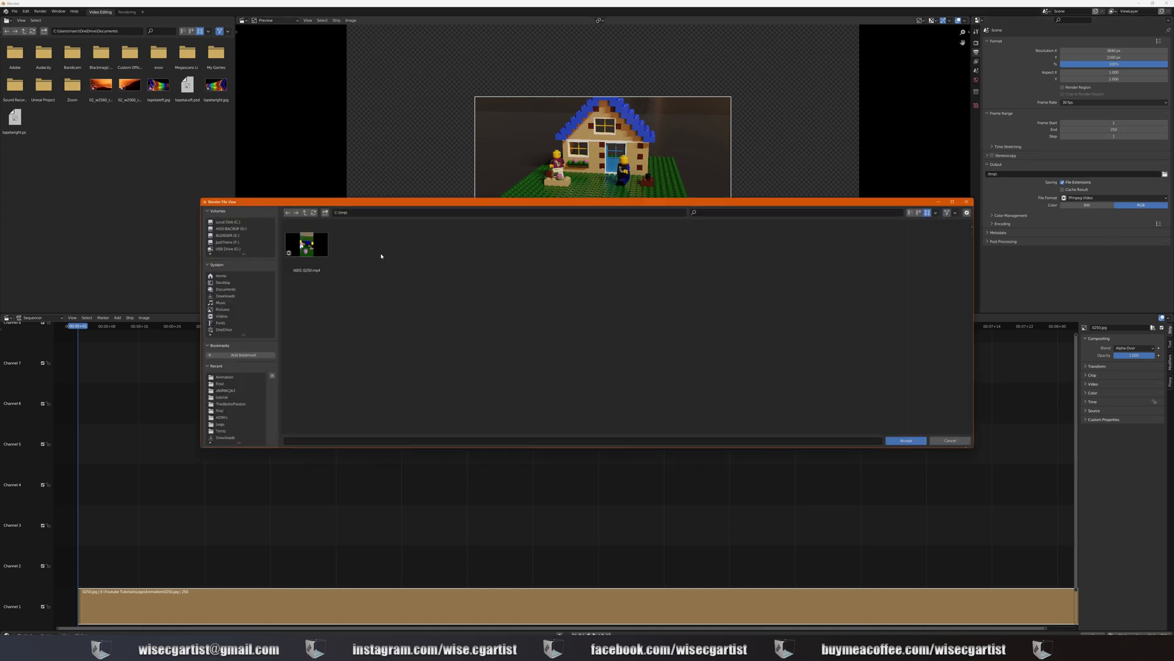
click(220, 424)
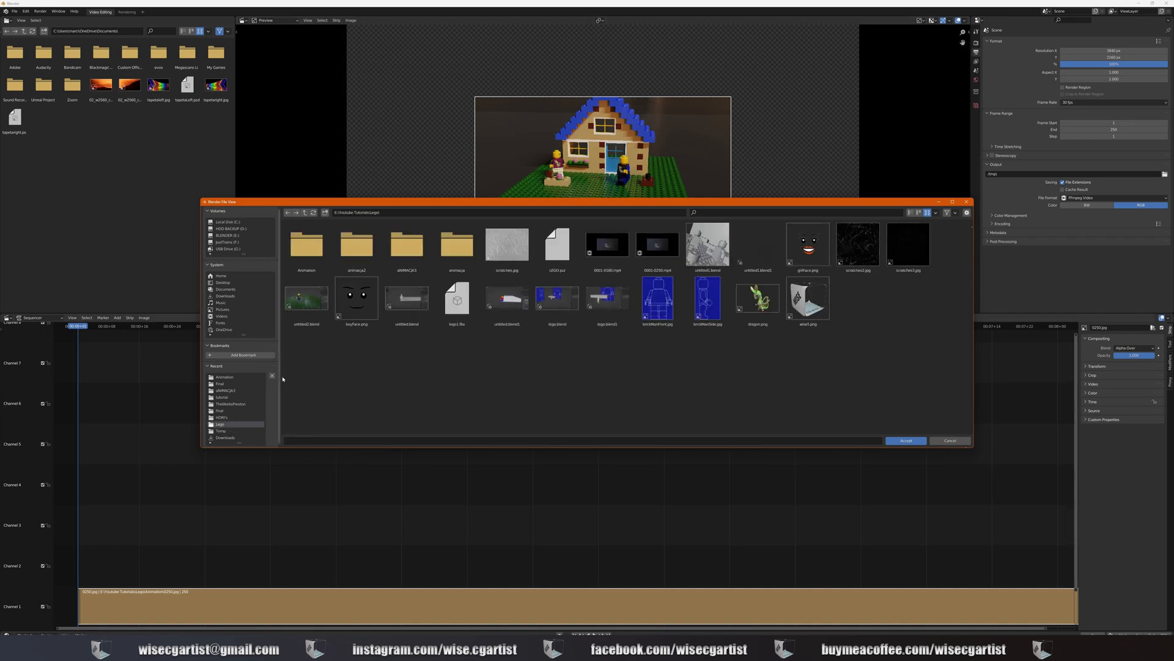
double_click(310, 263)
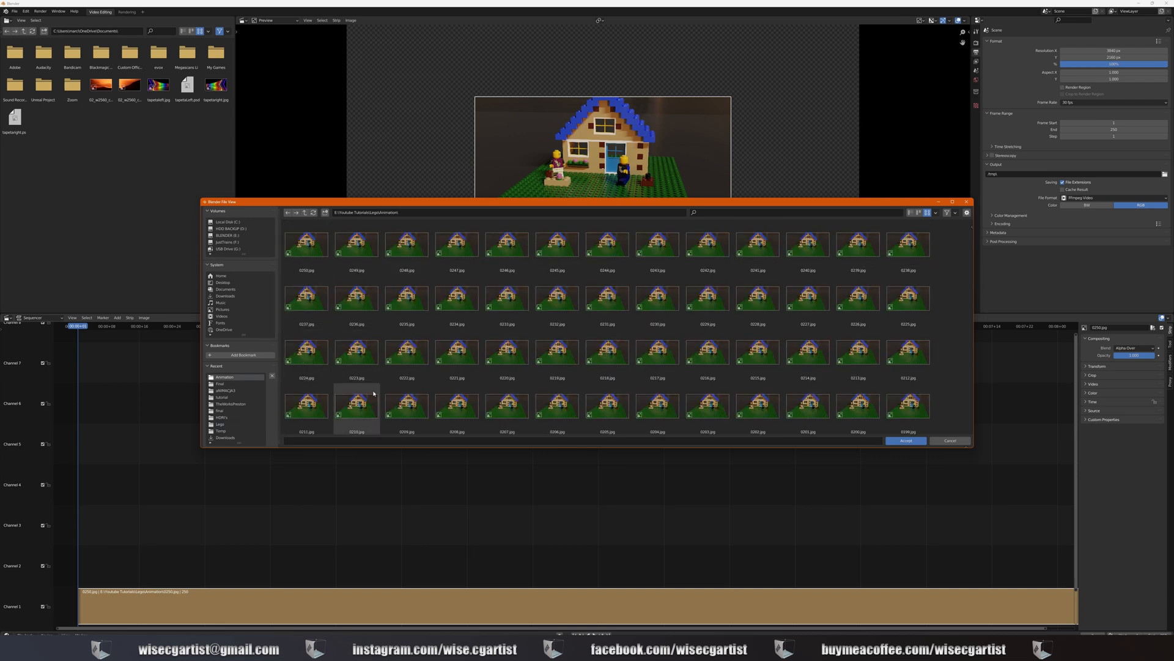
click(403, 441)
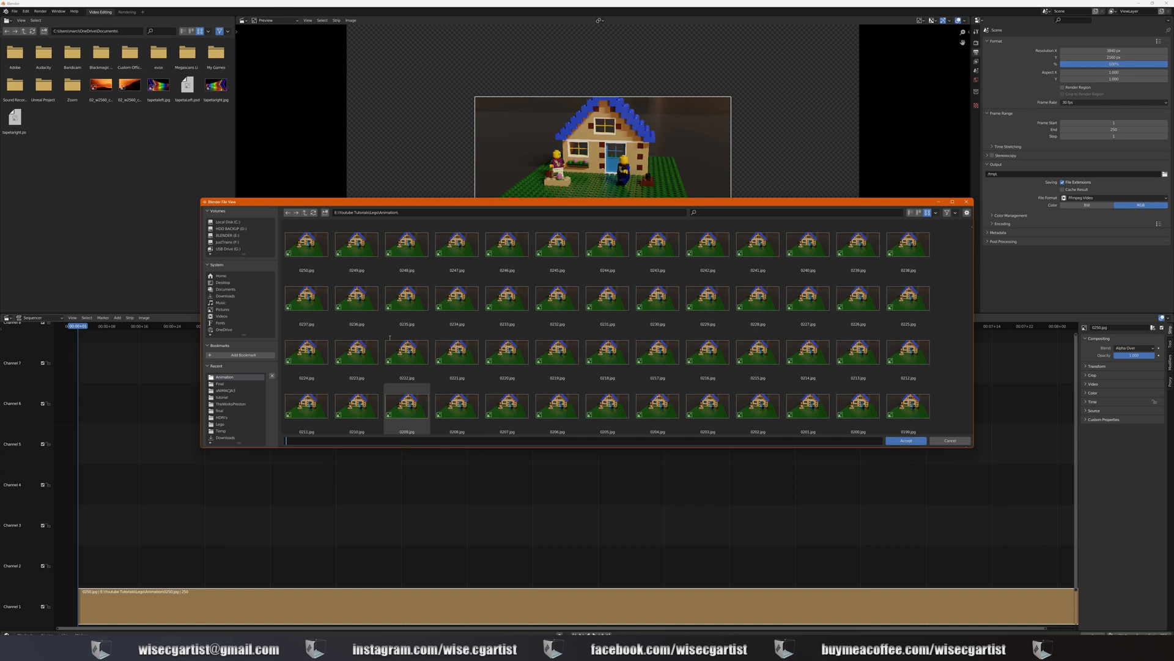
click(906, 441)
click(1061, 175)
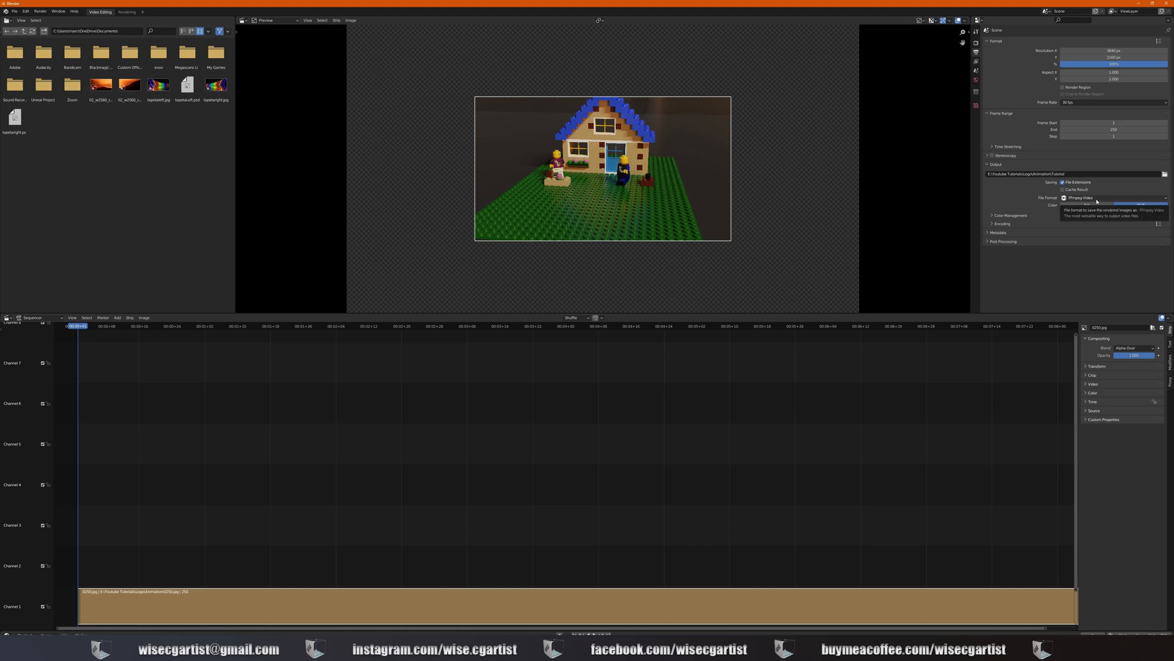
Configure the video encoding with the MPEG-4 container and High Quality output
click(994, 224)
scroll(1056, 238, down, 2)
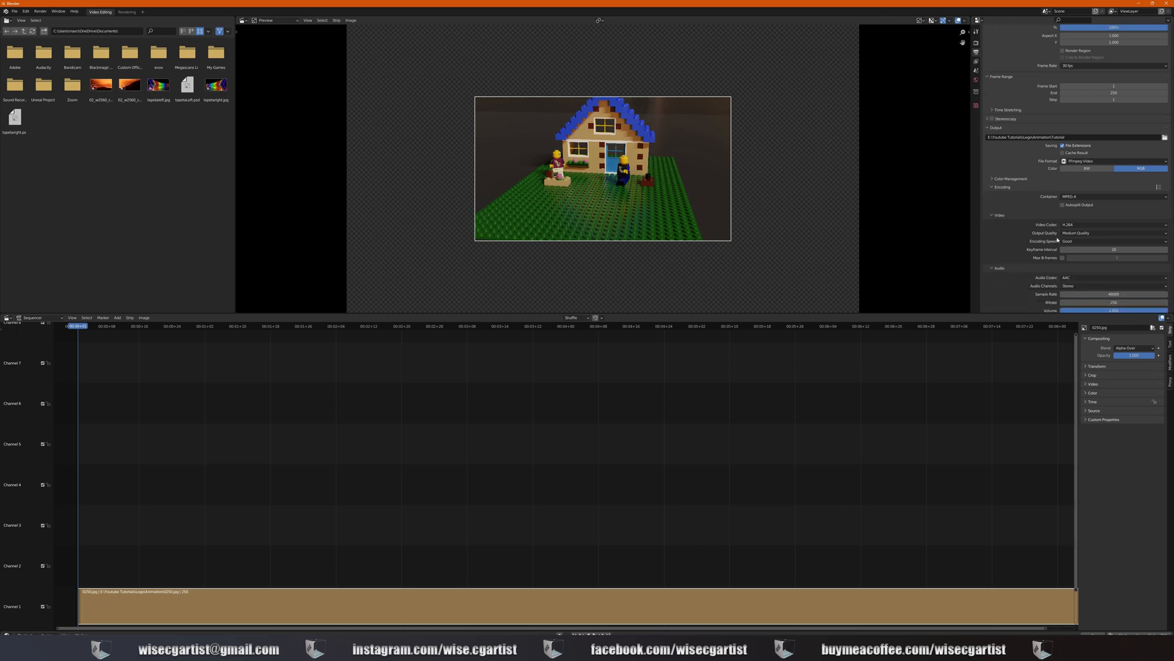
click(1090, 199)
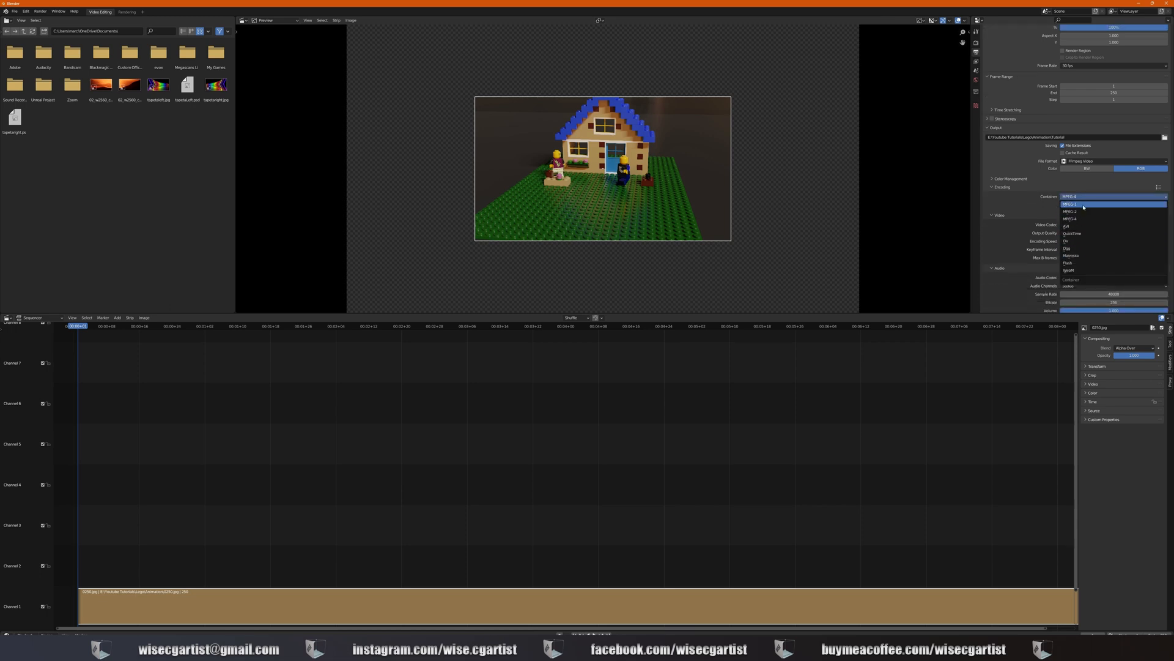
click(1082, 218)
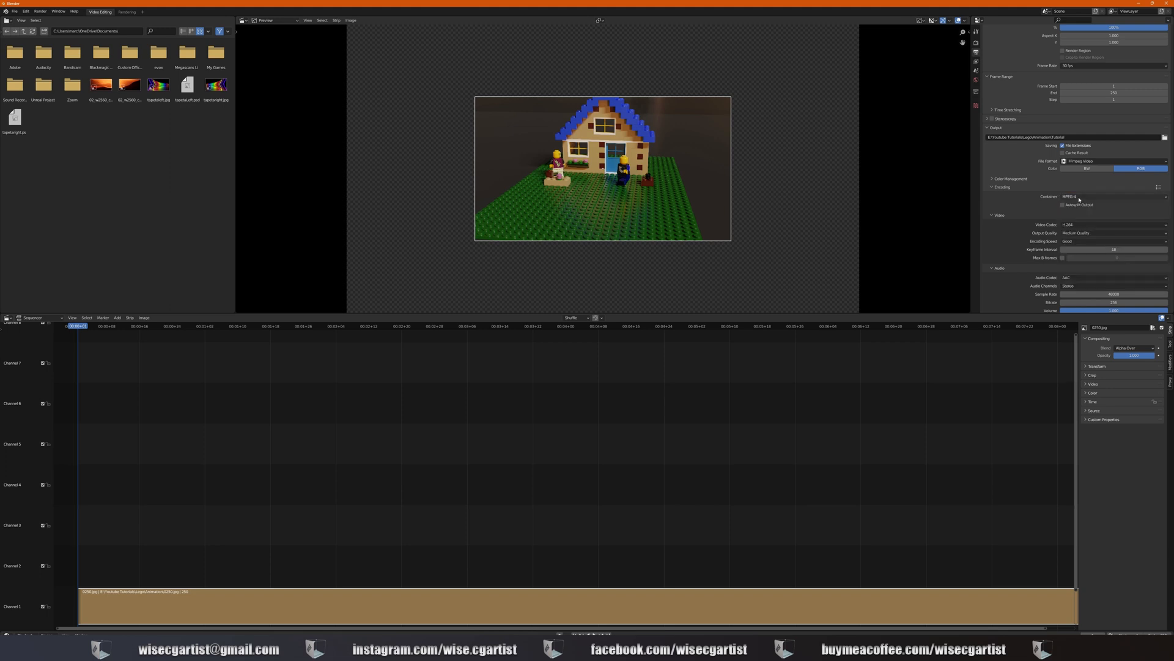
click(1069, 233)
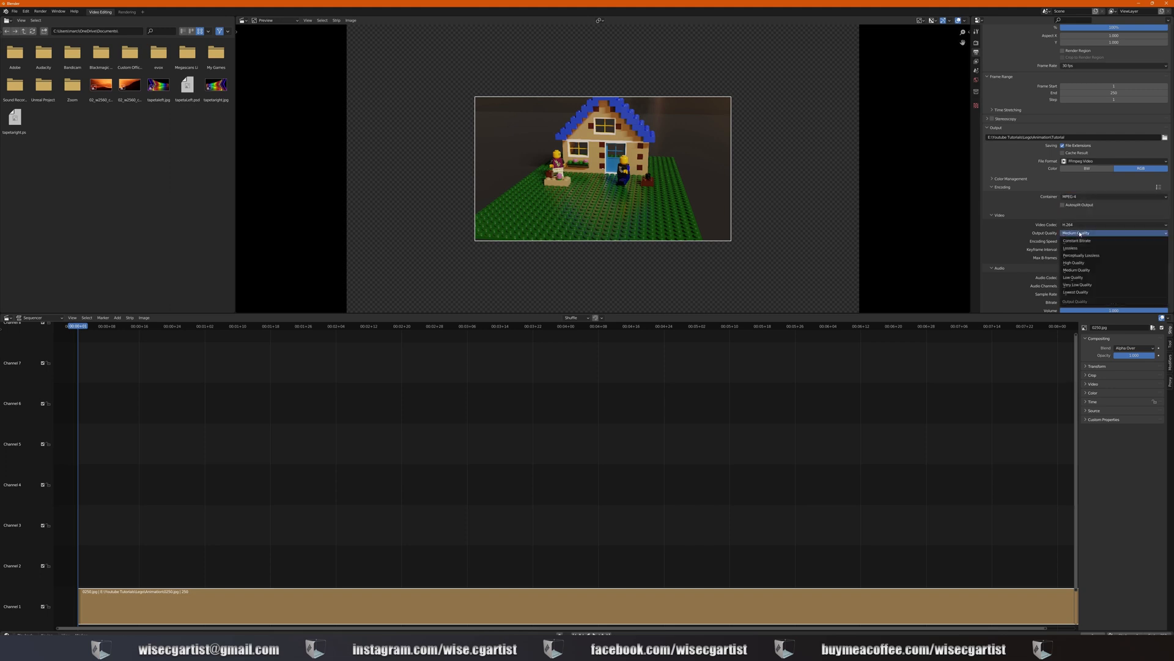
click(1080, 263)
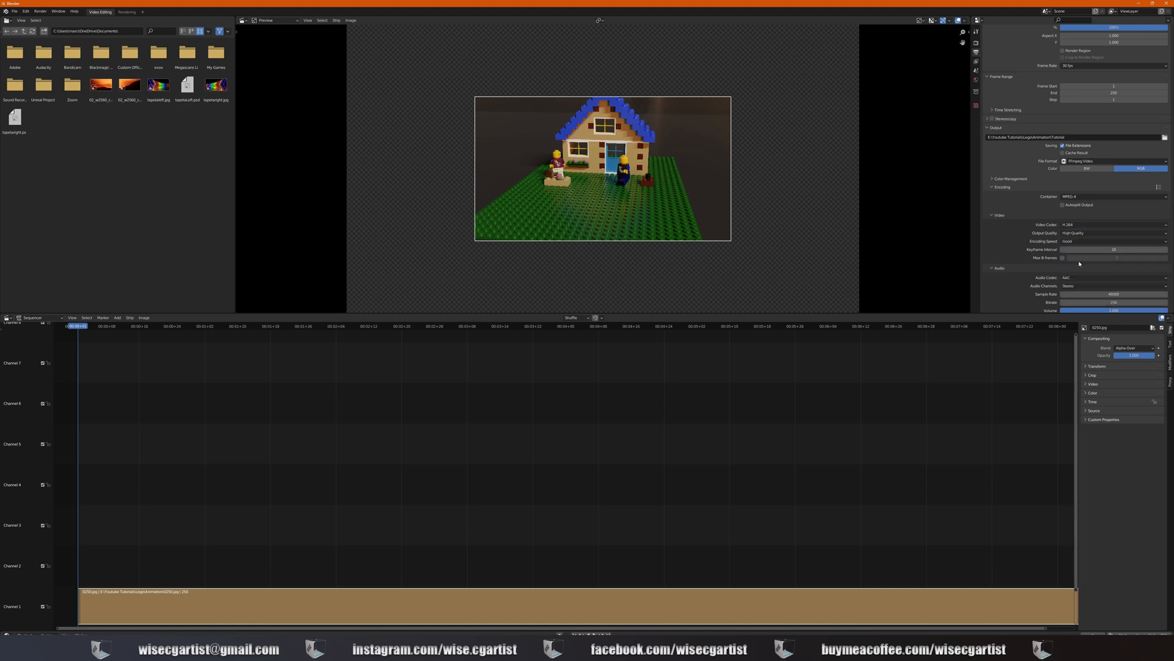
scroll(1098, 255, down, 2)
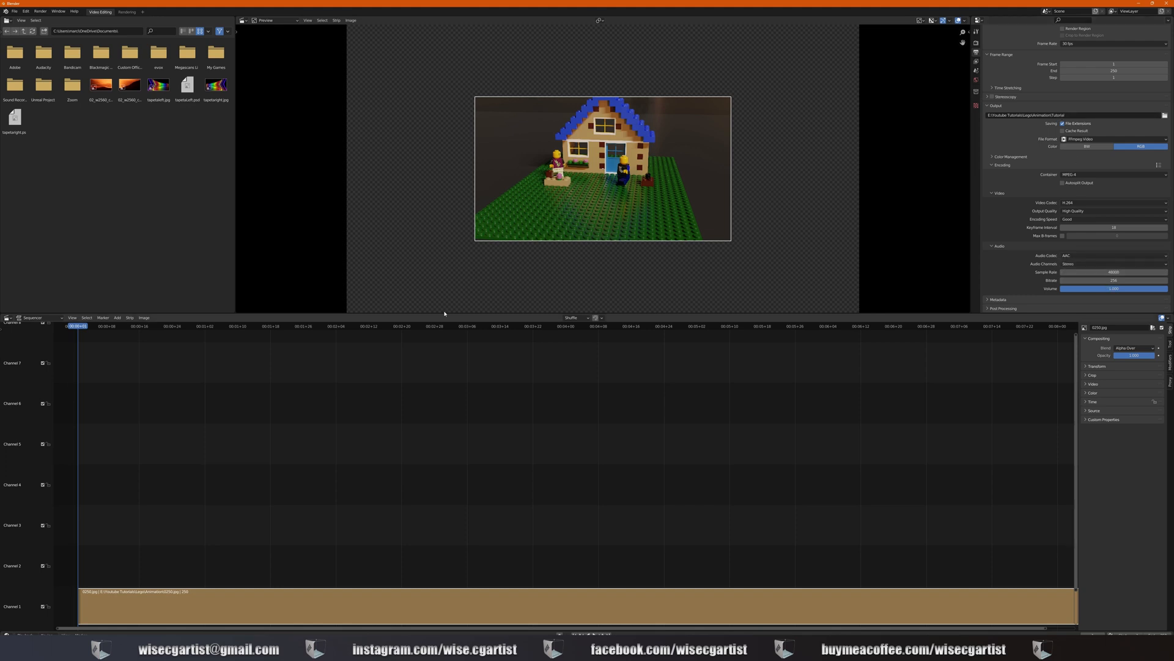
Render the image sequence as a video and play the rendered file from the Animation folder
click(41, 12)
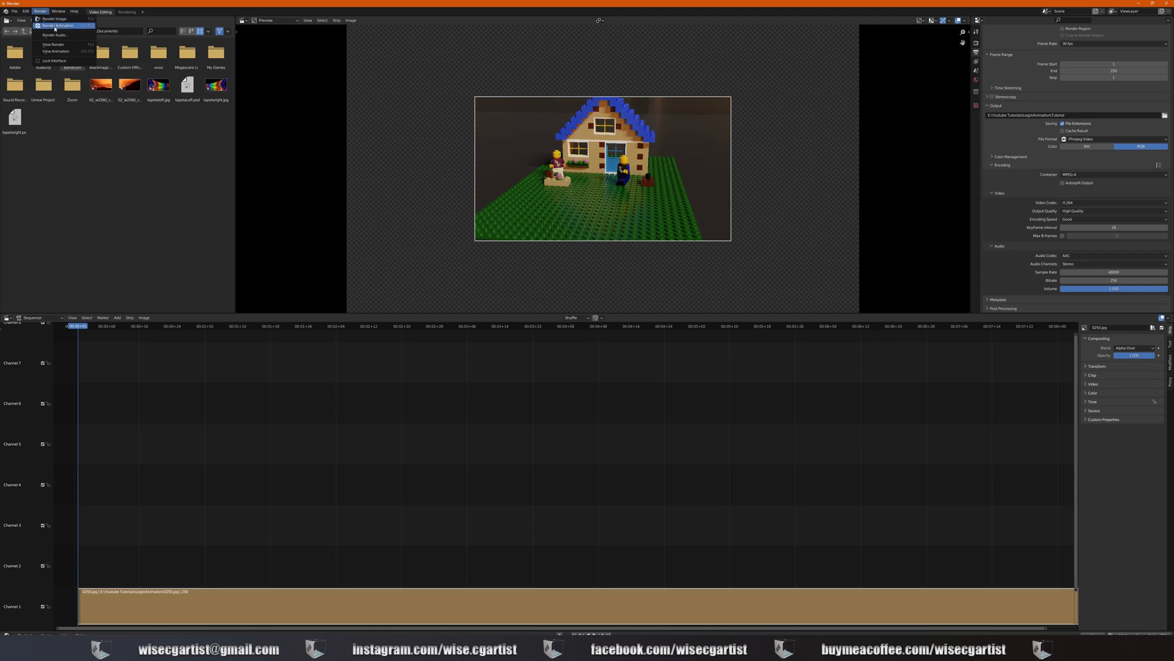
click(55, 26)
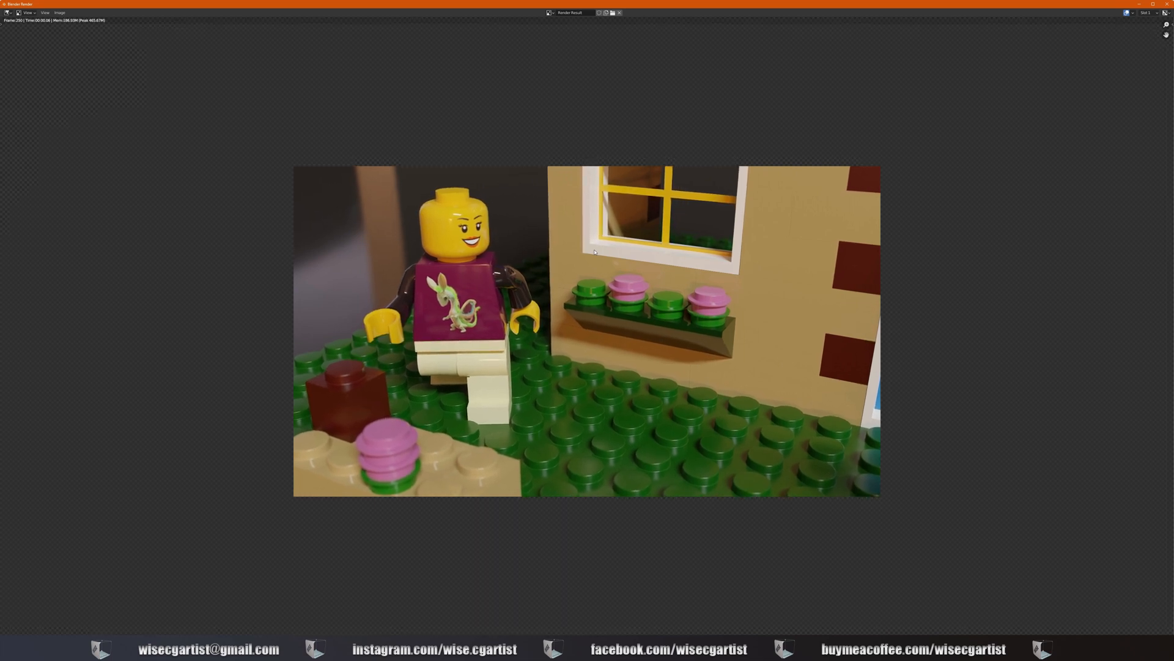
click(1167, 5)
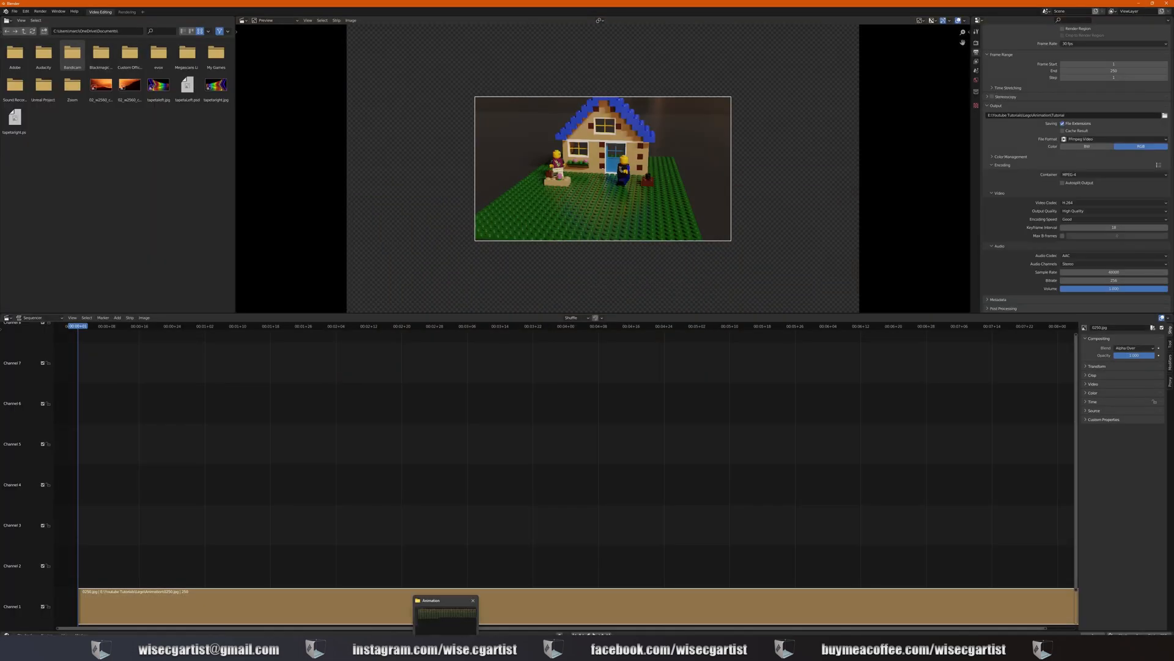
click(446, 614)
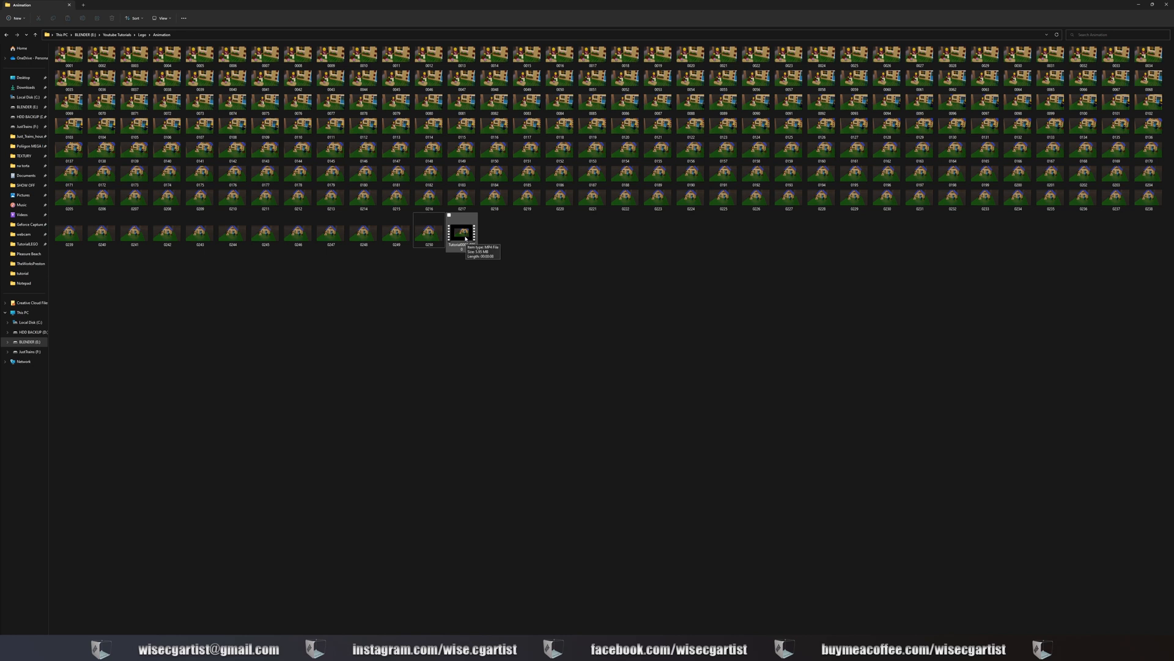
click(463, 234)
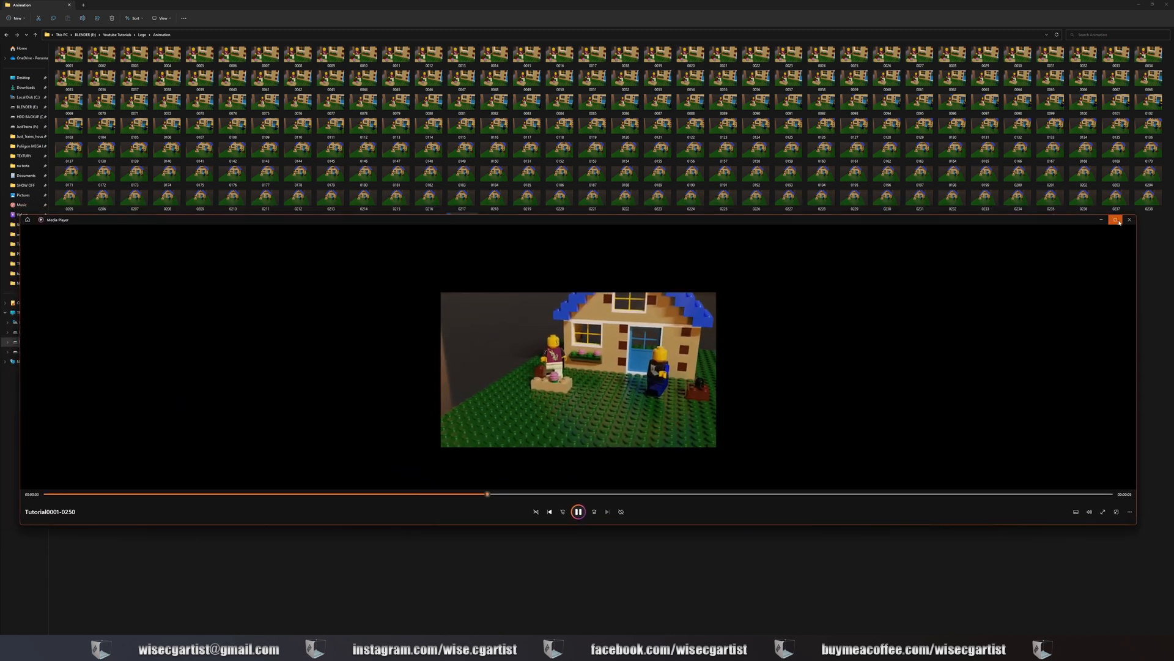
Maximize the media player window and replay the rendered house animation
click(1120, 221)
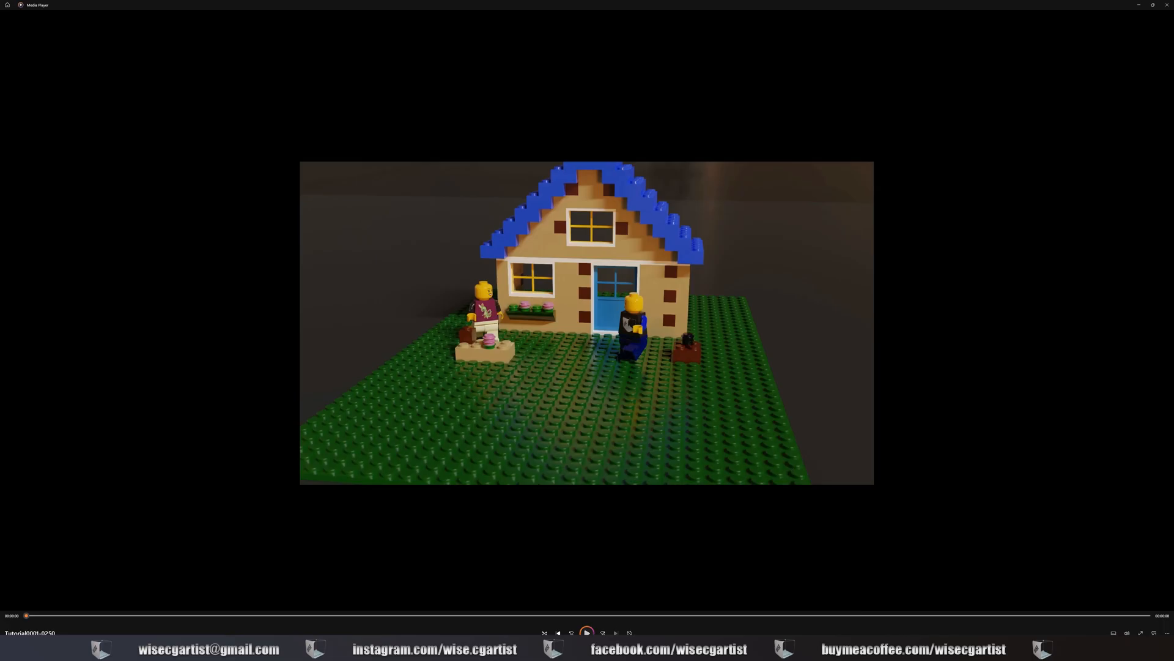
click(587, 634)
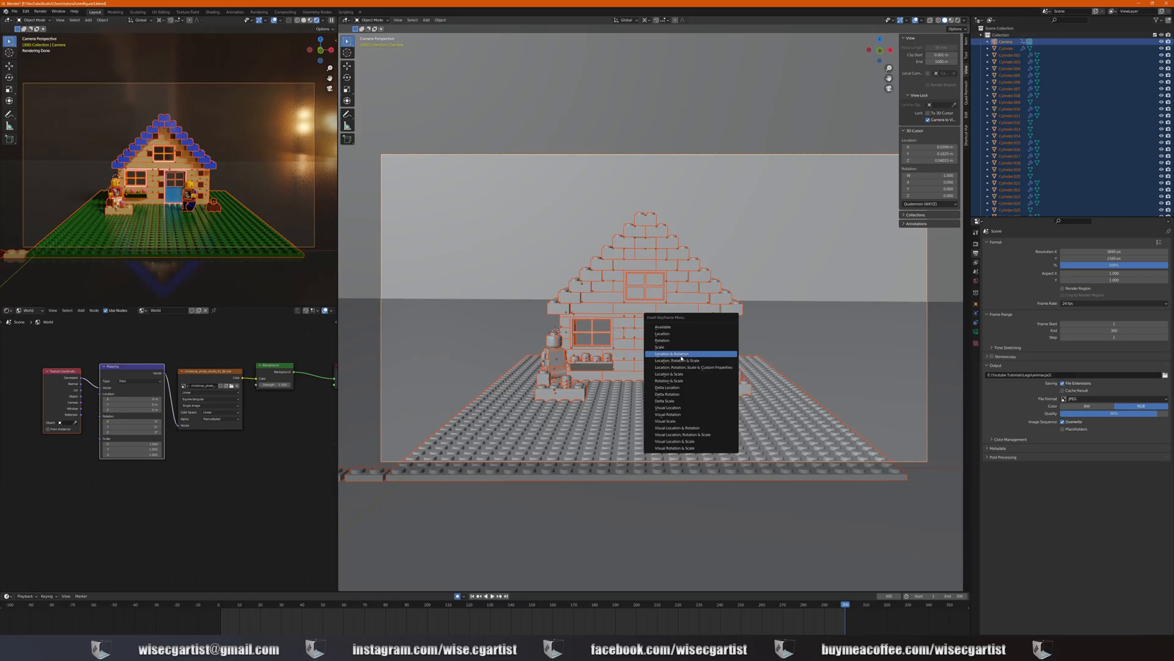
click(681, 354)
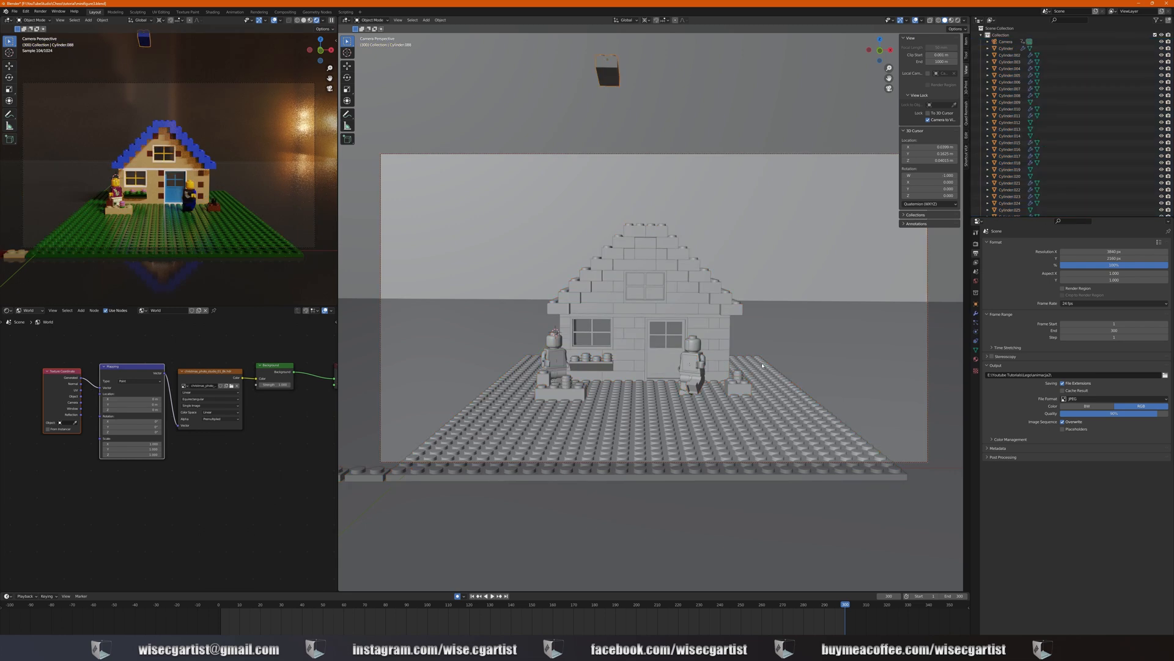
key(ctrl+z)
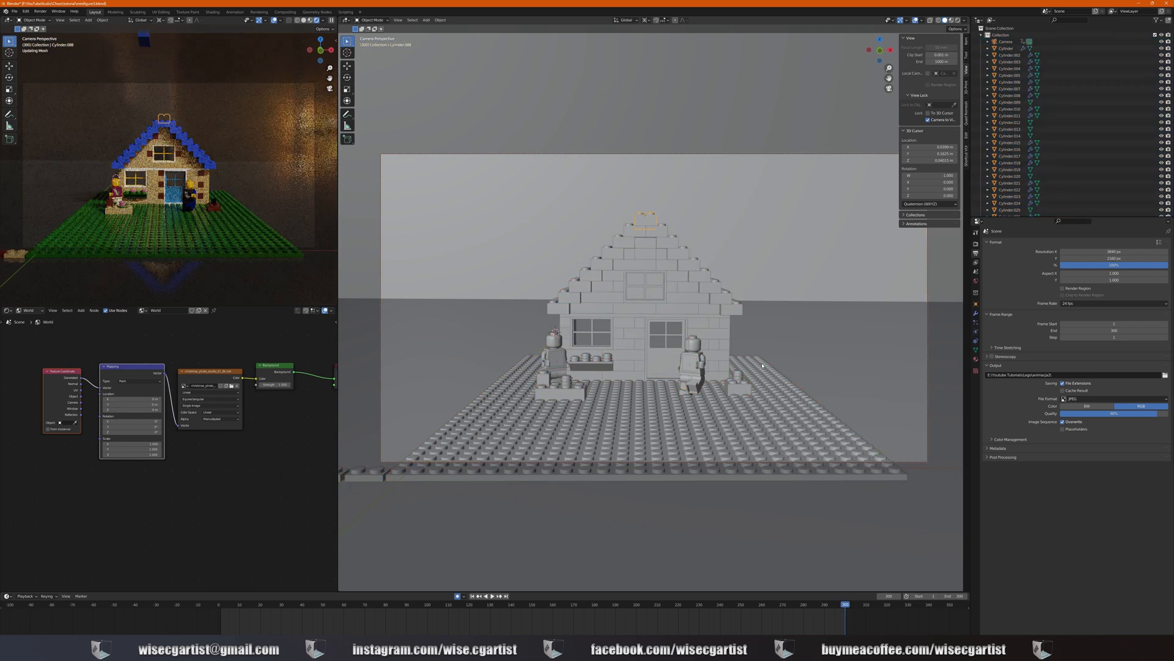
key(ctrl+z)
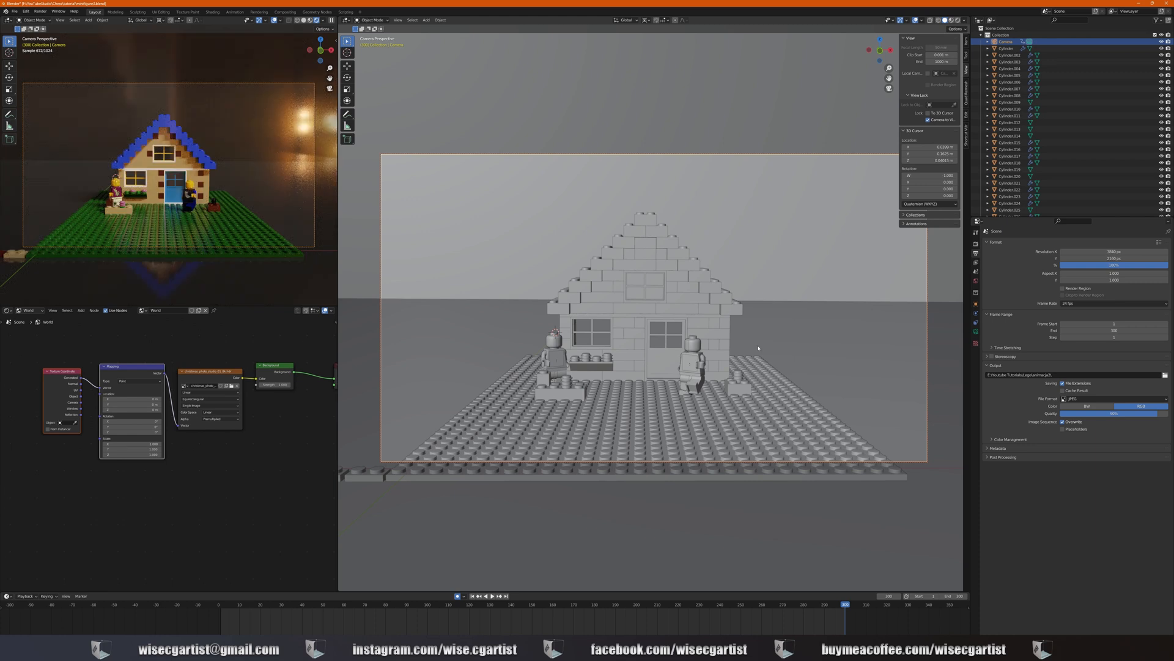
Select every object in the scene and insert a Location & Rotation keyframe at frame 300
key(a)
key(i)
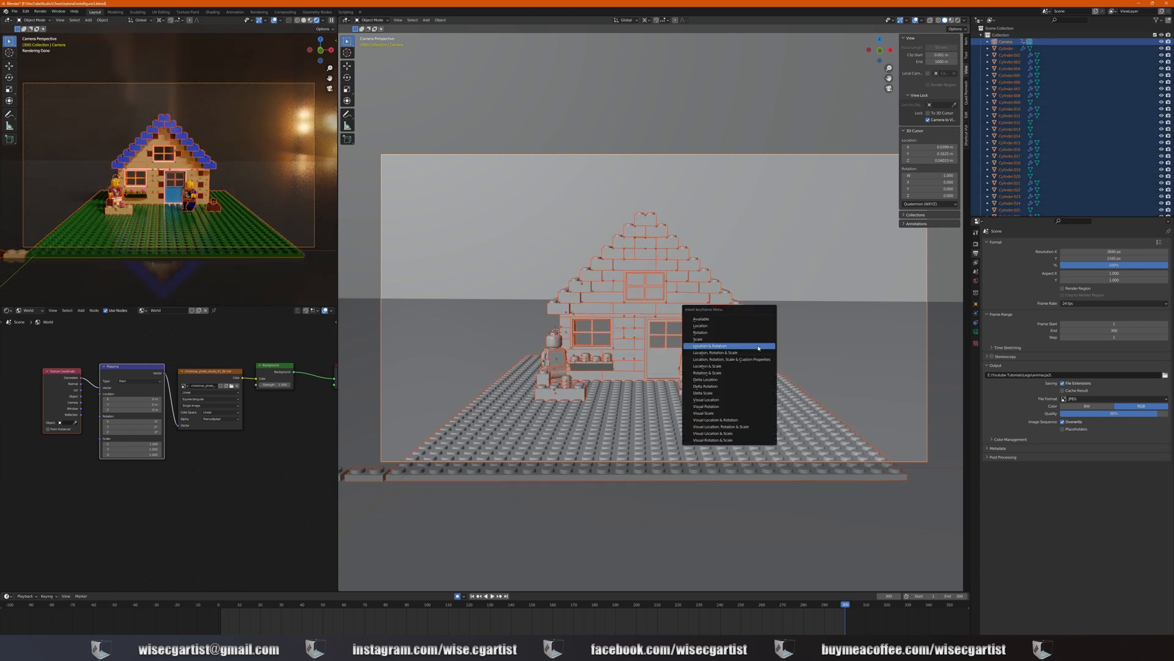
click(759, 346)
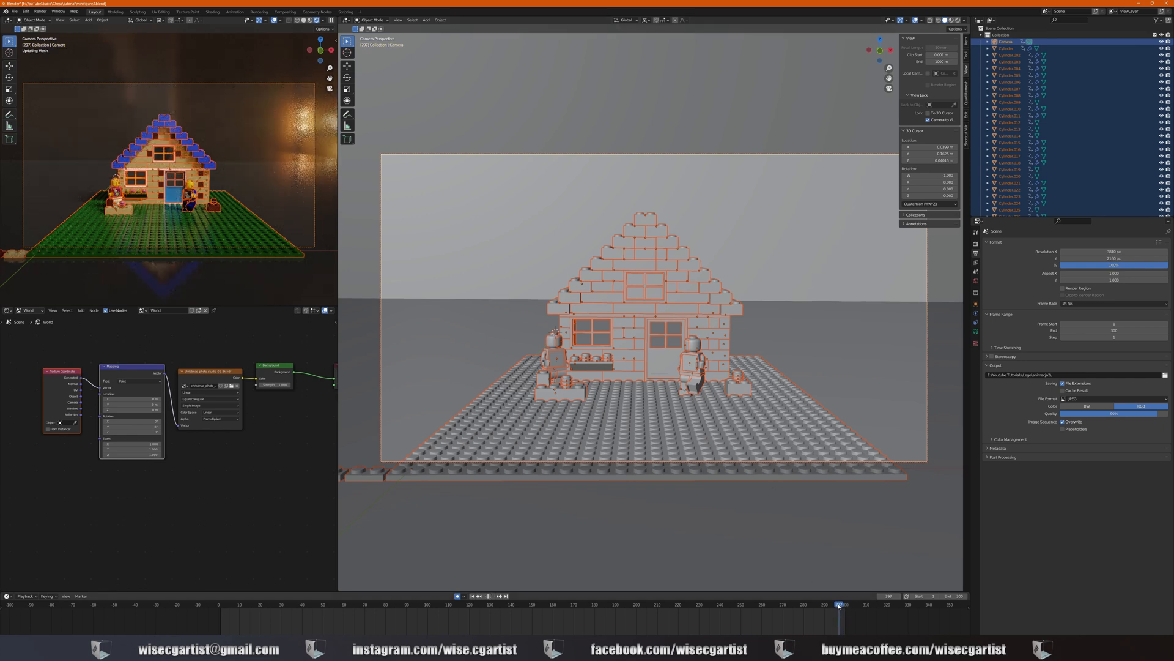
drag(839, 605, 836, 605)
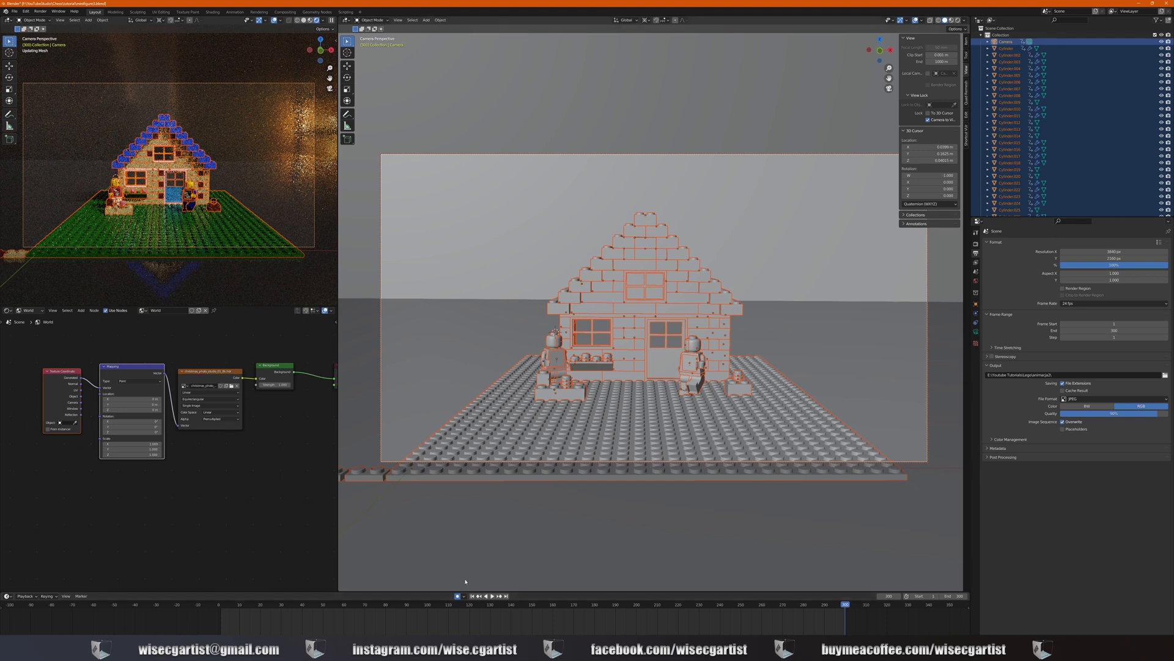
At frame 290, move the roof's topmost brick above the camera frame and insert a Location & Rotation keyframe
click(651, 228)
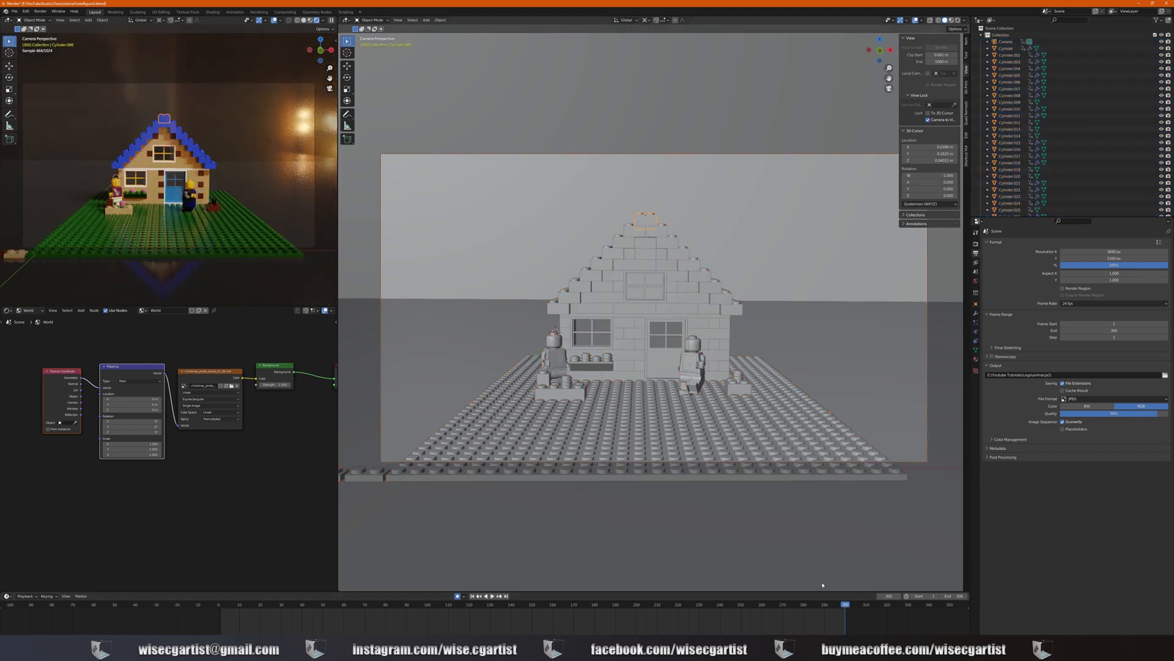
drag(843, 605, 833, 606)
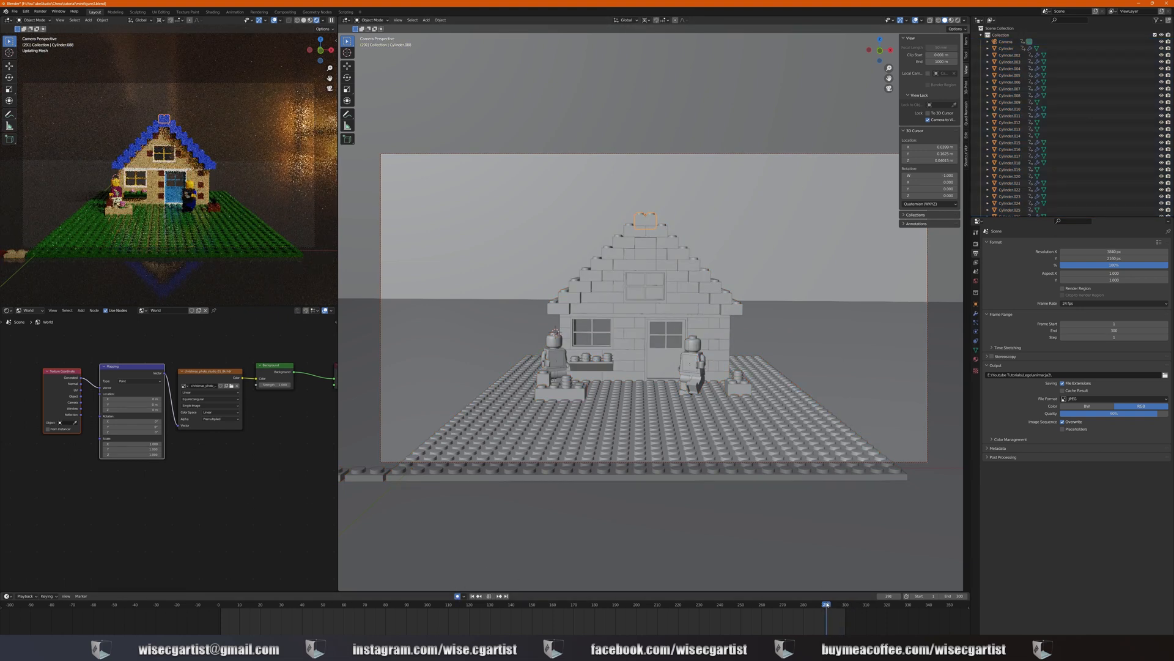
key(g)
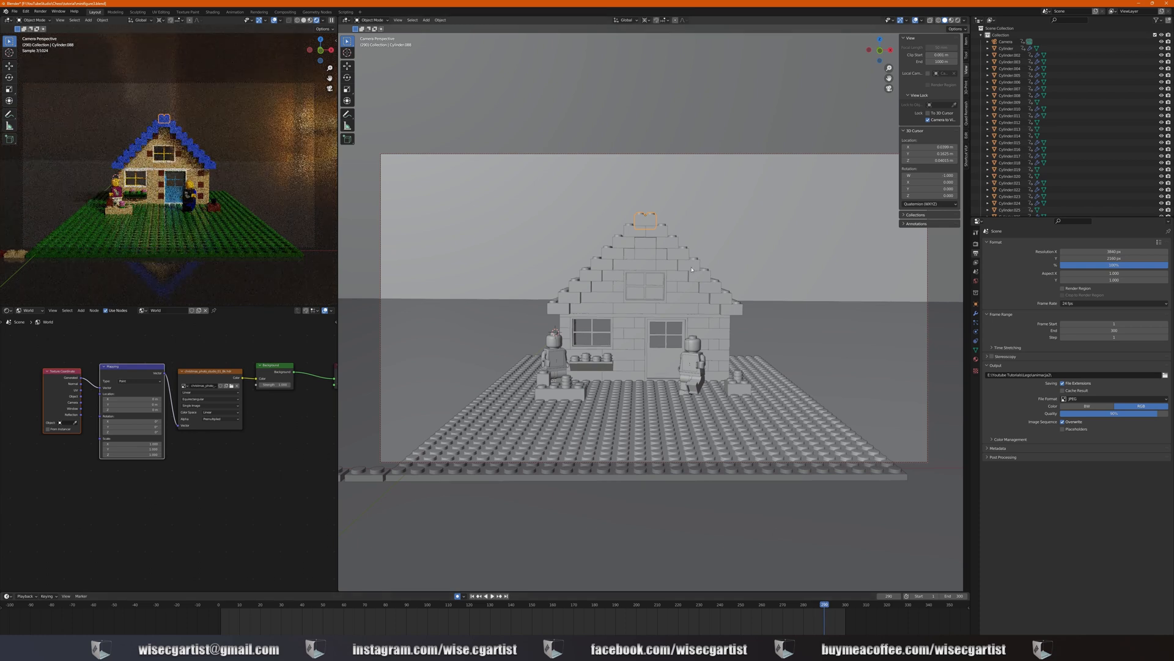
click(636, 122)
key(i)
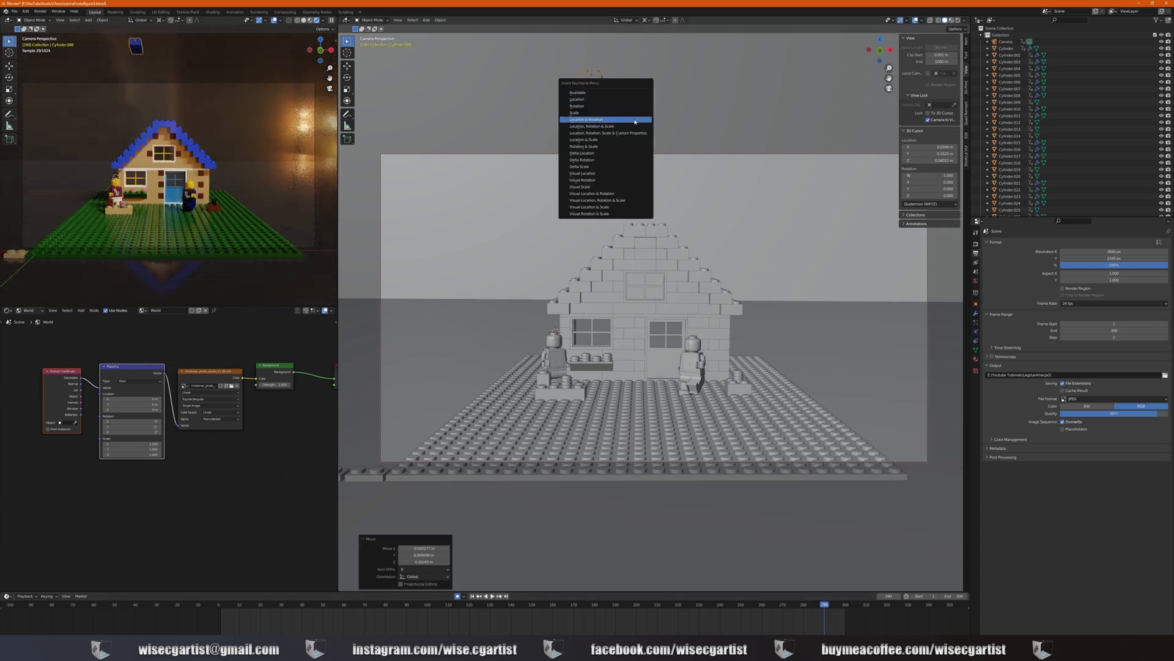
click(635, 120)
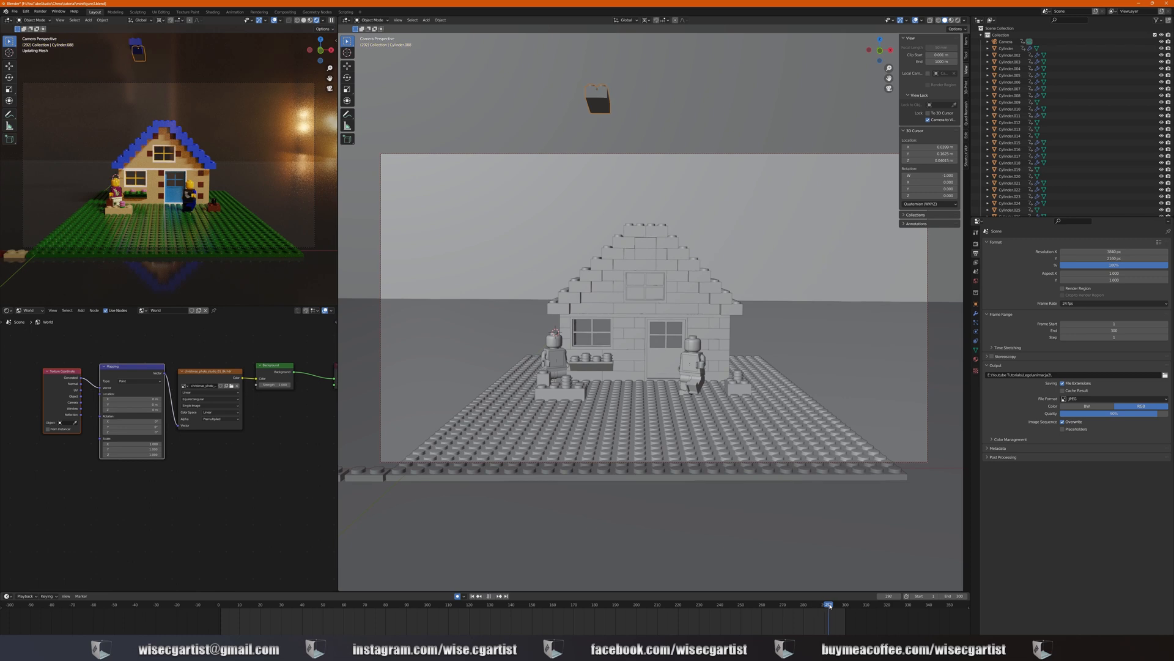
Insert a Location & Rotation keyframe for the two bricks of the second roof row at frame 295
drag(830, 606, 834, 605)
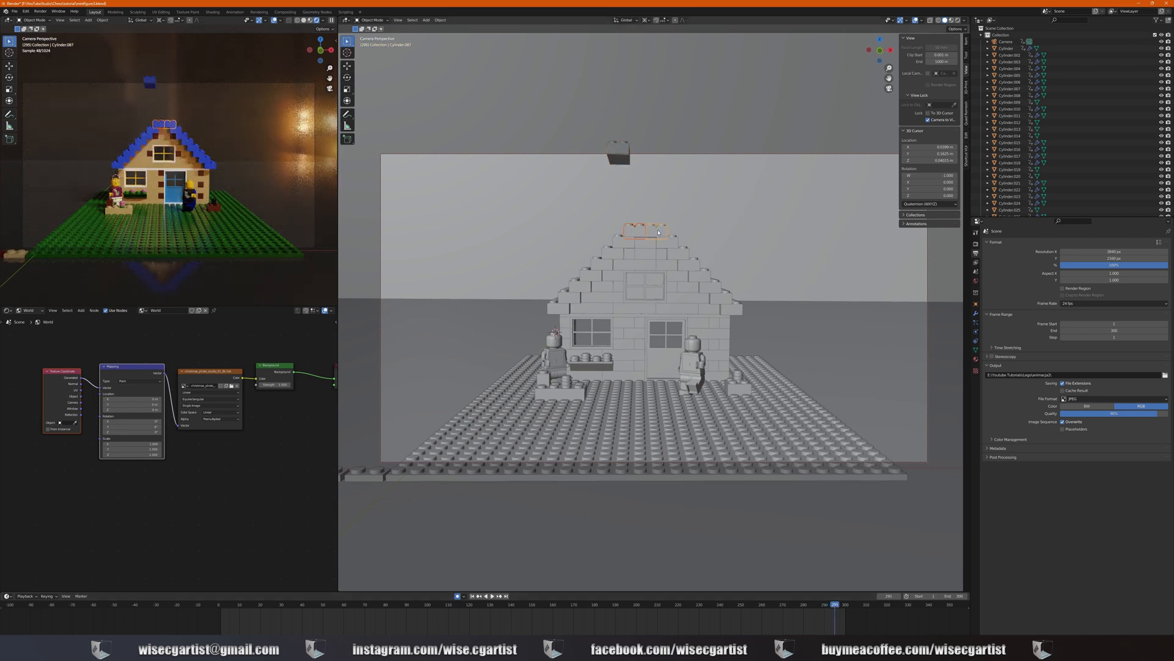
click(658, 232)
key(i)
click(659, 233)
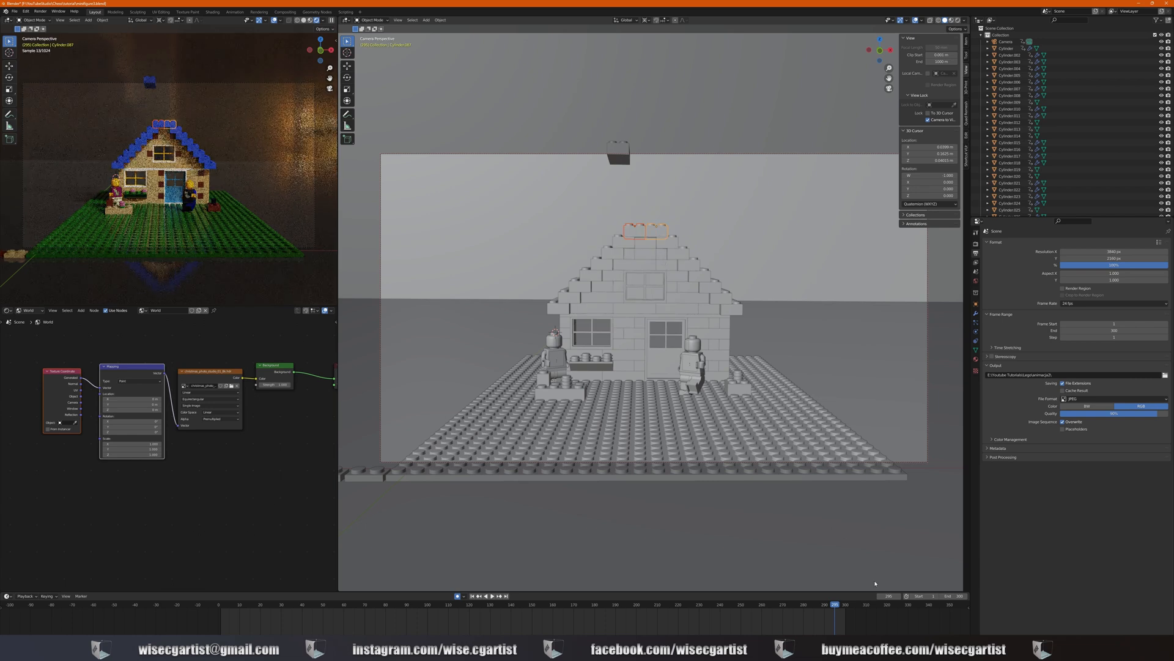
At frame 280, move the left brick of the second roof row above the camera frame and keyframe its location and rotation
drag(818, 606, 806, 606)
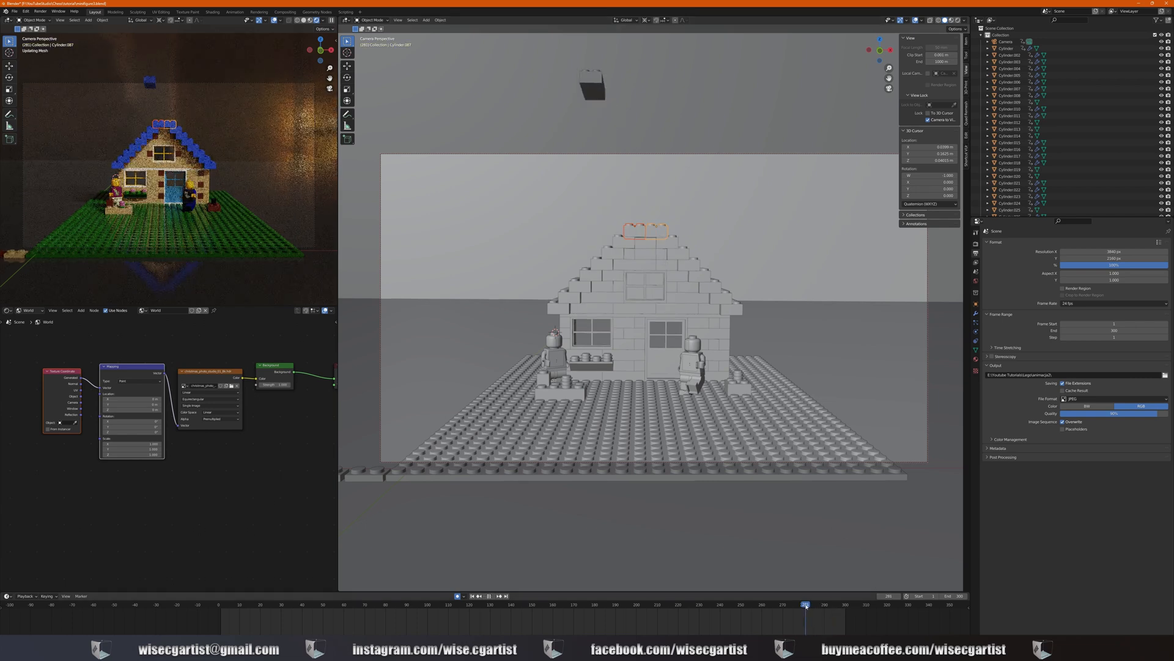
click(637, 233)
key(g)
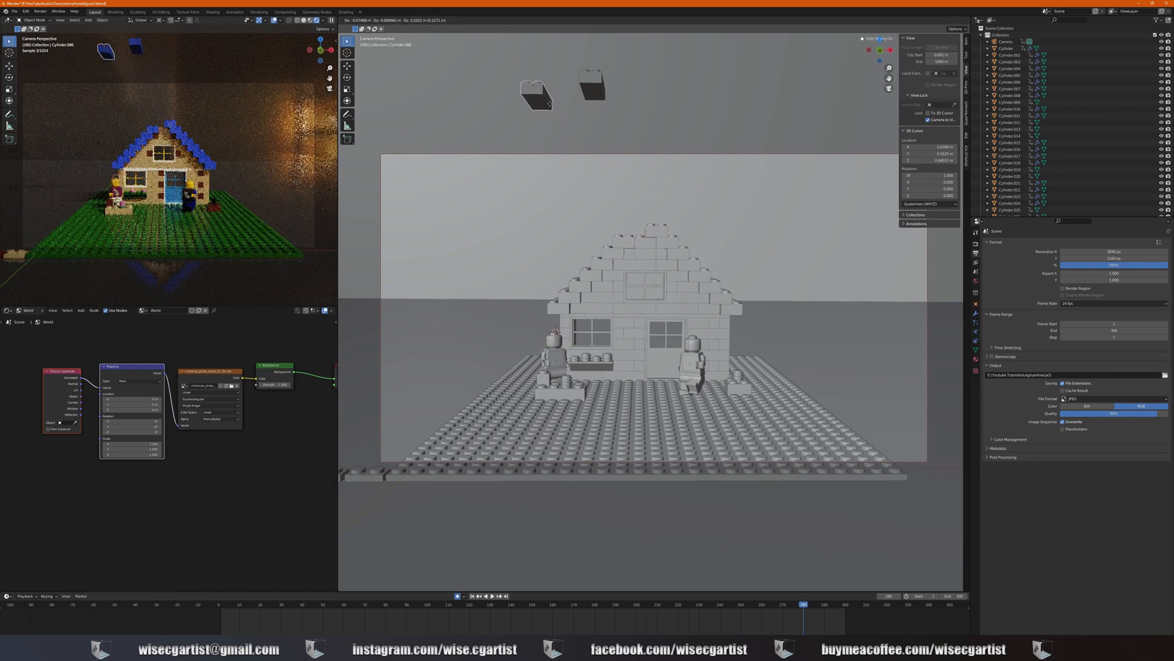
click(559, 117)
key(i)
click(538, 107)
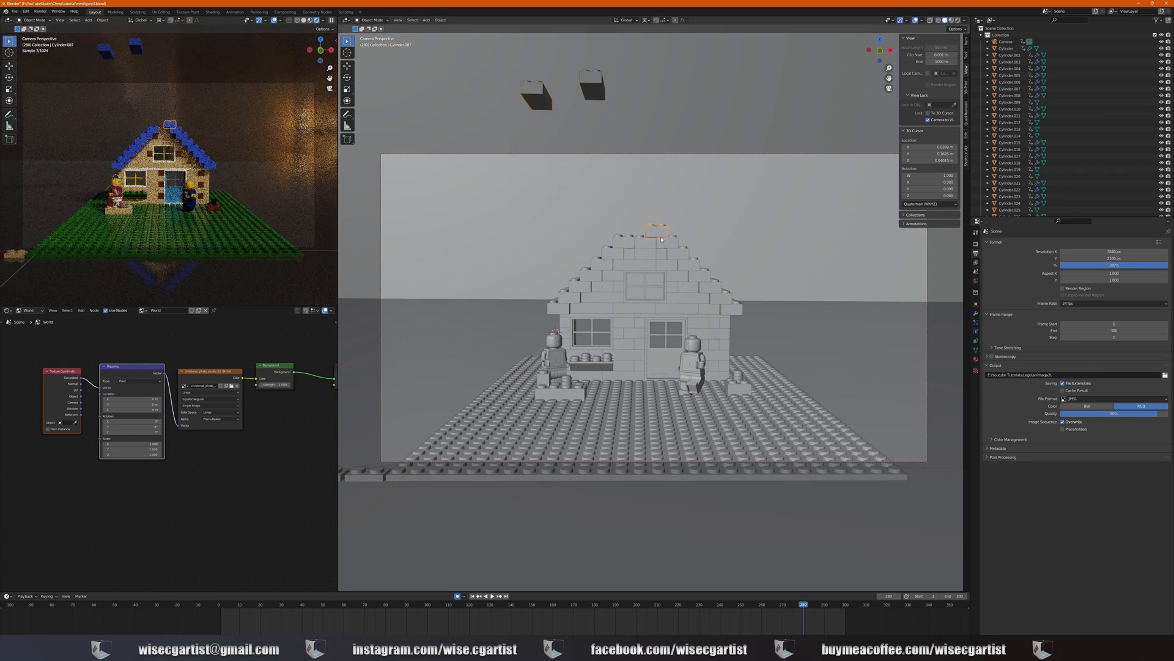
Move the right brick of the second roof row above the camera frame and keyframe its location and rotation
key(g)
click(659, 102)
key(i)
click(669, 113)
Insert a Location & Rotation keyframe for the third roof row's bricks at frame 285
drag(804, 606, 814, 607)
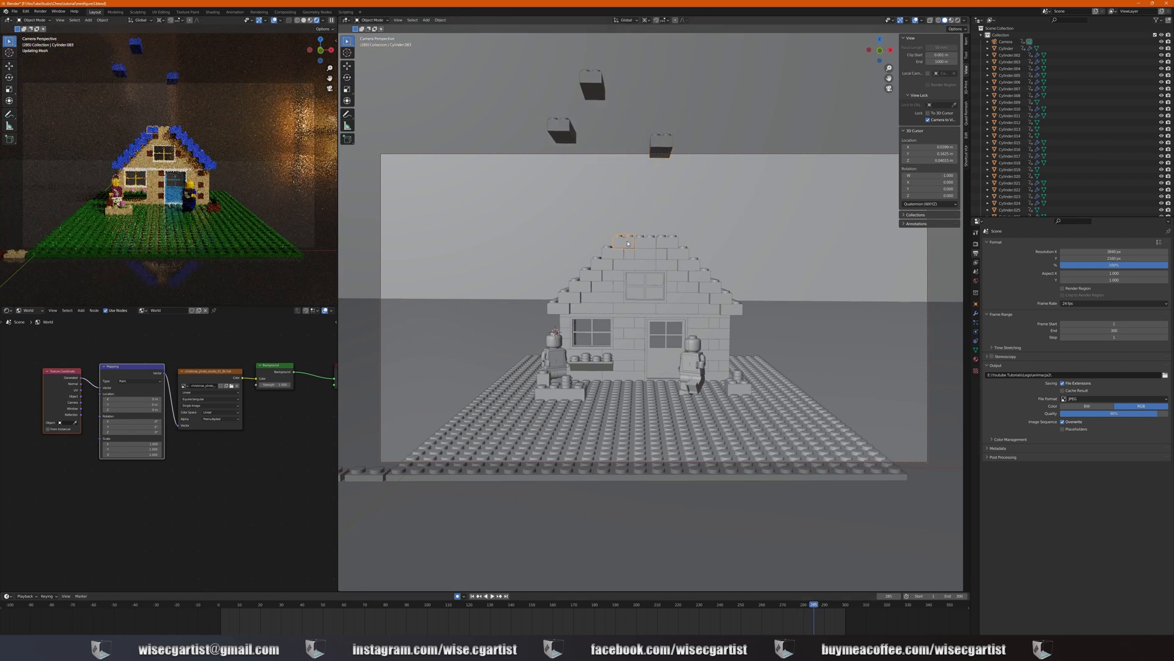
shift+click(666, 244)
key(i)
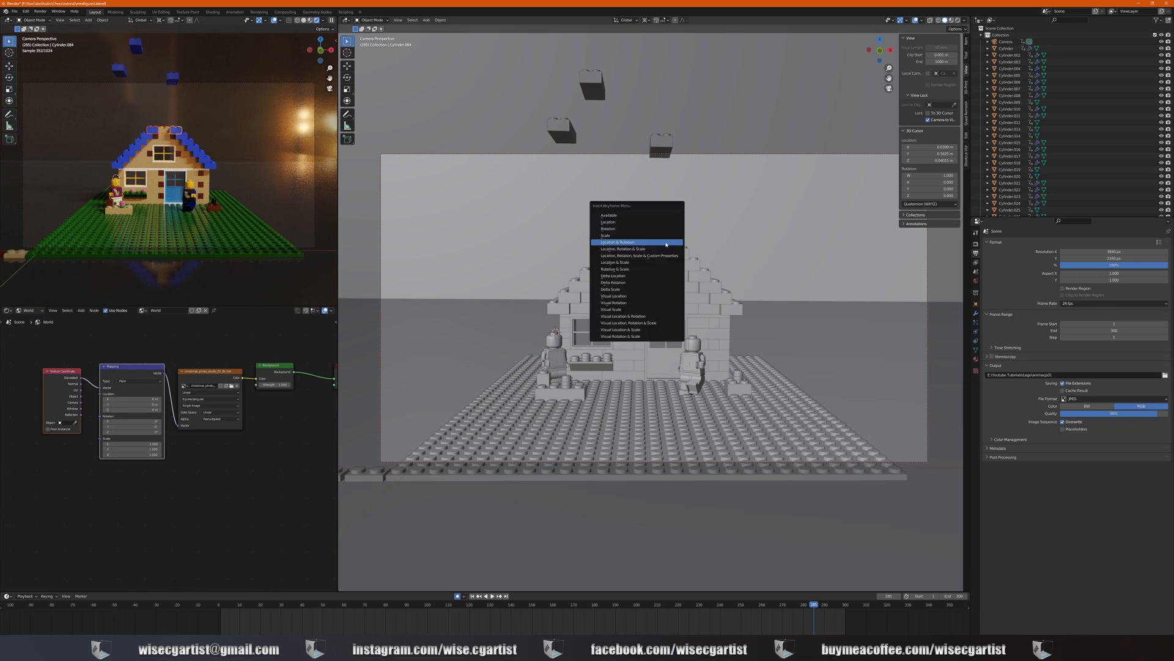
click(666, 242)
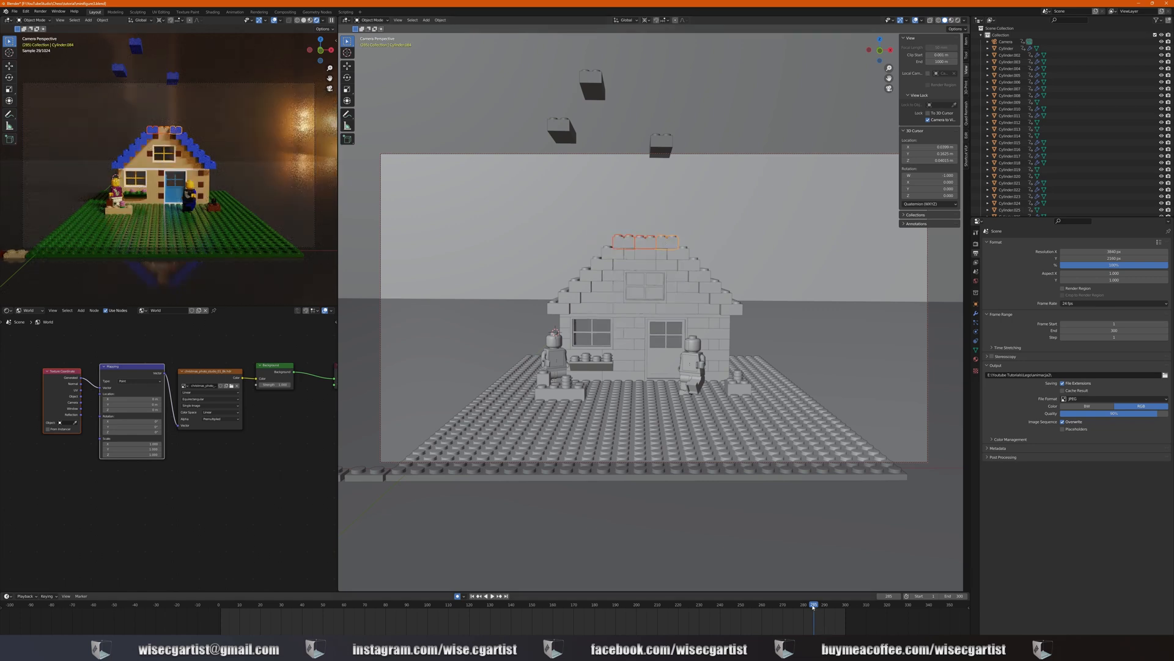
At frame 270, move the third row's left brick above the camera frame and keyframe its location and rotation
drag(813, 606, 789, 605)
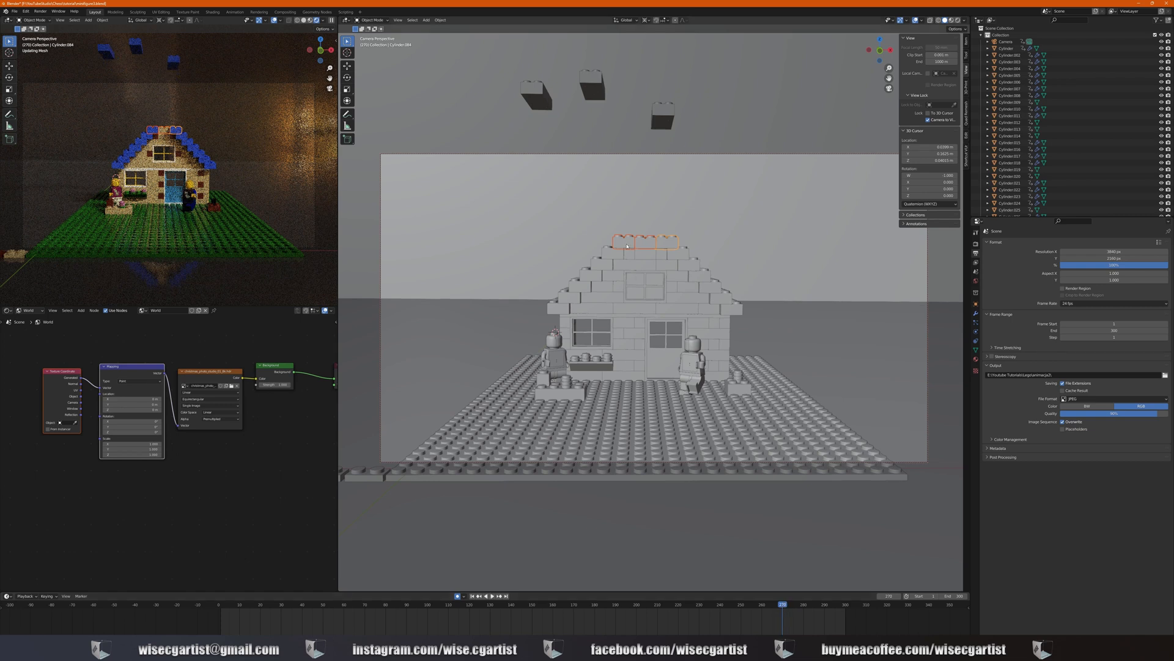
click(627, 246)
key(g)
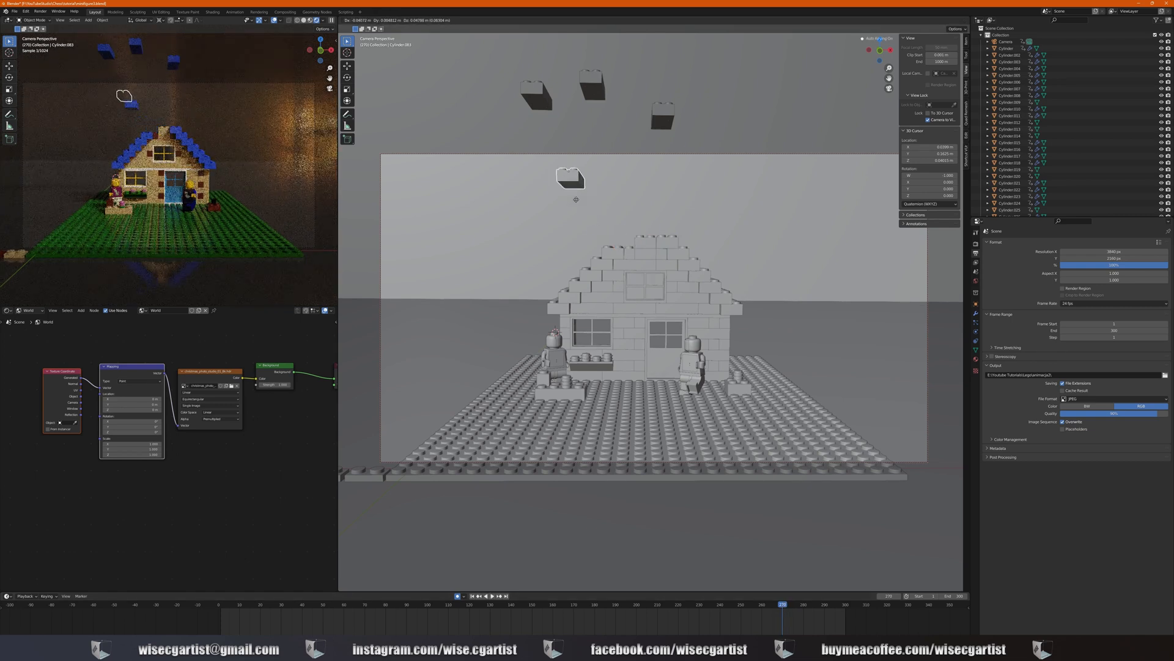
click(575, 128)
key(i)
click(575, 128)
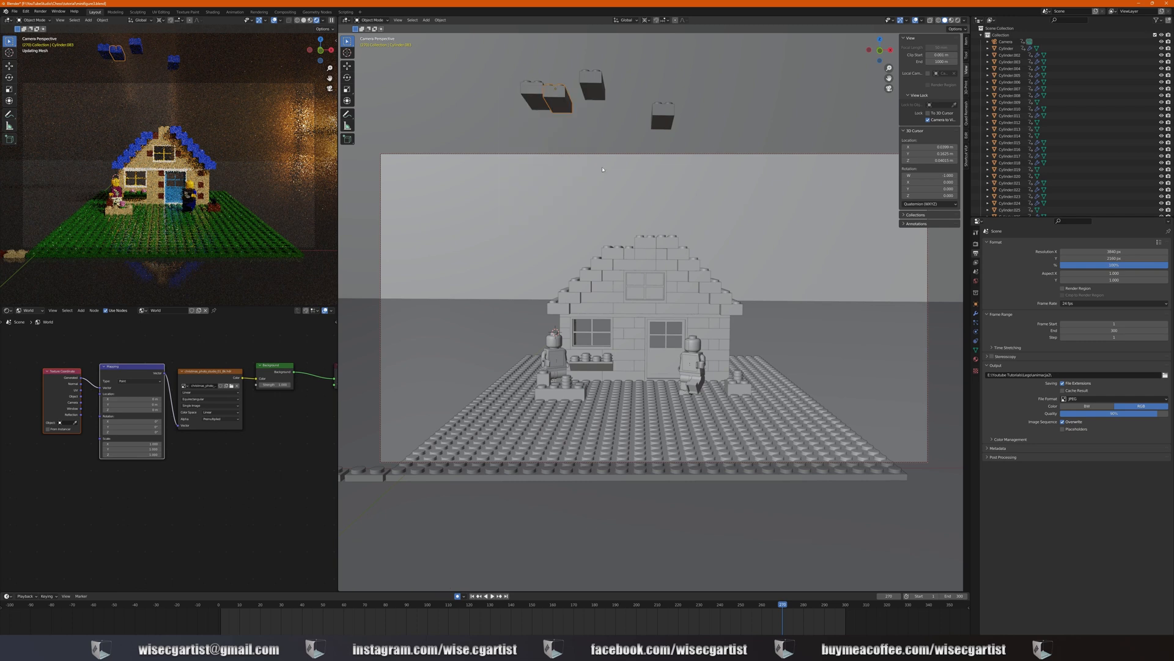
Lift the third row's middle brick above the camera frame and keyframe its location and rotation
click(642, 243)
key(g)
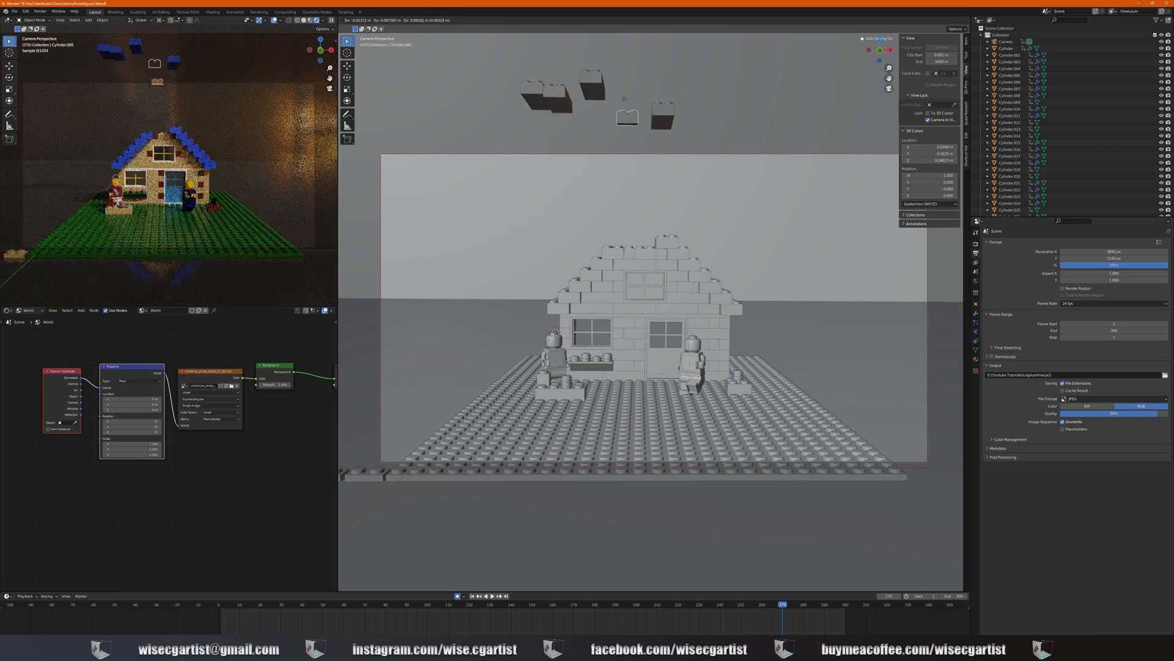
click(627, 97)
key(i)
click(627, 98)
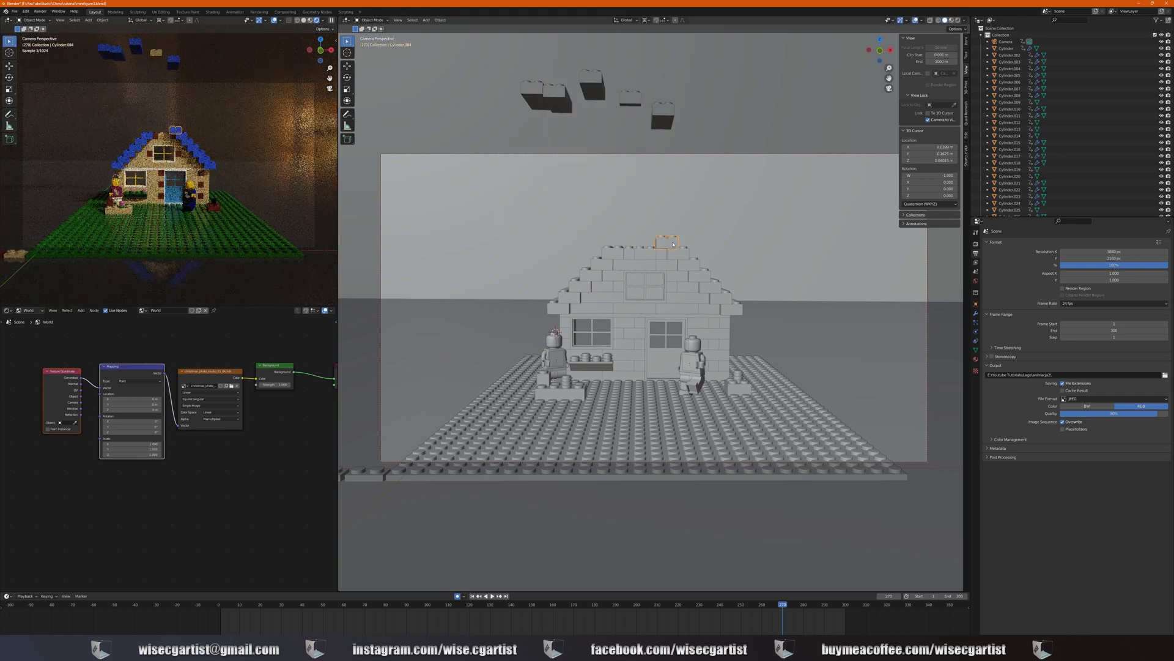
Lift the third row's right brick above the camera frame and keyframe its location and rotation
key(g)
click(712, 73)
key(i)
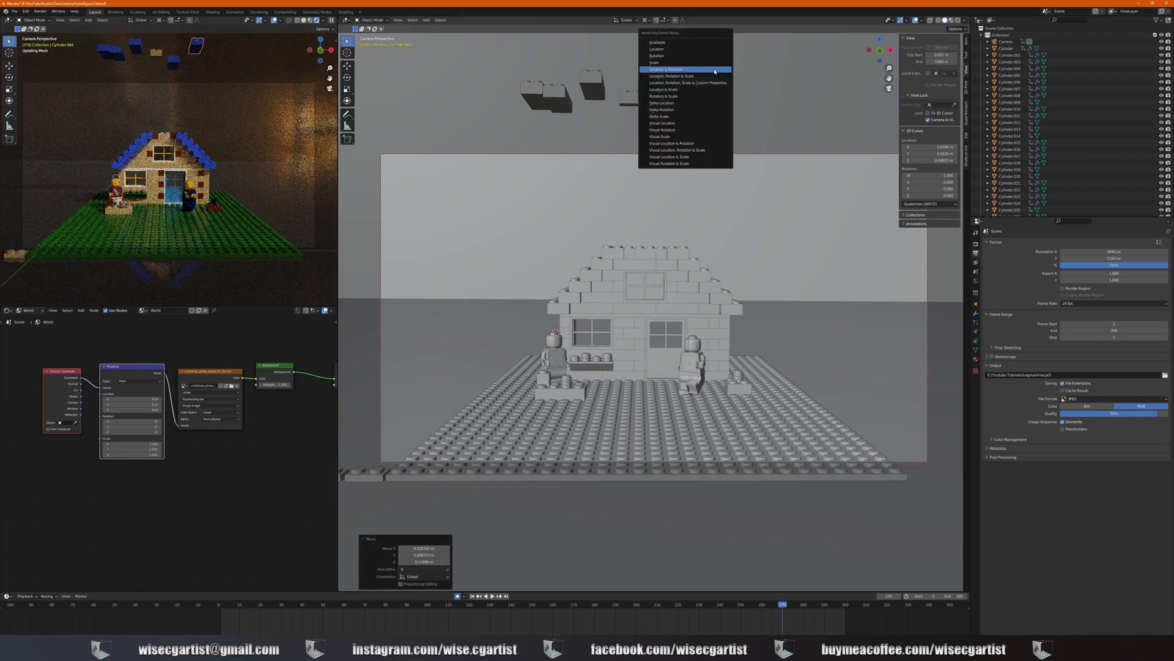
click(715, 71)
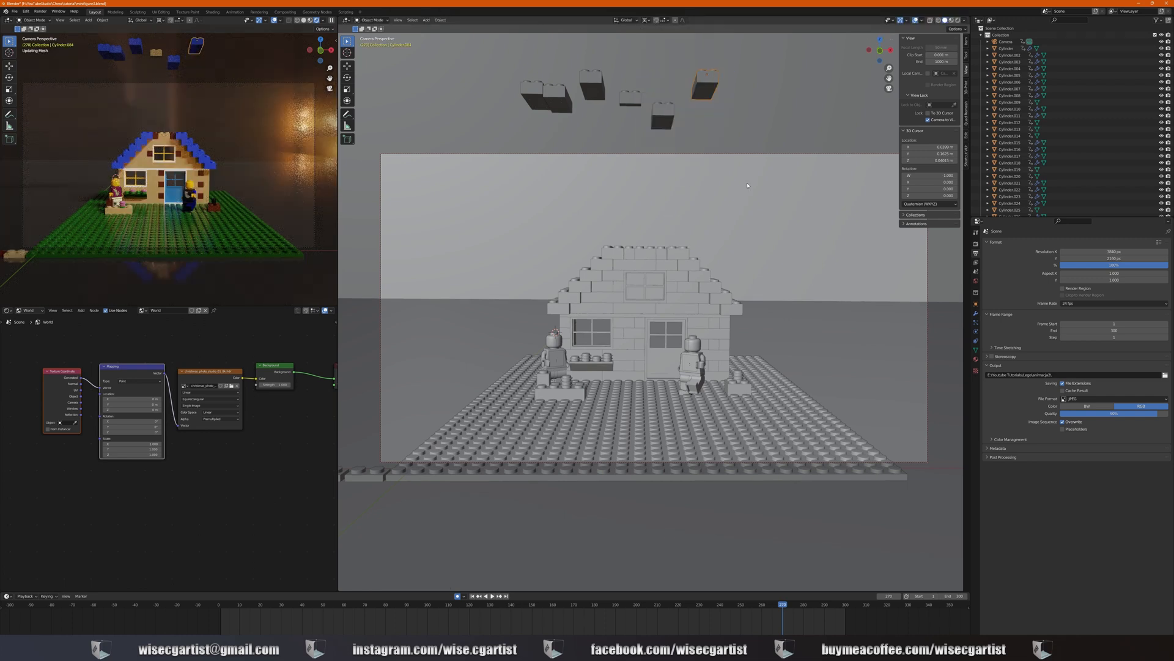
Insert a Location & Rotation keyframe for all bricks of the fourth roof row at frame 275
click(788, 604)
drag(788, 604, 793, 607)
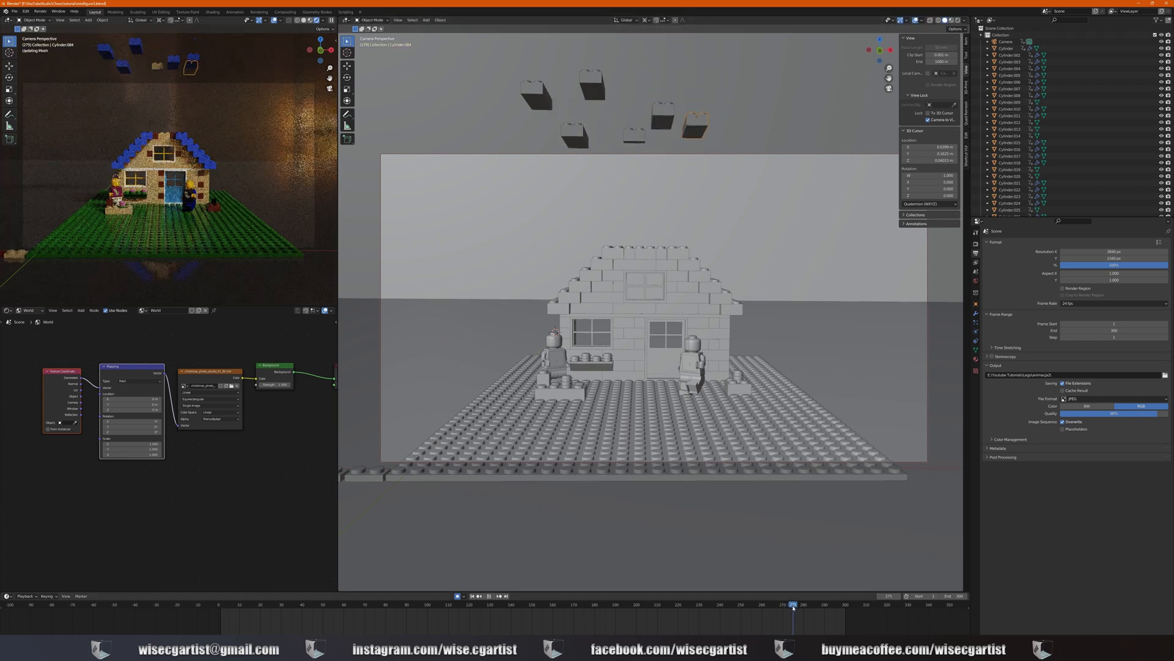
shift+click(630, 252)
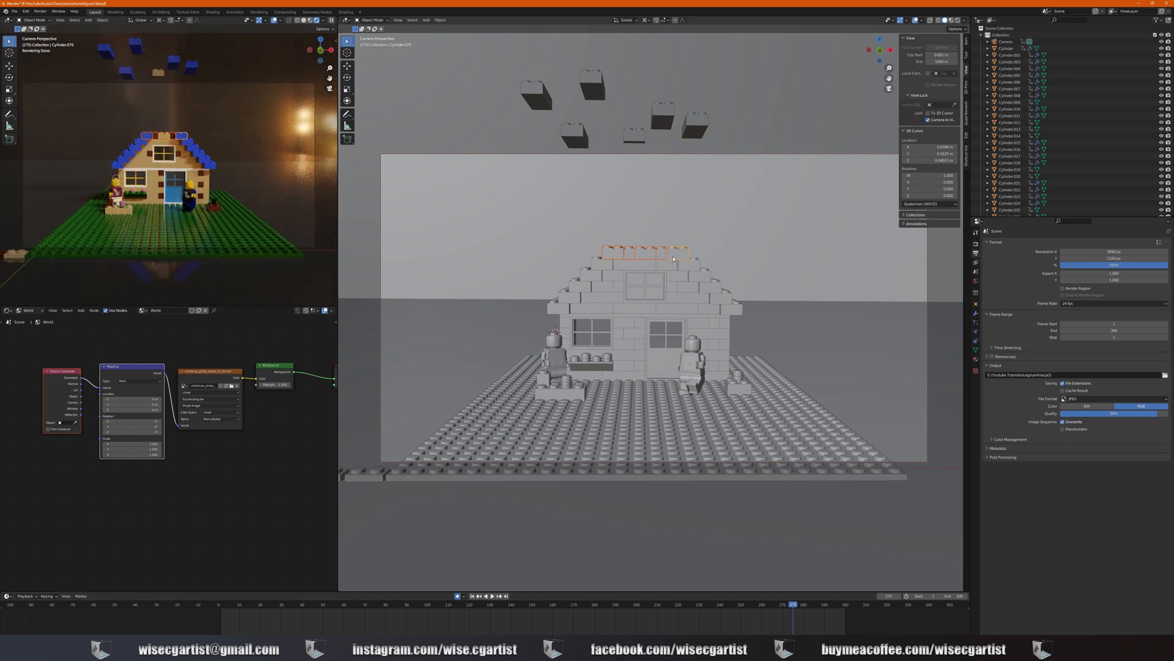
key(i)
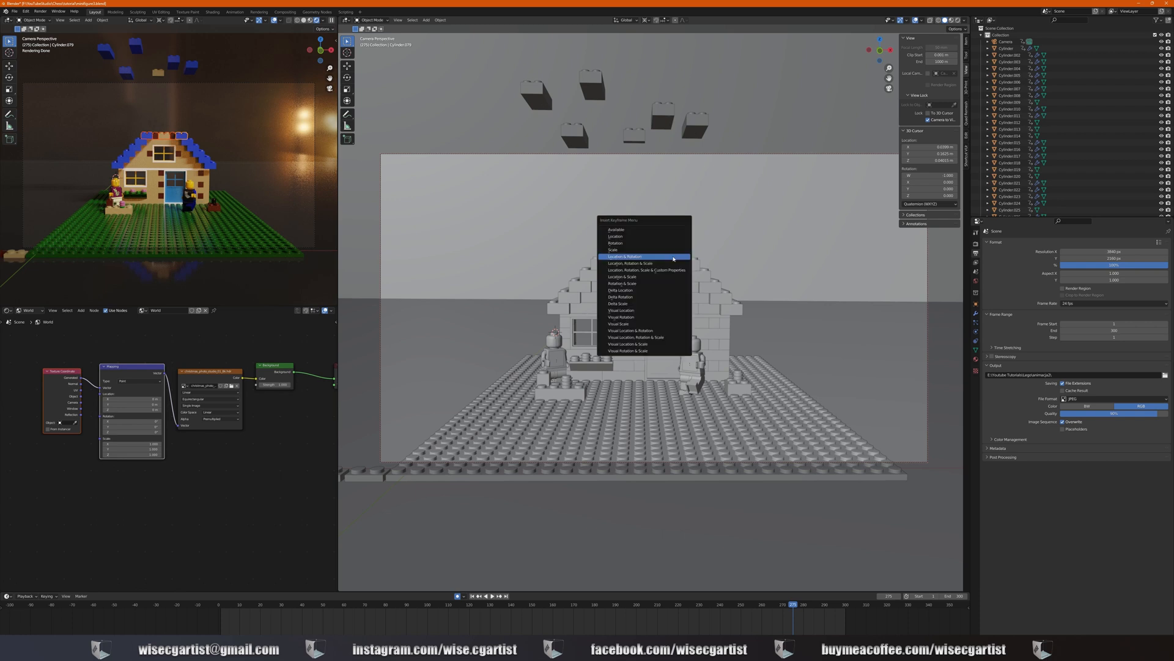
click(673, 257)
At earlier frames, lift the bricks of the next gable rows above the camera frame and keyframe their location and rotation
drag(793, 604, 699, 606)
click(614, 253)
key(g)
key(i)
click(647, 99)
key(i)
click(785, 134)
key(i)
key(g)
key(i)
click(726, 102)
Keyframe the brick rows flanking the upper window and lift their bricks above the camera frame
shift+click(699, 275)
key(i)
click(698, 273)
click(591, 275)
key(g)
click(613, 275)
click(699, 274)
click(581, 286)
shift+click(706, 291)
click(580, 286)
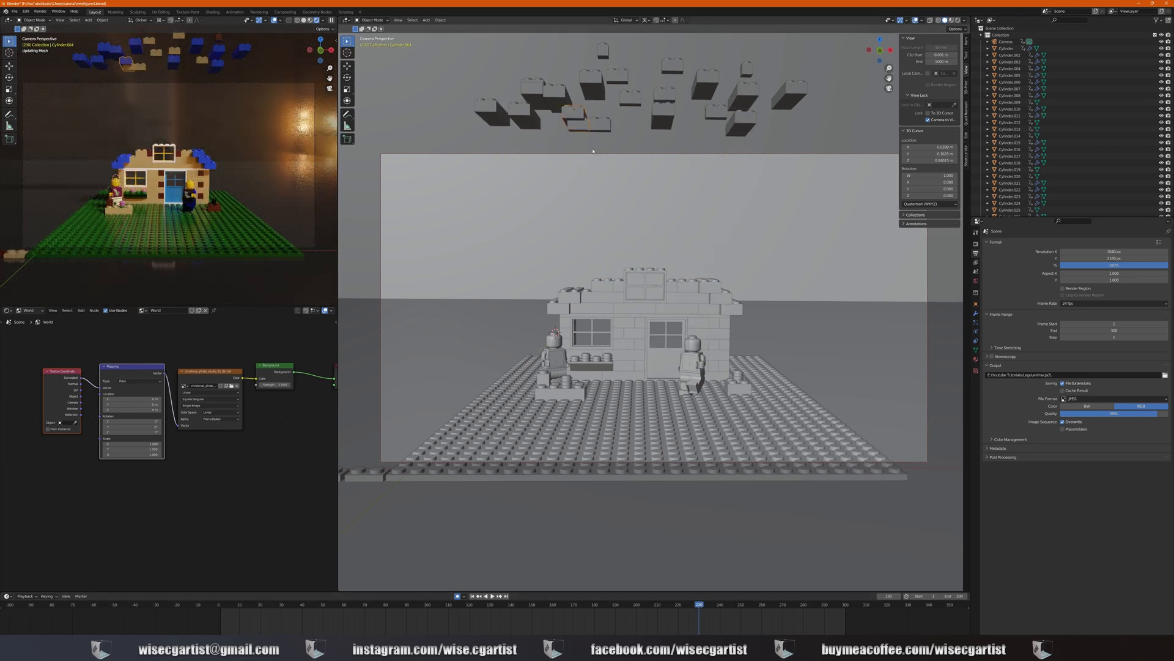
At frame 230, keyframe the raised bricks and lift another brick from beside the upper window above the camera frame
key(i)
click(638, 110)
click(665, 293)
key(g)
key(i)
click(692, 47)
key(i)
click(702, 101)
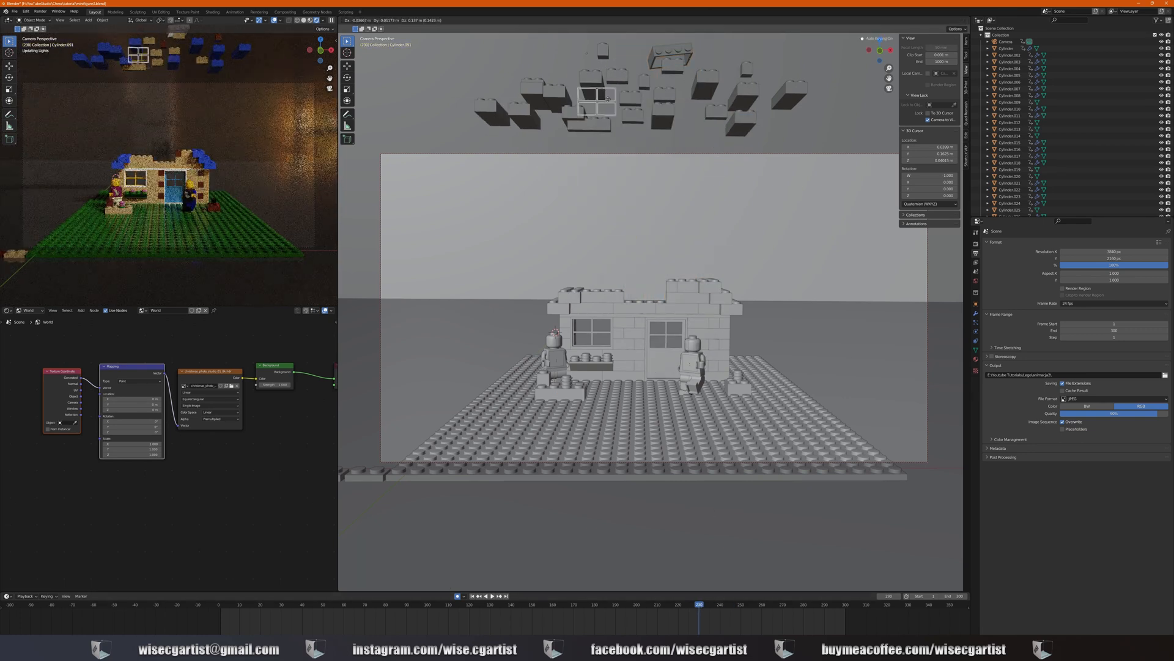
Lift the upper window and the bricks to its right above the camera frame at frame 230, keyframing their new poses
click(646, 285)
key(g)
key(r)
click(672, 286)
key(g)
key(i)
click(748, 124)
click(710, 285)
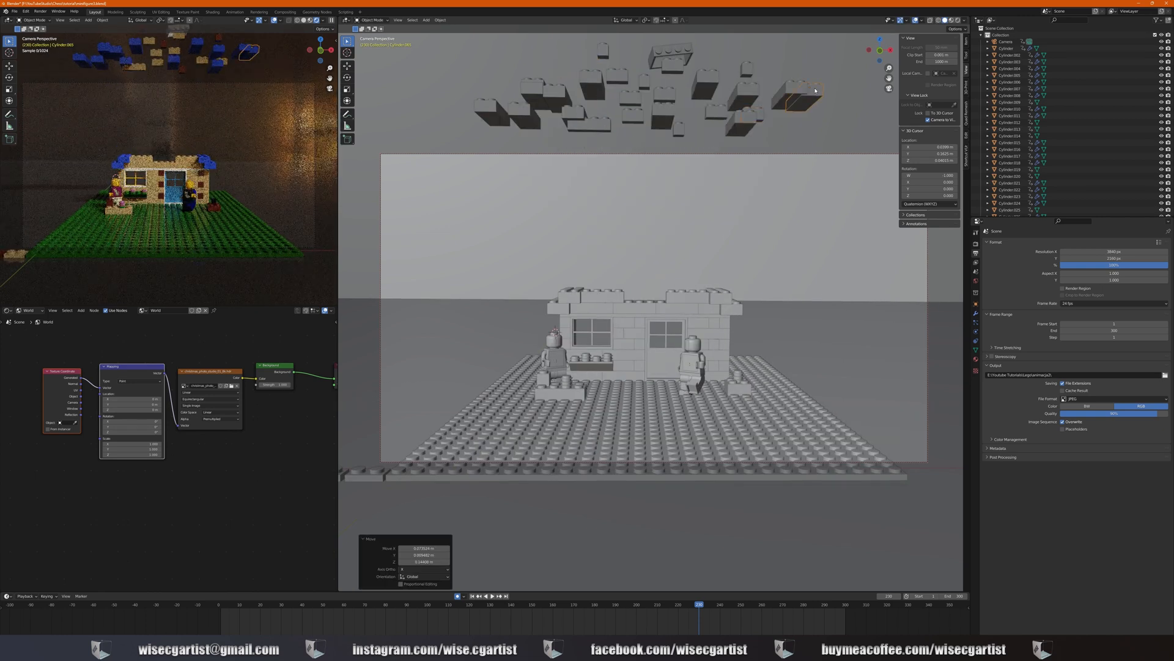
At frame 205, lift the bricks of the lowest roof rows above the camera frame and keyframe them
drag(699, 605, 647, 605)
click(603, 296)
key(g)
key(i)
click(661, 103)
click(688, 295)
key(g)
click(592, 305)
key(g)
click(559, 70)
Lift the remaining eave bricks and the large ceiling plate above the camera frame, tilting the plate
click(635, 307)
key(g)
click(677, 307)
click(728, 307)
click(665, 315)
key(g)
click(616, 91)
key(r)
key(g)
Turn the world shader editor into a 3D viewport framed on the house walls, and select the window, door and wall bricks
click(8, 310)
click(20, 328)
middle_drag(123, 428, 166, 452)
shift+click(95, 409)
click(91, 421)
shift+click(147, 477)
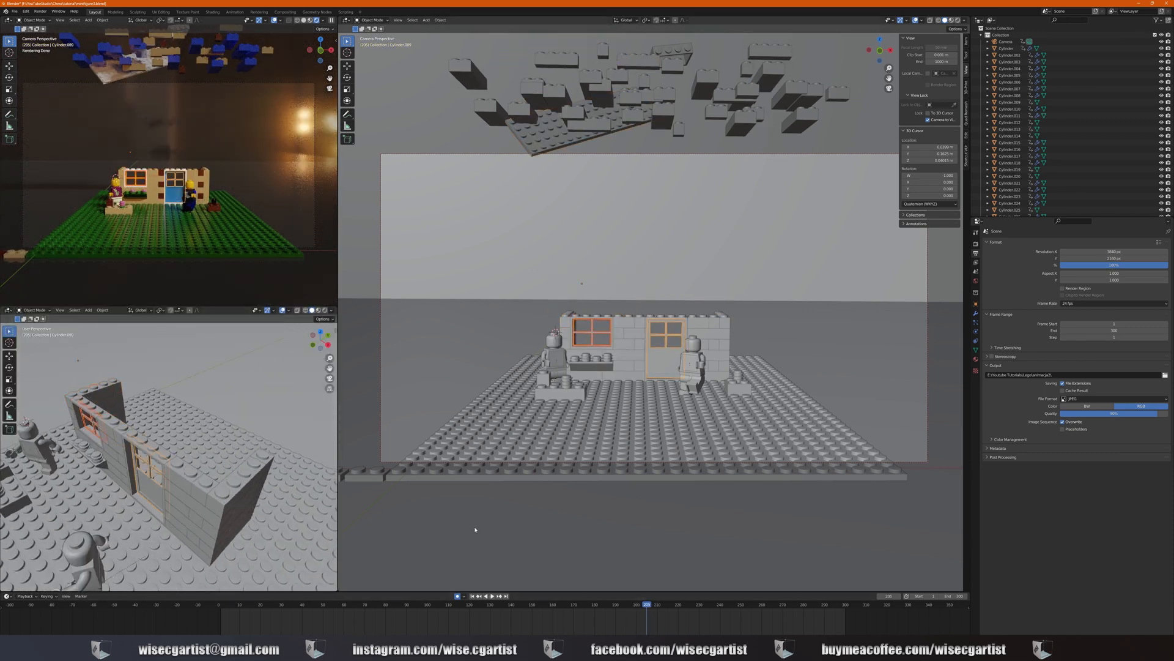
At frame 170, keyframe the selected wall pieces and lift the door and neighbouring bricks above the camera frame
drag(645, 606, 573, 605)
click(109, 424)
shift+click(140, 442)
key(i)
click(141, 442)
key(g)
key(z)
click(660, 149)
click(593, 114)
key(i)
Lift the window and the top bricks of the front and side walls above the camera frame, keyframing their raised poses
click(537, 347)
click(111, 396)
key(g)
click(610, 137)
key(i)
click(109, 423)
key(g)
click(127, 435)
click(183, 479)
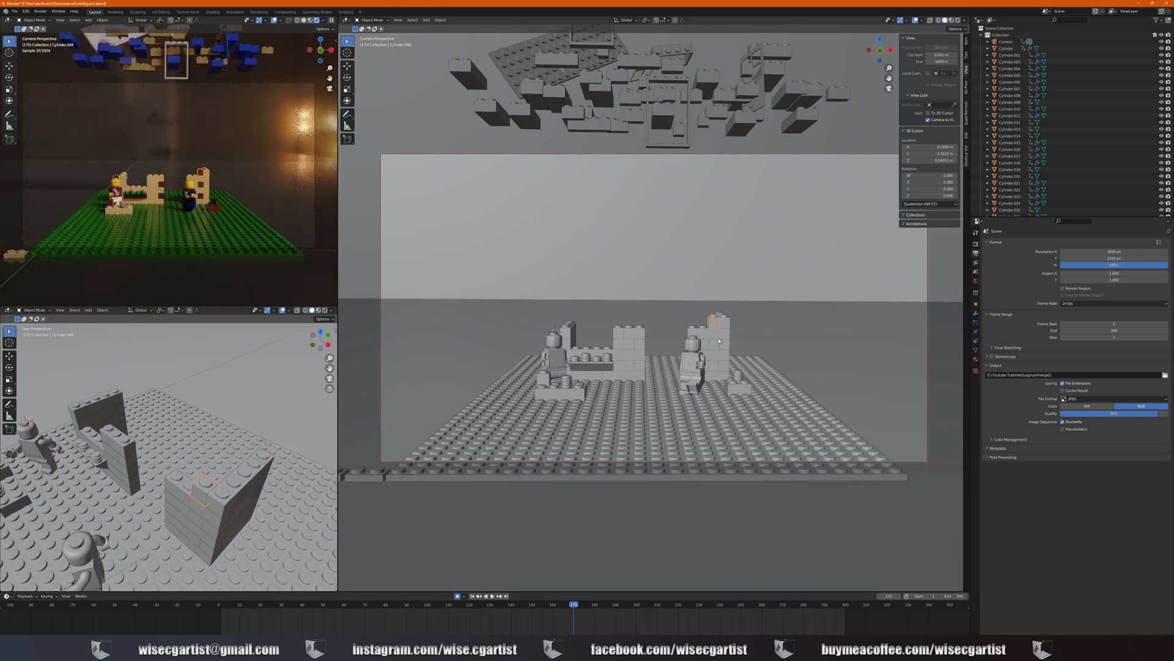
key(g)
key(i)
click(823, 106)
At frame 155, lift the upper bricks of the front wall between window and door above the camera frame and keyframe them
click(261, 462)
drag(573, 604, 544, 608)
click(619, 333)
key(g)
key(i)
click(95, 421)
key(g)
click(619, 113)
key(i)
click(619, 113)
Lift the upper bricks of the back corner and side wall above the camera frame and keyframe them
click(127, 456)
click(118, 406)
key(g)
key(i)
click(802, 86)
key(g)
At frame 140, lift the top brick of the wall section behind the standing figure above the camera frame and keyframe it
click(126, 459)
shift+click(189, 508)
shift+click(110, 429)
middle_drag(122, 465, 202, 428)
shift+click(111, 422)
drag(543, 606, 511, 606)
shift+click(199, 420)
middle_drag(199, 420, 159, 428)
click(583, 351)
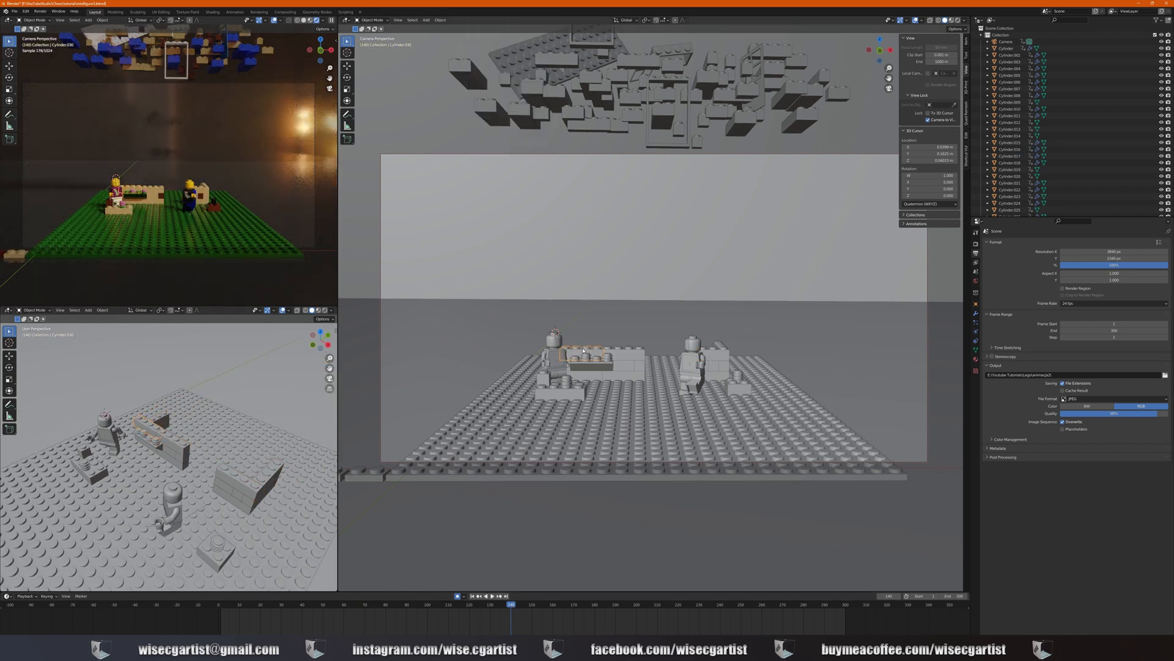
click(709, 355)
key(g)
click(861, 131)
key(i)
Insert Location & Rotation keyframes for the raised bricks, and lift the next front-wall bricks beside the seated figure above the camera frame
click(614, 58)
key(i)
click(687, 66)
key(i)
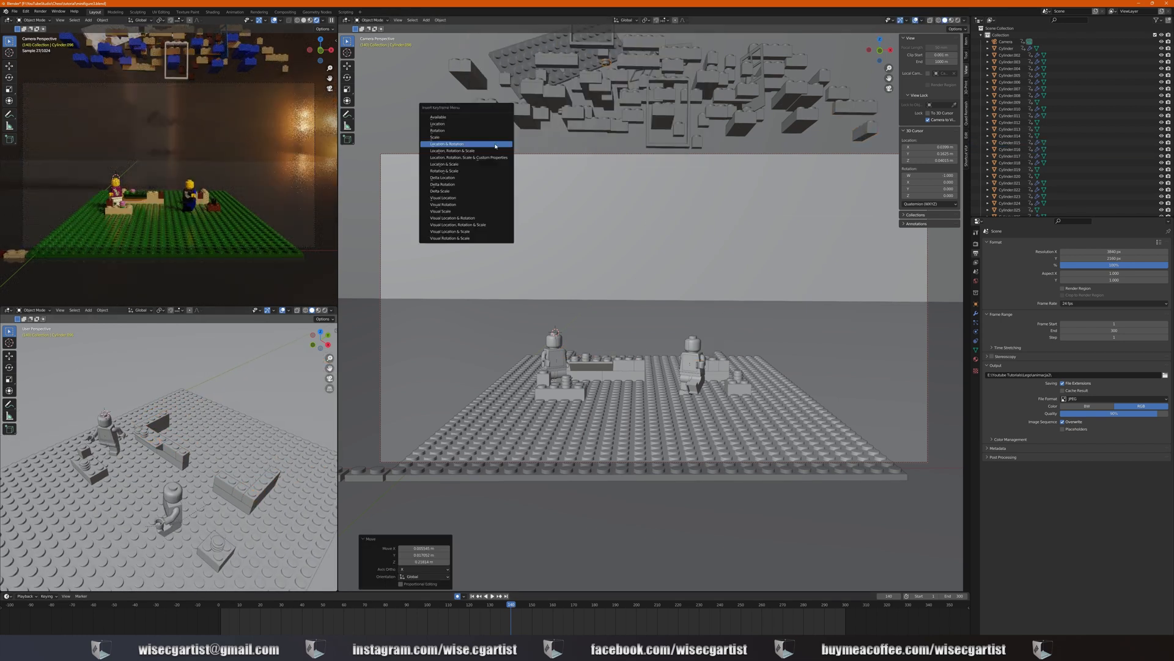
click(496, 146)
click(143, 430)
key(g)
click(554, 121)
key(i)
click(554, 121)
click(145, 433)
key(g)
click(563, 60)
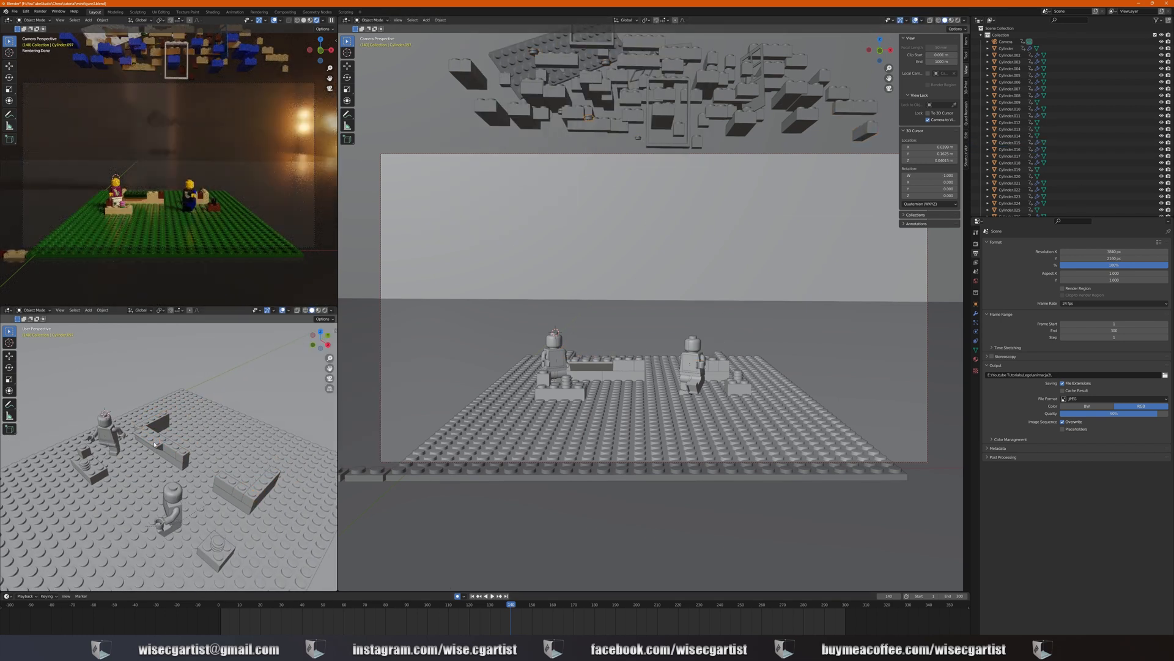
At frame 130, lift the second-row bricks of the front and side wall near the seated figure above the camera frame and keyframe them
click(522, 605)
shift+click(260, 489)
click(490, 604)
click(143, 433)
key(g)
click(563, 60)
click(571, 357)
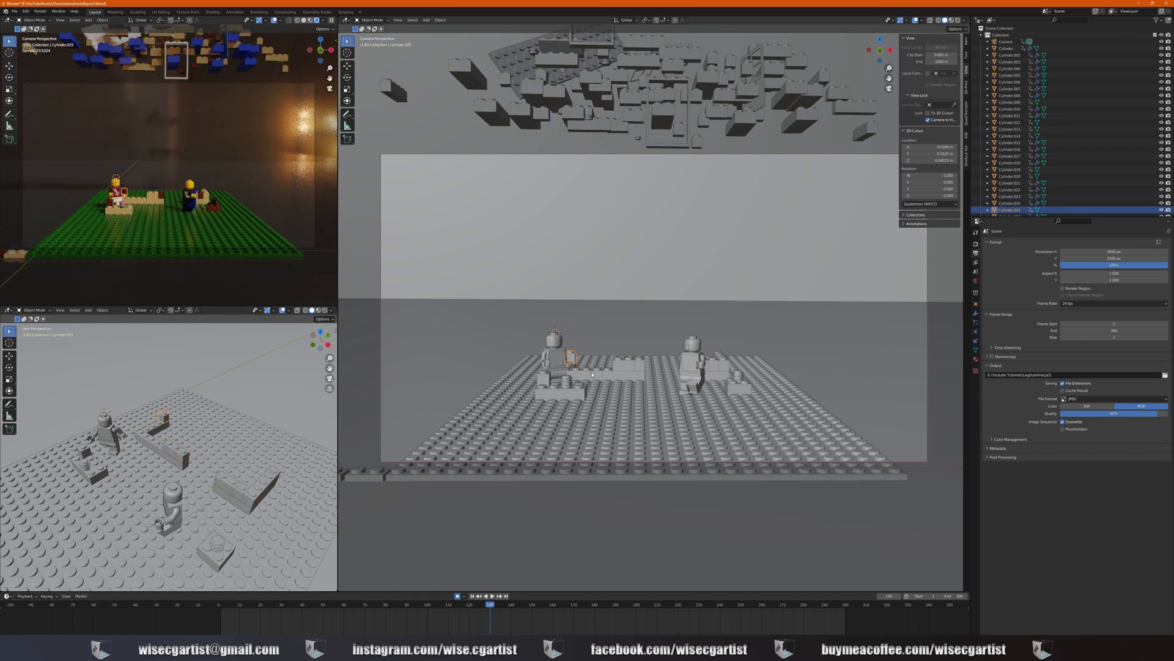
key(g)
click(629, 364)
key(g)
key(i)
Lift the second-row bricks of the wall section behind the standing figure above the camera frame
click(705, 364)
key(g)
click(769, 93)
click(723, 362)
key(g)
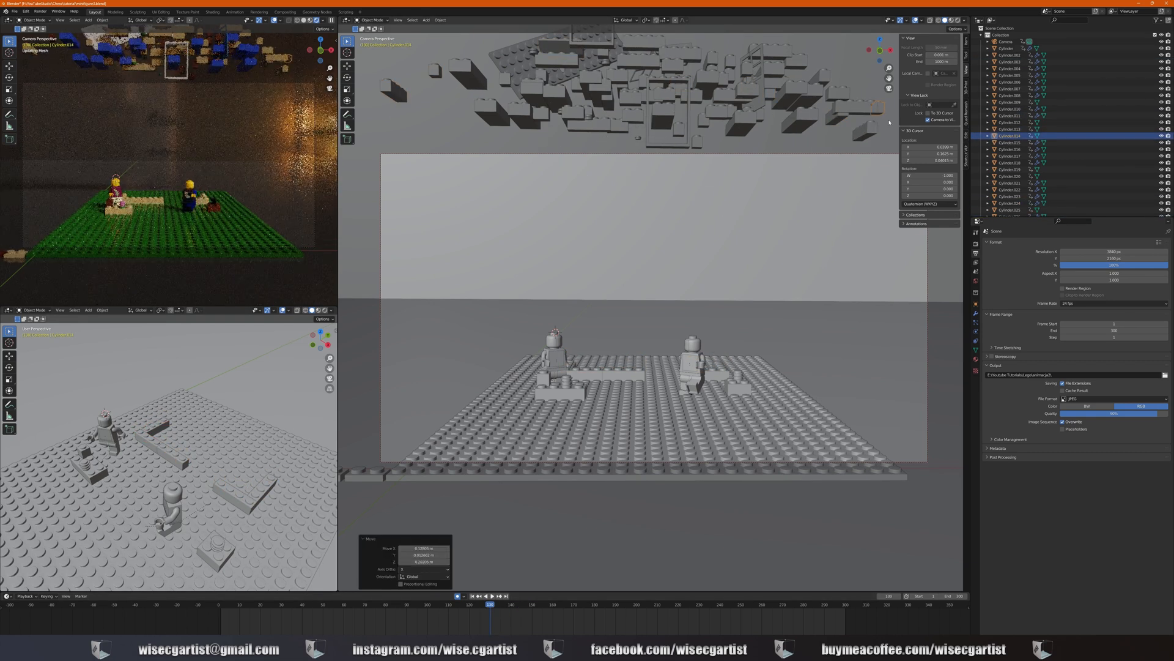
At frame 120, lift the lowest side-wall brick behind the seated figure above the camera frame
click(500, 605)
click(160, 429)
shift+click(248, 492)
click(469, 605)
key(g)
Lift the remaining lowest-row wall bricks above the camera frame with Location & Rotation keyframes, and play back the animation briefly
click(575, 375)
key(g)
click(623, 374)
key(g)
key(i)
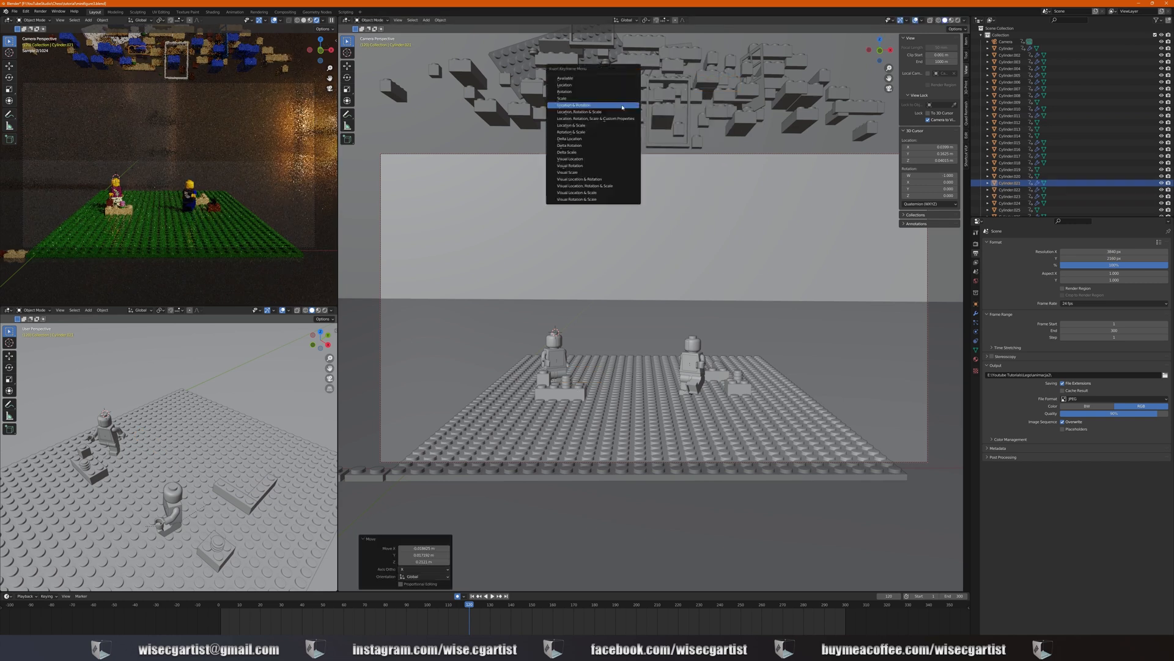
click(623, 107)
click(720, 372)
key(g)
click(493, 597)
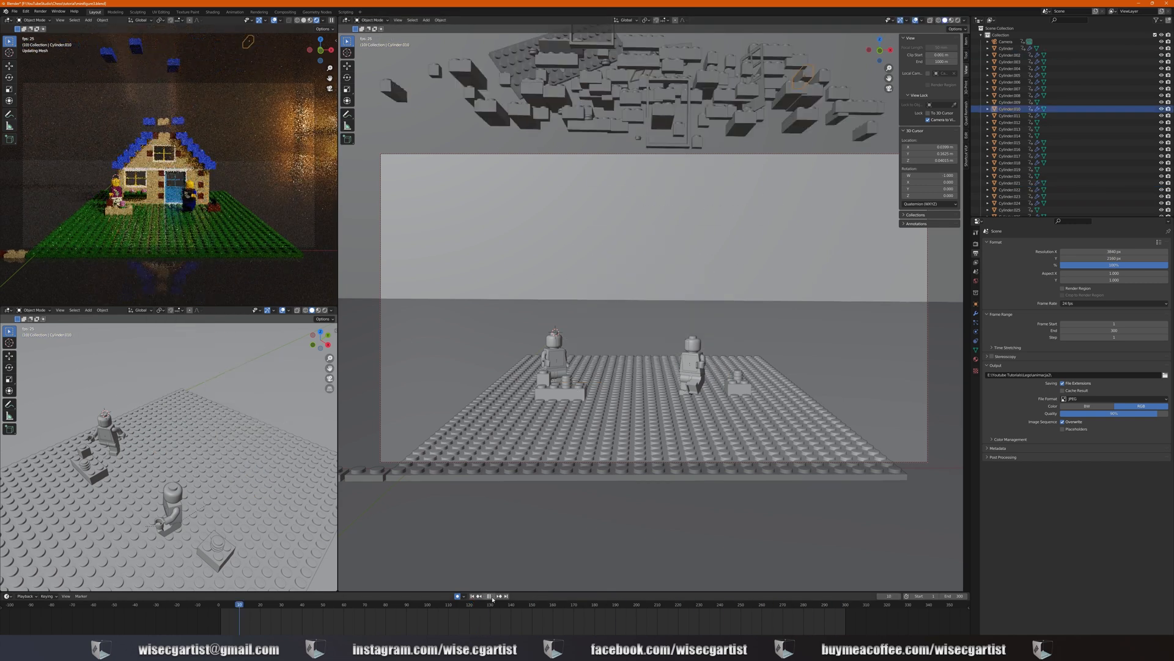
click(492, 597)
Raise the round pieces stacked on the small brick beside the standing figure and keyframe their location and rotation
click(489, 605)
click(740, 374)
shift+middle_drag(214, 526, 193, 422)
scroll(193, 423, up, 5)
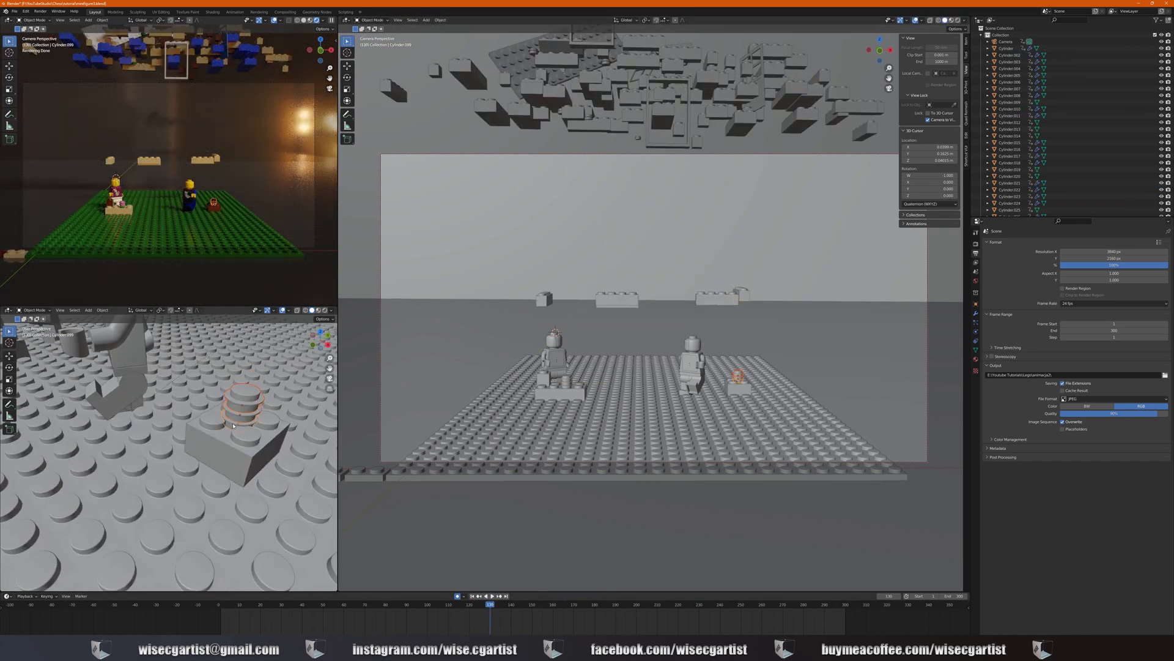
click(448, 604)
click(742, 381)
key(space)
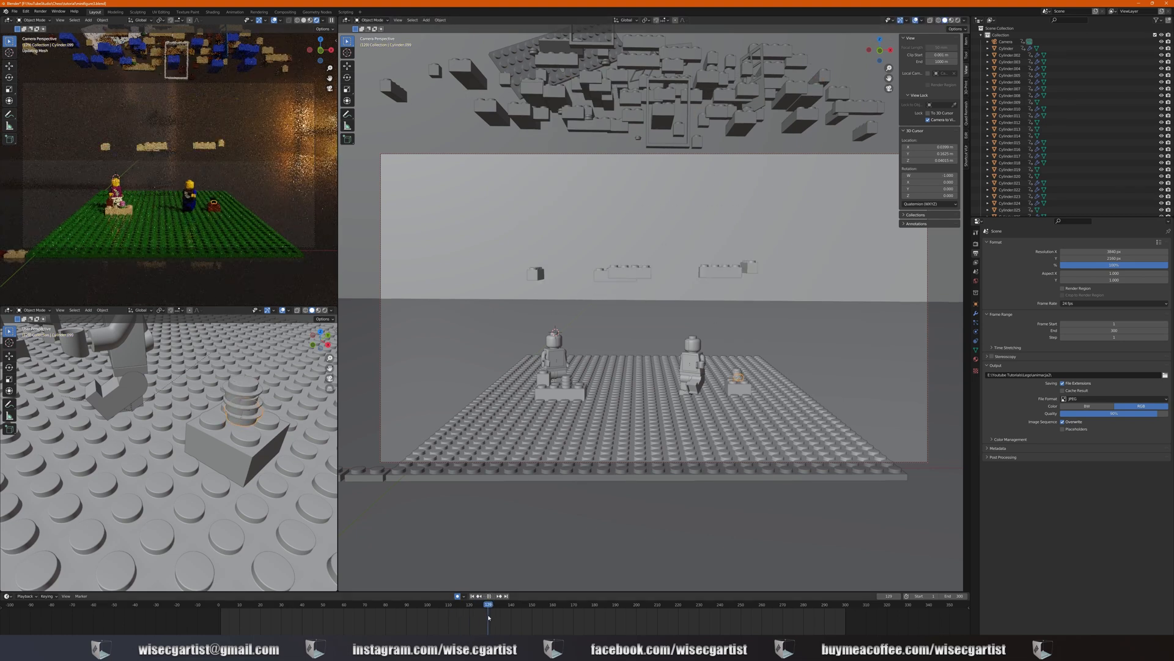
right_click(736, 350)
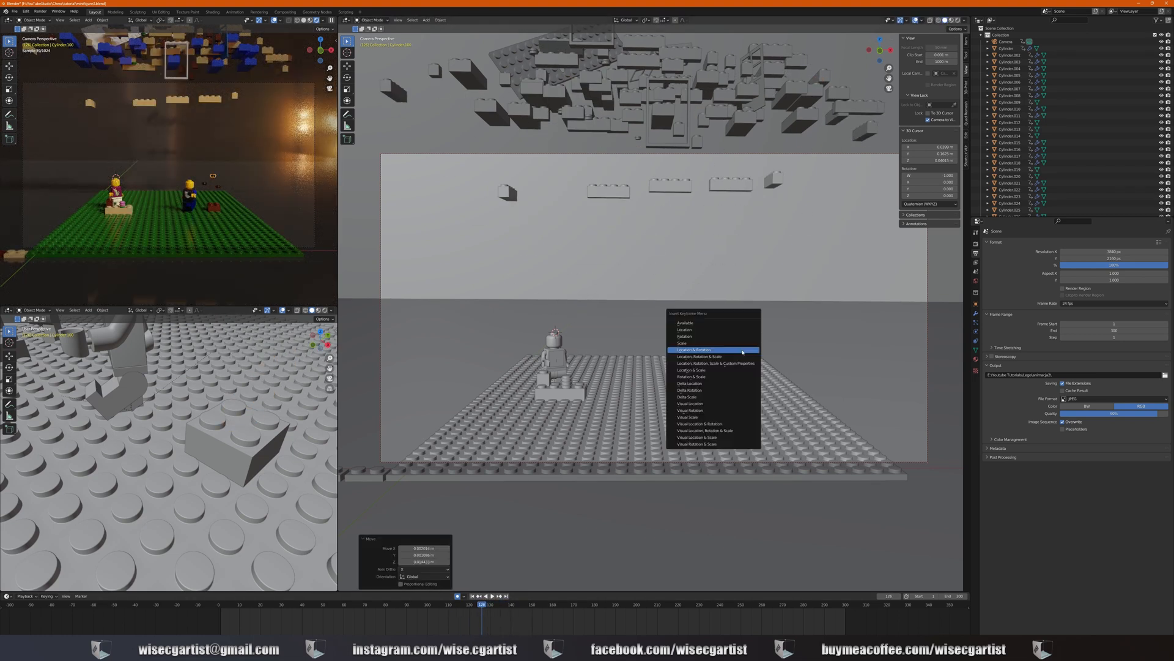
key(i)
click(752, 427)
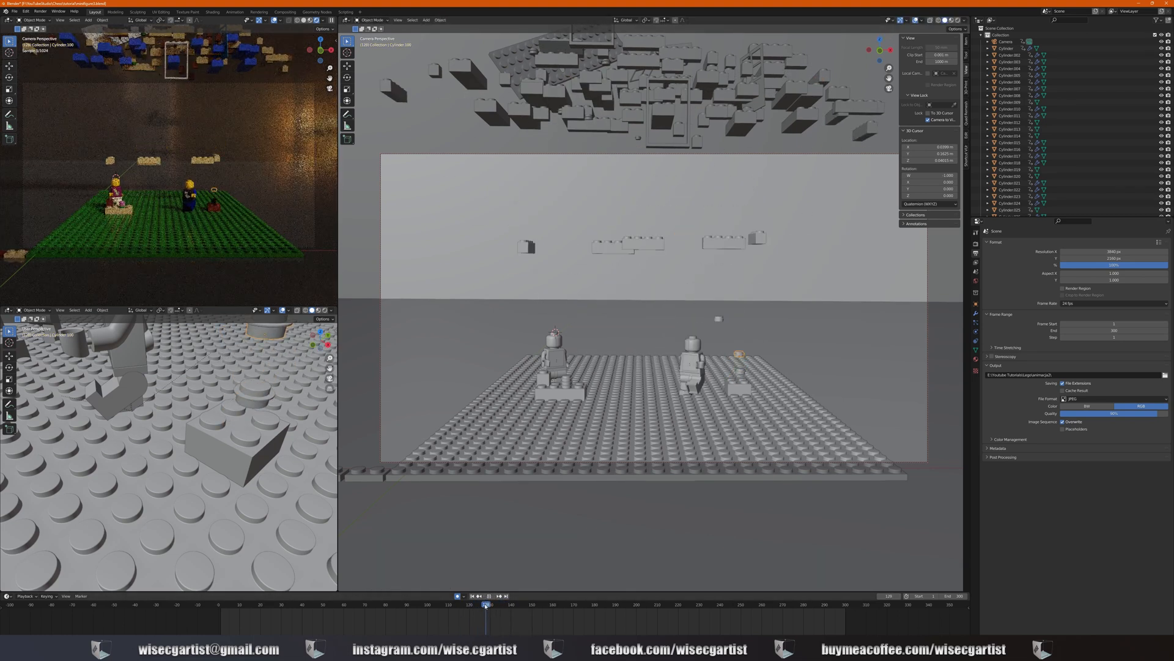
Keyframe the upper round pieces of the stack at an earlier frame and lift them above the camera frame
click(739, 331)
drag(481, 619, 432, 627)
key(i)
click(233, 423)
key(i)
click(597, 151)
click(732, 358)
key(ctrl+z)
key(i)
click(214, 391)
key(g)
click(633, 146)
Keyframe the last round piece on the small brick and lift it above the camera frame, keyframing the raised pose
click(738, 377)
key(i)
click(614, 454)
key(g)
key(i)
click(708, 160)
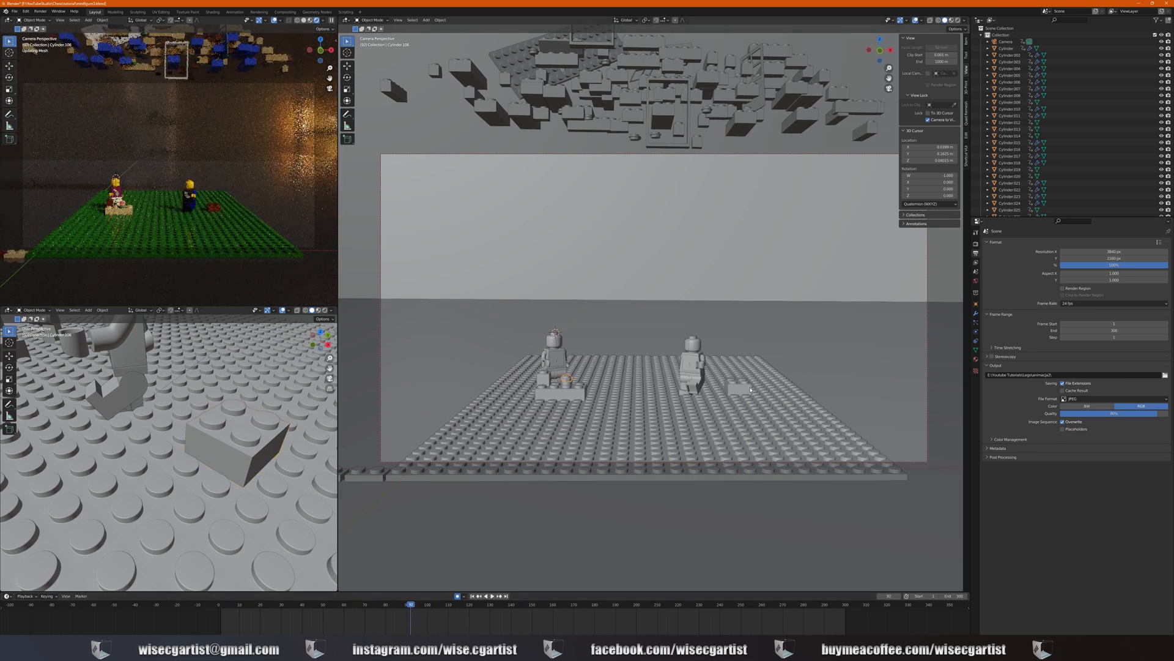
Lift the small brick beside the standing figure and the round pieces by the seated figure above the camera frame, keyframing them
key(g)
click(702, 118)
key(i)
click(702, 123)
click(566, 378)
key(g)
click(567, 383)
click(543, 378)
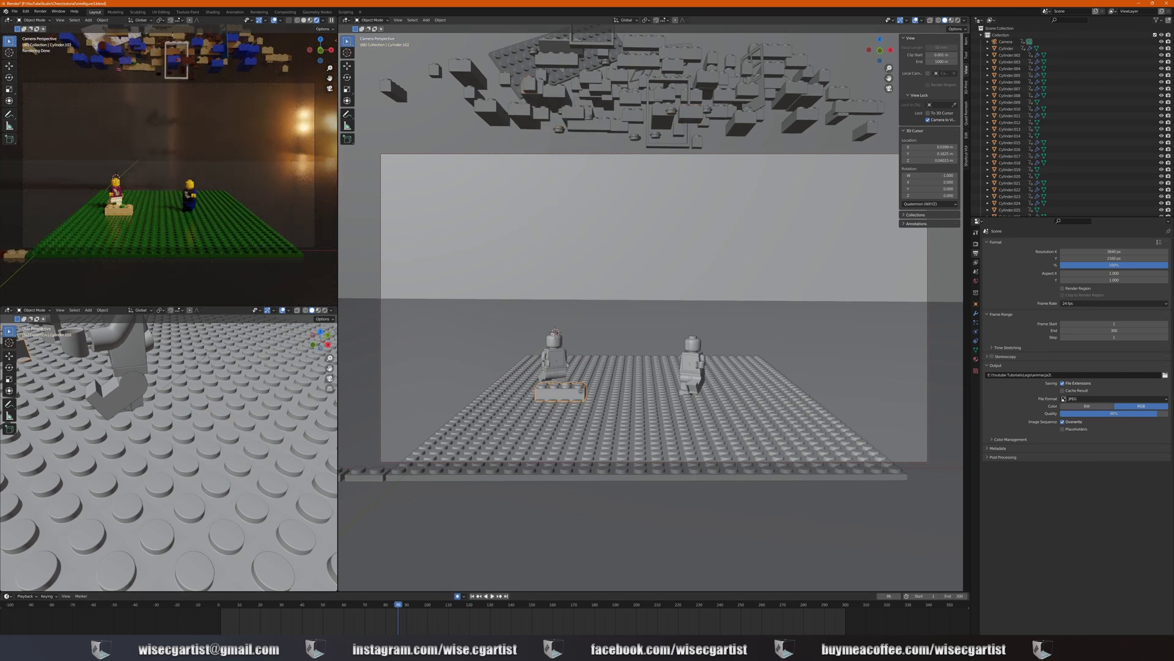
Keyframe the seated figure's head and lift it above its body at an earlier frame
drag(392, 606, 403, 619)
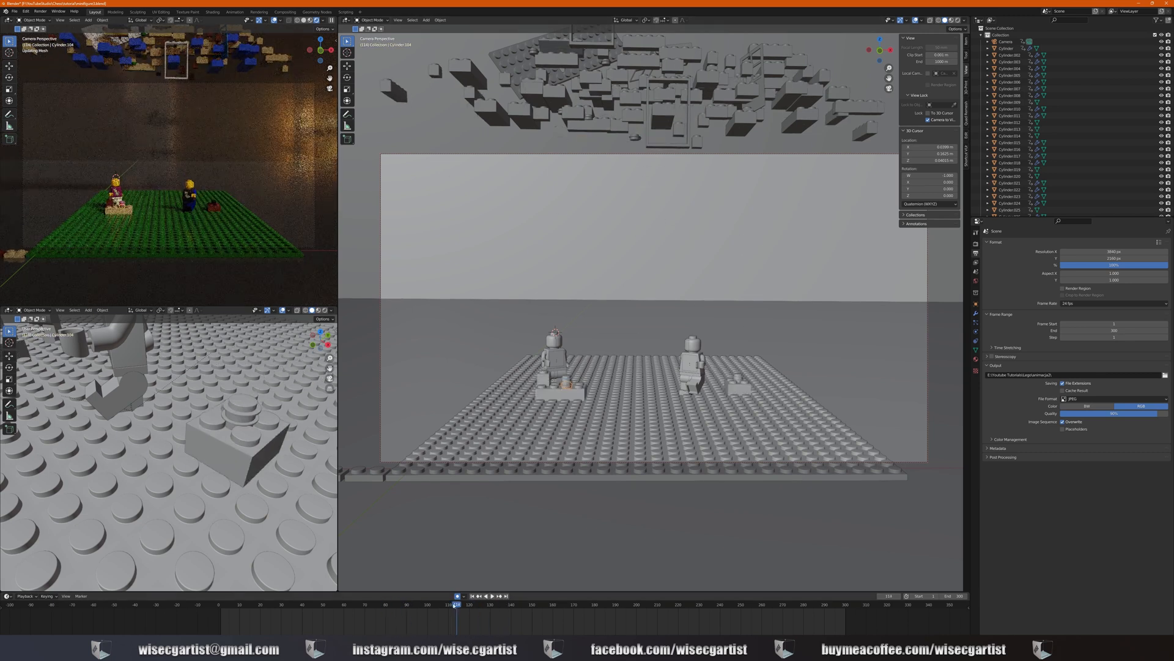
click(566, 383)
drag(471, 606, 388, 606)
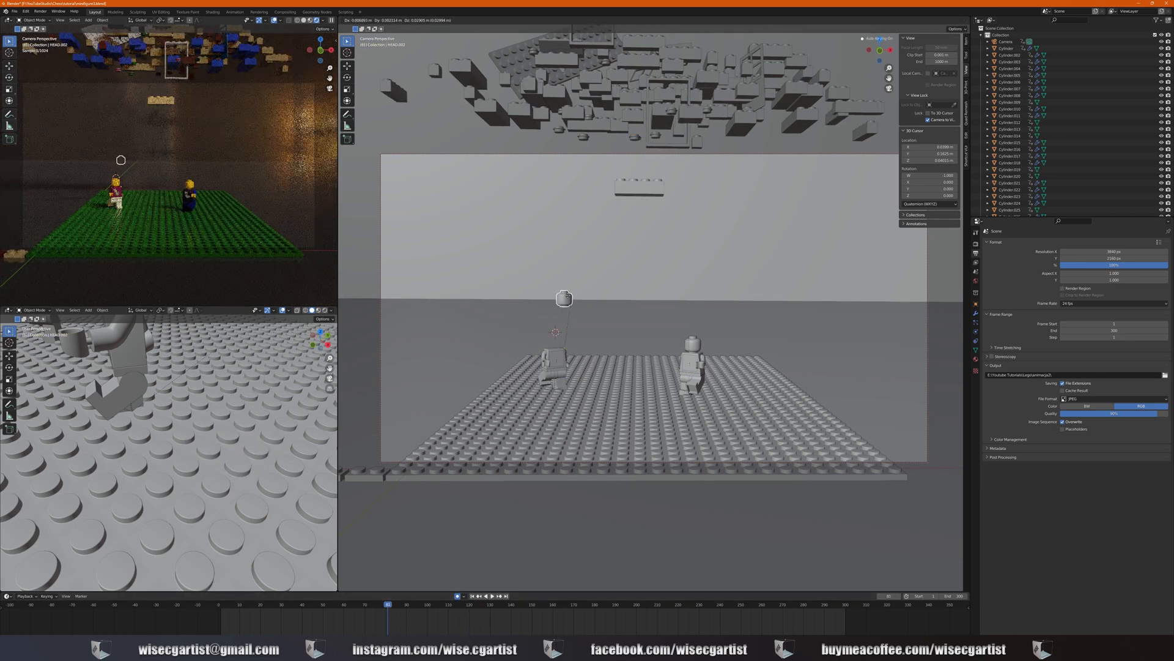
right_click(567, 296)
key(i)
click(574, 361)
click(364, 609)
key(g)
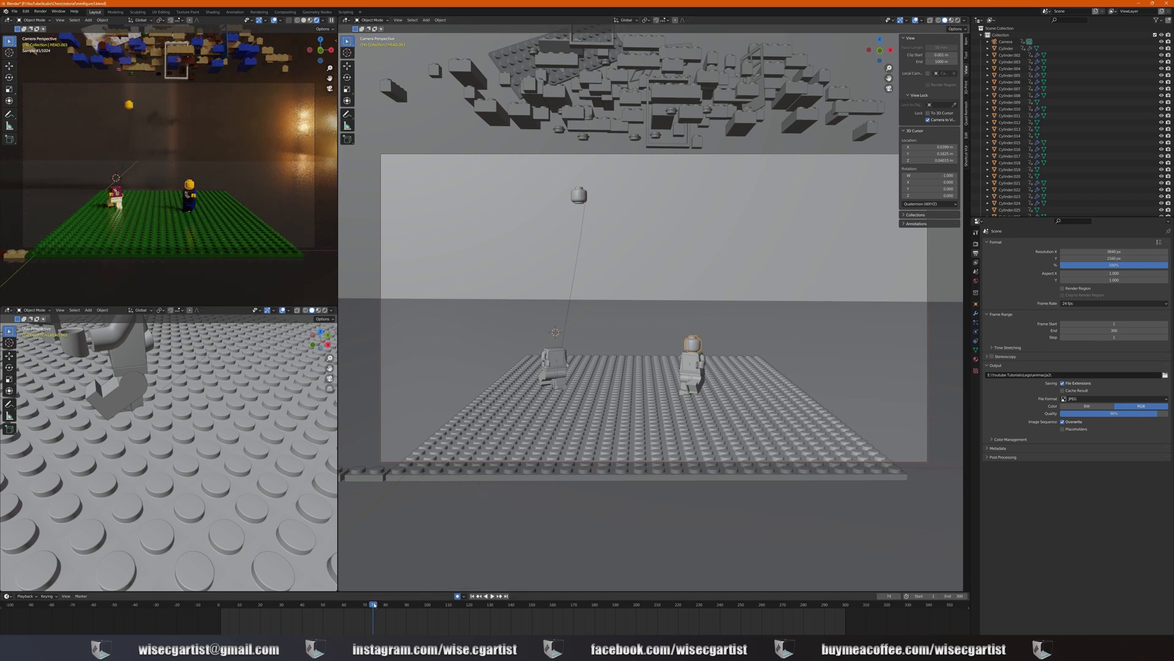
Raise the standing figure's head vertically at an earlier frame and keyframe the raised position
key(g)
key(z)
click(461, 490)
key(i)
mouse_move(374, 605)
mouse_down()
mouse_move(360, 605)
mouse_move(386, 617)
mouse_up()
click(461, 490)
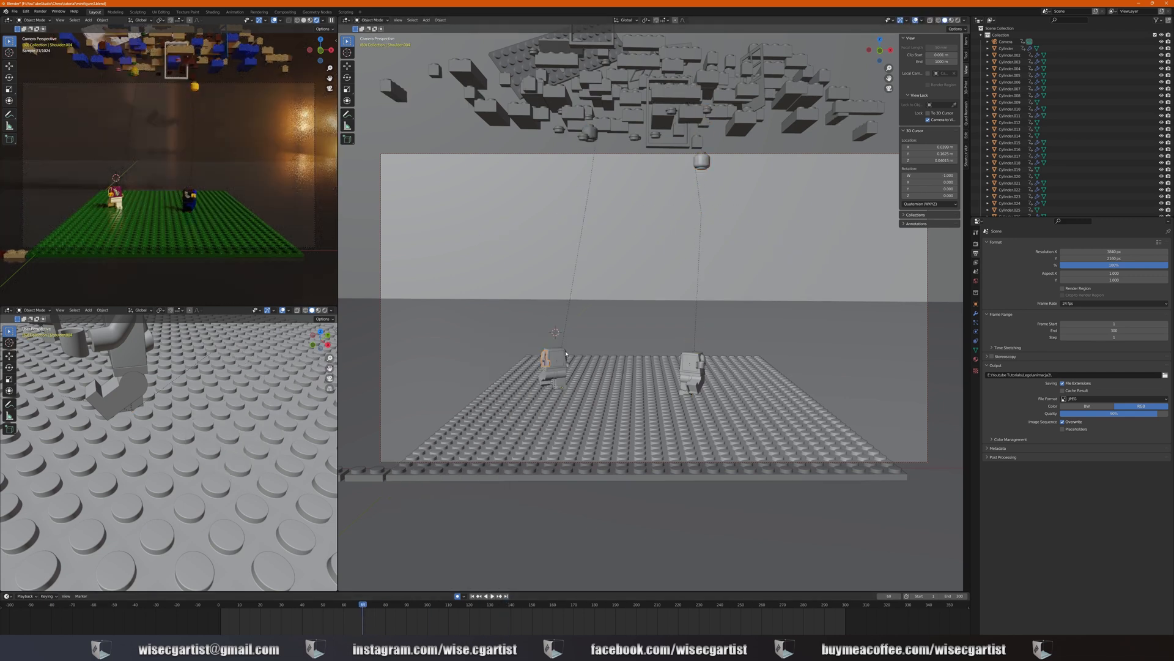
Lift both figures' arms and a leg of the standing figure off their bodies at progressively earlier frames
click(566, 355)
drag(353, 614, 359, 615)
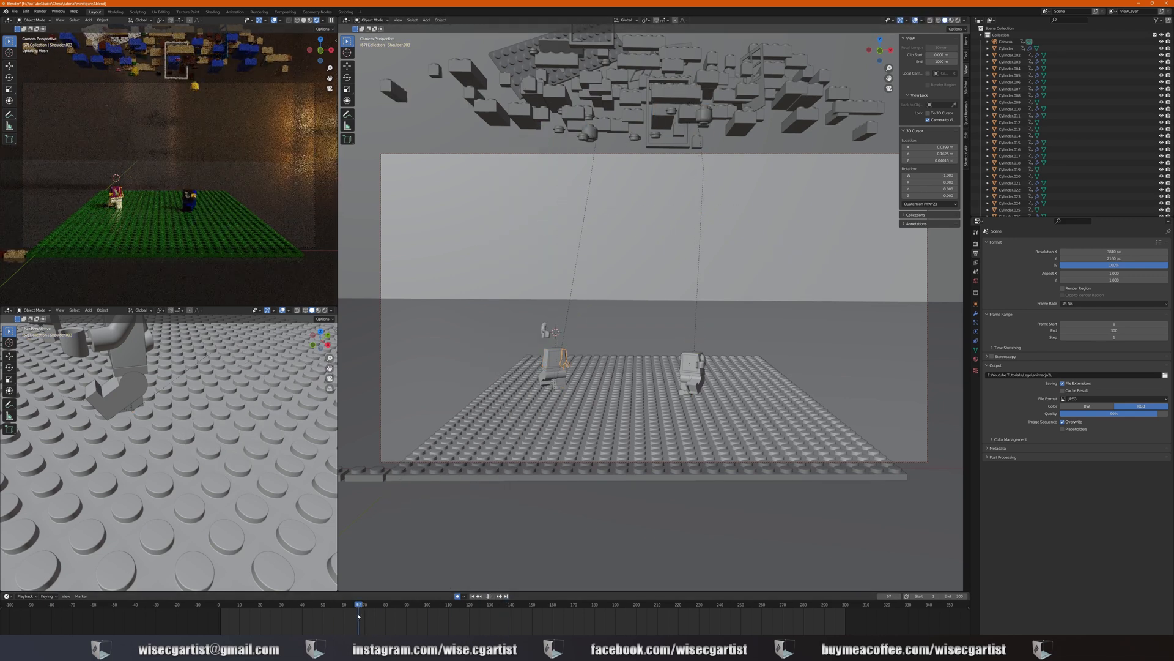
key(Escape)
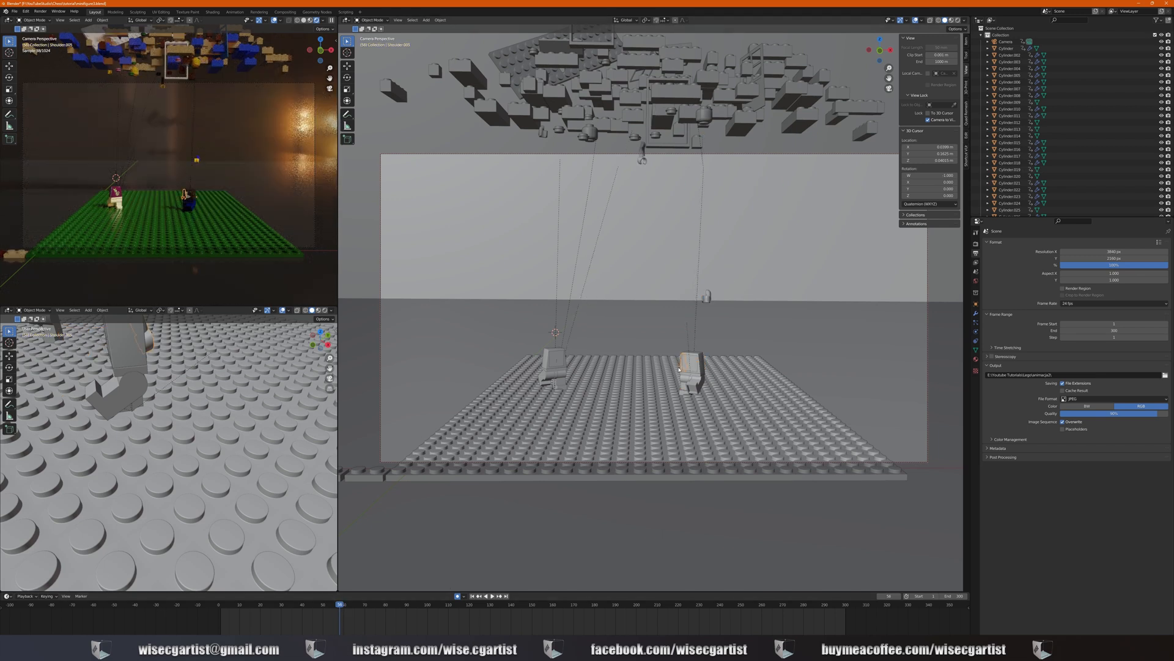
key(Left)
key(Left)
key(Left)
click(690, 367)
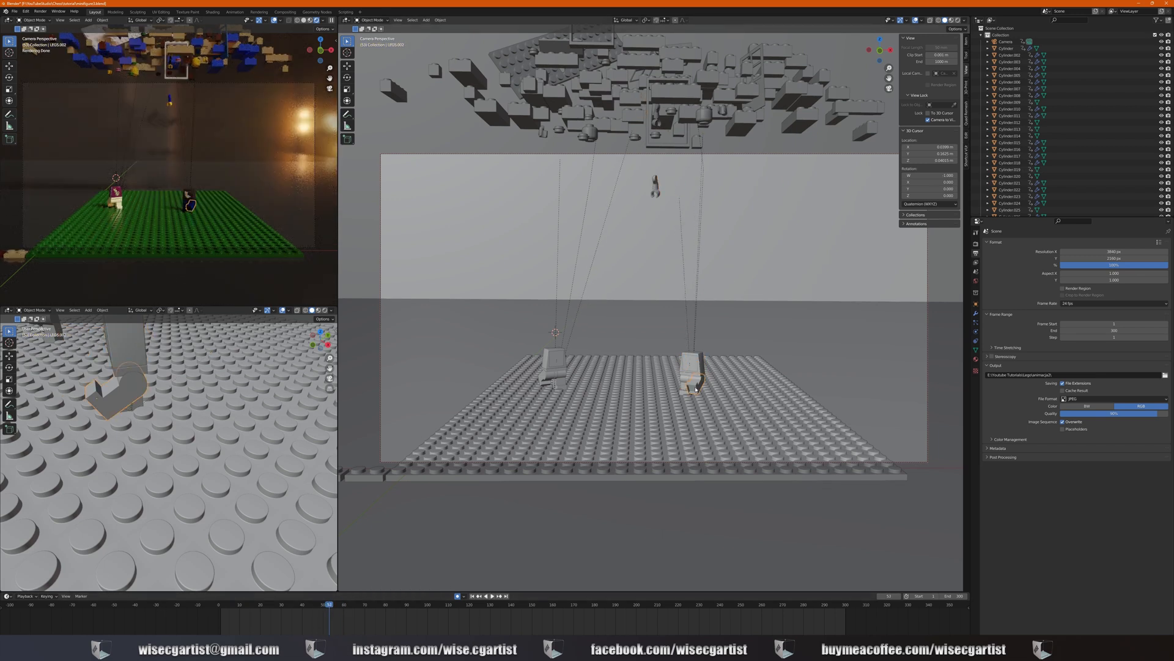
drag(318, 604, 300, 605)
click(551, 352)
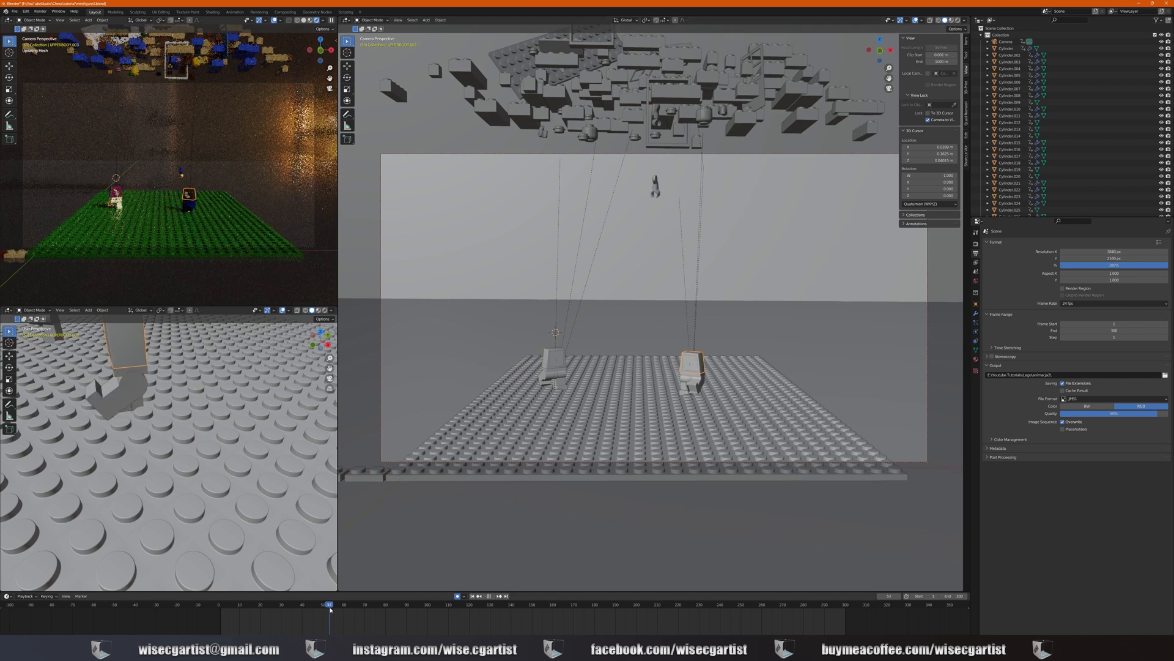
Move and rotate the standing figure's torso high above the baseplate and keyframe the pose
key(g)
click(756, 219)
key(r)
click(792, 164)
key(i)
click(791, 163)
Adjust and keyframe the standing figure's raised body at an earlier frame, and try to keyframe the seated figure's body as well
mouse_move(305, 604)
mouse_down()
mouse_move(319, 609)
mouse_move(294, 604)
mouse_move(327, 605)
mouse_move(310, 624)
mouse_up()
key(g)
key(r)
click(548, 384)
click(768, 171)
key(i)
click(696, 370)
key(g)
shift+click(559, 361)
key(i)
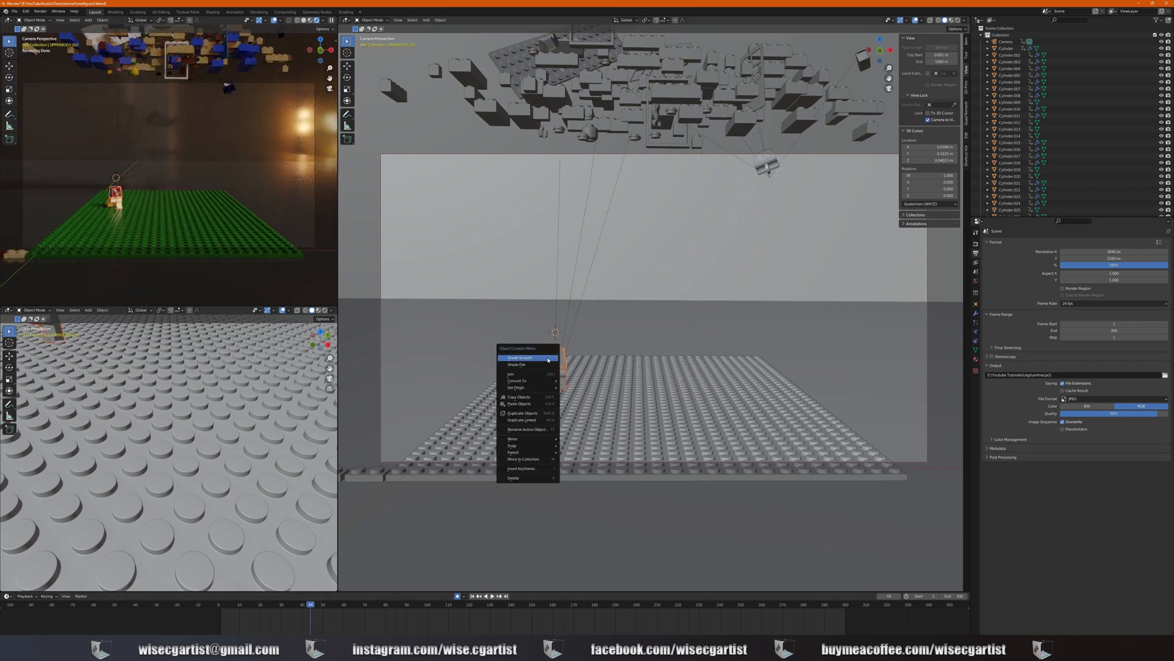
click(550, 364)
Undo the separate lifts of both figures' heads, arms, legs and torsos
key(ctrl+z)
key(ctrl+z)
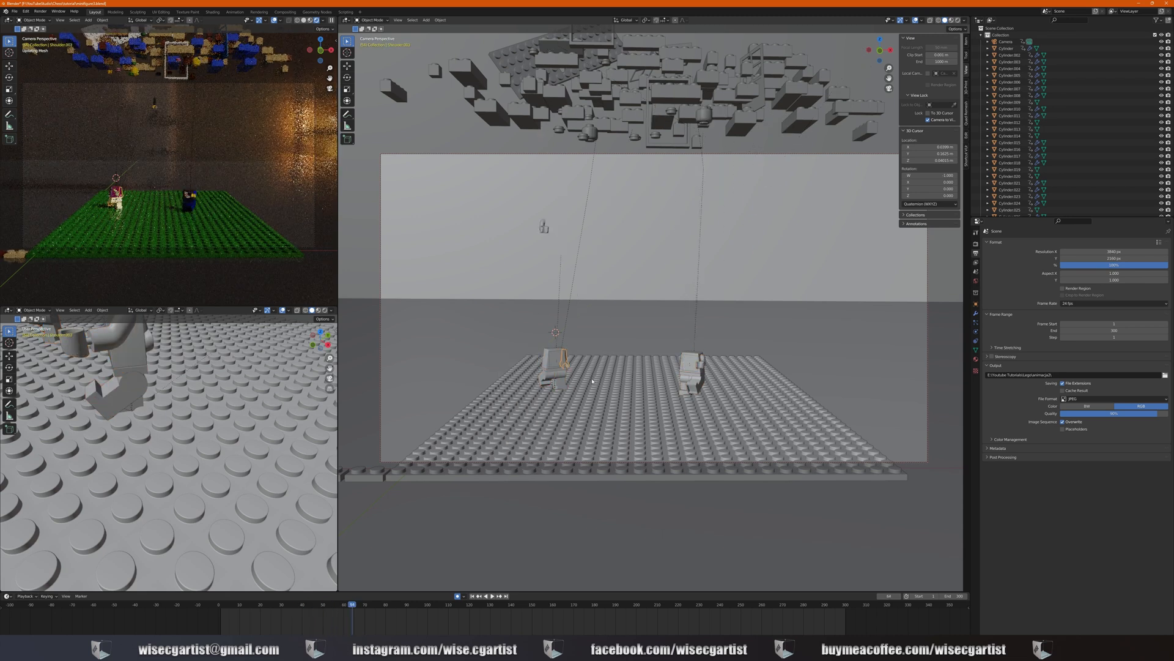
drag(376, 609, 400, 616)
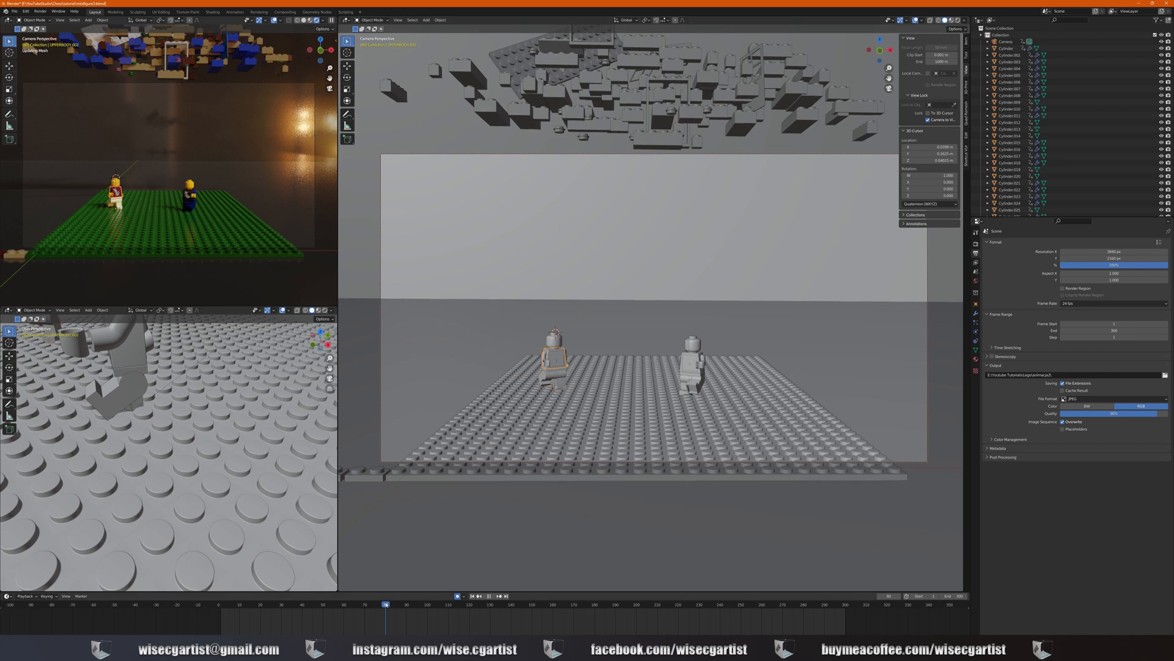
key(ctrl+z)
key(ctrl+z)
key(ctrl+z)
key(ctrl+z)
key(ctrl+z)
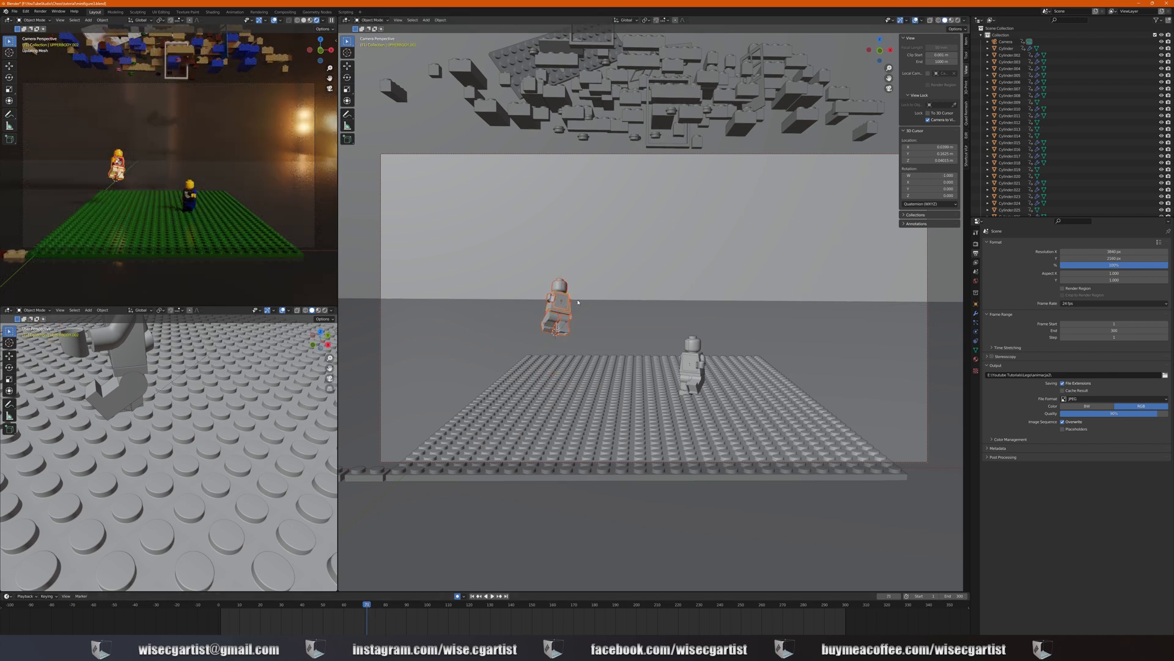
key(ctrl+z)
key(ctrl+z)
drag(350, 611, 301, 627)
key(ctrl+z)
key(ctrl+z)
Try to rotate, lift and keyframe the whole seated figure above the baseplate
key(r)
click(558, 186)
key(i)
click(559, 186)
click(558, 166)
click(573, 71)
key(g)
click(558, 275)
key(g)
click(583, 246)
click(575, 168)
click(550, 285)
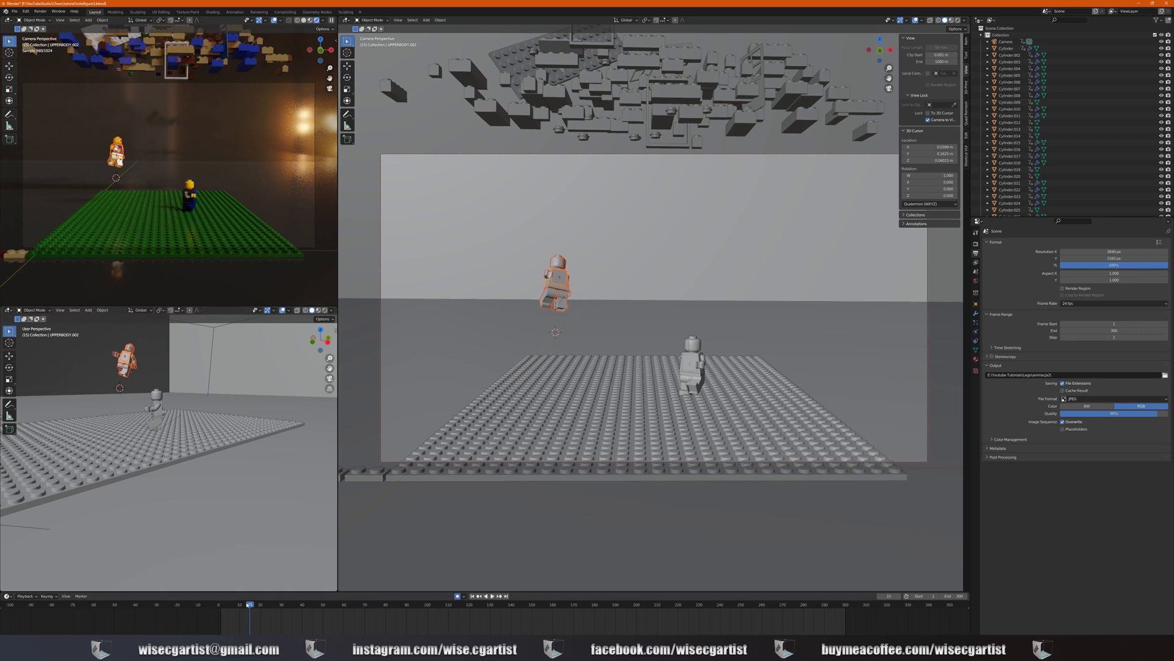
Try repositioning the raised seated figure at an early frame and again at frame 40
key(g)
click(578, 184)
drag(248, 605, 302, 605)
key(g)
click(588, 181)
key(g)
key(g)
click(555, 231)
key(g)
click(582, 215)
key(g)
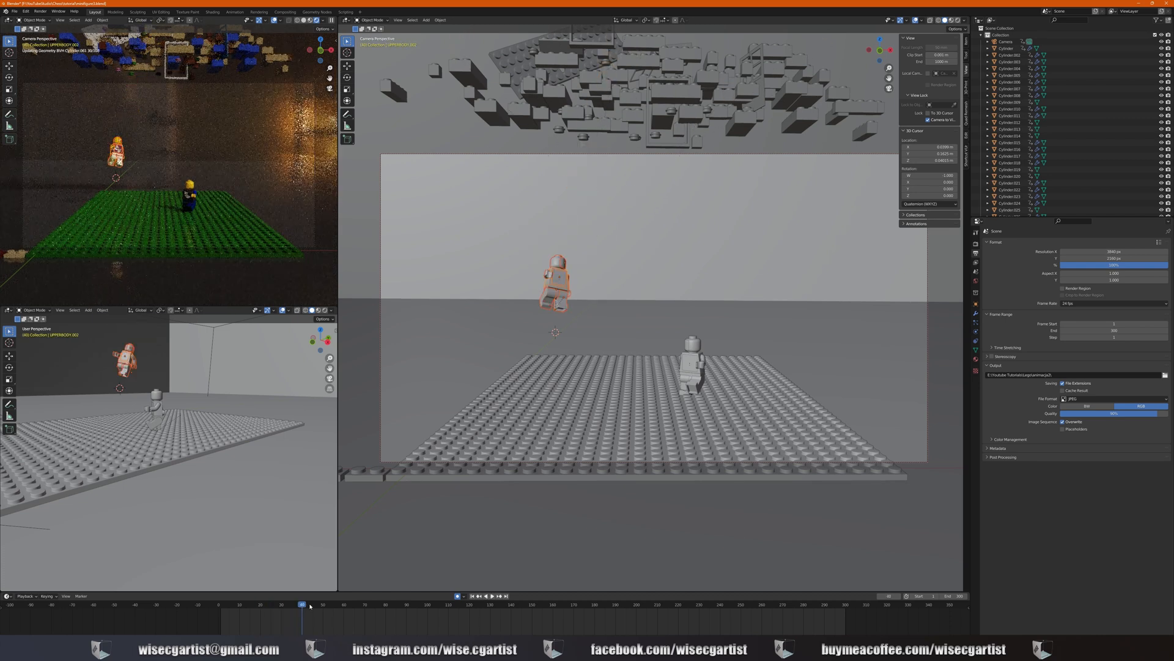
Move the seated figure at the first frame and rotate it partway through the fall
drag(223, 610, 220, 610)
key(g)
click(422, 392)
drag(221, 609, 290, 609)
key(r)
click(551, 248)
Try to lift the falling seated figure's arms away from its body and keyframe their raised position
key(Right)
key(Right)
key(Right)
key(Right)
key(Right)
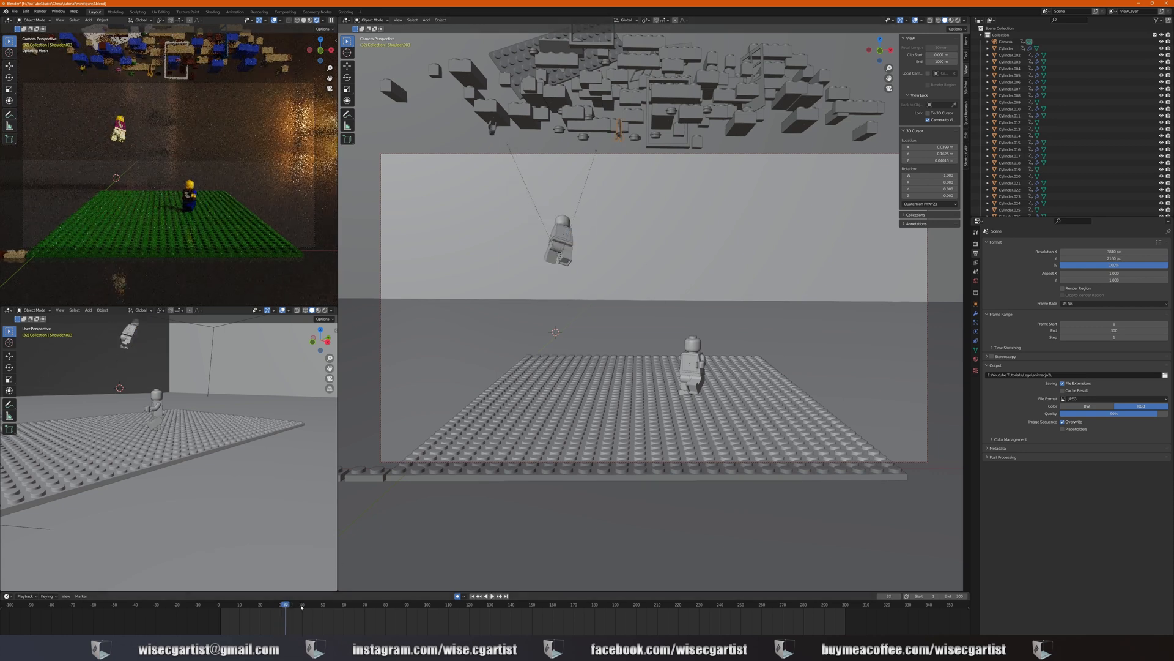
key(Left)
key(Left)
key(Left)
key(g)
click(636, 126)
key(i)
click(636, 126)
key(Right)
key(Right)
key(Left)
key(Left)
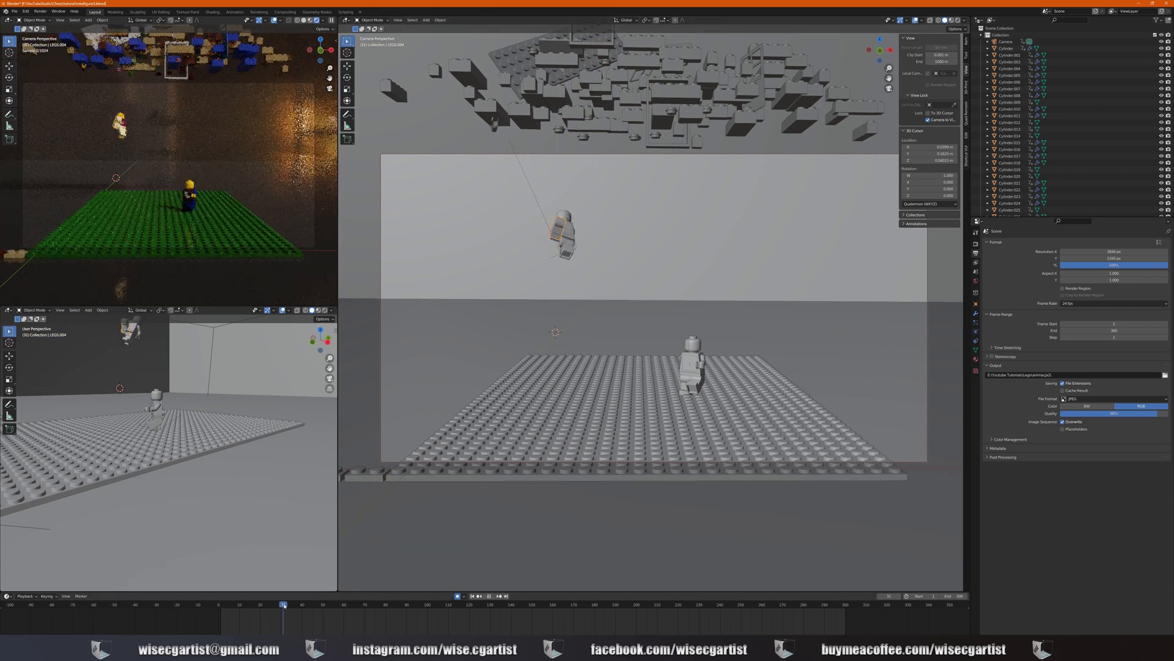
Undo the lift of the seated figure and its detached arms
key(ctrl+z)
key(ctrl+z)
key(ctrl+z)
key(ctrl+z)
key(ctrl+z)
key(ctrl+z)
Select the whole seated figure in the side view, then lift and rotate it at an earlier frame than its landing
middle_drag(202, 477, 197, 460)
scroll(197, 460, up, 2)
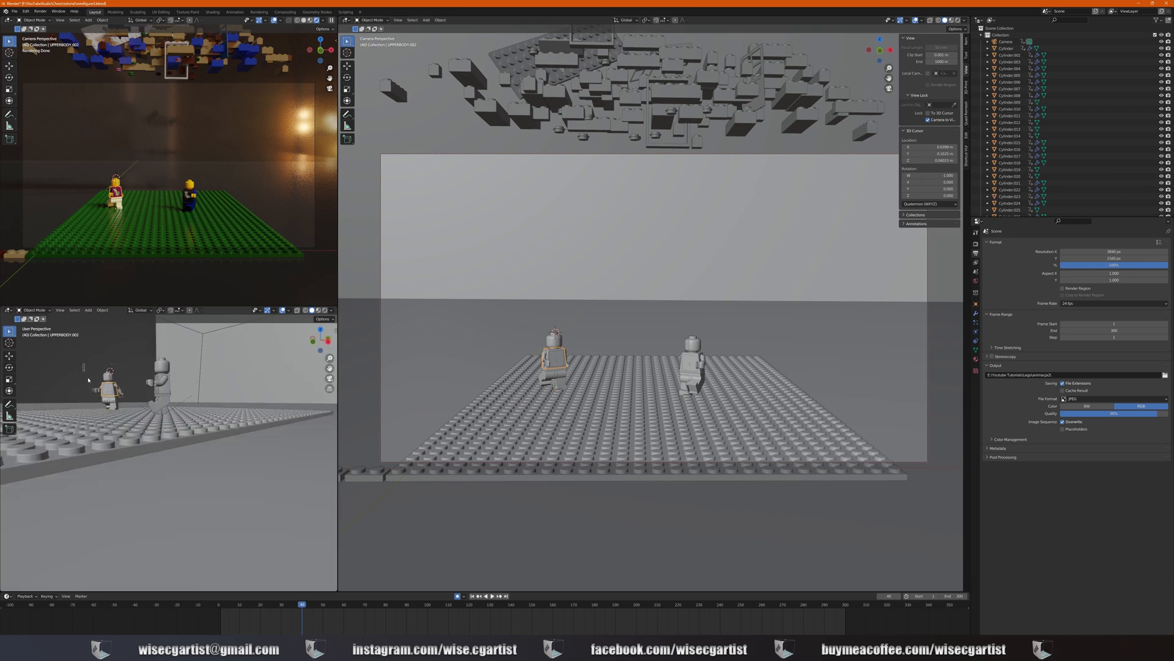
drag(147, 359, 51, 501)
drag(303, 606, 316, 606)
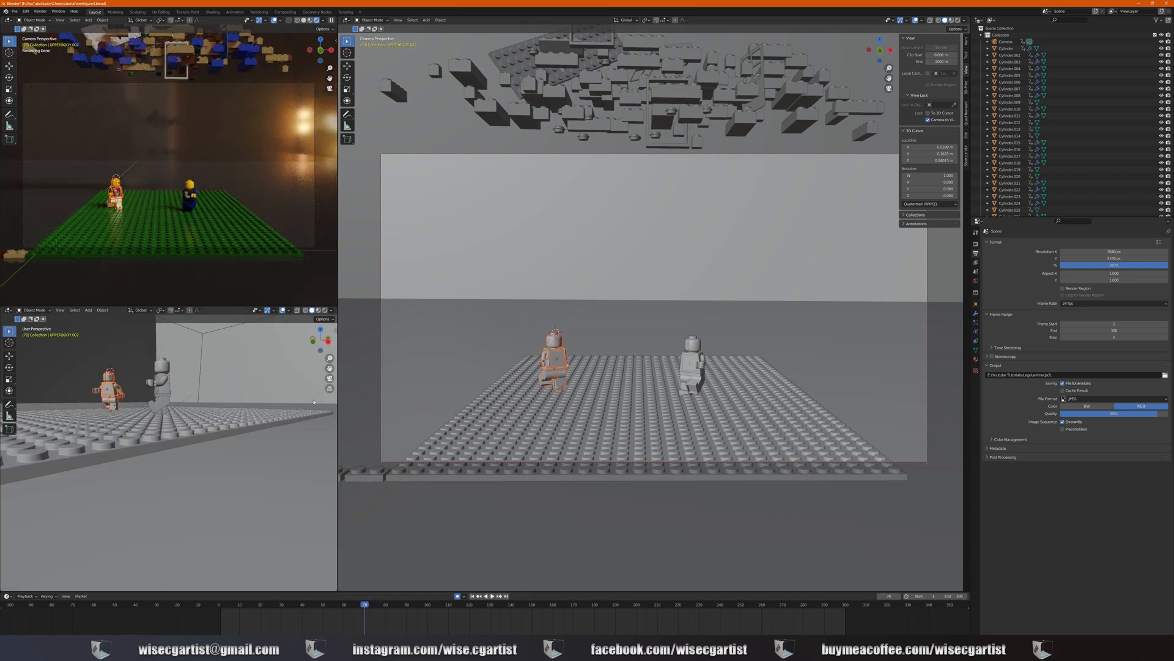
click(333, 604)
key(g)
click(563, 289)
key(r)
click(566, 293)
Raise the whole seated figure above the camera frame at earlier frames and keyframe the raised pose
key(Left)
key(Left)
key(Left)
key(Left)
key(Left)
key(Left)
key(Left)
key(Left)
key(Left)
key(Left)
key(g)
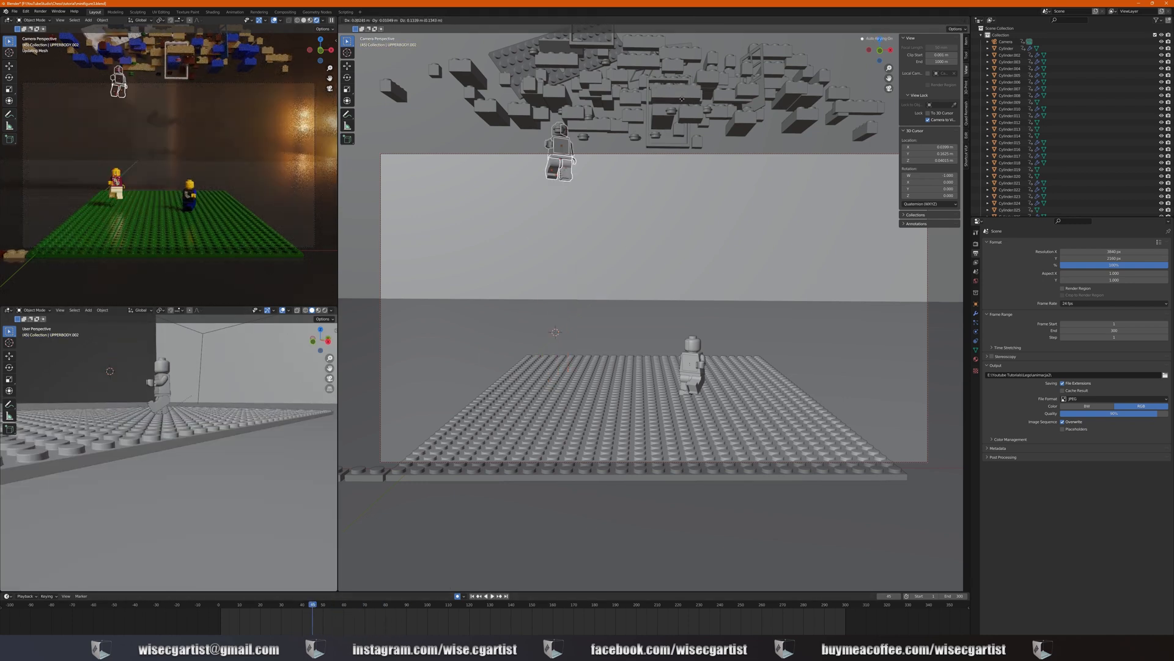
mouse_move(312, 604)
mouse_down()
mouse_move(221, 604)
mouse_move(385, 605)
mouse_move(221, 605)
mouse_move(385, 623)
mouse_move(335, 625)
mouse_move(288, 607)
mouse_up()
key(g)
click(600, 116)
key(i)
click(600, 116)
Move and rotate the falling seated figure's separate body parts away from its torso at intermediate frames
key(g)
click(563, 289)
key(r)
key(g)
click(520, 104)
click(456, 144)
click(565, 278)
key(r)
click(534, 199)
click(566, 211)
key(r)
click(545, 162)
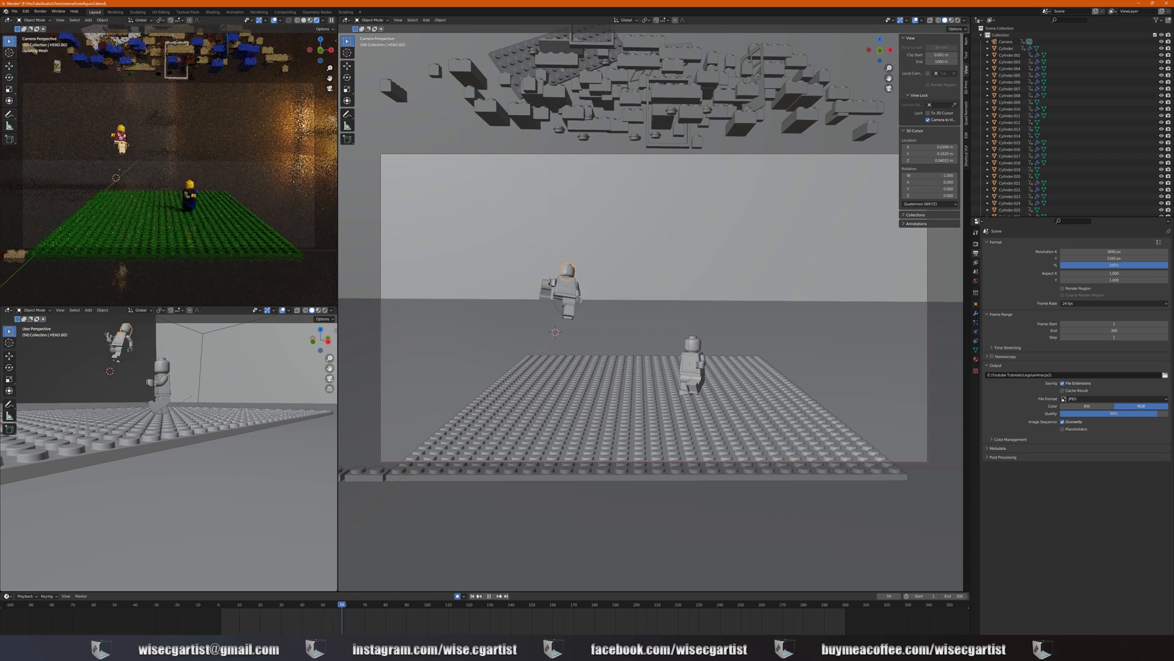
key(space)
Select the whole standing figure in the side view and keyframe its location and rotation at frame 60
middle_drag(183, 441, 177, 431)
drag(174, 350, 136, 401)
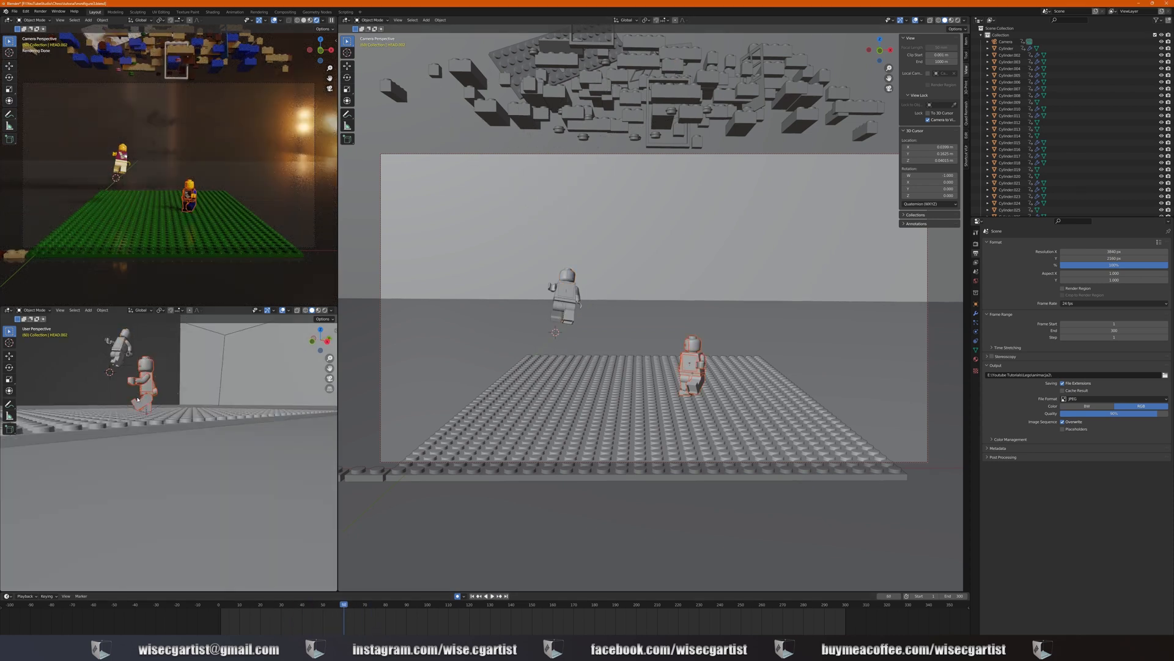
key(i)
click(663, 366)
Lift the standing figure above the camera frame at the first frame, rotate it, and play back the fall
drag(344, 606, 220, 606)
key(g)
click(505, 419)
key(r)
key(g)
click(718, 225)
key(space)
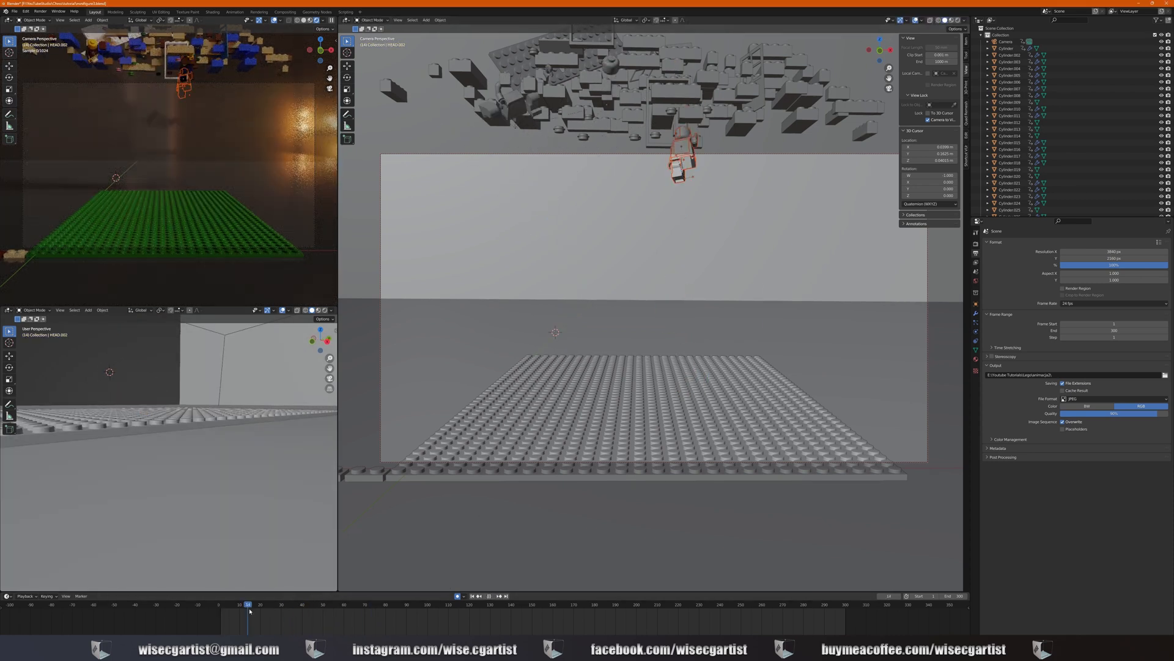
key(space)
key(space)
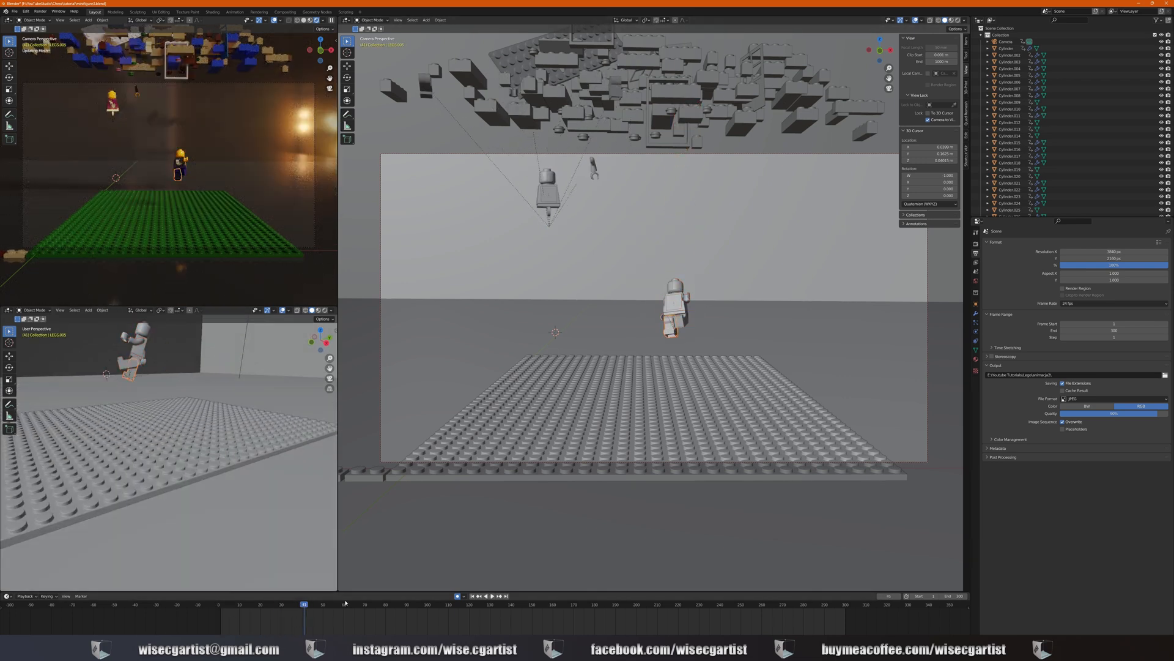
Move the falling standing figure's separate body parts away from its torso at intermediate frames and play the animation from the first frame
key(g)
click(623, 275)
drag(345, 604, 264, 604)
click(677, 232)
key(g)
click(661, 301)
click(685, 227)
click(222, 605)
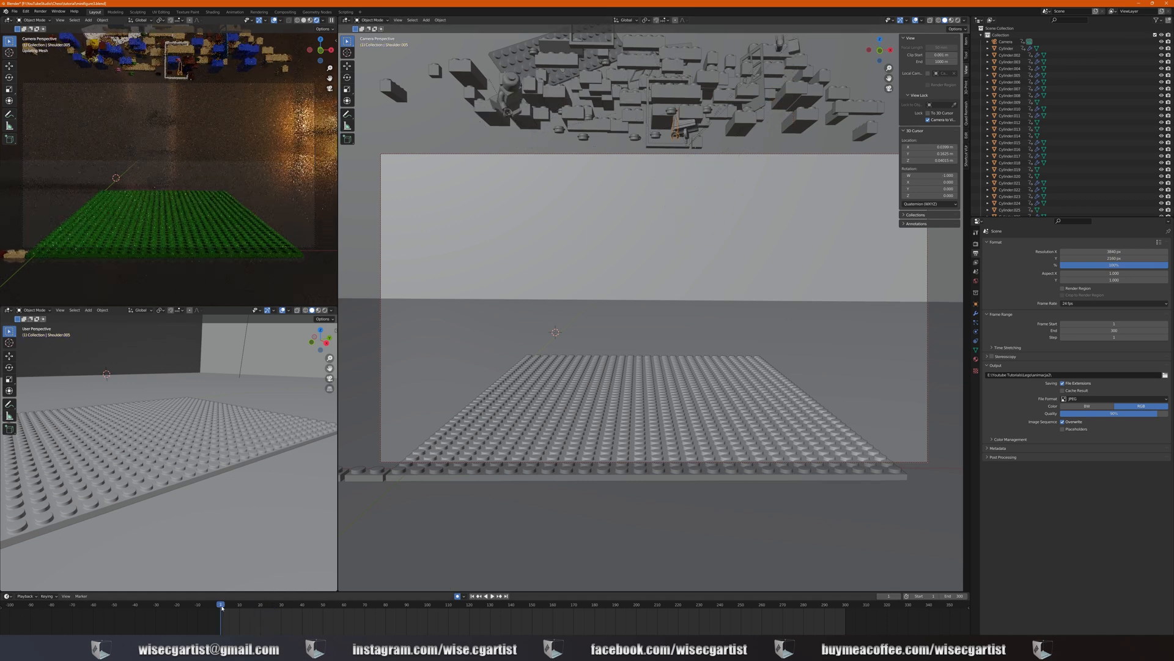
click(492, 596)
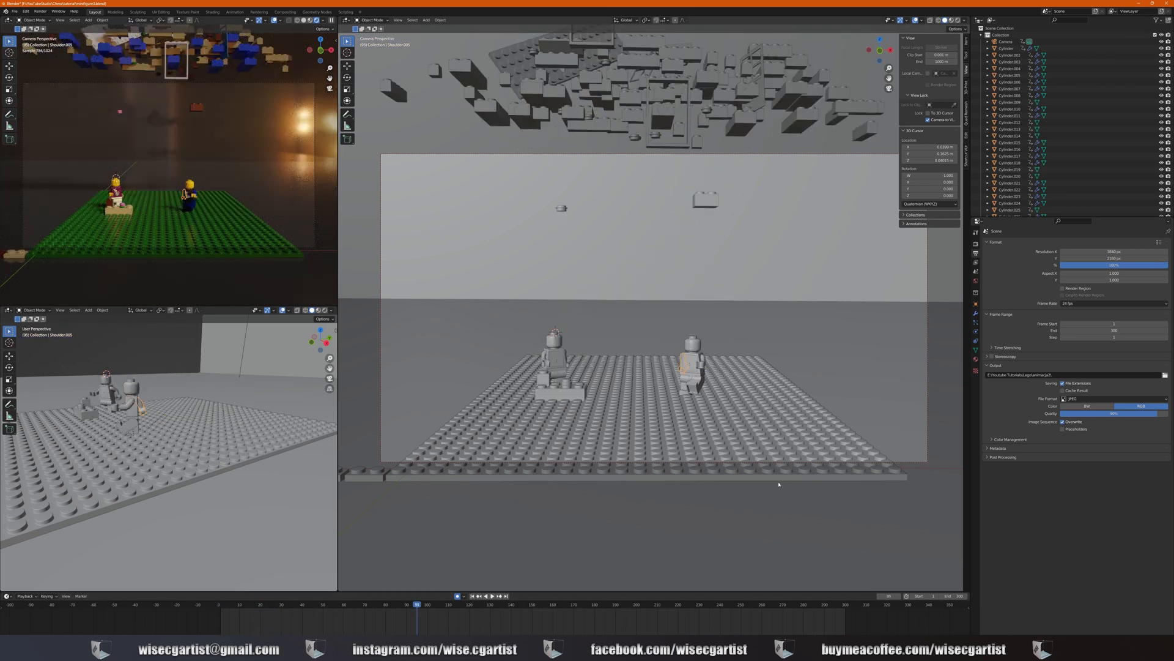
Move the camera closer to the assembled house at frame 300, keyframe it, and play back the camera move from the start
drag(469, 605, 846, 633)
click(847, 461)
scroll(795, 453, up, 3)
scroll(795, 313, up, 2)
key(i)
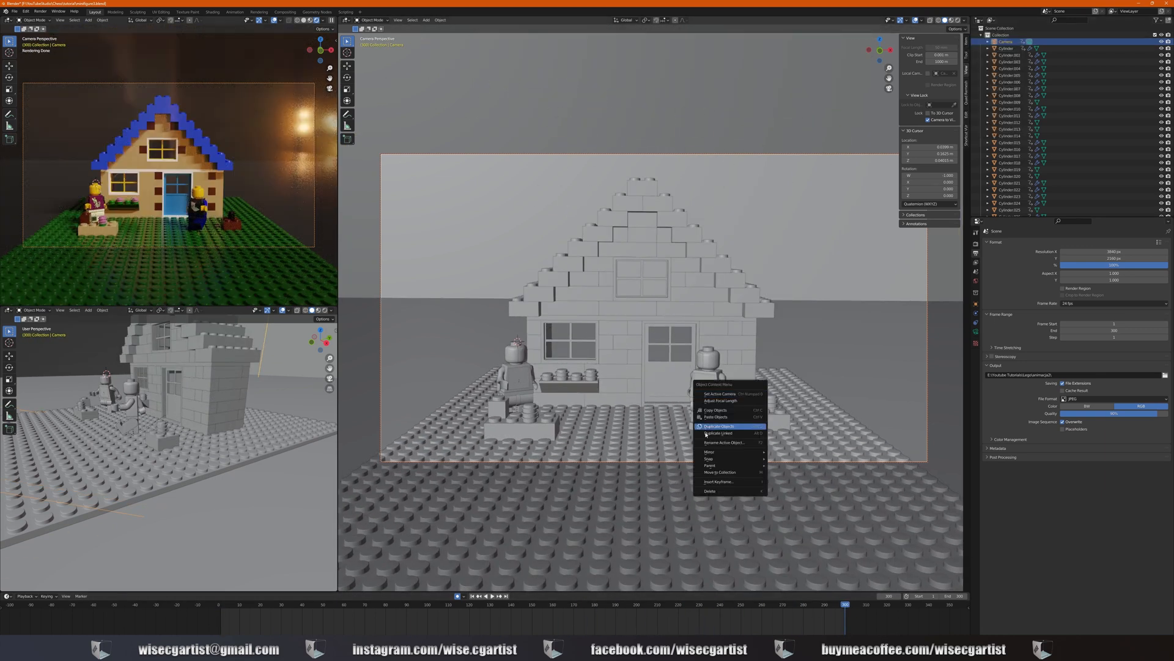
click(709, 427)
click(225, 613)
key(space)
key(i)
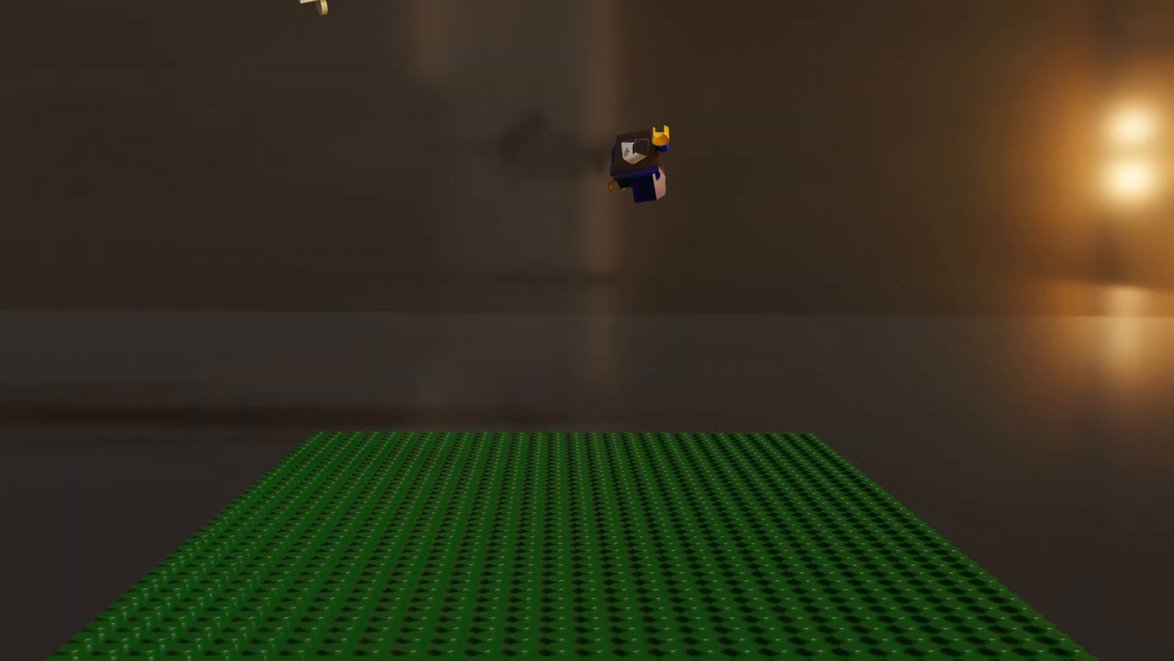